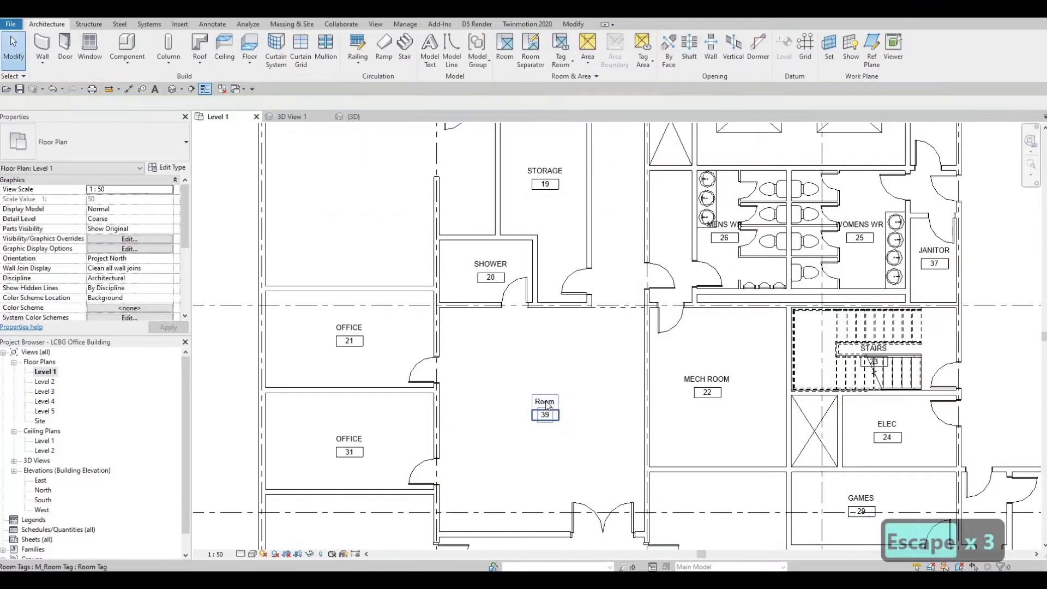
Rename room 39, between the offices and the mech room, as OPEN OFFICE through its room tag.
{"action": "left_click", "coordinate": [546, 406]}
{"action": "left_click", "coordinate": [545, 405]}
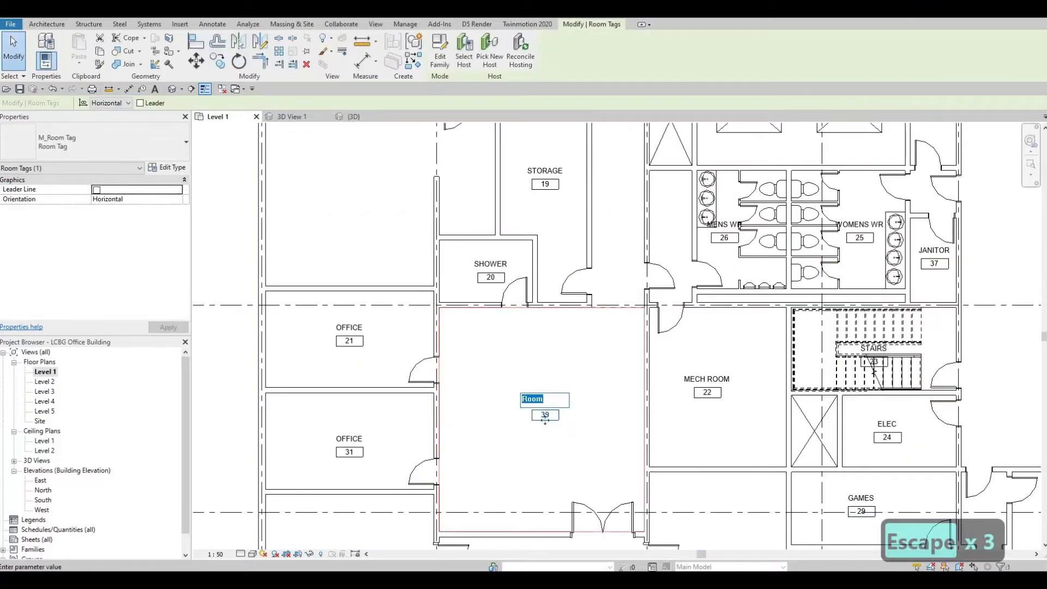
{"action": "type", "text": "o"}
{"action": "key", "text": "BackSpace"}
{"action": "key", "text": "Caps_Lock"}
{"action": "type", "text": "OPEN OFFIC"}
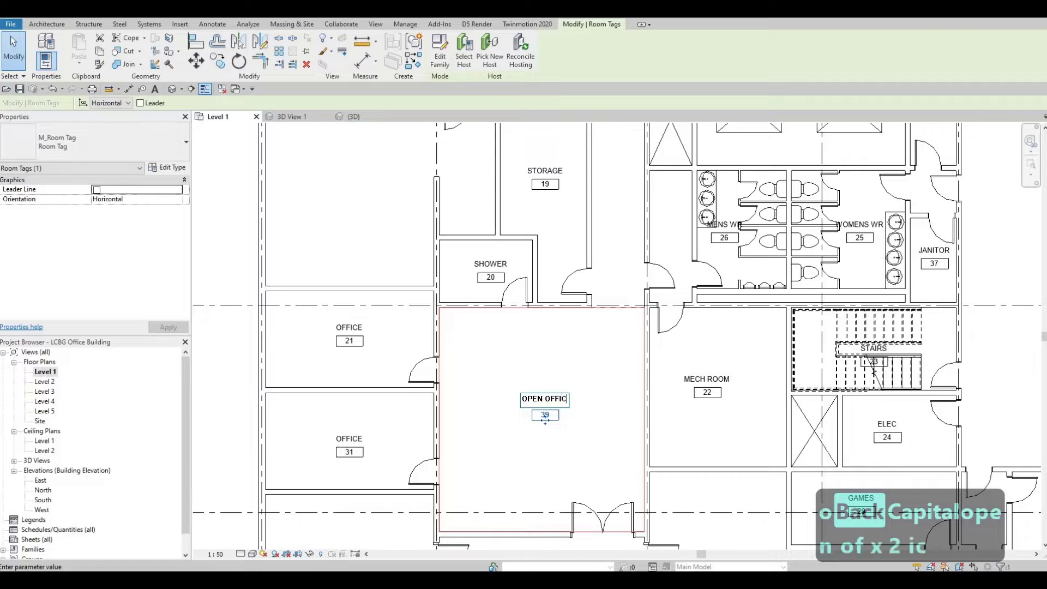
{"action": "type", "text": "E"}
{"action": "left_click", "coordinate": [603, 333]}
{"action": "key", "text": "Escape"}
{"action": "key", "text": "Escape"}
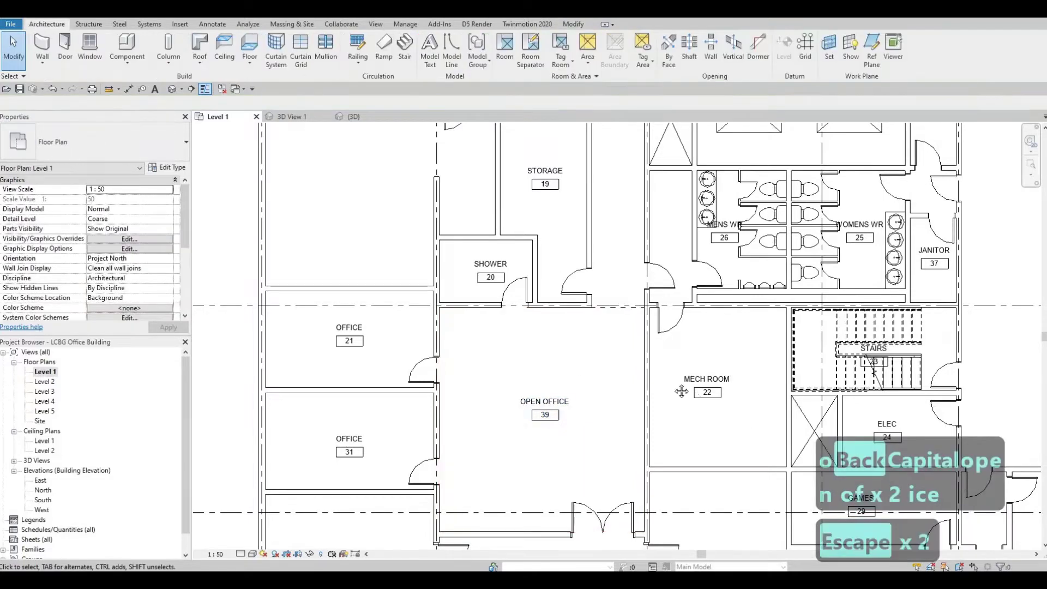
Draw a room separation line about 2385 mm long from the upper corner of office 36 horizontally to the exterior wall.
{"action": "scroll", "coordinate": [513, 211], "scroll_direction": "down", "scroll_amount": 3}
{"action": "middle_click_drag", "start_coordinate": [728, 340], "coordinate": [409, 136]}
{"action": "middle_click_drag", "start_coordinate": [616, 460], "coordinate": [608, 373]}
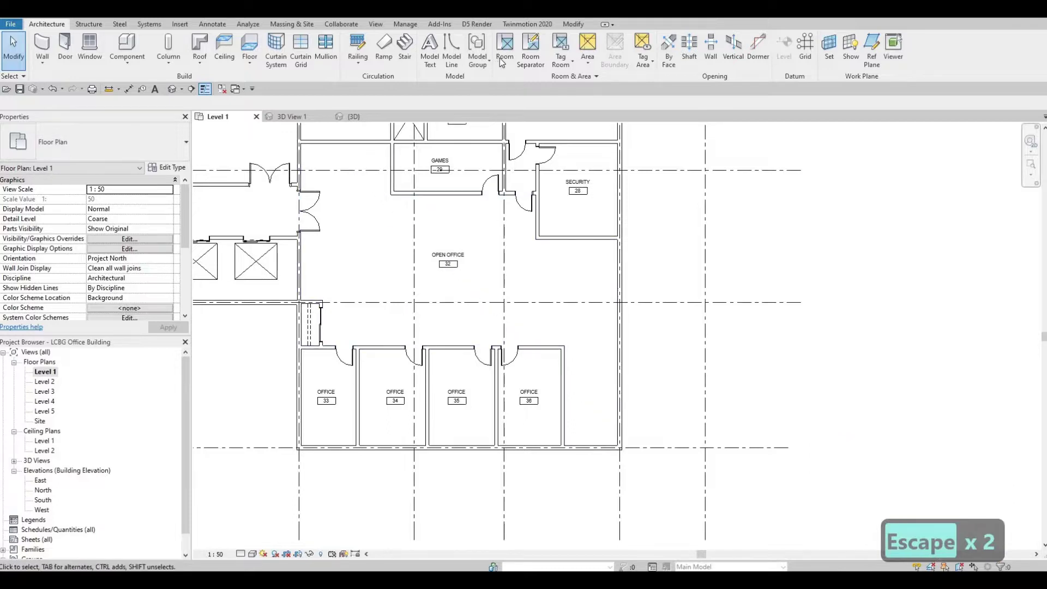
{"action": "left_click", "coordinate": [535, 53]}
{"action": "scroll", "coordinate": [592, 341], "scroll_direction": "up", "scroll_amount": 2}
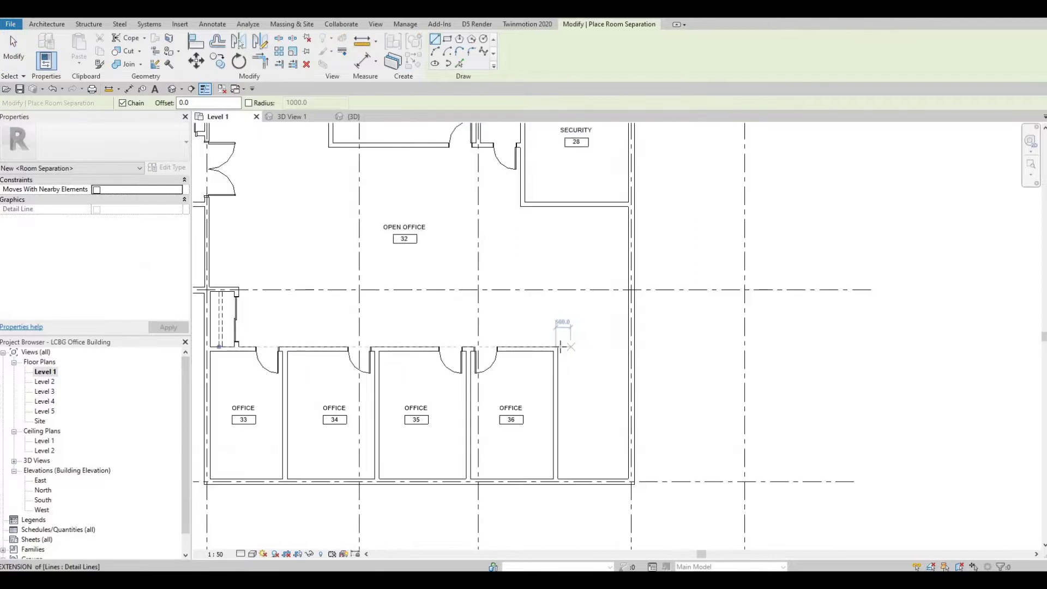
{"action": "left_click", "coordinate": [558, 347]}
{"action": "left_click", "coordinate": [629, 347]}
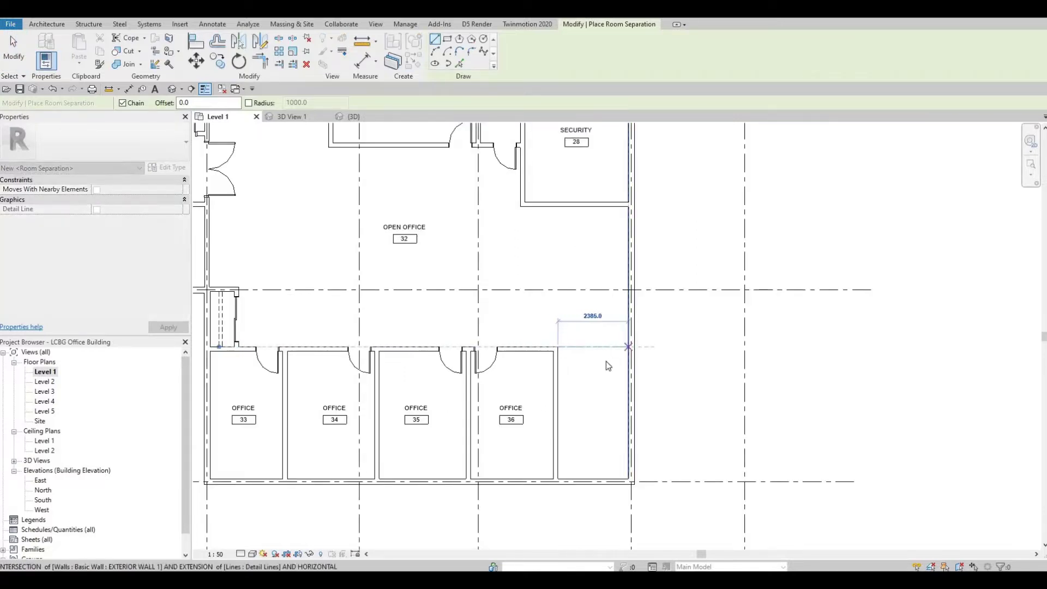
{"action": "key", "text": "Escape"}
{"action": "key", "text": "Escape"}
{"action": "key", "text": "Escape"}
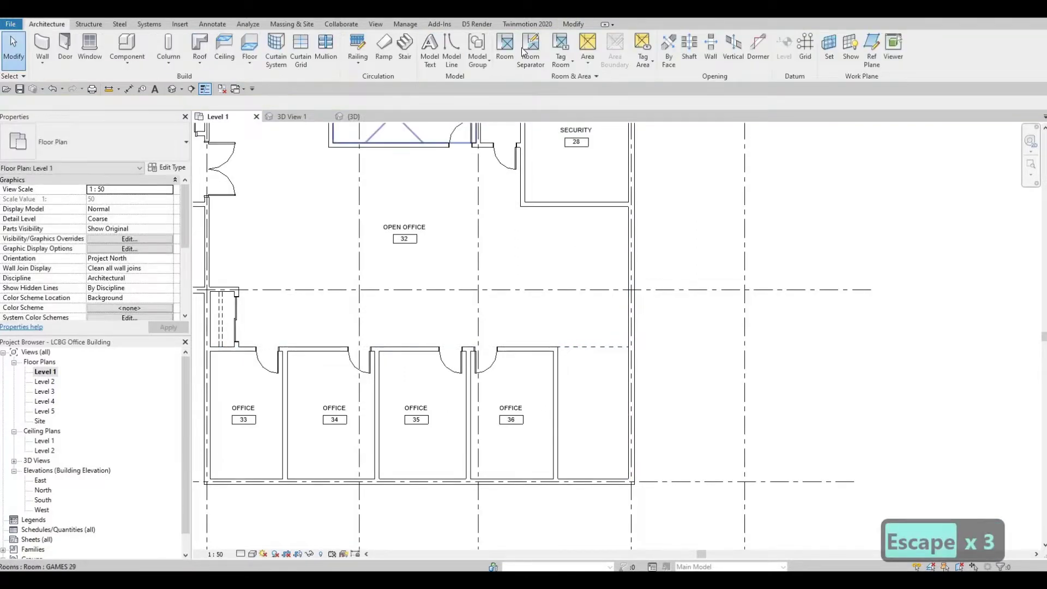
Place a tagged room in the separated space between office 36 and the exterior wall.
{"action": "left_click", "coordinate": [505, 50]}
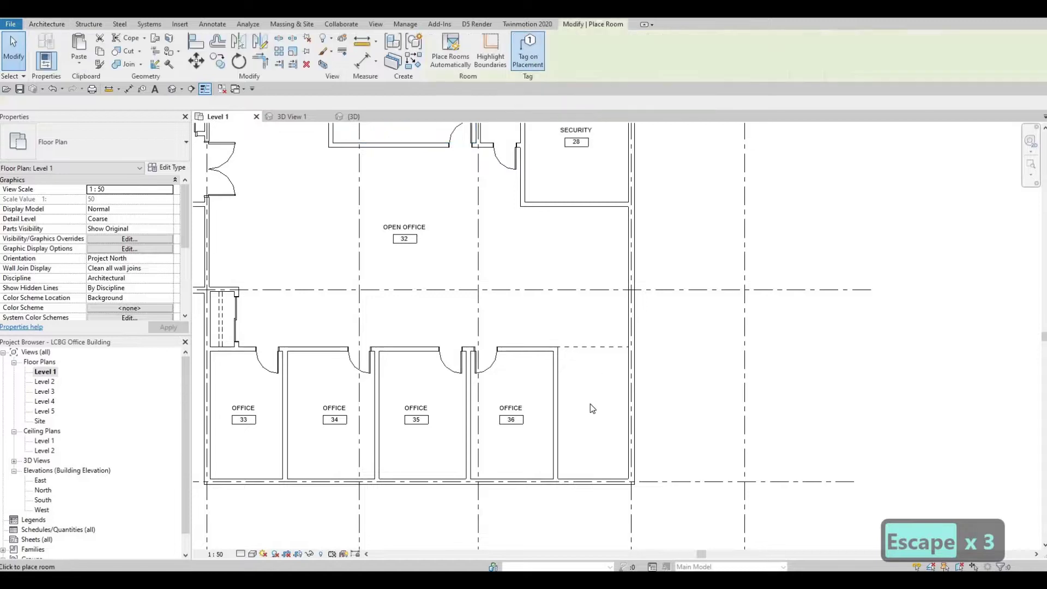
{"action": "left_click", "coordinate": [593, 420]}
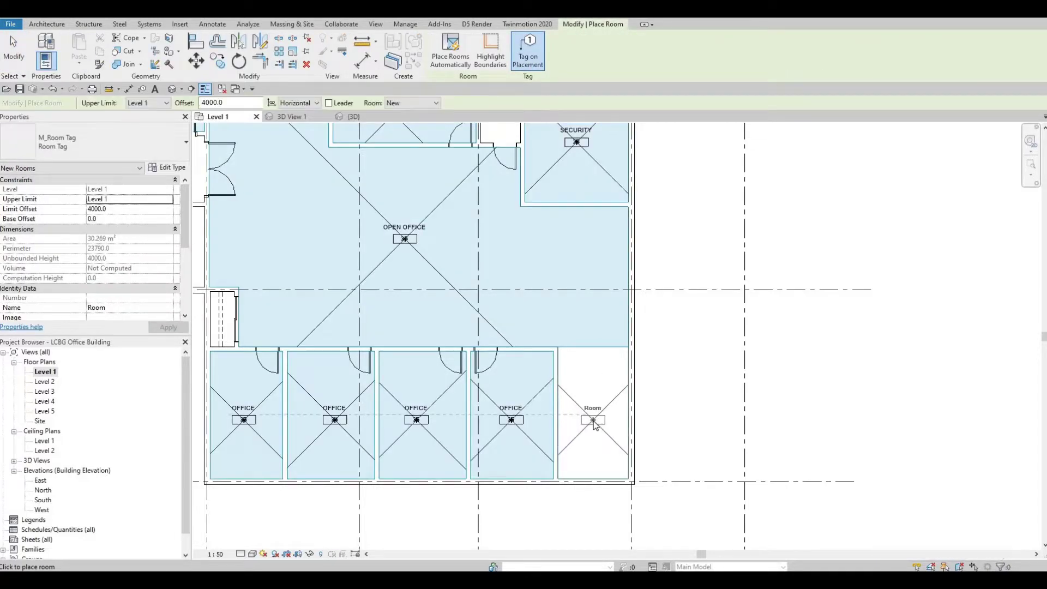
{"action": "left_click", "coordinate": [594, 422]}
{"action": "key", "text": "Escape"}
{"action": "key", "text": "Escape"}
{"action": "key", "text": "Escape"}
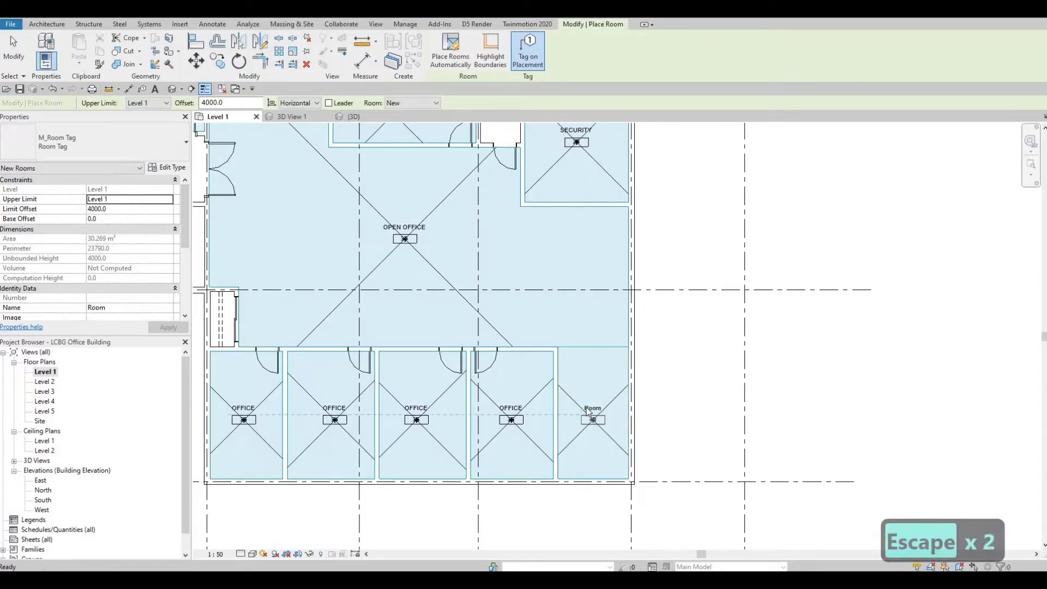
Rename the new room beside office 36 as COPY AND FILING through its tag.
{"action": "left_click", "coordinate": [593, 420]}
{"action": "left_click", "coordinate": [586, 404]}
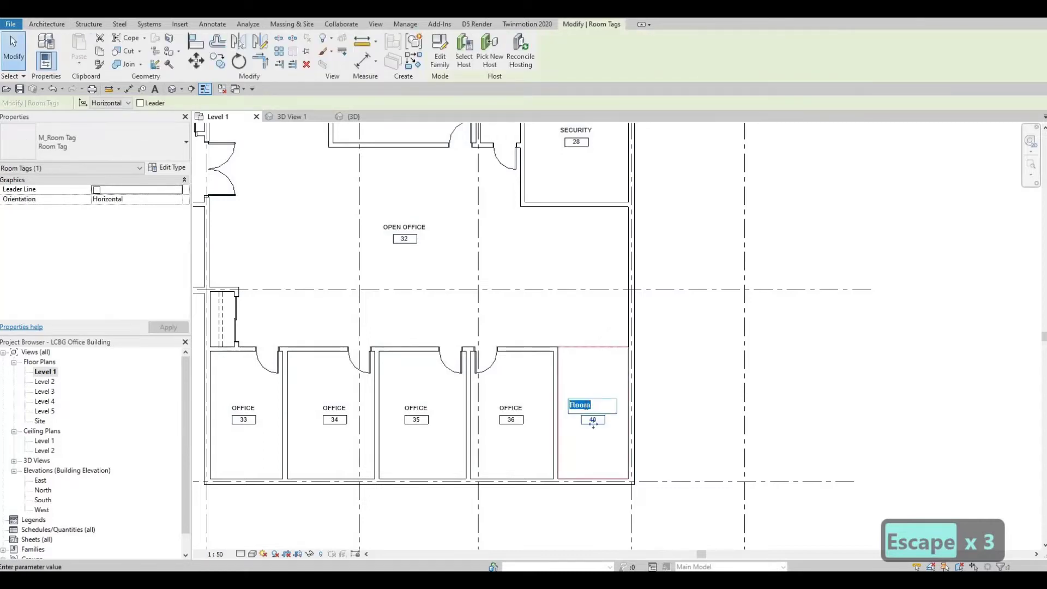
{"action": "type", "text": "COPY "}
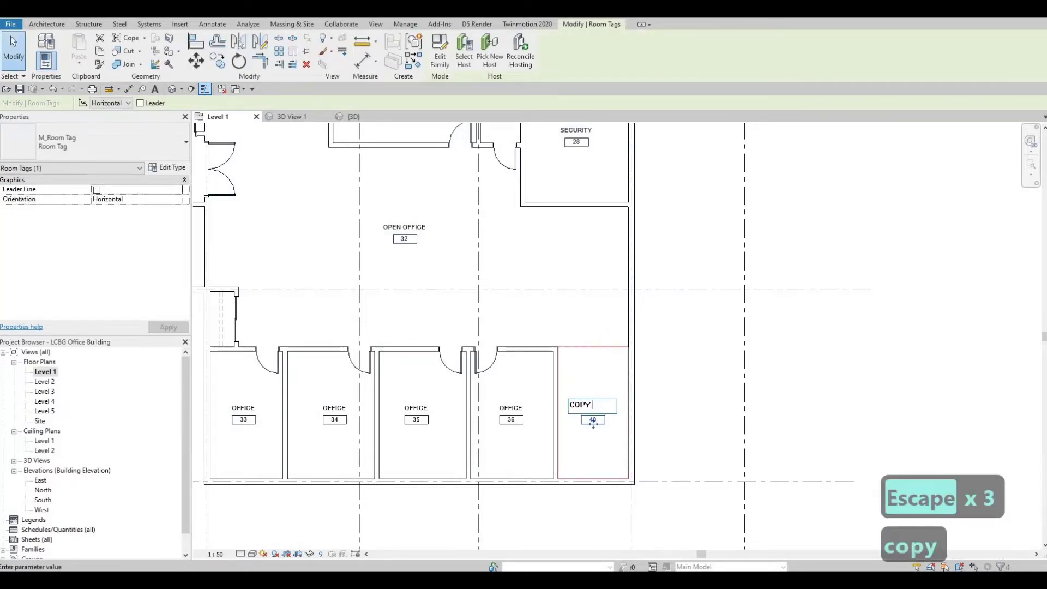
{"action": "type", "text": "AND "}
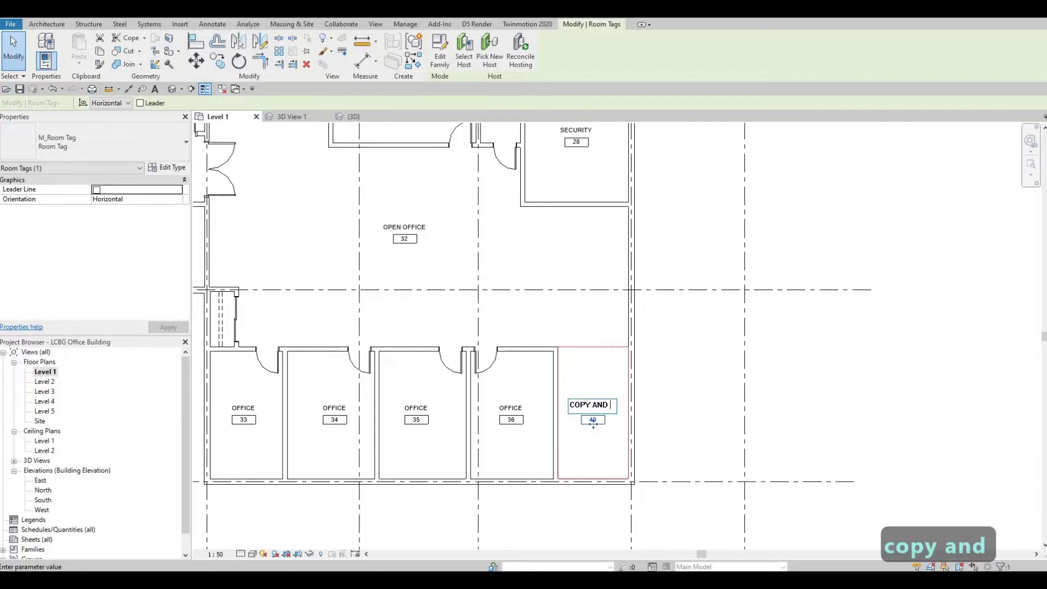
{"action": "type", "text": "FILING"}
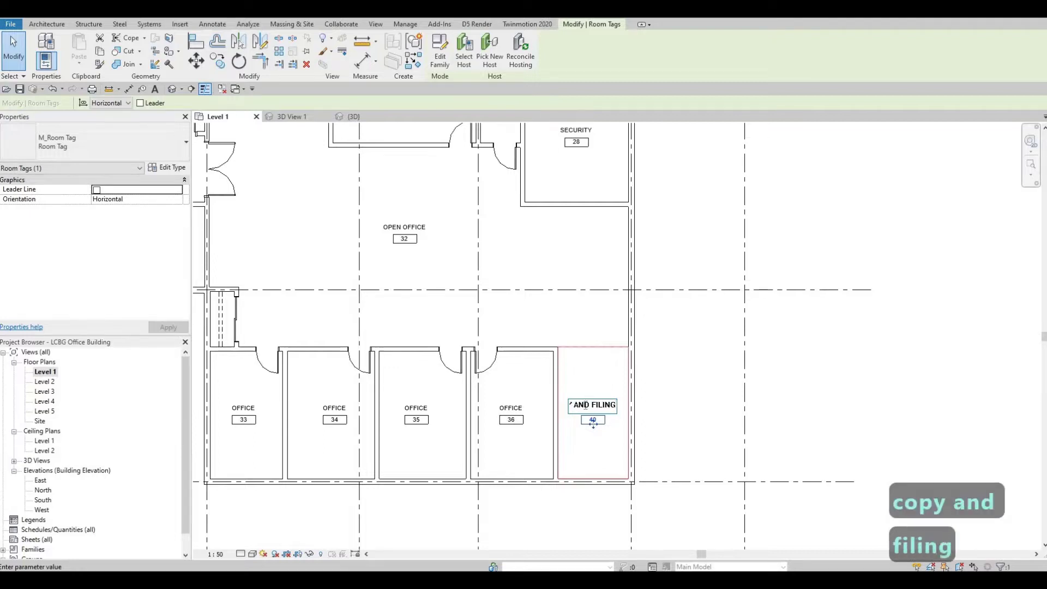
{"action": "left_click", "coordinate": [654, 387]}
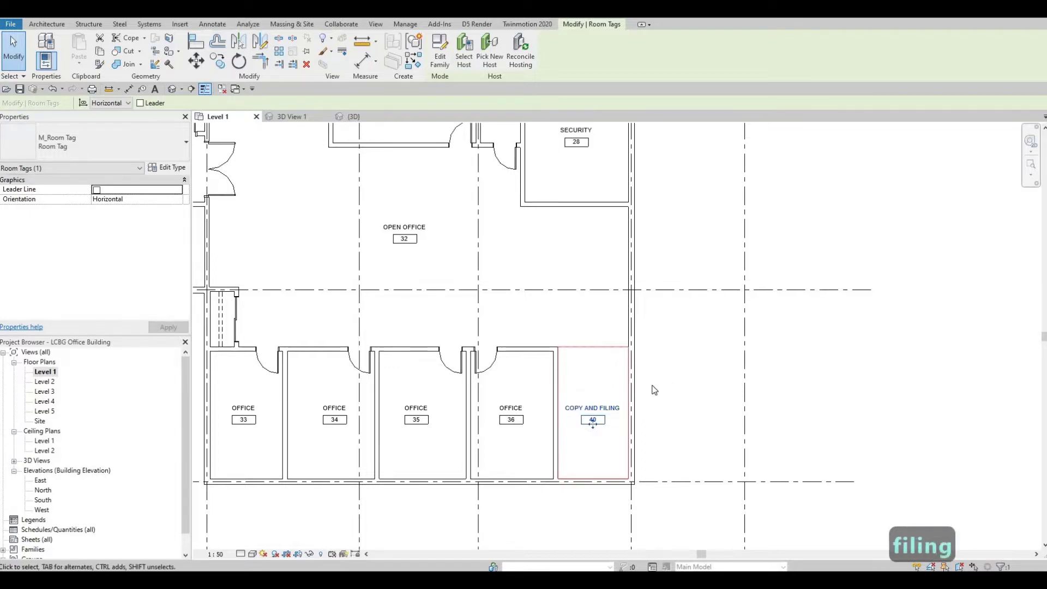
{"action": "key", "text": "Escape"}
Review the rooms across the Level 1 plan and check the boundary extent of open office 6.
{"action": "scroll", "coordinate": [607, 416], "scroll_direction": "up", "scroll_amount": 2}
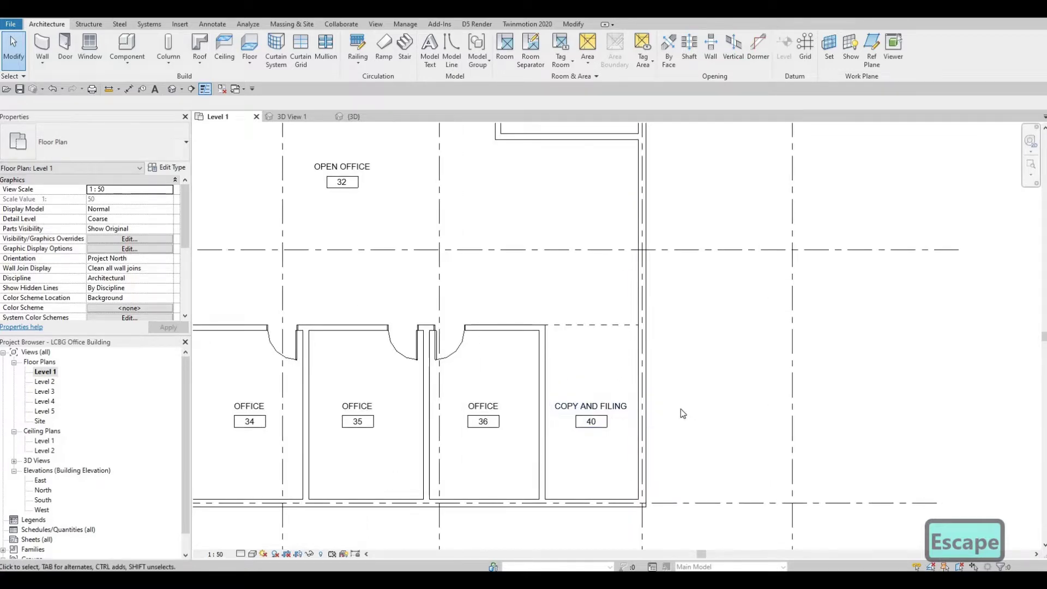
{"action": "scroll", "coordinate": [682, 417], "scroll_direction": "down", "scroll_amount": 2}
{"action": "key", "text": "F1"}
{"action": "key", "text": "F1"}
{"action": "scroll", "coordinate": [640, 429], "scroll_direction": "up", "scroll_amount": 3}
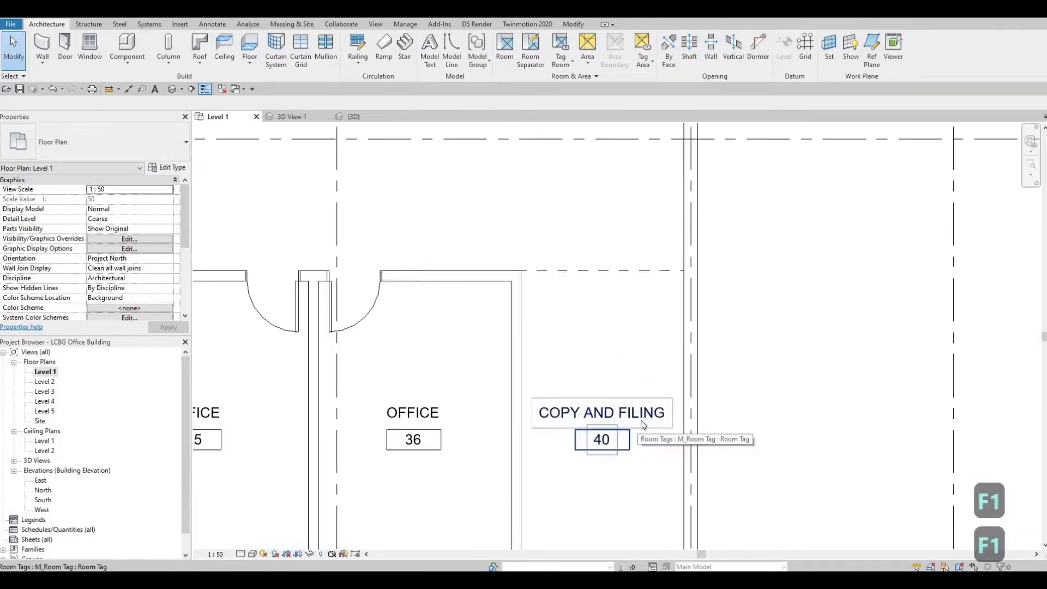
{"action": "scroll", "coordinate": [660, 425], "scroll_direction": "down", "scroll_amount": 5}
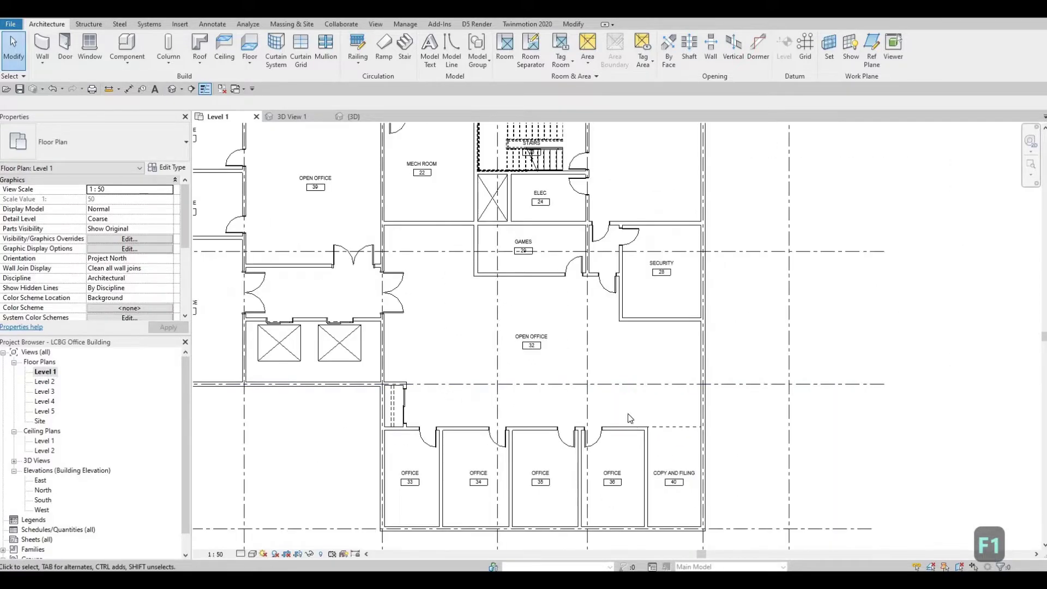
{"action": "middle_click_drag", "start_coordinate": [661, 477], "coordinate": [693, 529]}
{"action": "middle_click_drag", "start_coordinate": [654, 374], "coordinate": [652, 486]}
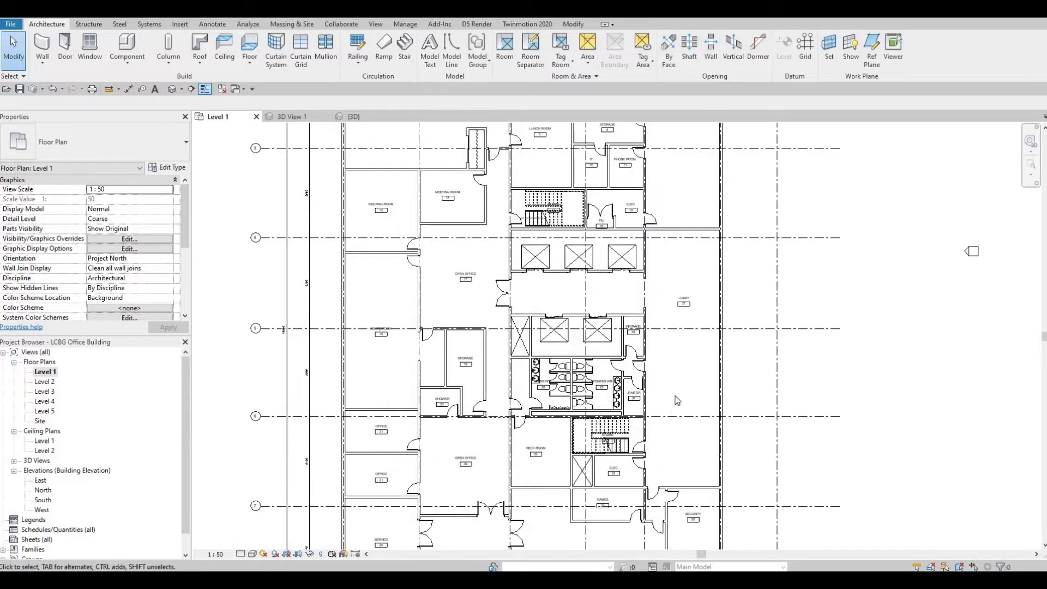
{"action": "middle_click_drag", "start_coordinate": [679, 407], "coordinate": [676, 466]}
{"action": "middle_click_drag", "start_coordinate": [671, 293], "coordinate": [671, 300]}
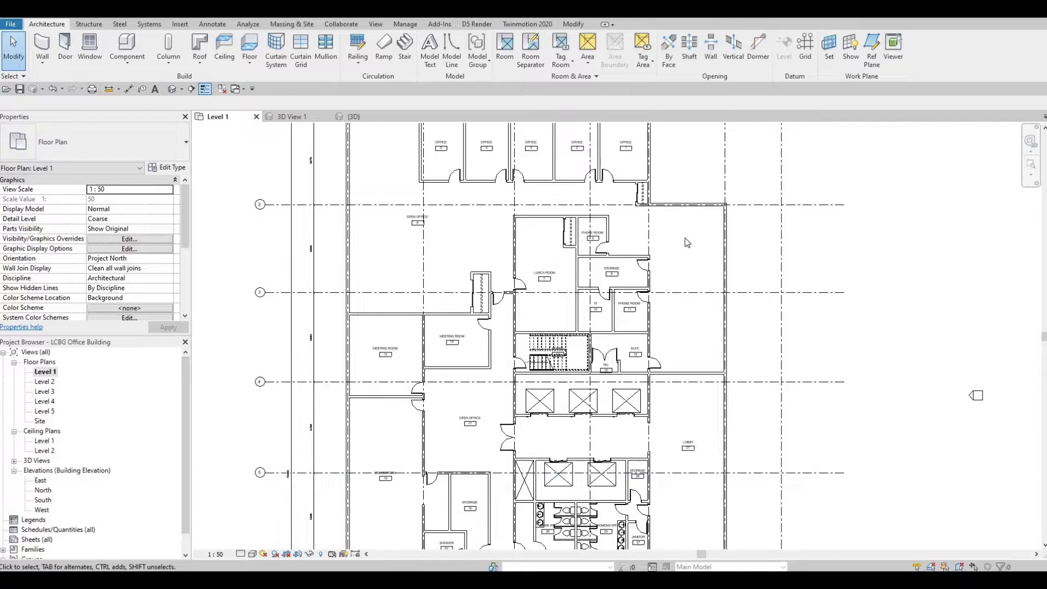
{"action": "scroll", "coordinate": [704, 230], "scroll_direction": "up", "scroll_amount": 1}
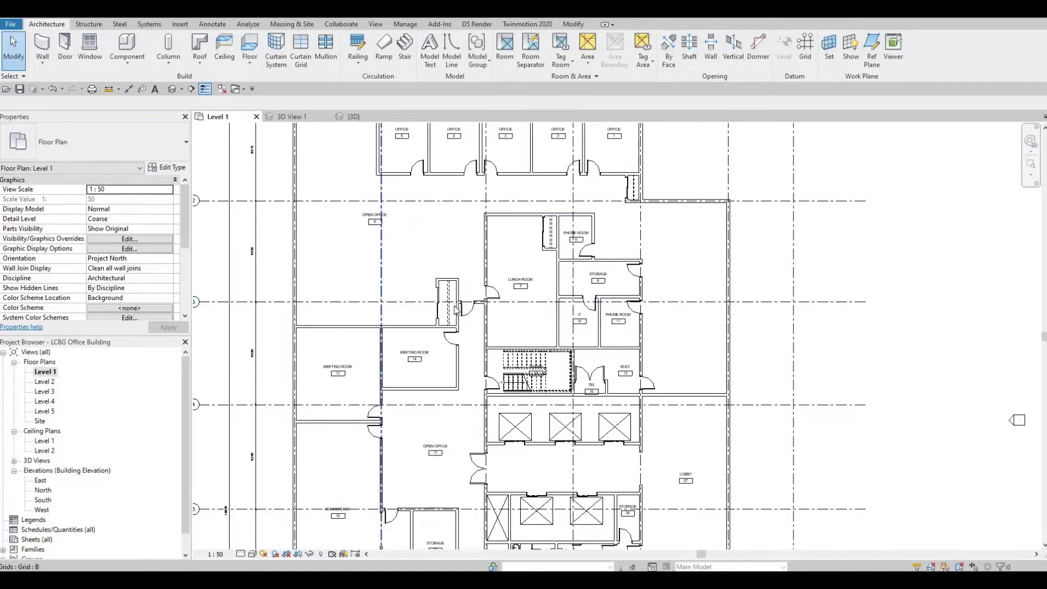
{"action": "scroll", "coordinate": [370, 296], "scroll_direction": "down", "scroll_amount": 1}
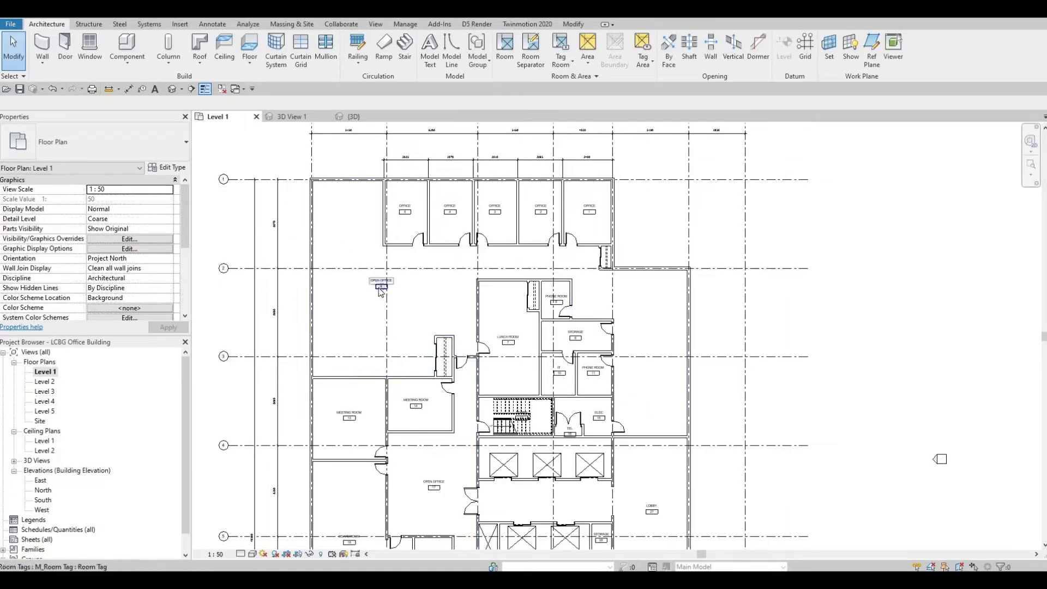
{"action": "left_click", "coordinate": [381, 286]}
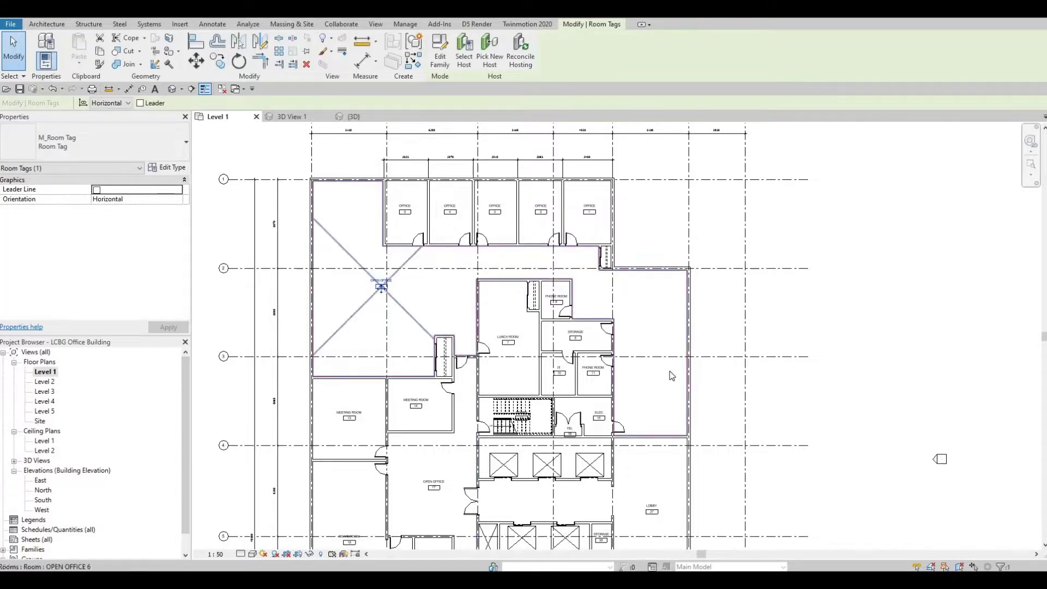
{"action": "key", "text": "Escape"}
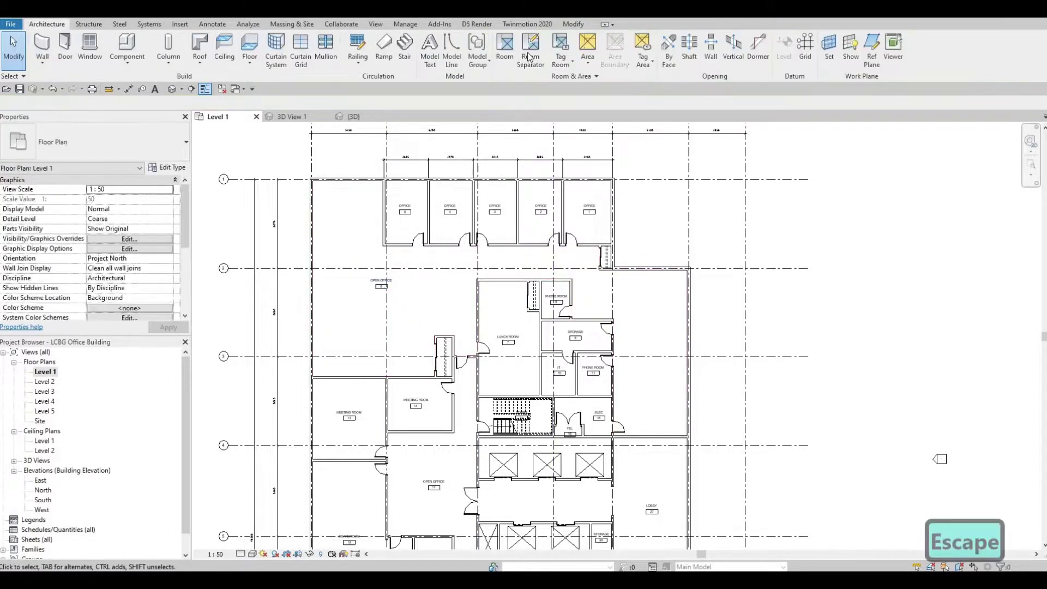
Draw a vertical room separation line about 2400 mm long across the corridor, from the wall between offices 1 and 2 to phone room 9's upper wall.
{"action": "left_click", "coordinate": [537, 42]}
{"action": "scroll", "coordinate": [536, 204], "scroll_direction": "up", "scroll_amount": 1}
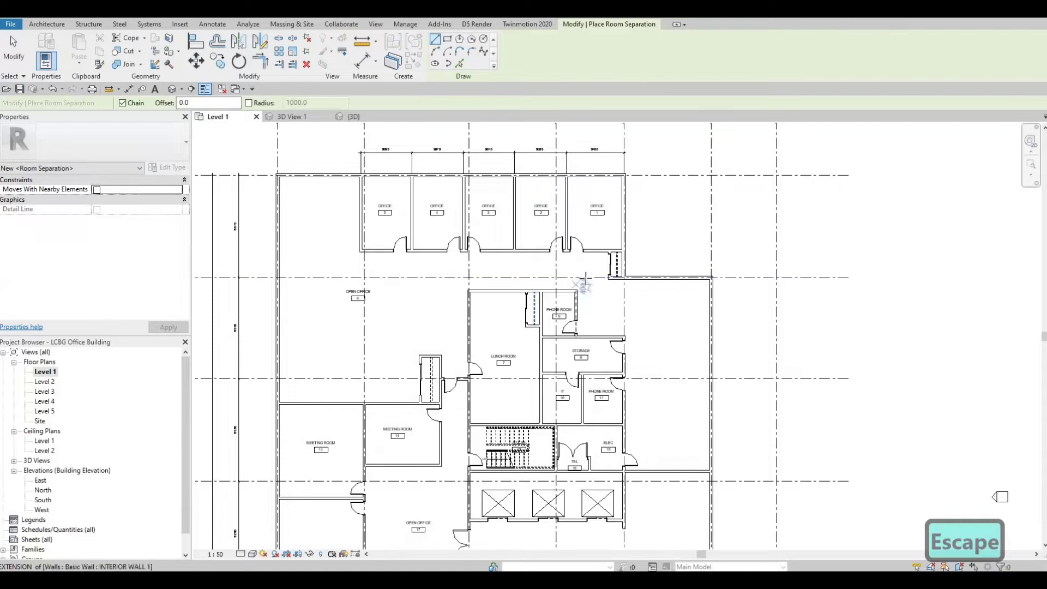
{"action": "scroll", "coordinate": [620, 298], "scroll_direction": "up", "scroll_amount": 1}
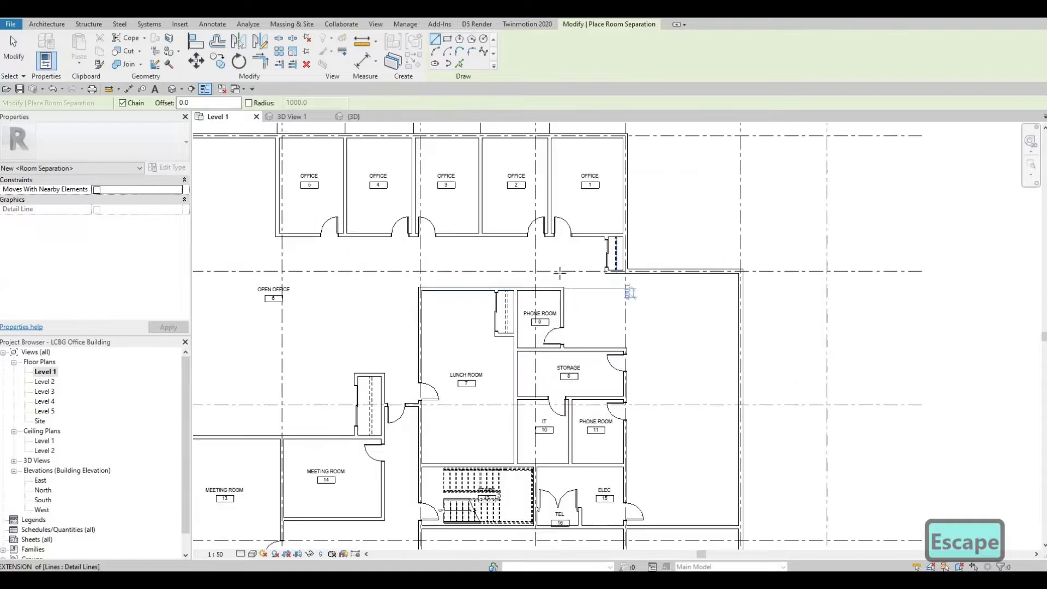
{"action": "left_click", "coordinate": [547, 236]}
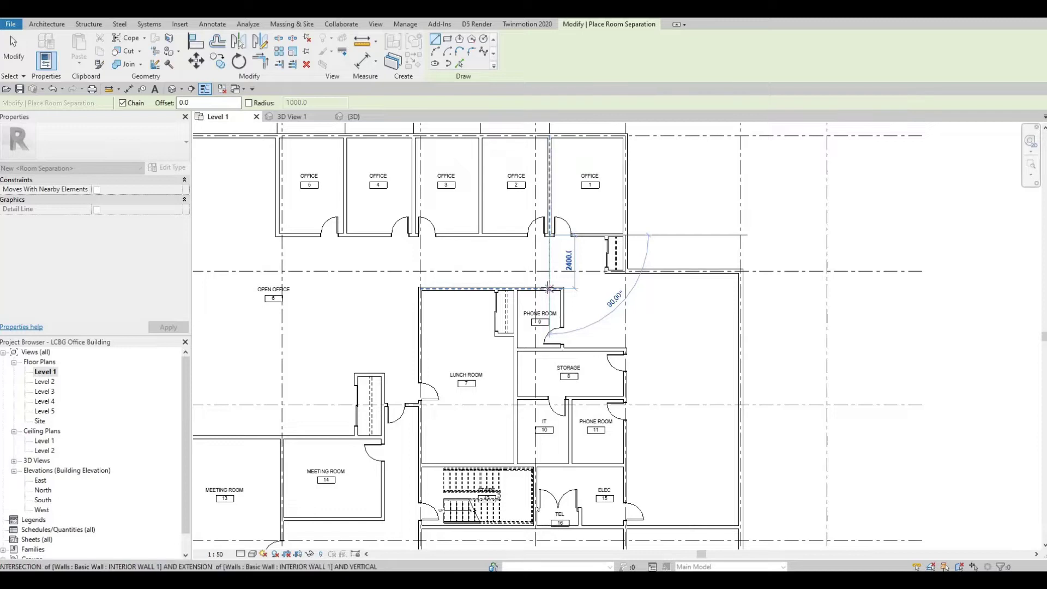
{"action": "key", "text": "Escape"}
{"action": "key", "text": "Escape"}
{"action": "key", "text": "Escape"}
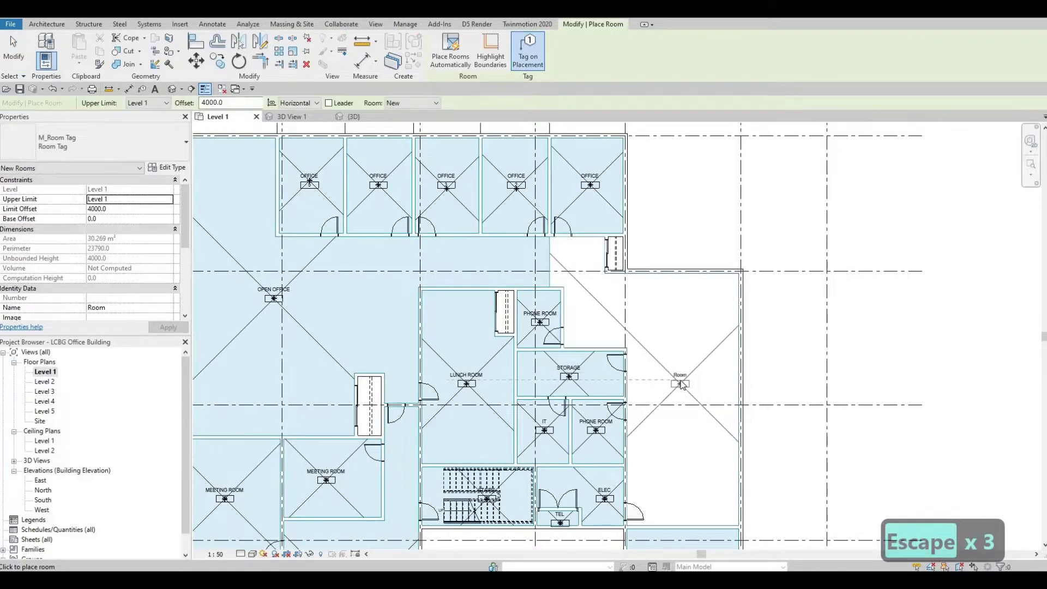
Place a tagged room in the untagged area split off from open office 6, beside the storage and phone rooms.
{"action": "left_click", "coordinate": [682, 385]}
{"action": "key", "text": "Escape"}
{"action": "key", "text": "Escape"}
{"action": "key", "text": "Escape"}
{"action": "key", "text": "Escape"}
Rename the new room beside the storage and phone rooms as OPEN OFFICE through its tag.
{"action": "scroll", "coordinate": [681, 384], "scroll_direction": "up", "scroll_amount": 1}
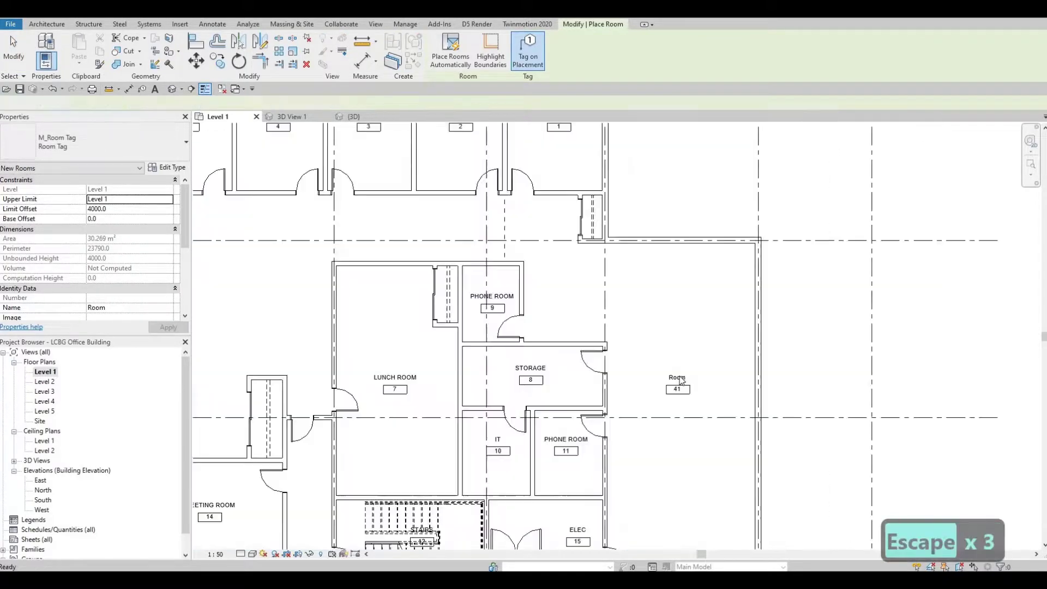
{"action": "scroll", "coordinate": [677, 378], "scroll_direction": "up", "scroll_amount": 1}
{"action": "left_click", "coordinate": [677, 379]}
{"action": "left_click", "coordinate": [677, 377]}
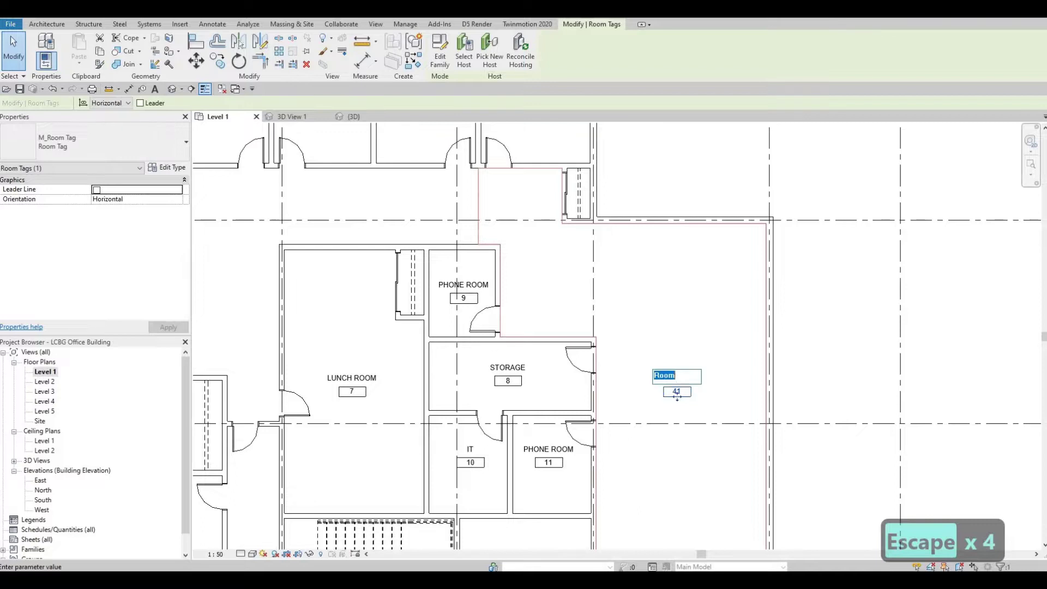
{"action": "type", "text": "OPEN"}
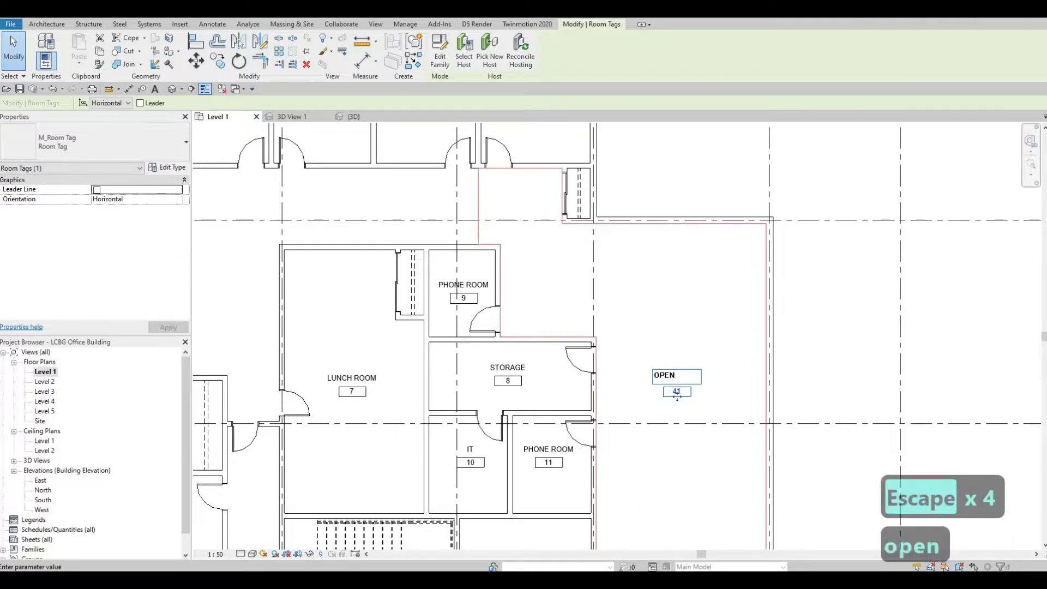
{"action": "type", "text": " OO"}
{"action": "key", "text": "BackSpace"}
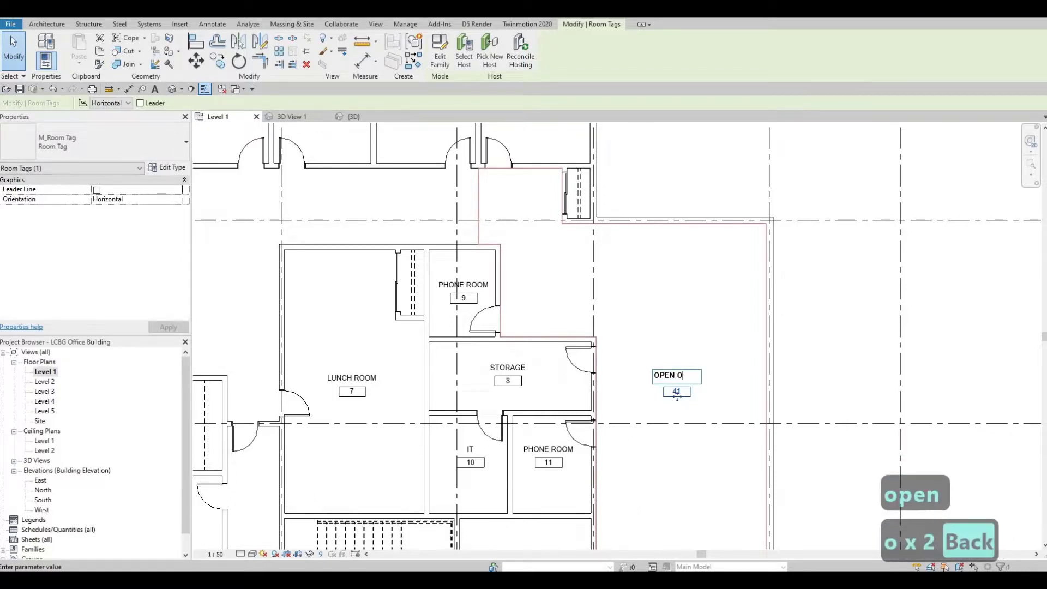
{"action": "type", "text": "FFICE"}
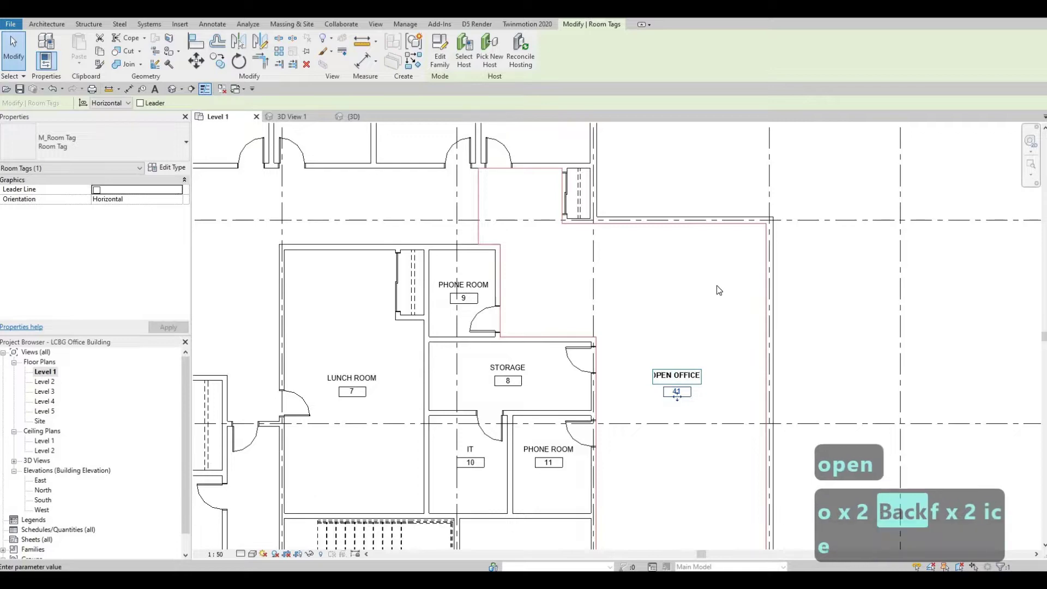
{"action": "left_click", "coordinate": [677, 346]}
{"action": "key", "text": "Escape"}
{"action": "key", "text": "Escape"}
{"action": "scroll", "coordinate": [687, 317], "scroll_direction": "down", "scroll_amount": 4}
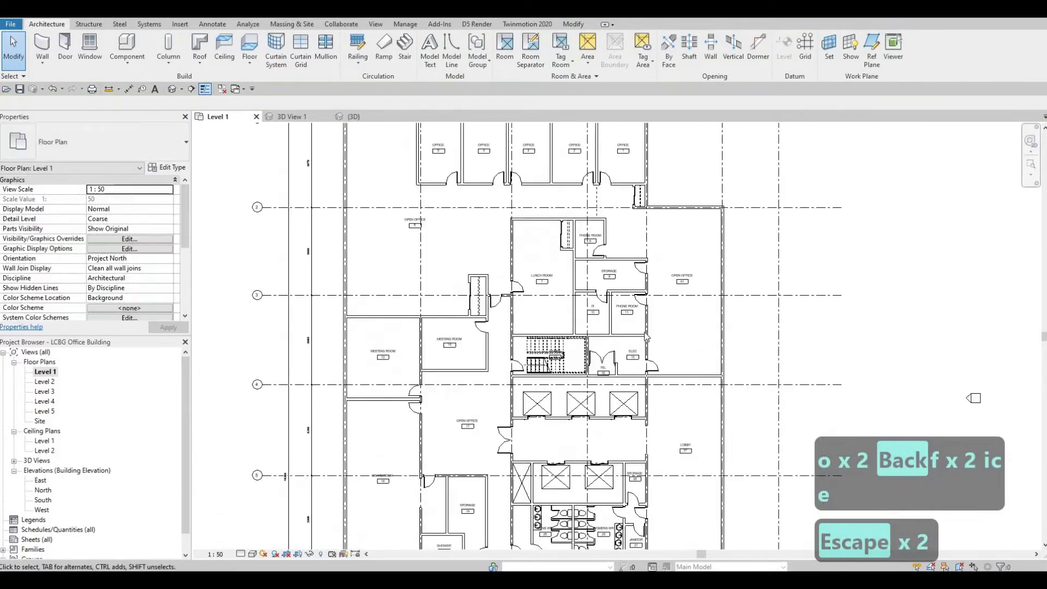
{"action": "scroll", "coordinate": [639, 301], "scroll_direction": "down", "scroll_amount": 3}
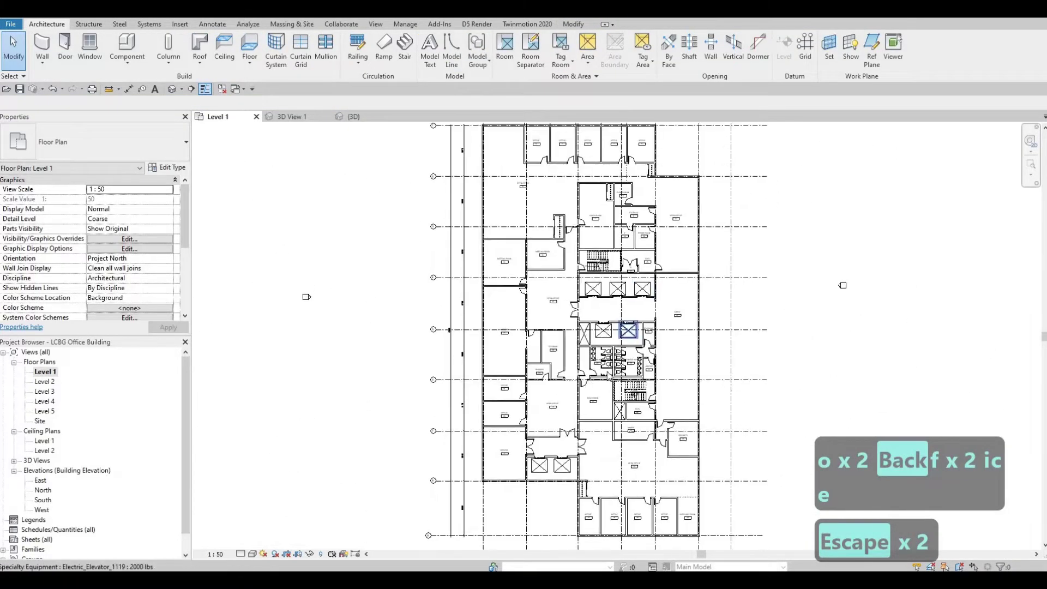
Delete the linear dimension string above the row of offices 1 to 5 along the upper exterior wall.
{"action": "scroll", "coordinate": [496, 244], "scroll_direction": "up", "scroll_amount": 5, "text": "ctrl"}
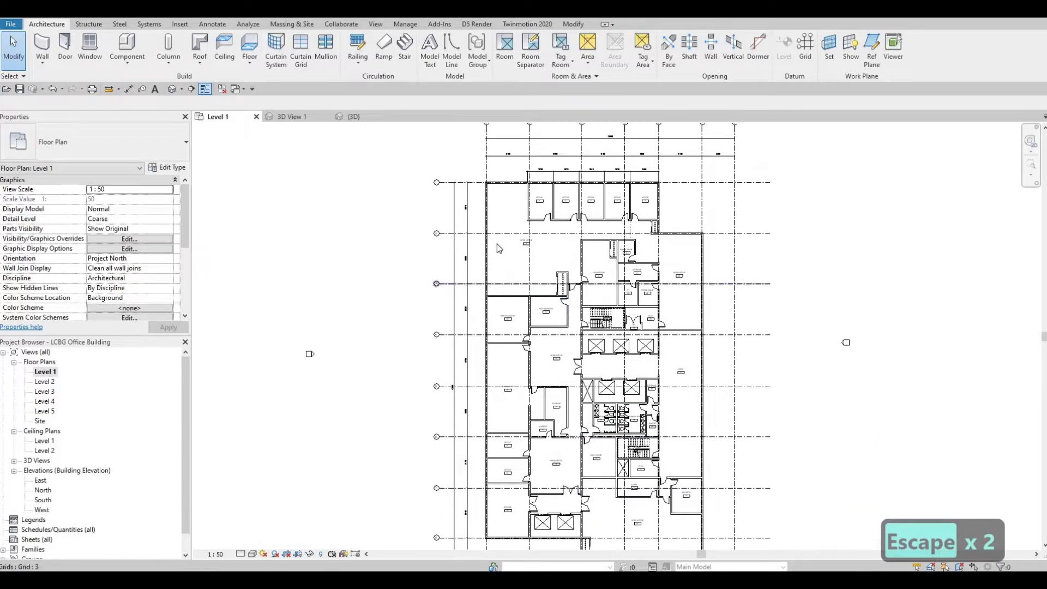
{"action": "scroll", "coordinate": [546, 194], "scroll_direction": "up", "scroll_amount": 2}
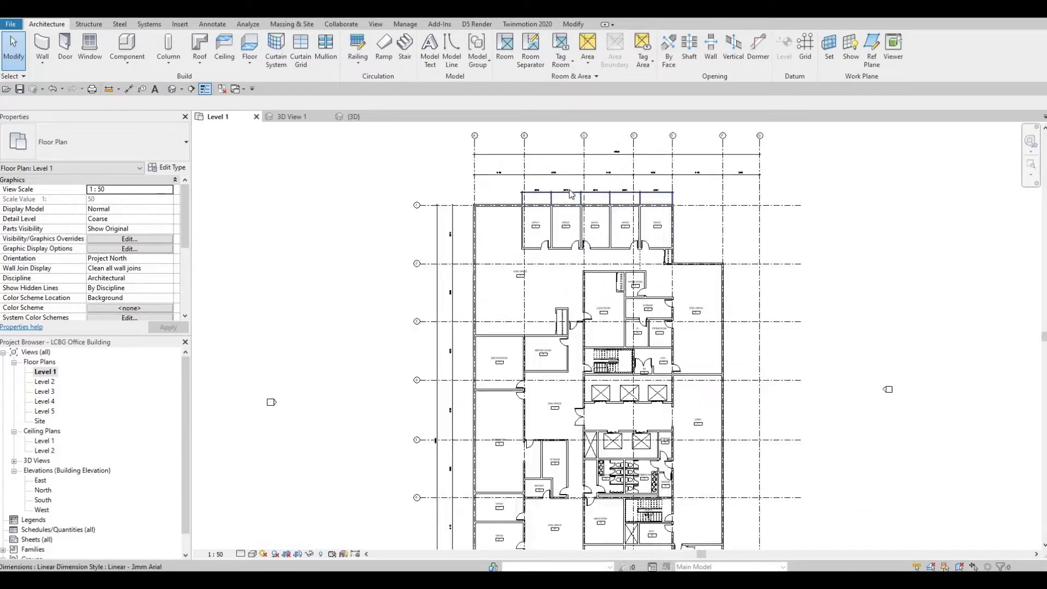
{"action": "key", "text": "Escape"}
{"action": "scroll", "coordinate": [546, 194], "scroll_direction": "up", "scroll_amount": 4}
{"action": "left_click", "coordinate": [540, 217]}
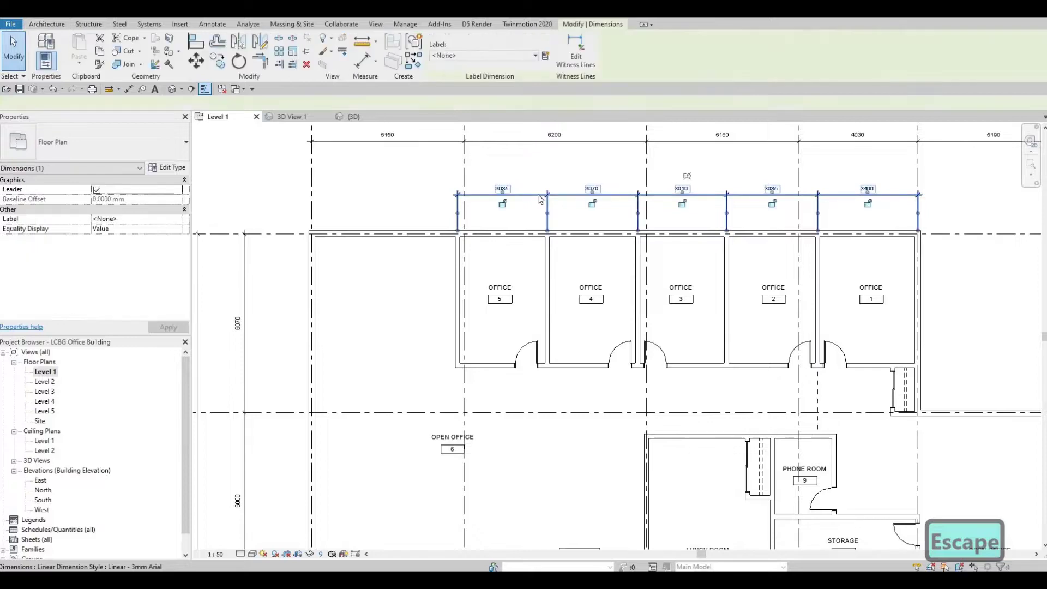
{"action": "key", "text": "Delete"}
{"action": "scroll", "coordinate": [537, 251], "scroll_direction": "down", "scroll_amount": 4}
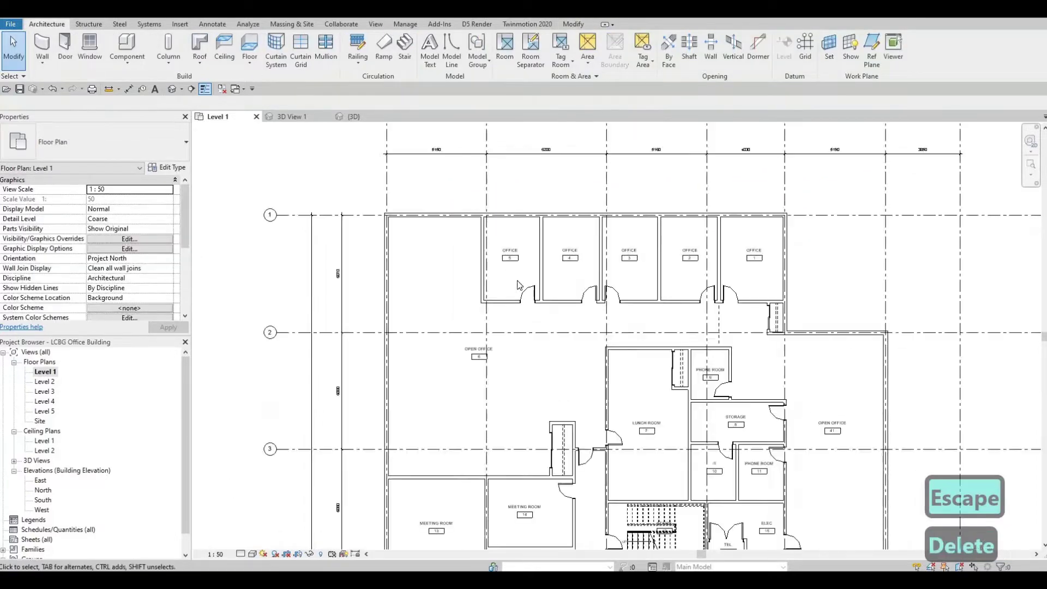
Examine the rooms across the Level 1 plan, from the open offices and lobby to the elevator, washroom and service areas.
{"action": "middle_click_drag", "start_coordinate": [537, 382], "coordinate": [547, 165]}
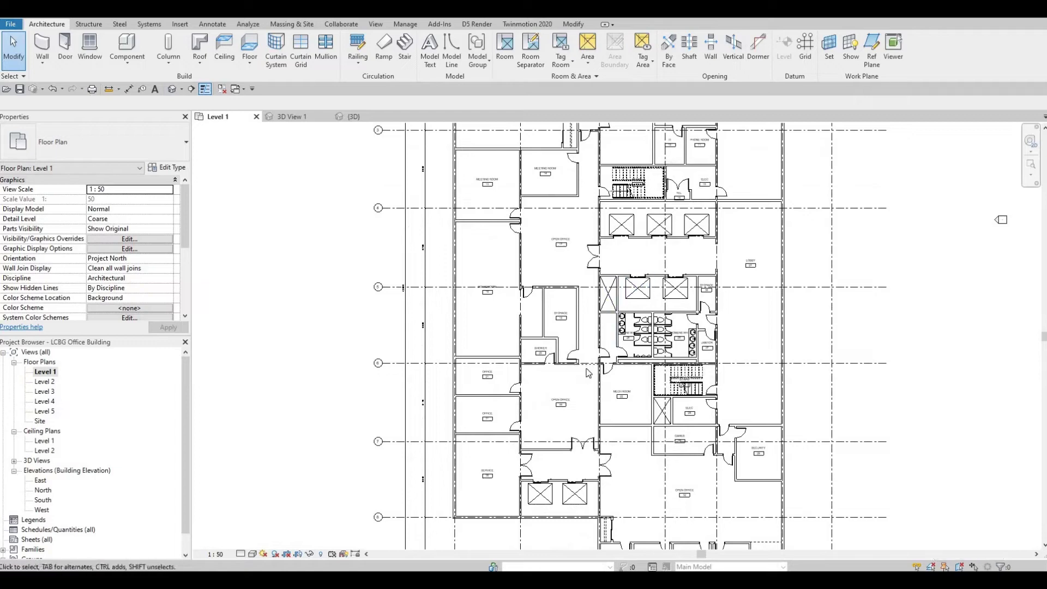
{"action": "middle_click_drag", "start_coordinate": [581, 406], "coordinate": [578, 389]}
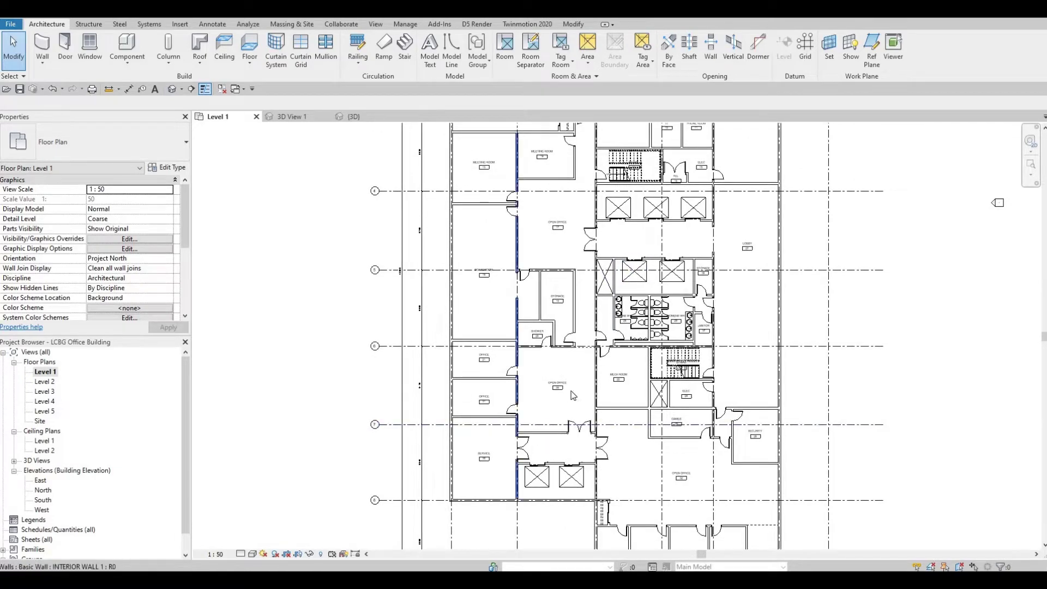
{"action": "scroll", "coordinate": [542, 420], "scroll_direction": "down", "scroll_amount": 3}
{"action": "middle_click_drag", "start_coordinate": [601, 147], "coordinate": [588, 242]}
{"action": "scroll", "coordinate": [588, 242], "scroll_direction": "up", "scroll_amount": 3}
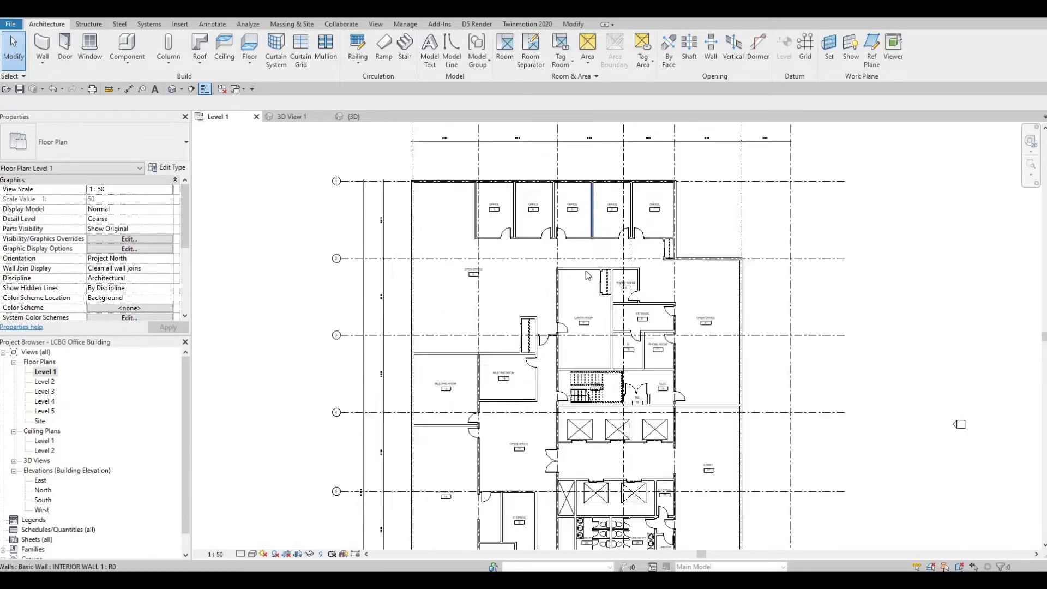
{"action": "middle_click_drag", "start_coordinate": [561, 170], "coordinate": [517, 121]}
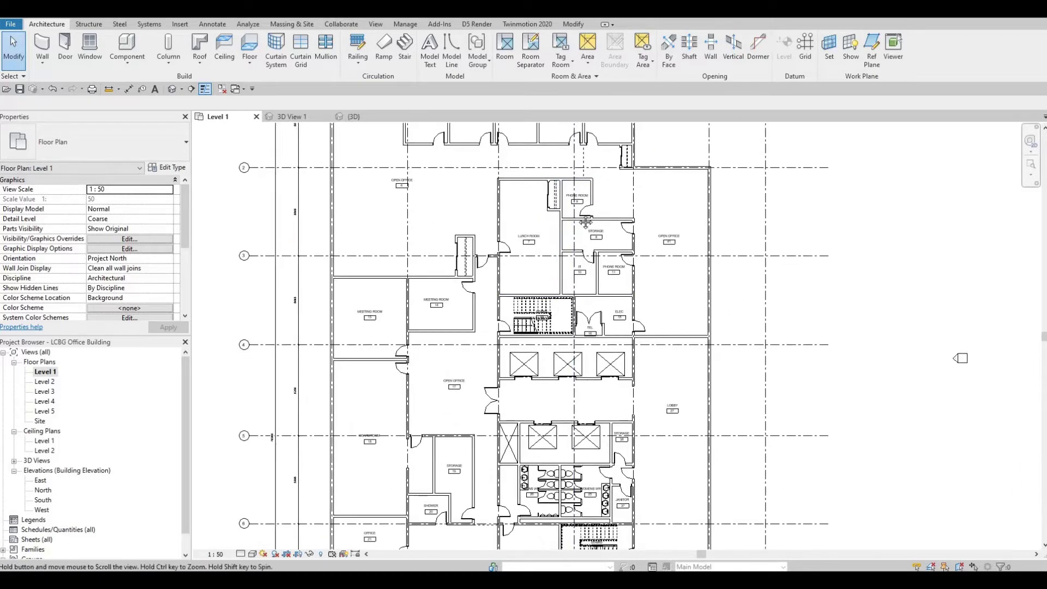
{"action": "scroll", "coordinate": [556, 327], "scroll_direction": "down", "scroll_amount": 2}
{"action": "middle_click_drag", "start_coordinate": [590, 513], "coordinate": [577, 307]}
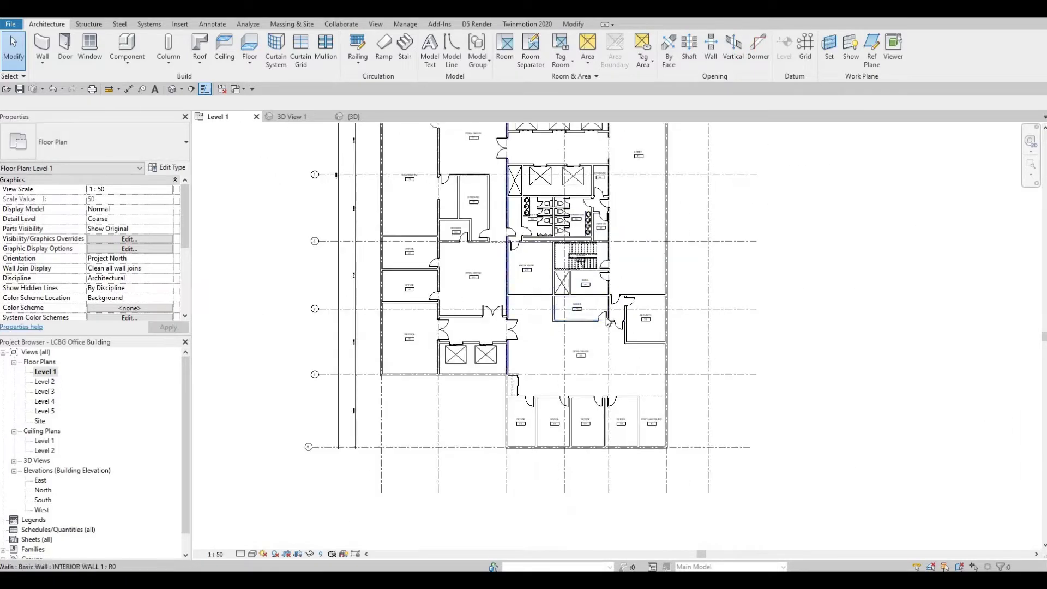
{"action": "middle_click_drag", "start_coordinate": [671, 316], "coordinate": [671, 442]}
{"action": "middle_click_drag", "start_coordinate": [658, 221], "coordinate": [641, 304]}
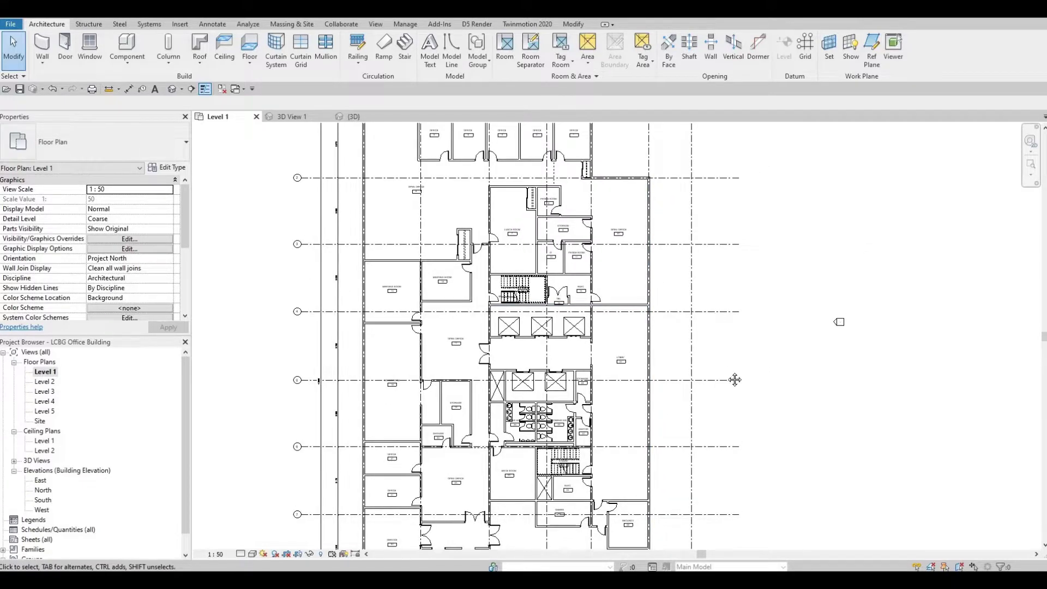
{"action": "middle_click_drag", "start_coordinate": [593, 246], "coordinate": [628, 270]}
{"action": "scroll", "coordinate": [651, 305], "scroll_direction": "down", "scroll_amount": 1}
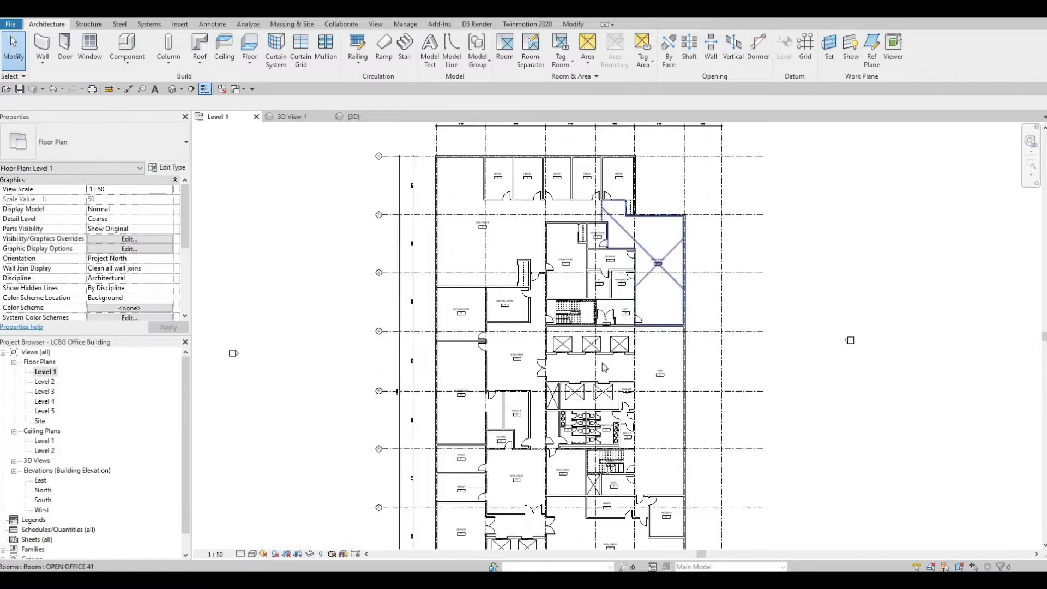
{"action": "scroll", "coordinate": [604, 267], "scroll_direction": "up", "scroll_amount": 1}
{"action": "middle_click_drag", "start_coordinate": [649, 375], "coordinate": [661, 279]}
{"action": "scroll", "coordinate": [611, 316], "scroll_direction": "up", "scroll_amount": 2}
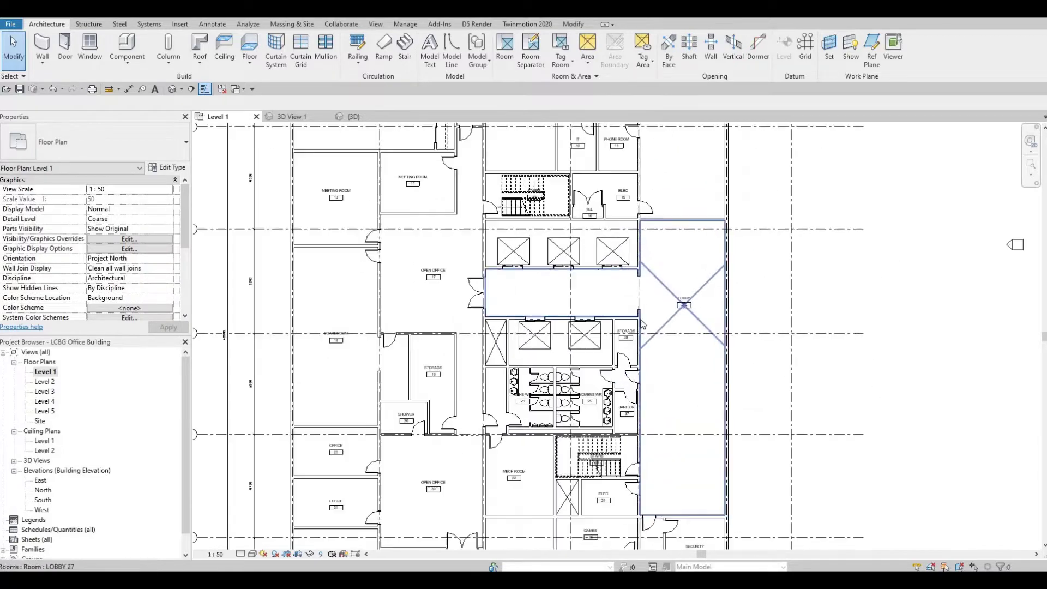
{"action": "middle_click_drag", "start_coordinate": [646, 367], "coordinate": [601, 296]}
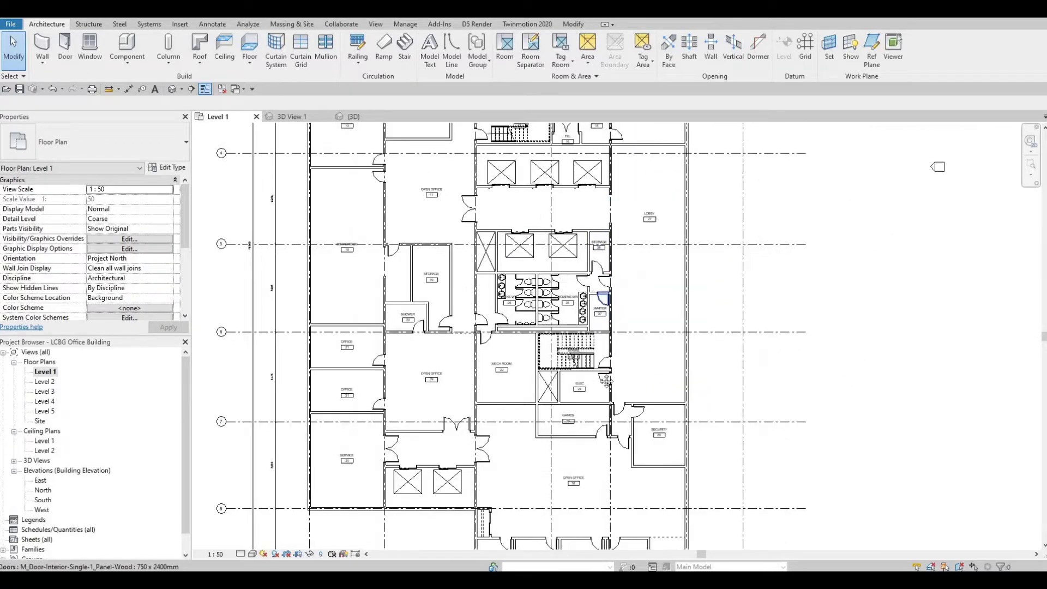
{"action": "middle_click_drag", "start_coordinate": [565, 245], "coordinate": [600, 342]}
{"action": "middle_click_drag", "start_coordinate": [493, 315], "coordinate": [535, 414]}
{"action": "middle_click_drag", "start_coordinate": [518, 450], "coordinate": [565, 255]}
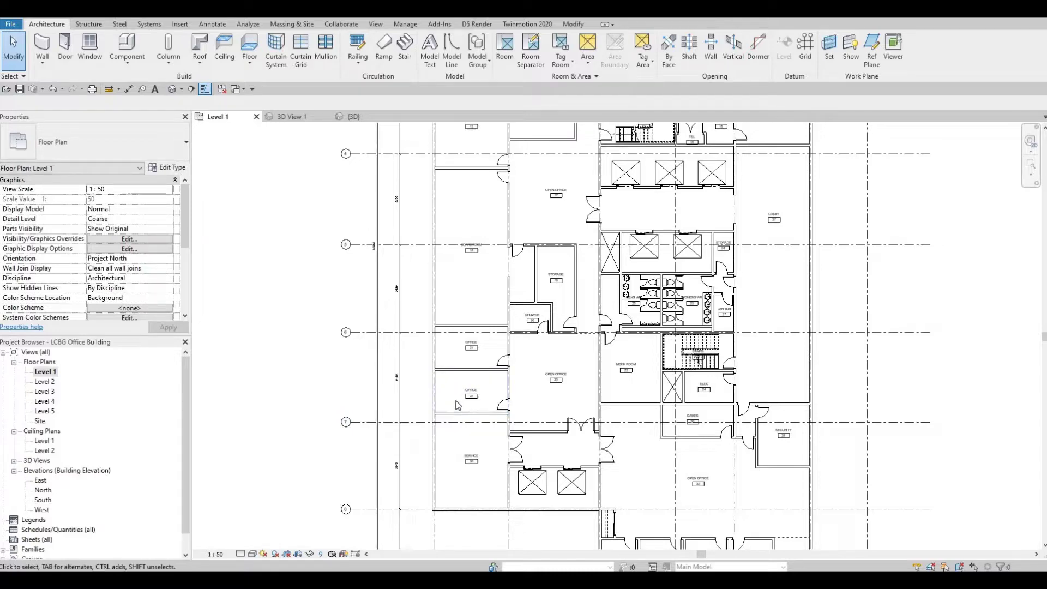
Flip the facing of the double door between service room 30 and the elevator corridor so it swings into the service room.
{"action": "scroll", "coordinate": [592, 387], "scroll_direction": "up", "scroll_amount": 4}
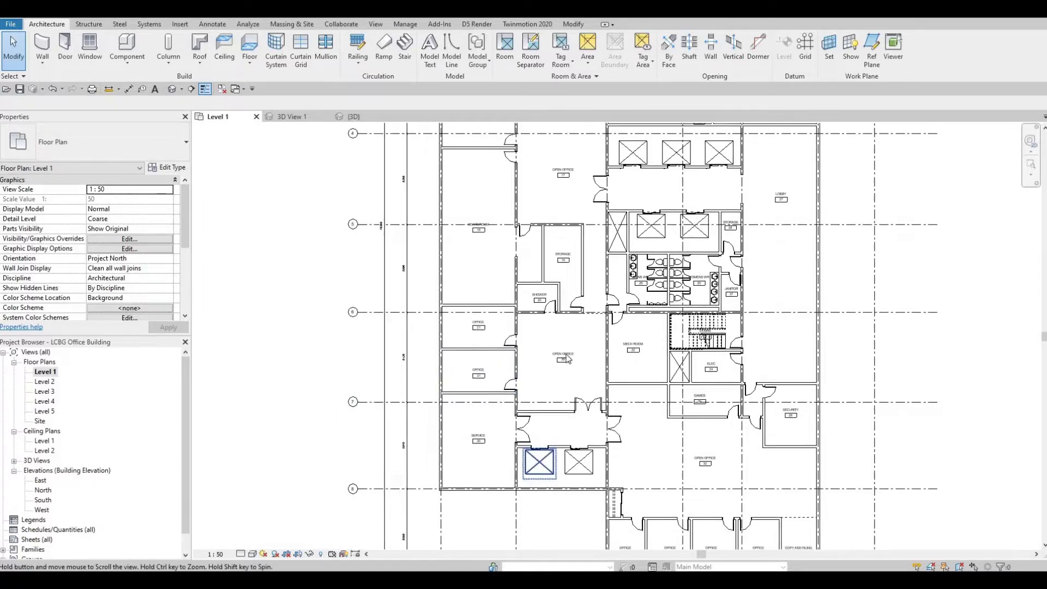
{"action": "key", "text": "Escape"}
{"action": "left_click", "coordinate": [563, 349]}
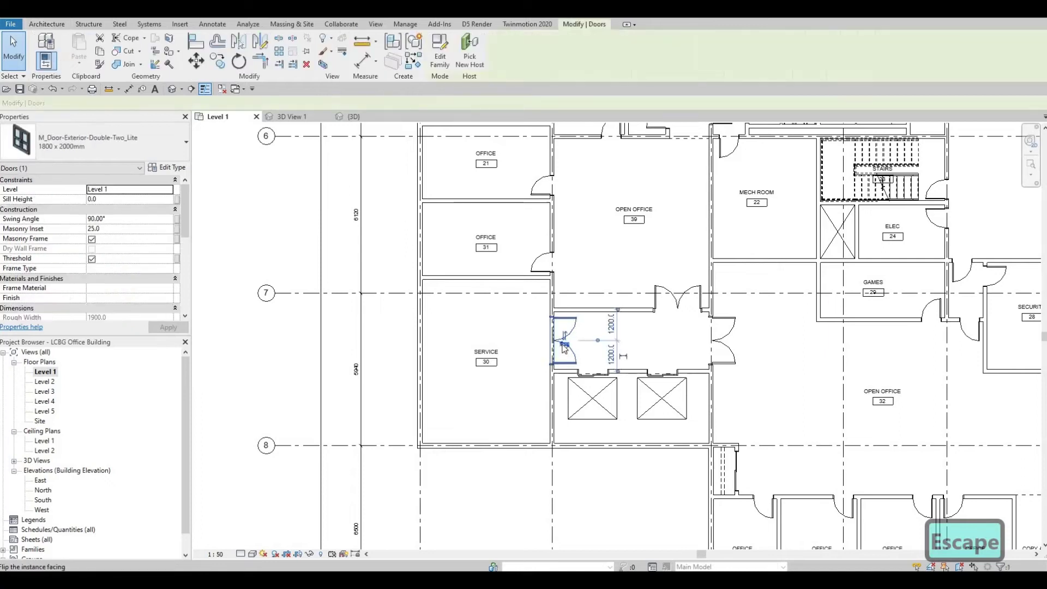
{"action": "left_click", "coordinate": [543, 347]}
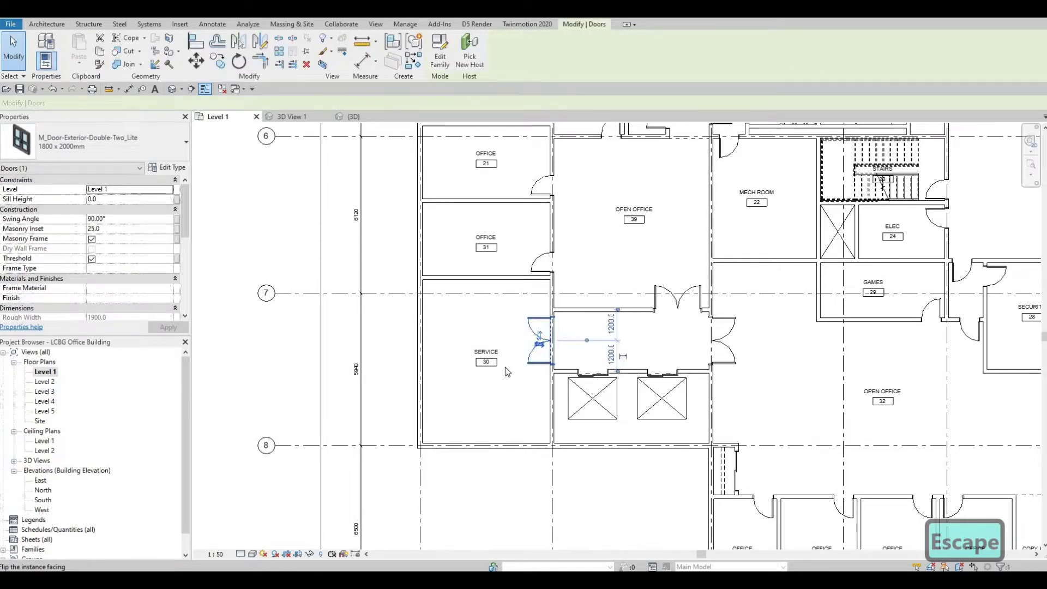
{"action": "key", "text": "Escape"}
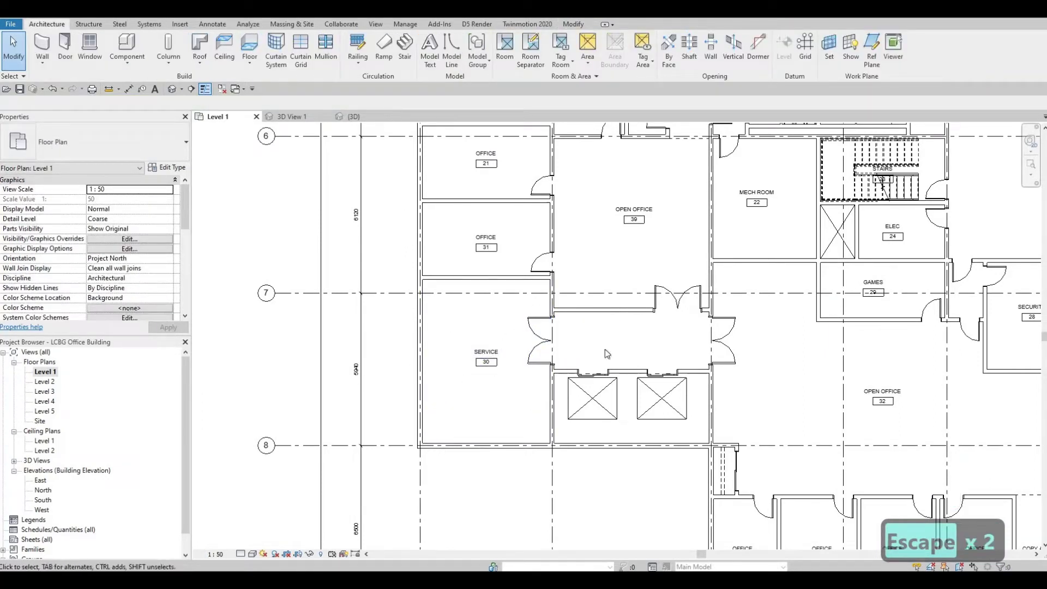
Check the layout around the service elevators and open office 32, then the overall Level 1 plan.
{"action": "scroll", "coordinate": [591, 370], "scroll_direction": "down", "scroll_amount": 1}
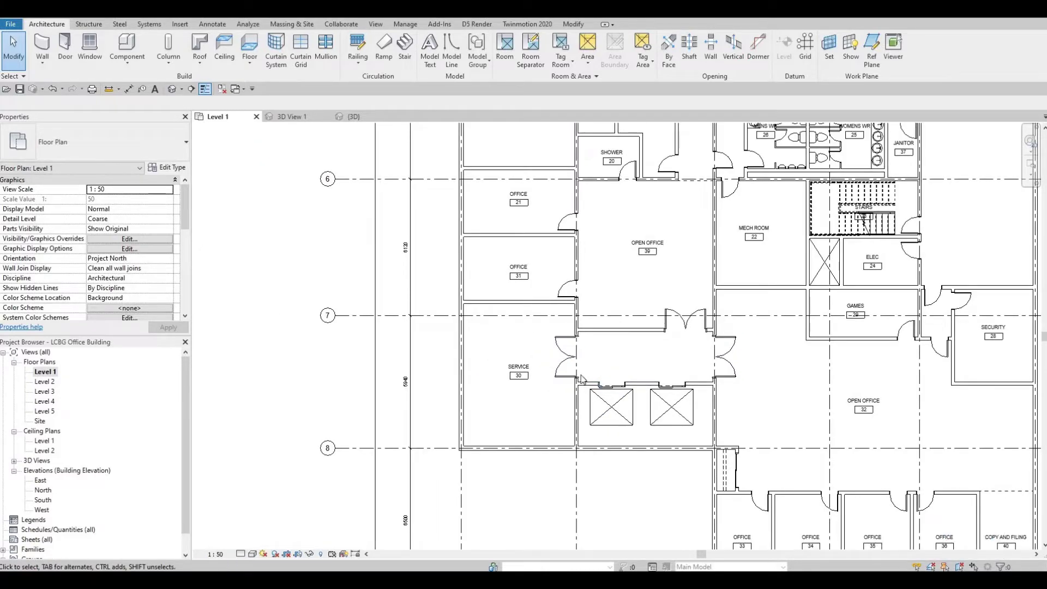
{"action": "scroll", "coordinate": [609, 398], "scroll_direction": "down", "scroll_amount": 4}
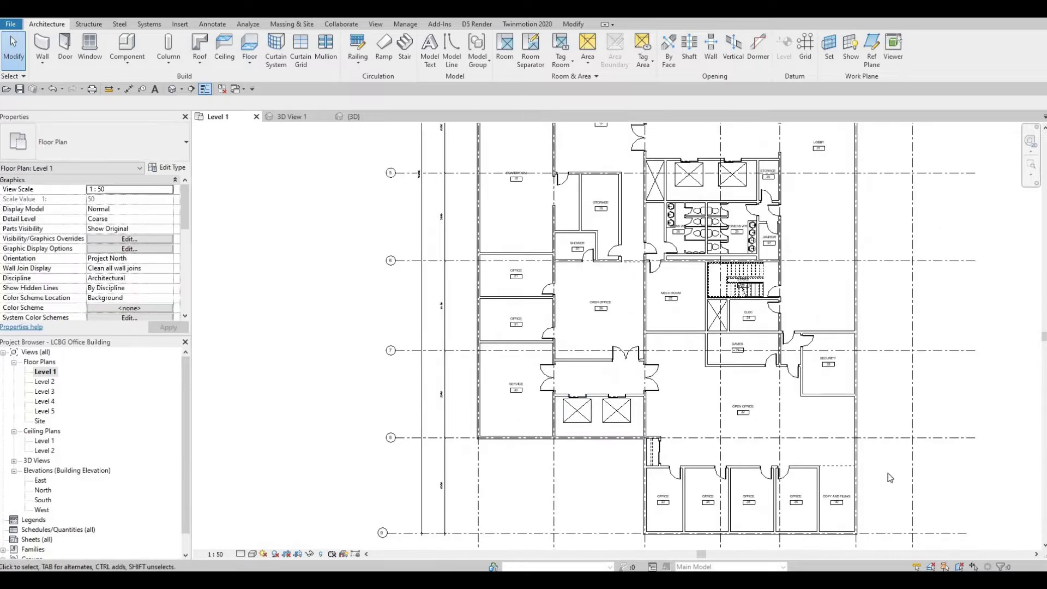
{"action": "middle_click_drag", "start_coordinate": [780, 445], "coordinate": [740, 422]}
{"action": "scroll", "coordinate": [716, 432], "scroll_direction": "down", "scroll_amount": 4}
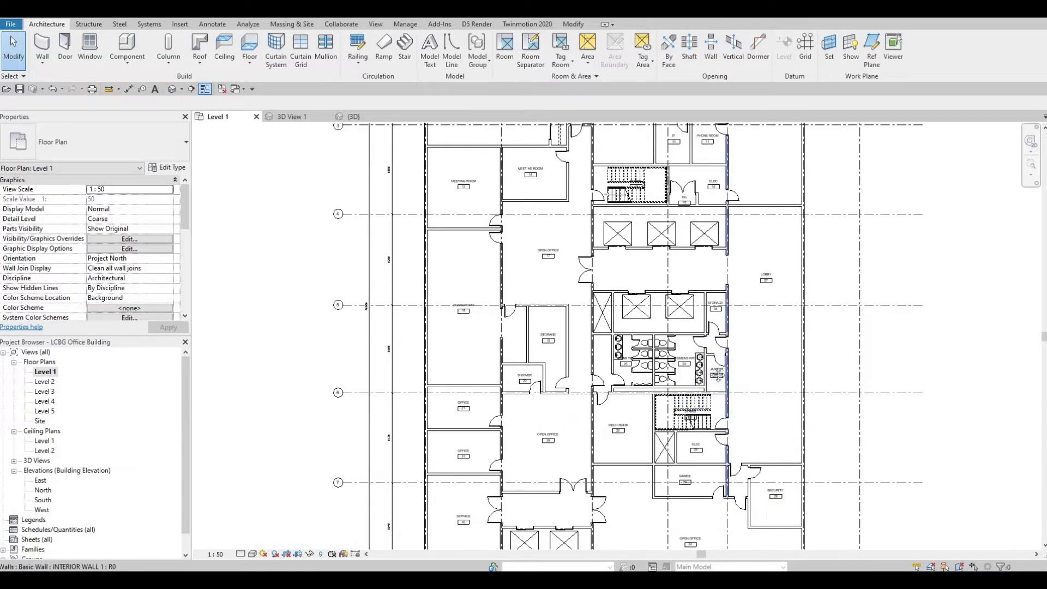
{"action": "scroll", "coordinate": [716, 355], "scroll_direction": "down", "scroll_amount": 1}
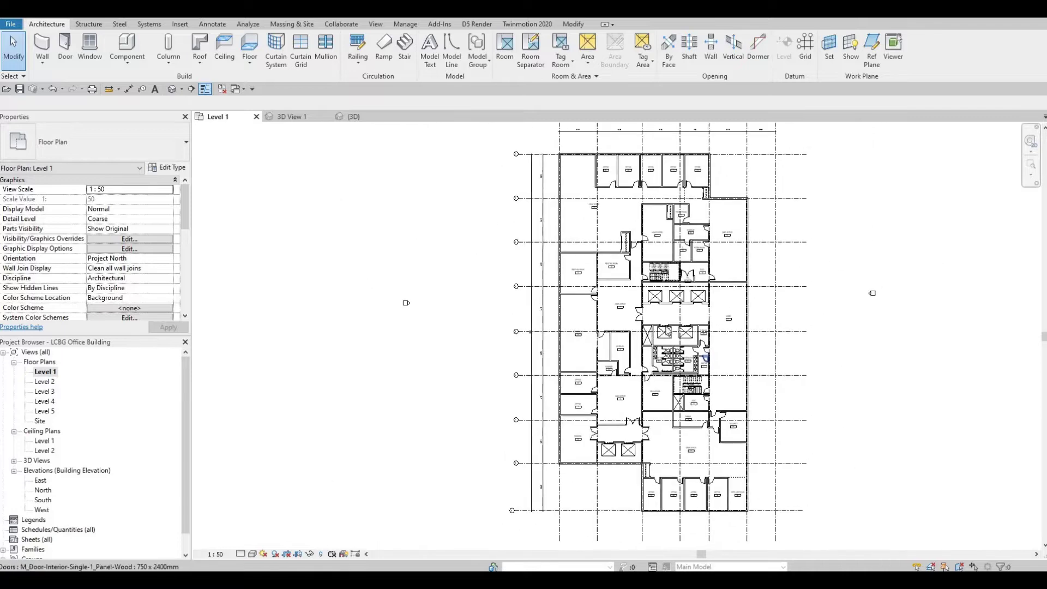
{"action": "key", "text": "Escape"}
{"action": "middle_click_drag", "start_coordinate": [671, 338], "coordinate": [682, 311]}
{"action": "scroll", "coordinate": [611, 282], "scroll_direction": "down", "scroll_amount": 1}
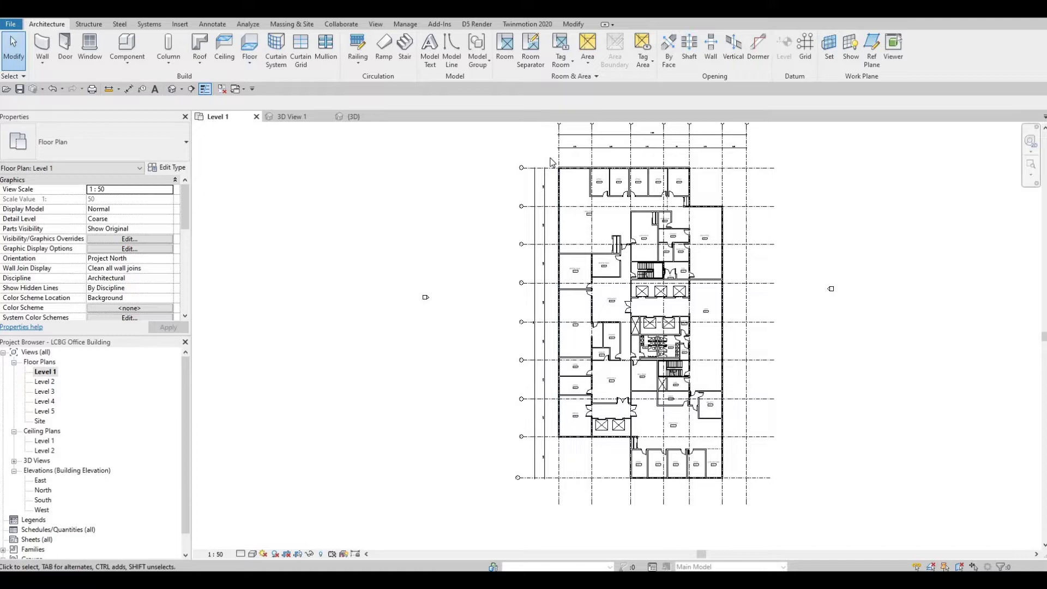
Select the entire Level 1 building layout, including walls, doors, rooms and tags, and copy it to the clipboard.
{"action": "left_click_drag", "start_coordinate": [548, 157], "coordinate": [742, 495]}
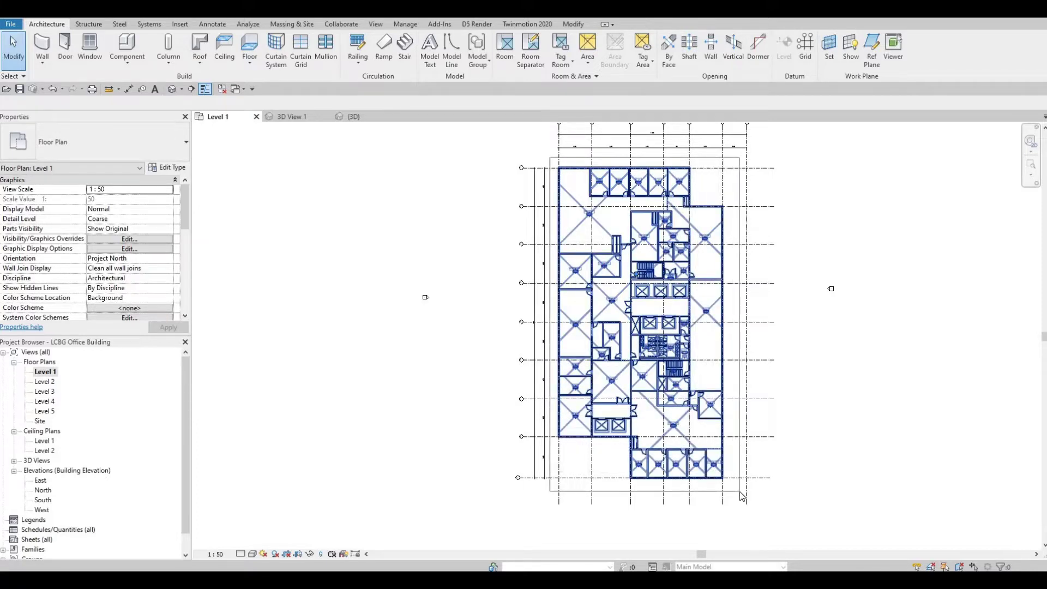
{"action": "left_click_drag", "start_coordinate": [749, 474], "coordinate": [749, 475]}
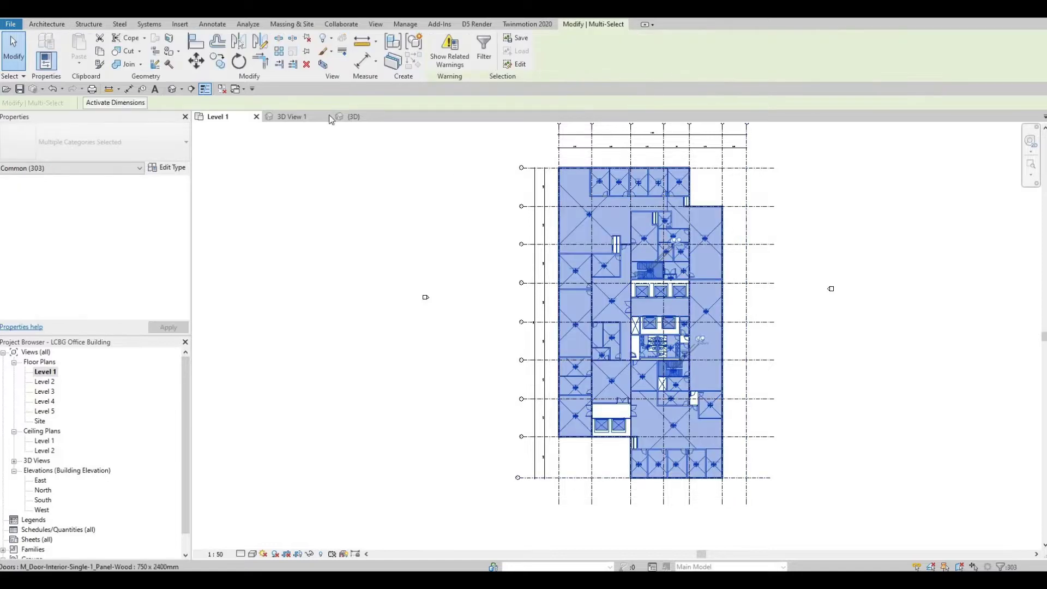
{"action": "left_click", "coordinate": [99, 53]}
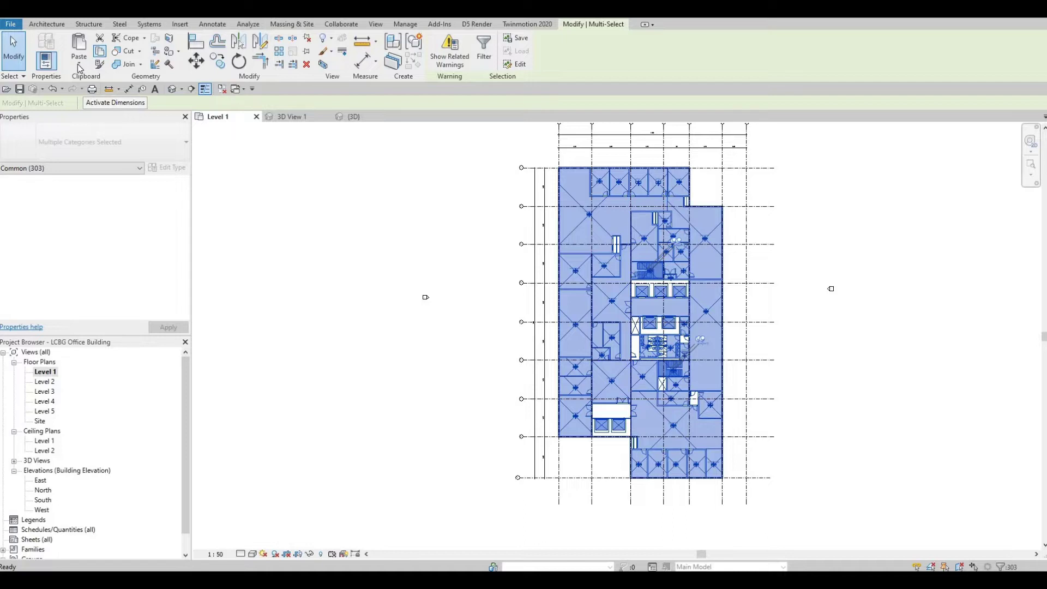
Paste the copied layout aligned to the selected view Floor Plan: Level 2.
{"action": "left_click", "coordinate": [79, 67]}
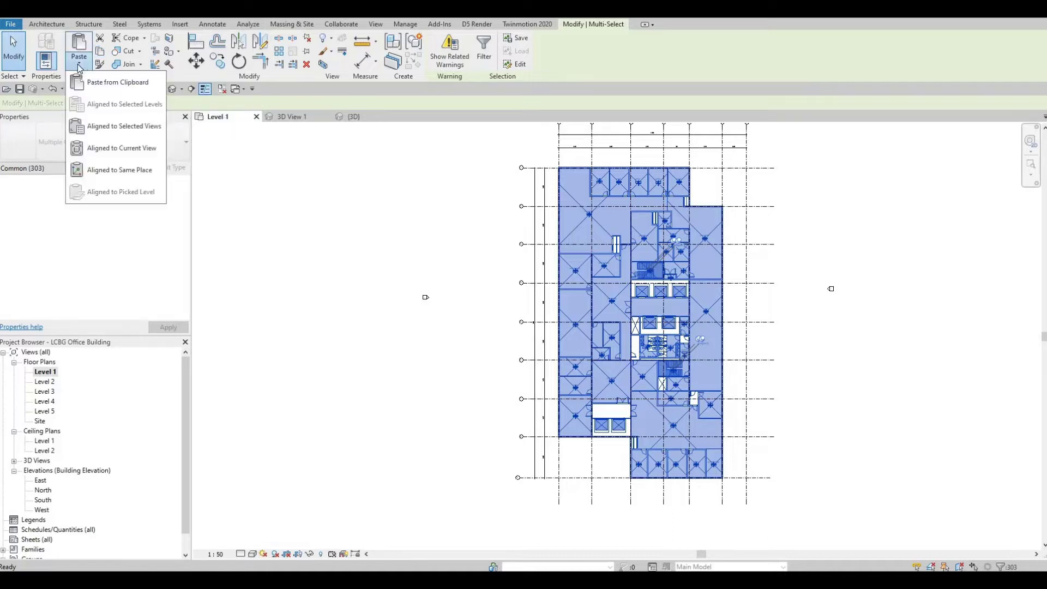
{"action": "left_click", "coordinate": [118, 127]}
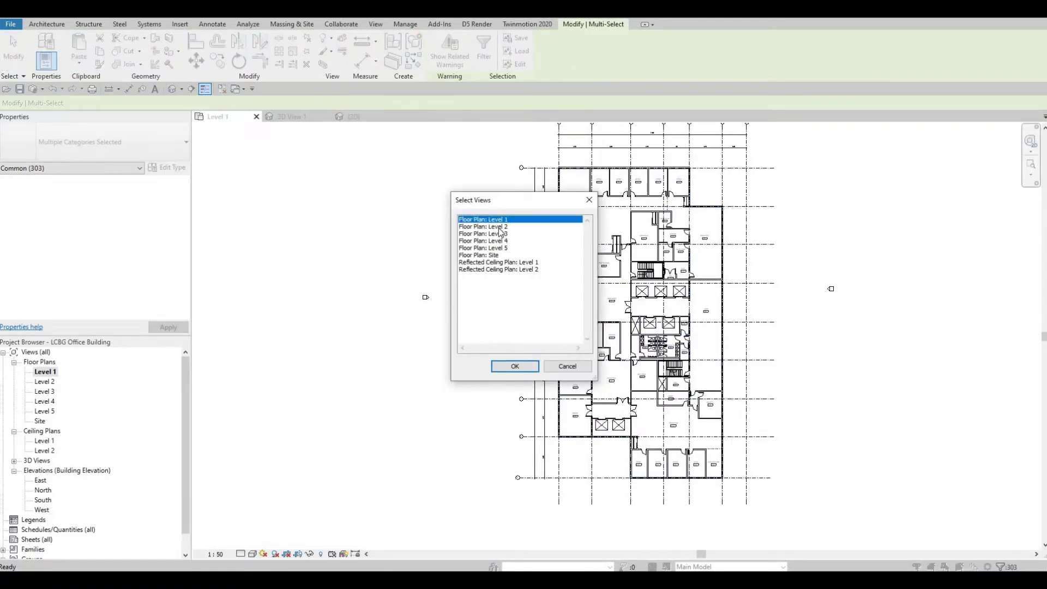
{"action": "key", "text": "Down"}
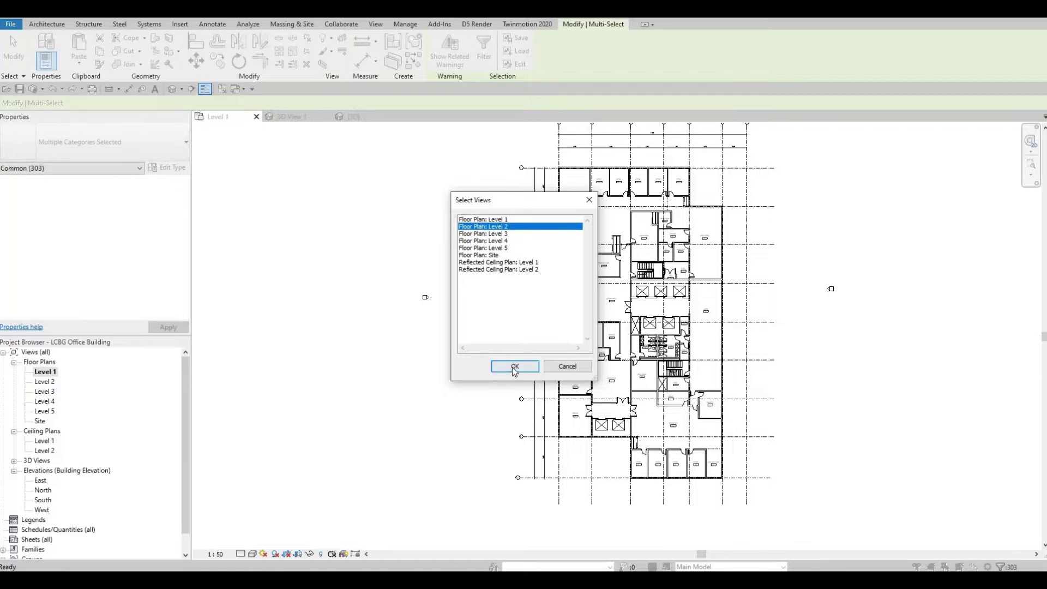
{"action": "left_click", "coordinate": [514, 367]}
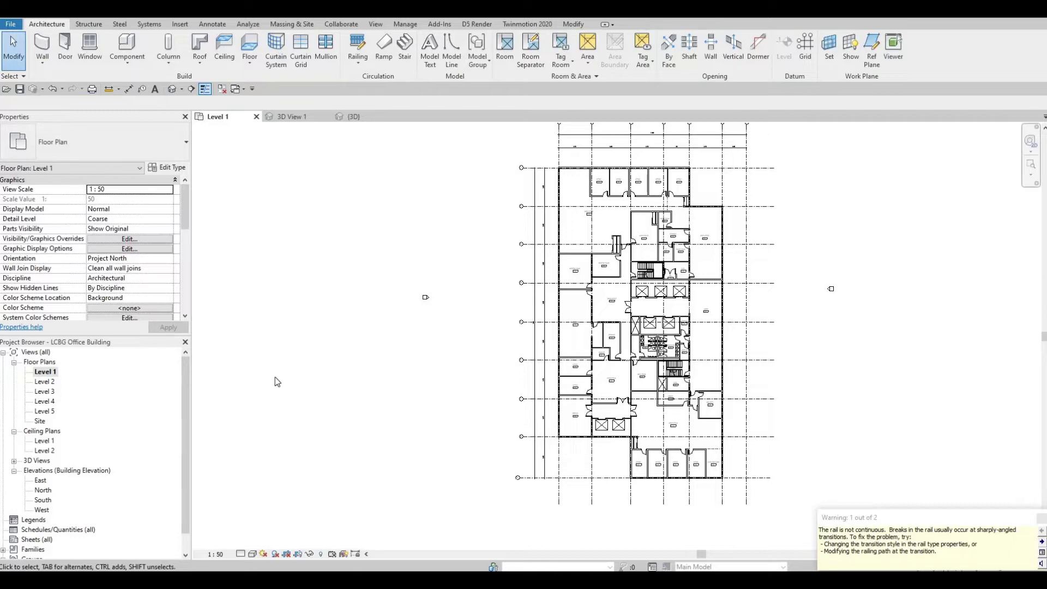
Open the Level 2 floor plan and examine the pasted walls, rooms and tags.
{"action": "double_click", "coordinate": [46, 382]}
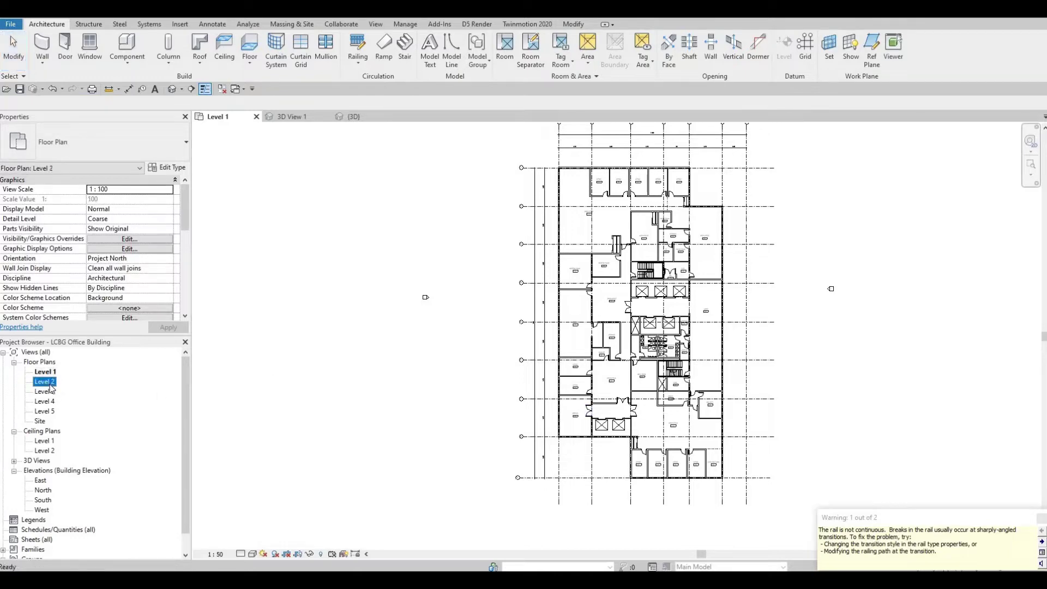
{"action": "key", "text": "Escape"}
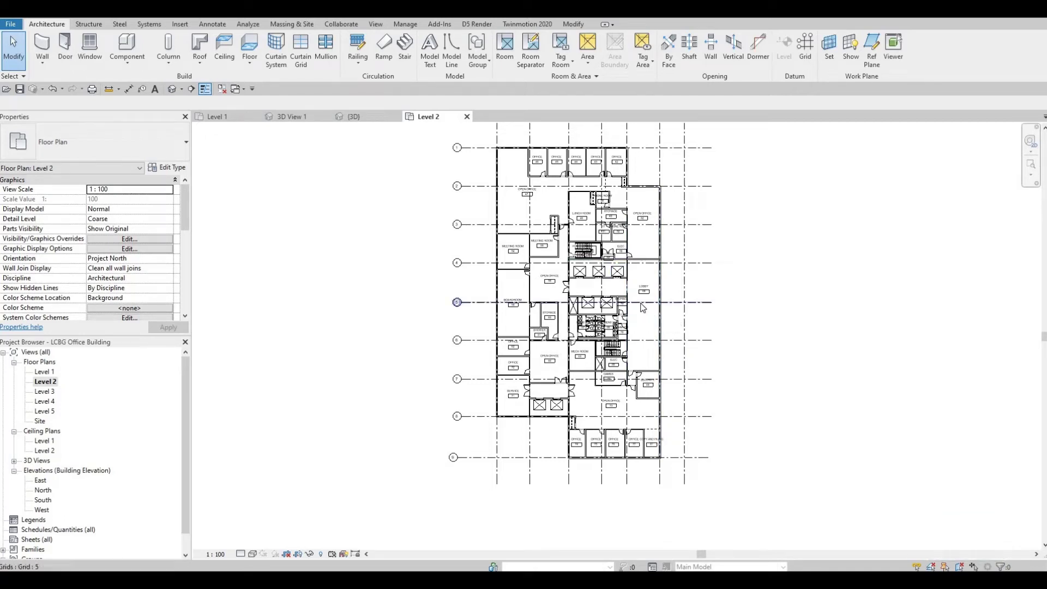
{"action": "scroll", "coordinate": [636, 292], "scroll_direction": "up", "scroll_amount": 5}
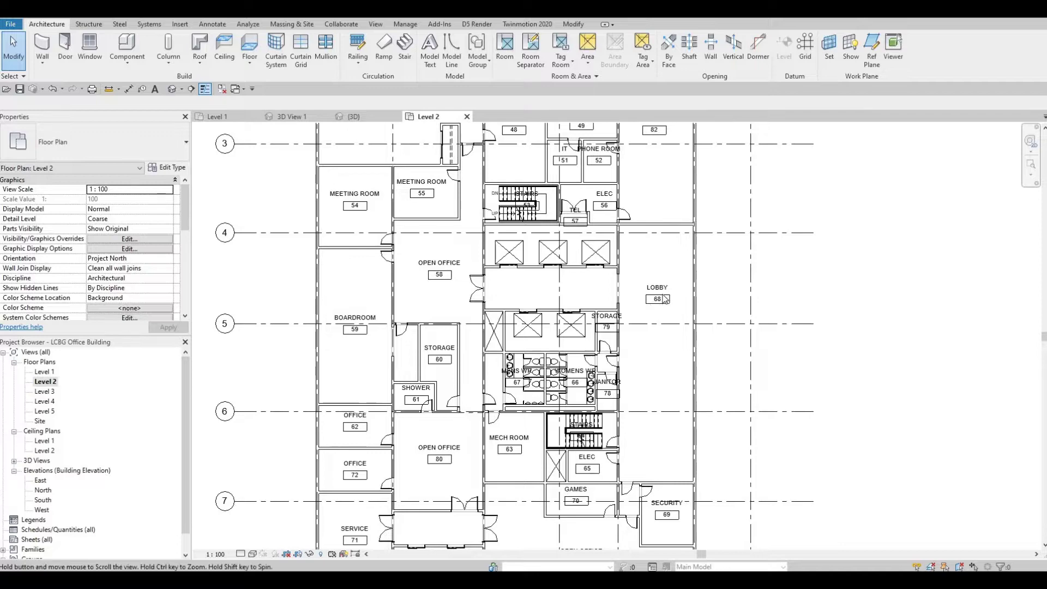
{"action": "scroll", "coordinate": [664, 297], "scroll_direction": "down", "scroll_amount": 2}
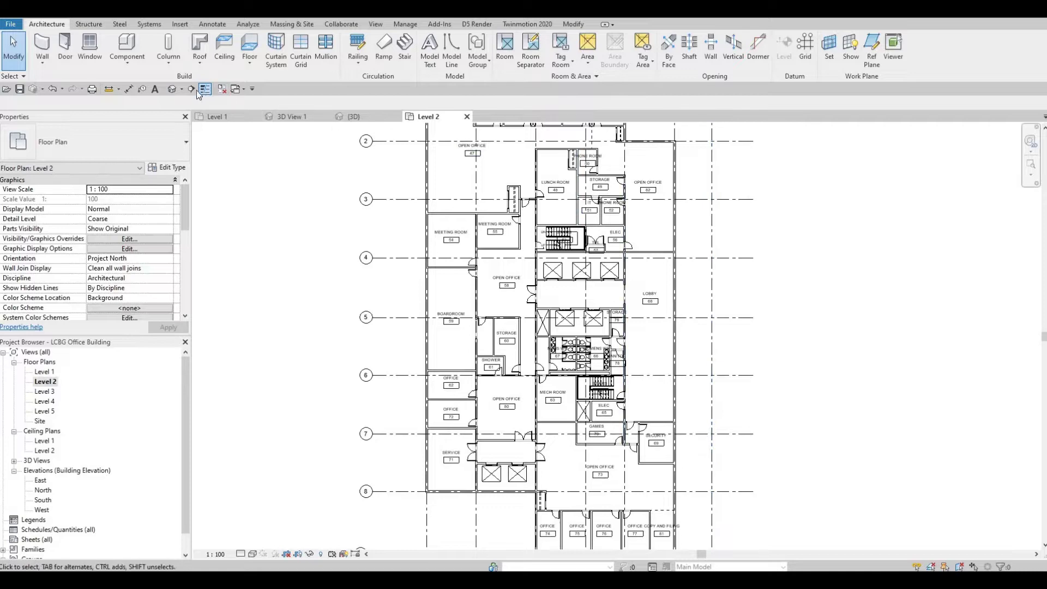
Close 3D View 1 and bring up the {3D} view of the two stacked floors.
{"action": "left_click", "coordinate": [281, 116]}
{"action": "left_click", "coordinate": [327, 117]}
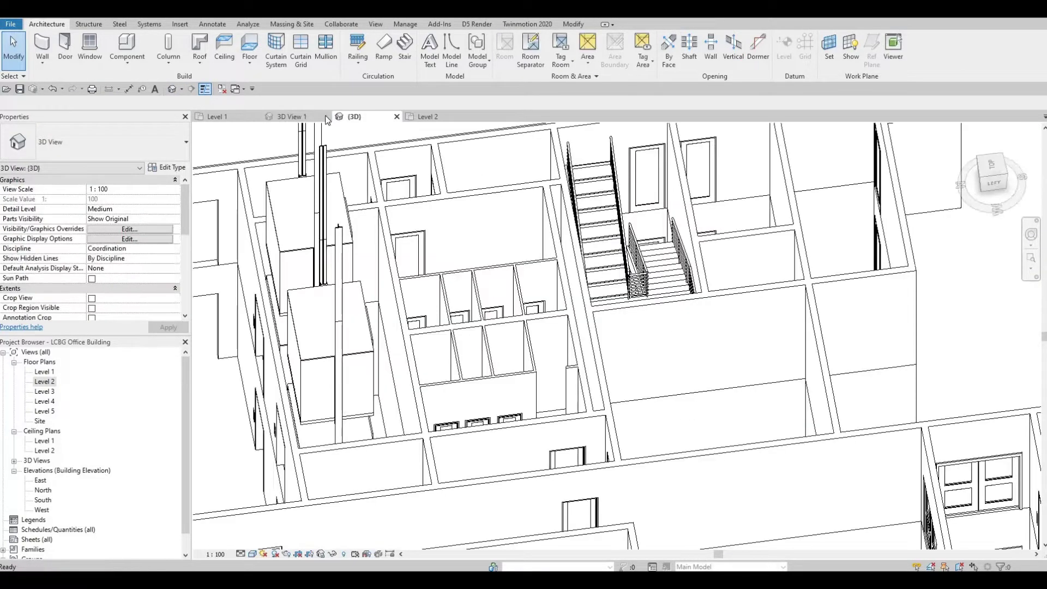
{"action": "scroll", "coordinate": [447, 218], "scroll_direction": "down", "scroll_amount": 4}
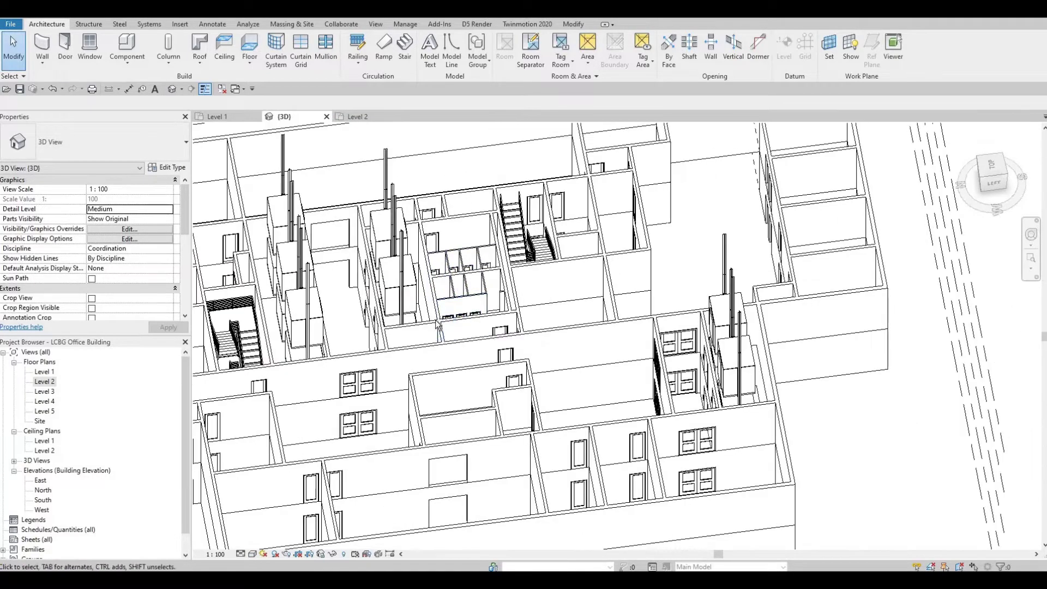
Delete the three Level 2 elevators standing in a row beside the stairs in the building core.
{"action": "middle_click_drag", "start_coordinate": [638, 189], "coordinate": [704, 344], "text": "shift"}
{"action": "left_click", "coordinate": [698, 341]}
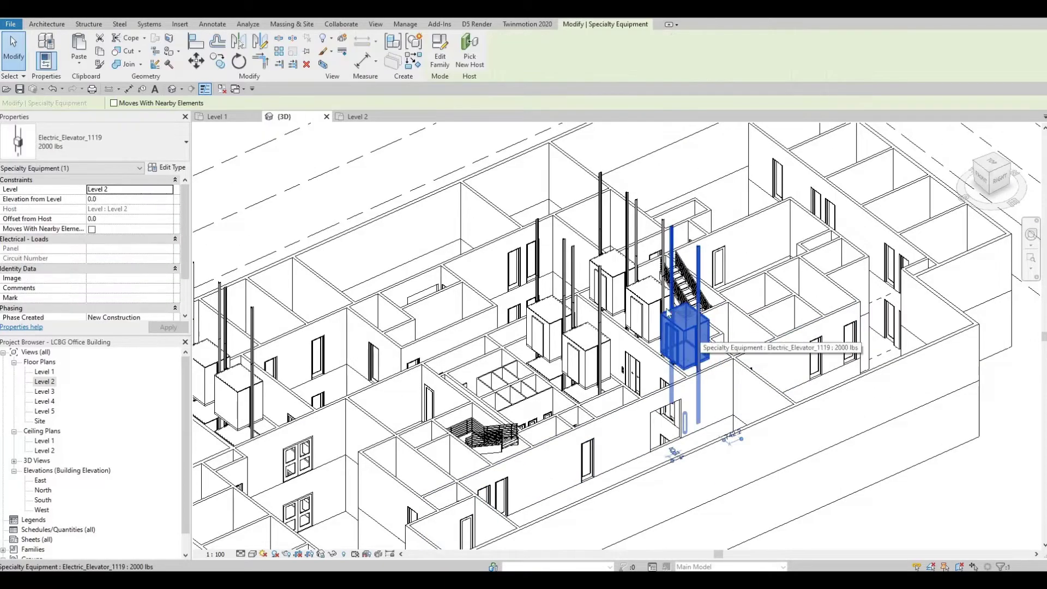
{"action": "key", "text": "Delete"}
{"action": "left_click", "coordinate": [620, 284]}
{"action": "key", "text": "Delete"}
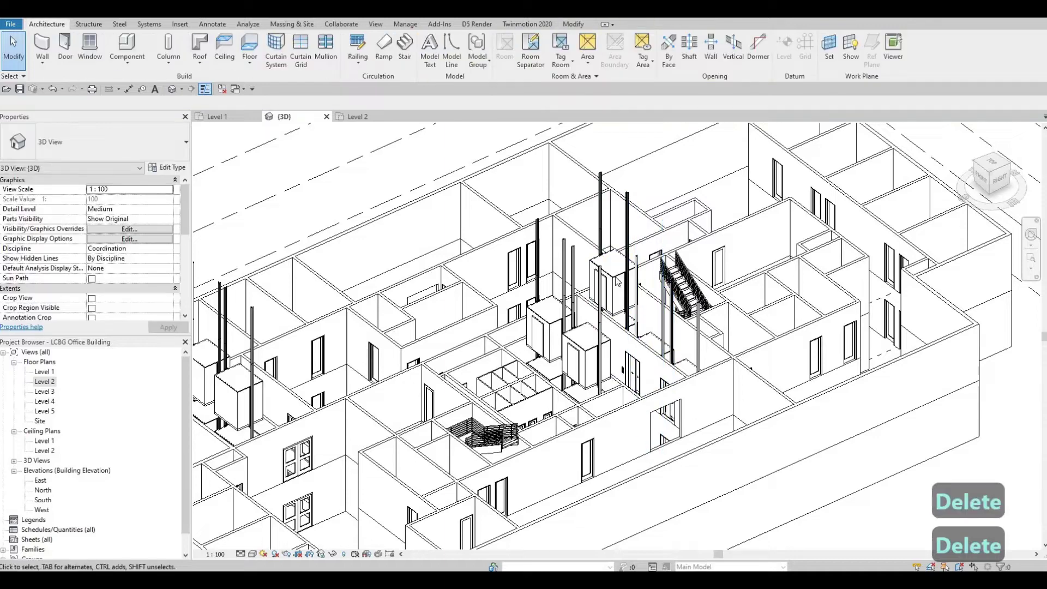
{"action": "left_click", "coordinate": [618, 285]}
{"action": "key", "text": "Delete"}
Delete the two Level 2 elevators across the elevator hall, next to the washrooms.
{"action": "middle_click_drag", "start_coordinate": [628, 381], "coordinate": [551, 401]}
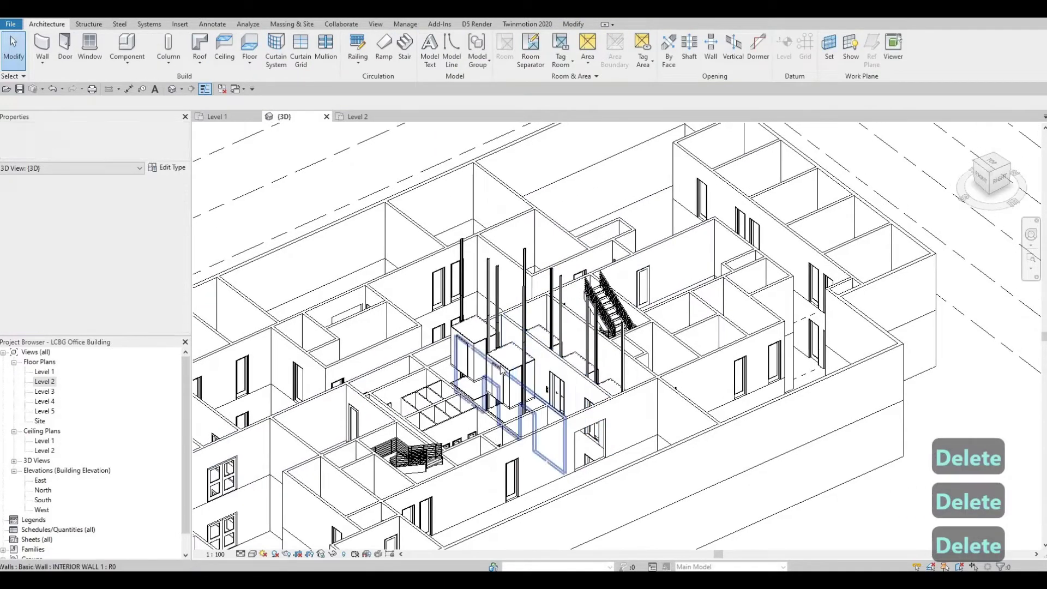
{"action": "left_click", "coordinate": [472, 344]}
{"action": "left_click", "coordinate": [472, 344]}
{"action": "key", "text": "Delete"}
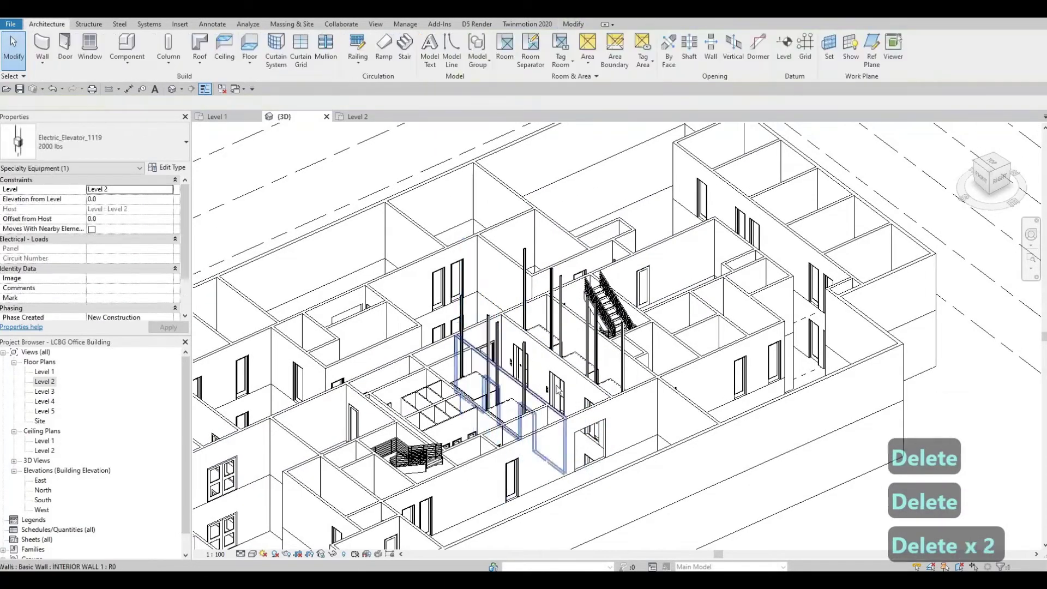
Delete the pair of Level 2 service elevators near the end of the building.
{"action": "middle_click_drag", "start_coordinate": [235, 375], "coordinate": [545, 327]}
{"action": "scroll", "coordinate": [546, 327], "scroll_direction": "down", "scroll_amount": 1}
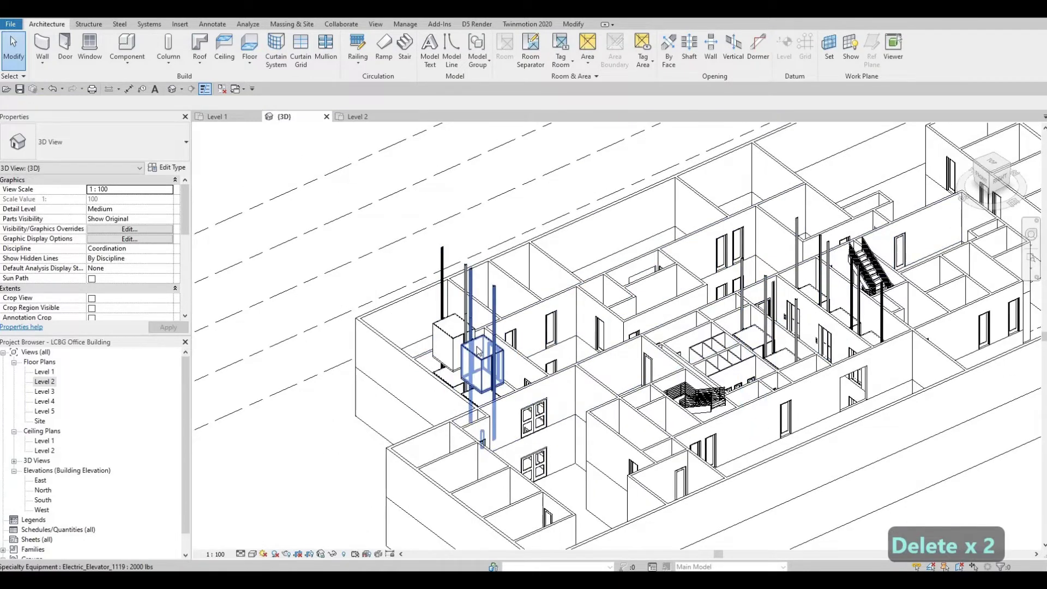
{"action": "left_click", "coordinate": [474, 357]}
{"action": "key", "text": "Delete"}
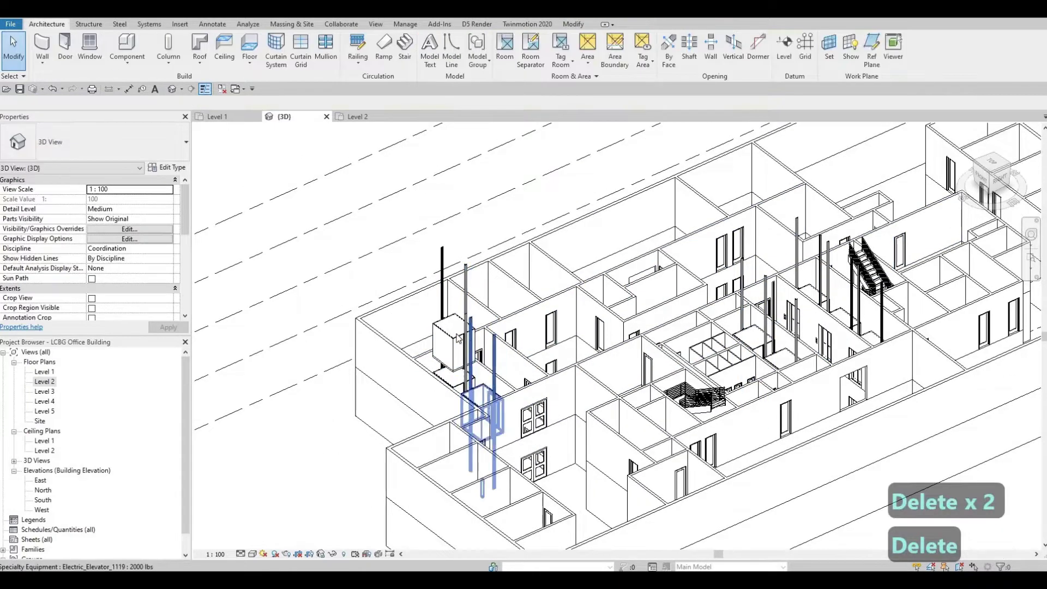
{"action": "left_click", "coordinate": [480, 376]}
{"action": "key", "text": "Delete"}
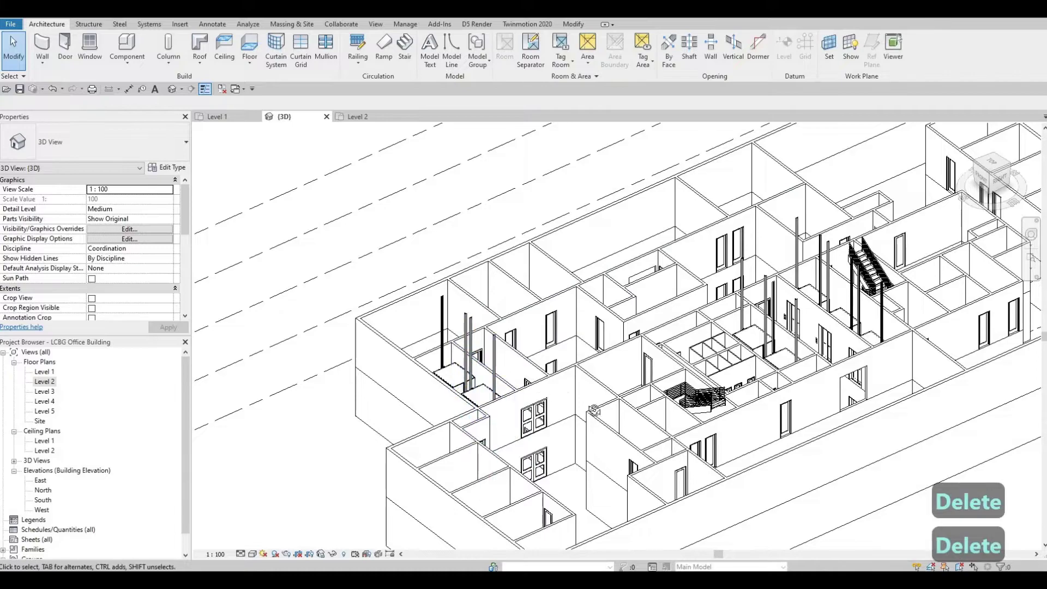
Examine the elevator shafts and both floors in 3D, then compare the Level 1 and Level 2 floor plans.
{"action": "middle_click_drag", "start_coordinate": [678, 453], "coordinate": [689, 363], "text": "shift"}
{"action": "scroll", "coordinate": [689, 363], "scroll_direction": "up", "scroll_amount": 2}
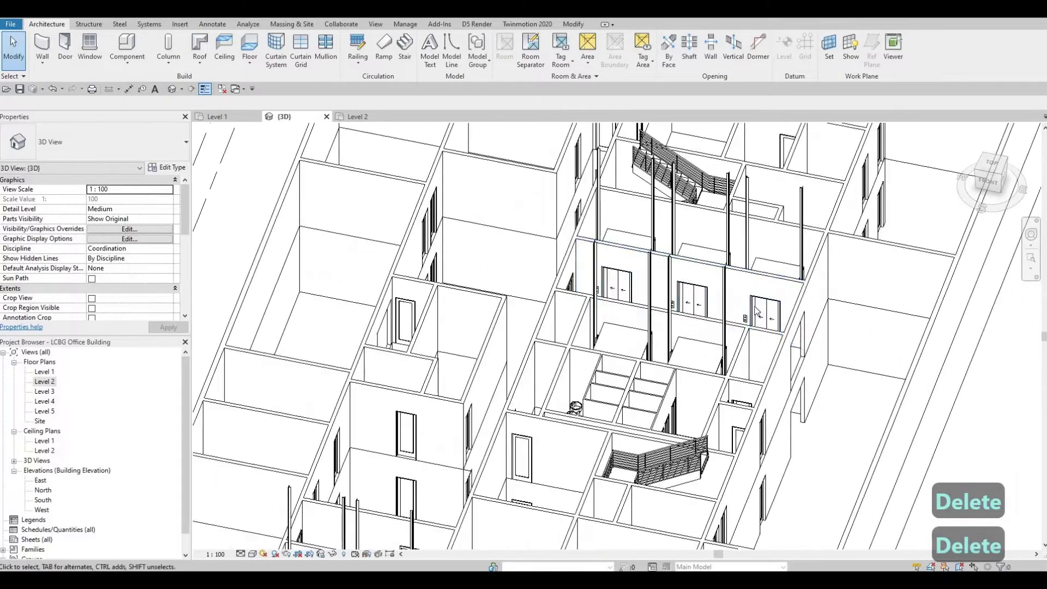
{"action": "middle_click_drag", "start_coordinate": [607, 365], "coordinate": [851, 393], "text": "shift"}
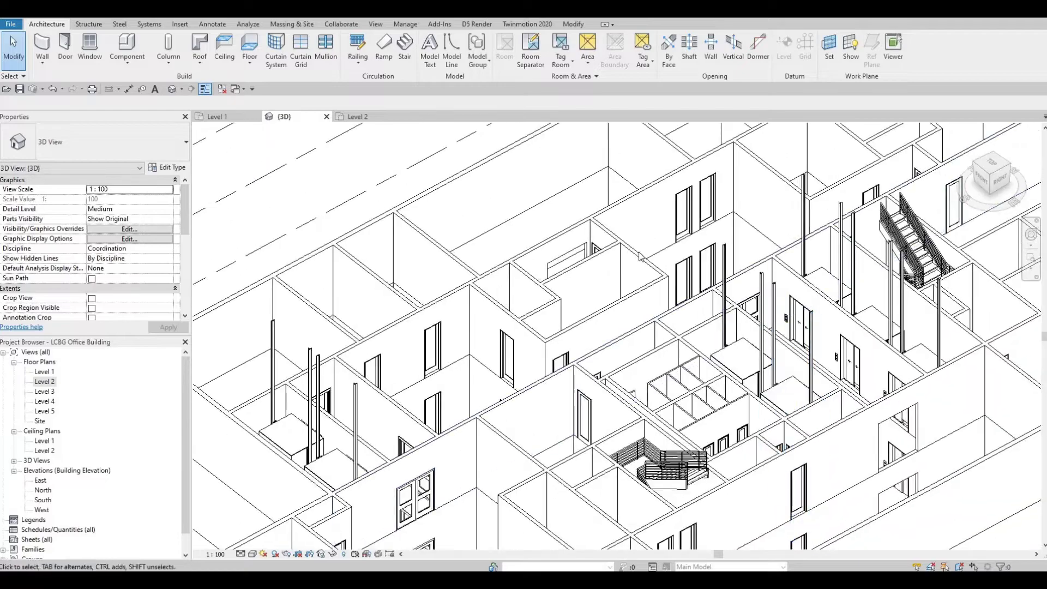
{"action": "scroll", "coordinate": [627, 447], "scroll_direction": "down", "scroll_amount": 2}
{"action": "middle_click_drag", "start_coordinate": [628, 447], "coordinate": [301, 148]}
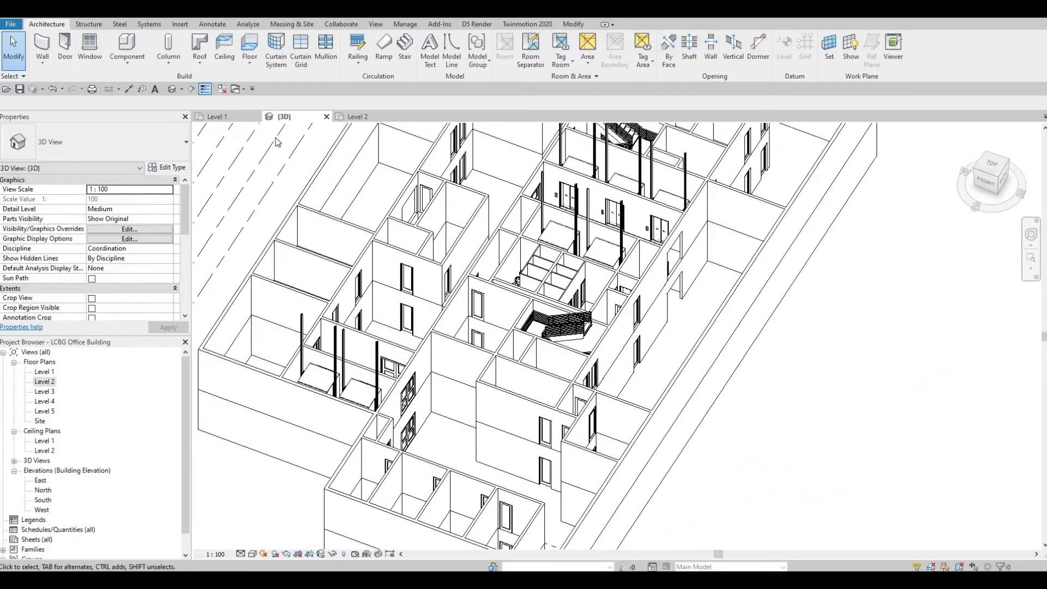
{"action": "left_click", "coordinate": [235, 117]}
{"action": "middle_click_drag", "start_coordinate": [445, 257], "coordinate": [280, 239]}
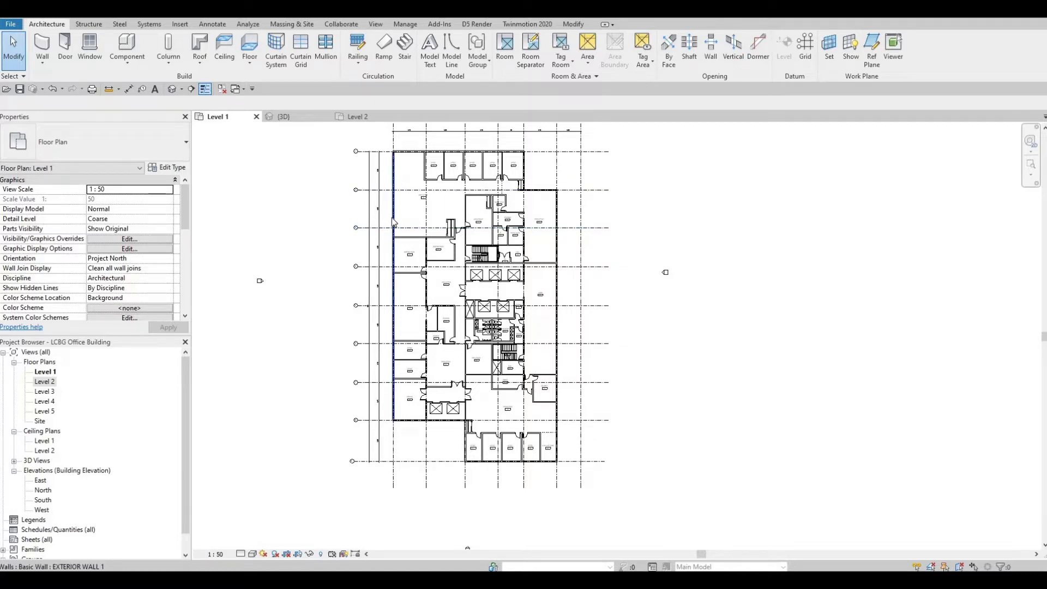
{"action": "left_click", "coordinate": [367, 117]}
{"action": "middle_click_drag", "start_coordinate": [530, 267], "coordinate": [493, 301]}
{"action": "middle_click_drag", "start_coordinate": [559, 235], "coordinate": [505, 271]}
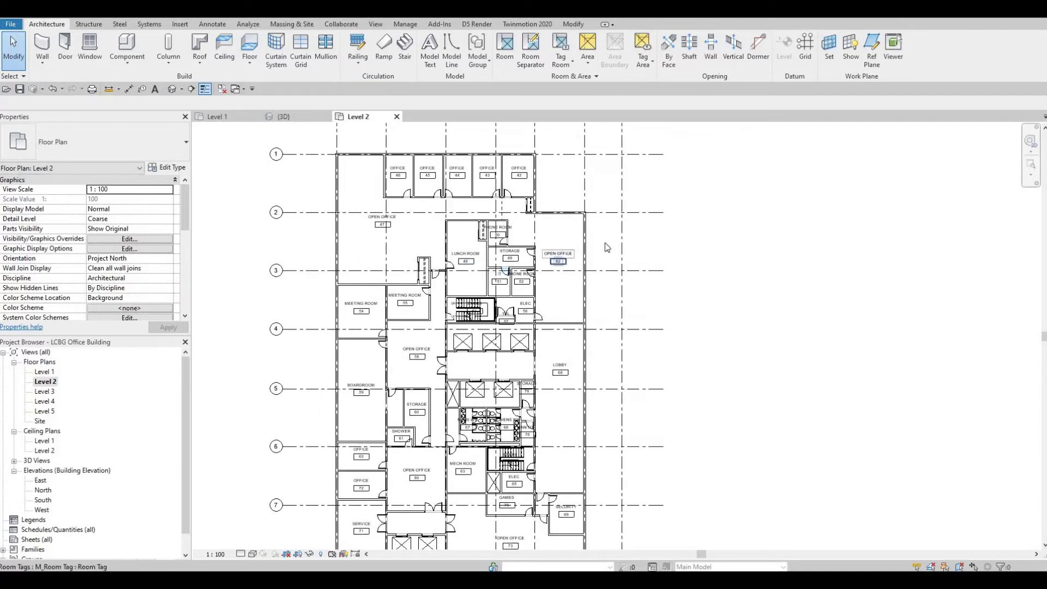
Delete the Lobby 68 room tag and its room from the Level 2 floor plan.
{"action": "scroll", "coordinate": [583, 269], "scroll_direction": "up", "scroll_amount": 4}
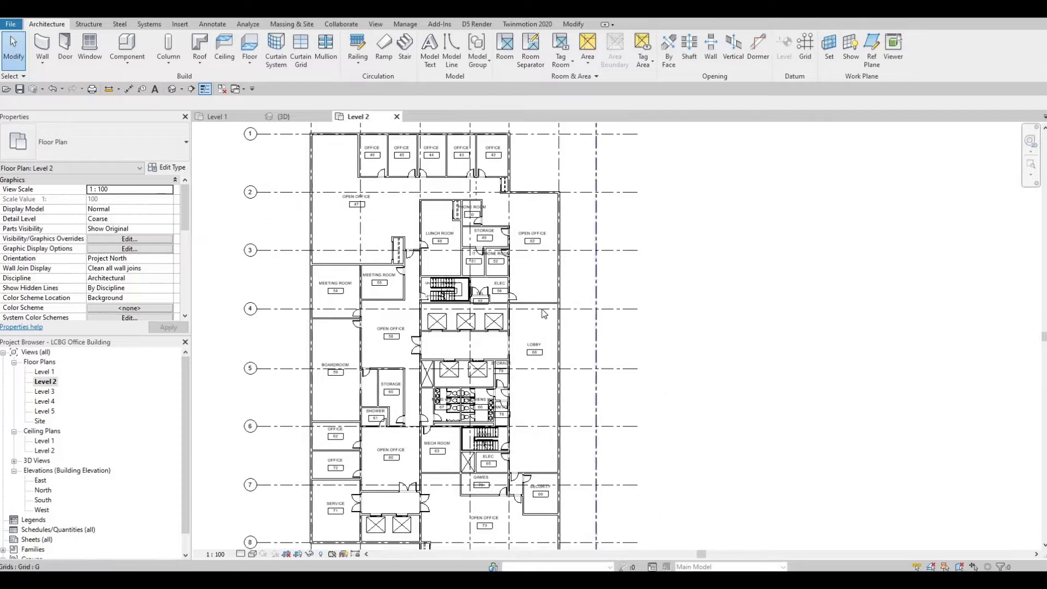
{"action": "key", "text": "Escape"}
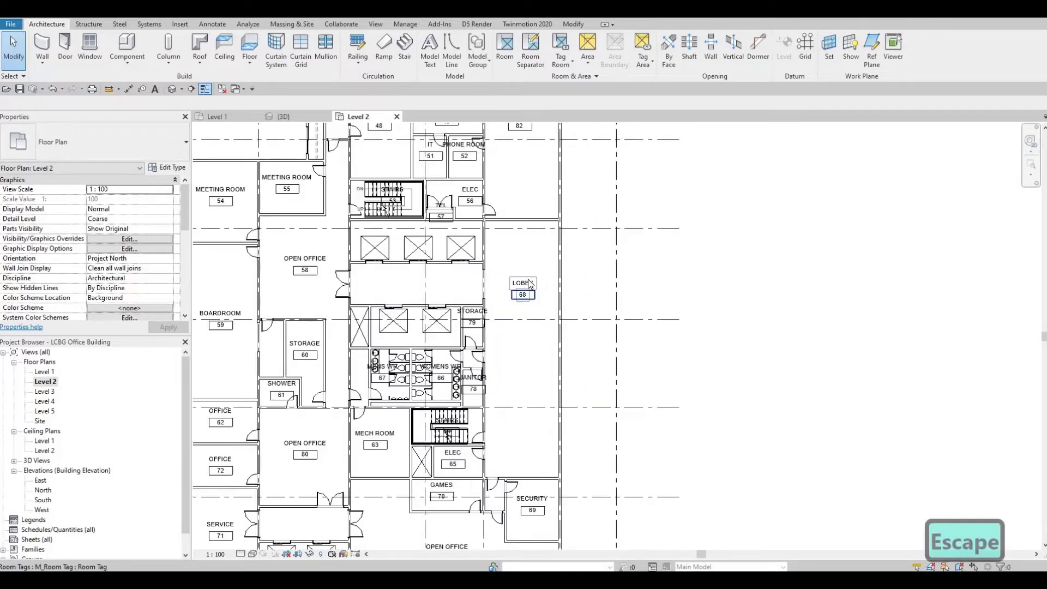
{"action": "left_click", "coordinate": [530, 283]}
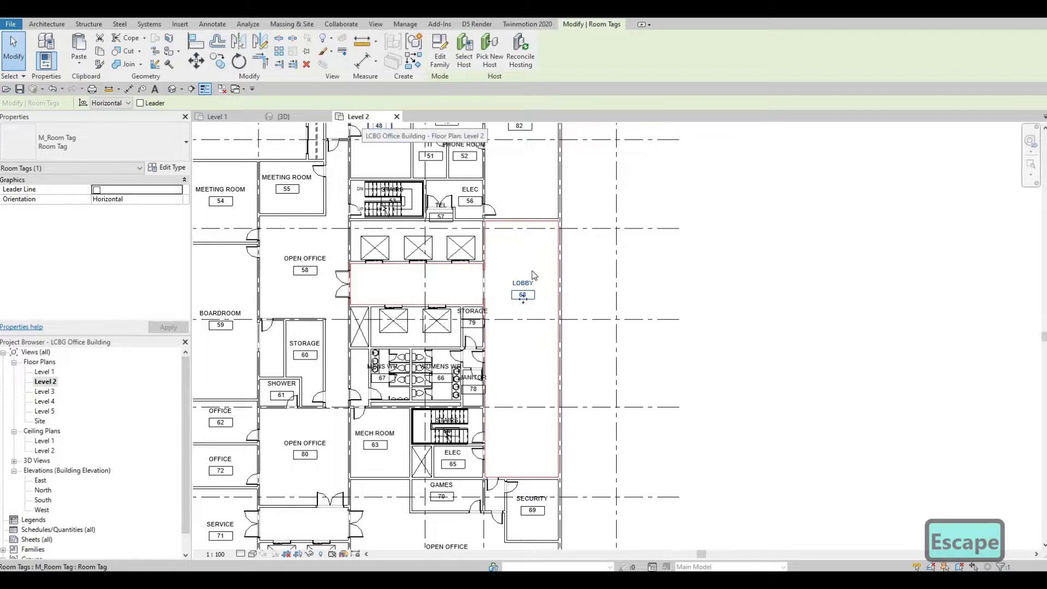
{"action": "key", "text": "Delete"}
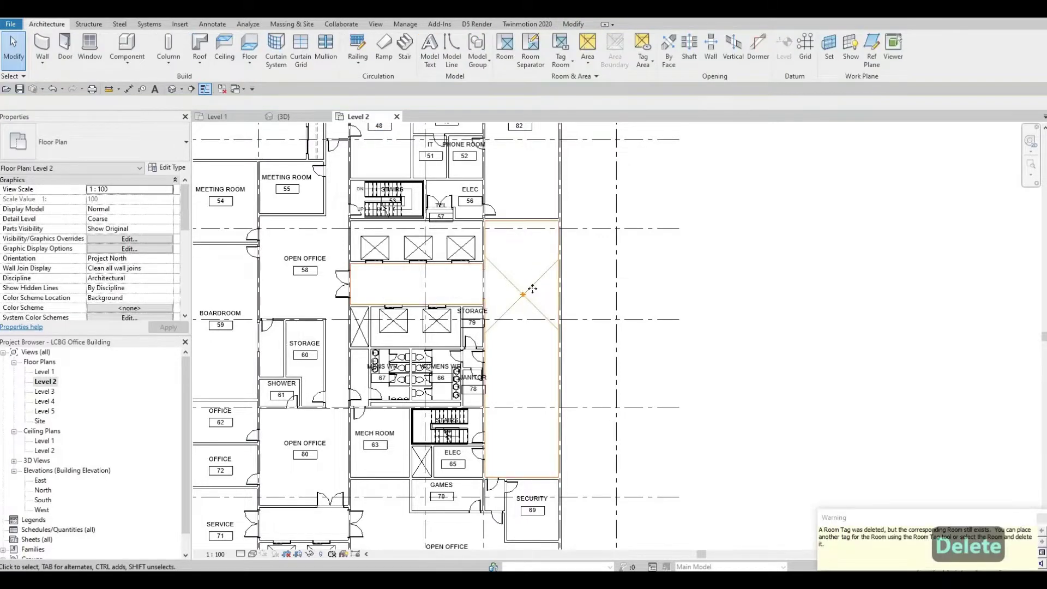
{"action": "left_click", "coordinate": [548, 259]}
{"action": "key", "text": "Delete"}
Move the Level 2 exterior wall beside Open Office 82 from grid F outward onto grid G.
{"action": "scroll", "coordinate": [540, 327], "scroll_direction": "down", "scroll_amount": 4}
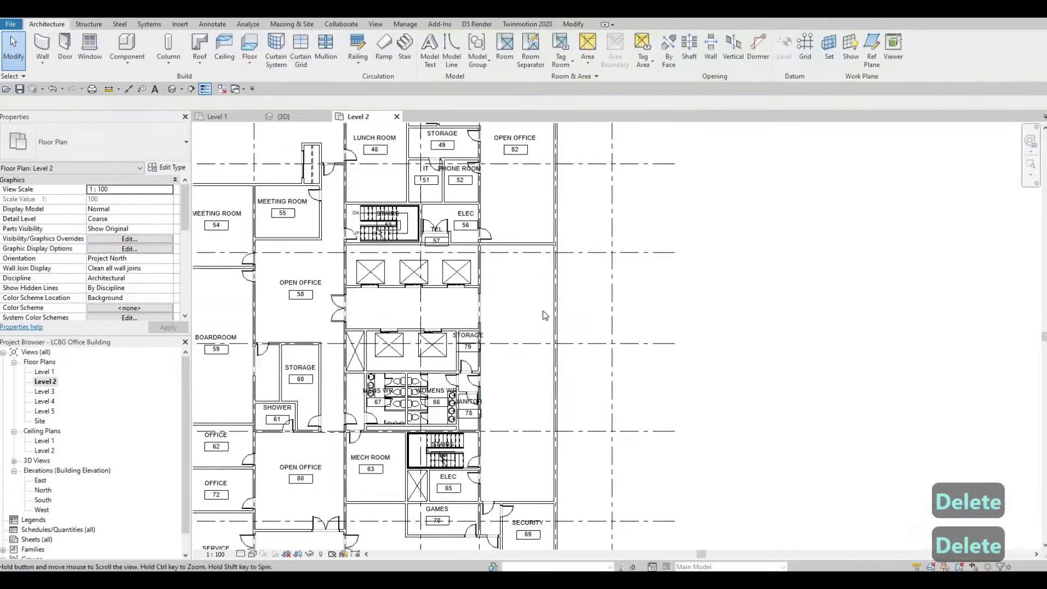
{"action": "scroll", "coordinate": [516, 329], "scroll_direction": "up", "scroll_amount": 3}
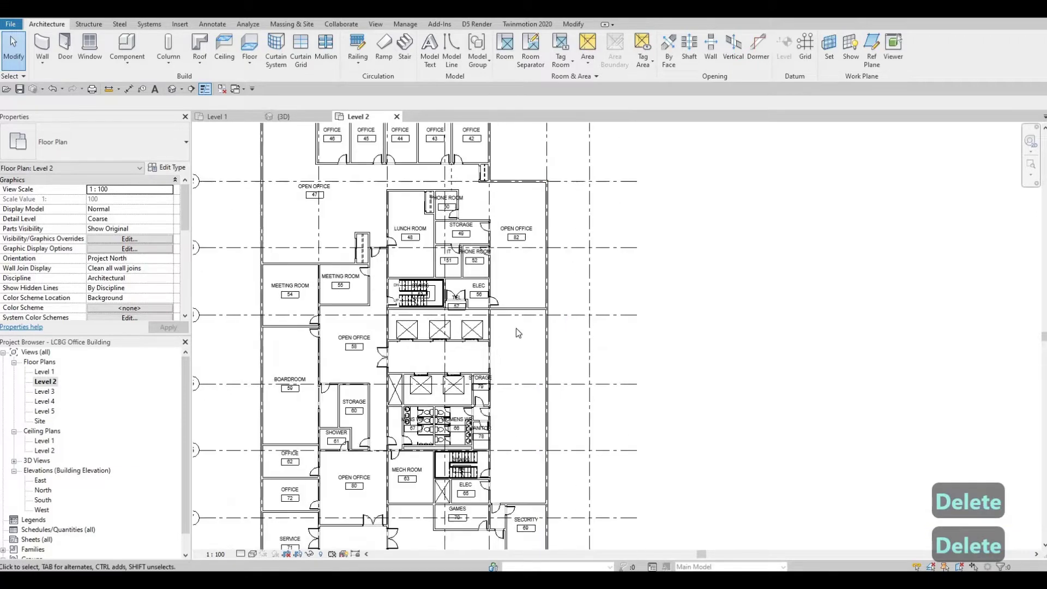
{"action": "key", "text": "Escape"}
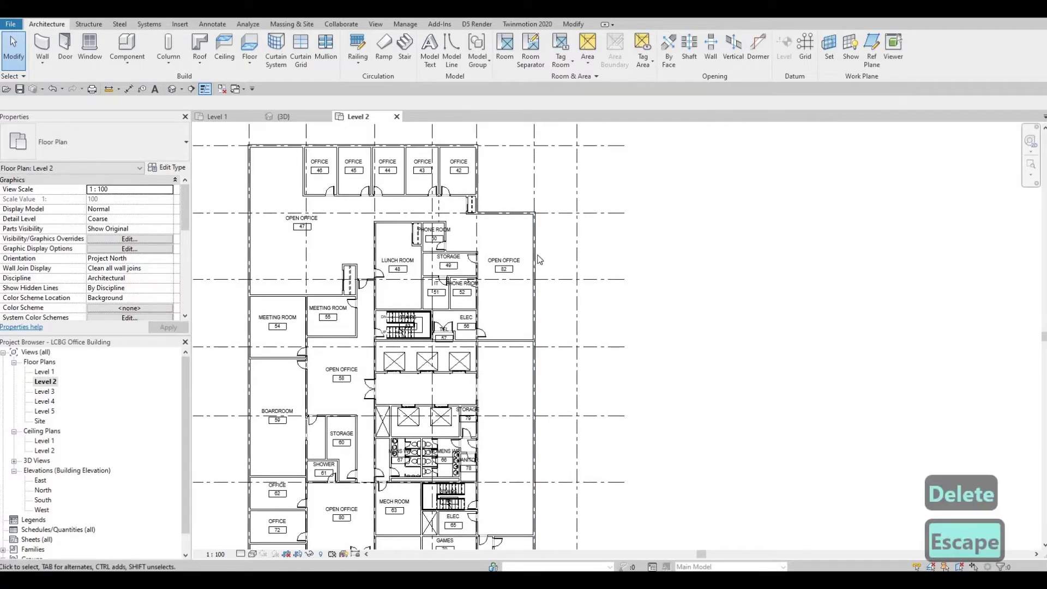
{"action": "left_click", "coordinate": [536, 309]}
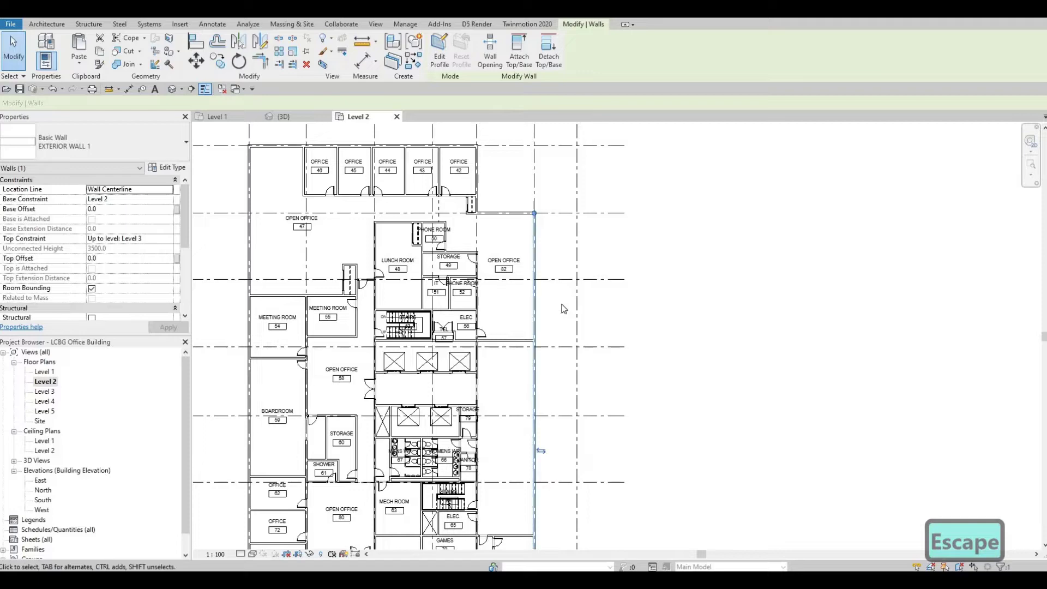
{"action": "scroll", "coordinate": [521, 237], "scroll_direction": "up", "scroll_amount": 4}
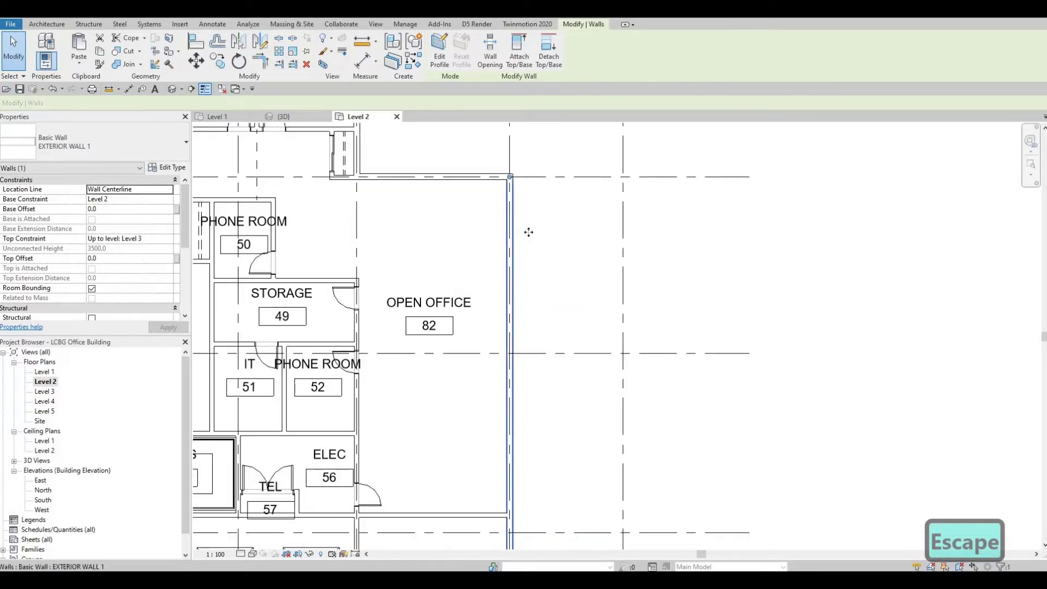
{"action": "left_click_drag", "start_coordinate": [528, 231], "coordinate": [625, 242]}
{"action": "left_click_drag", "start_coordinate": [619, 204], "coordinate": [618, 204]}
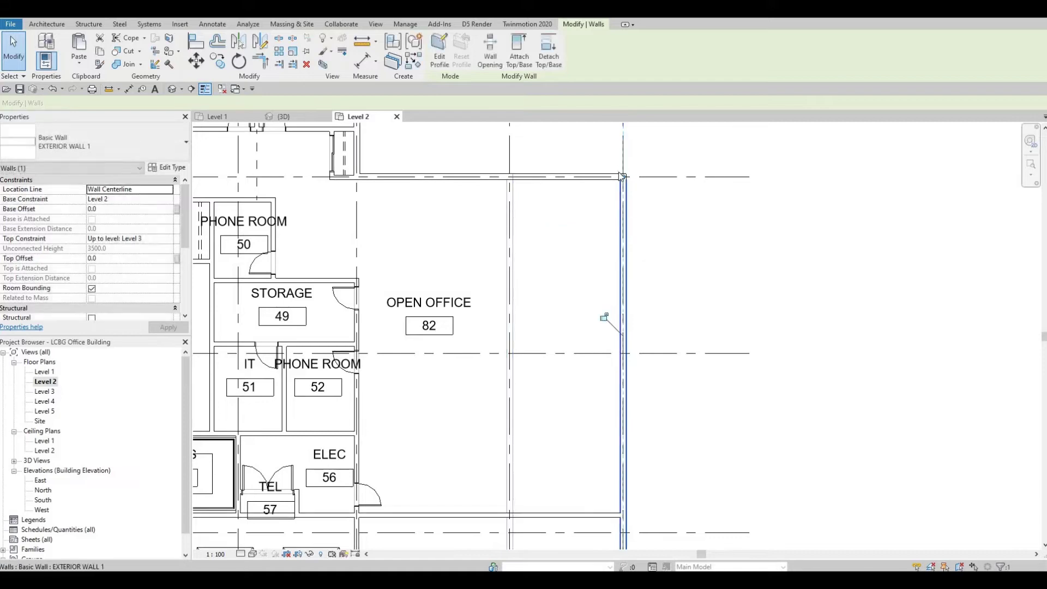
{"action": "scroll", "coordinate": [618, 188], "scroll_direction": "up", "scroll_amount": 5}
{"action": "scroll", "coordinate": [616, 295], "scroll_direction": "down", "scroll_amount": 6}
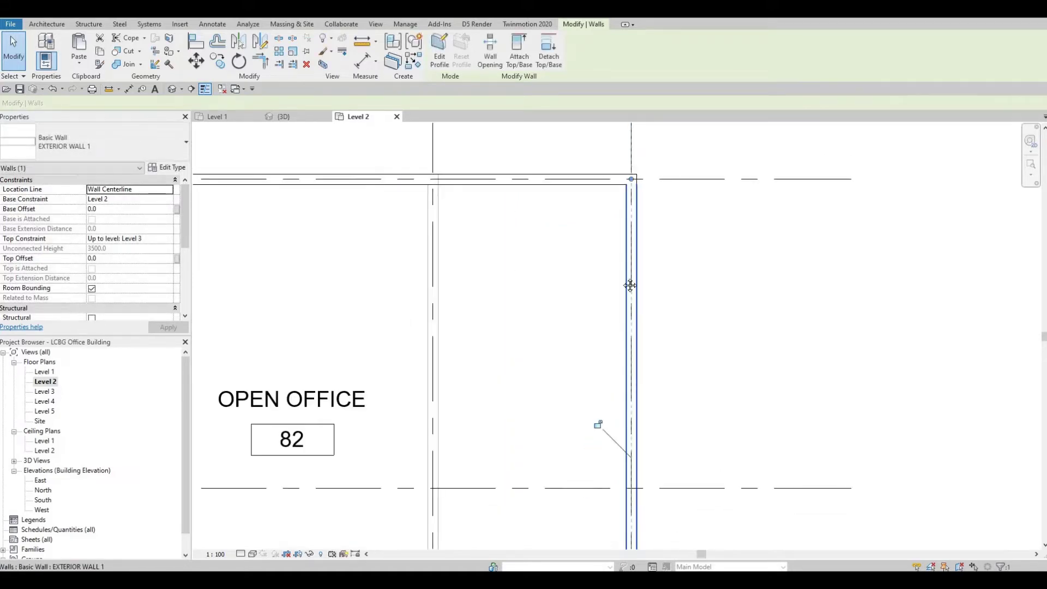
{"action": "key", "text": "Escape"}
Move the Open Office 82 room tag to the middle of the enlarged room.
{"action": "scroll", "coordinate": [611, 297], "scroll_direction": "down", "scroll_amount": 3}
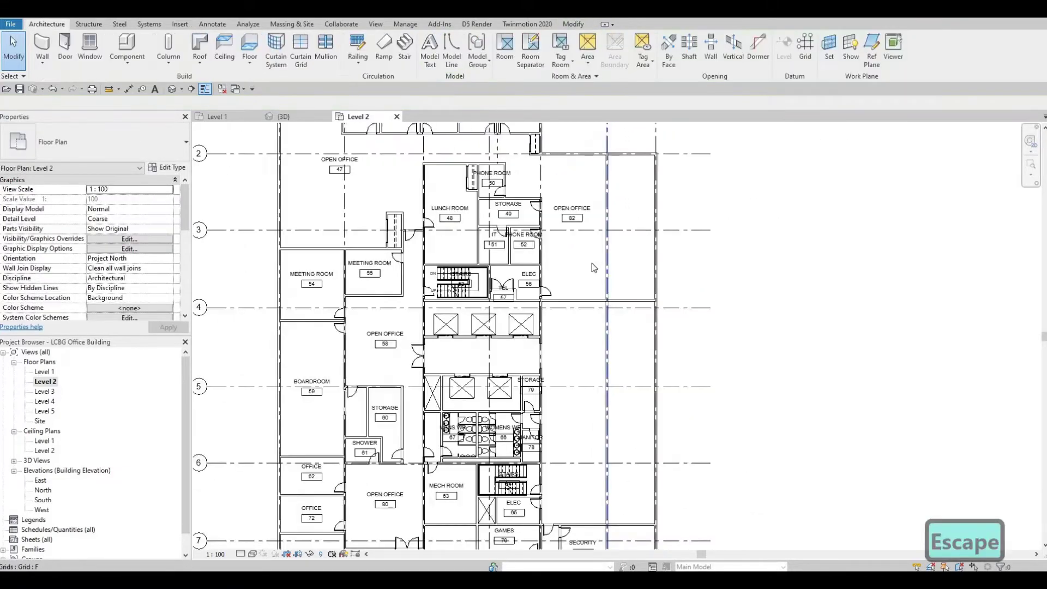
{"action": "scroll", "coordinate": [578, 234], "scroll_direction": "up", "scroll_amount": 1}
{"action": "left_click", "coordinate": [575, 230]}
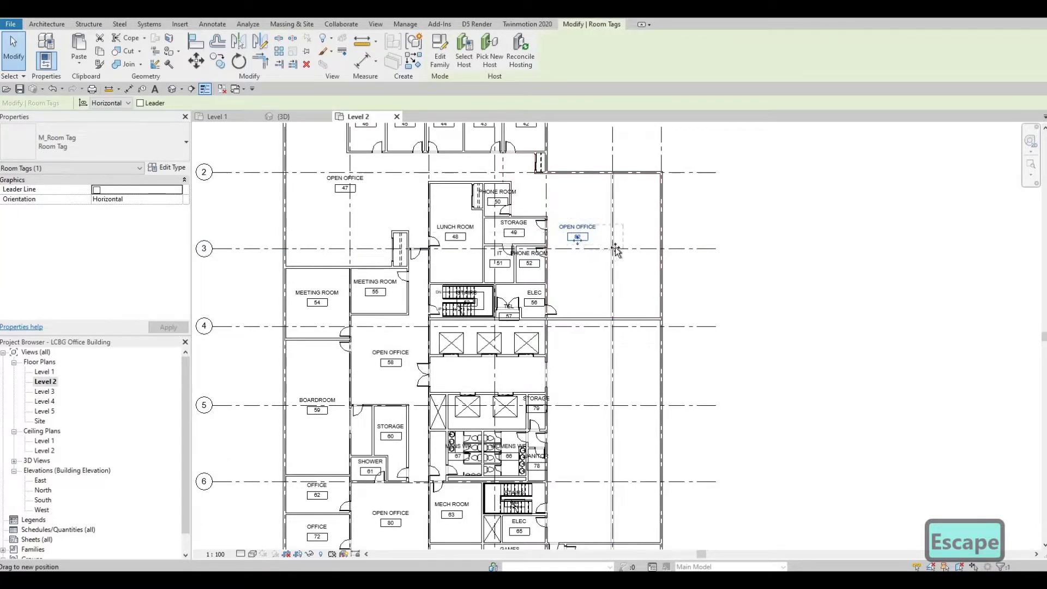
{"action": "left_click_drag", "start_coordinate": [615, 247], "coordinate": [615, 246]}
{"action": "key", "text": "Escape"}
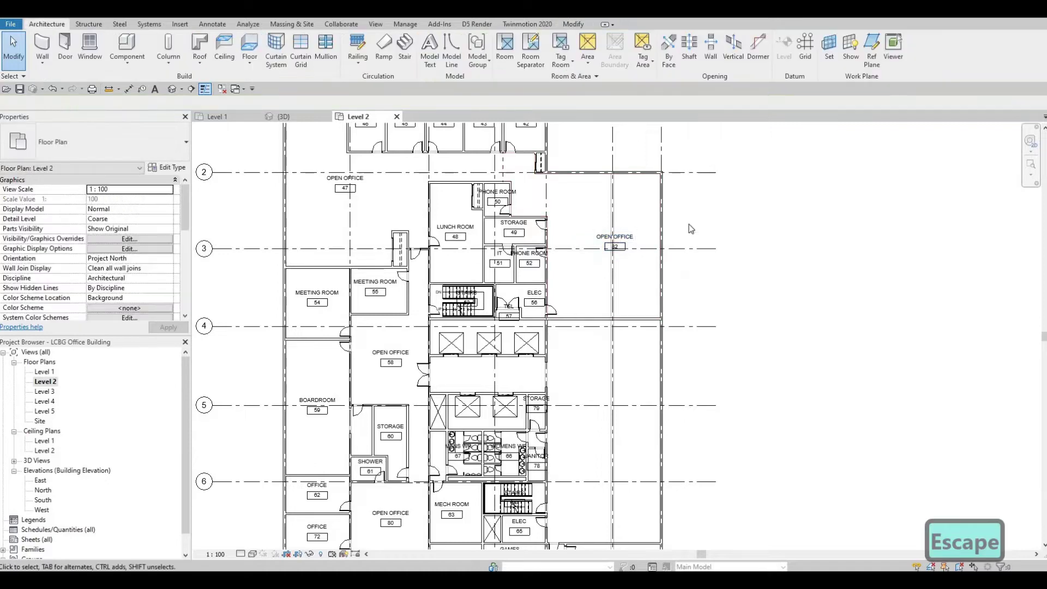
Set the Level 2 plan's underlay base level to None.
{"action": "scroll", "coordinate": [709, 188], "scroll_direction": "up", "scroll_amount": 4}
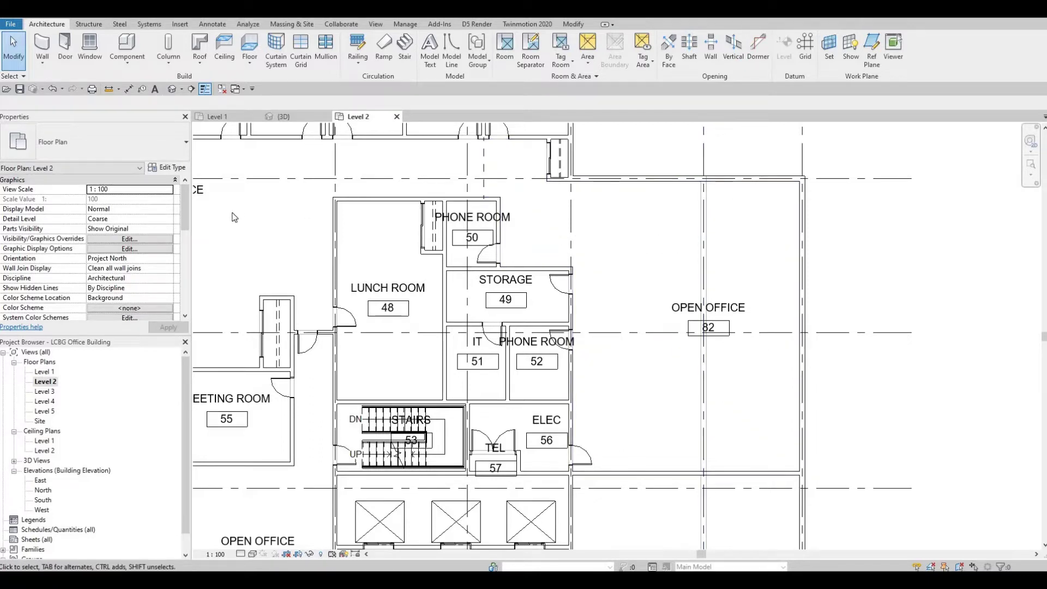
{"action": "scroll", "coordinate": [186, 237], "scroll_direction": "down", "scroll_amount": 3}
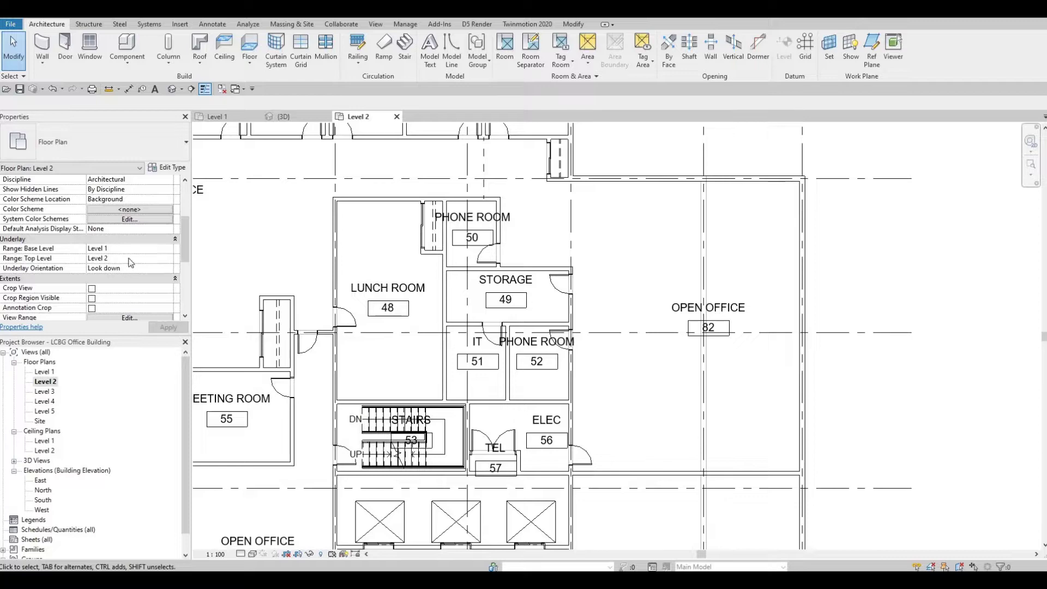
{"action": "left_click", "coordinate": [167, 248]}
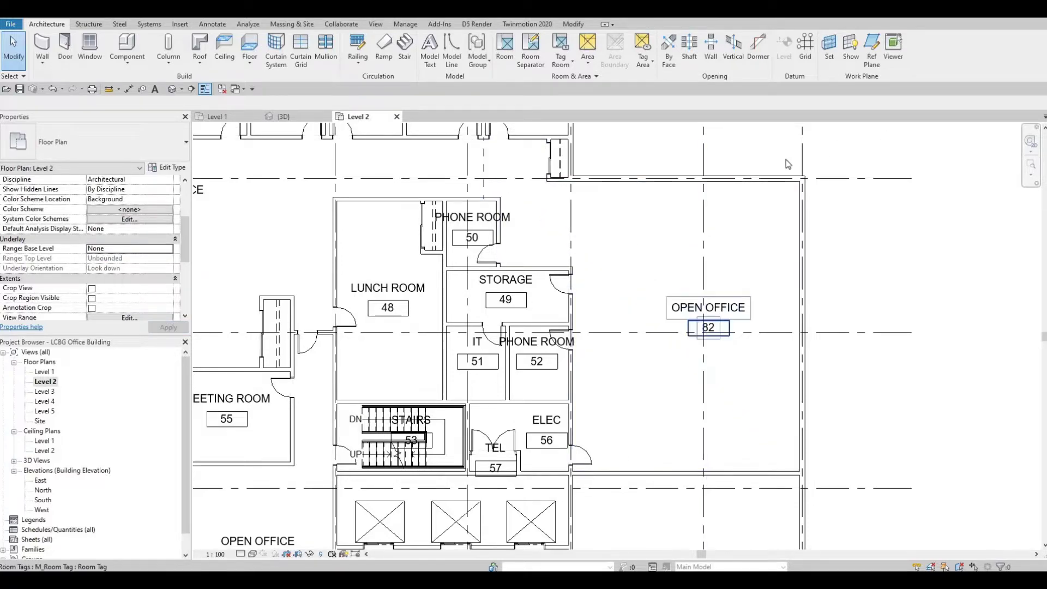
Set the Level 2 floor plan's view scale to 1:50.
{"action": "middle_click_drag", "start_coordinate": [574, 343], "coordinate": [689, 253]}
{"action": "scroll", "coordinate": [689, 253], "scroll_direction": "down", "scroll_amount": 2}
{"action": "middle_click_drag", "start_coordinate": [773, 142], "coordinate": [726, 202]}
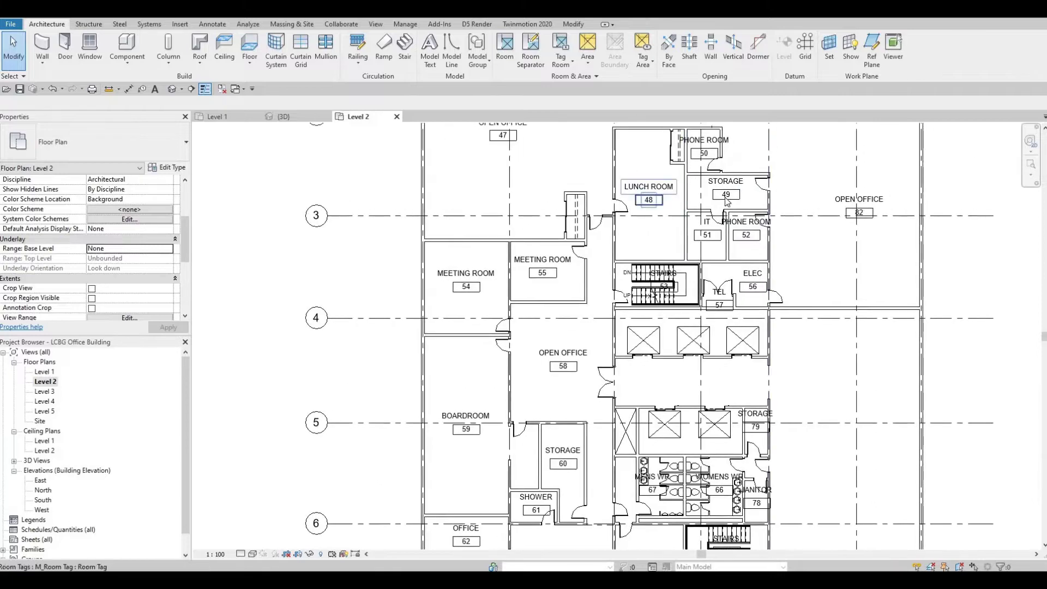
{"action": "scroll", "coordinate": [727, 198], "scroll_direction": "up", "scroll_amount": 3}
{"action": "scroll", "coordinate": [684, 298], "scroll_direction": "down", "scroll_amount": 1}
{"action": "middle_click_drag", "start_coordinate": [684, 297], "coordinate": [681, 280]}
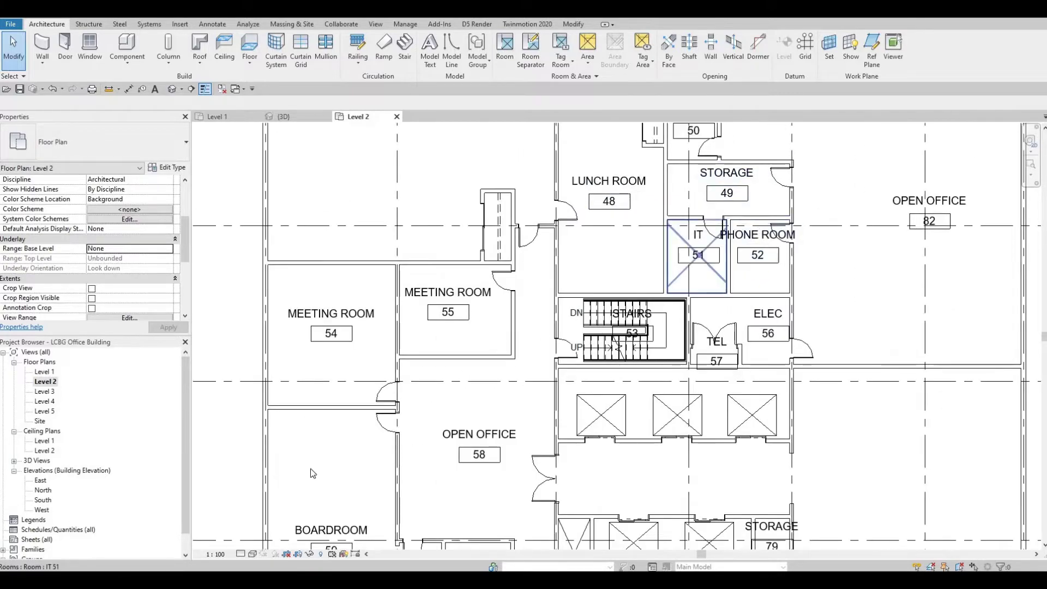
{"action": "left_click", "coordinate": [214, 555]}
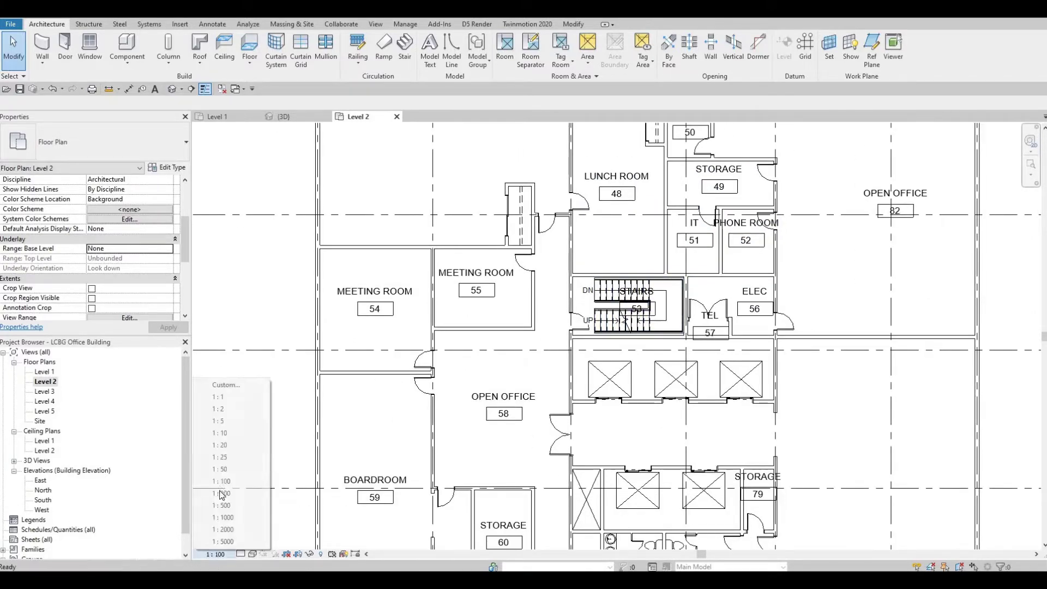
{"action": "left_click", "coordinate": [221, 470]}
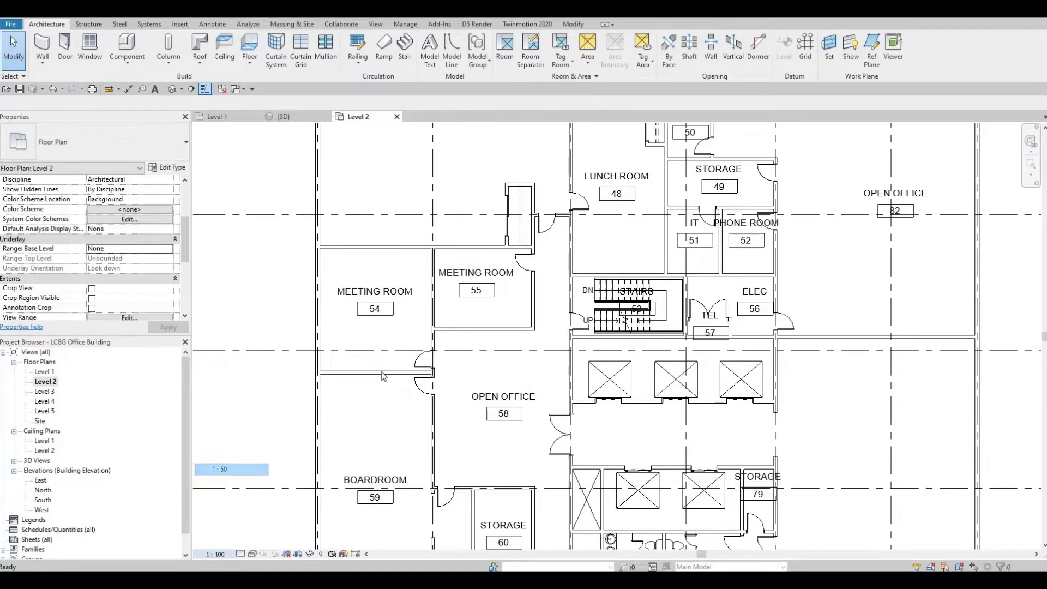
Delete the rectangular wall opening in the wall at the far end of the elevator corridor, opposite the double door.
{"action": "middle_click_drag", "start_coordinate": [433, 131], "coordinate": [420, 243]}
{"action": "scroll", "coordinate": [419, 238], "scroll_direction": "down", "scroll_amount": 1}
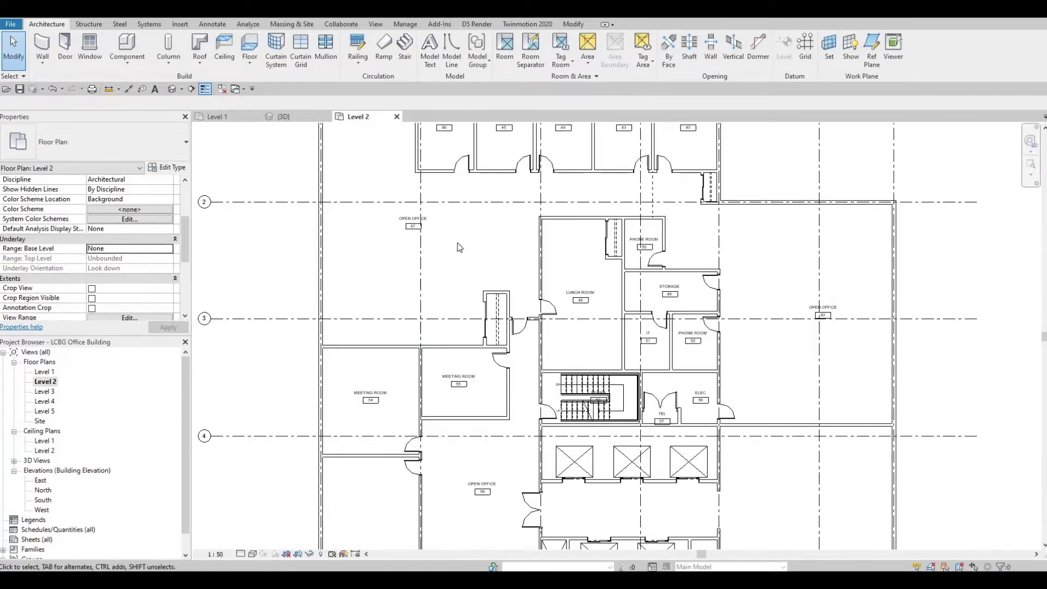
{"action": "scroll", "coordinate": [714, 285], "scroll_direction": "up", "scroll_amount": 3}
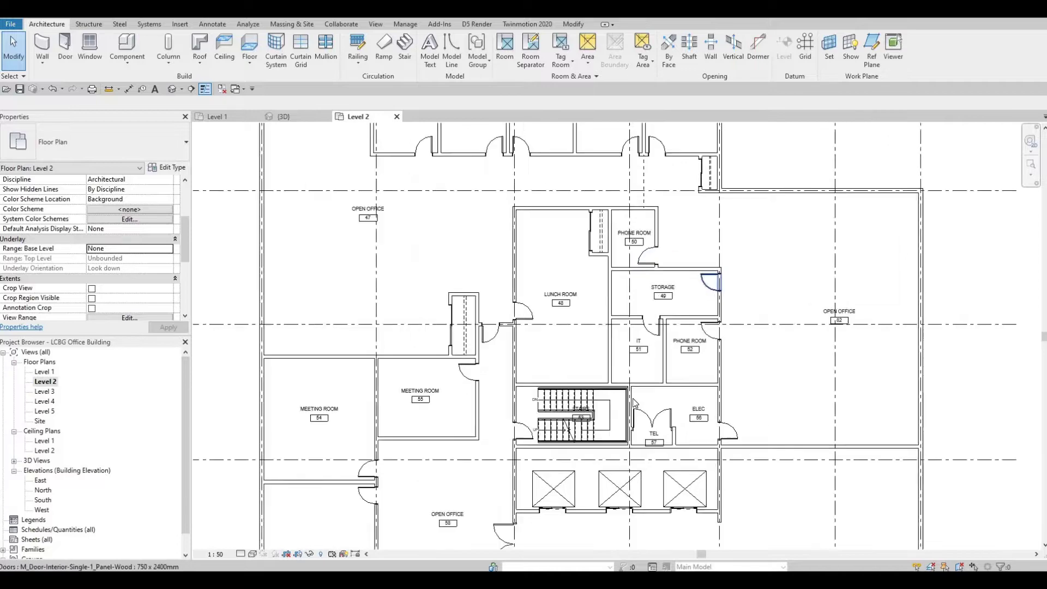
{"action": "middle_click_drag", "start_coordinate": [605, 390], "coordinate": [604, 309]}
{"action": "scroll", "coordinate": [605, 309], "scroll_direction": "down", "scroll_amount": 3}
{"action": "middle_click_drag", "start_coordinate": [589, 377], "coordinate": [600, 248]}
{"action": "scroll", "coordinate": [601, 250], "scroll_direction": "up", "scroll_amount": 3}
{"action": "scroll", "coordinate": [600, 250], "scroll_direction": "down", "scroll_amount": 3}
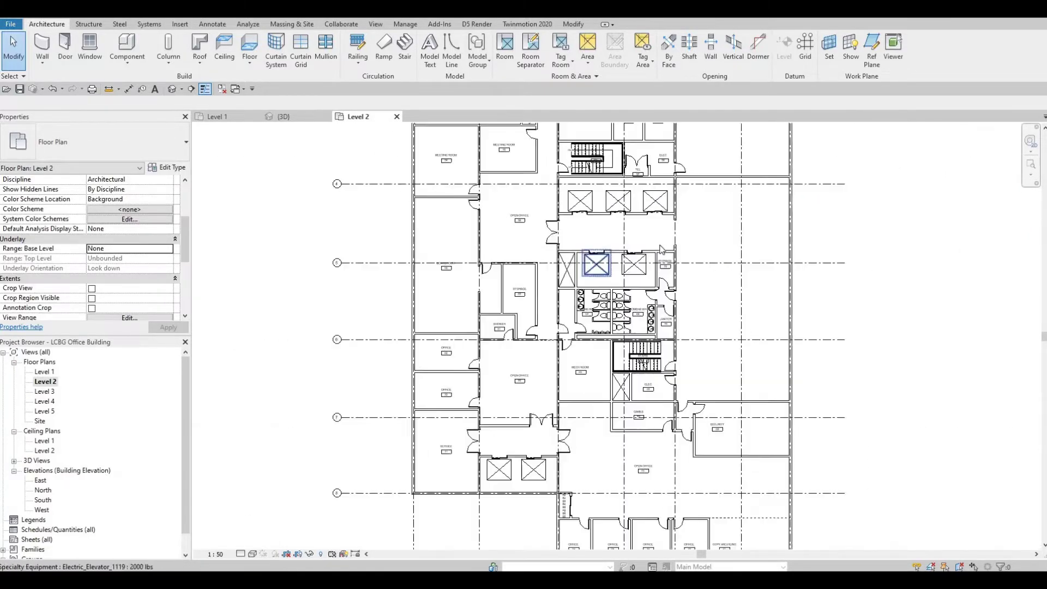
{"action": "scroll", "coordinate": [651, 279], "scroll_direction": "up", "scroll_amount": 2}
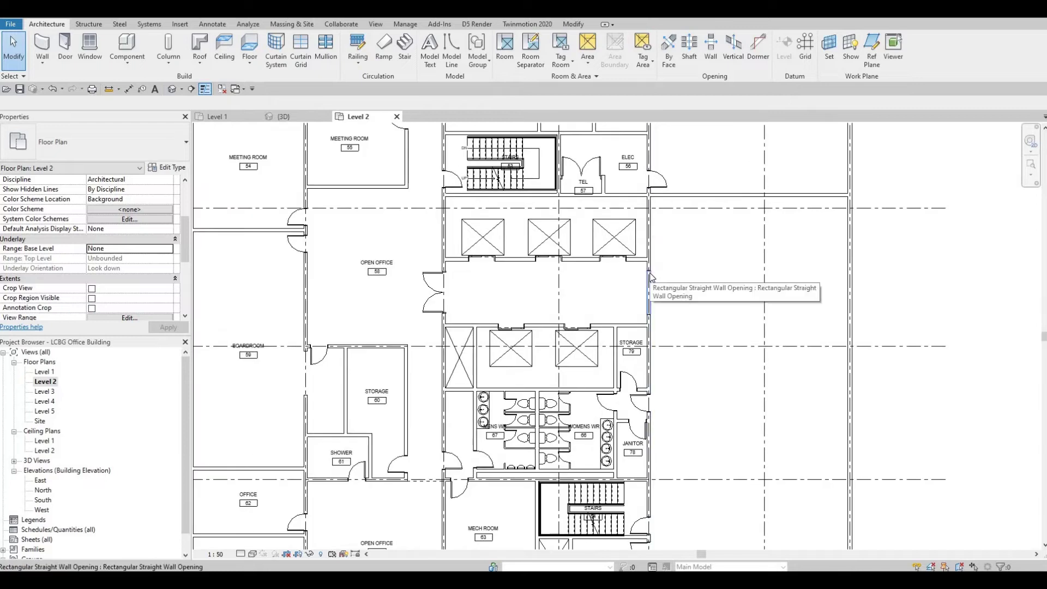
{"action": "left_click", "coordinate": [650, 278]}
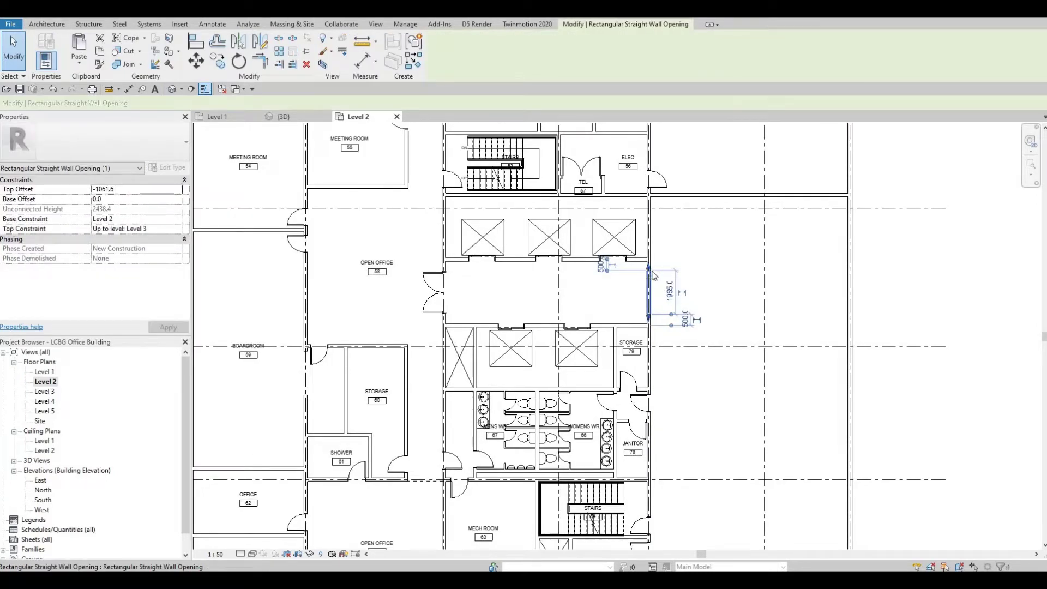
{"action": "scroll", "coordinate": [662, 293], "scroll_direction": "up", "scroll_amount": 2}
{"action": "key", "text": "Delete"}
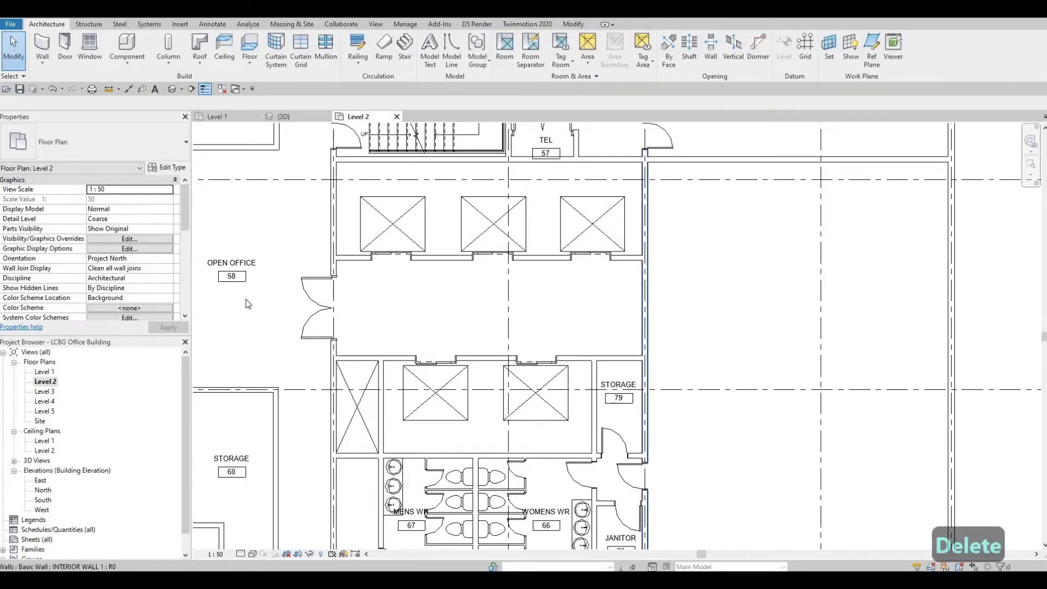
Place a matching M_Door-Exterior-Double-Two_Lite 1800 x 2000mm door in the end wall opposite the corridor's existing double door.
{"action": "left_click", "coordinate": [314, 302]}
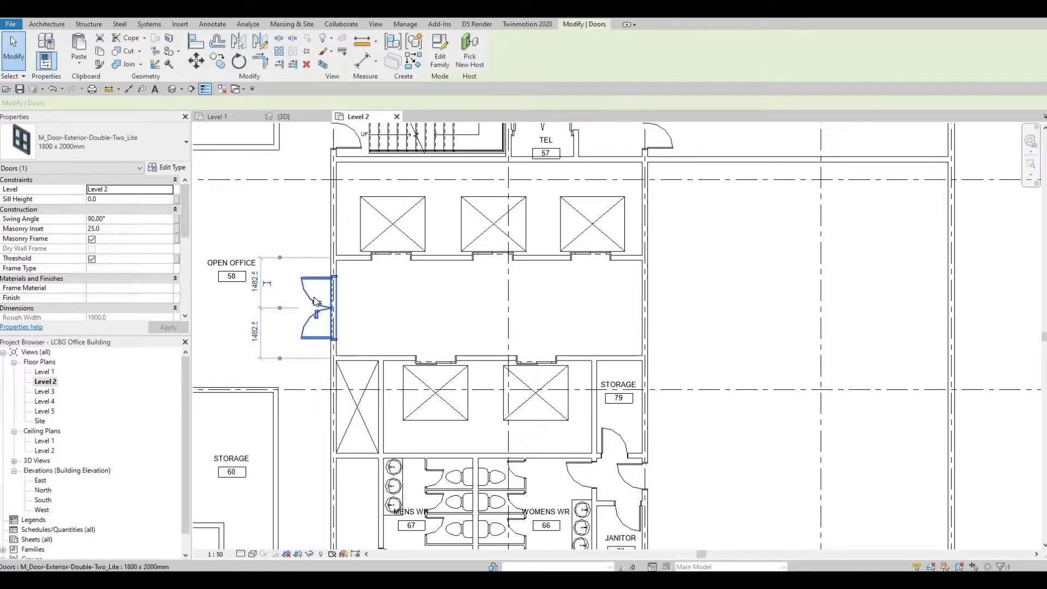
{"action": "key", "text": "c"}
{"action": "key", "text": "s"}
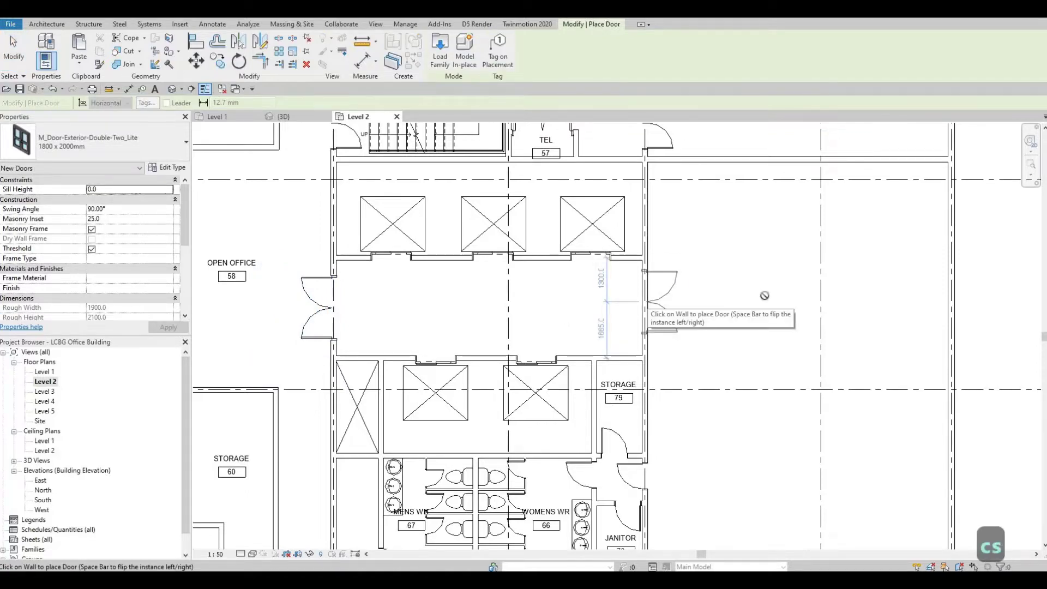
{"action": "key", "text": "Escape"}
{"action": "key", "text": "Escape"}
{"action": "middle_click_drag", "start_coordinate": [734, 339], "coordinate": [741, 266]}
{"action": "scroll", "coordinate": [742, 266], "scroll_direction": "down", "scroll_amount": 3}
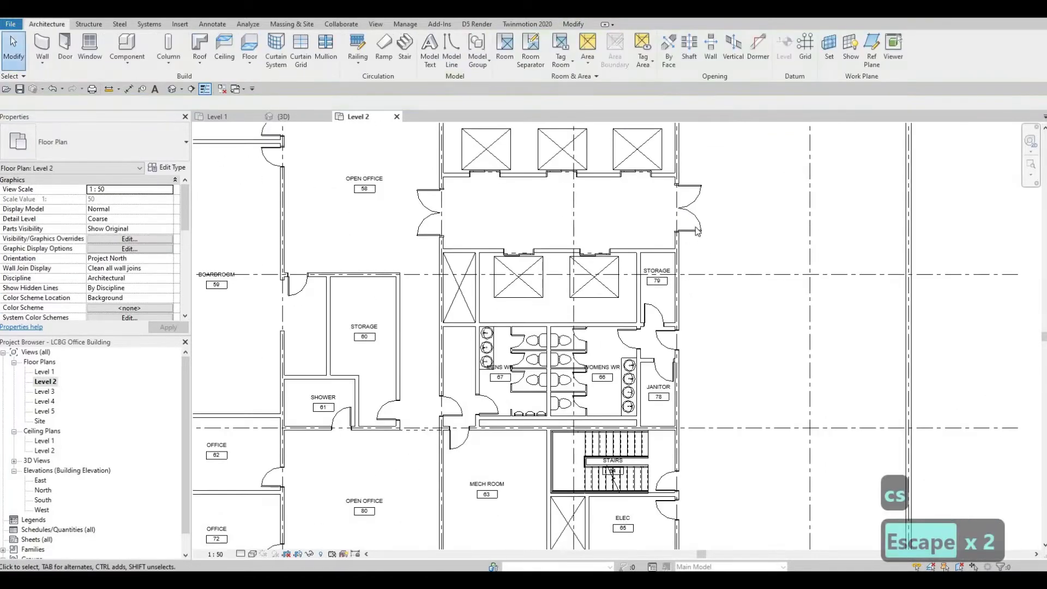
Nudge the new double door down three increments along its wall towards alignment with the opposite corridor door.
{"action": "left_click", "coordinate": [693, 224]}
{"action": "key", "text": "Down"}
{"action": "key", "text": "Down"}
{"action": "key", "text": "Down"}
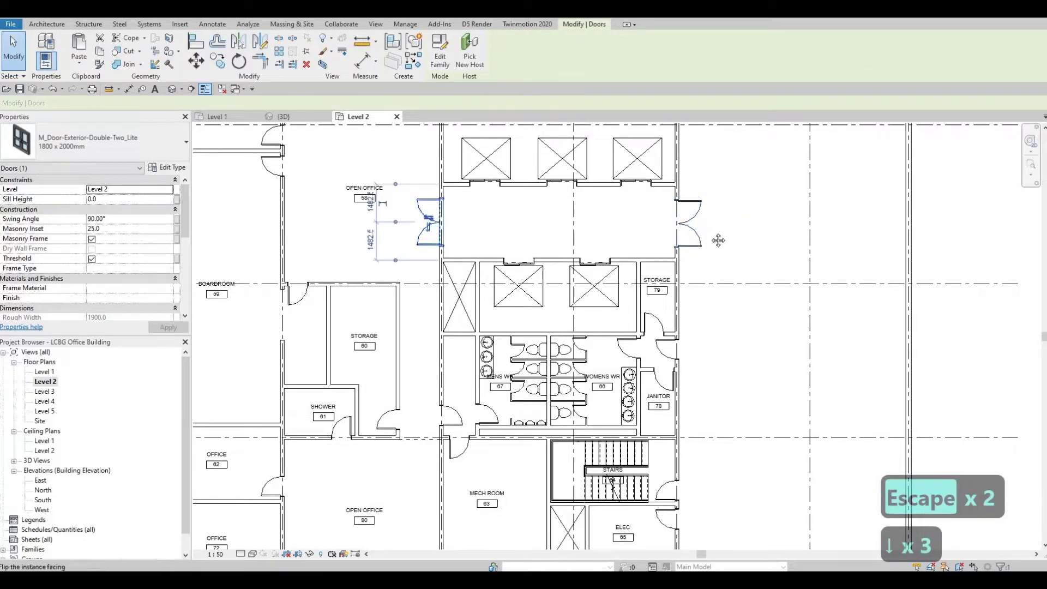
{"action": "key", "text": "Escape"}
{"action": "key", "text": "Escape"}
Delete the Service room and its tag below Office 72, beside the two lower elevators.
{"action": "scroll", "coordinate": [693, 293], "scroll_direction": "down", "scroll_amount": 2}
{"action": "scroll", "coordinate": [693, 293], "scroll_direction": "down", "scroll_amount": 2}
{"action": "middle_click_drag", "start_coordinate": [692, 293], "coordinate": [682, 254]}
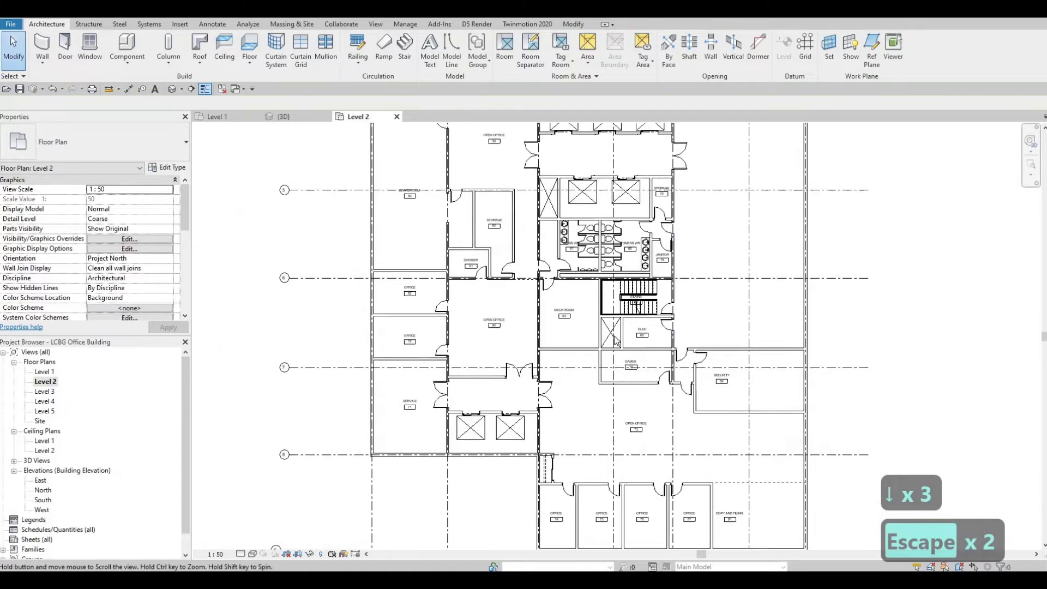
{"action": "scroll", "coordinate": [693, 289], "scroll_direction": "down", "scroll_amount": 1}
{"action": "middle_click_drag", "start_coordinate": [522, 376], "coordinate": [560, 361]}
{"action": "key", "text": "Escape"}
{"action": "scroll", "coordinate": [551, 364], "scroll_direction": "up", "scroll_amount": 3}
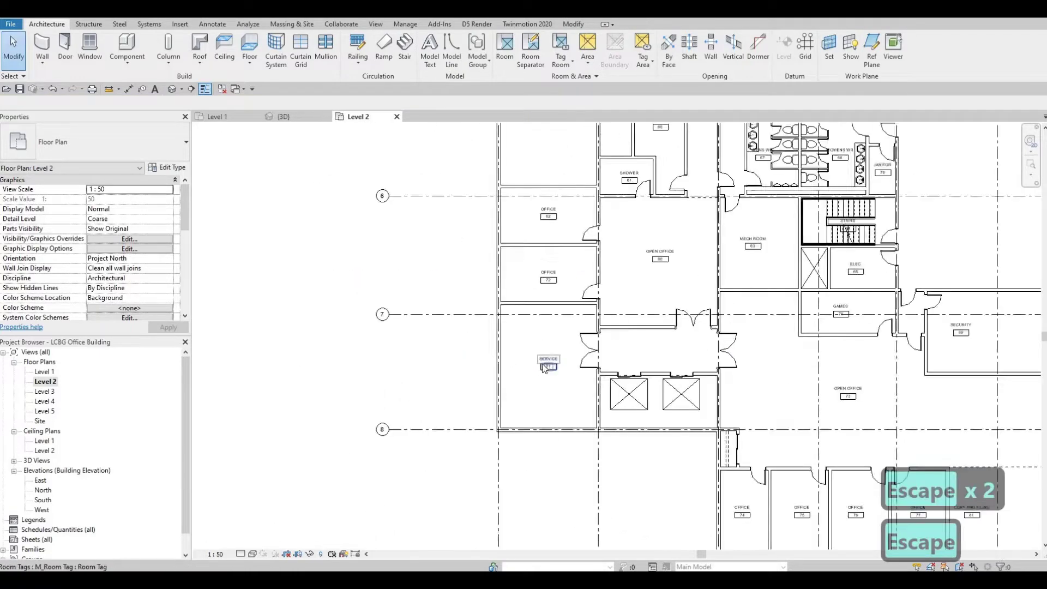
{"action": "left_click", "coordinate": [543, 368]}
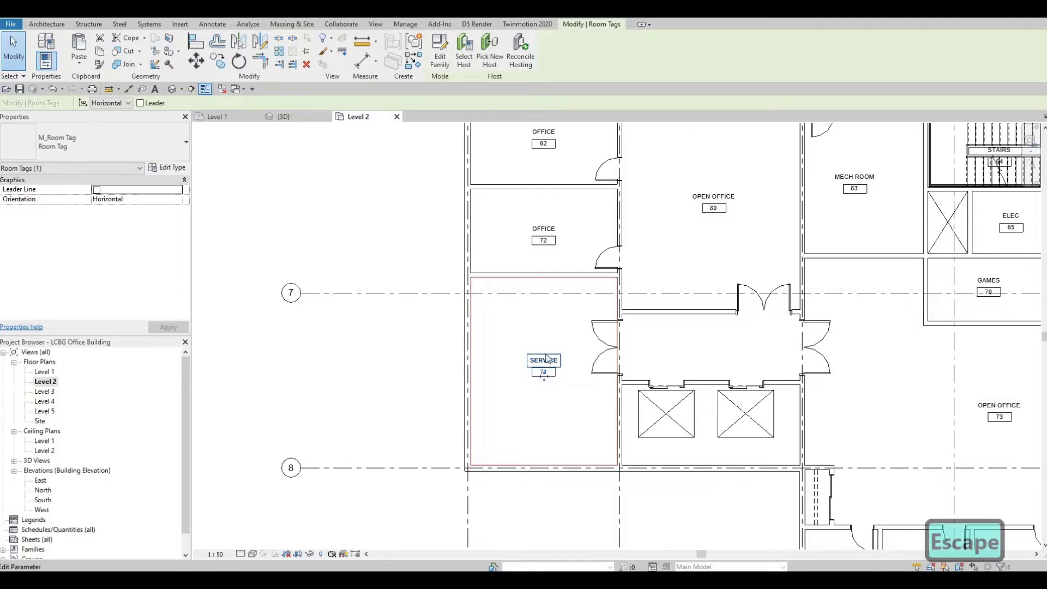
{"action": "key", "text": "Delete"}
{"action": "key", "text": "Delete"}
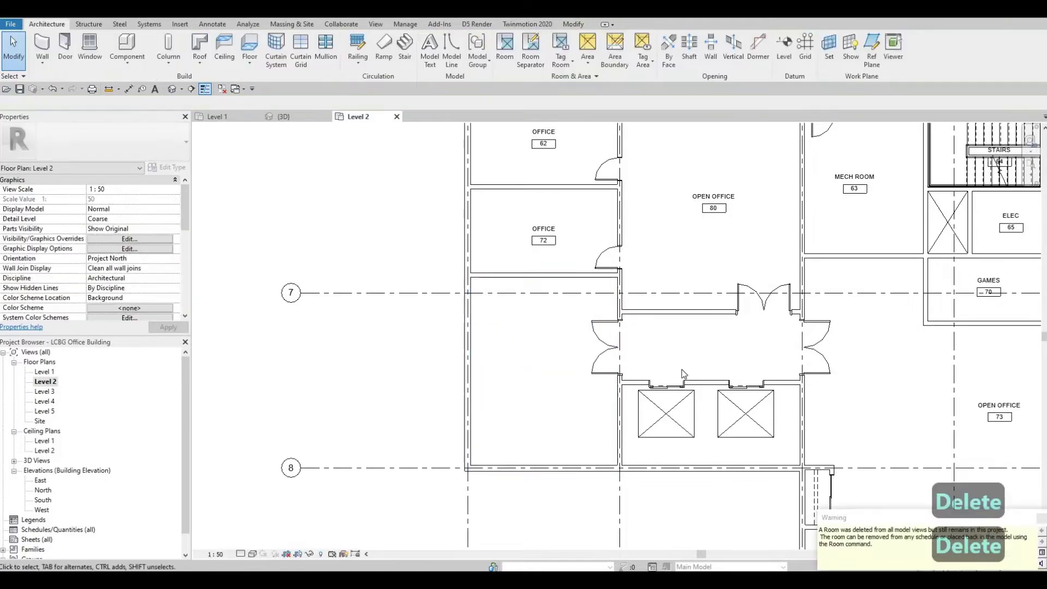
Examine the lower half of the Level 2 plan for remaining rooms that do not belong on this floor.
{"action": "middle_click_drag", "start_coordinate": [786, 383], "coordinate": [784, 389]}
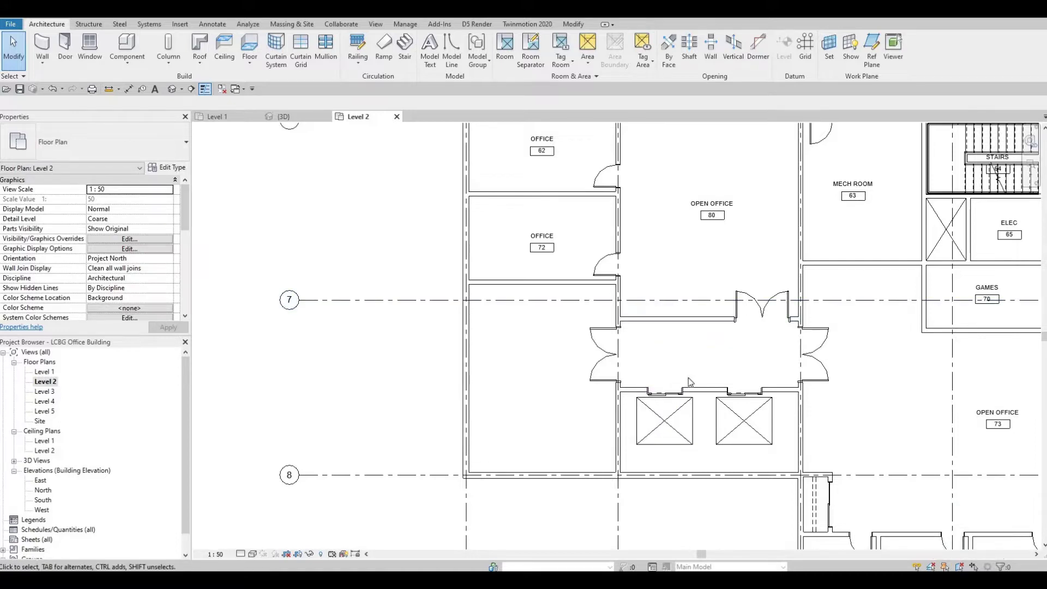
{"action": "middle_click_drag", "start_coordinate": [639, 396], "coordinate": [587, 377]}
{"action": "middle_click_drag", "start_coordinate": [571, 367], "coordinate": [544, 408]}
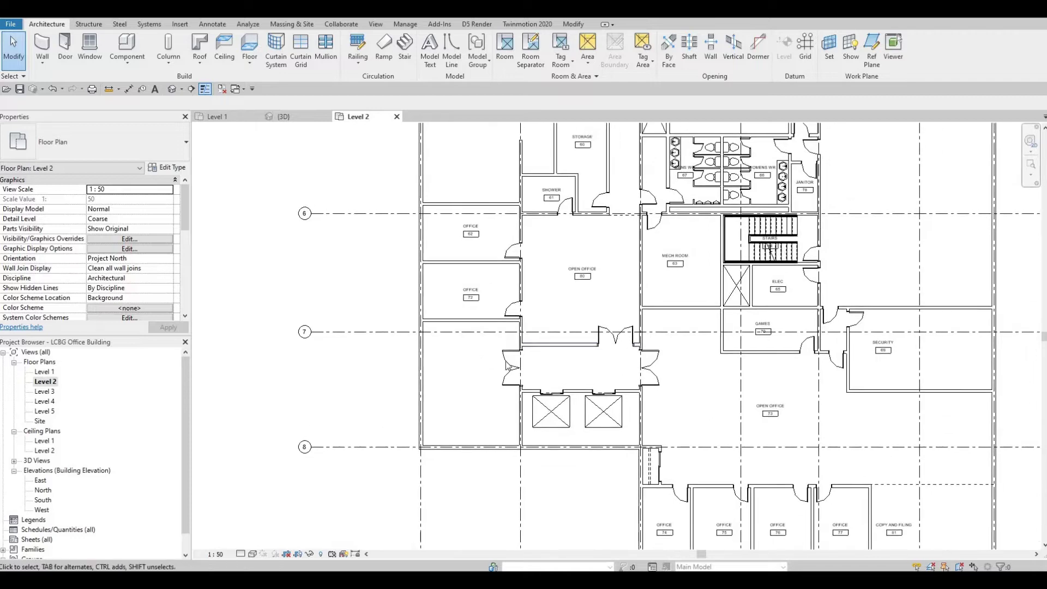
{"action": "scroll", "coordinate": [588, 381], "scroll_direction": "down", "scroll_amount": 1}
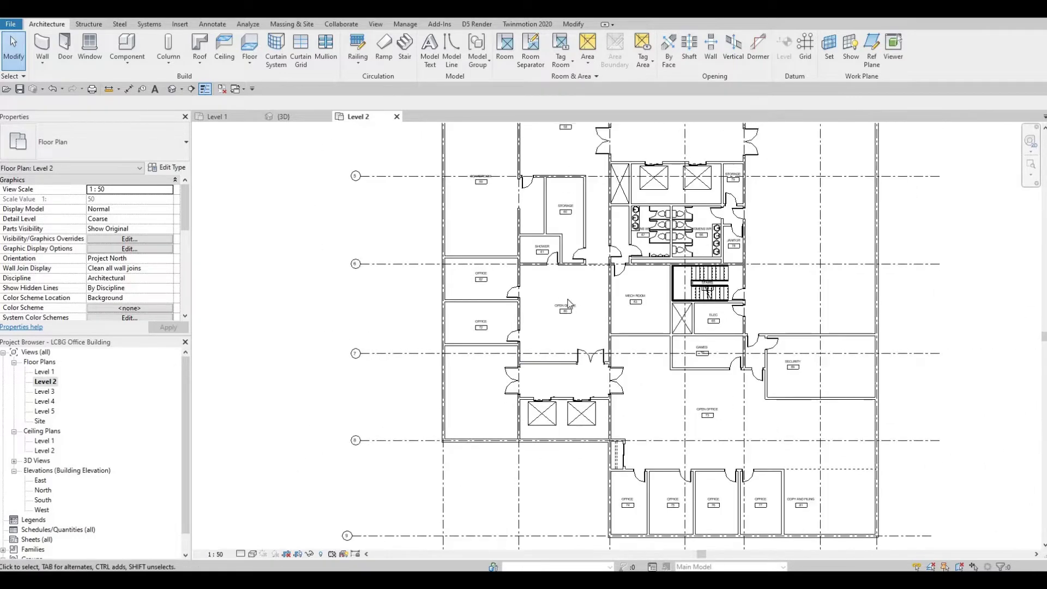
{"action": "scroll", "coordinate": [617, 414], "scroll_direction": "down", "scroll_amount": 1}
{"action": "middle_click_drag", "start_coordinate": [589, 392], "coordinate": [575, 433]}
{"action": "scroll", "coordinate": [635, 452], "scroll_direction": "down", "scroll_amount": 1}
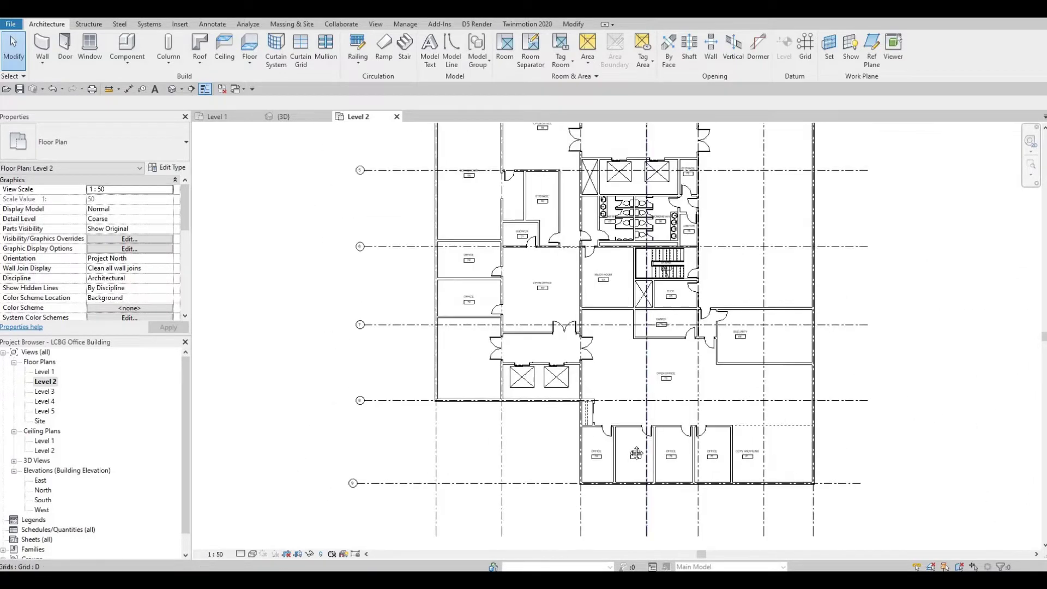
{"action": "middle_click_drag", "start_coordinate": [636, 453], "coordinate": [555, 471]}
{"action": "middle_click_drag", "start_coordinate": [645, 362], "coordinate": [628, 404]}
Delete the tag of Security room 69 and the room itself.
{"action": "scroll", "coordinate": [629, 410], "scroll_direction": "up", "scroll_amount": 1}
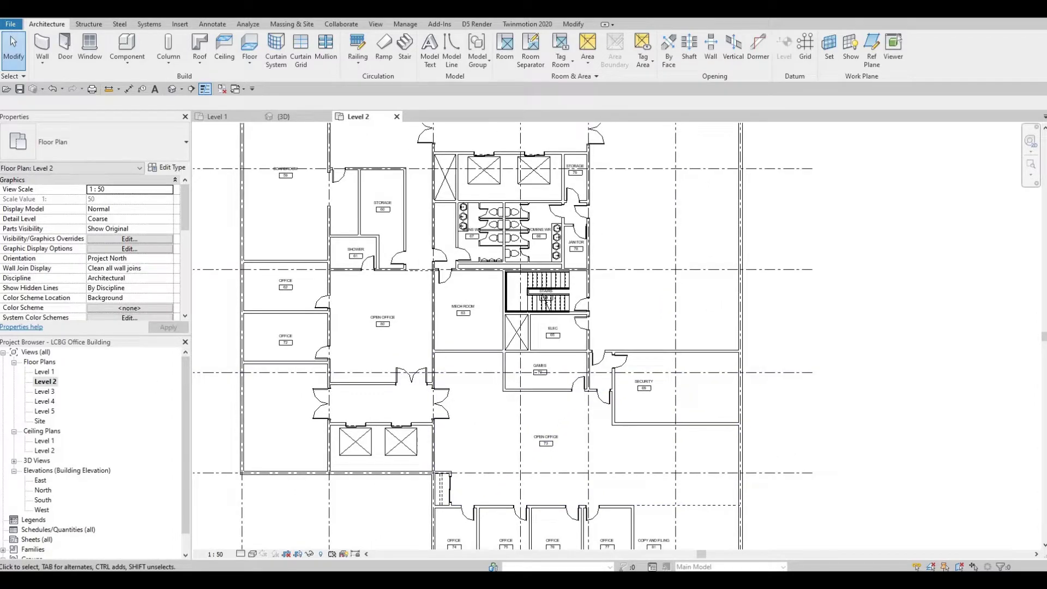
{"action": "scroll", "coordinate": [648, 388], "scroll_direction": "up", "scroll_amount": 1}
{"action": "left_click", "coordinate": [647, 388]}
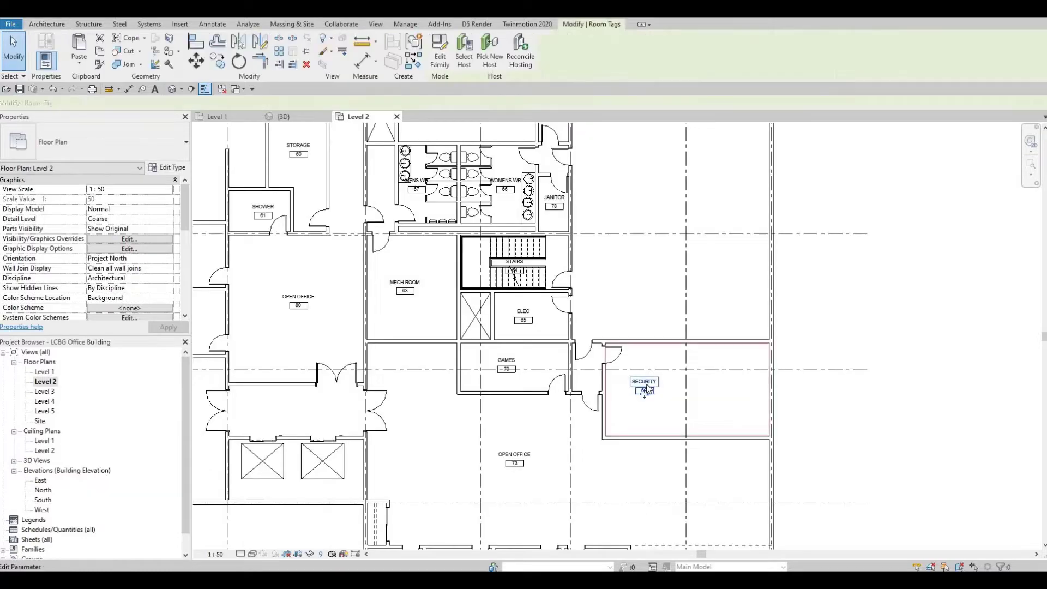
{"action": "key", "text": "Delete"}
{"action": "left_click", "coordinate": [651, 391]}
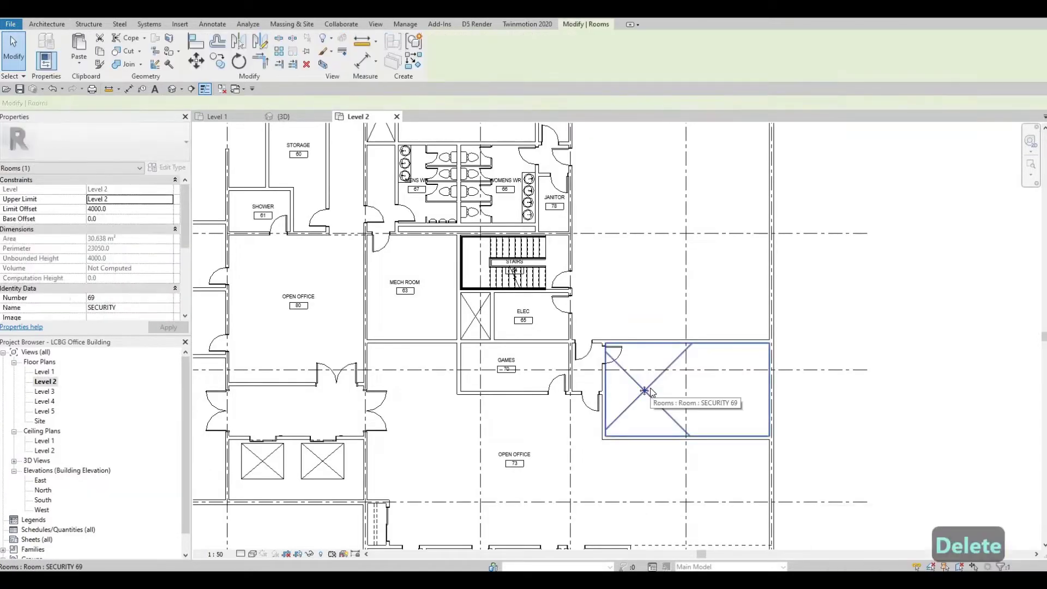
{"action": "key", "text": "Delete"}
Delete the single door in the upper wall of the small vestibule beside Games 70.
{"action": "scroll", "coordinate": [610, 403], "scroll_direction": "down", "scroll_amount": 2}
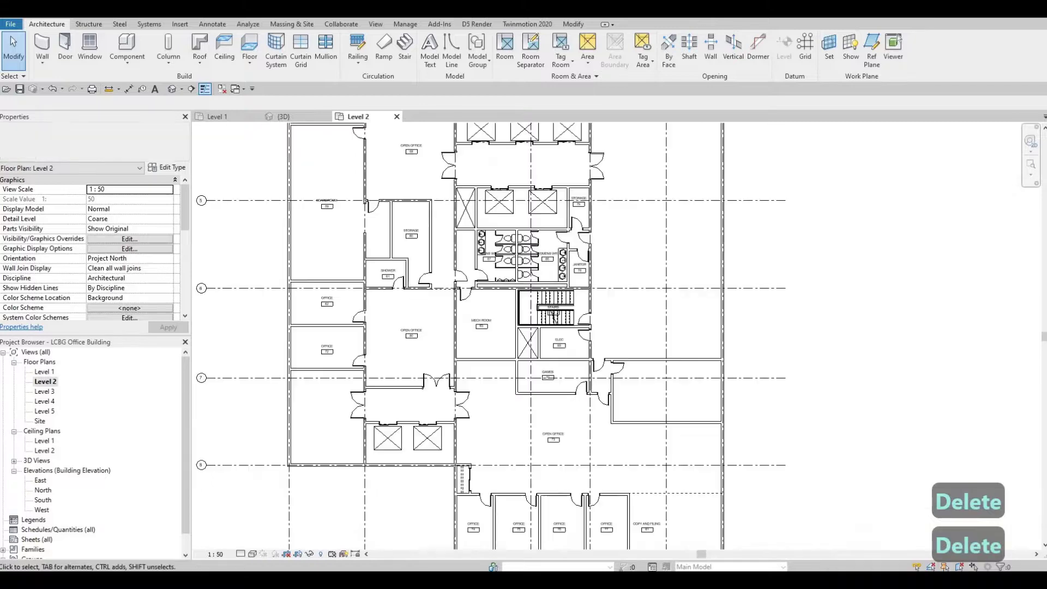
{"action": "middle_click_drag", "start_coordinate": [640, 338], "coordinate": [628, 306]}
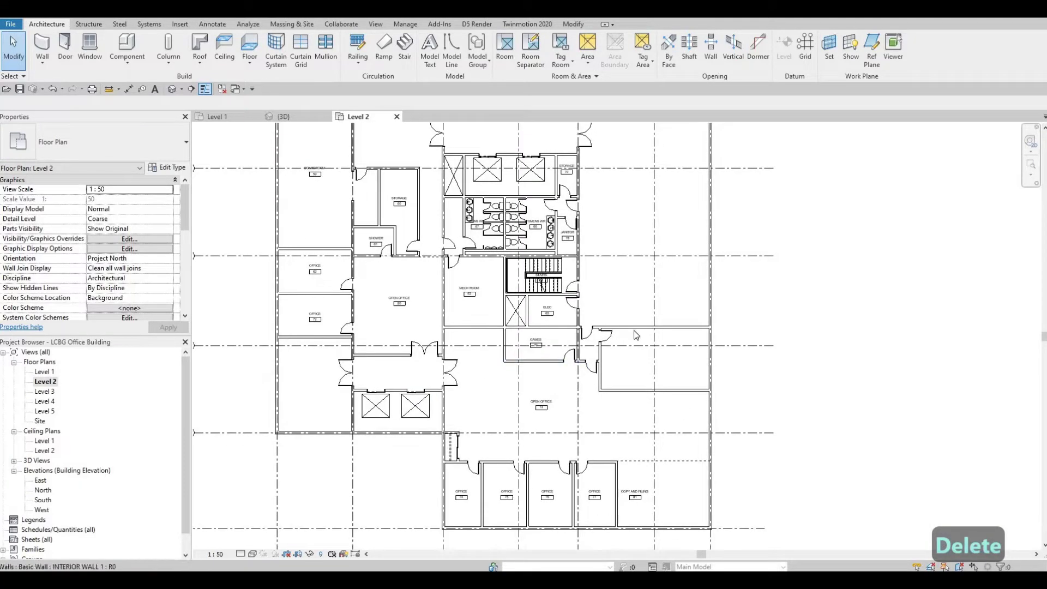
{"action": "left_click", "coordinate": [590, 328]}
{"action": "scroll", "coordinate": [586, 341], "scroll_direction": "up", "scroll_amount": 2}
{"action": "key", "text": "Escape"}
{"action": "key", "text": "Escape"}
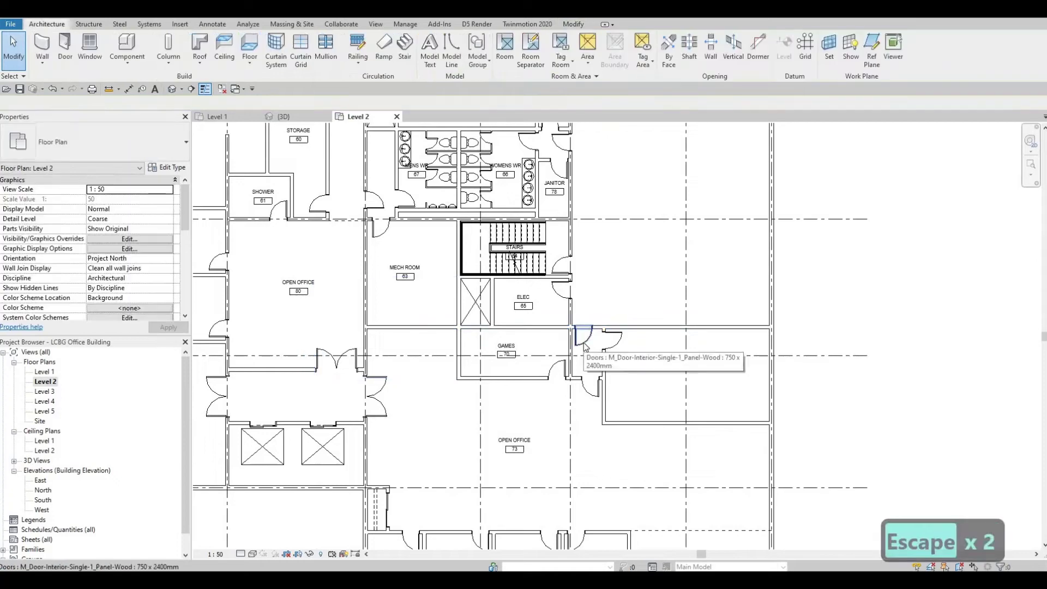
{"action": "left_click", "coordinate": [584, 344]}
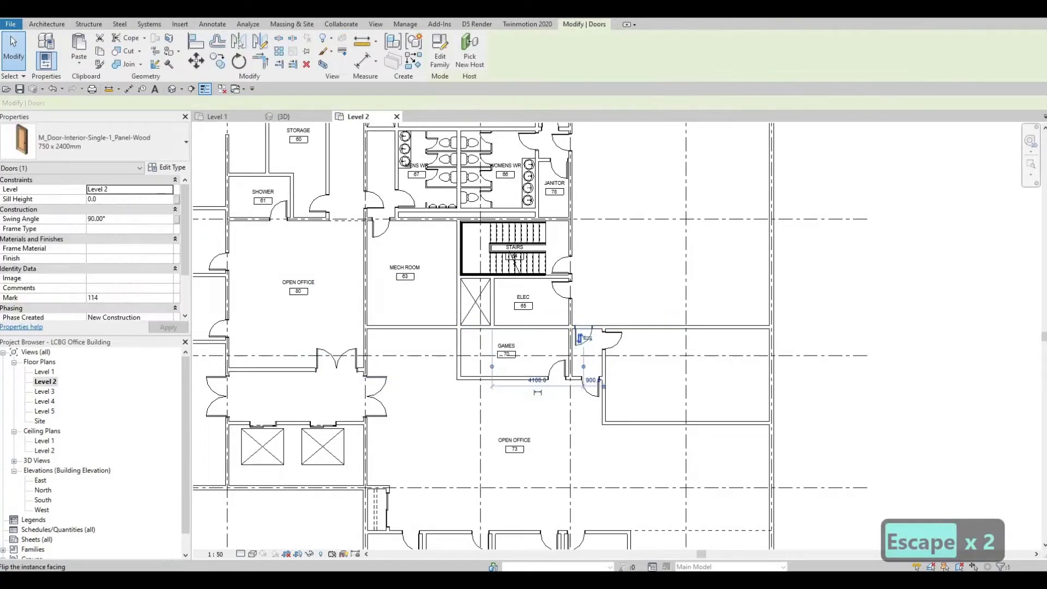
{"action": "key", "text": "Delete"}
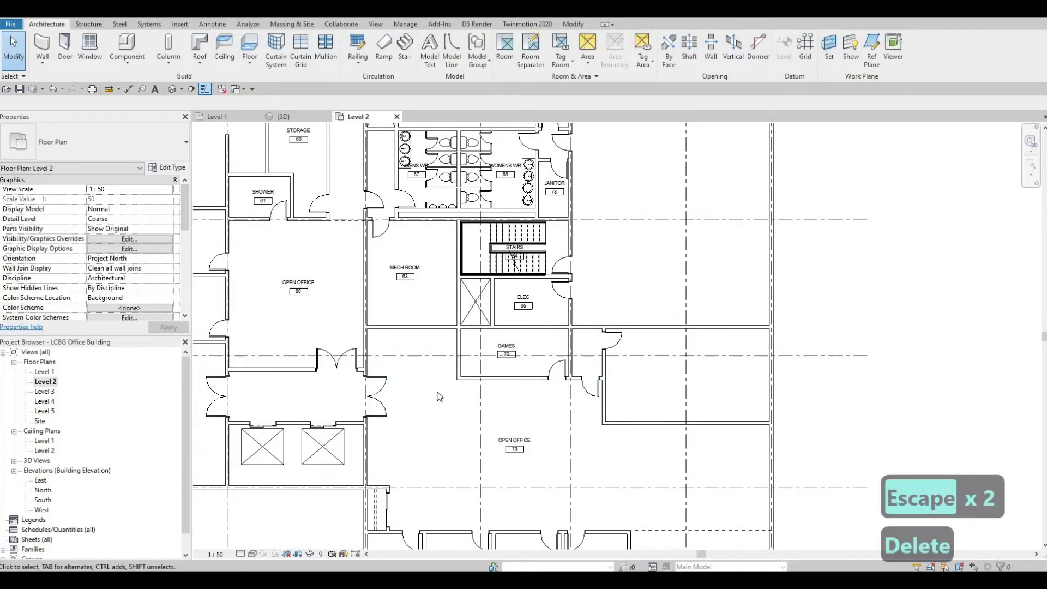
Delete the former Security room's door and the door between the vestibule and Open Office 73.
{"action": "left_click", "coordinate": [614, 345]}
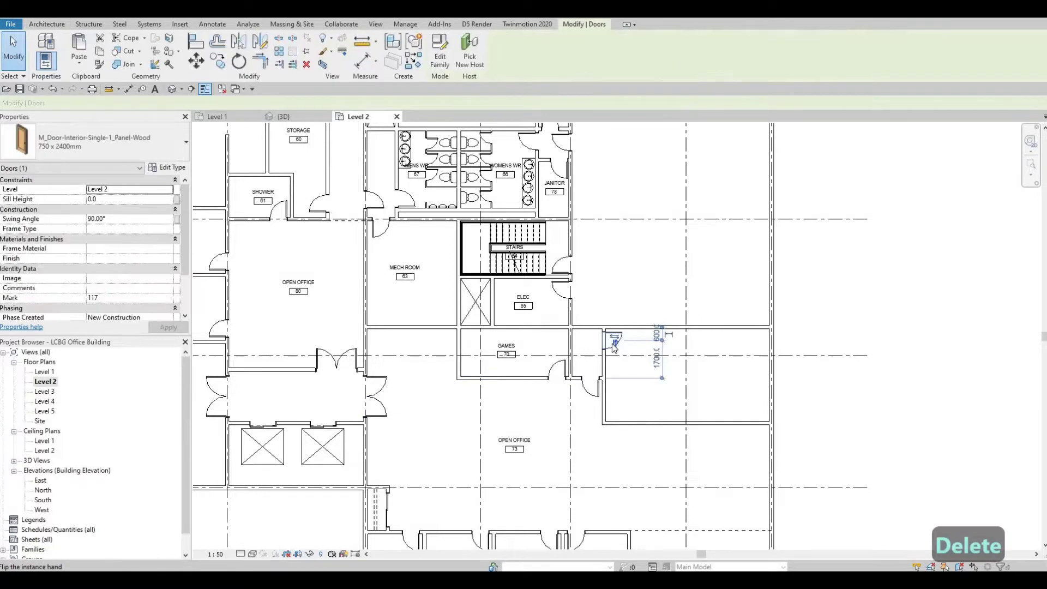
{"action": "scroll", "coordinate": [617, 346], "scroll_direction": "up", "scroll_amount": 2}
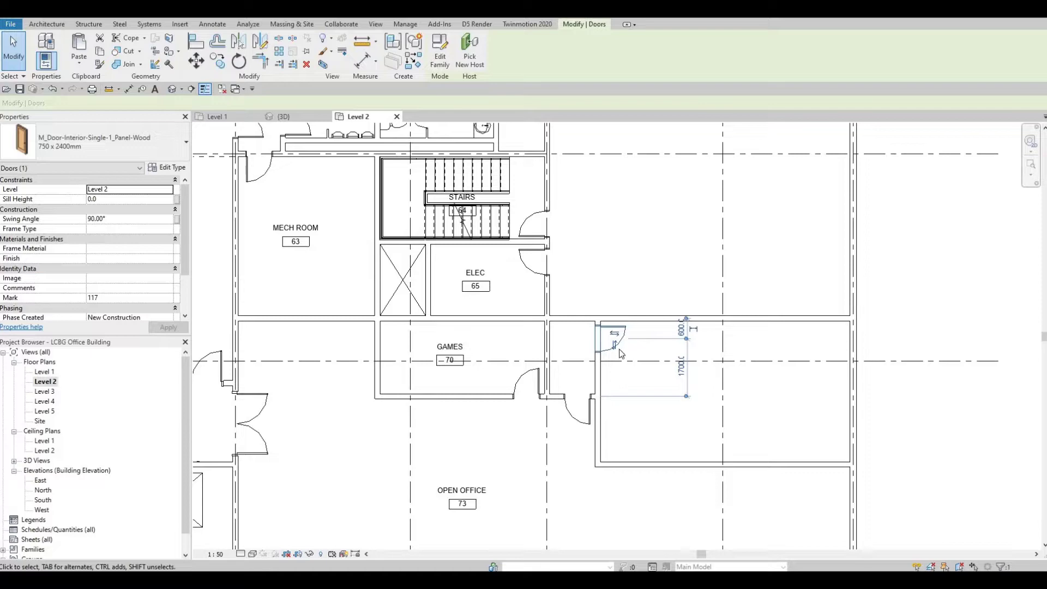
{"action": "scroll", "coordinate": [617, 378], "scroll_direction": "down", "scroll_amount": 3}
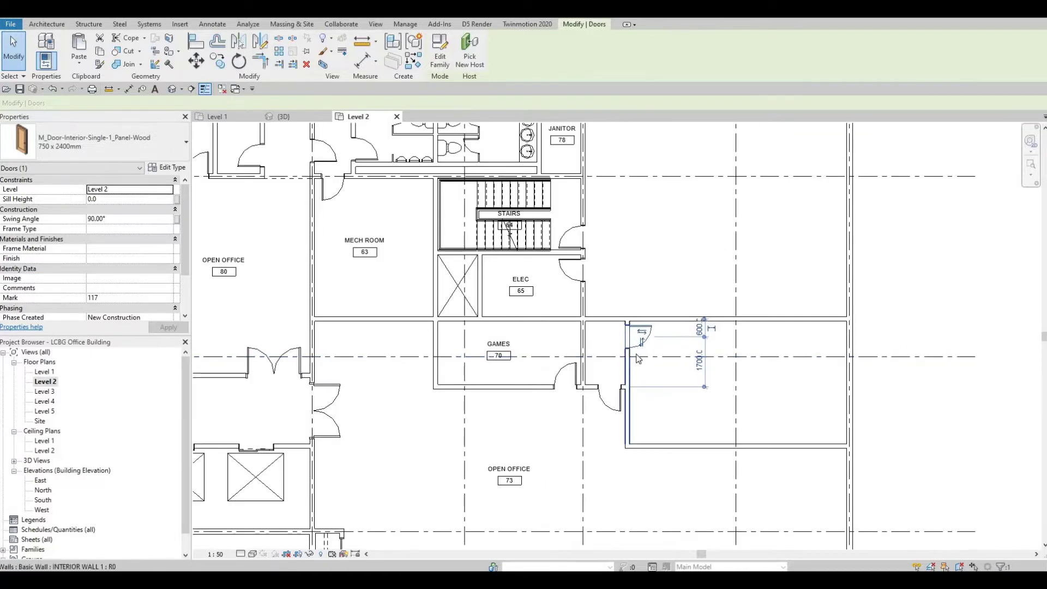
{"action": "key", "text": "Escape"}
{"action": "key", "text": "Escape"}
{"action": "left_click", "coordinate": [639, 345]}
{"action": "key", "text": "Delete"}
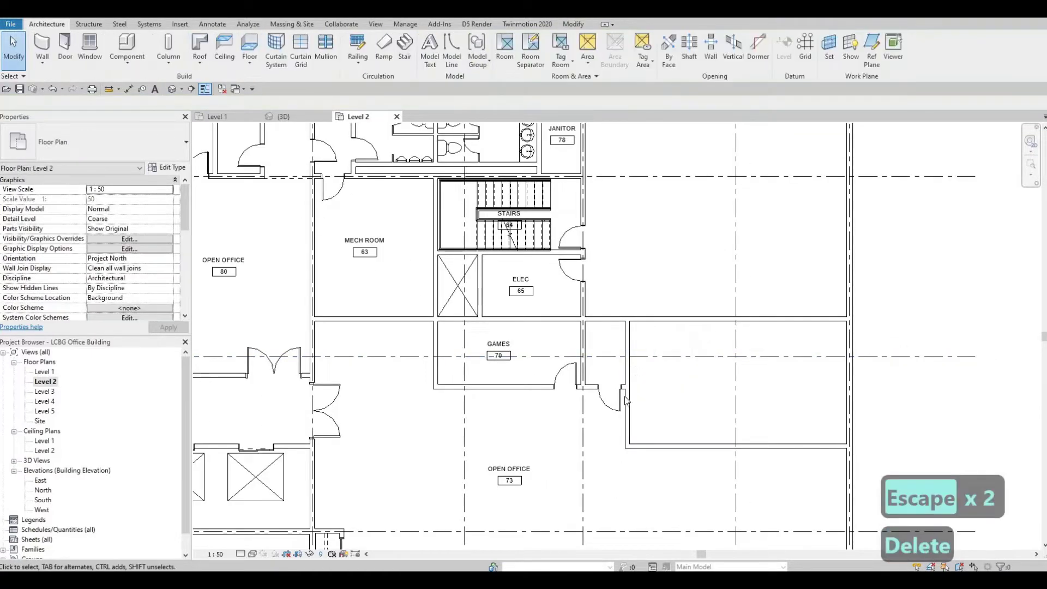
{"action": "left_click", "coordinate": [613, 394]}
{"action": "key", "text": "Delete"}
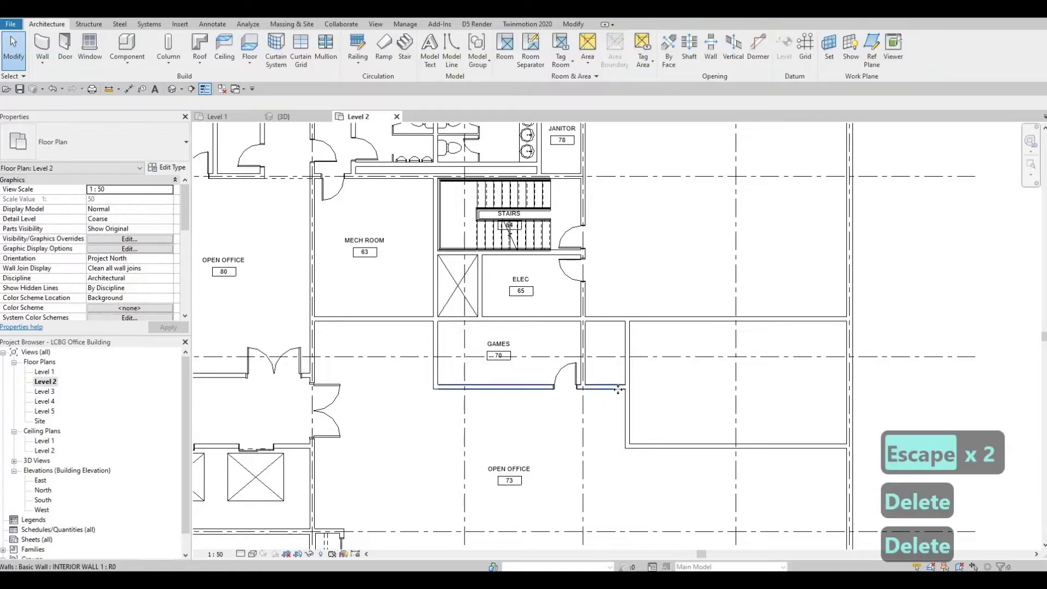
Trim the lower wall of Games 70 to a corner with its side wall, removing the segment that closes the vestibule.
{"action": "left_click", "coordinate": [585, 386]}
{"action": "scroll", "coordinate": [585, 386], "scroll_direction": "up", "scroll_amount": 3}
{"action": "key", "text": "Escape"}
{"action": "key", "text": "Escape"}
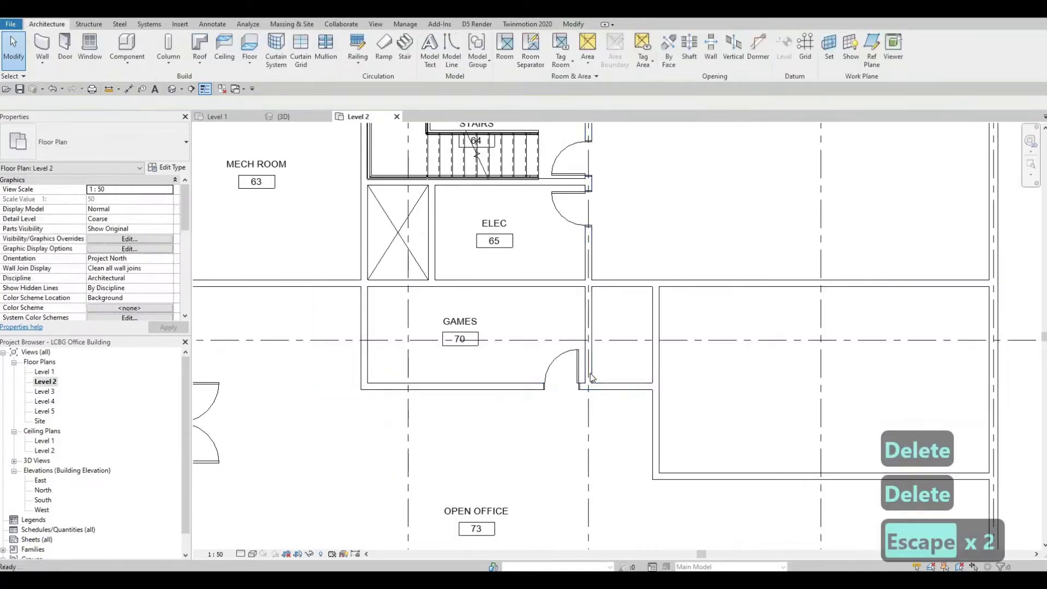
{"action": "key", "text": "t"}
{"action": "key", "text": "r"}
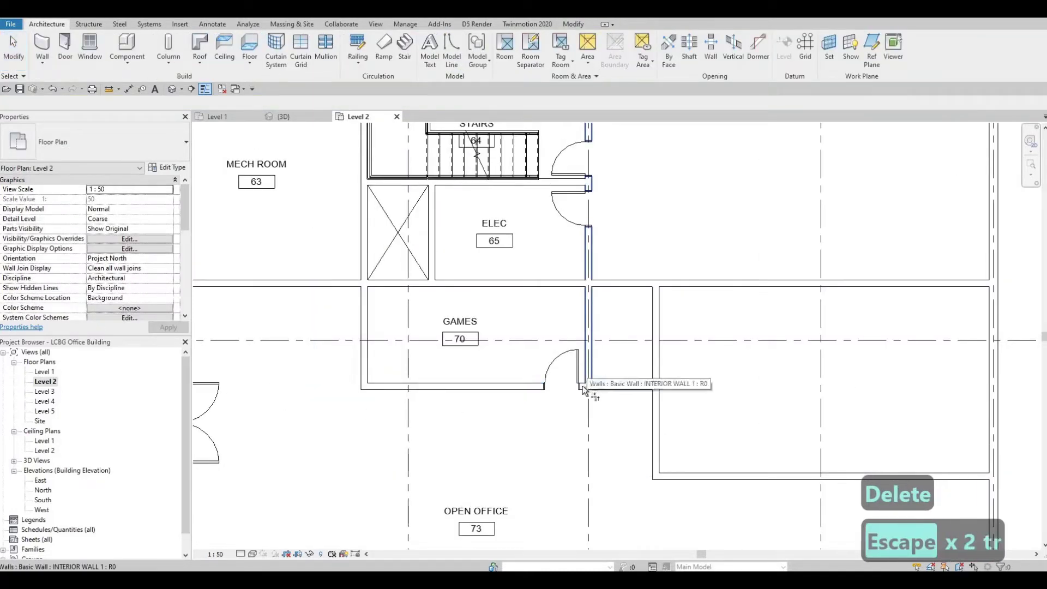
{"action": "left_click", "coordinate": [585, 385]}
{"action": "left_click", "coordinate": [591, 343]}
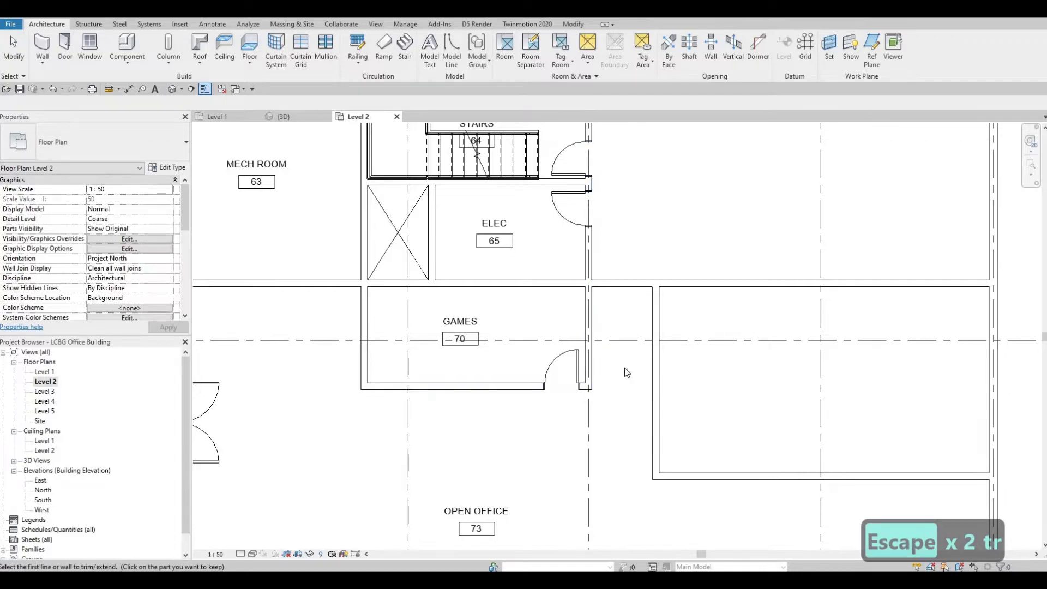
{"action": "scroll", "coordinate": [628, 373], "scroll_direction": "down", "scroll_amount": 2}
{"action": "key", "text": "Escape"}
{"action": "key", "text": "Escape"}
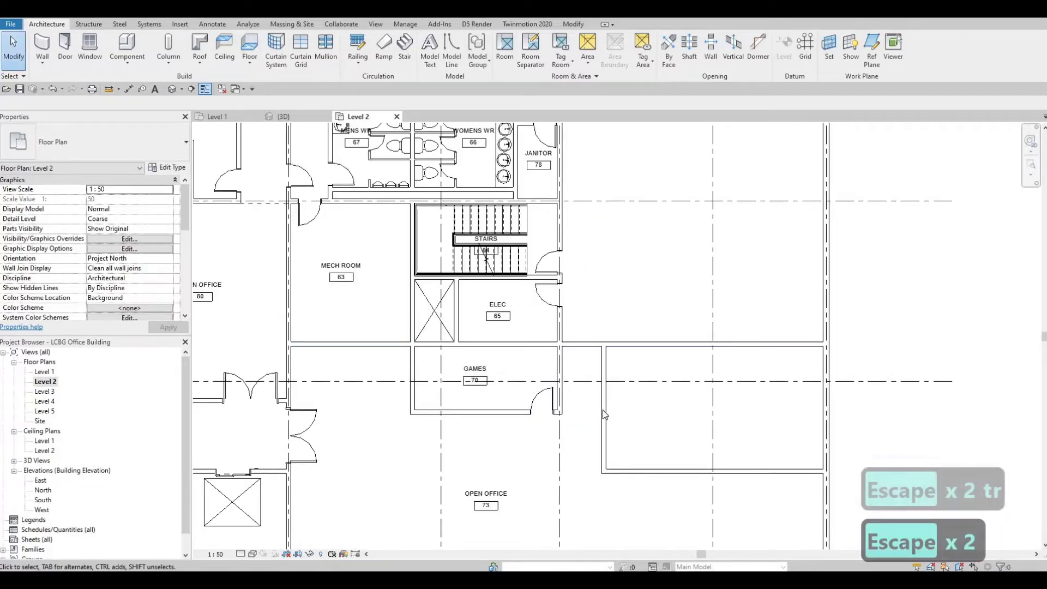
Delete the vertical and horizontal interior walls enclosing the empty room to the right of Games 70.
{"action": "left_click", "coordinate": [603, 410]}
{"action": "key", "text": "Delete"}
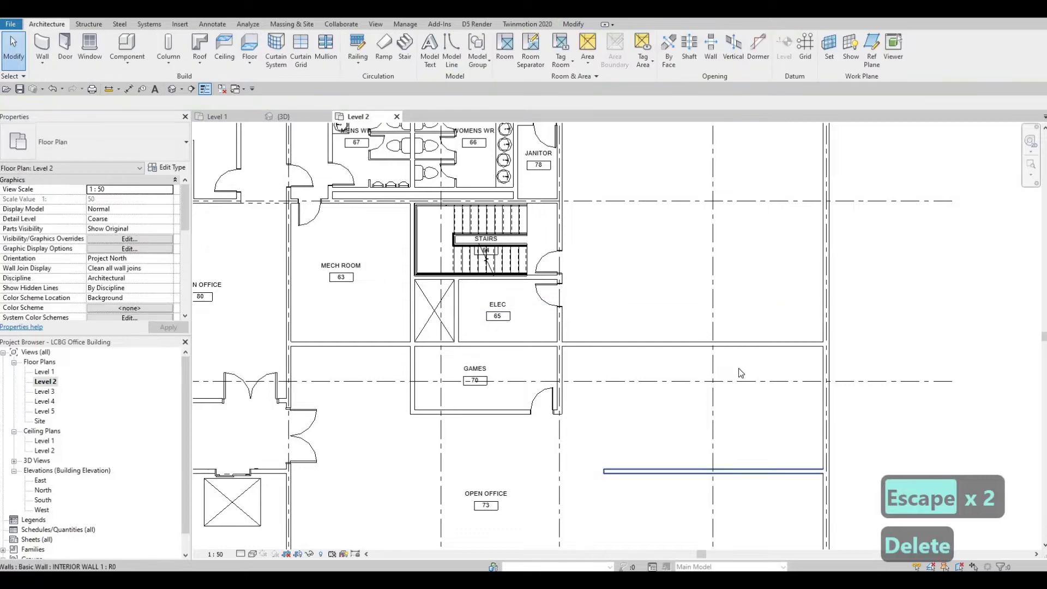
{"action": "left_click", "coordinate": [709, 471]}
{"action": "key", "text": "Delete"}
Shorten the long interior wall above Games 70 so it ends at that room's right side wall.
{"action": "left_click", "coordinate": [827, 344]}
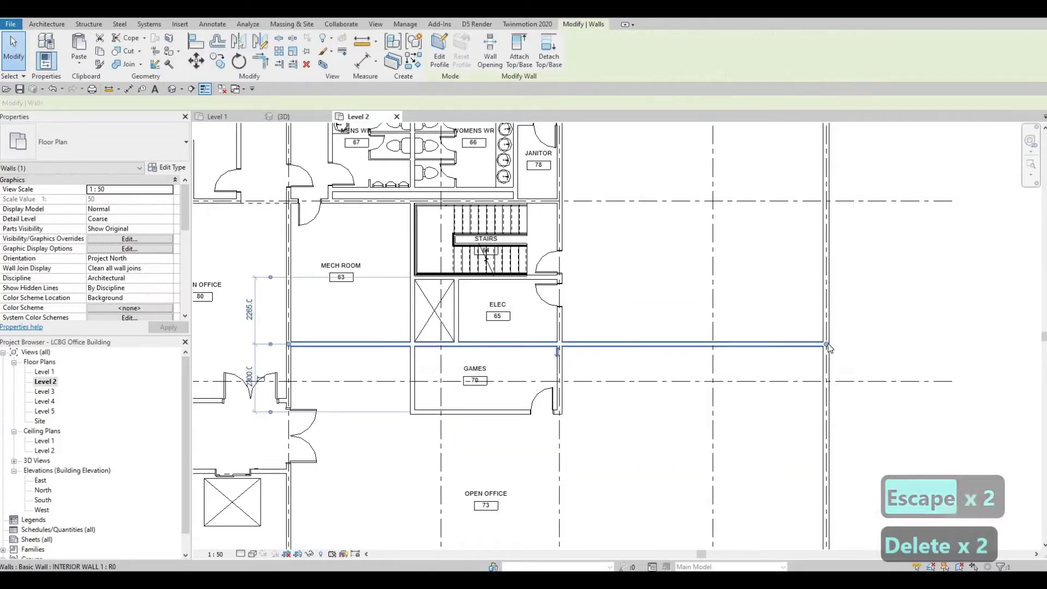
{"action": "left_click_drag", "start_coordinate": [828, 344], "coordinate": [563, 348]}
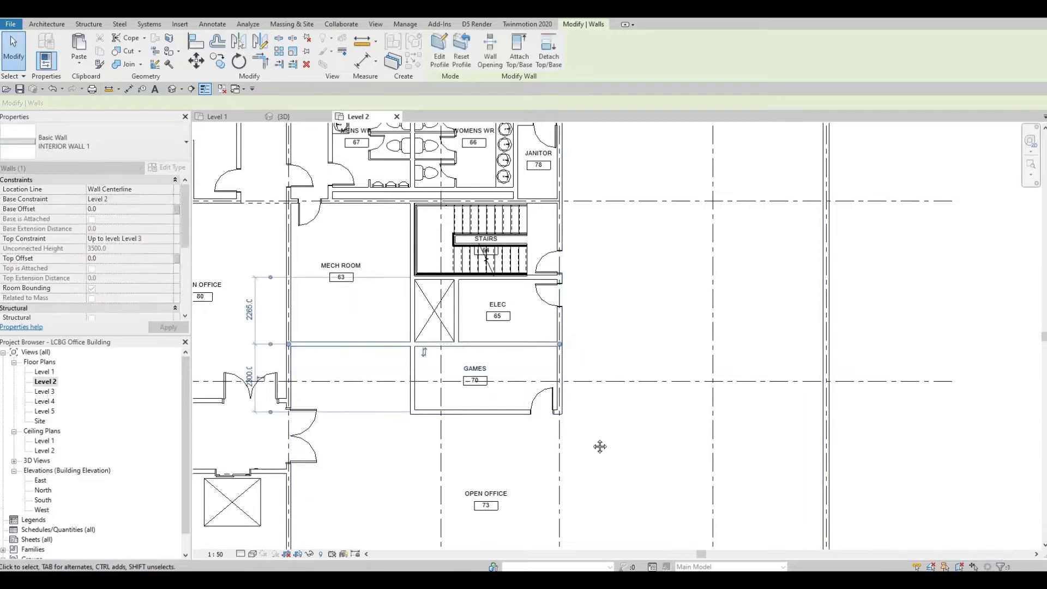
{"action": "key", "text": "Escape"}
{"action": "key", "text": "Escape"}
Delete the interior wall along the lower side of Office 72, near grid line 7.
{"action": "middle_click_drag", "start_coordinate": [525, 479], "coordinate": [574, 445]}
{"action": "scroll", "coordinate": [597, 410], "scroll_direction": "down", "scroll_amount": 2}
{"action": "middle_click_drag", "start_coordinate": [535, 373], "coordinate": [616, 411]}
{"action": "scroll", "coordinate": [571, 374], "scroll_direction": "up", "scroll_amount": 1}
{"action": "middle_click_drag", "start_coordinate": [542, 391], "coordinate": [503, 364]}
{"action": "scroll", "coordinate": [578, 398], "scroll_direction": "down", "scroll_amount": 1}
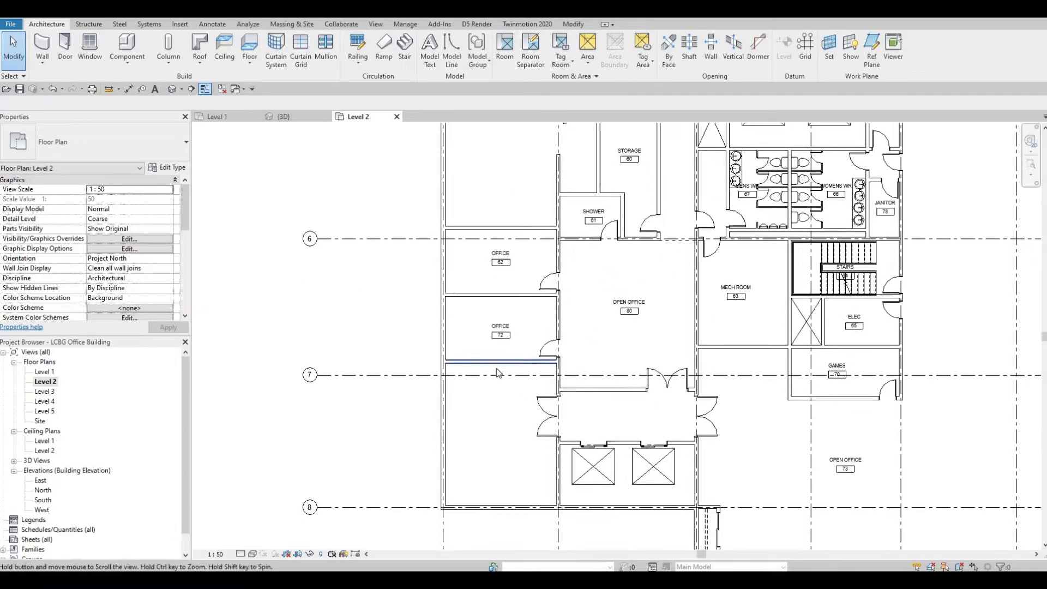
{"action": "scroll", "coordinate": [503, 368], "scroll_direction": "up", "scroll_amount": 1}
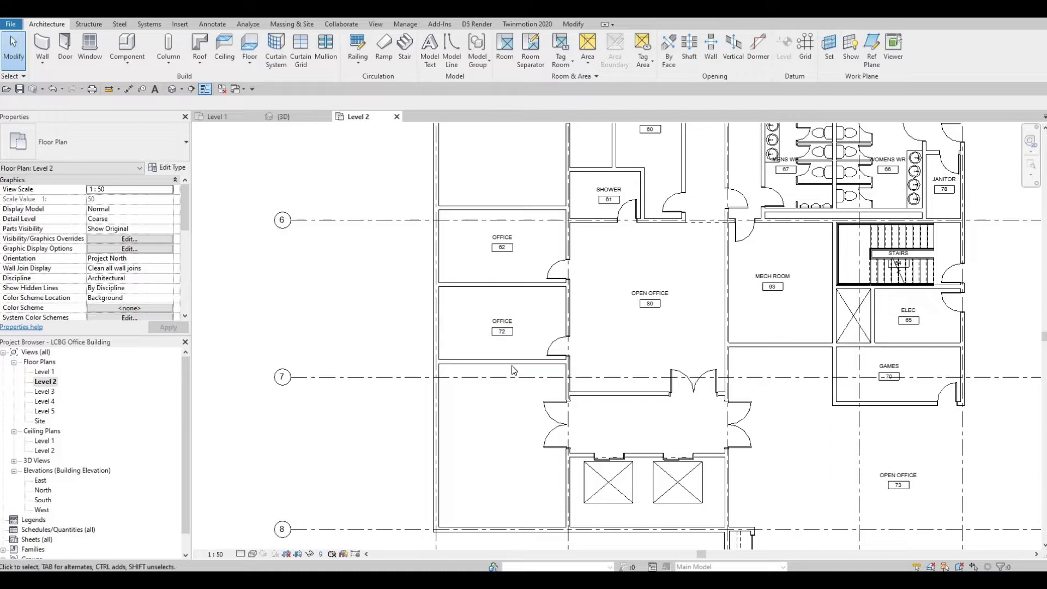
{"action": "key", "text": "Escape"}
{"action": "key", "text": "Escape"}
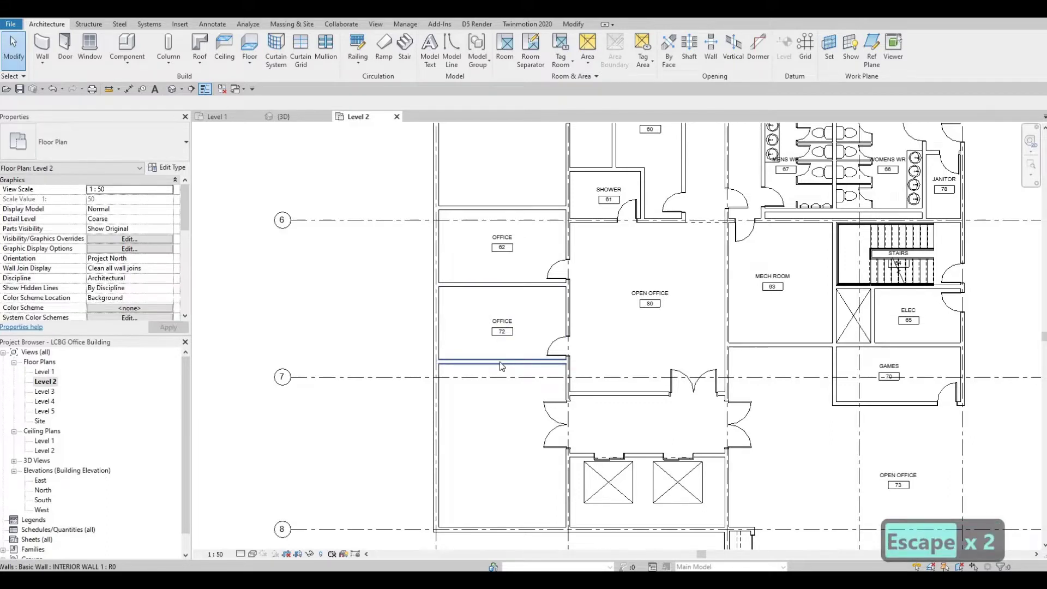
{"action": "left_click", "coordinate": [499, 362]}
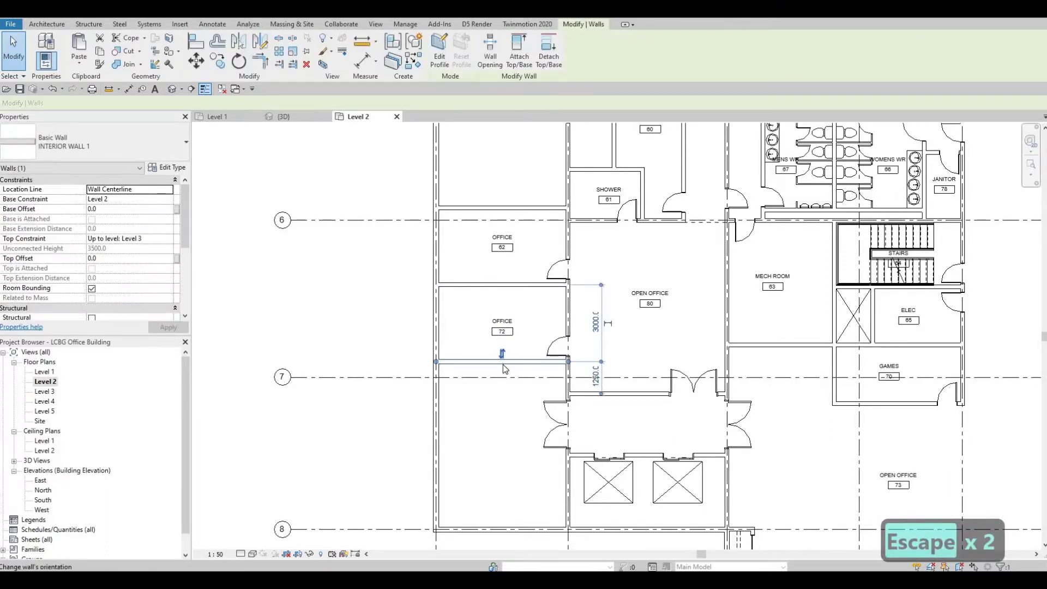
{"action": "key", "text": "Delete"}
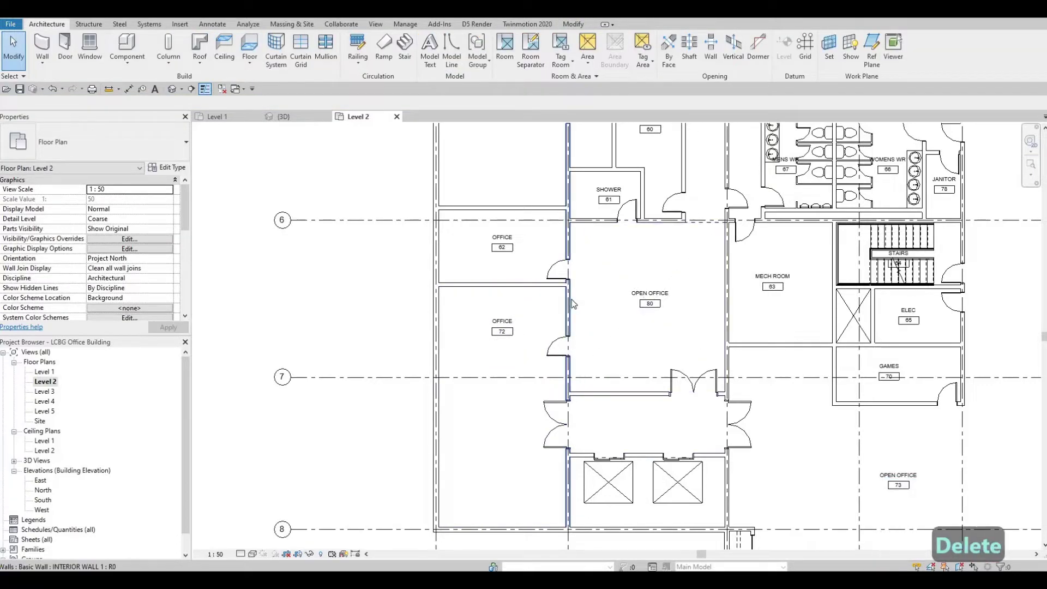
Delete the single door between Office 72 and Open Office 80.
{"action": "key", "text": "Escape"}
{"action": "key", "text": "Escape"}
{"action": "scroll", "coordinate": [567, 357], "scroll_direction": "up", "scroll_amount": 2}
{"action": "key", "text": "Escape"}
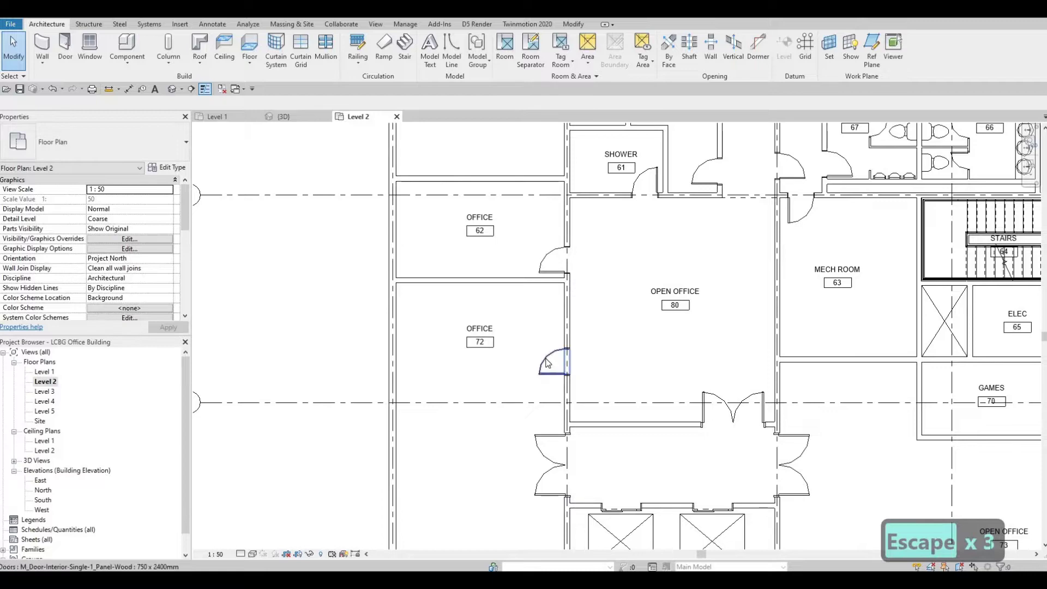
{"action": "left_click", "coordinate": [567, 351]}
{"action": "key", "text": "Delete"}
{"action": "key", "text": "Escape"}
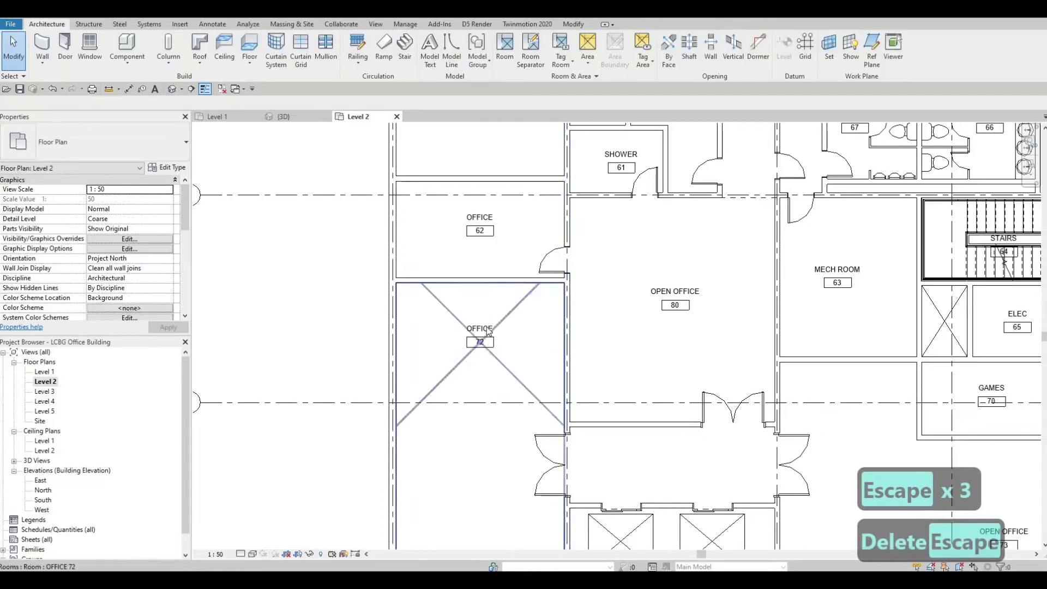
Delete the tag of Office 72 and the room itself.
{"action": "left_click", "coordinate": [480, 342]}
{"action": "key", "text": "Delete"}
{"action": "left_click", "coordinate": [482, 345]}
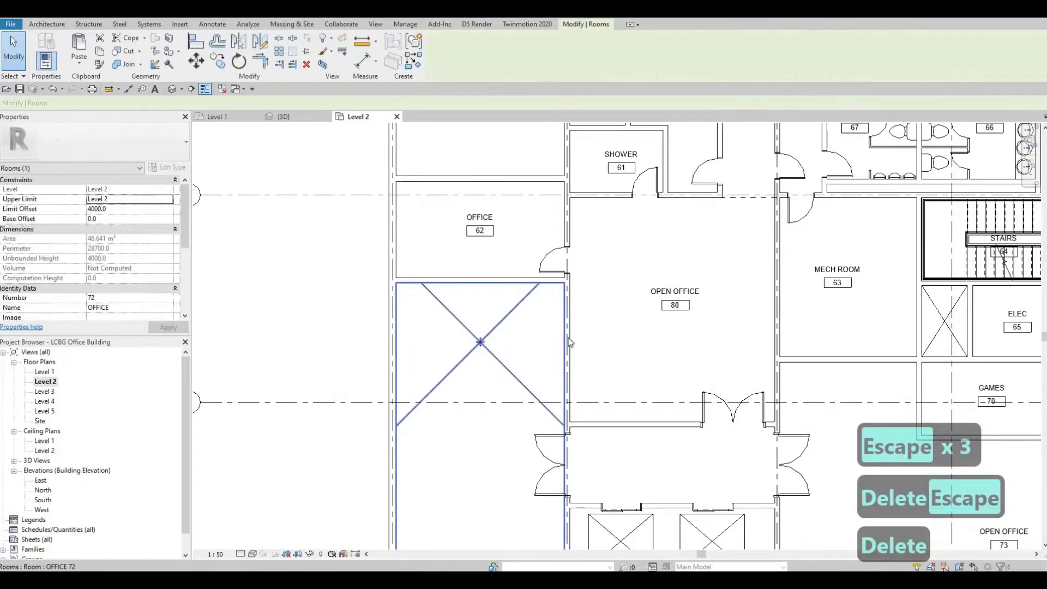
{"action": "key", "text": "Delete"}
{"action": "key", "text": "Escape"}
{"action": "key", "text": "Escape"}
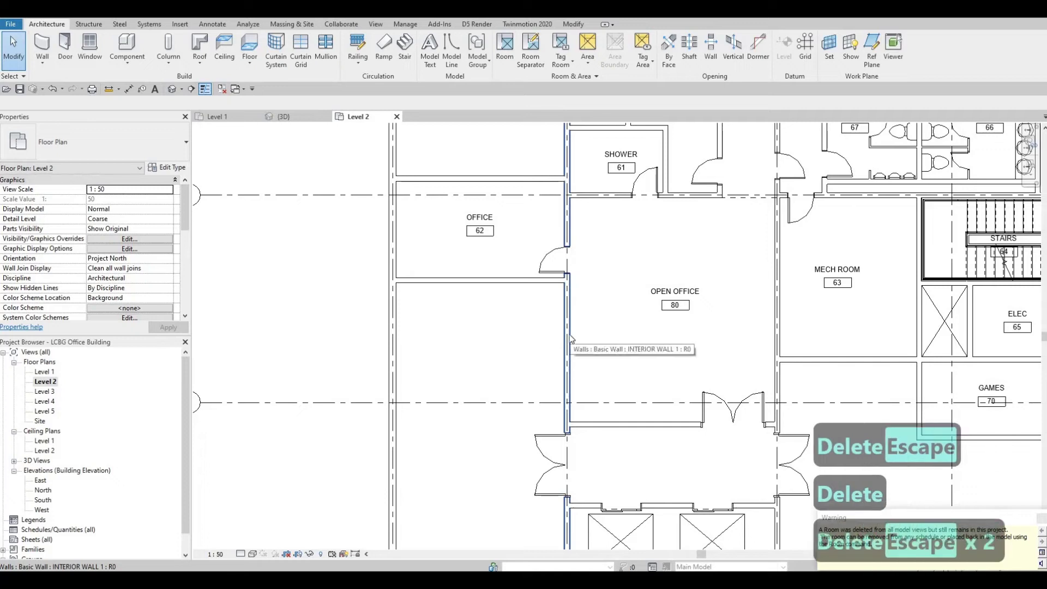
Split the interior wall between the former Office 72 and Open Office 80 about midway along the shared side.
{"action": "key", "text": "s"}
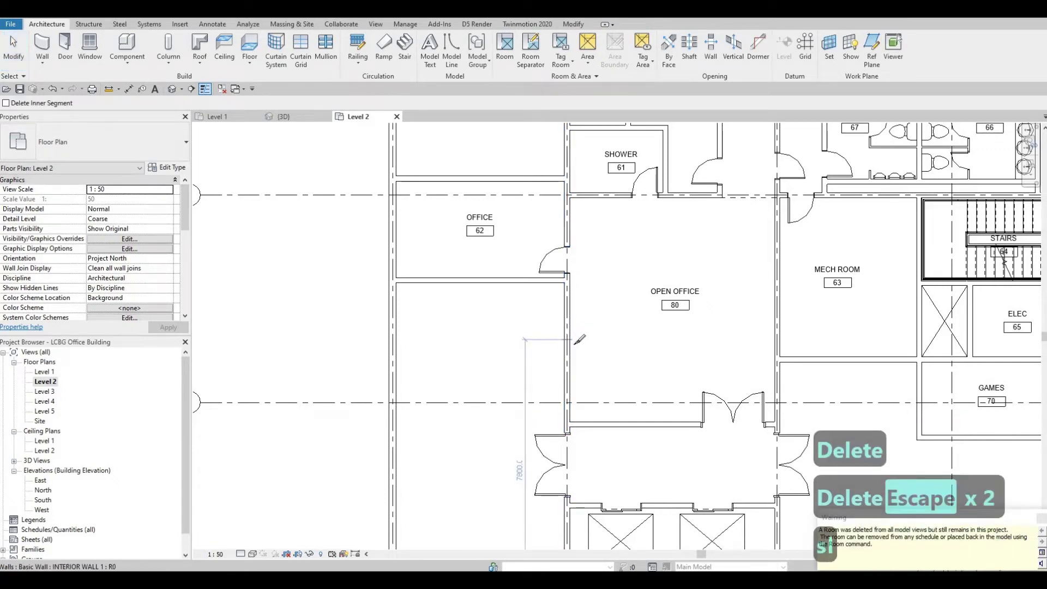
{"action": "key", "text": "l"}
{"action": "key", "text": "Escape"}
{"action": "key", "text": "Escape"}
Trim the lower piece of the split wall to a corner with the lower wall of Open Office 80.
{"action": "left_click", "coordinate": [569, 348]}
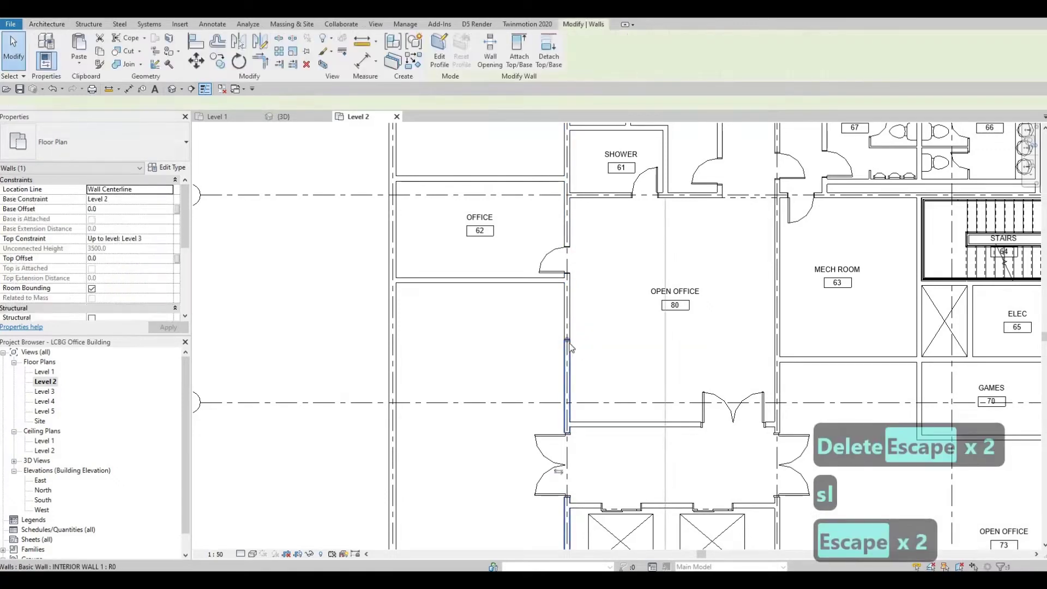
{"action": "scroll", "coordinate": [573, 429], "scroll_direction": "up", "scroll_amount": 3}
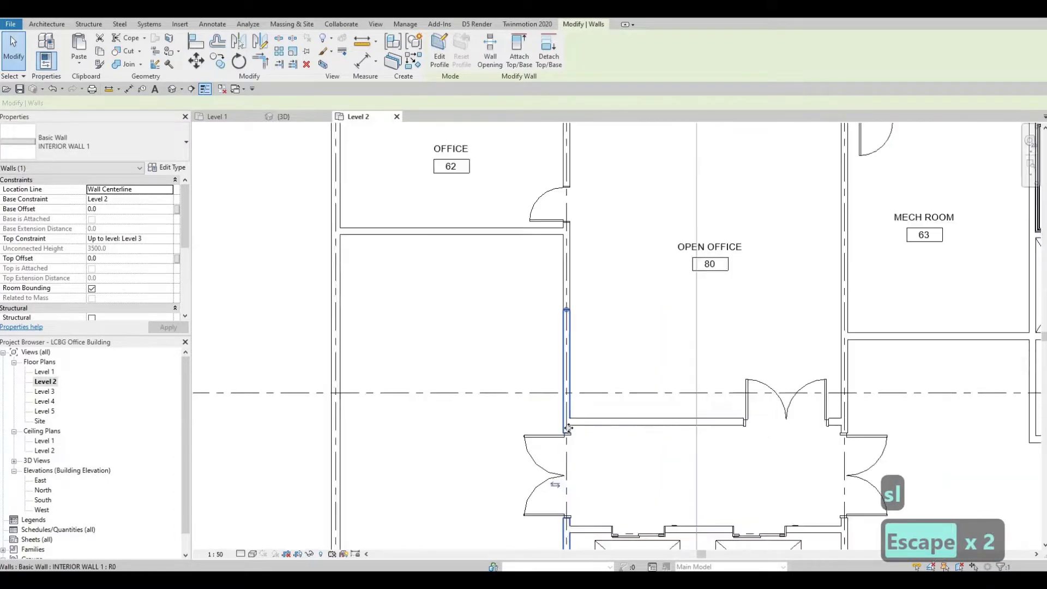
{"action": "key", "text": "t"}
{"action": "key", "text": "r"}
{"action": "scroll", "coordinate": [585, 424], "scroll_direction": "up", "scroll_amount": 2}
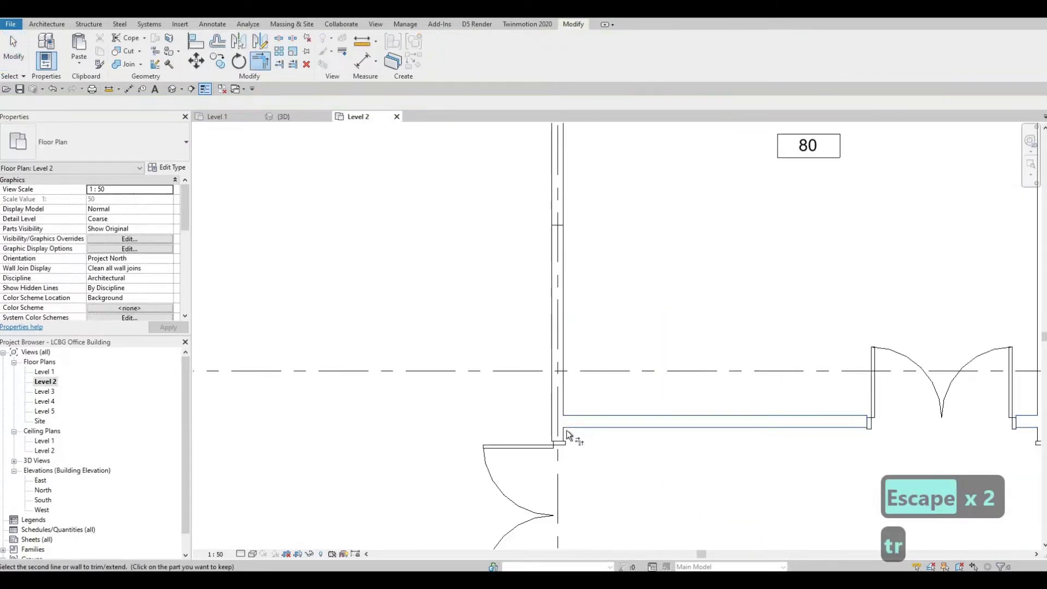
{"action": "left_click", "coordinate": [582, 421]}
{"action": "scroll", "coordinate": [556, 311], "scroll_direction": "down", "scroll_amount": 2}
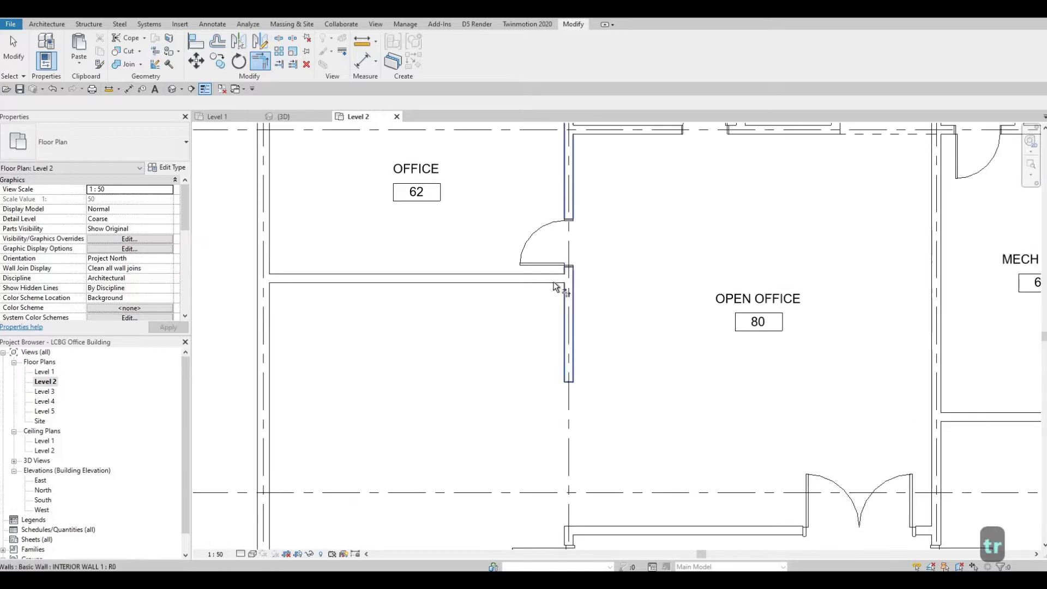
Trim the upper piece of the split wall to a corner with the lower wall of Office 62.
{"action": "left_click", "coordinate": [571, 274]}
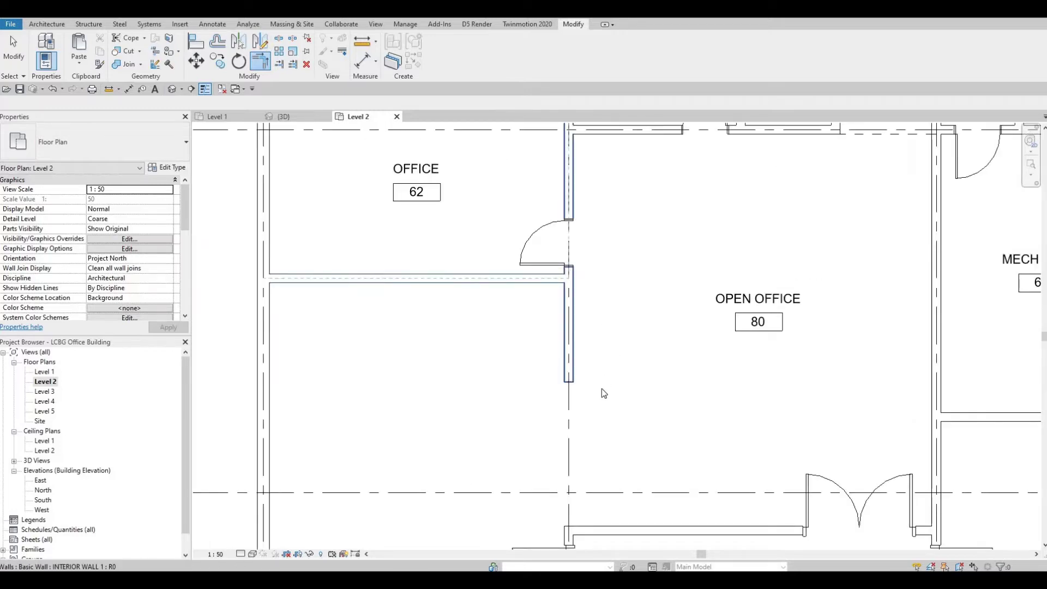
{"action": "key", "text": "Escape"}
{"action": "key", "text": "Escape"}
{"action": "scroll", "coordinate": [726, 294], "scroll_direction": "down", "scroll_amount": 3}
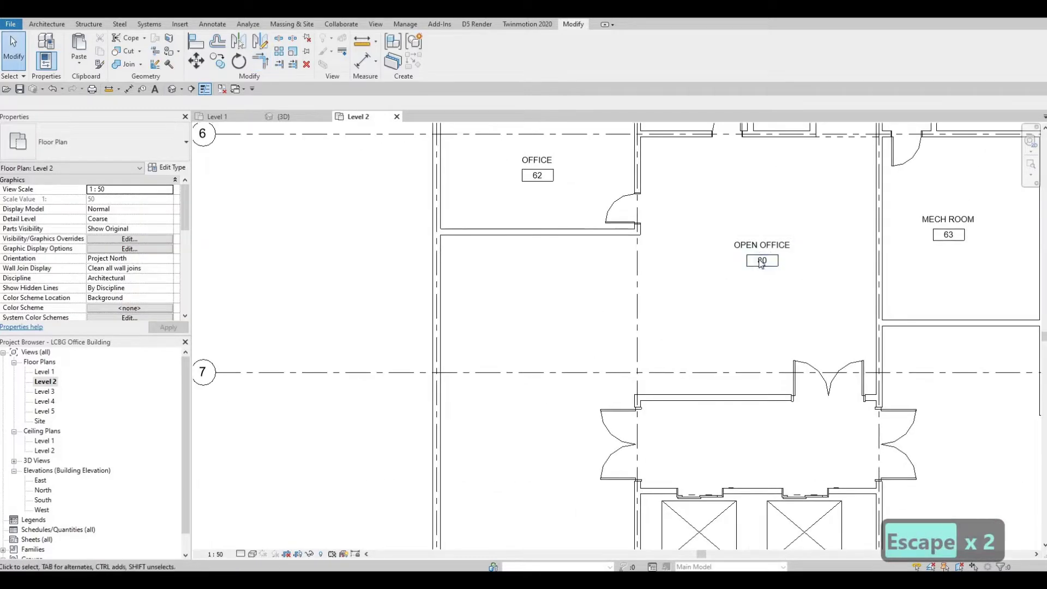
Move the Open Office 80 tag and the room's reference point toward the middle of the enlarged area.
{"action": "left_click", "coordinate": [762, 262]}
{"action": "left_click_drag", "start_coordinate": [662, 326], "coordinate": [677, 306]}
{"action": "key", "text": "Escape"}
{"action": "scroll", "coordinate": [606, 343], "scroll_direction": "down", "scroll_amount": 4}
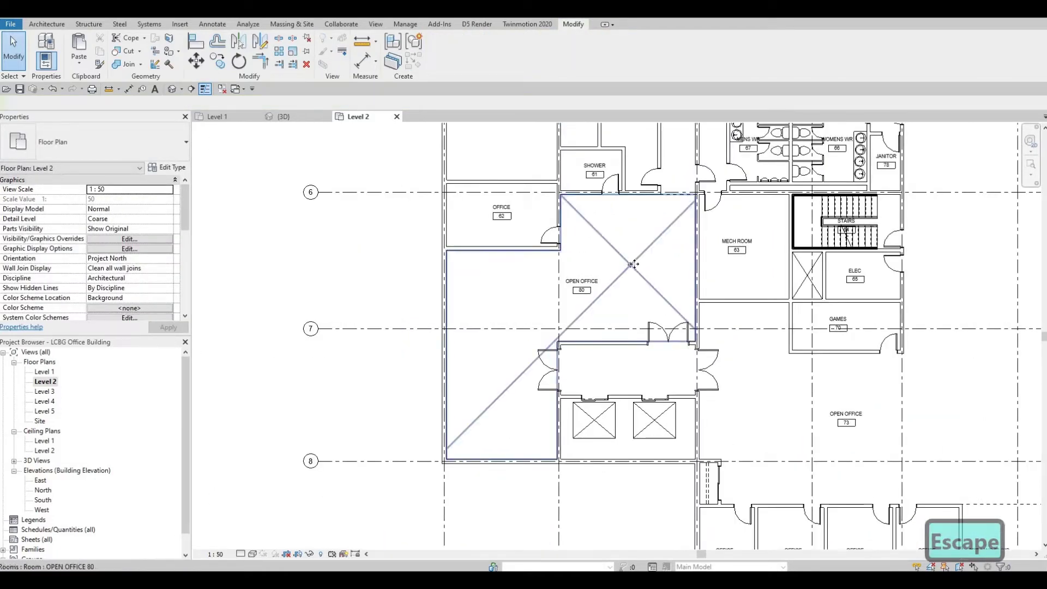
{"action": "left_click", "coordinate": [627, 266]}
{"action": "left_click_drag", "start_coordinate": [576, 301], "coordinate": [576, 301]}
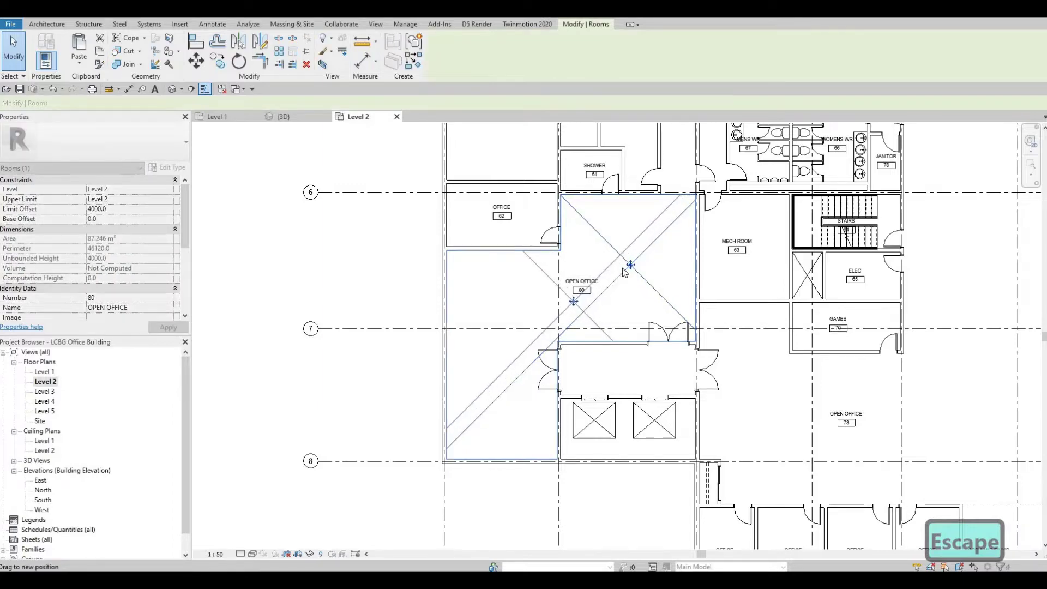
{"action": "key", "text": "Escape"}
{"action": "middle_click_drag", "start_coordinate": [634, 274], "coordinate": [611, 323]}
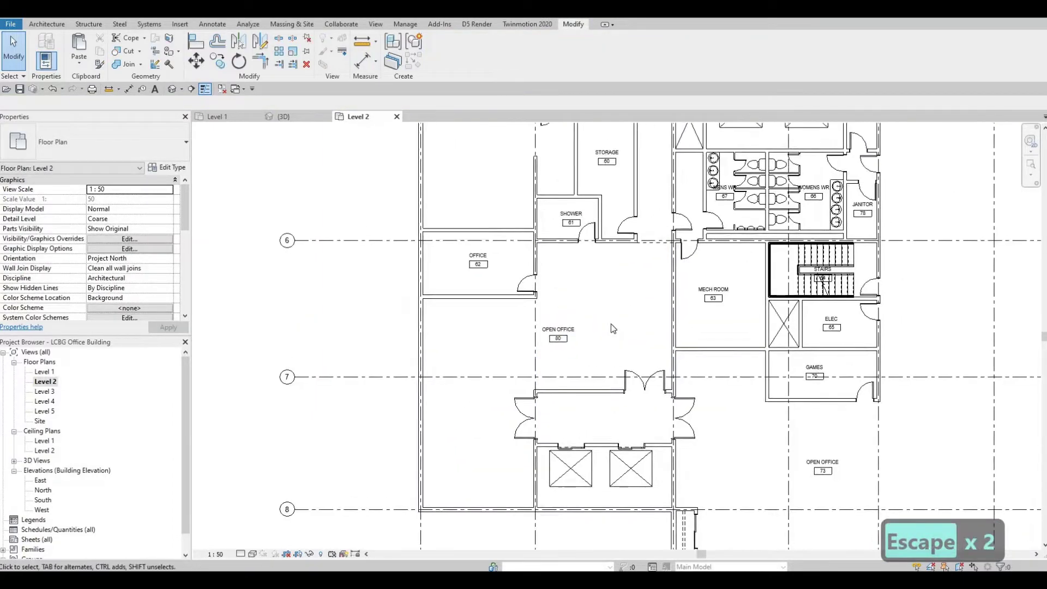
Load the M_Shower Stall-2D family from the Showers folder of the plumbing fixtures library.
{"action": "scroll", "coordinate": [611, 328], "scroll_direction": "down", "scroll_amount": 2}
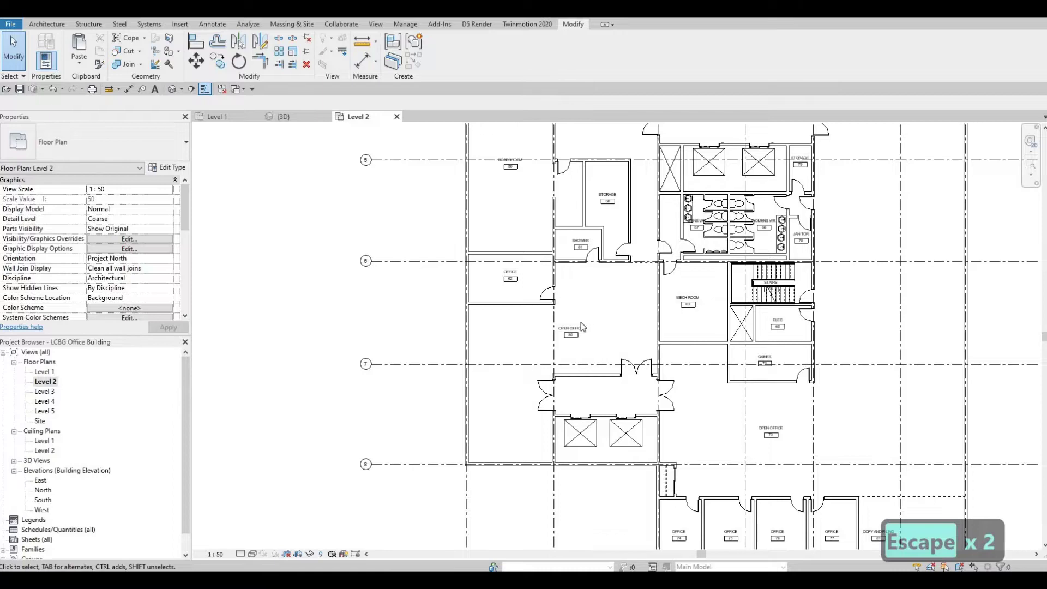
{"action": "scroll", "coordinate": [599, 335], "scroll_direction": "up", "scroll_amount": 2}
{"action": "scroll", "coordinate": [580, 381], "scroll_direction": "down", "scroll_amount": 3}
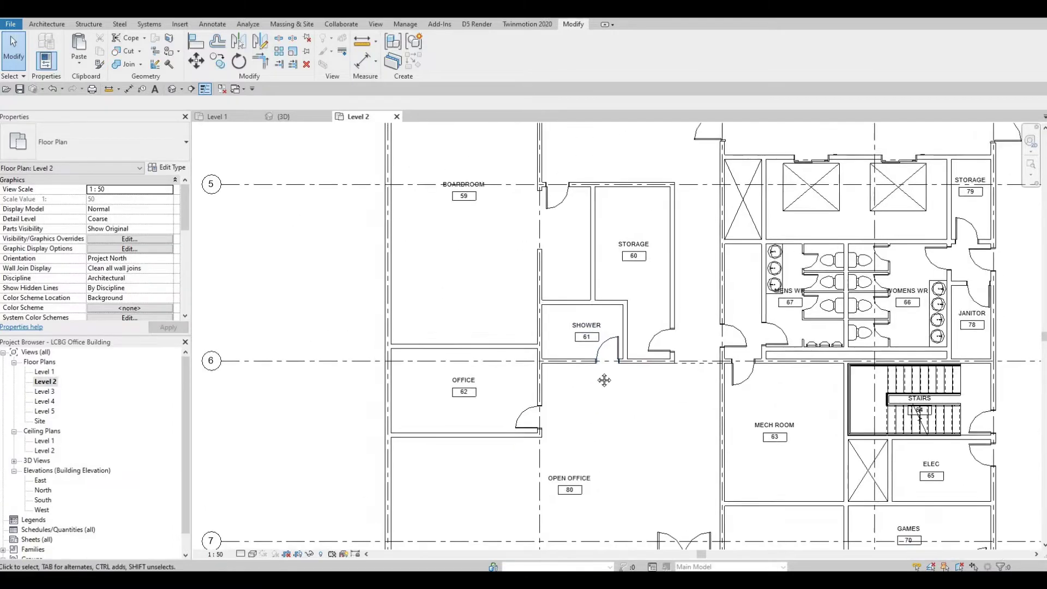
{"action": "scroll", "coordinate": [561, 367], "scroll_direction": "up", "scroll_amount": 2}
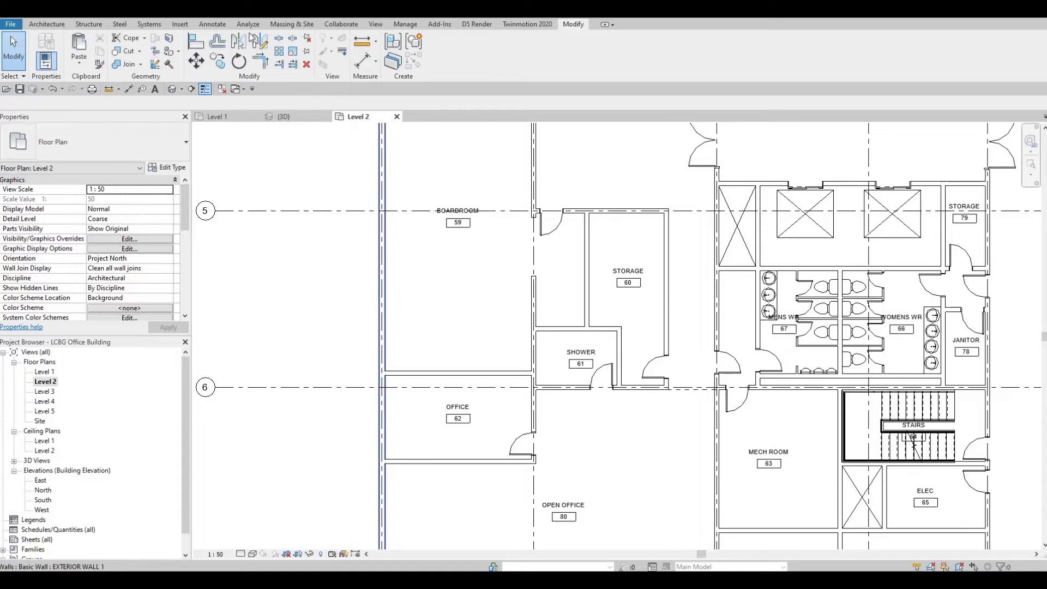
{"action": "left_click", "coordinate": [180, 25]}
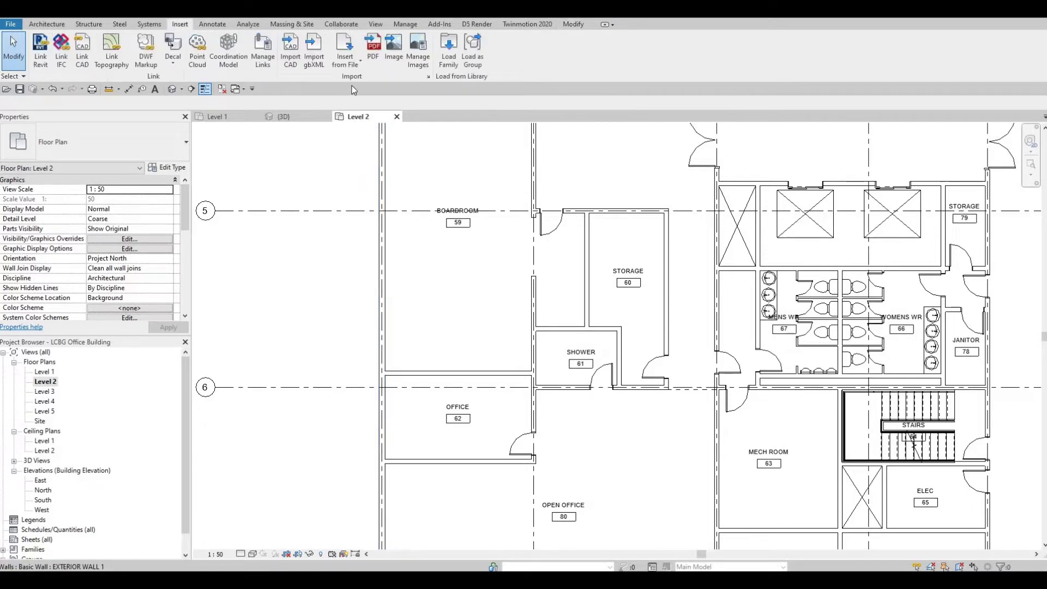
{"action": "left_click", "coordinate": [448, 48]}
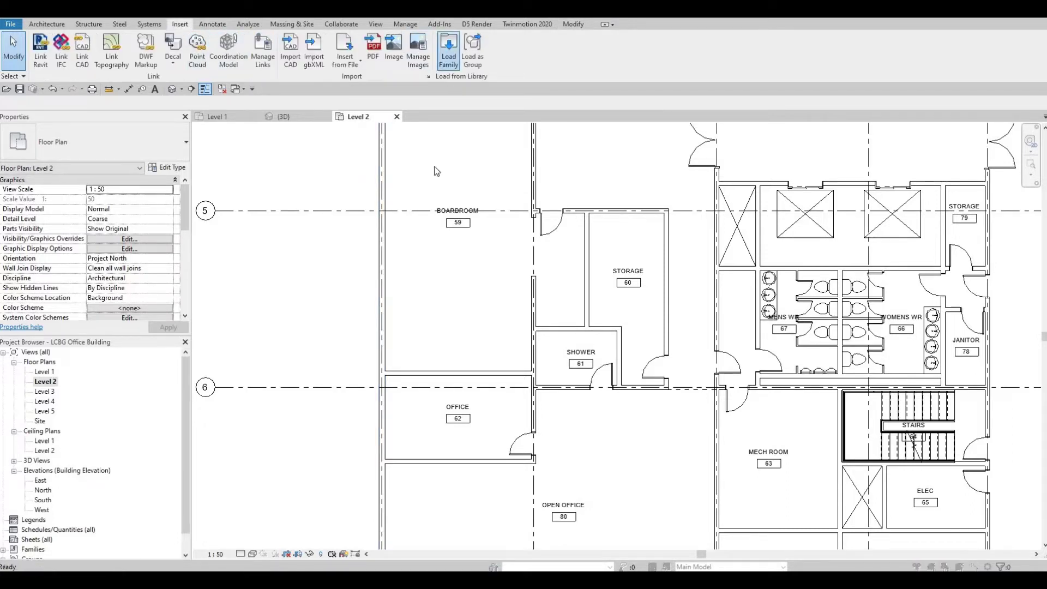
{"action": "left_click", "coordinate": [497, 126]}
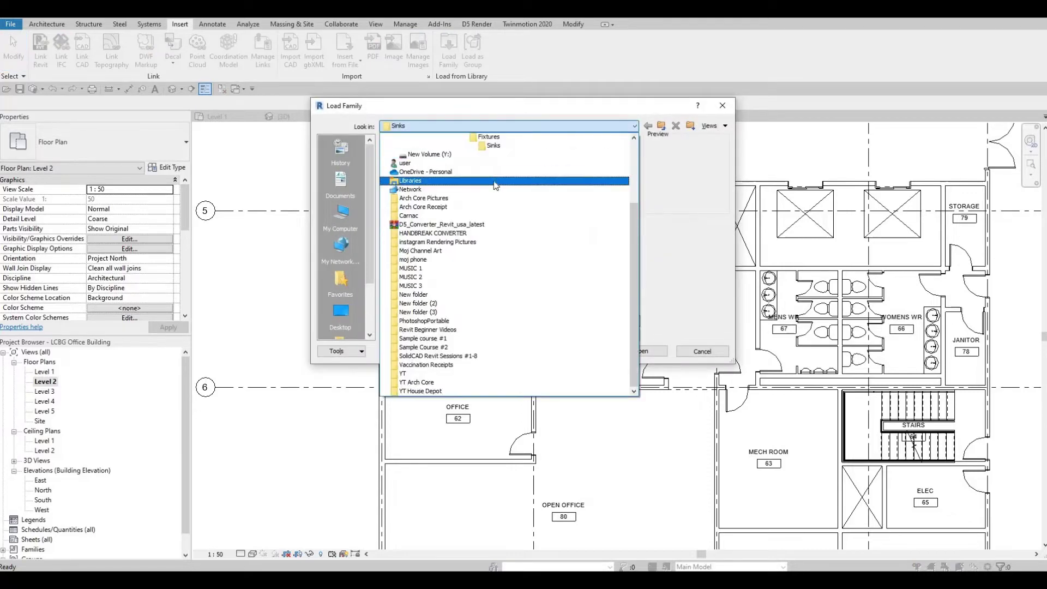
{"action": "scroll", "coordinate": [475, 181], "scroll_direction": "up", "scroll_amount": 5}
{"action": "left_click", "coordinate": [420, 188]}
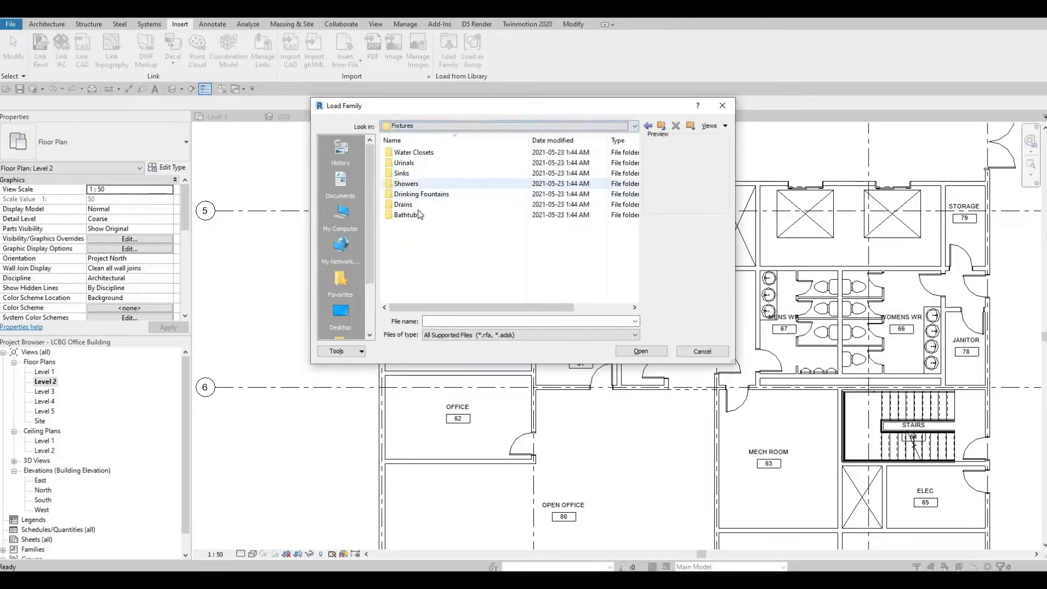
{"action": "left_click", "coordinate": [411, 185]}
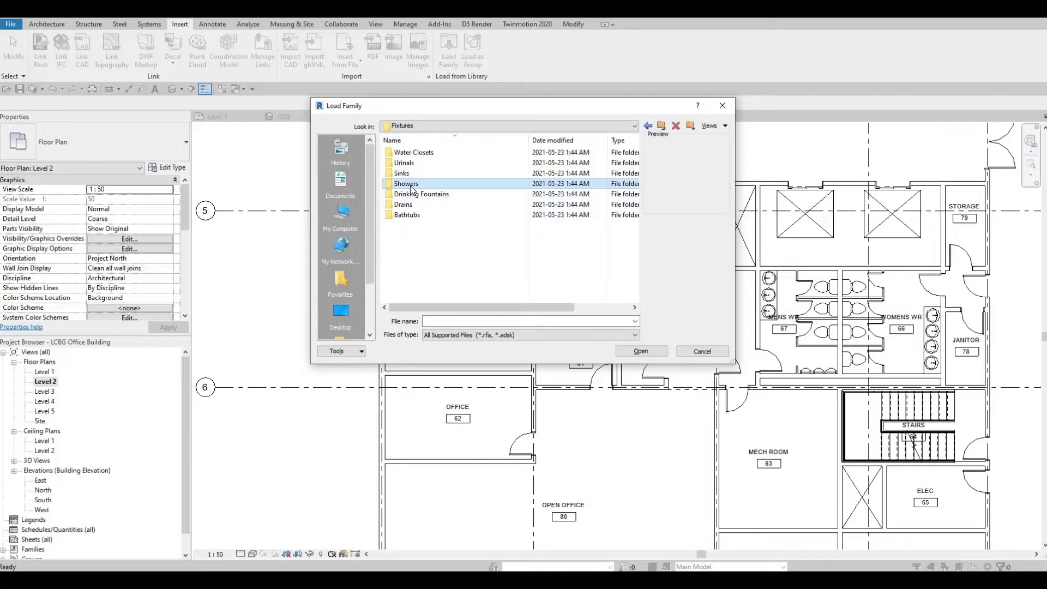
{"action": "double_click", "coordinate": [412, 185]}
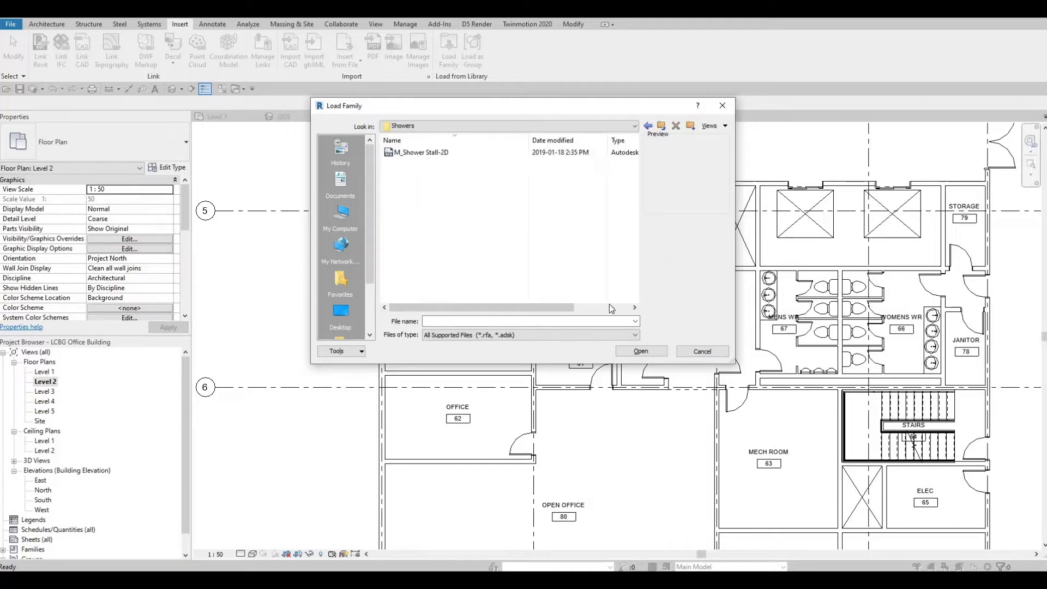
{"action": "left_click", "coordinate": [622, 345]}
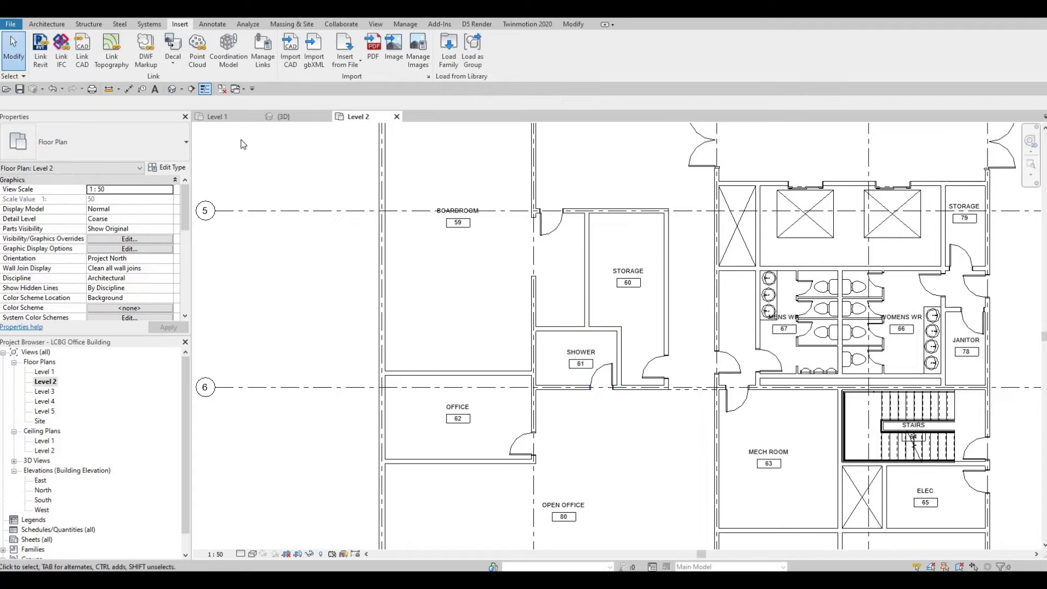
Place an M_Shower Stall-2D component in the upper left corner of Shower 61 on Level 2.
{"action": "key", "text": "c"}
{"action": "key", "text": "m"}
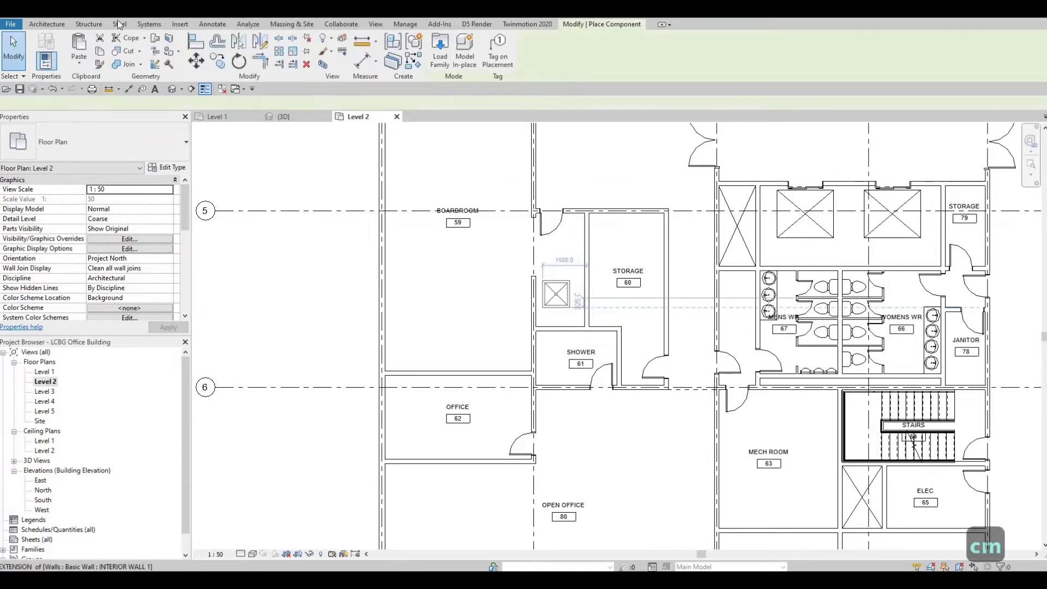
{"action": "left_click", "coordinate": [47, 24]}
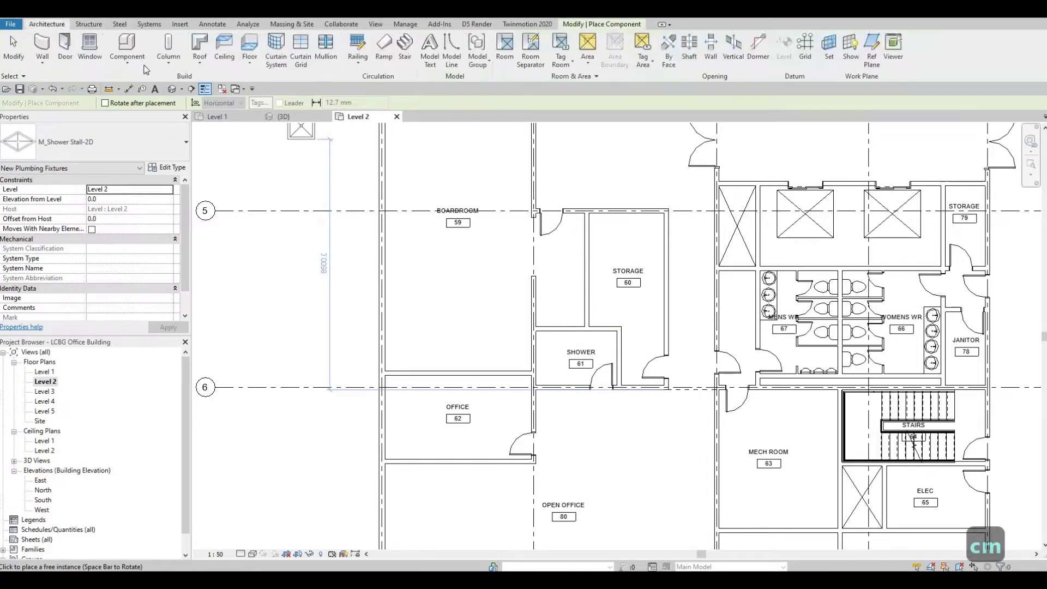
{"action": "scroll", "coordinate": [557, 331], "scroll_direction": "up", "scroll_amount": 2}
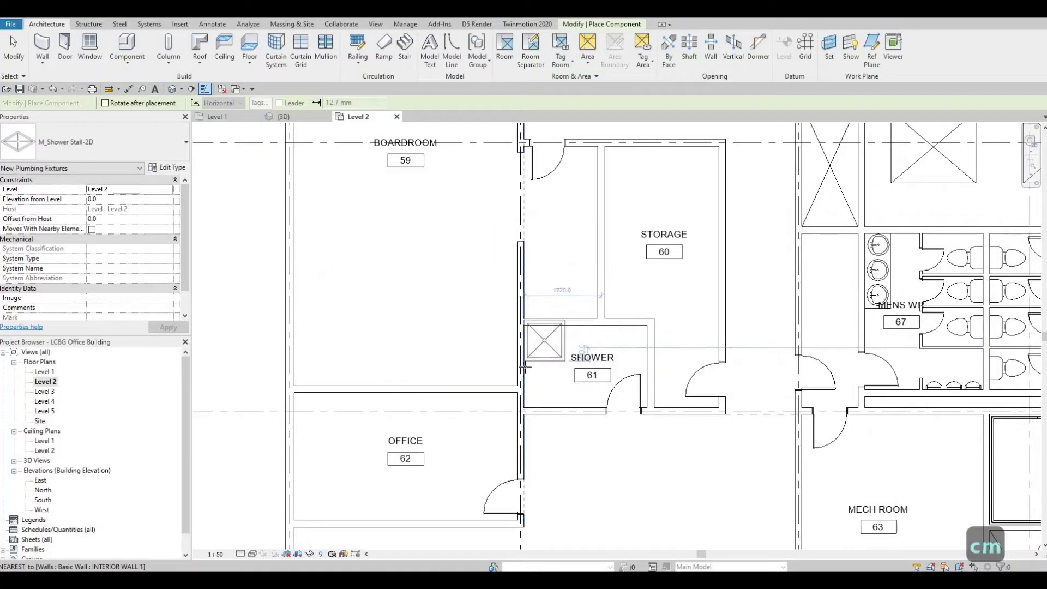
{"action": "left_click", "coordinate": [543, 360]}
{"action": "scroll", "coordinate": [545, 356], "scroll_direction": "up", "scroll_amount": 2}
{"action": "key", "text": "Escape"}
{"action": "key", "text": "Escape"}
{"action": "key", "text": "Escape"}
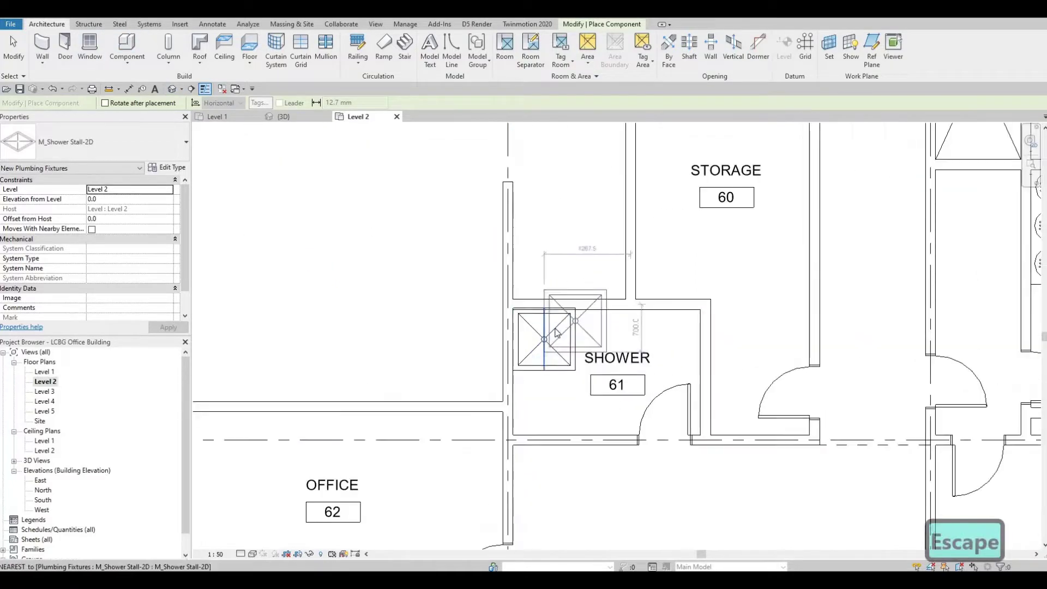
Nudge the placed shower stall slightly downward so it sits against the inside face of Shower 61's upper wall.
{"action": "left_click", "coordinate": [554, 323]}
{"action": "key", "text": "Down"}
{"action": "key", "text": "Down"}
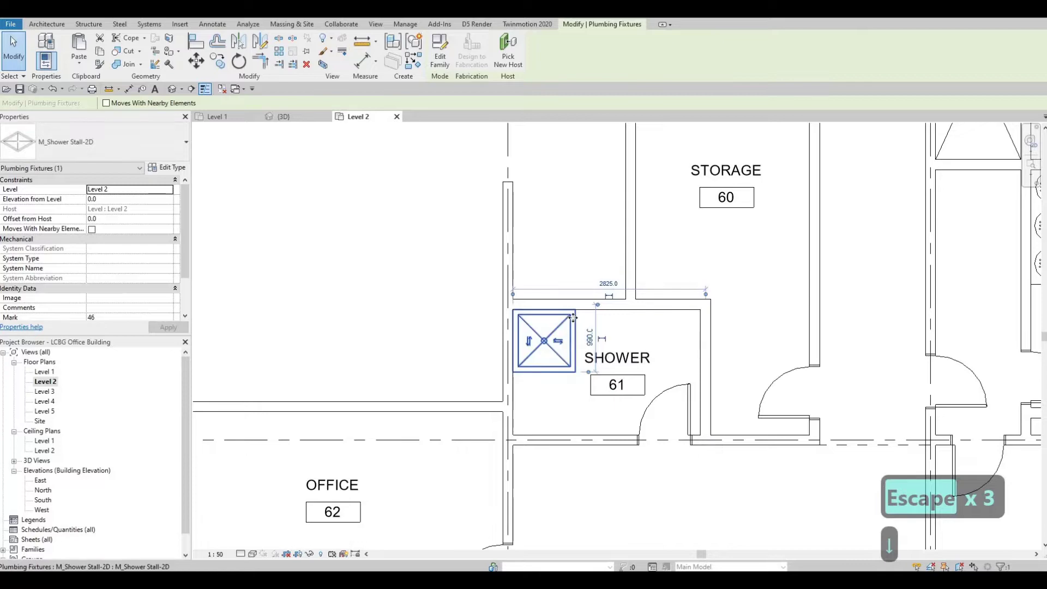
{"action": "scroll", "coordinate": [659, 187], "scroll_direction": "down", "scroll_amount": 1}
{"action": "key", "text": "Escape"}
{"action": "key", "text": "Escape"}
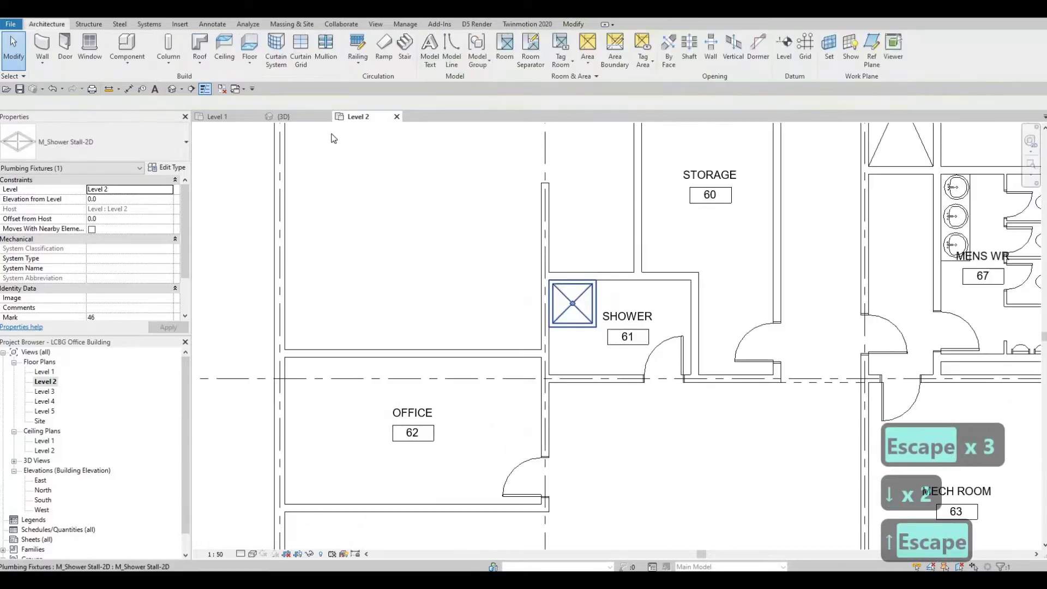
In the Level 1 floor plan, place an M_Shower Stall-2D in the upper left corner of Shower 20.
{"action": "left_click", "coordinate": [217, 117]}
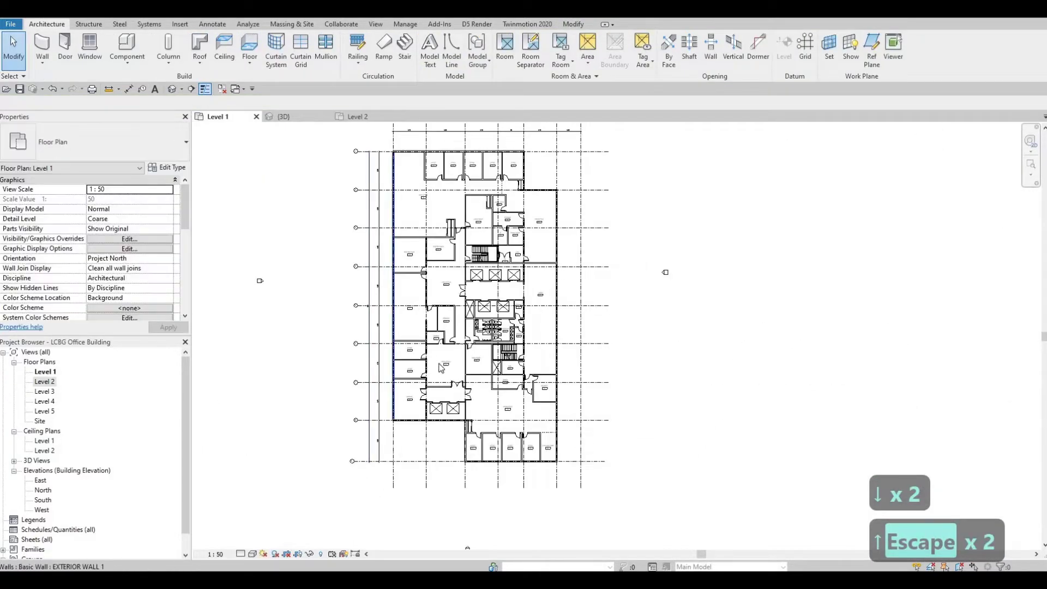
{"action": "scroll", "coordinate": [693, 281], "scroll_direction": "up", "scroll_amount": 4}
{"action": "scroll", "coordinate": [486, 288], "scroll_direction": "up", "scroll_amount": 2}
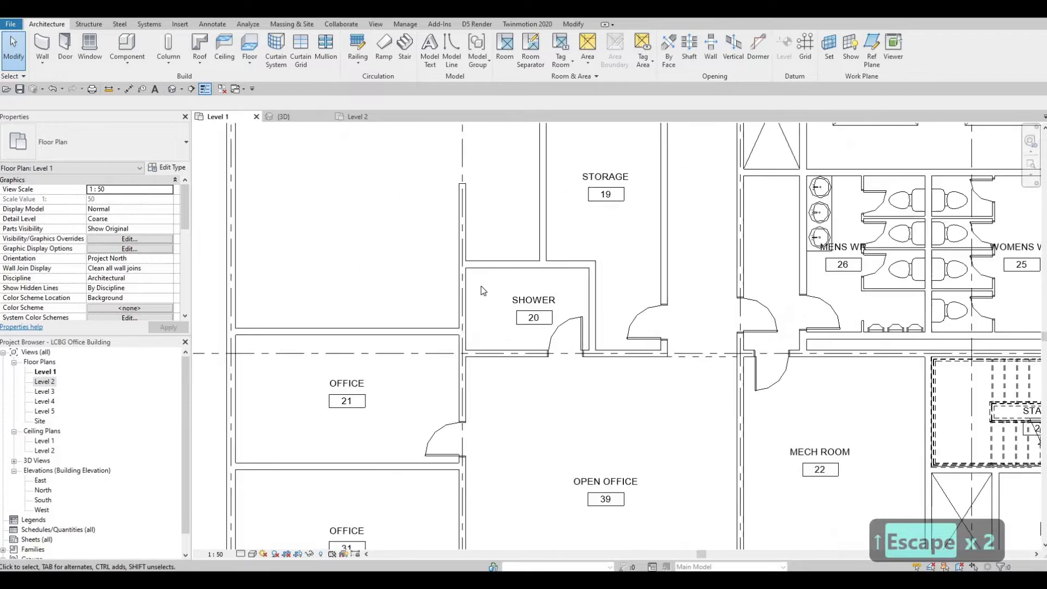
{"action": "key", "text": "c"}
{"action": "key", "text": "m"}
{"action": "scroll", "coordinate": [467, 299], "scroll_direction": "up", "scroll_amount": 1}
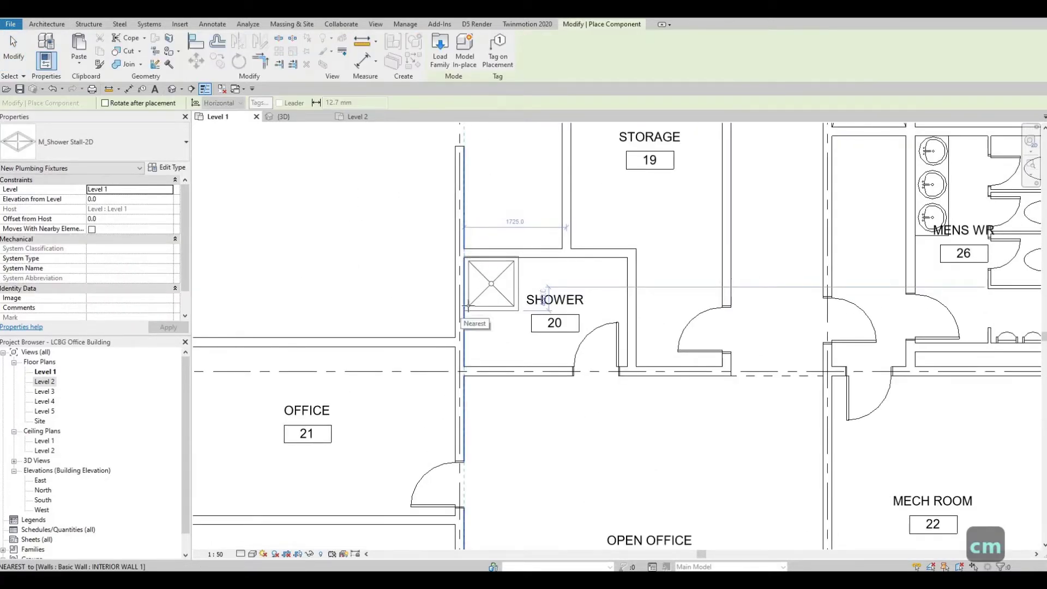
{"action": "key", "text": "space"}
{"action": "key", "text": "space"}
{"action": "key", "text": "space"}
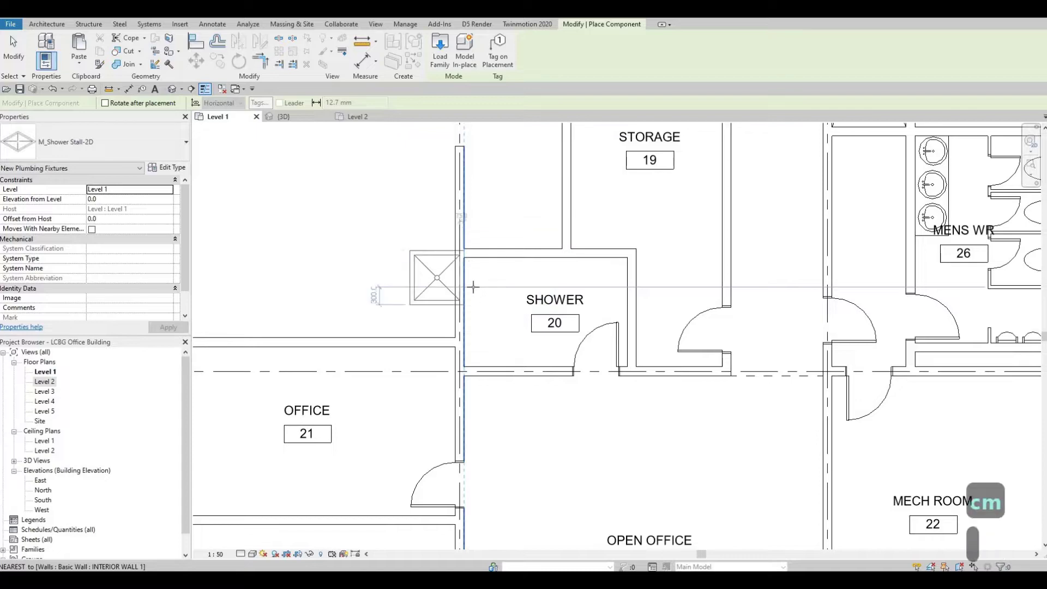
{"action": "left_click", "coordinate": [468, 260]}
{"action": "key", "text": "Escape"}
{"action": "key", "text": "Escape"}
{"action": "scroll", "coordinate": [561, 263], "scroll_direction": "down", "scroll_amount": 1}
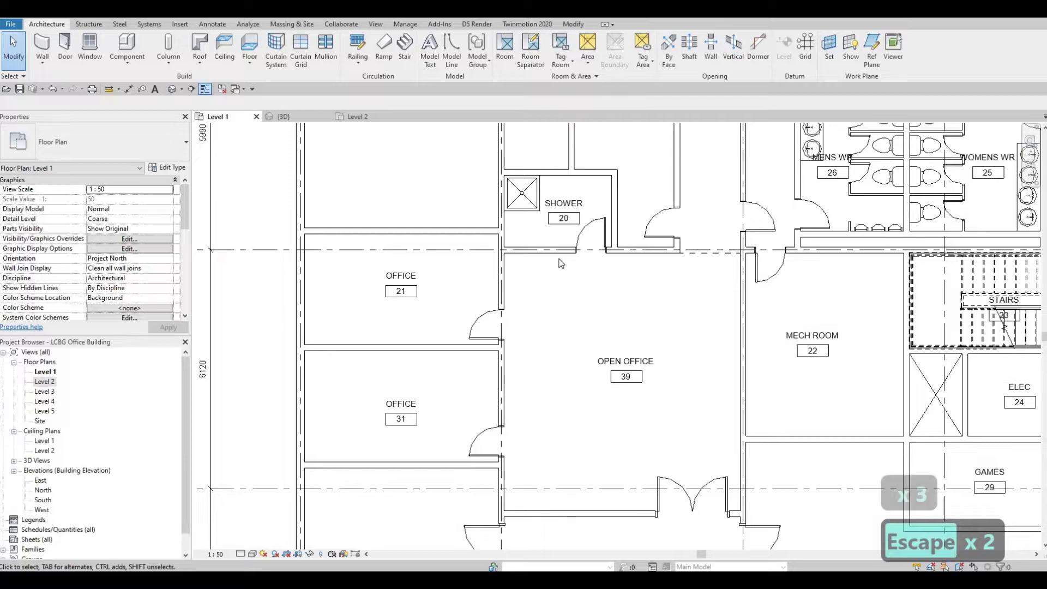
Look over the Level 1 plan, return to Level 2 and examine its layout for areas that still need reworking.
{"action": "scroll", "coordinate": [655, 327], "scroll_direction": "down", "scroll_amount": 2}
{"action": "scroll", "coordinate": [655, 385], "scroll_direction": "up", "scroll_amount": 1}
{"action": "scroll", "coordinate": [655, 384], "scroll_direction": "down", "scroll_amount": 1}
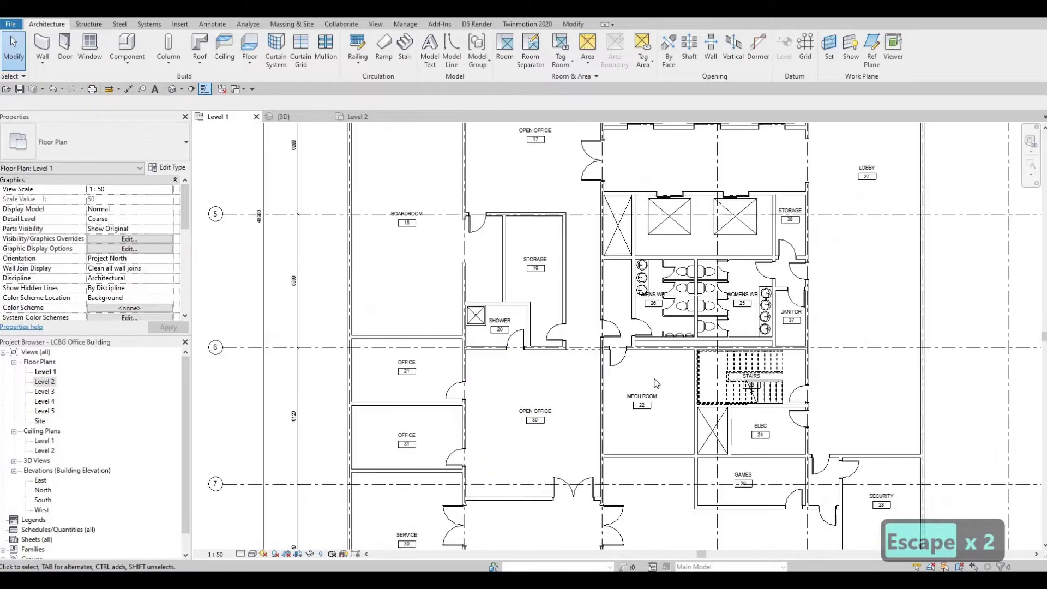
{"action": "scroll", "coordinate": [622, 404], "scroll_direction": "down", "scroll_amount": 2}
{"action": "middle_click_drag", "start_coordinate": [578, 152], "coordinate": [556, 256]}
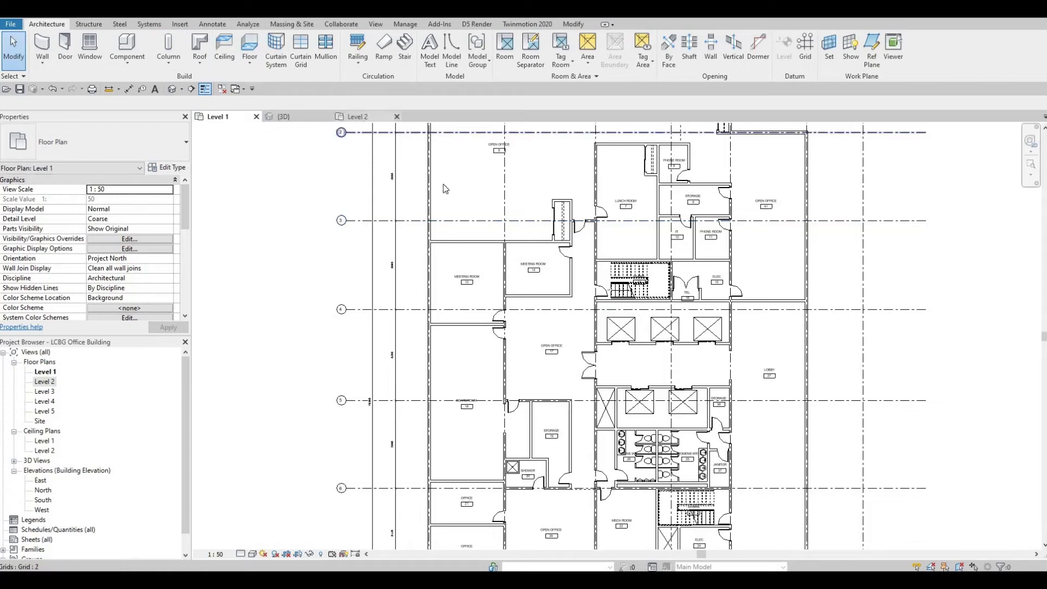
{"action": "scroll", "coordinate": [371, 203], "scroll_direction": "down", "scroll_amount": 4}
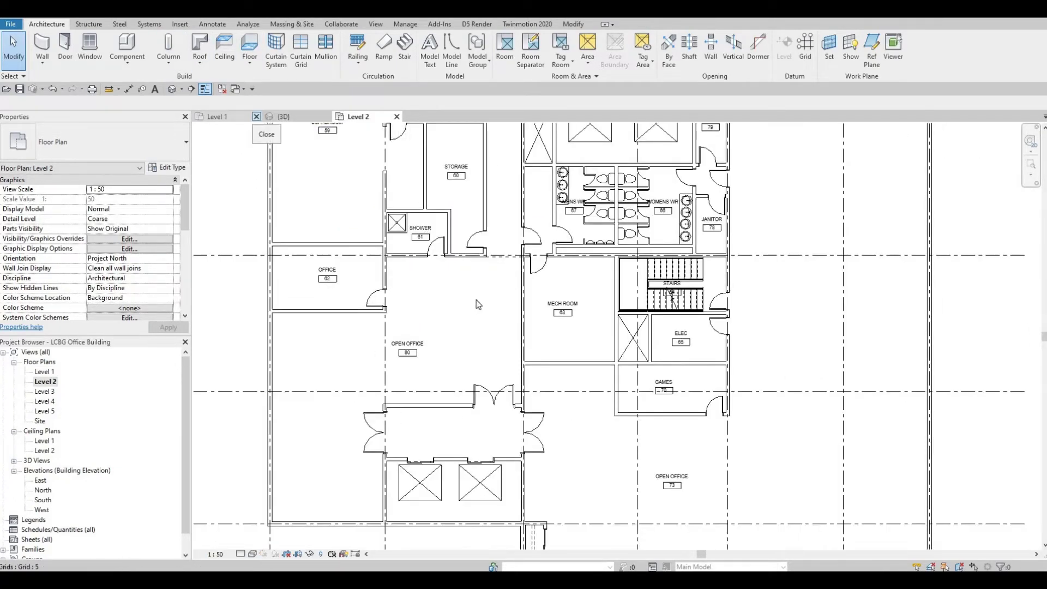
{"action": "key", "text": "Escape"}
{"action": "scroll", "coordinate": [526, 312], "scroll_direction": "down", "scroll_amount": 5}
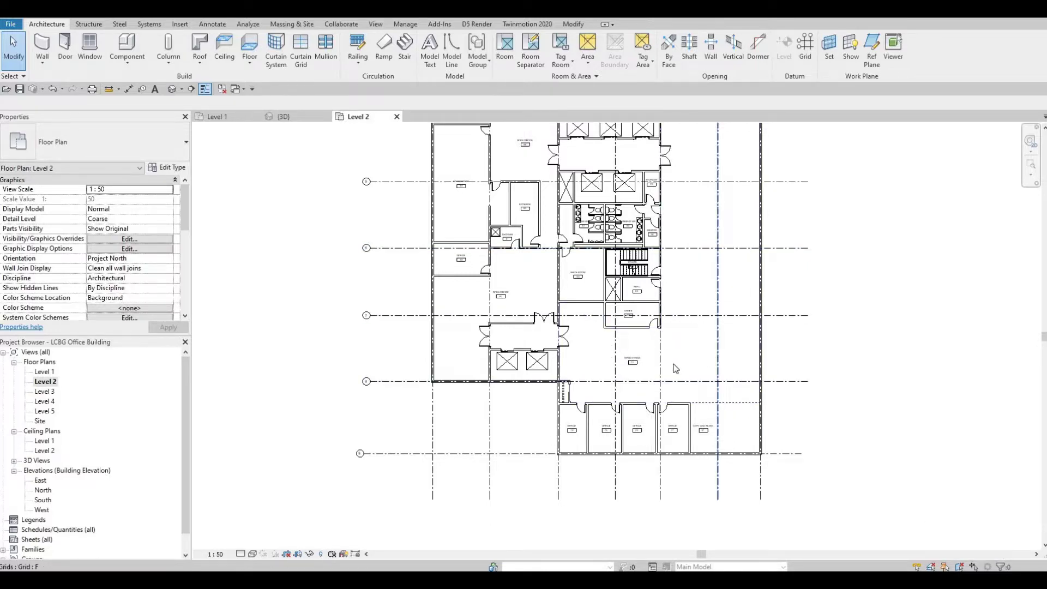
Move the Copy and Filing 81 tag and the room's reference point to the middle of that room.
{"action": "middle_click_drag", "start_coordinate": [663, 407], "coordinate": [637, 358]}
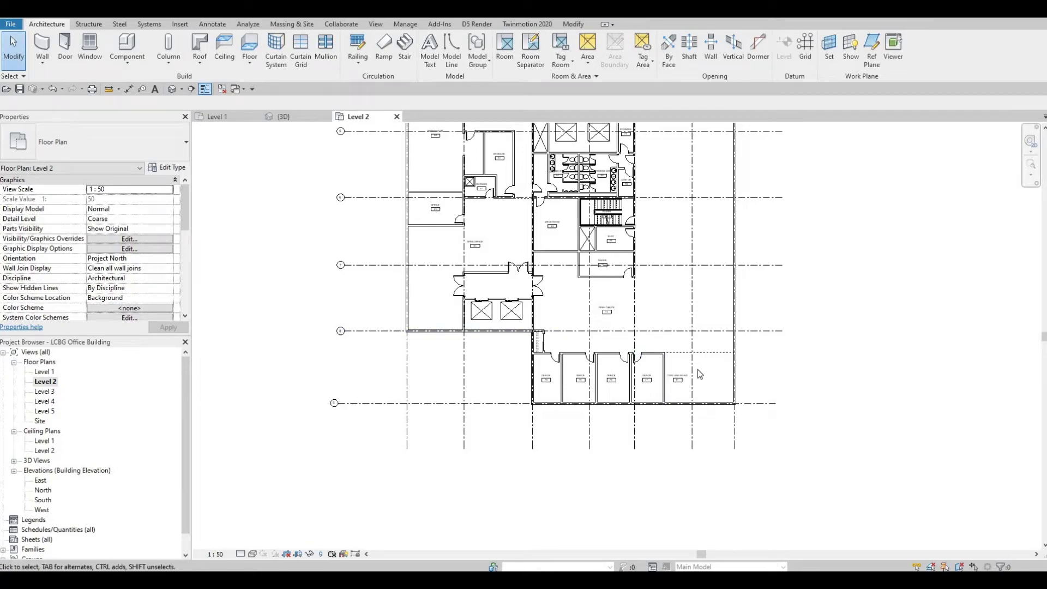
{"action": "scroll", "coordinate": [667, 396], "scroll_direction": "up", "scroll_amount": 4}
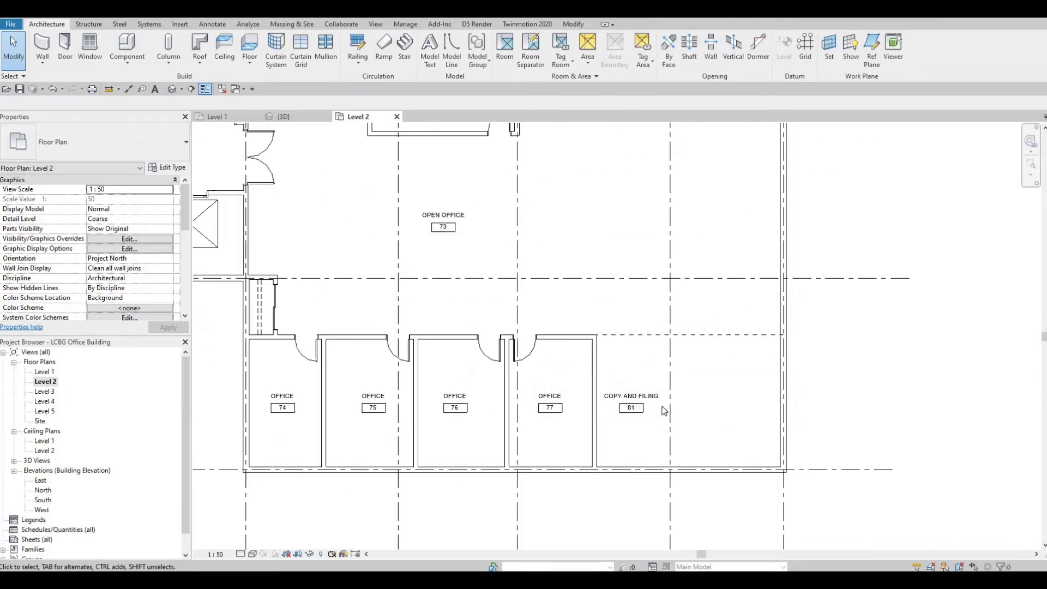
{"action": "scroll", "coordinate": [664, 410], "scroll_direction": "down", "scroll_amount": 2}
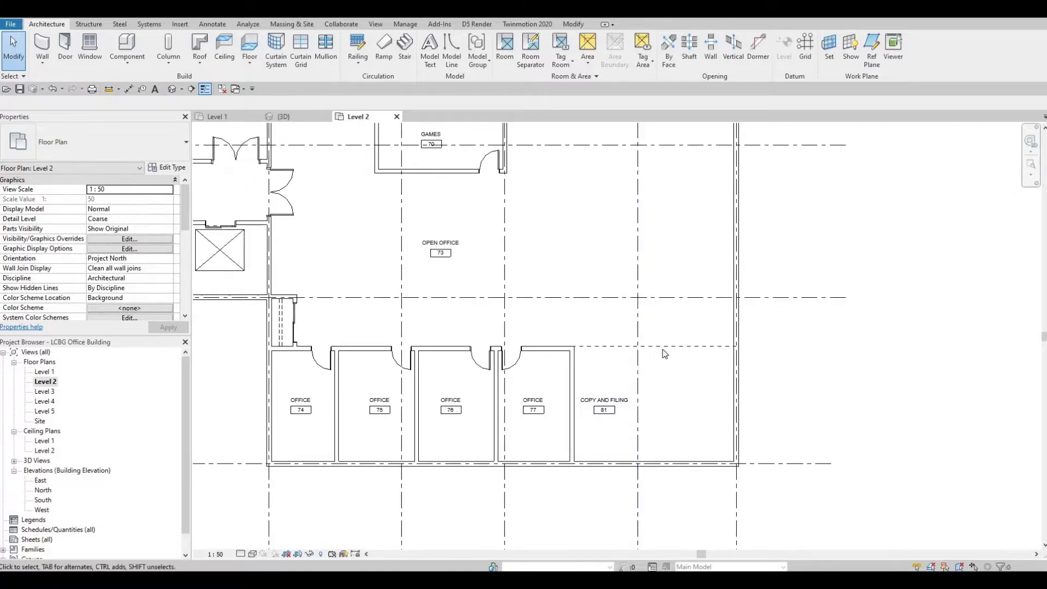
{"action": "left_click", "coordinate": [606, 413]}
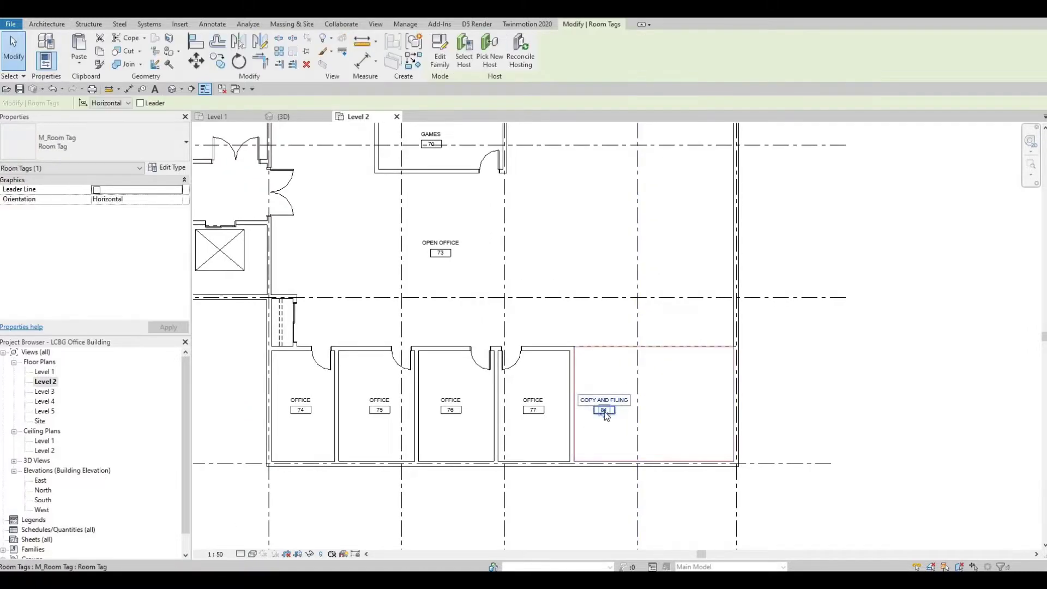
{"action": "left_click_drag", "start_coordinate": [658, 404], "coordinate": [657, 406]}
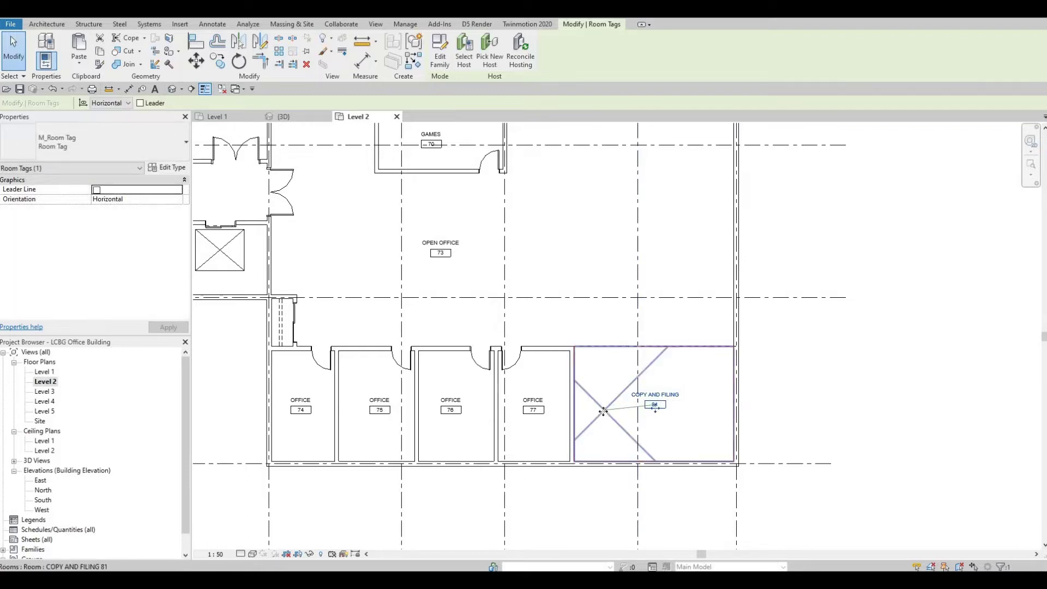
{"action": "left_click", "coordinate": [658, 404]}
{"action": "left_click_drag", "start_coordinate": [656, 400], "coordinate": [652, 403]}
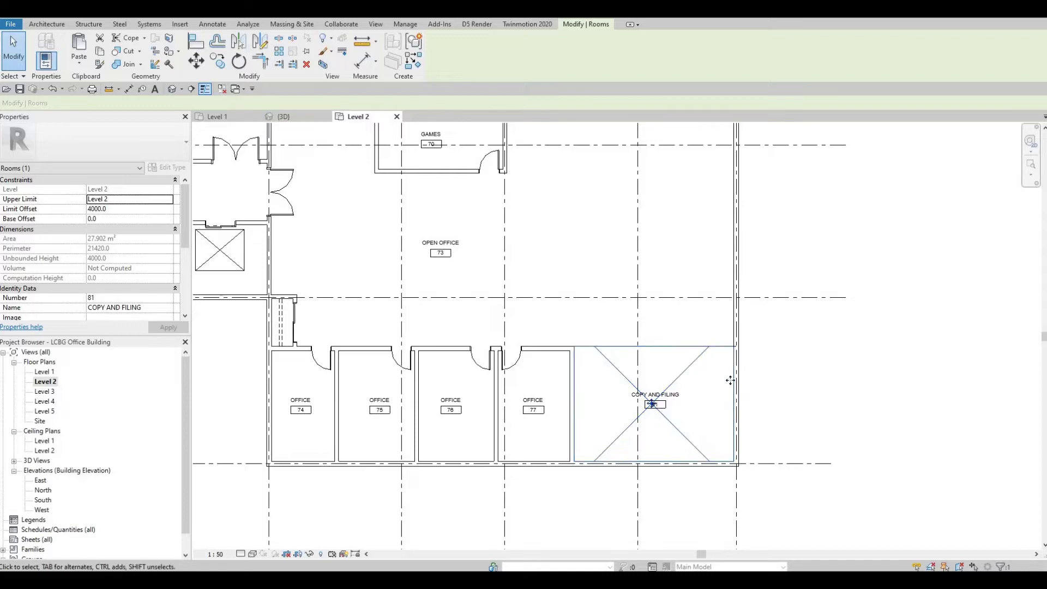
{"action": "middle_click_drag", "start_coordinate": [615, 411], "coordinate": [609, 443]}
{"action": "key", "text": "Escape"}
Draw a wall like the lower Games 70 wall (INTERIOR WALL 1) along grid 4 from the right exterior wall to grid F.
{"action": "middle_click_drag", "start_coordinate": [682, 280], "coordinate": [694, 390]}
{"action": "scroll", "coordinate": [704, 399], "scroll_direction": "down", "scroll_amount": 2}
{"action": "scroll", "coordinate": [695, 395], "scroll_direction": "down", "scroll_amount": 1}
{"action": "key", "text": "F1"}
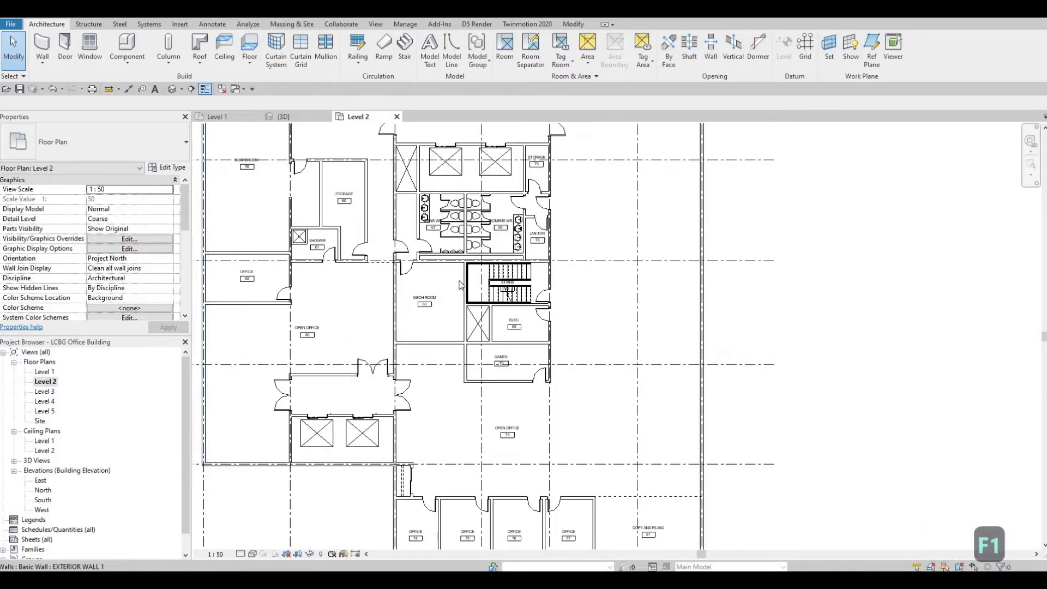
{"action": "scroll", "coordinate": [521, 395], "scroll_direction": "up", "scroll_amount": 1}
{"action": "key", "text": "Escape"}
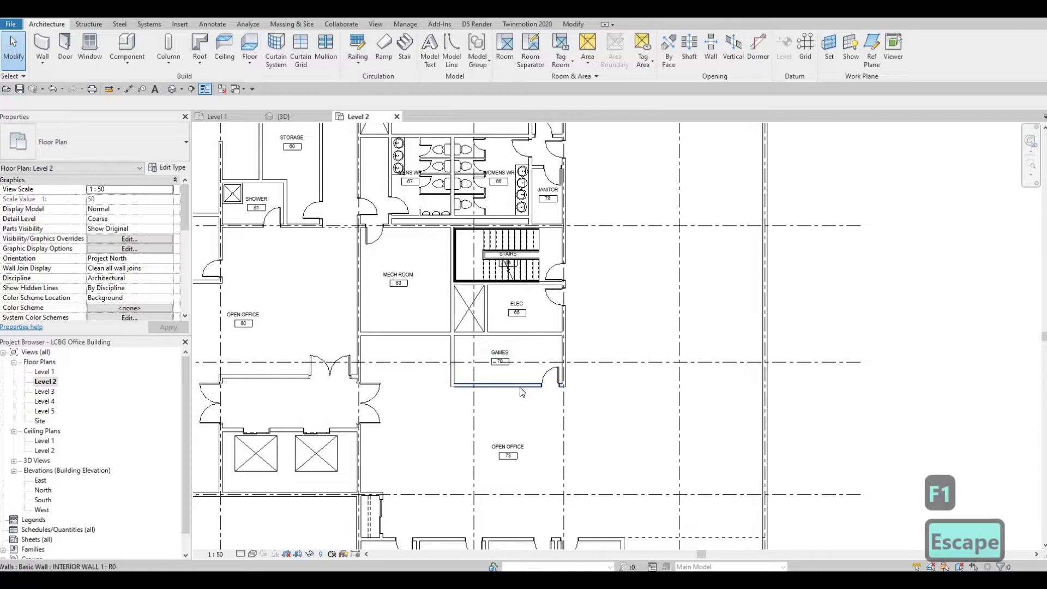
{"action": "left_click", "coordinate": [522, 392]}
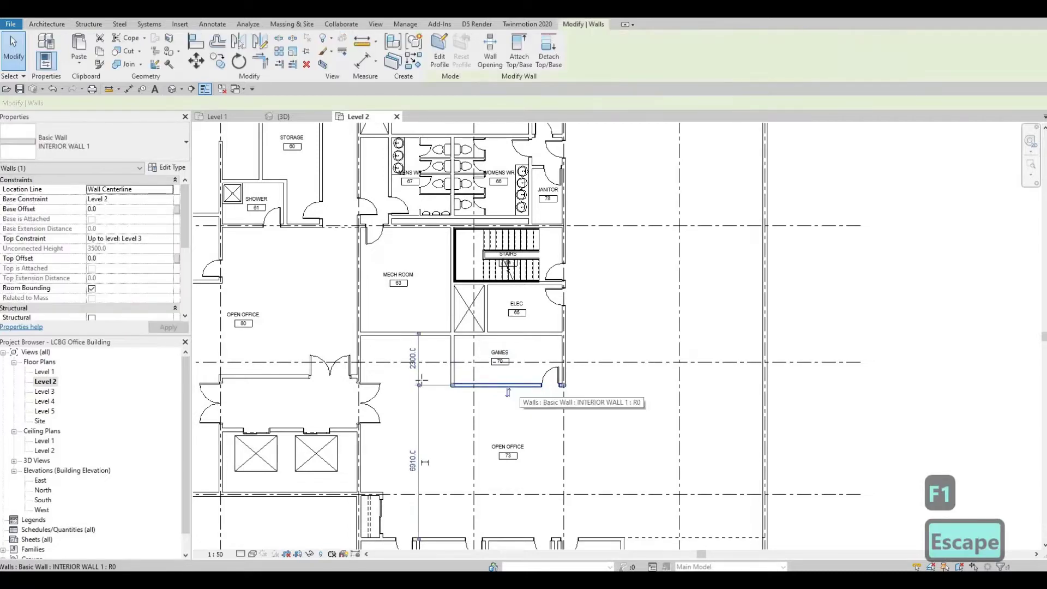
{"action": "key", "text": "c"}
{"action": "key", "text": "s"}
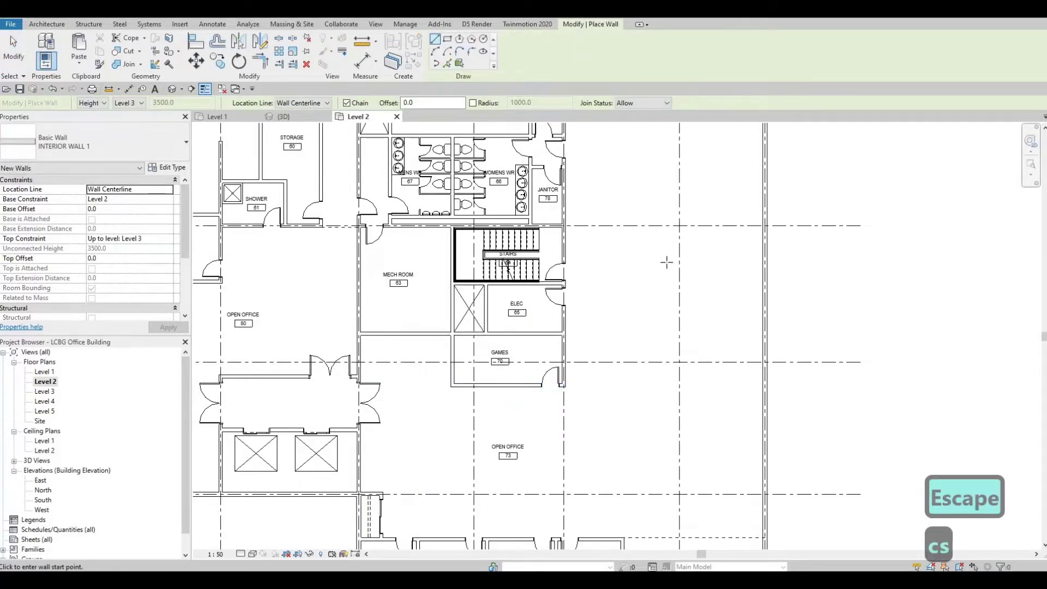
{"action": "middle_click_drag", "start_coordinate": [650, 240], "coordinate": [649, 260]}
{"action": "scroll", "coordinate": [660, 272], "scroll_direction": "down", "scroll_amount": 2}
{"action": "middle_click_drag", "start_coordinate": [638, 316], "coordinate": [647, 369]}
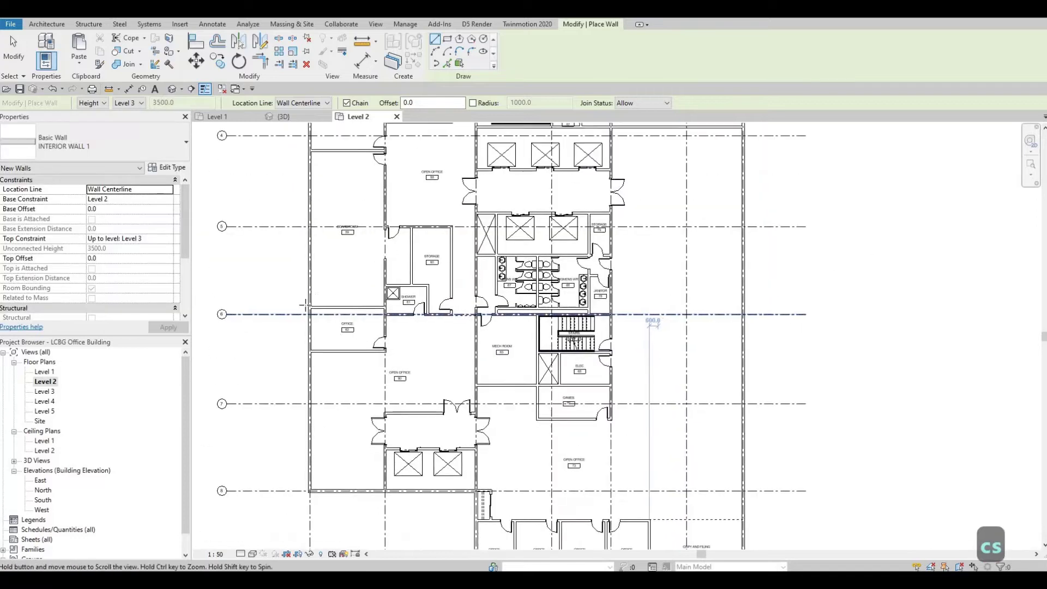
{"action": "middle_click_drag", "start_coordinate": [371, 425], "coordinate": [373, 466]}
{"action": "scroll", "coordinate": [373, 466], "scroll_direction": "up", "scroll_amount": 1}
{"action": "middle_click_drag", "start_coordinate": [375, 288], "coordinate": [376, 419]}
{"action": "scroll", "coordinate": [376, 419], "scroll_direction": "down", "scroll_amount": 1}
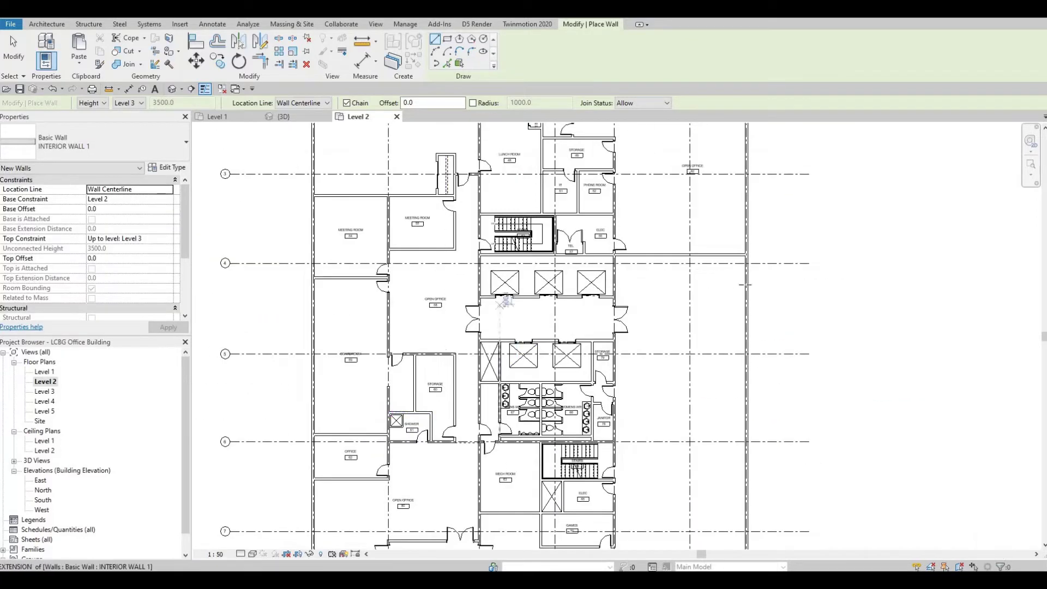
{"action": "scroll", "coordinate": [712, 264], "scroll_direction": "up", "scroll_amount": 4}
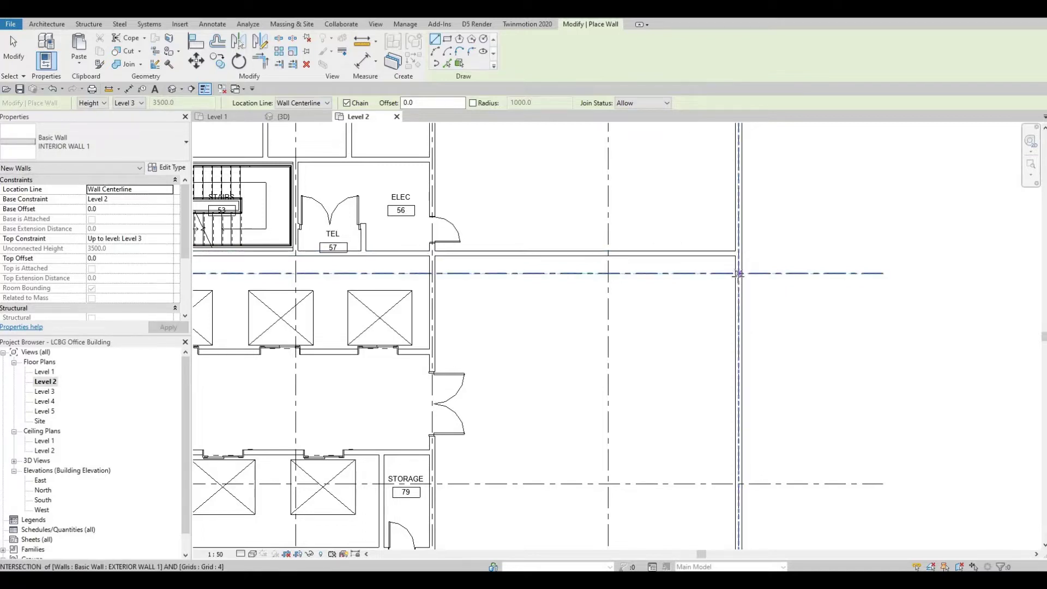
{"action": "left_click", "coordinate": [739, 273]}
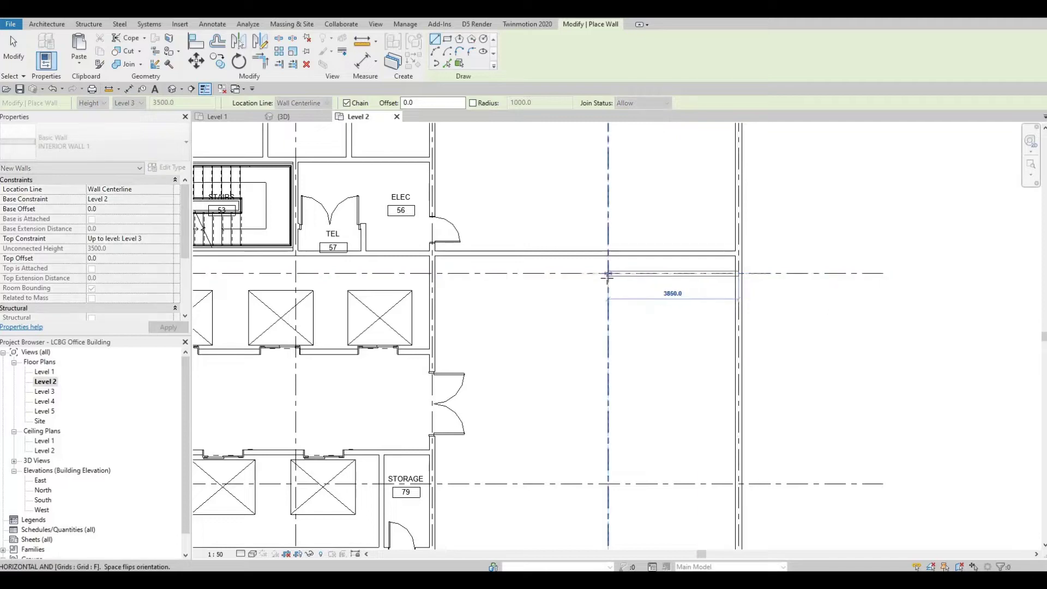
Continue the INTERIOR WALL 1 run from grid 4 down grid F to grid 7, then across to the right exterior wall.
{"action": "scroll", "coordinate": [618, 287], "scroll_direction": "down", "scroll_amount": 6}
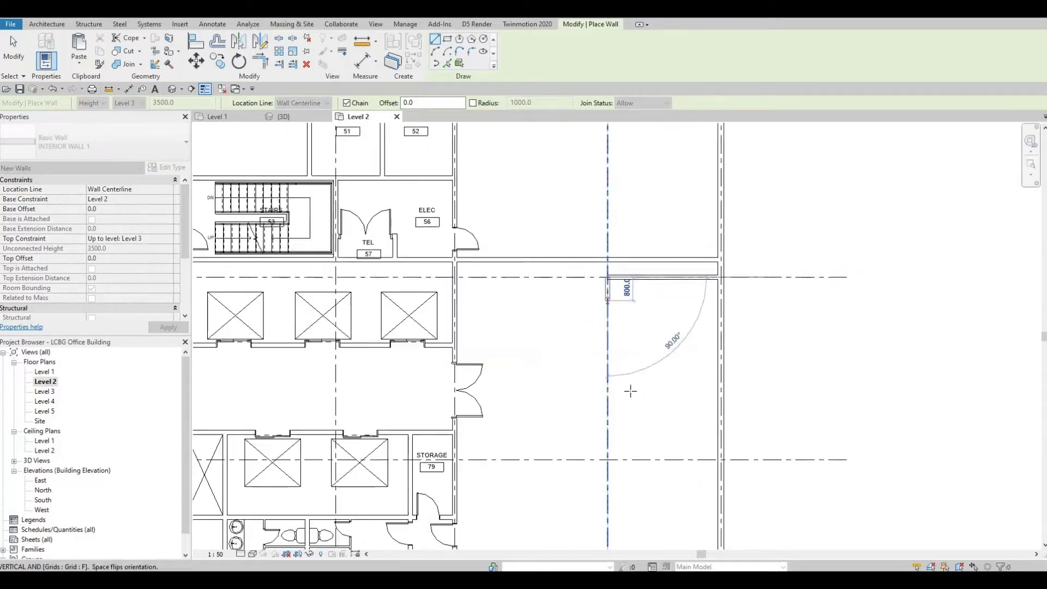
{"action": "scroll", "coordinate": [624, 188], "scroll_direction": "up", "scroll_amount": 5}
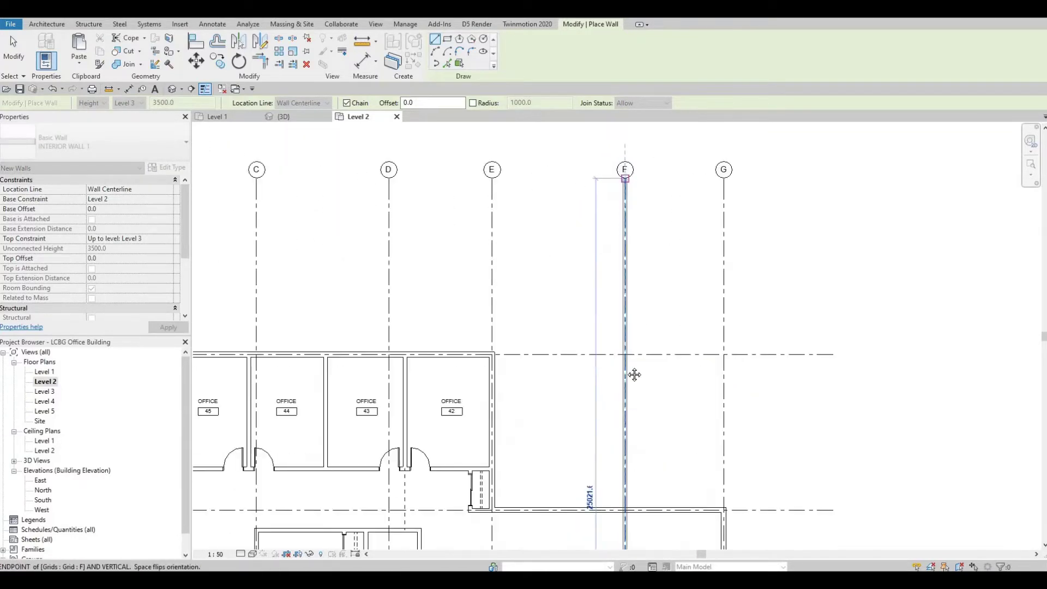
{"action": "scroll", "coordinate": [678, 269], "scroll_direction": "down", "scroll_amount": 5}
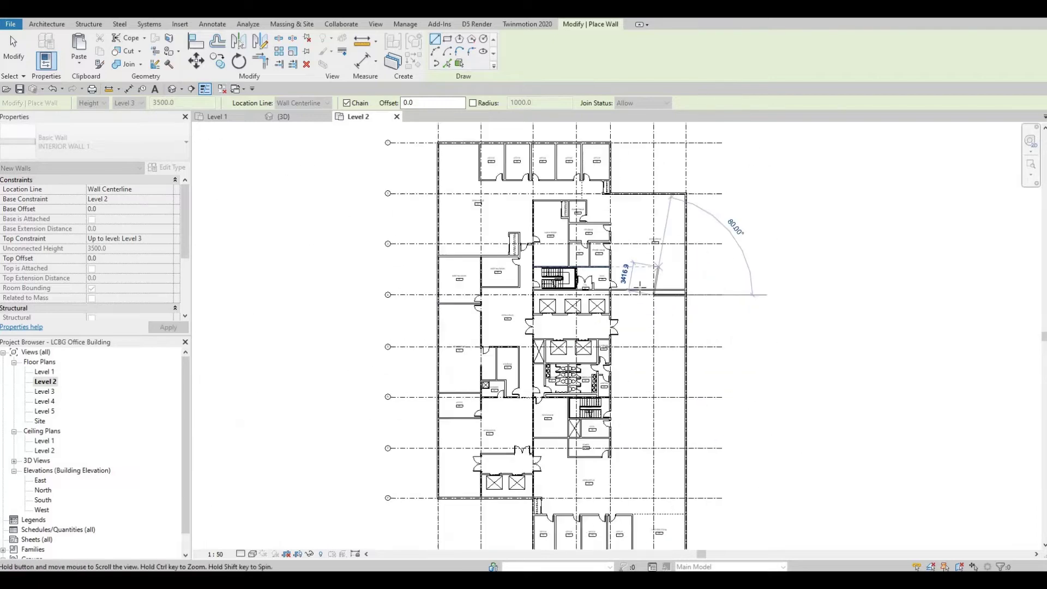
{"action": "scroll", "coordinate": [655, 334], "scroll_direction": "up", "scroll_amount": 5}
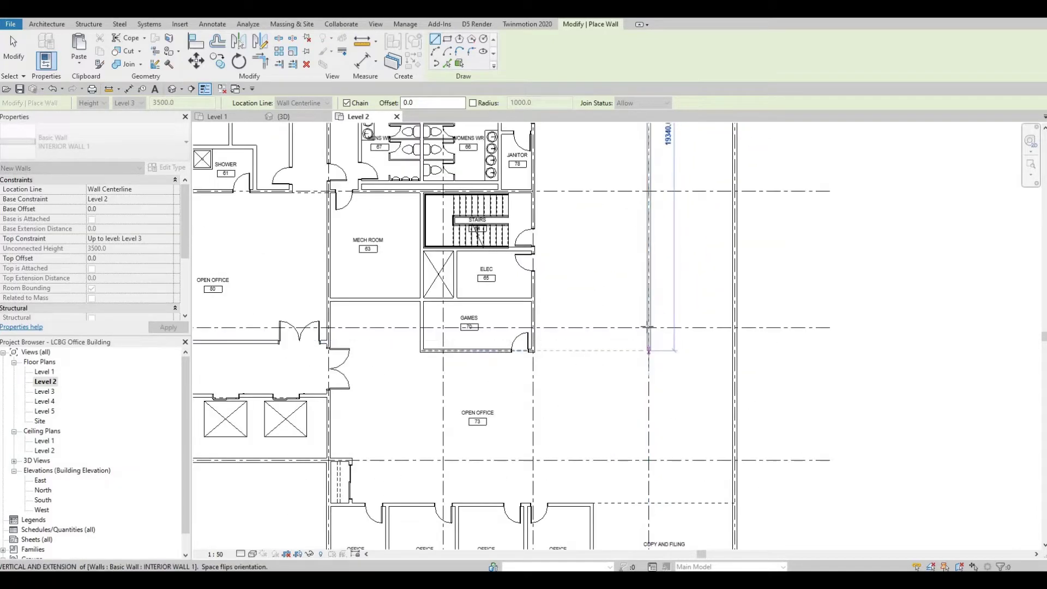
{"action": "scroll", "coordinate": [529, 311], "scroll_direction": "up", "scroll_amount": 1}
{"action": "middle_click_drag", "start_coordinate": [444, 322], "coordinate": [687, 324]}
{"action": "scroll", "coordinate": [687, 324], "scroll_direction": "down", "scroll_amount": 2}
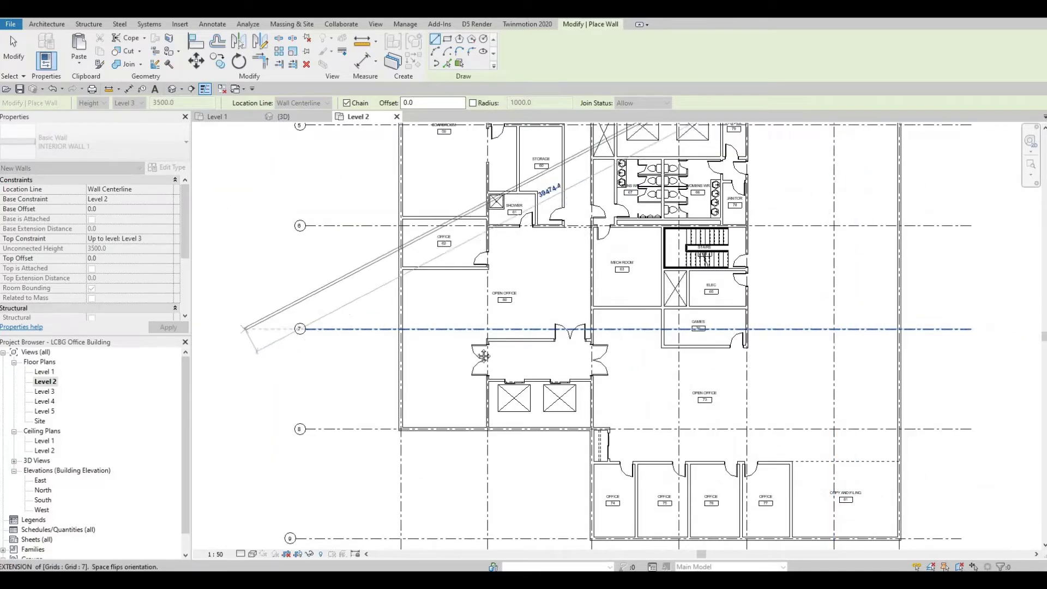
{"action": "middle_click_drag", "start_coordinate": [548, 322], "coordinate": [244, 323]}
{"action": "scroll", "coordinate": [506, 332], "scroll_direction": "up", "scroll_amount": 2}
{"action": "scroll", "coordinate": [507, 331], "scroll_direction": "up", "scroll_amount": 1}
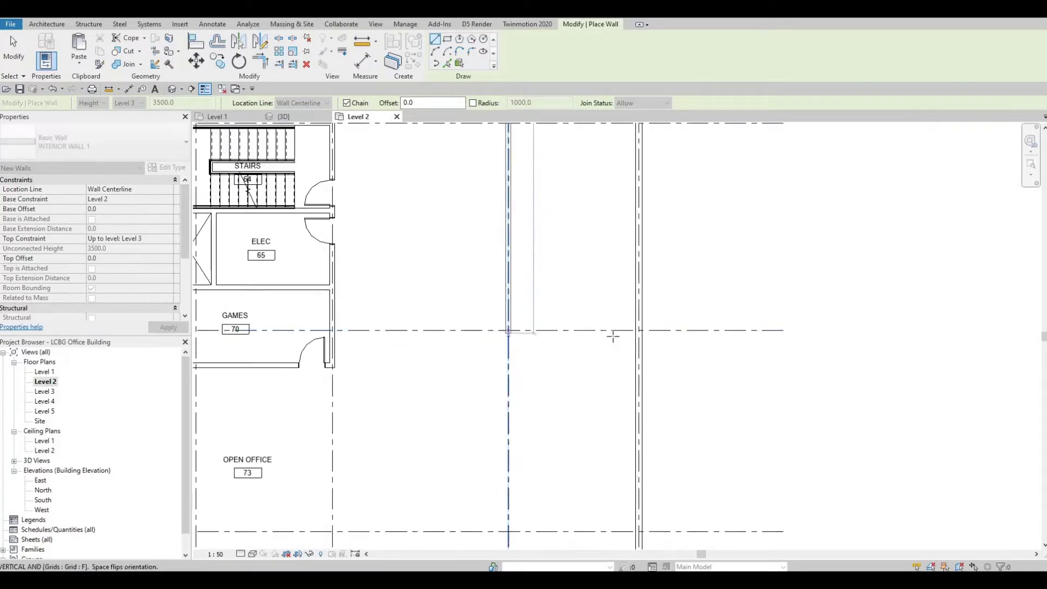
{"action": "left_click", "coordinate": [511, 330]}
{"action": "left_click", "coordinate": [638, 330]}
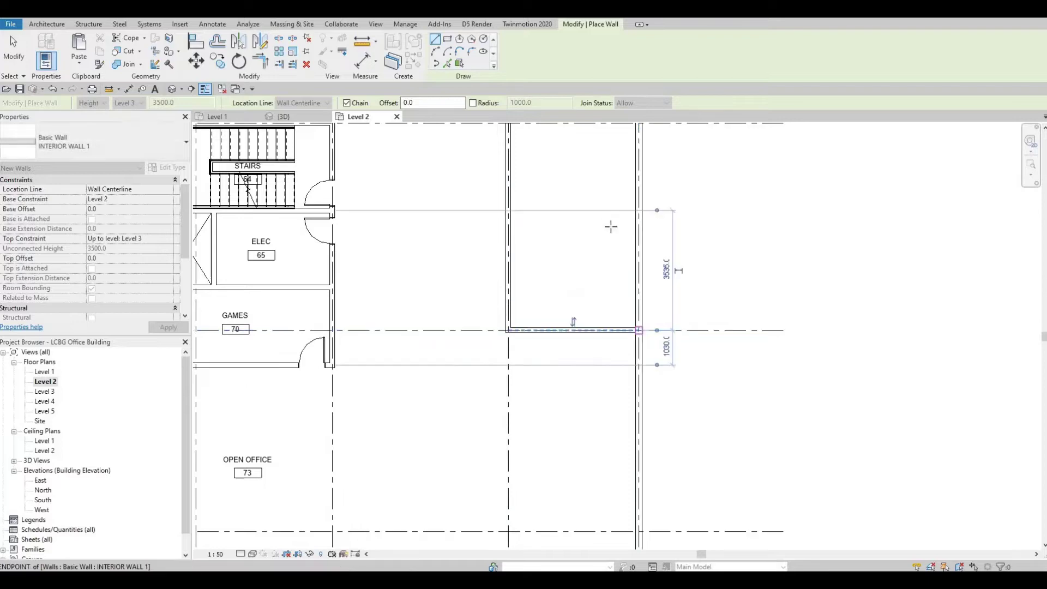
{"action": "key", "text": "Escape"}
Examine the Level 2 plan around the new enclosure between grids 4 and 7 and the wall just above it.
{"action": "middle_click_drag", "start_coordinate": [557, 138], "coordinate": [573, 269]}
{"action": "scroll", "coordinate": [627, 365], "scroll_direction": "down", "scroll_amount": 1}
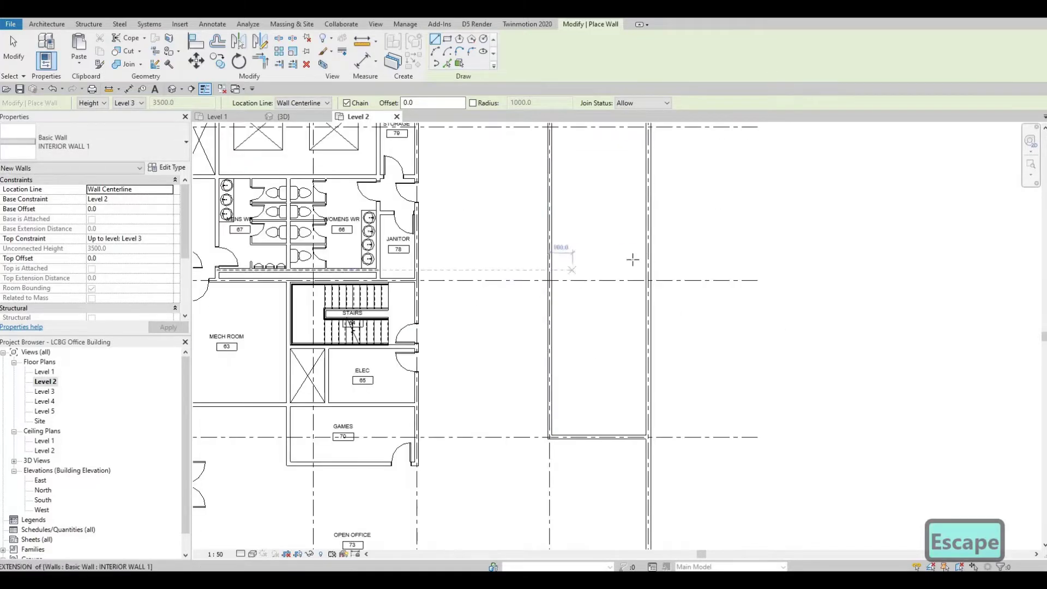
{"action": "scroll", "coordinate": [747, 243], "scroll_direction": "down", "scroll_amount": 4}
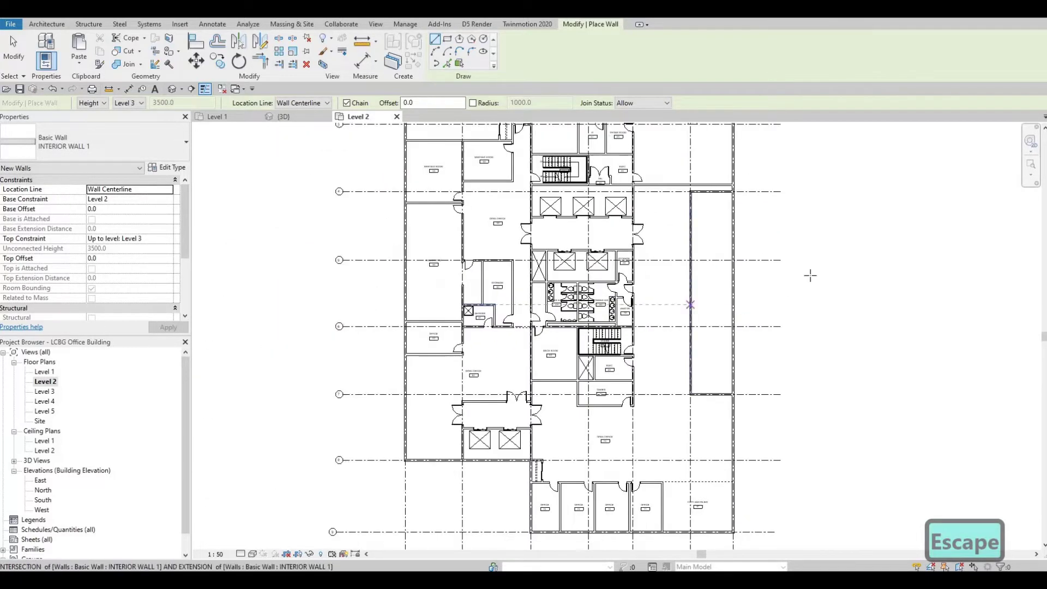
{"action": "middle_click_drag", "start_coordinate": [810, 275], "coordinate": [921, 273]}
{"action": "scroll", "coordinate": [840, 223], "scroll_direction": "up", "scroll_amount": 1}
{"action": "middle_click_drag", "start_coordinate": [840, 224], "coordinate": [683, 276]}
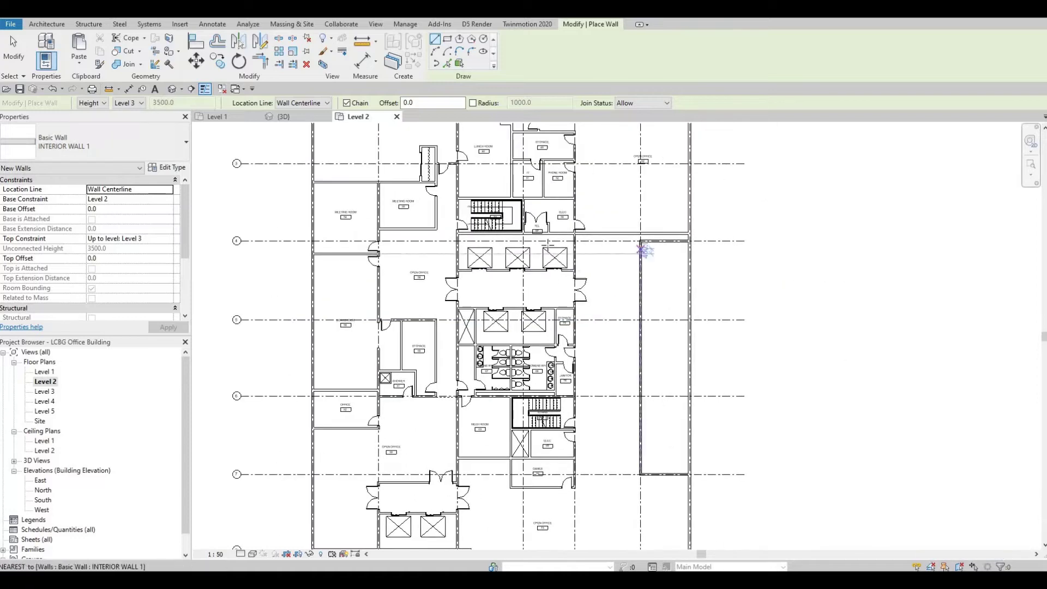
{"action": "scroll", "coordinate": [644, 250], "scroll_direction": "up", "scroll_amount": 2}
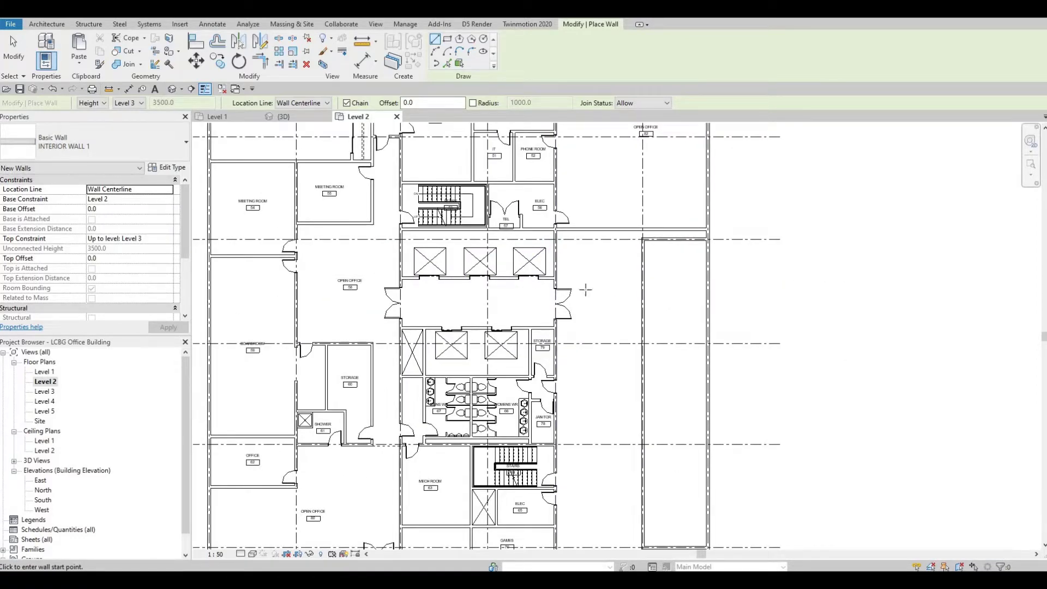
{"action": "middle_click_drag", "start_coordinate": [669, 249], "coordinate": [666, 276]}
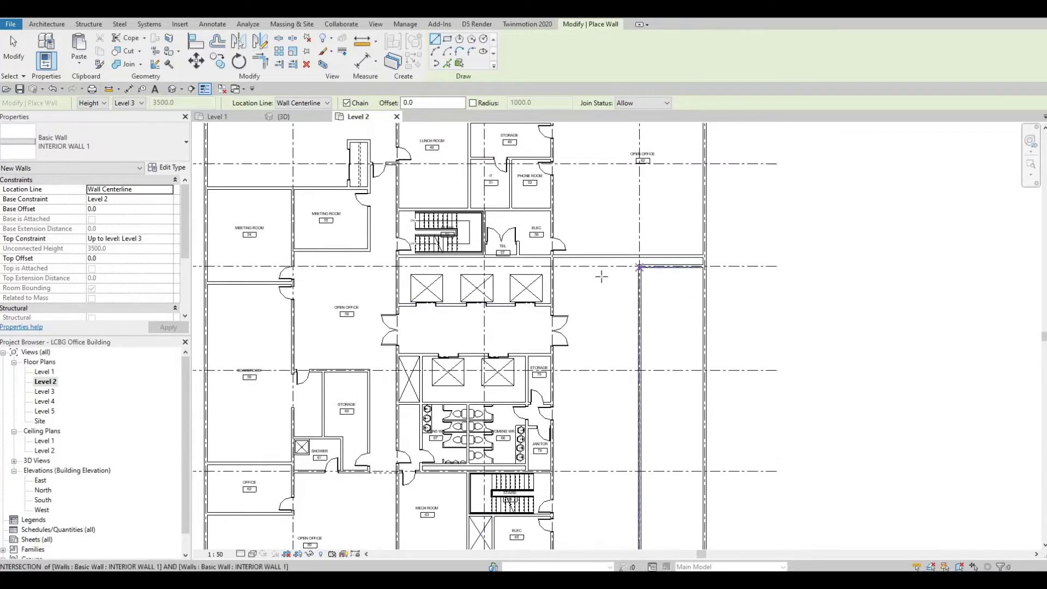
Try to shorten the long wall just above grid 4 so its right end stops at the core wall on grid E.
{"action": "key", "text": "Escape"}
{"action": "key", "text": "Escape"}
{"action": "key", "text": "Escape"}
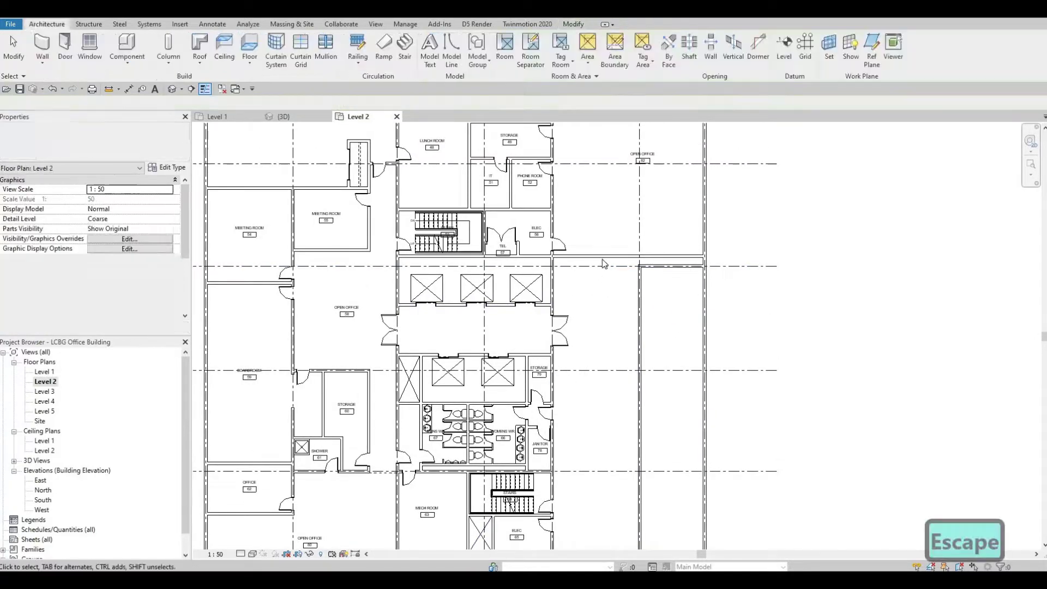
{"action": "scroll", "coordinate": [602, 260], "scroll_direction": "up", "scroll_amount": 2}
{"action": "left_click", "coordinate": [739, 263]}
{"action": "left_click_drag", "start_coordinate": [739, 262], "coordinate": [535, 259]}
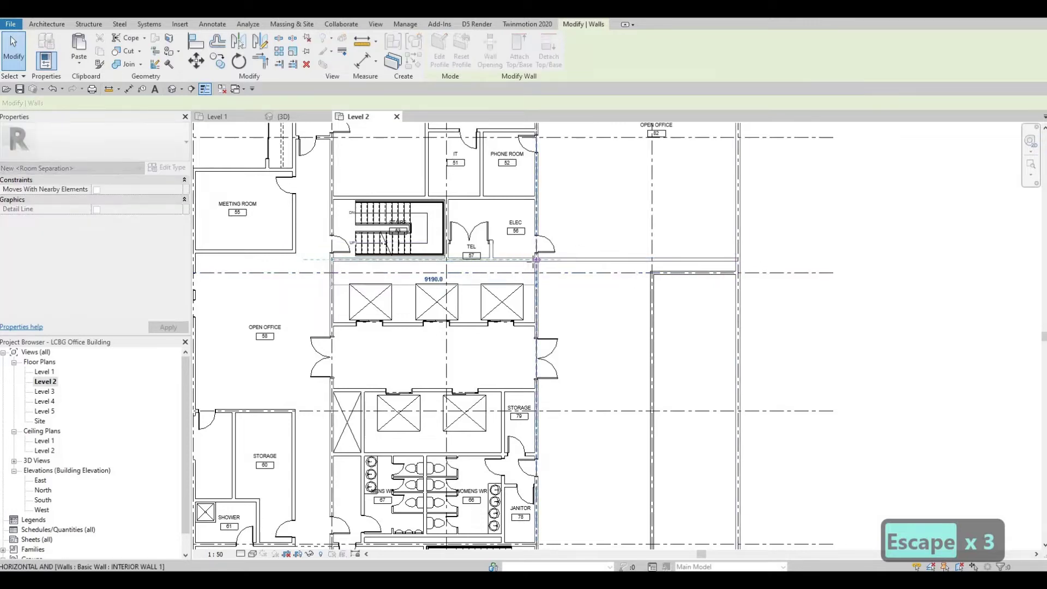
{"action": "key", "text": "Escape"}
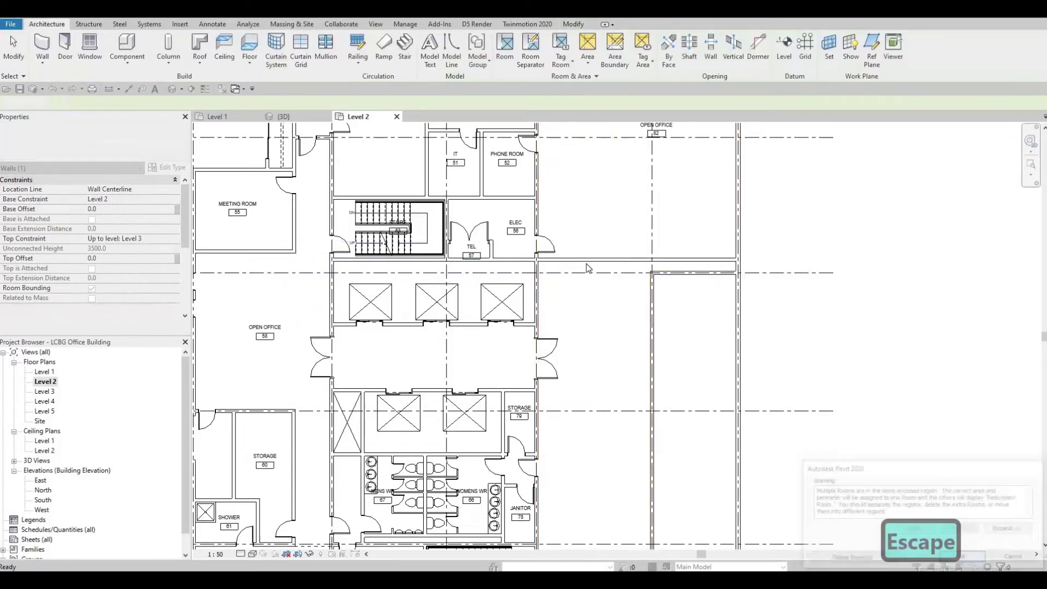
Delete the Open Office 82 room tag and its room in the area right of the core, above grid 4.
{"action": "scroll", "coordinate": [623, 311], "scroll_direction": "down", "scroll_amount": 4}
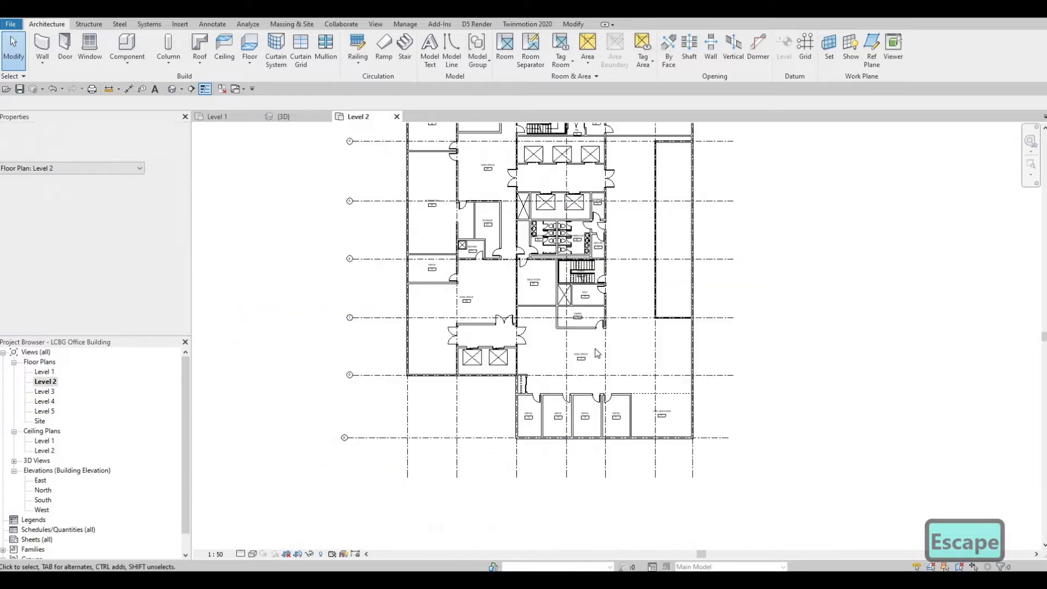
{"action": "middle_click_drag", "start_coordinate": [624, 191], "coordinate": [613, 232]}
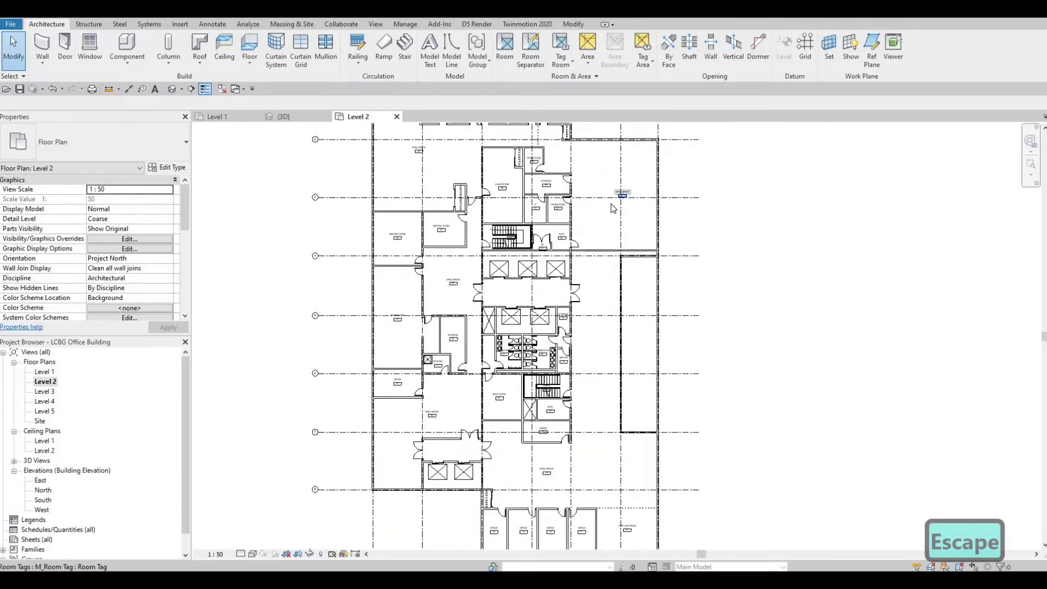
{"action": "scroll", "coordinate": [614, 202], "scroll_direction": "up", "scroll_amount": 3}
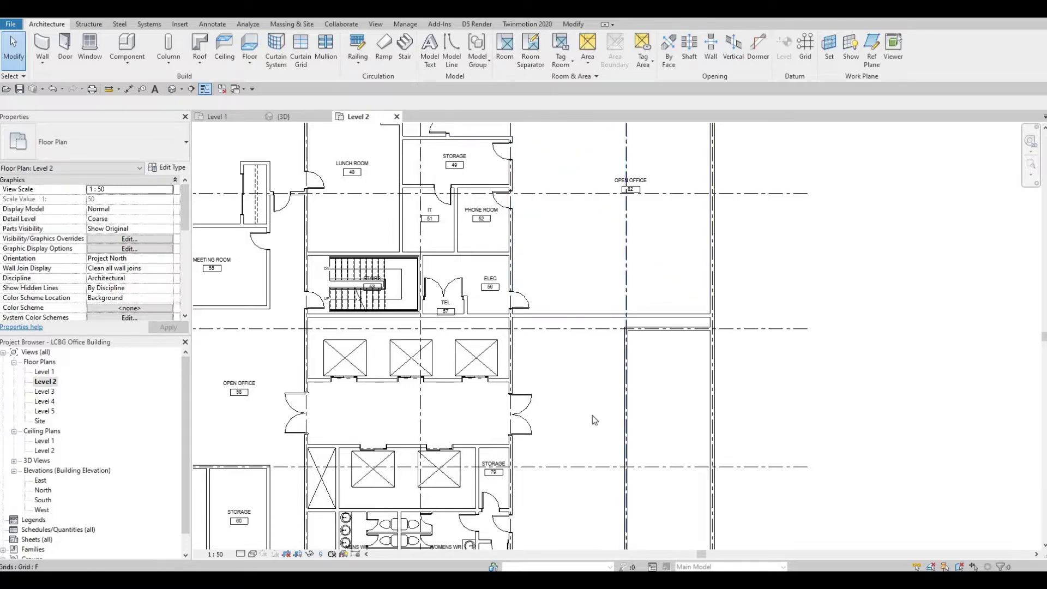
{"action": "scroll", "coordinate": [594, 419], "scroll_direction": "down", "scroll_amount": 4}
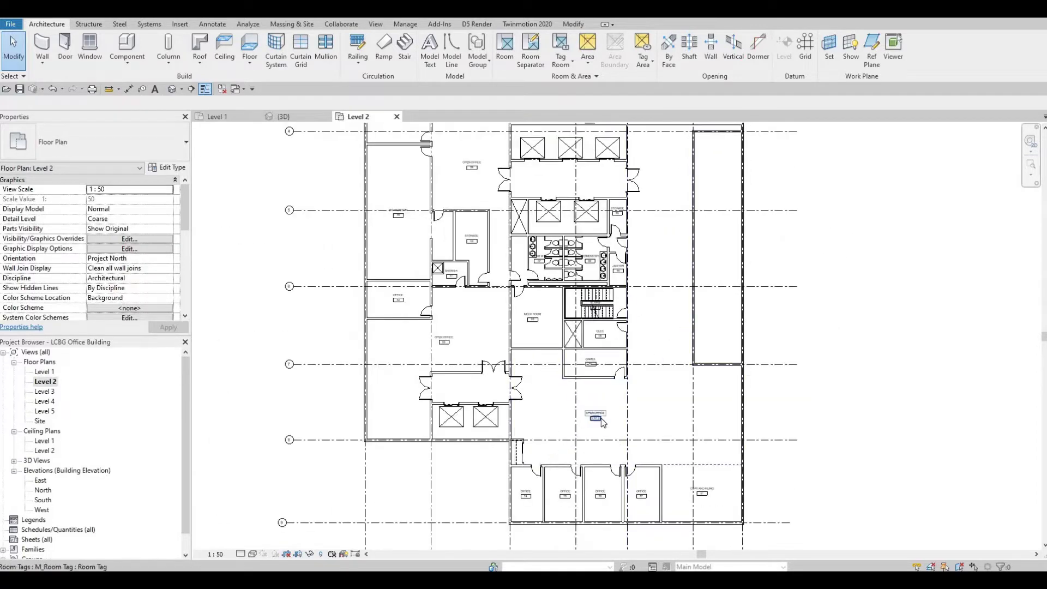
{"action": "middle_click_drag", "start_coordinate": [665, 366], "coordinate": [612, 508]}
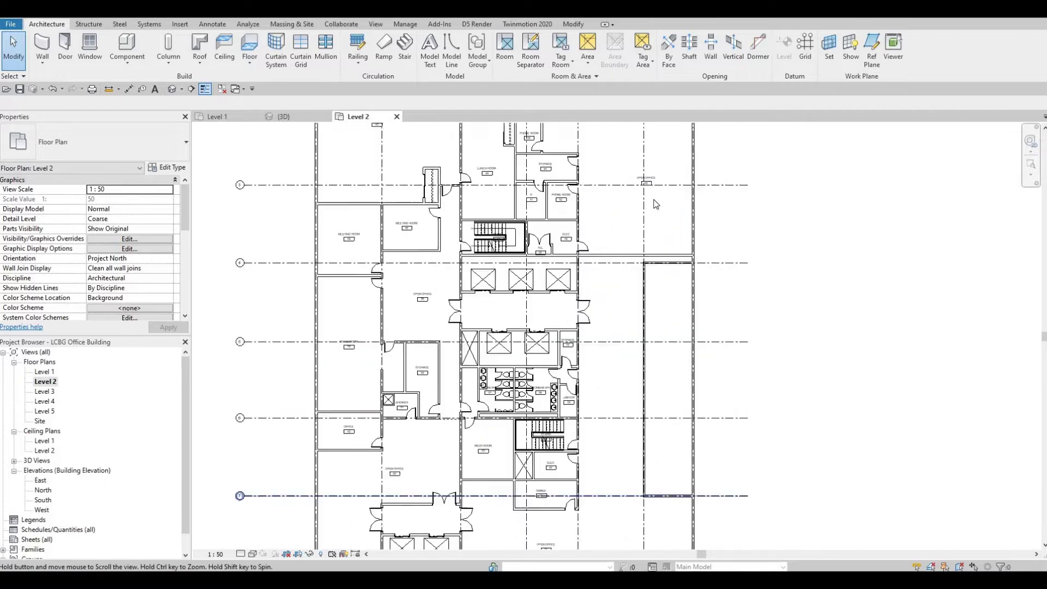
{"action": "scroll", "coordinate": [652, 192], "scroll_direction": "up", "scroll_amount": 1}
{"action": "left_click", "coordinate": [647, 188]}
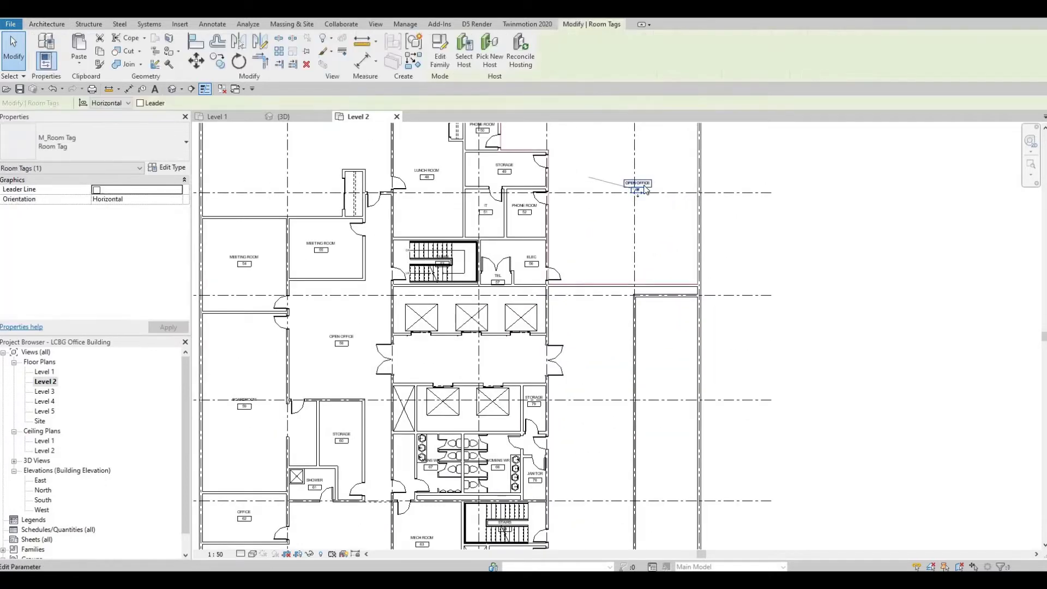
{"action": "key", "text": "Delete"}
{"action": "middle_click_drag", "start_coordinate": [591, 197], "coordinate": [583, 260]}
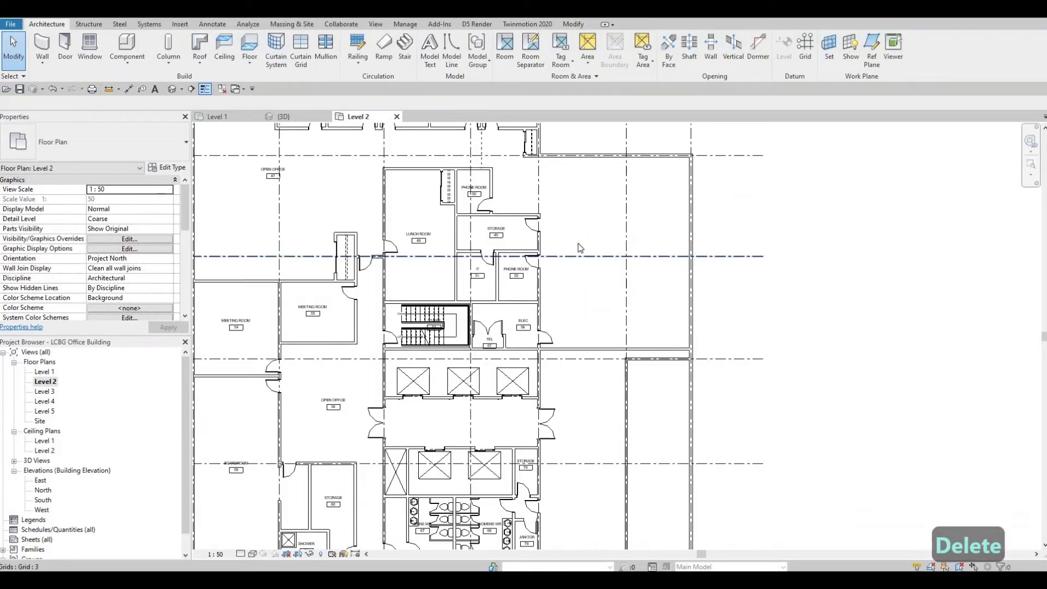
{"action": "left_click", "coordinate": [583, 259]}
{"action": "key", "text": "Delete"}
{"action": "scroll", "coordinate": [600, 272], "scroll_direction": "down", "scroll_amount": 2}
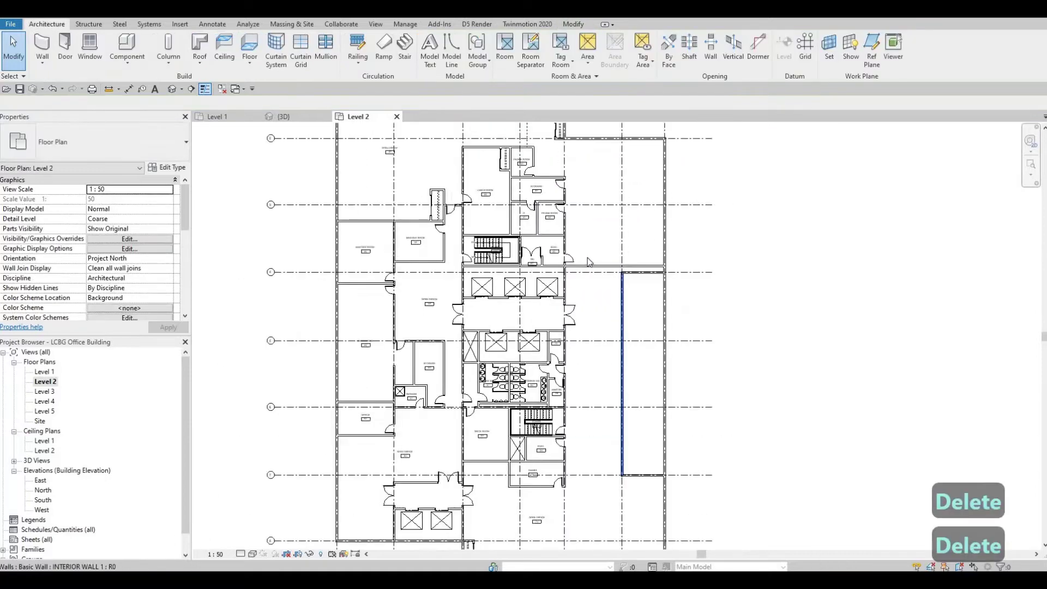
Shorten the long wall just above grid 4 from the right exterior wall back to the core wall on grid E.
{"action": "scroll", "coordinate": [592, 276], "scroll_direction": "up", "scroll_amount": 1}
{"action": "key", "text": "Escape"}
{"action": "scroll", "coordinate": [592, 275], "scroll_direction": "up", "scroll_amount": 2}
{"action": "key", "text": "Escape"}
{"action": "left_click", "coordinate": [733, 275]}
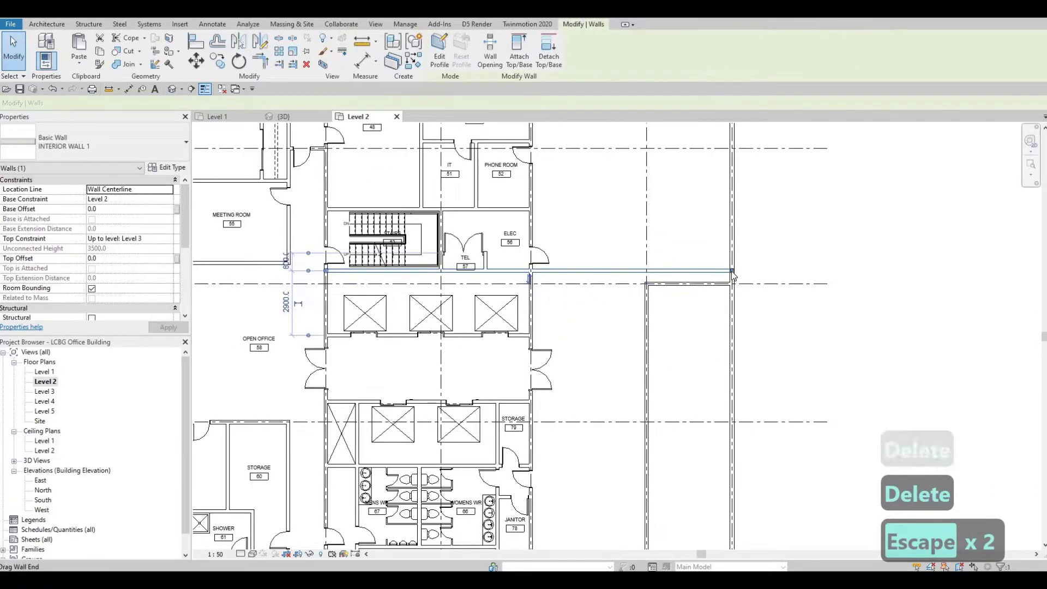
{"action": "left_click_drag", "start_coordinate": [566, 285], "coordinate": [532, 271]}
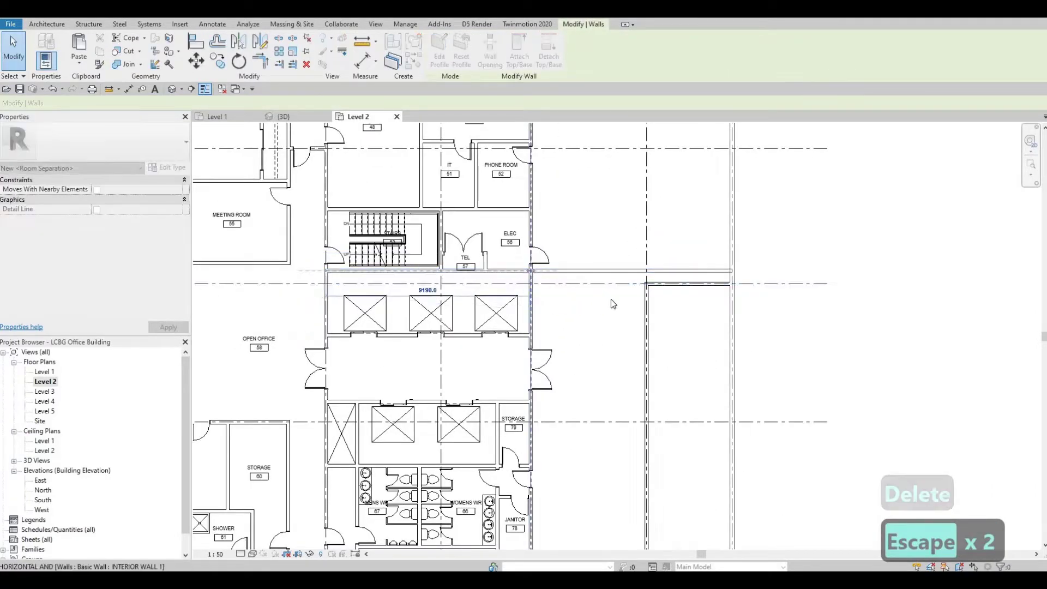
{"action": "key", "text": "Escape"}
{"action": "scroll", "coordinate": [595, 268], "scroll_direction": "down", "scroll_amount": 2}
{"action": "scroll", "coordinate": [568, 256], "scroll_direction": "up", "scroll_amount": 4}
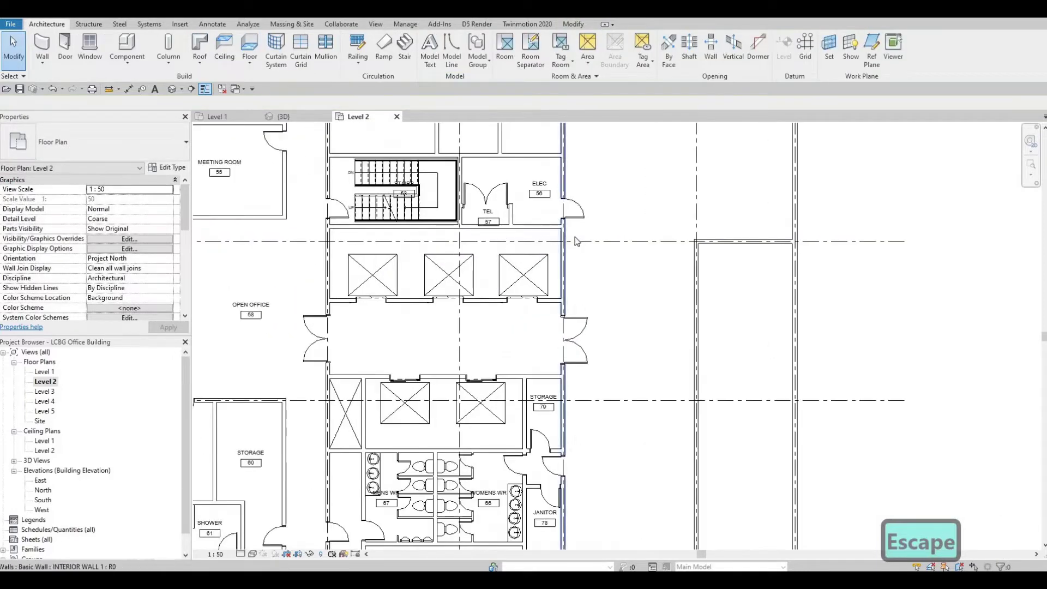
{"action": "key", "text": "Escape"}
Draw an INTERIOR WALL 1 partition about midway between grids 4 and 5, from the grid F wall to the right exterior wall.
{"action": "scroll", "coordinate": [563, 254], "scroll_direction": "down", "scroll_amount": 2}
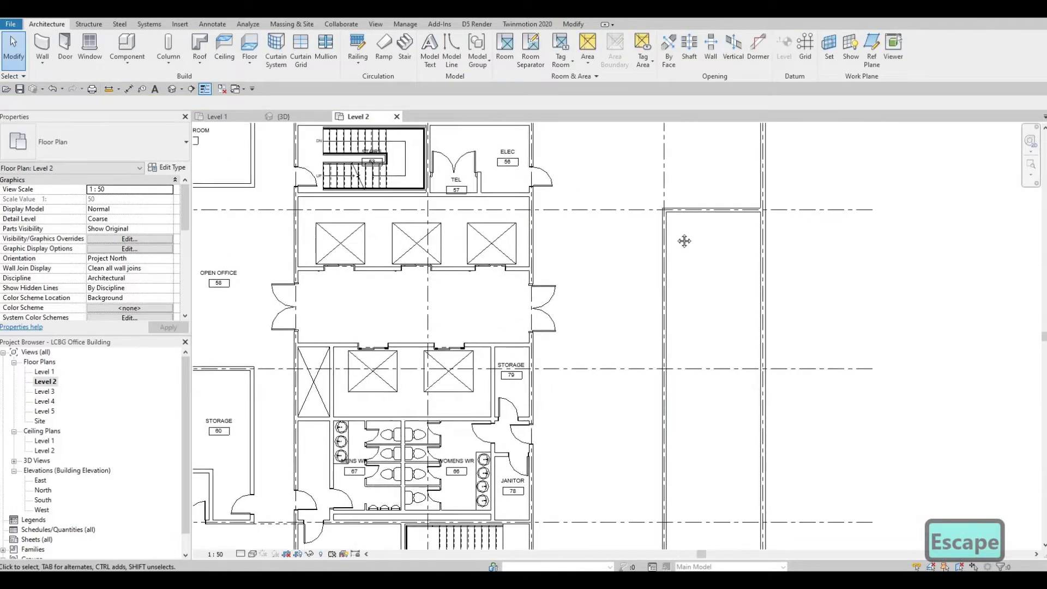
{"action": "scroll", "coordinate": [682, 241], "scroll_direction": "down", "scroll_amount": 1}
{"action": "middle_click_drag", "start_coordinate": [681, 257], "coordinate": [670, 228]}
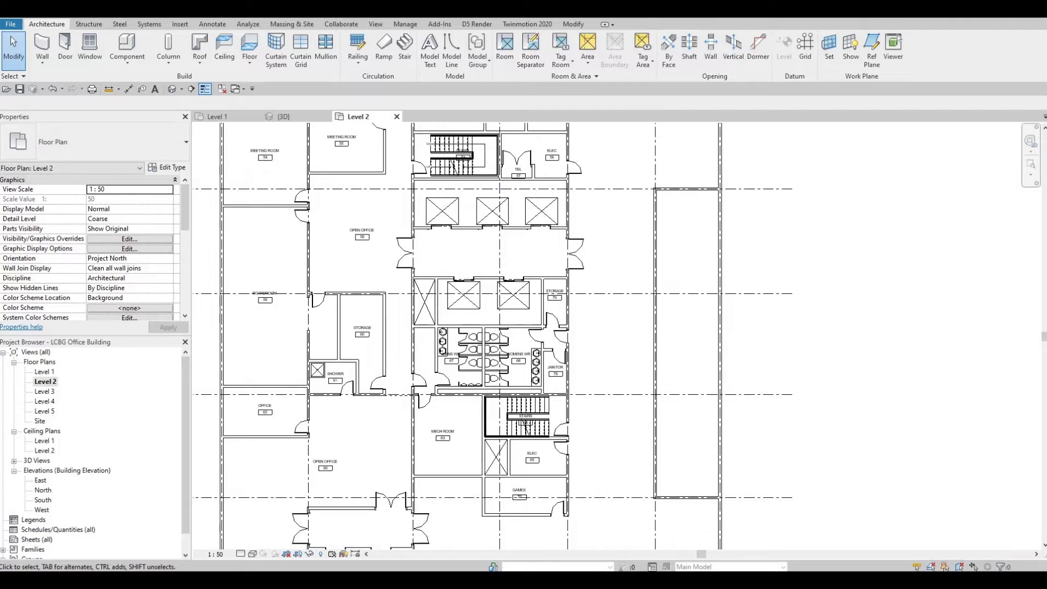
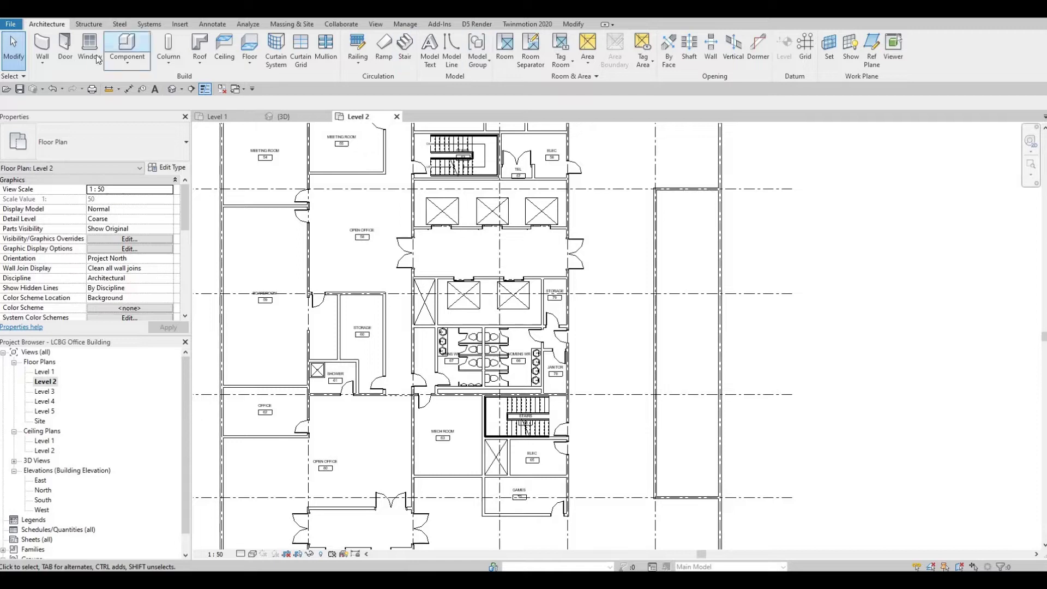
{"action": "key", "text": "Escape"}
{"action": "key", "text": "Escape"}
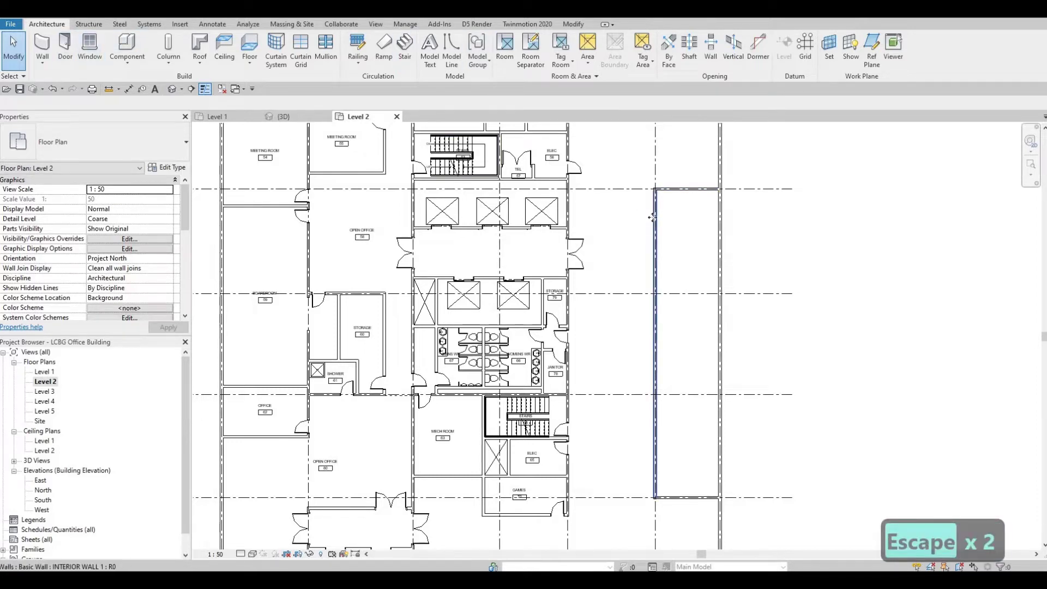
{"action": "left_click", "coordinate": [655, 216]}
{"action": "key", "text": "c"}
{"action": "key", "text": "s"}
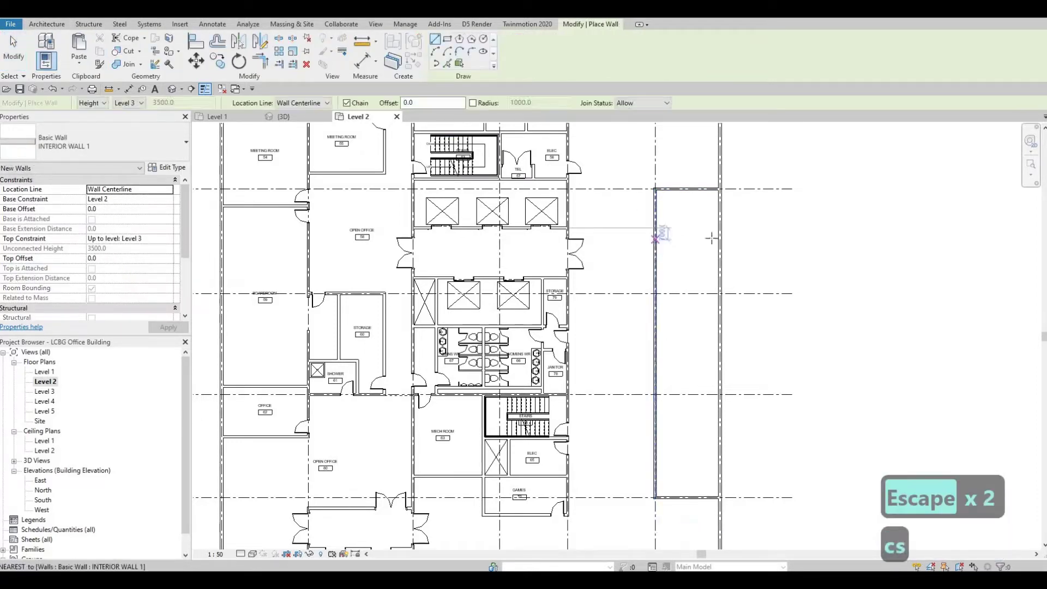
{"action": "left_click", "coordinate": [655, 239]}
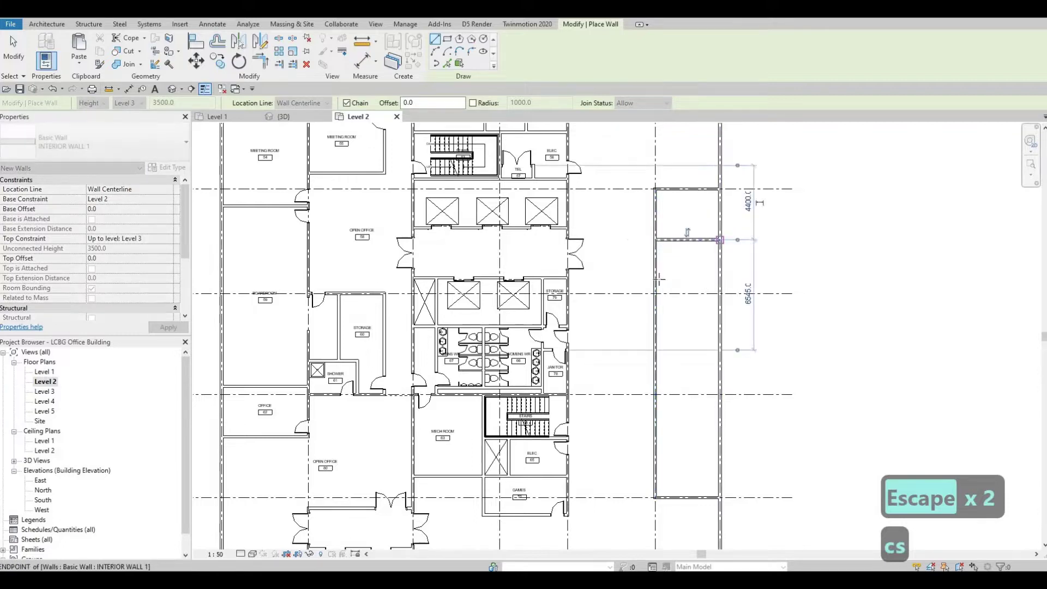
{"action": "key", "text": "Escape"}
Draw three more INTERIOR WALL 1 partitions about 3860 mm long across the enclosure: just above grid 5, just below it, and just above grid 6.
{"action": "left_click", "coordinate": [720, 278]}
{"action": "left_click", "coordinate": [655, 278]}
{"action": "key", "text": "Escape"}
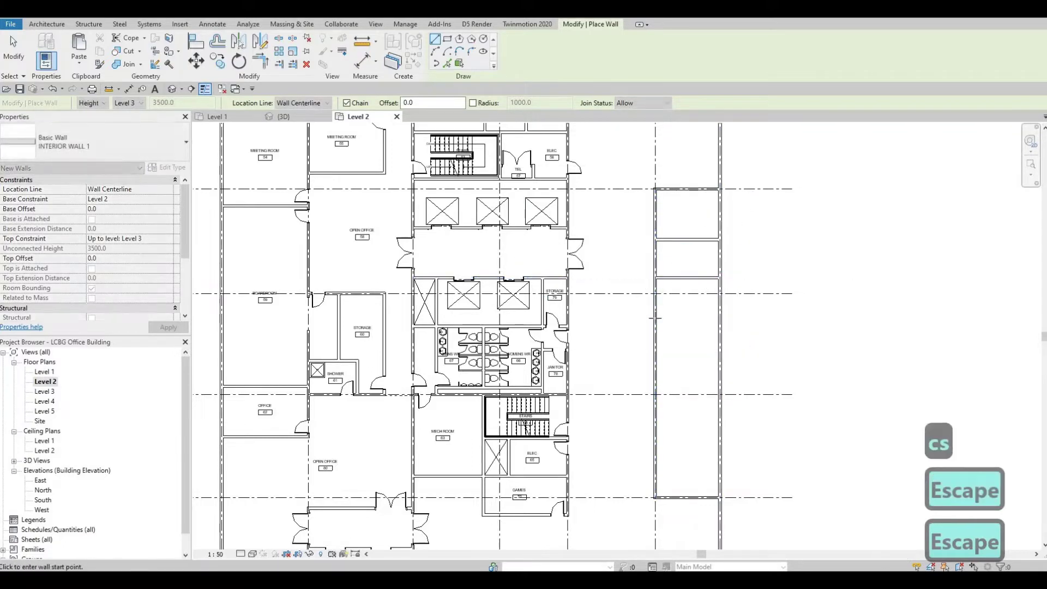
{"action": "left_click", "coordinate": [719, 318]}
{"action": "left_click", "coordinate": [656, 318]}
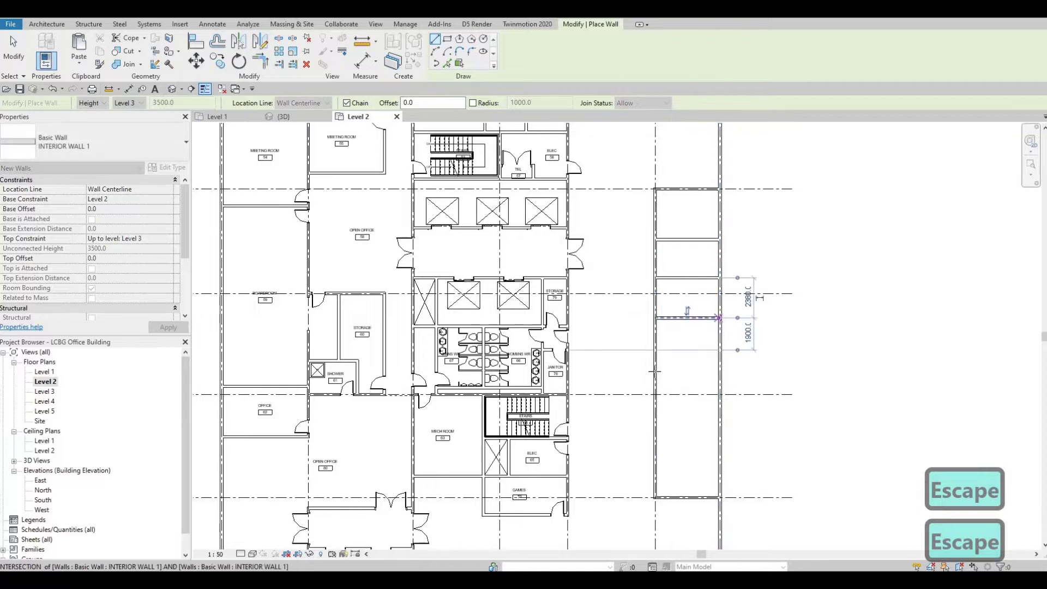
{"action": "key", "text": "Escape"}
{"action": "left_click", "coordinate": [719, 375]}
{"action": "left_click", "coordinate": [656, 371]}
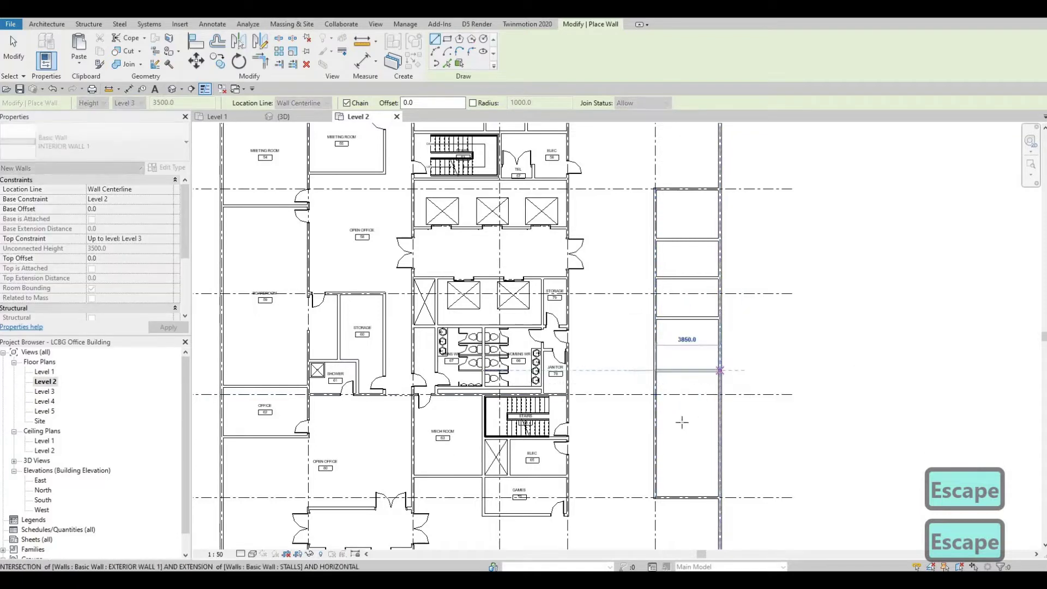
Draw two INTERIOR WALL 1 partitions across the enclosure between grids 6 and 7, from the grid F wall to the exterior wall.
{"action": "left_click", "coordinate": [719, 419]}
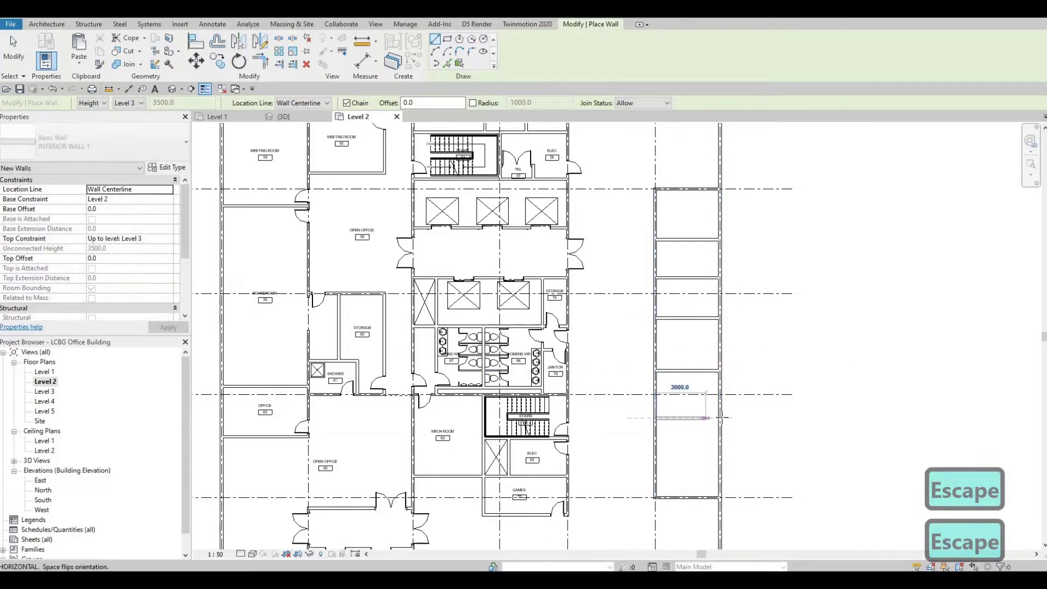
{"action": "left_click", "coordinate": [655, 419]}
{"action": "key", "text": "Escape"}
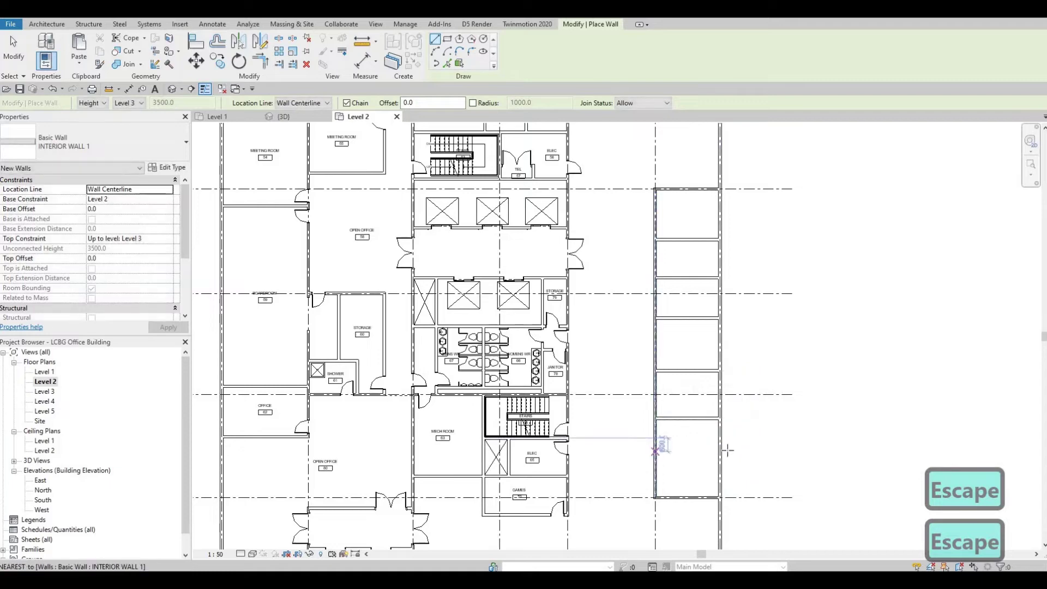
{"action": "key", "text": "Escape"}
{"action": "key", "text": "Escape"}
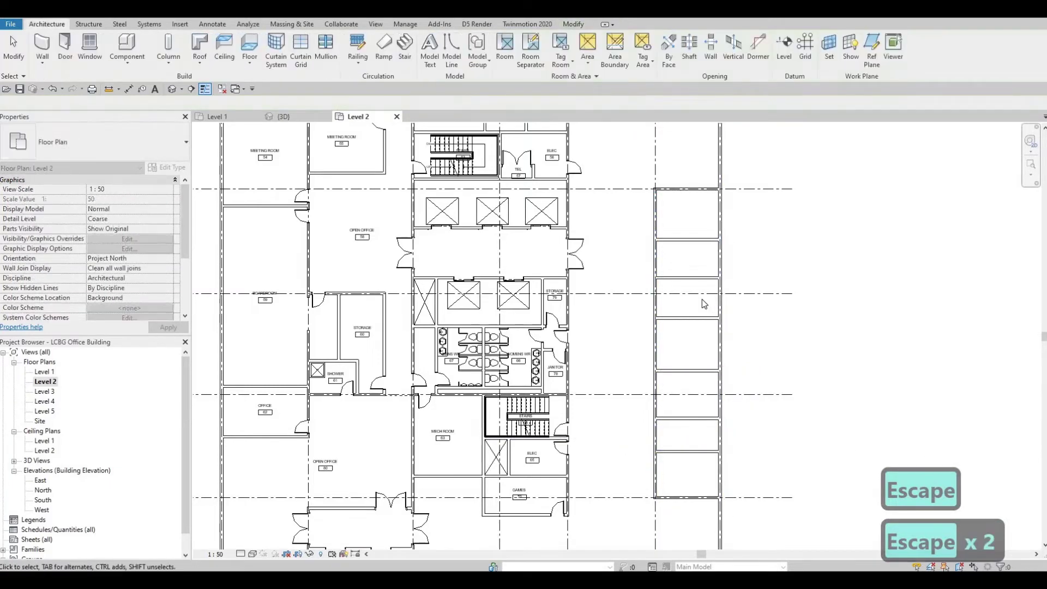
{"action": "key", "text": "Escape"}
Set the first partition below grid 4 to 3000 mm from the enclosure wall on grid 4.
{"action": "scroll", "coordinate": [702, 299], "scroll_direction": "up", "scroll_amount": 3}
{"action": "left_click", "coordinate": [693, 288]}
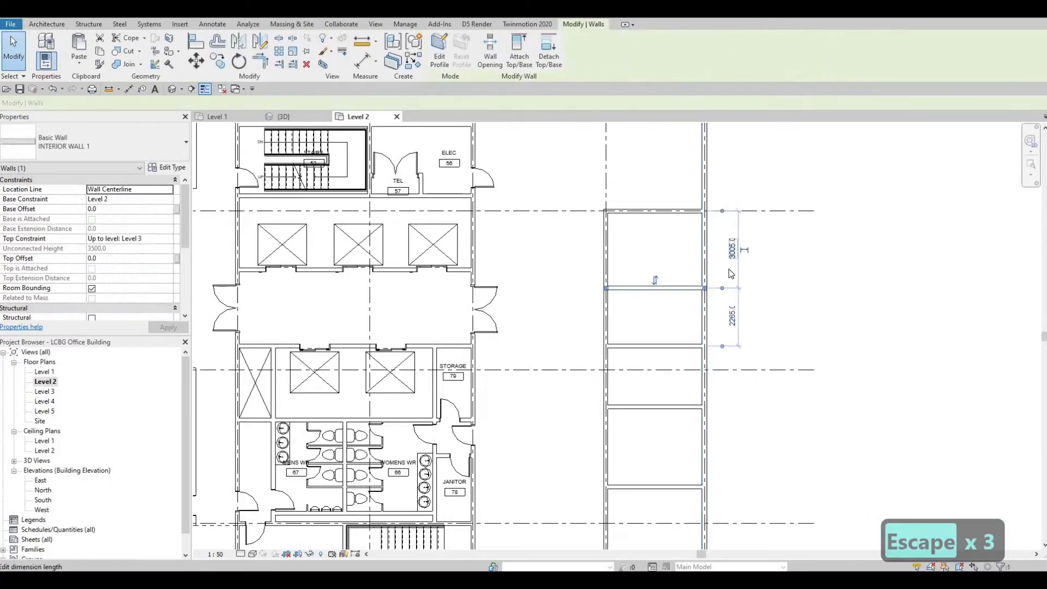
{"action": "left_click", "coordinate": [744, 250]}
{"action": "type", "text": "300"}
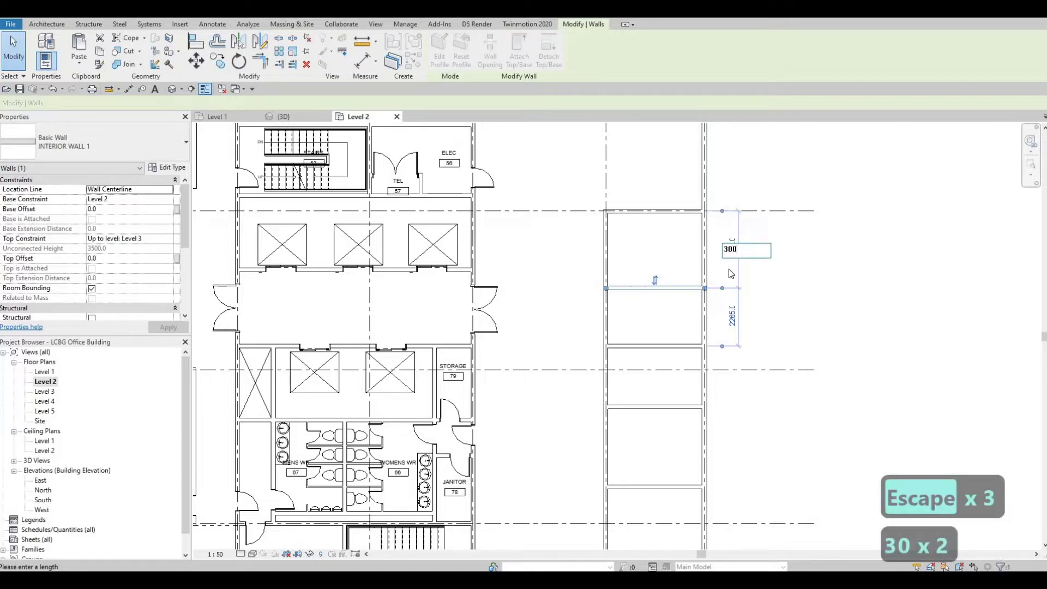
{"action": "type", "text": "0"}
{"action": "key", "text": "Return"}
{"action": "key", "text": "Escape"}
{"action": "key", "text": "Escape"}
Set the second partition, just above grid 5, to 3000 mm from the partition above it.
{"action": "left_click", "coordinate": [686, 346]}
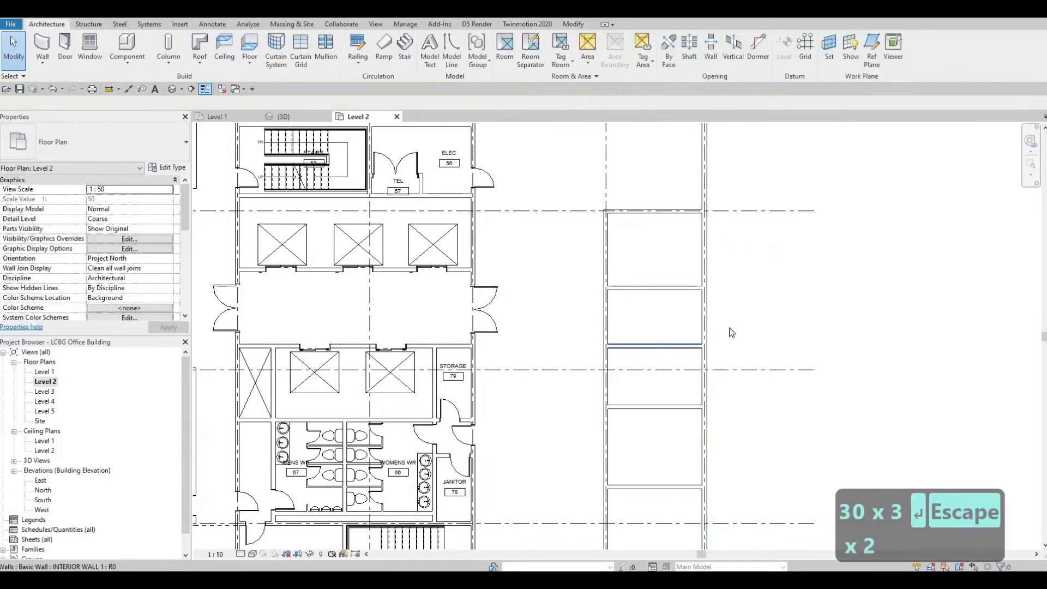
{"action": "left_click", "coordinate": [730, 327]}
{"action": "type", "text": "300"}
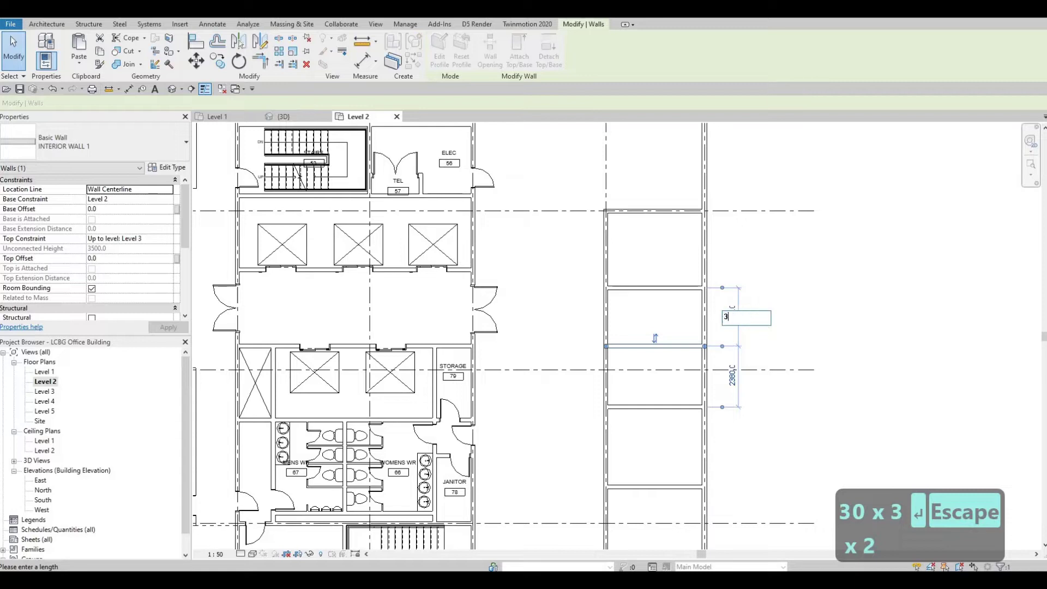
{"action": "key", "text": "Return"}
{"action": "key", "text": "Escape"}
{"action": "key", "text": "Escape"}
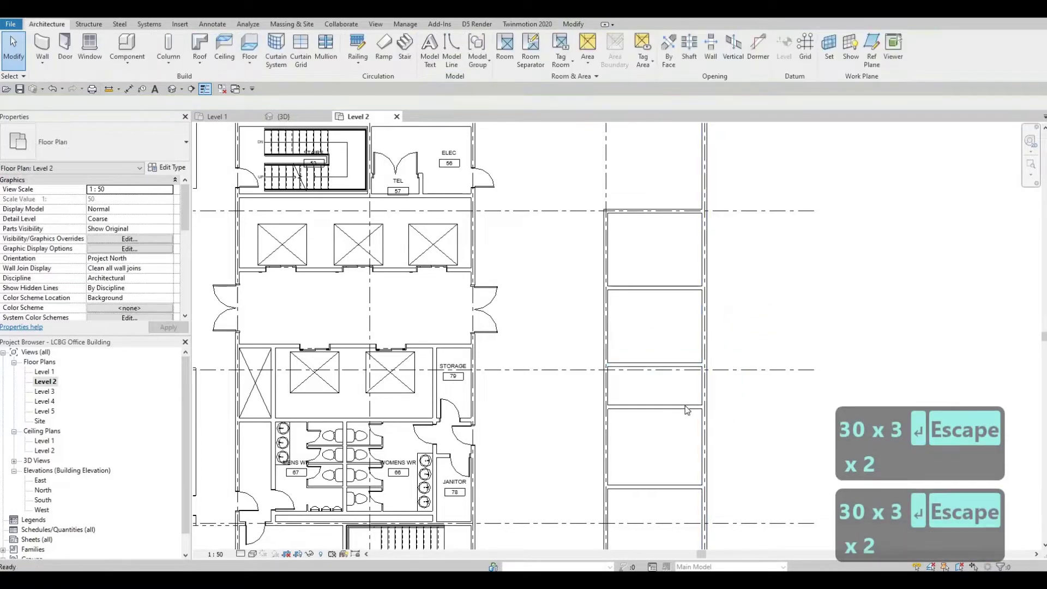
Set the third partition, the first one below grid 5, to 3000 mm from the partition above it.
{"action": "left_click", "coordinate": [687, 407]}
{"action": "left_click", "coordinate": [733, 389]}
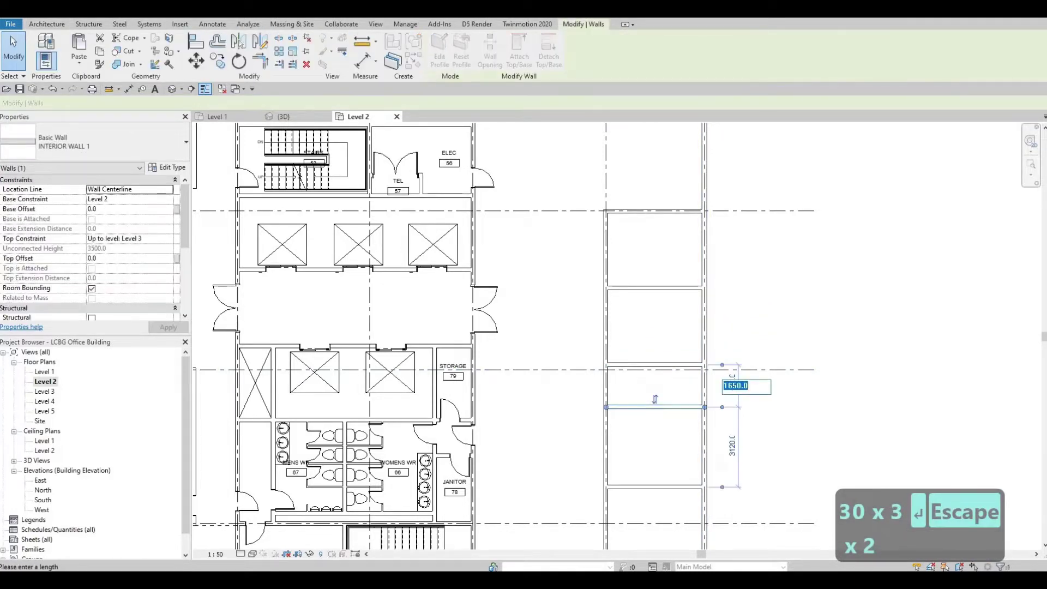
{"action": "type", "text": "30"}
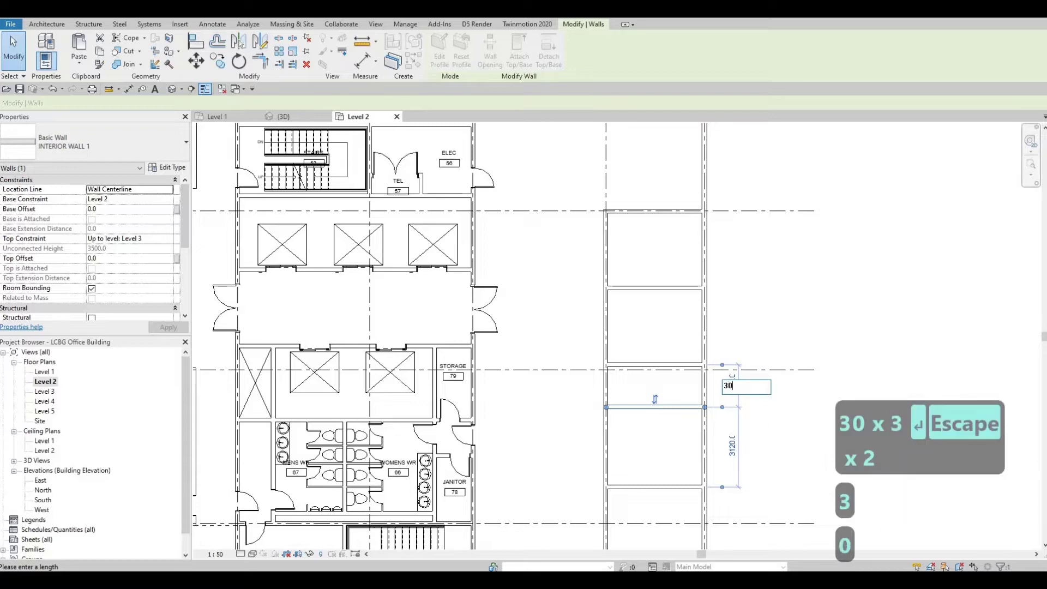
{"action": "type", "text": "00"}
{"action": "key", "text": "Return"}
{"action": "key", "text": "Escape"}
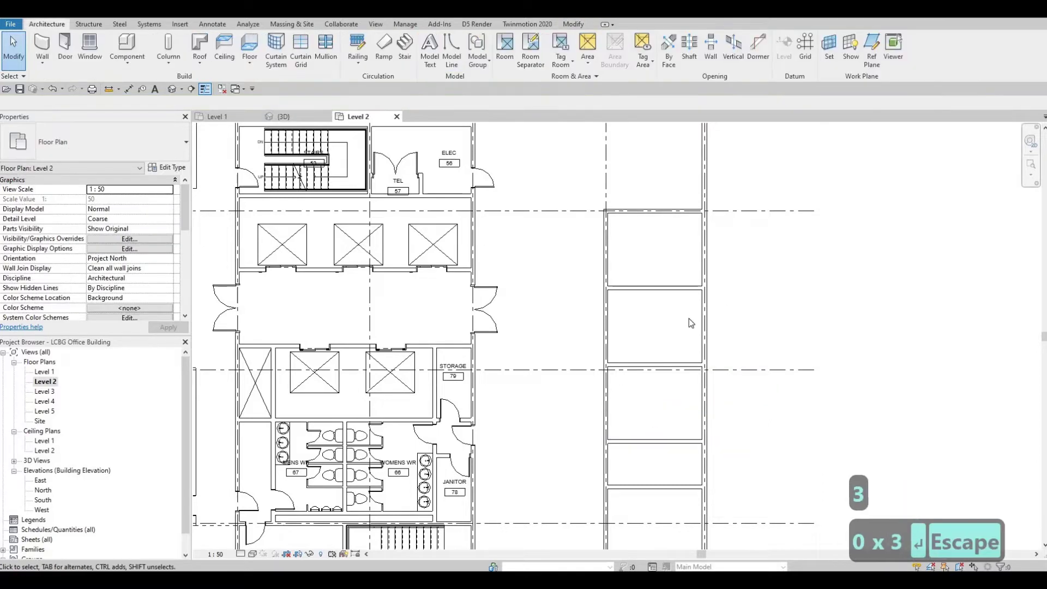
Set the fourth partition, just above grid 6, to 3000 mm from the partition above it.
{"action": "scroll", "coordinate": [689, 322], "scroll_direction": "down", "scroll_amount": 3}
{"action": "left_click", "coordinate": [690, 322]}
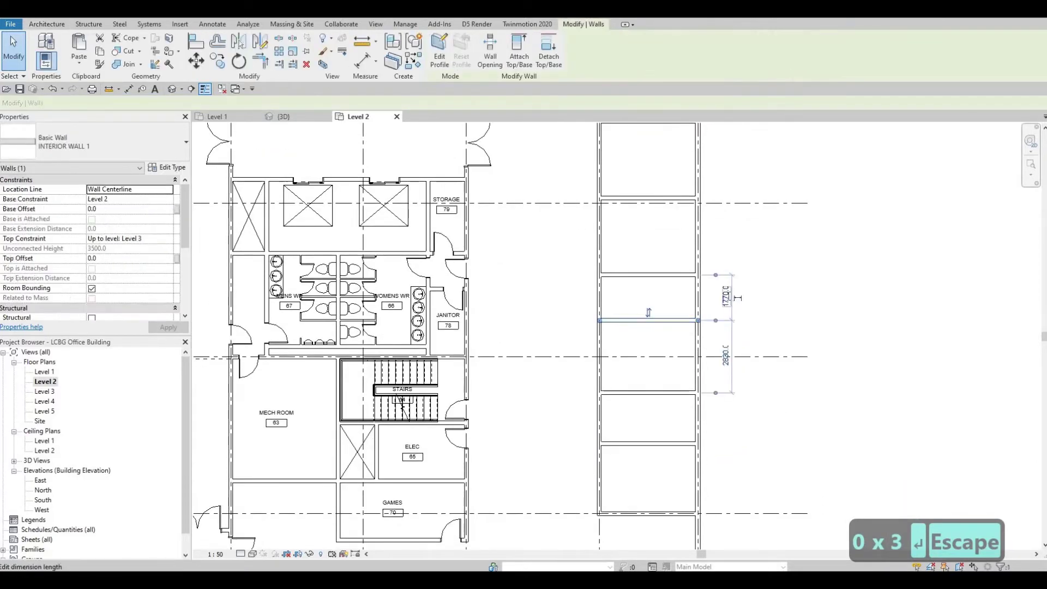
{"action": "left_click", "coordinate": [736, 298]}
{"action": "type", "text": "300"}
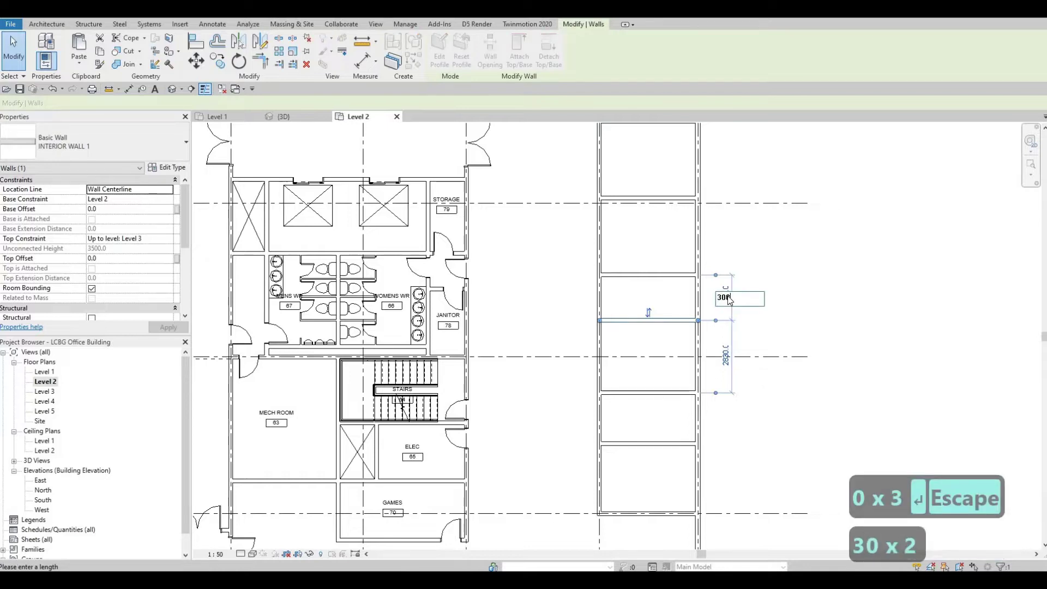
{"action": "type", "text": "0"}
{"action": "key", "text": "Return"}
{"action": "key", "text": "Escape"}
{"action": "key", "text": "Escape"}
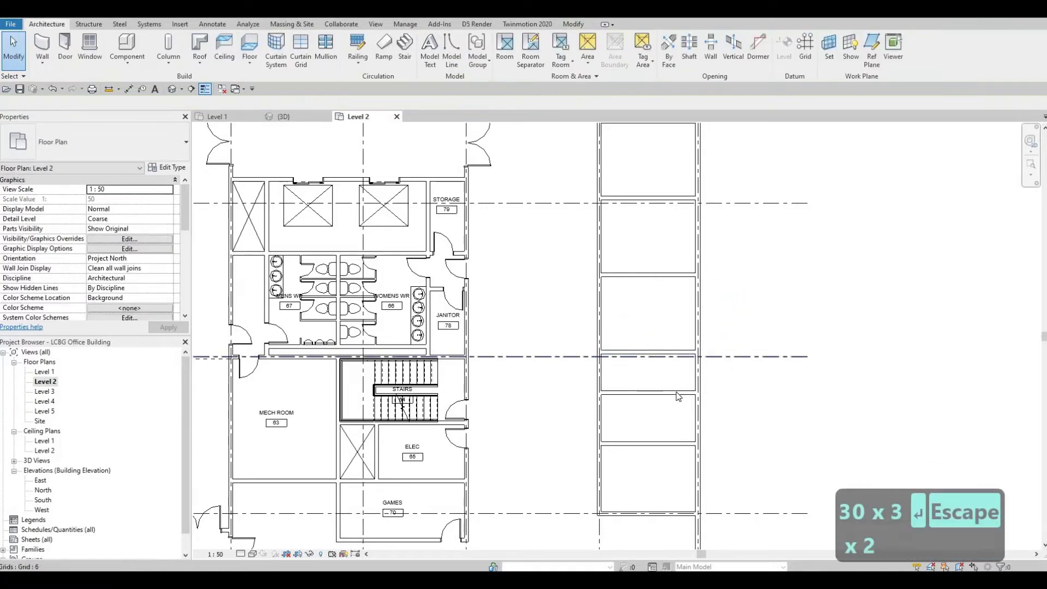
Set the fifth partition, the first one below grid 6, to 3000 mm from the partition above it.
{"action": "left_click", "coordinate": [719, 376]}
{"action": "left_click", "coordinate": [738, 373]}
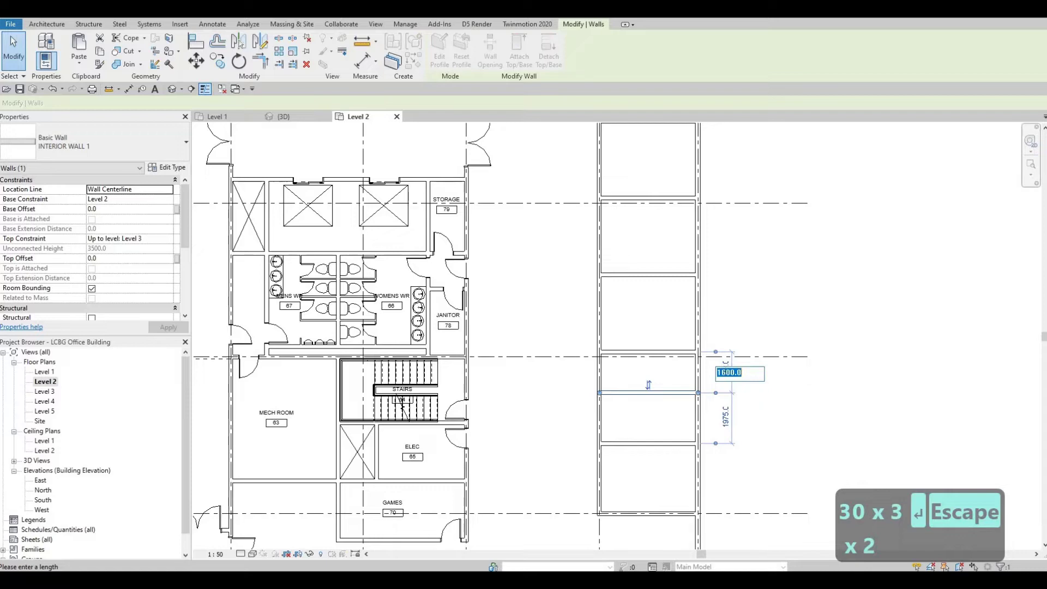
{"action": "type", "text": "3"}
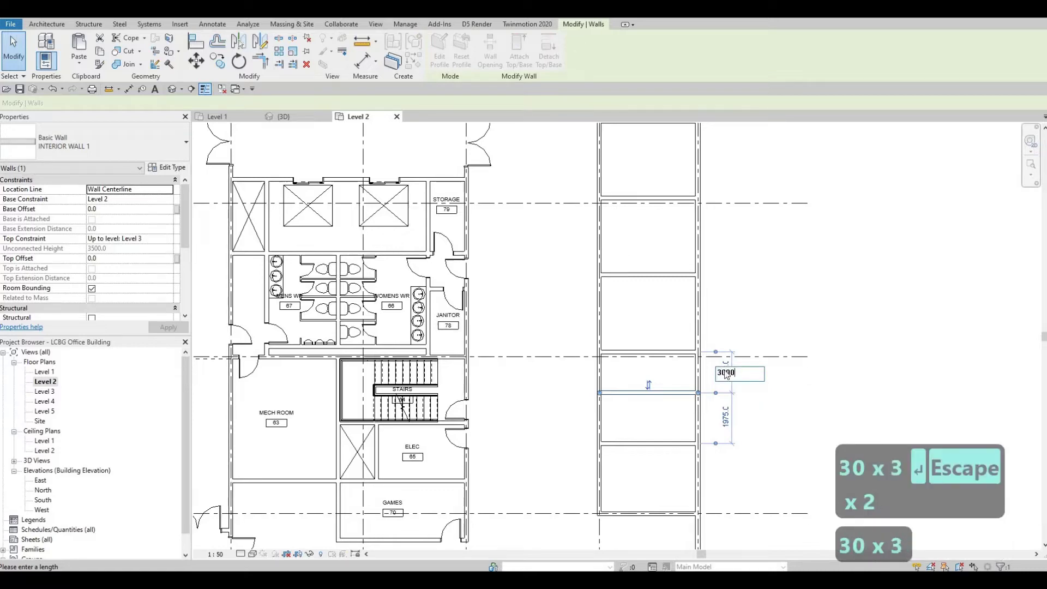
{"action": "key", "text": "Return"}
{"action": "key", "text": "Escape"}
Set the sixth partition, the last one above grid 7, to 3000 mm from the partition above it.
{"action": "middle_click_drag", "start_coordinate": [720, 441], "coordinate": [707, 234]}
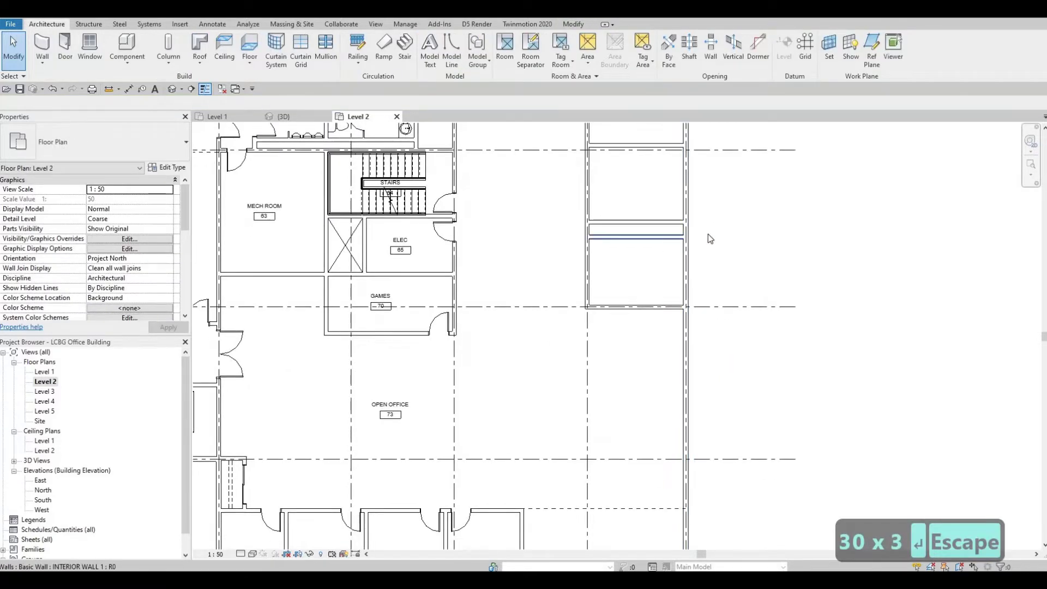
{"action": "left_click", "coordinate": [681, 236]}
{"action": "left_click", "coordinate": [725, 230]}
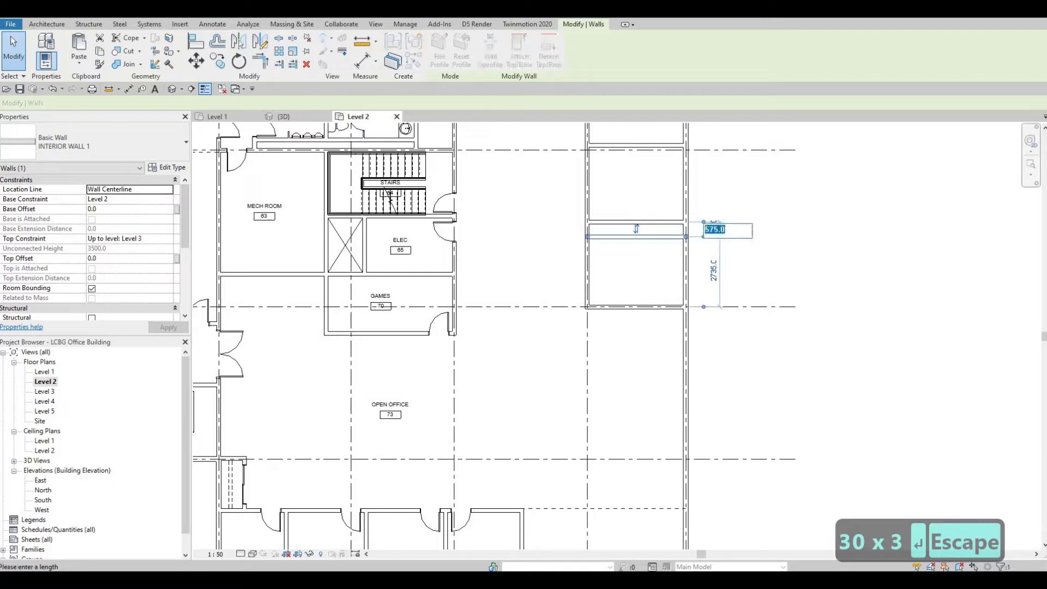
{"action": "type", "text": "3000"}
{"action": "key", "text": "Return"}
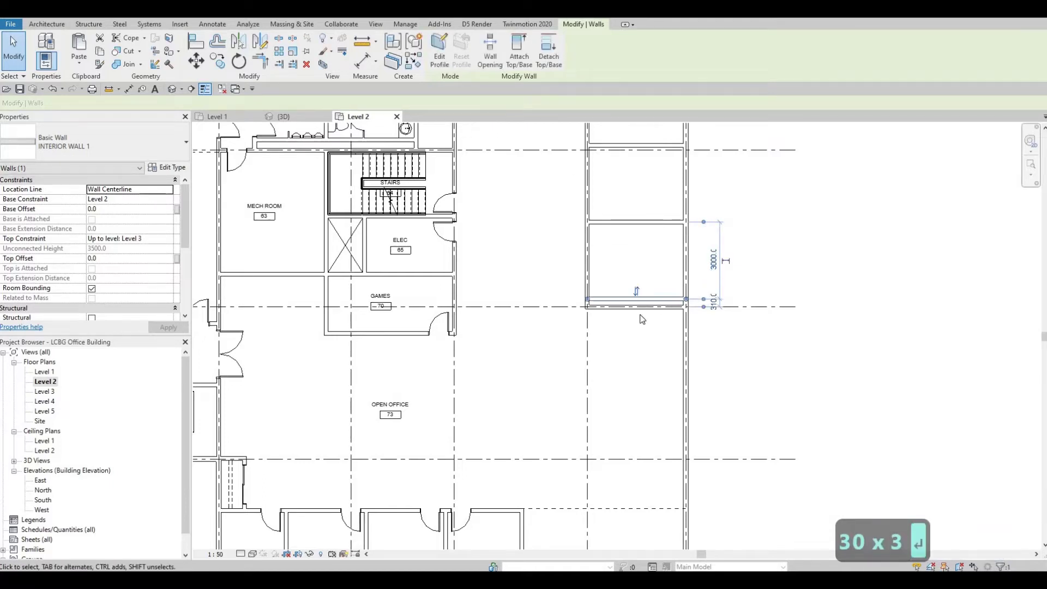
{"action": "key", "text": "Escape"}
{"action": "key", "text": "Escape"}
Set the enclosure's end wall on grid 7 to 3000 mm from the partition above it.
{"action": "left_click", "coordinate": [685, 306]}
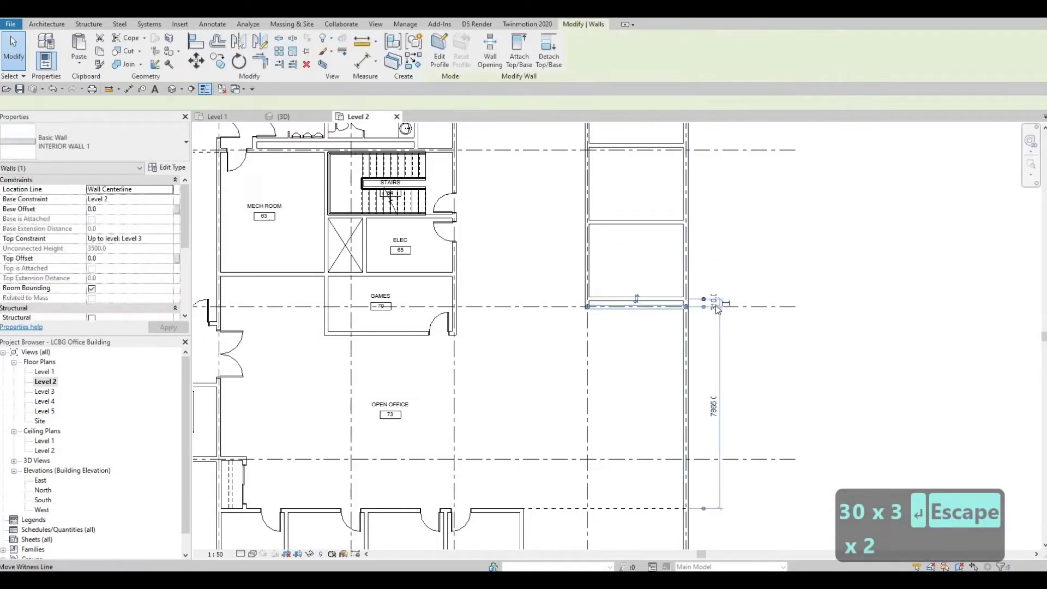
{"action": "left_click", "coordinate": [715, 305]}
{"action": "type", "text": "30"}
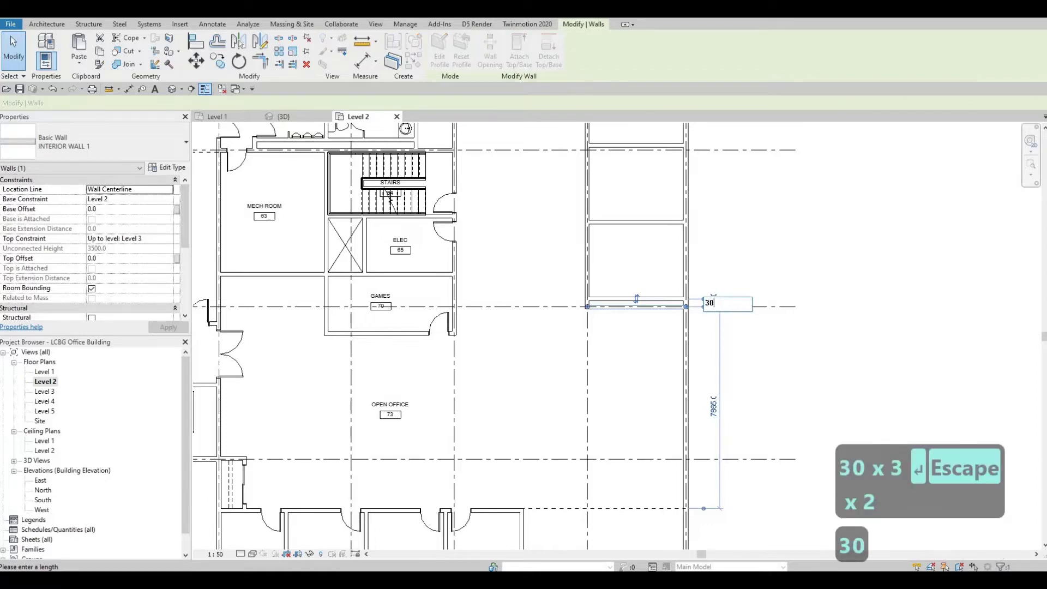
{"action": "type", "text": "00"}
{"action": "key", "text": "Return"}
{"action": "key", "text": "Escape"}
{"action": "key", "text": "Escape"}
Extend the enclosure's grid F wall up past grid 4 to just below grid 3, making it about 25630 mm long.
{"action": "scroll", "coordinate": [665, 381], "scroll_direction": "down", "scroll_amount": 2}
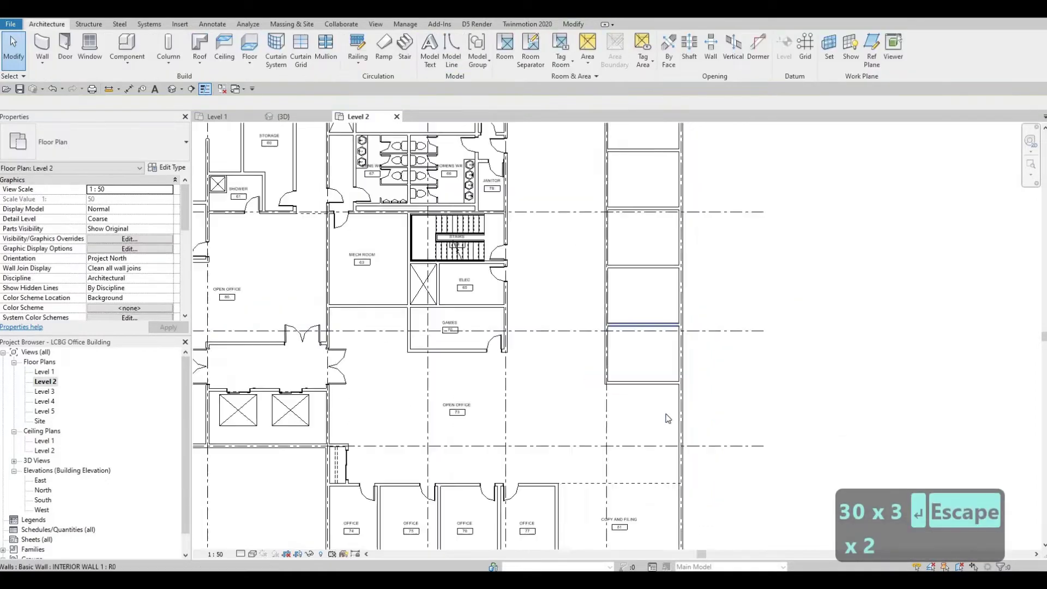
{"action": "middle_click_drag", "start_coordinate": [674, 226], "coordinate": [675, 319]}
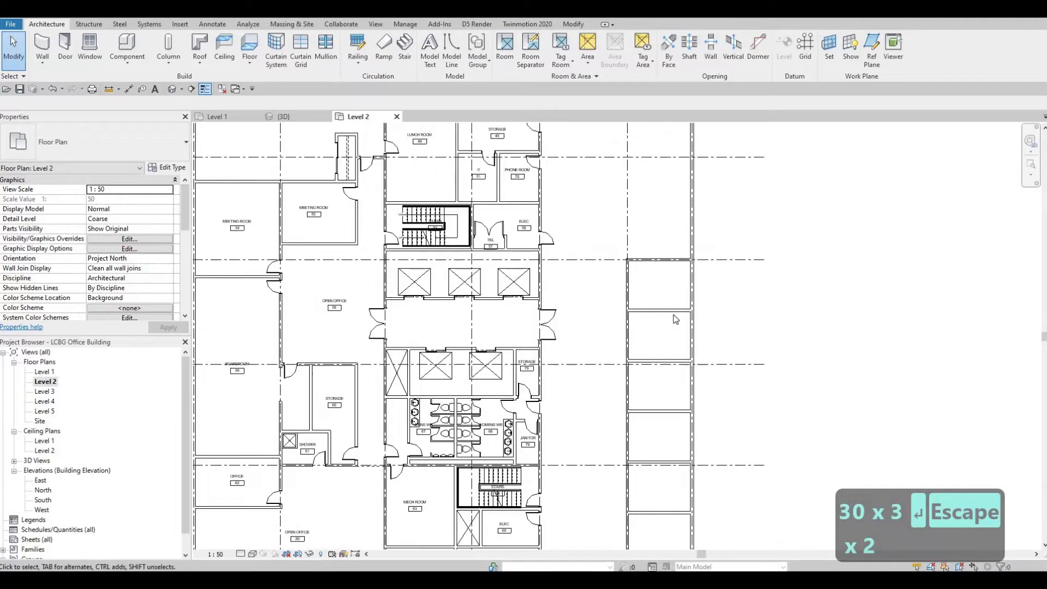
{"action": "scroll", "coordinate": [677, 317], "scroll_direction": "down", "scroll_amount": 2}
{"action": "scroll", "coordinate": [649, 267], "scroll_direction": "down", "scroll_amount": 1}
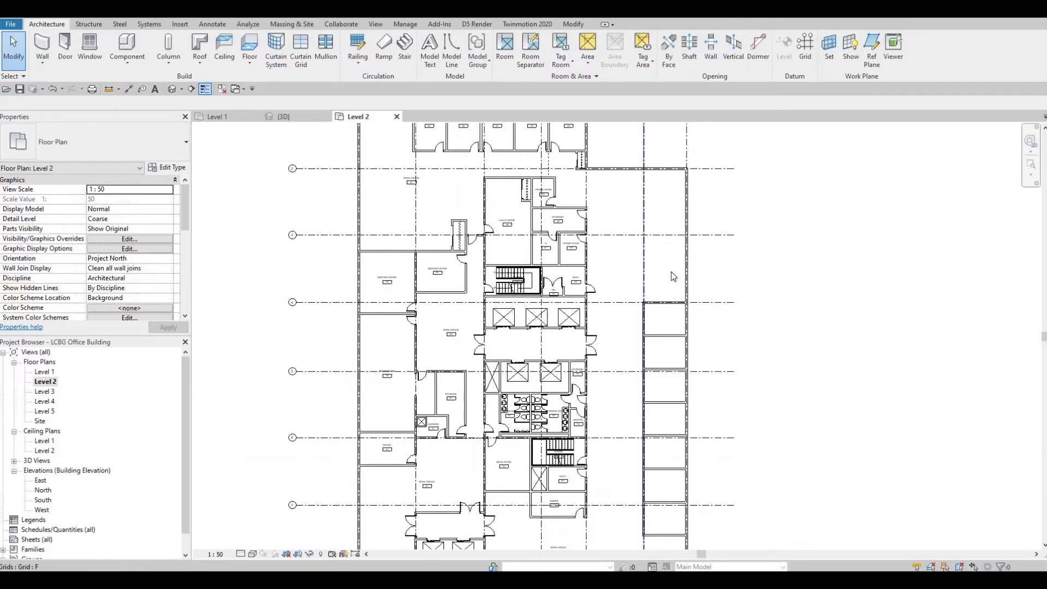
{"action": "scroll", "coordinate": [622, 263], "scroll_direction": "up", "scroll_amount": 1}
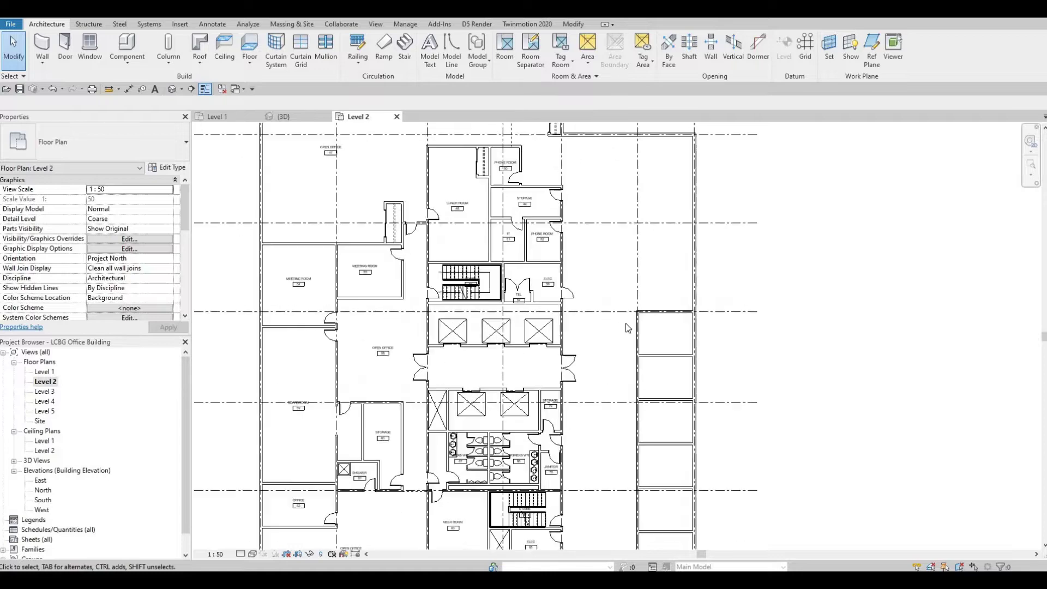
{"action": "left_click", "coordinate": [639, 318]}
{"action": "left_click_drag", "start_coordinate": [639, 312], "coordinate": [640, 244]}
{"action": "key", "text": "Escape"}
{"action": "key", "text": "Escape"}
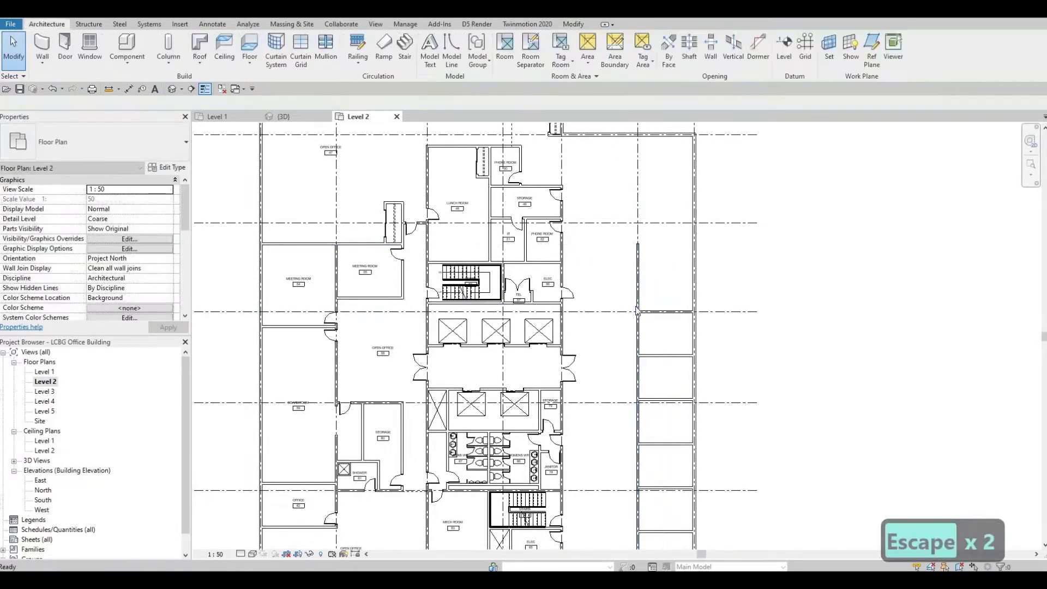
Draw two INTERIOR WALL 1 walls about 3850 mm long to the exterior wall: at the grid F wall's upper end and midway to grid 4.
{"action": "left_click", "coordinate": [638, 301]}
{"action": "key", "text": "c"}
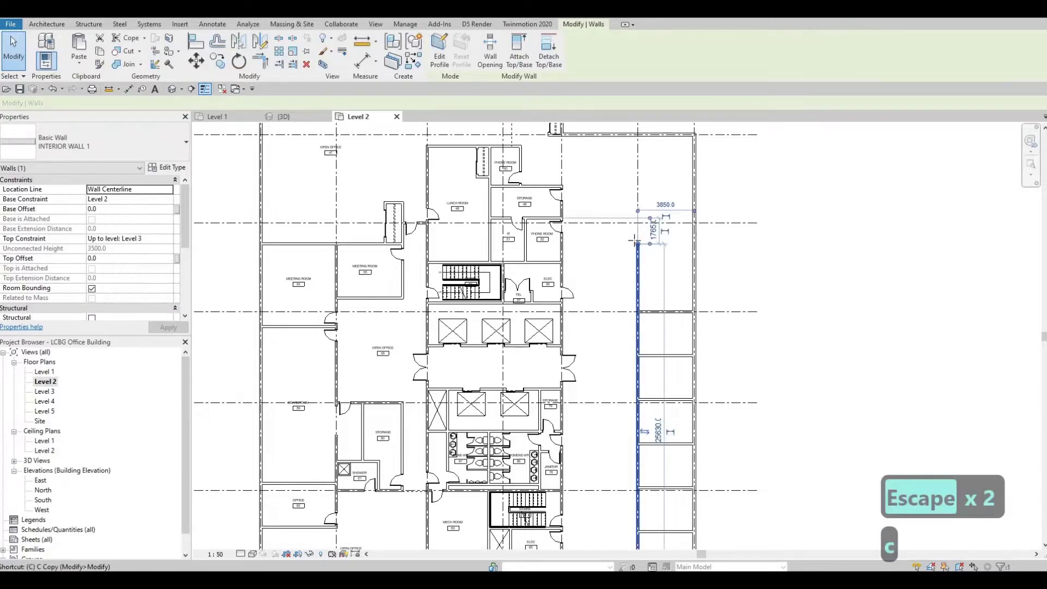
{"action": "key", "text": "s"}
{"action": "left_click", "coordinate": [689, 242]}
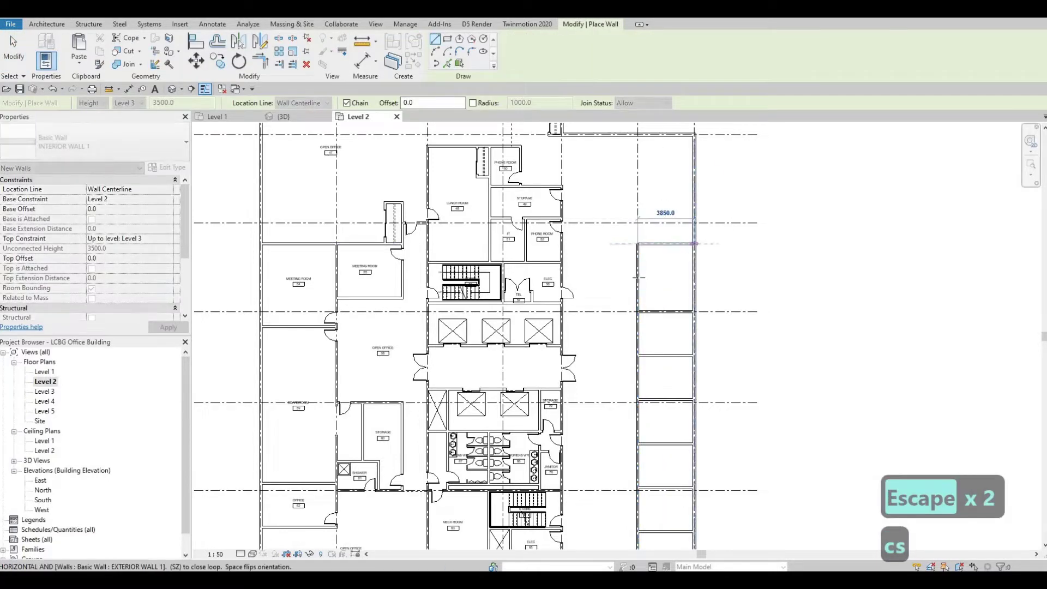
{"action": "key", "text": "Escape"}
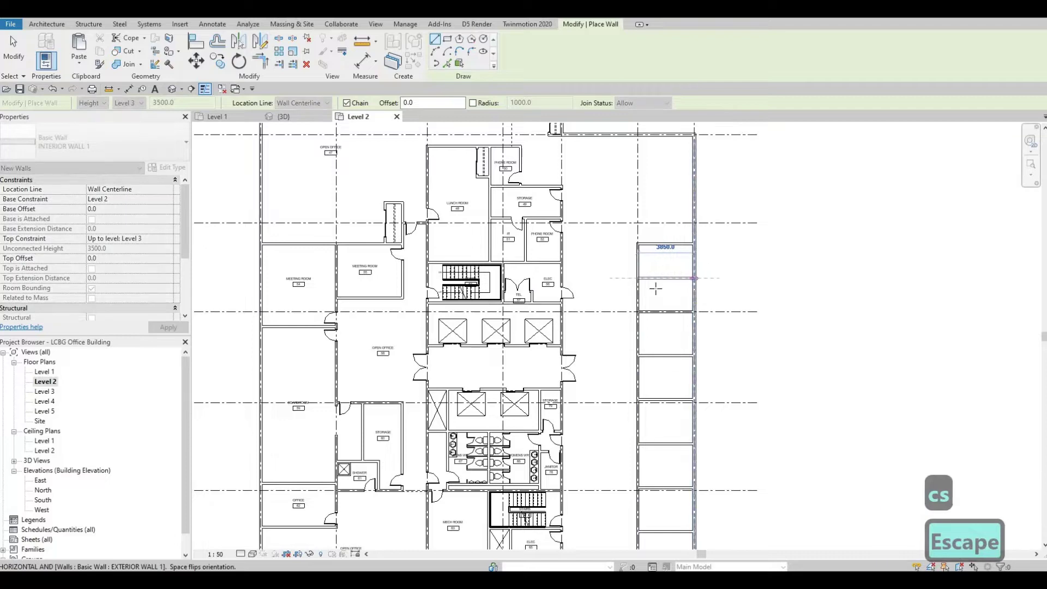
{"action": "key", "text": "Escape"}
{"action": "key", "text": "Escape"}
{"action": "key", "text": "Escape"}
Set the new partition above grid 4 to 3000 mm from the wall on grid 4.
{"action": "scroll", "coordinate": [698, 278], "scroll_direction": "up", "scroll_amount": 2}
{"action": "key", "text": "Escape"}
{"action": "left_click", "coordinate": [695, 273]}
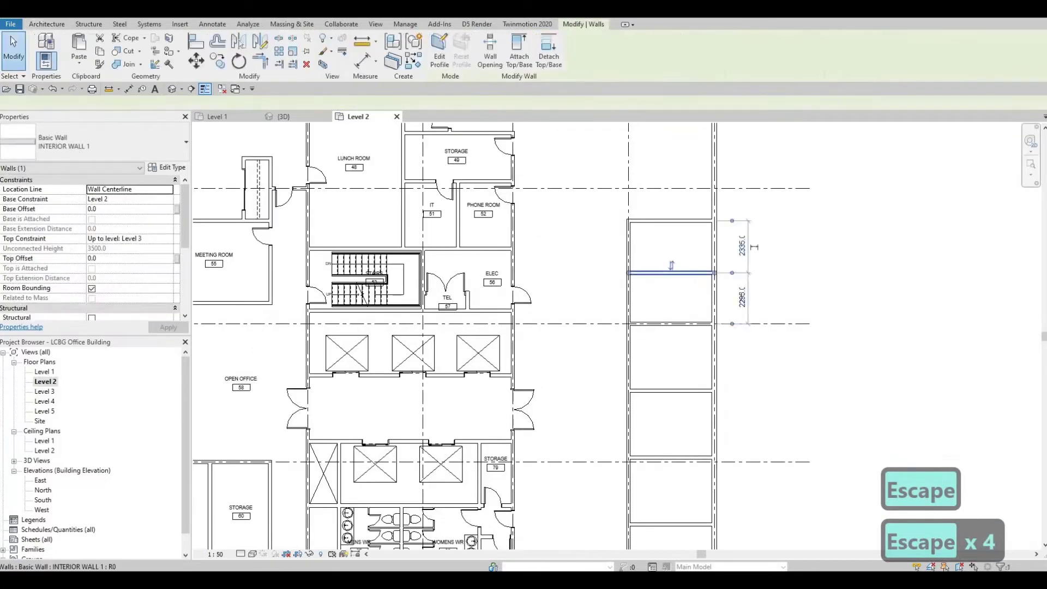
{"action": "left_click", "coordinate": [740, 308]}
{"action": "type", "text": "300"}
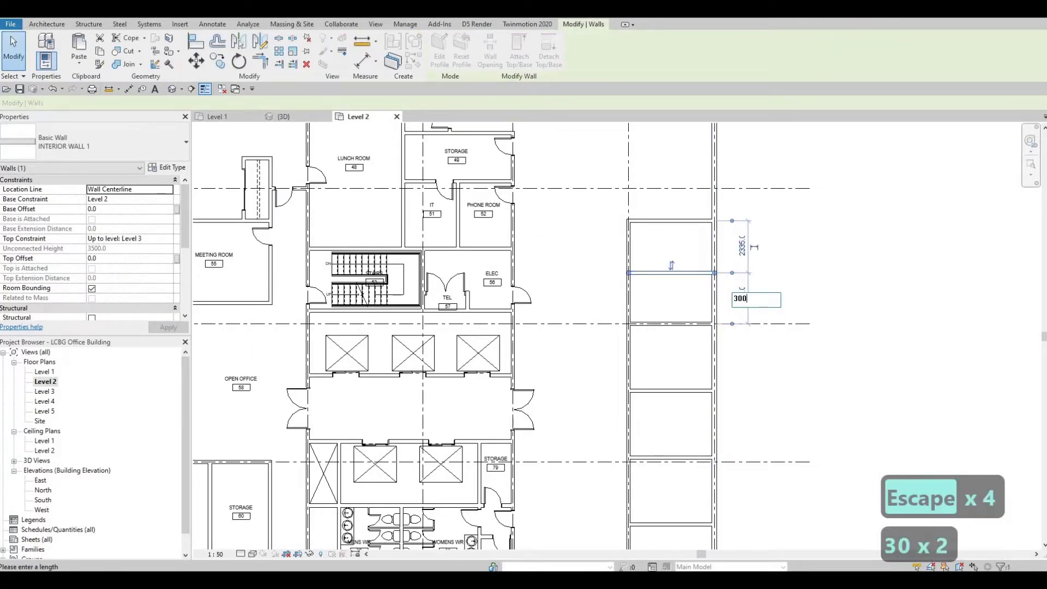
{"action": "key", "text": "Return"}
{"action": "key", "text": "Escape"}
{"action": "key", "text": "Escape"}
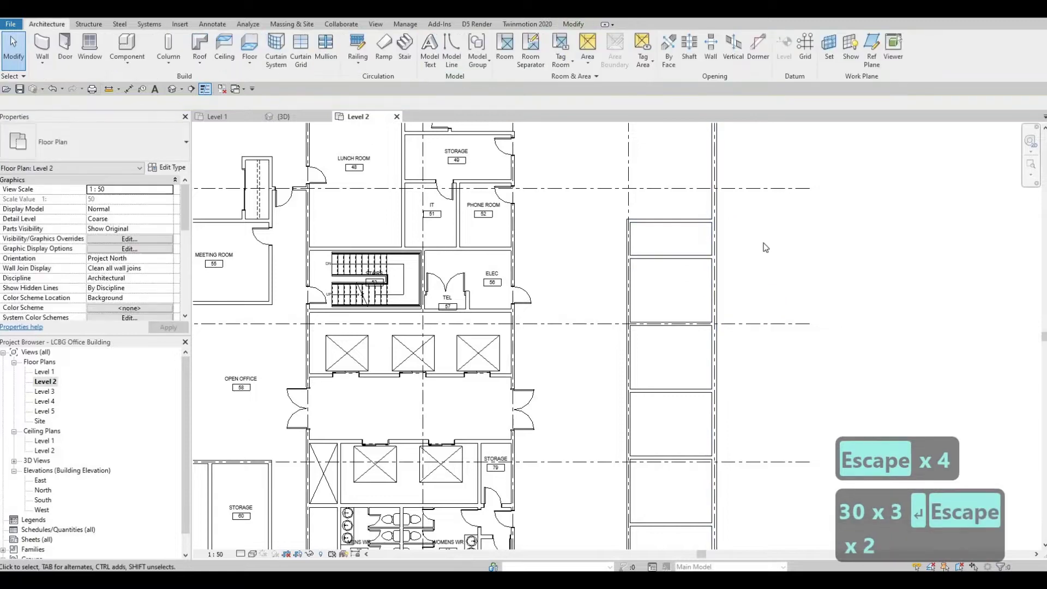
Set the enclosure's uppermost wall, near grid 3, to 3000 mm from the partition below it.
{"action": "left_click", "coordinate": [671, 220]}
{"action": "left_click", "coordinate": [742, 238]}
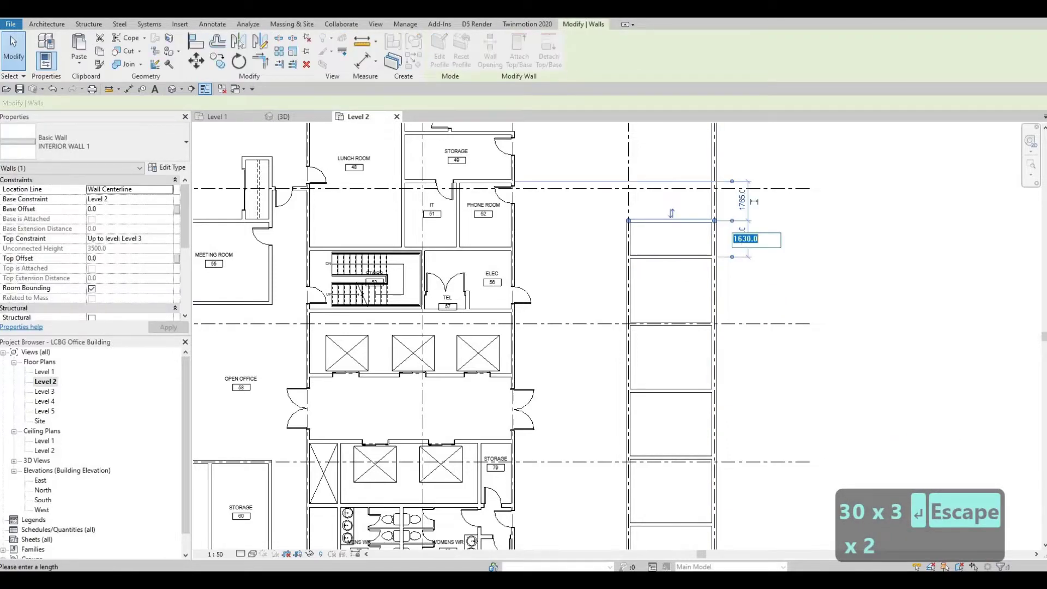
{"action": "type", "text": "3"}
{"action": "key", "text": "Return"}
{"action": "key", "text": "Escape"}
{"action": "key", "text": "Escape"}
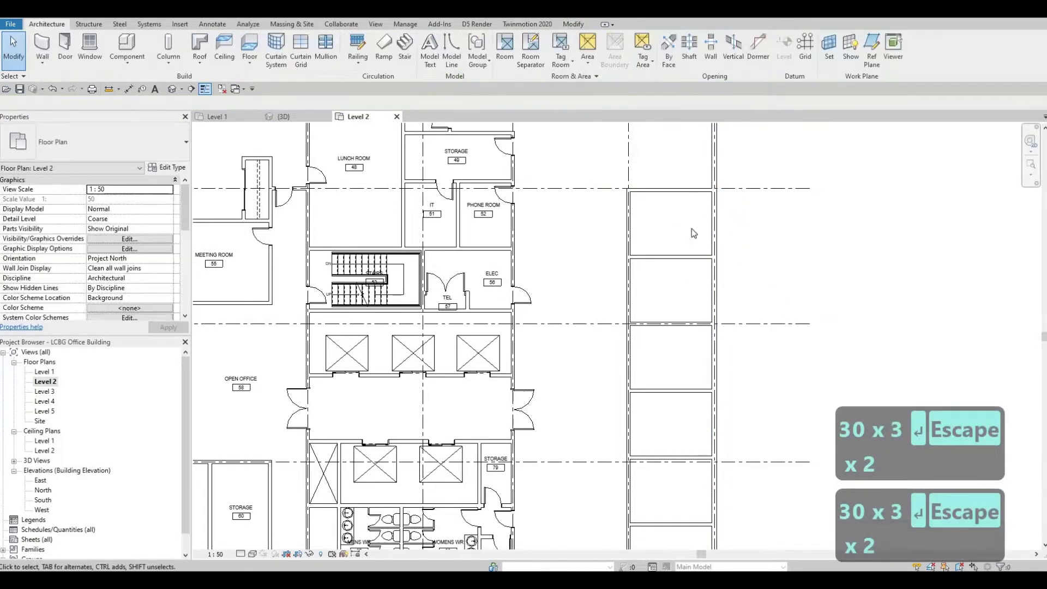
{"action": "scroll", "coordinate": [695, 224], "scroll_direction": "down", "scroll_amount": 5}
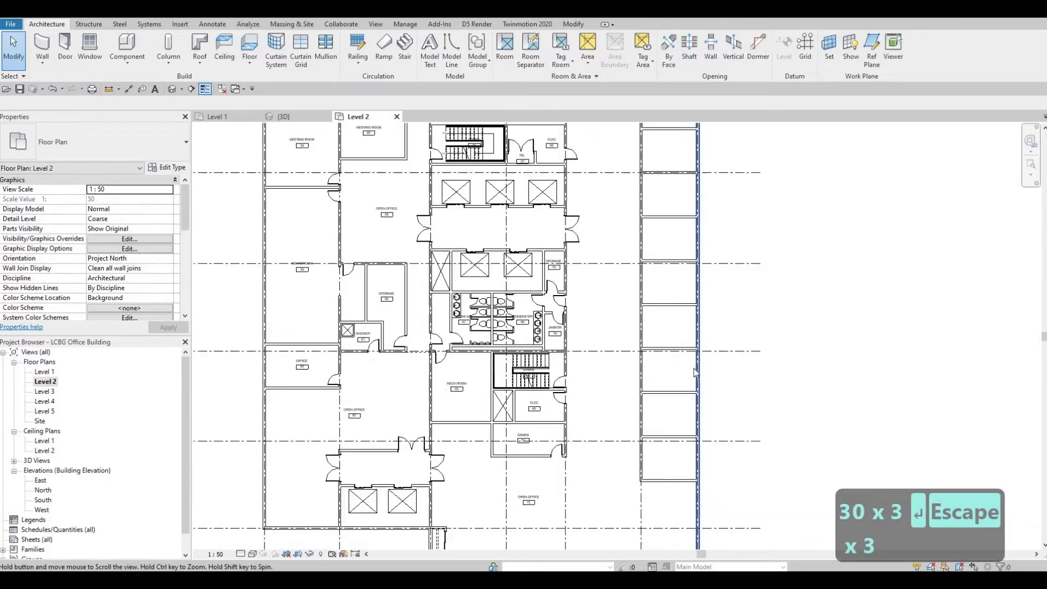
Move the enclosure's uppermost INTERIOR WALL 1 wall up slightly so it is centred on grid 3.
{"action": "scroll", "coordinate": [672, 285], "scroll_direction": "up", "scroll_amount": 4}
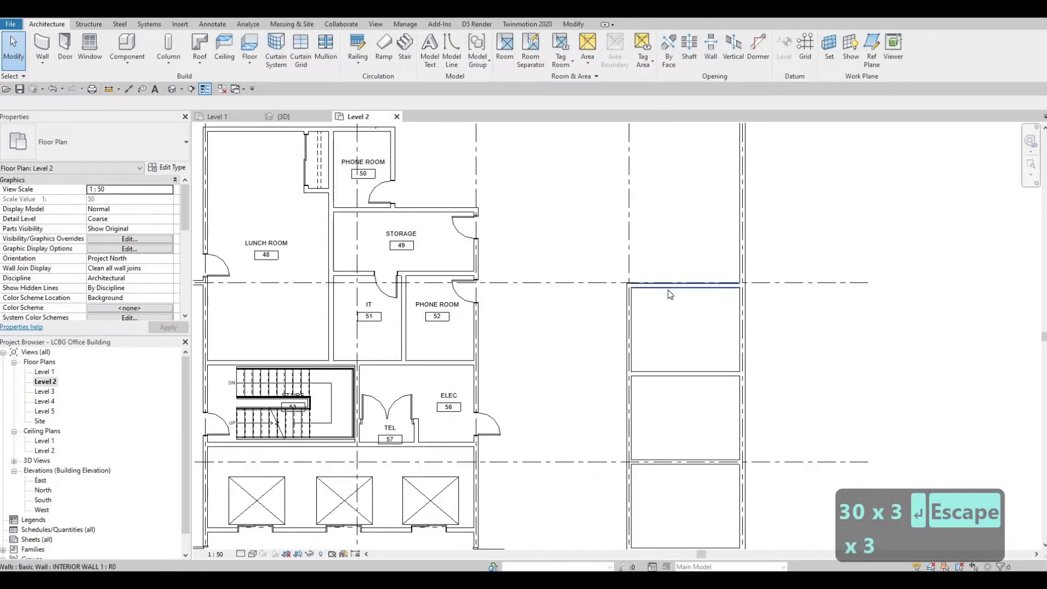
{"action": "scroll", "coordinate": [670, 295], "scroll_direction": "up", "scroll_amount": 2}
{"action": "left_click", "coordinate": [670, 288]}
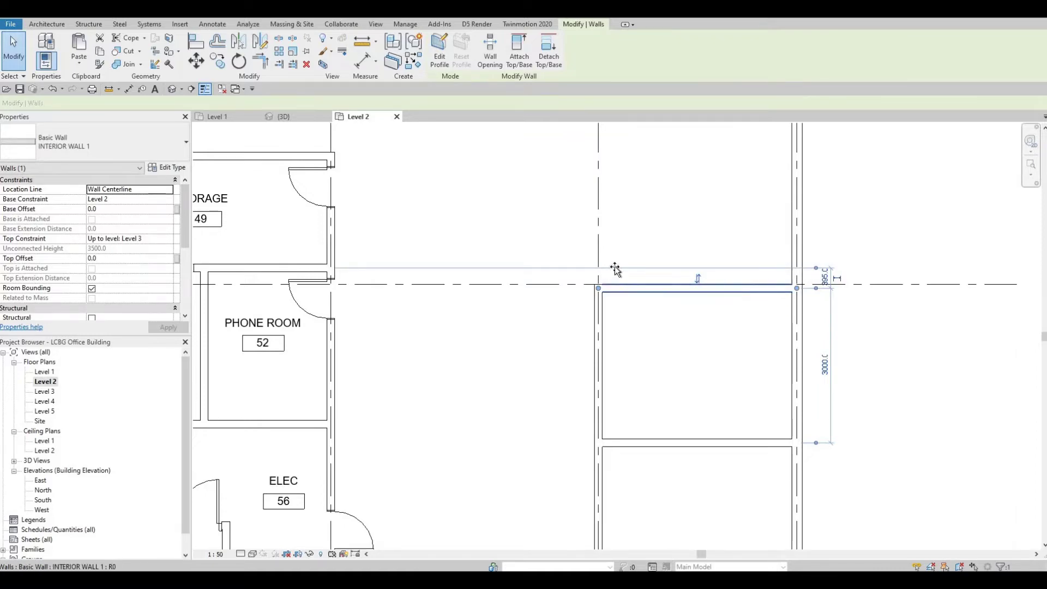
{"action": "left_click_drag", "start_coordinate": [616, 280], "coordinate": [616, 276]}
{"action": "key", "text": "Escape"}
{"action": "key", "text": "Escape"}
{"action": "key", "text": "Escape"}
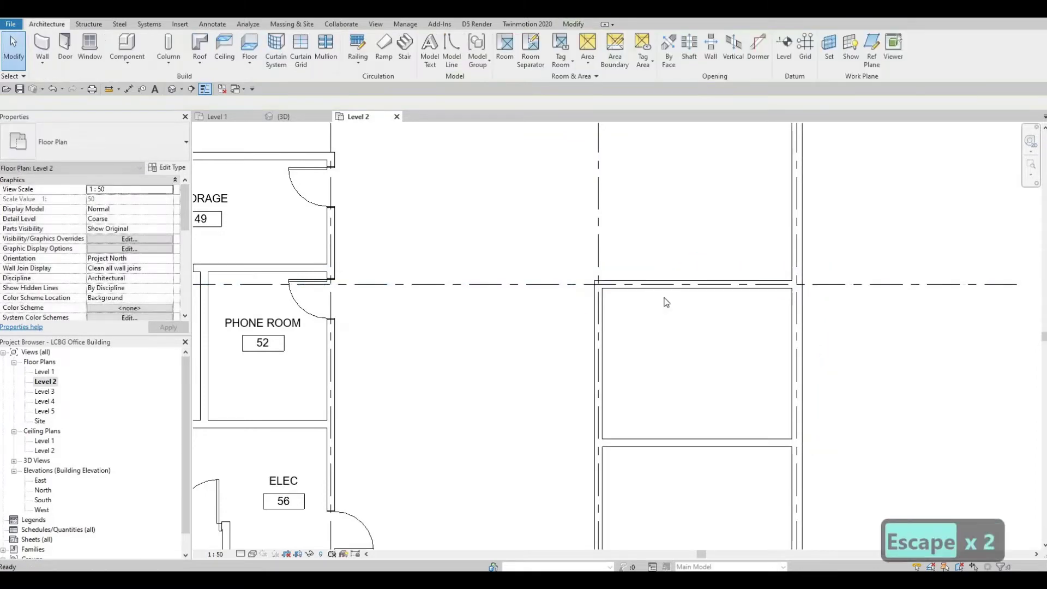
{"action": "middle_click_drag", "start_coordinate": [679, 400], "coordinate": [682, 359]}
{"action": "scroll", "coordinate": [689, 267], "scroll_direction": "down", "scroll_amount": 6}
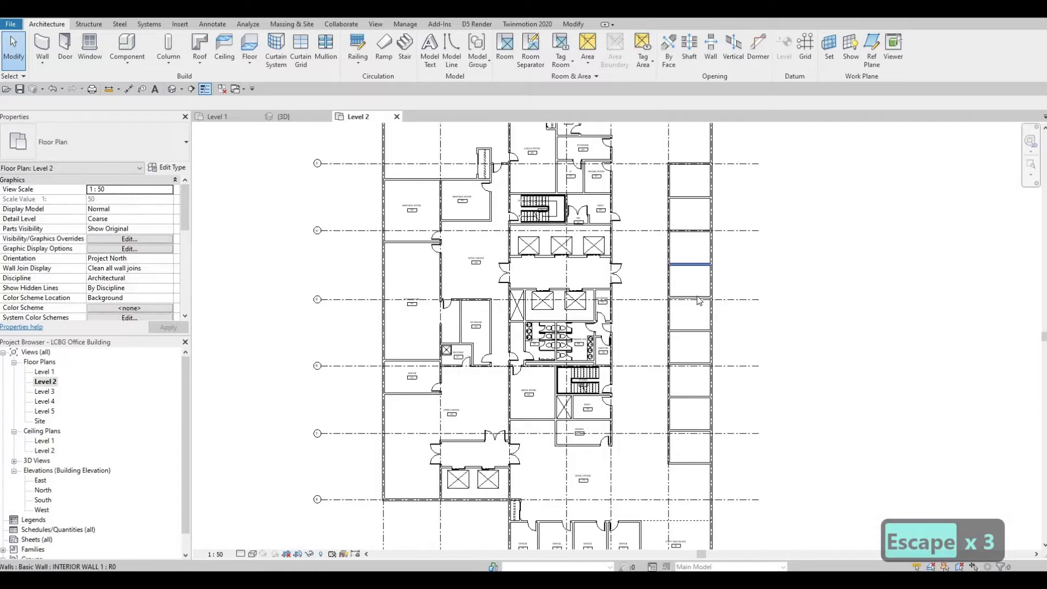
{"action": "key", "text": "Escape"}
Place two 750 x 2400mm doors like the stair door in the grid F wall, opening into the rooms on either side of the grid 7 partition.
{"action": "scroll", "coordinate": [616, 382], "scroll_direction": "up", "scroll_amount": 2}
{"action": "left_click", "coordinate": [615, 389]}
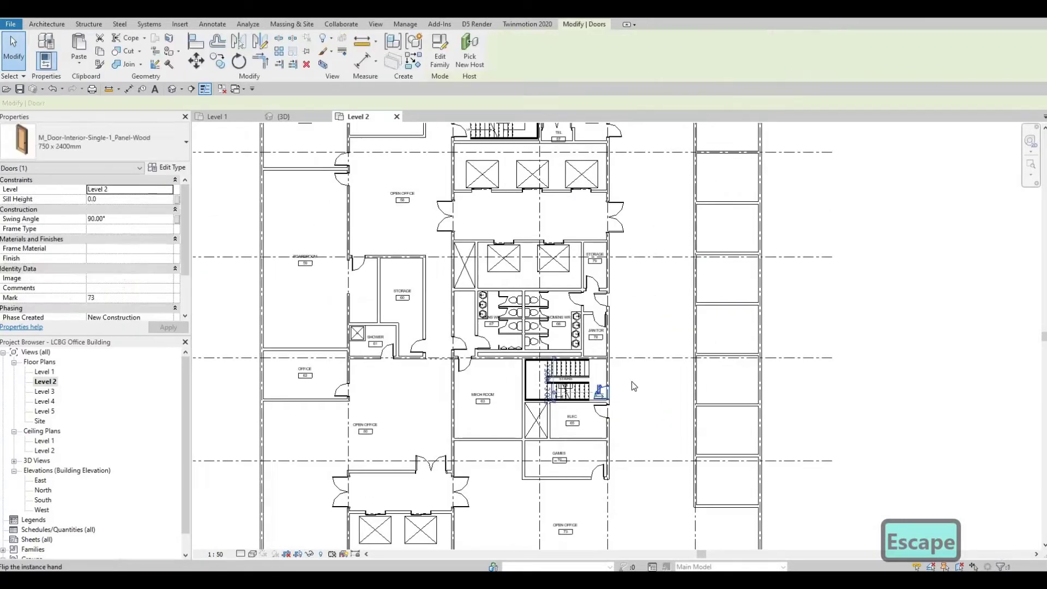
{"action": "key", "text": "c"}
{"action": "key", "text": "s"}
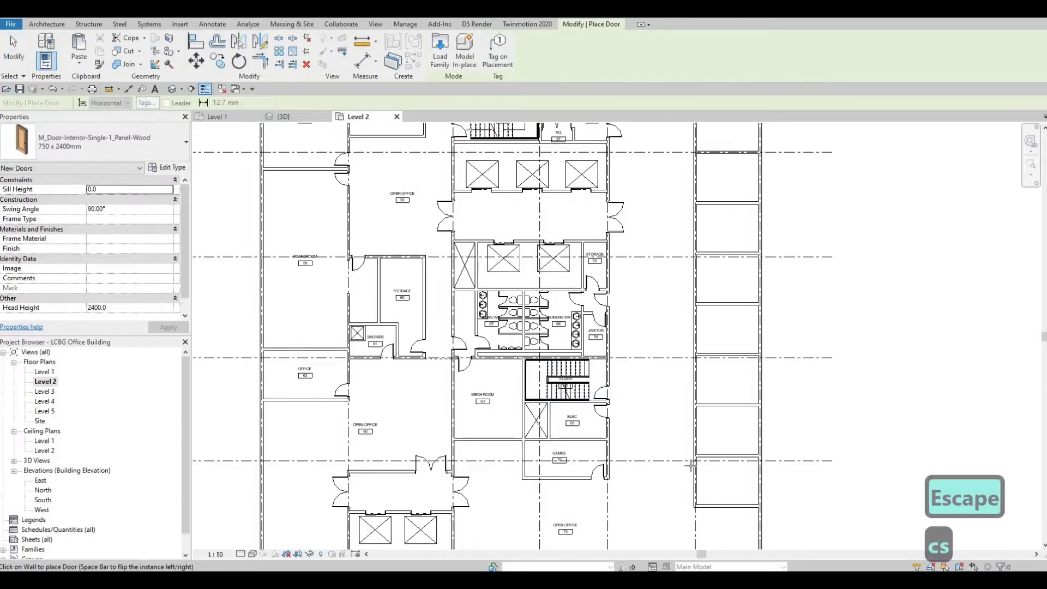
{"action": "scroll", "coordinate": [689, 466], "scroll_direction": "up", "scroll_amount": 3}
{"action": "key", "text": "space"}
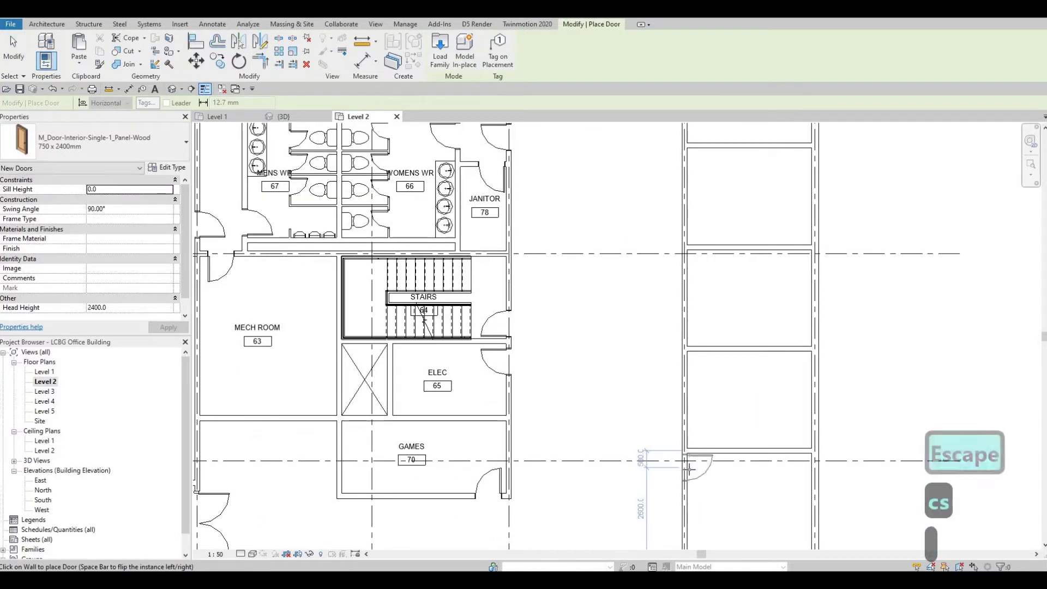
{"action": "left_click", "coordinate": [689, 471]}
{"action": "key", "text": "space"}
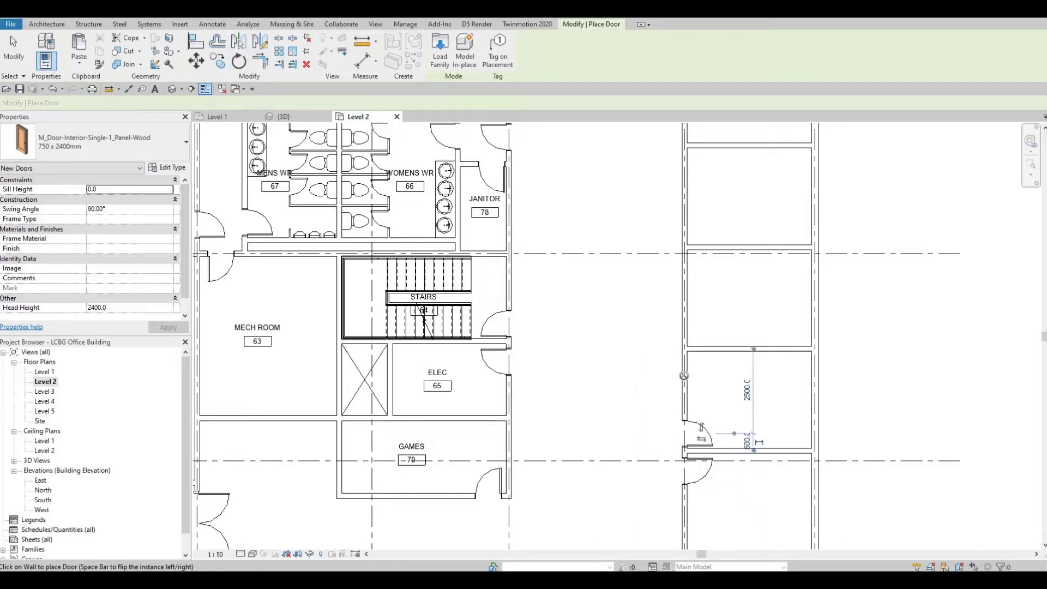
Place matching inward-opening doors in the grid F wall 500 mm above and below the partition near grid 6.
{"action": "middle_click_drag", "start_coordinate": [694, 431], "coordinate": [681, 519]}
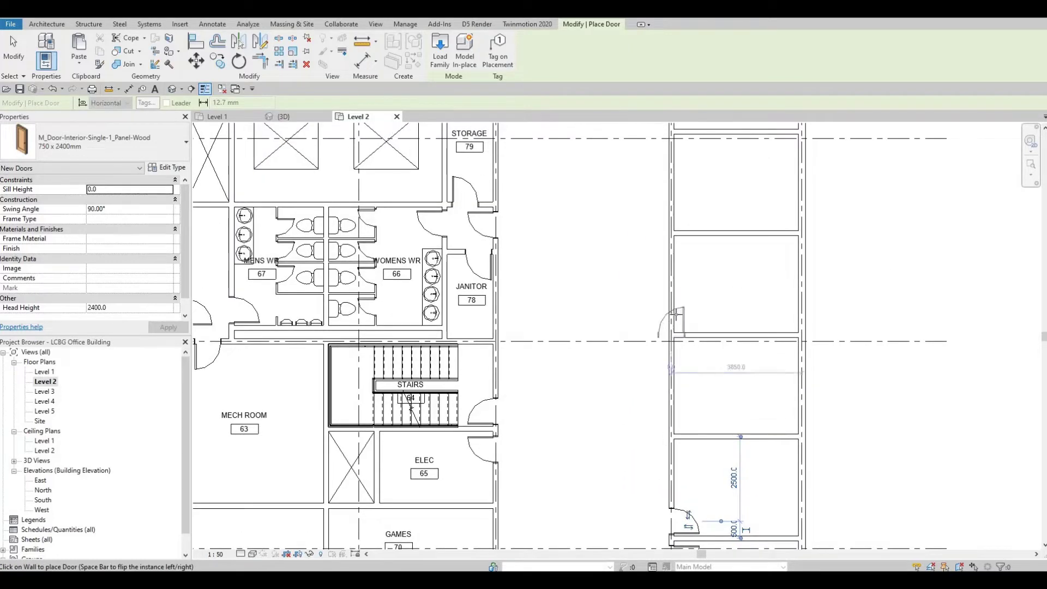
{"action": "left_click", "coordinate": [675, 317]}
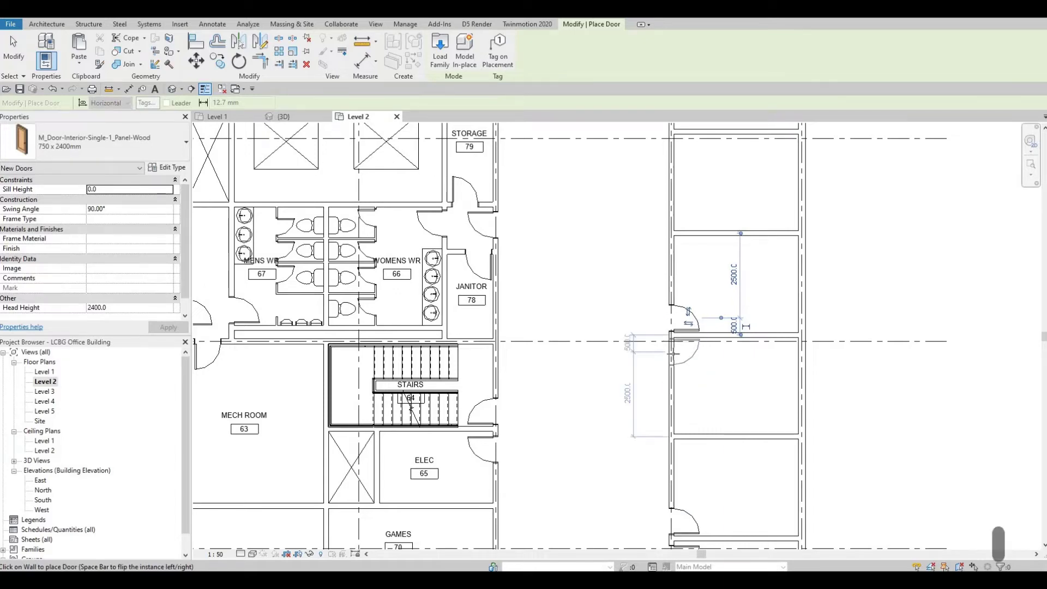
{"action": "left_click", "coordinate": [675, 352]}
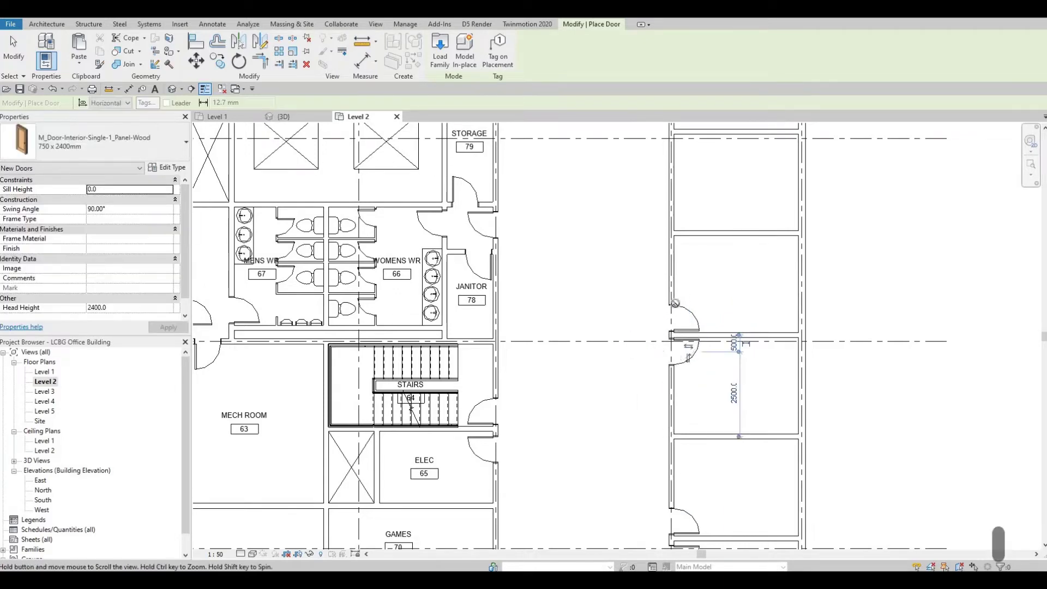
Place a pair of inward-opening doors in the grid F wall, one above and one below the partition near grid 5.
{"action": "middle_click_drag", "start_coordinate": [676, 352], "coordinate": [657, 512]}
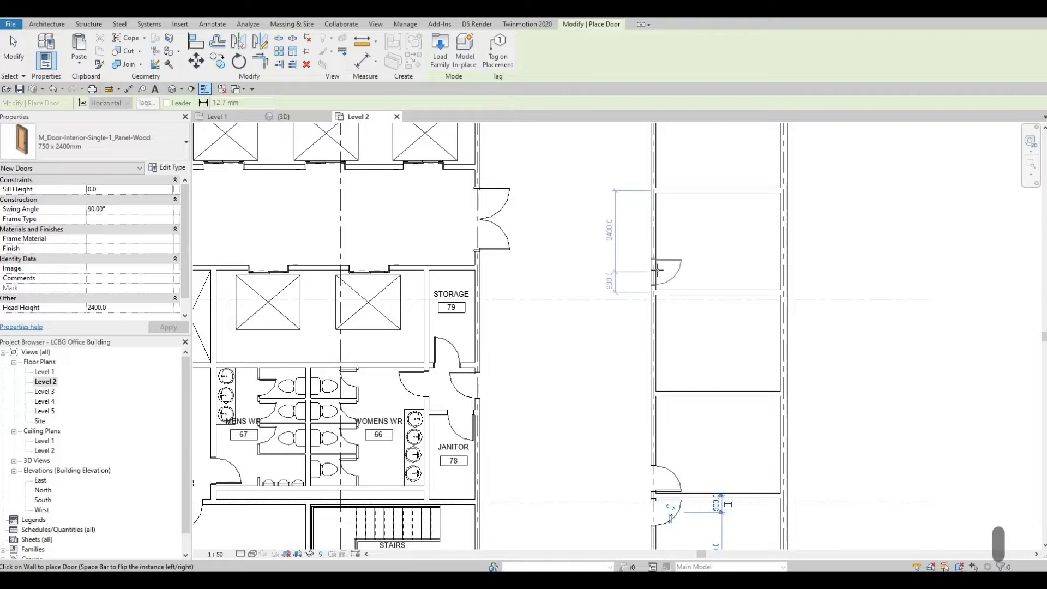
{"action": "left_click", "coordinate": [658, 301]}
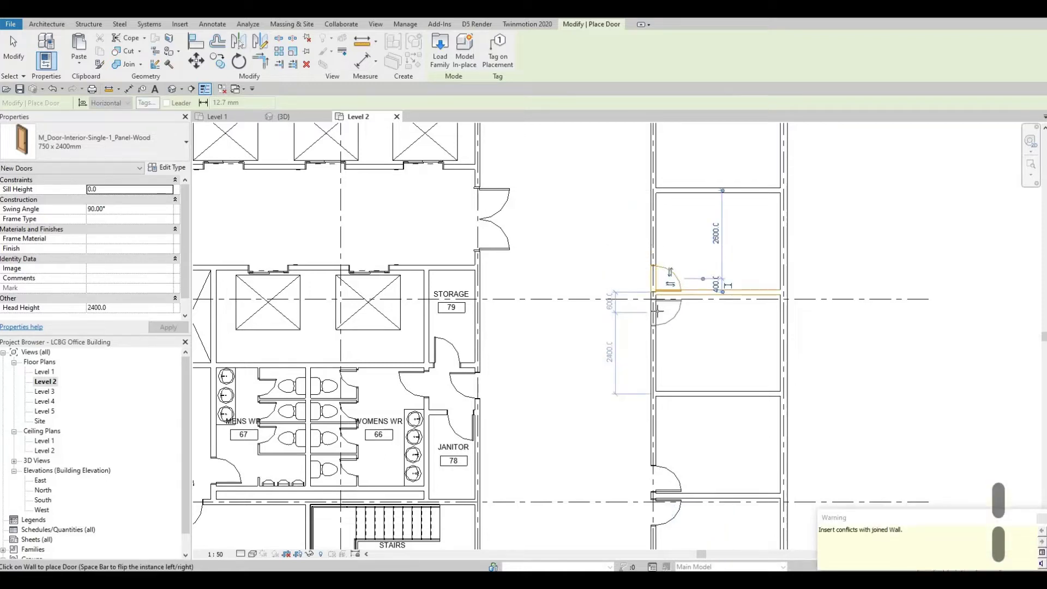
{"action": "key", "text": "Escape"}
{"action": "key", "text": "Escape"}
{"action": "key", "text": "Escape"}
{"action": "key", "text": "Escape"}
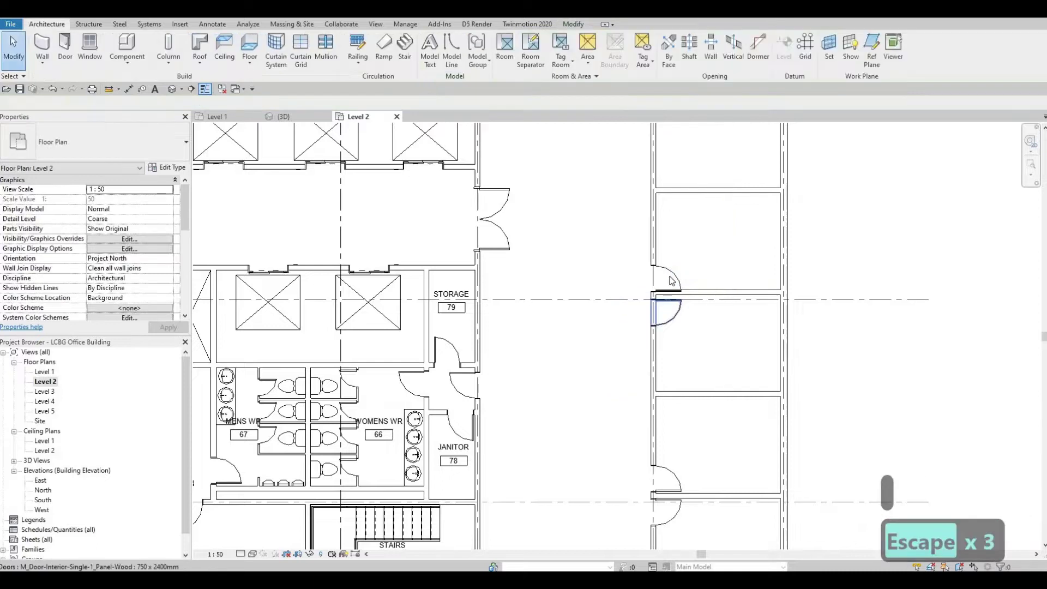
Nudge the two doors near grid 5 to about 520 mm above and about 480 mm below the partition between them.
{"action": "left_click", "coordinate": [672, 281]}
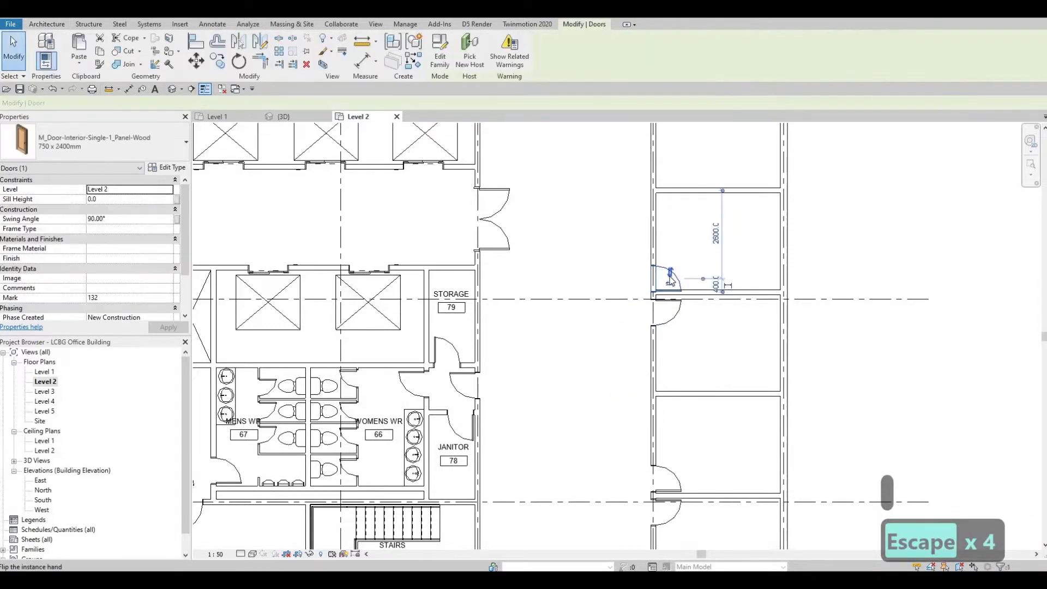
{"action": "left_click", "coordinate": [672, 306]}
{"action": "key", "text": "Up"}
{"action": "key", "text": "Up"}
{"action": "key", "text": "Up"}
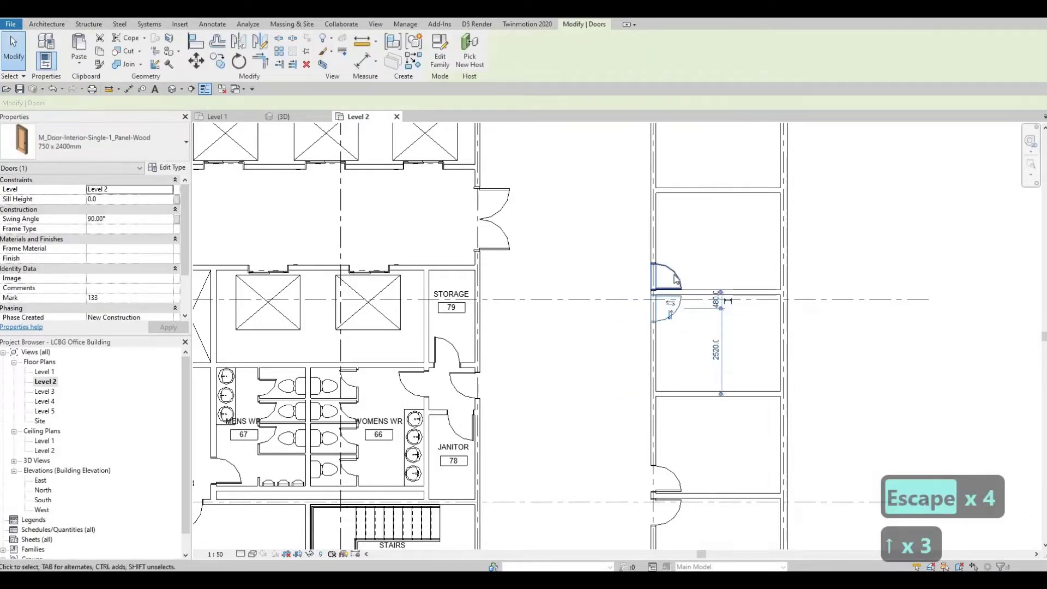
{"action": "left_click", "coordinate": [667, 274]}
{"action": "scroll", "coordinate": [690, 312], "scroll_direction": "up", "scroll_amount": 2}
{"action": "scroll", "coordinate": [686, 309], "scroll_direction": "up", "scroll_amount": 1}
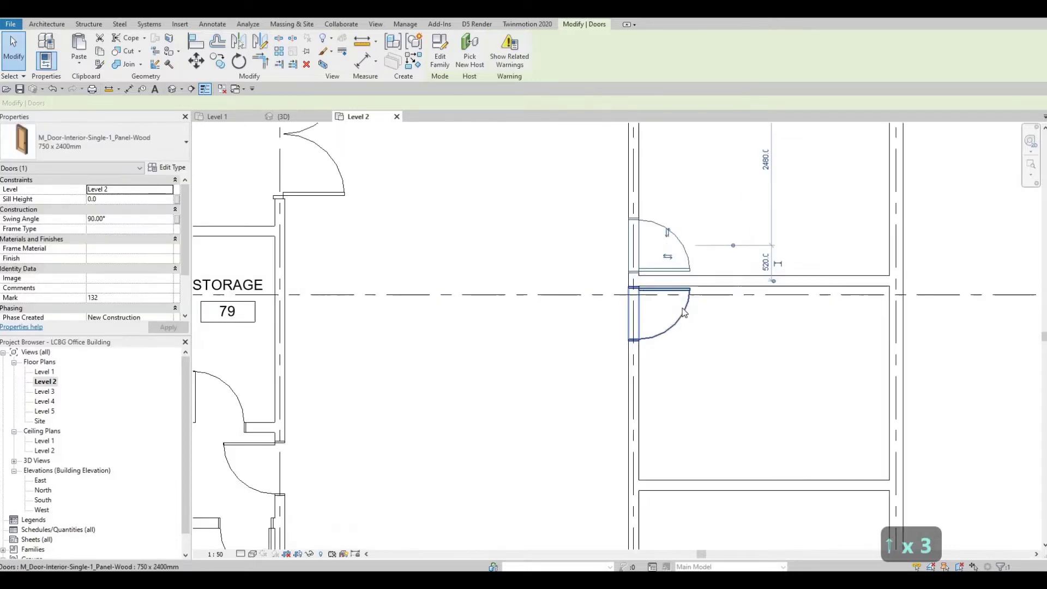
{"action": "key", "text": "shift+Left"}
{"action": "left_click", "coordinate": [707, 292]}
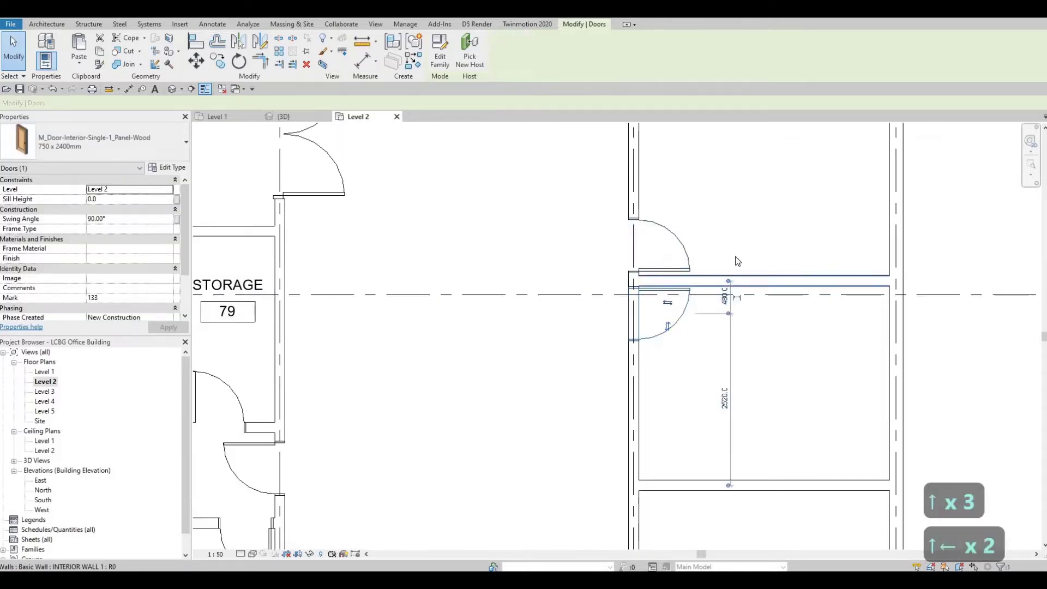
{"action": "scroll", "coordinate": [742, 327], "scroll_direction": "down", "scroll_amount": 5}
{"action": "key", "text": "Escape"}
{"action": "key", "text": "Escape"}
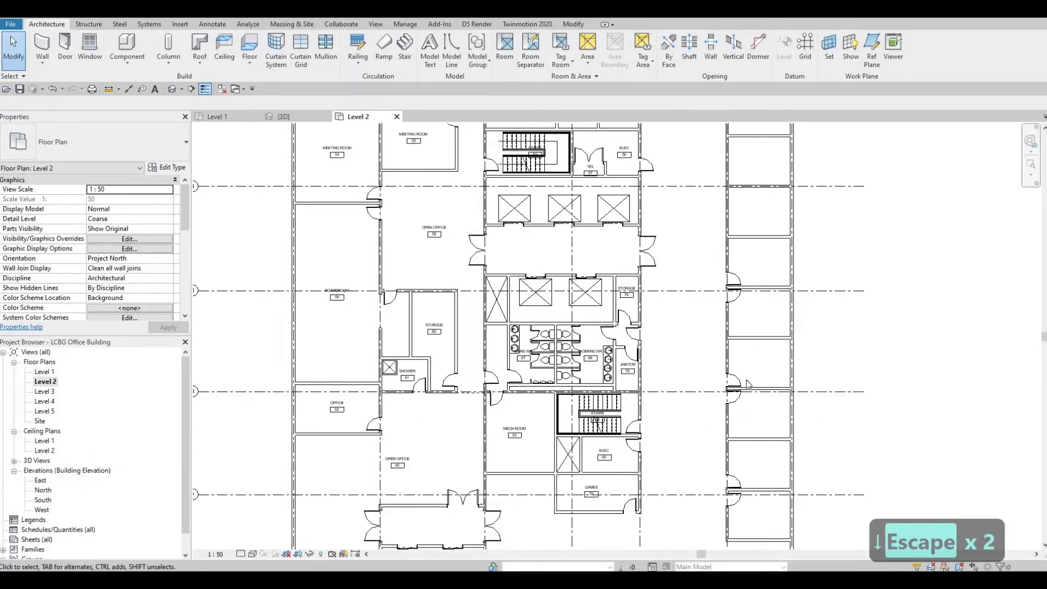
Place two more 750 x 2400mm doors in the grid F wall, opening into the rooms above and below the grid 4 partition.
{"action": "scroll", "coordinate": [736, 259], "scroll_direction": "up", "scroll_amount": 1}
{"action": "middle_click_drag", "start_coordinate": [737, 259], "coordinate": [731, 412]}
{"action": "scroll", "coordinate": [731, 413], "scroll_direction": "down", "scroll_amount": 1}
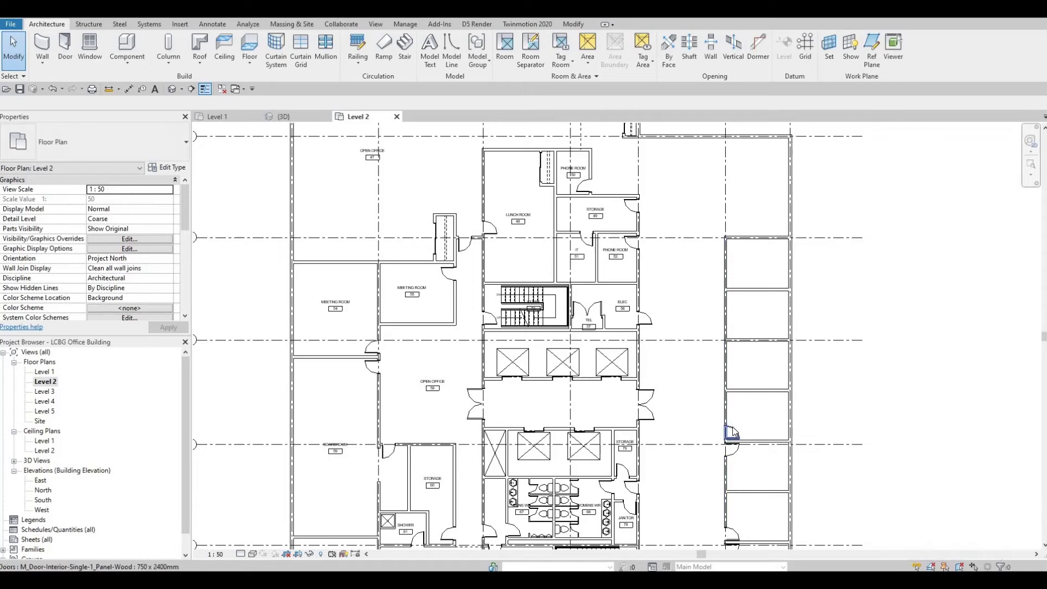
{"action": "left_click", "coordinate": [732, 433]}
{"action": "key", "text": "c"}
{"action": "key", "text": "s"}
{"action": "scroll", "coordinate": [736, 374], "scroll_direction": "up", "scroll_amount": 2}
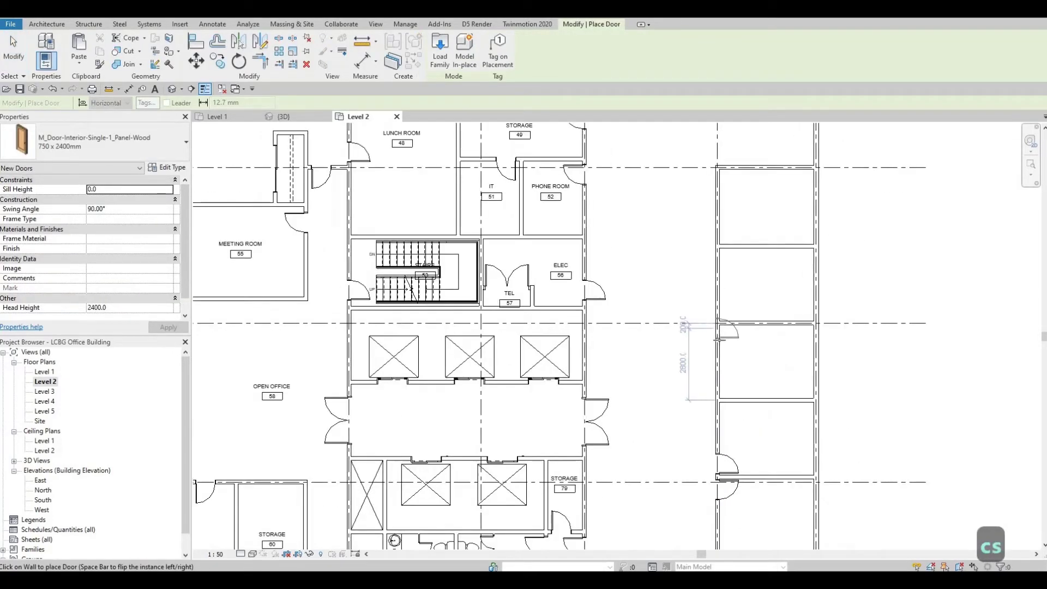
{"action": "scroll", "coordinate": [719, 339], "scroll_direction": "up", "scroll_amount": 2}
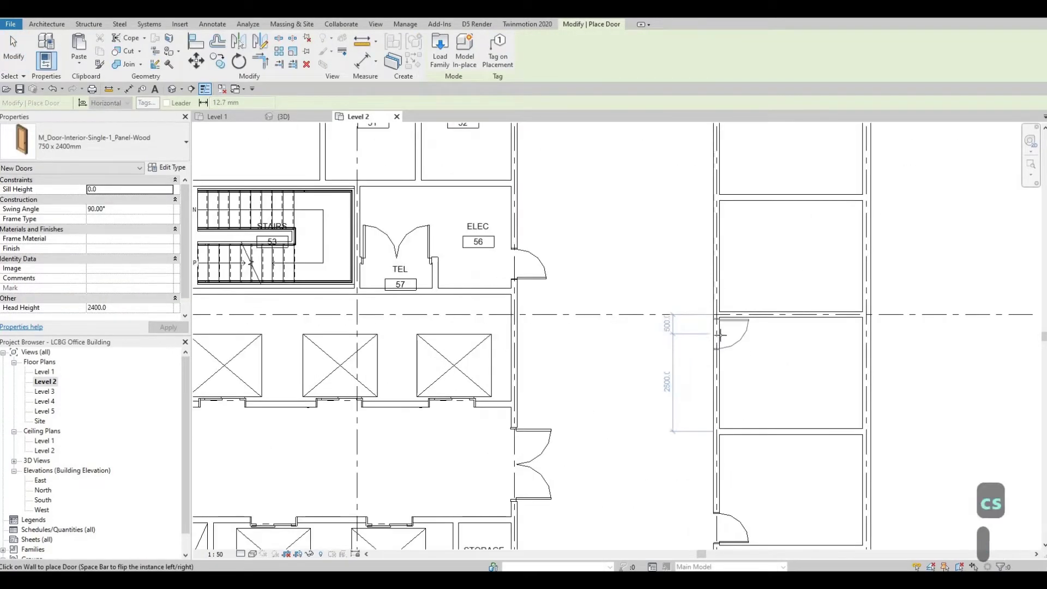
{"action": "left_click", "coordinate": [722, 288]}
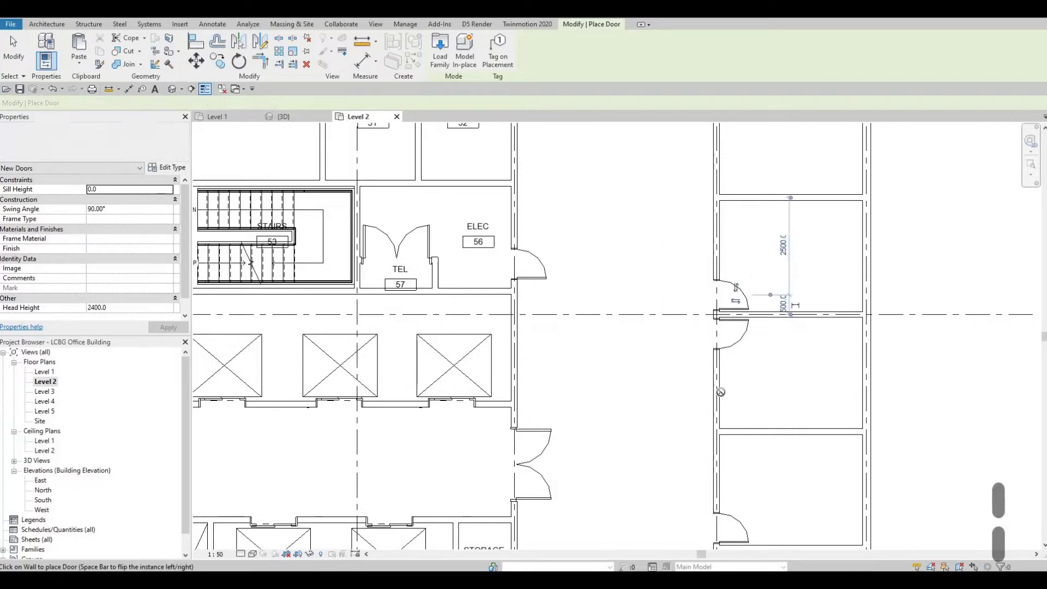
Place an inward-opening door for the topmost room in the grid F wall, just above its lower partition.
{"action": "middle_click_drag", "start_coordinate": [727, 280], "coordinate": [720, 433]}
{"action": "key", "text": "space"}
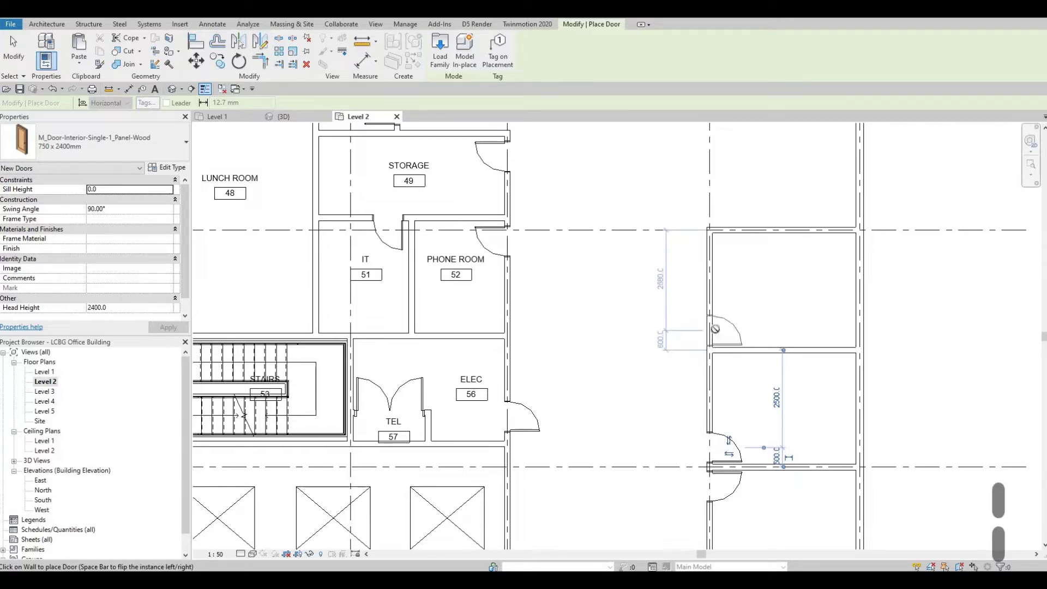
{"action": "key", "text": "Escape"}
{"action": "key", "text": "Escape"}
{"action": "scroll", "coordinate": [722, 325], "scroll_direction": "down", "scroll_amount": 5}
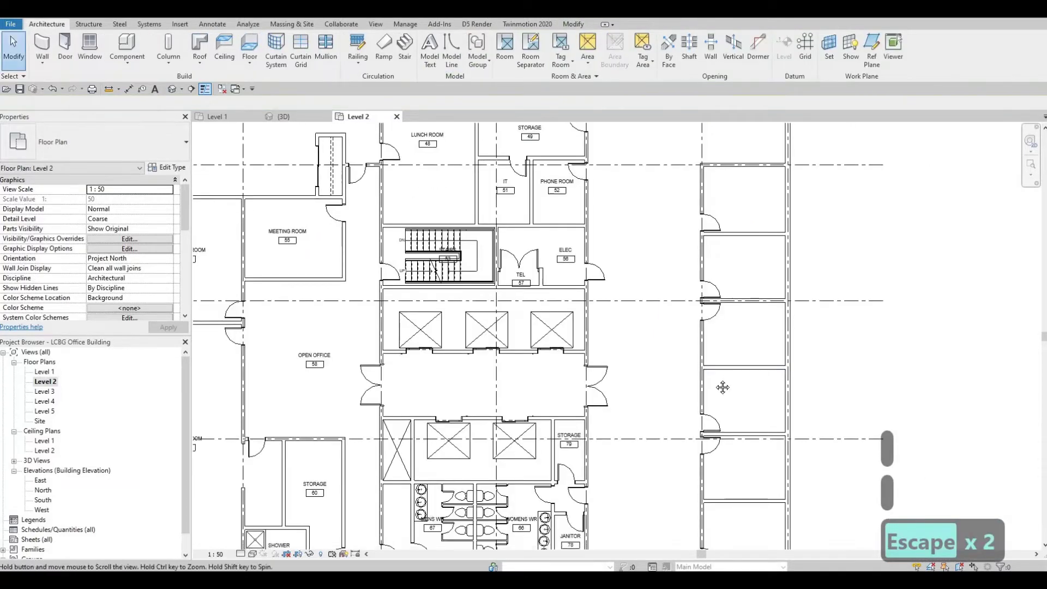
{"action": "scroll", "coordinate": [684, 430], "scroll_direction": "down", "scroll_amount": 2}
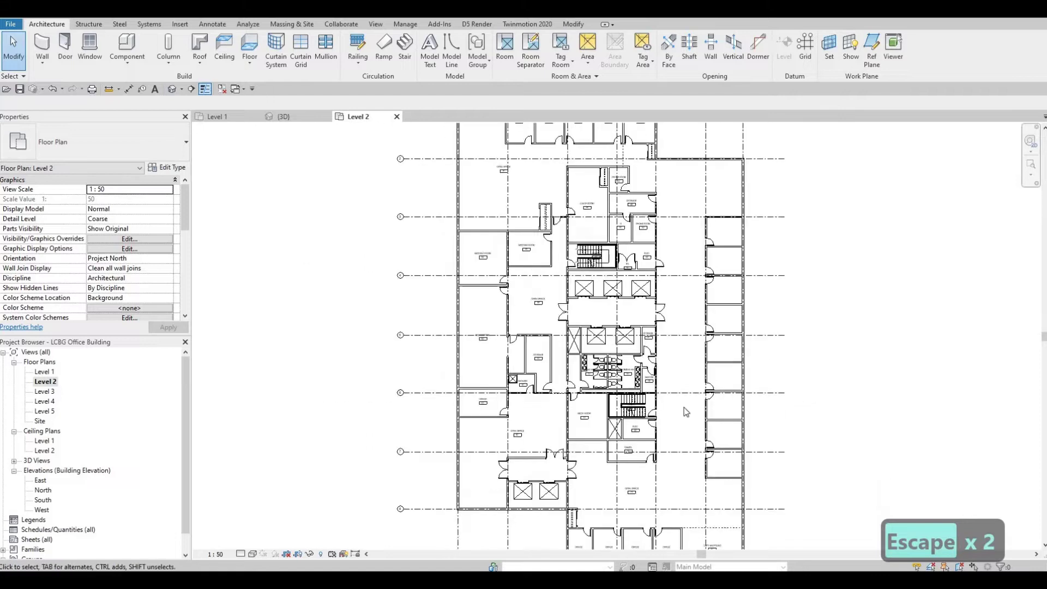
Move the OPEN OFFICE room tag below the GAMES room slightly to the right and down.
{"action": "middle_click_drag", "start_coordinate": [673, 334], "coordinate": [672, 353]}
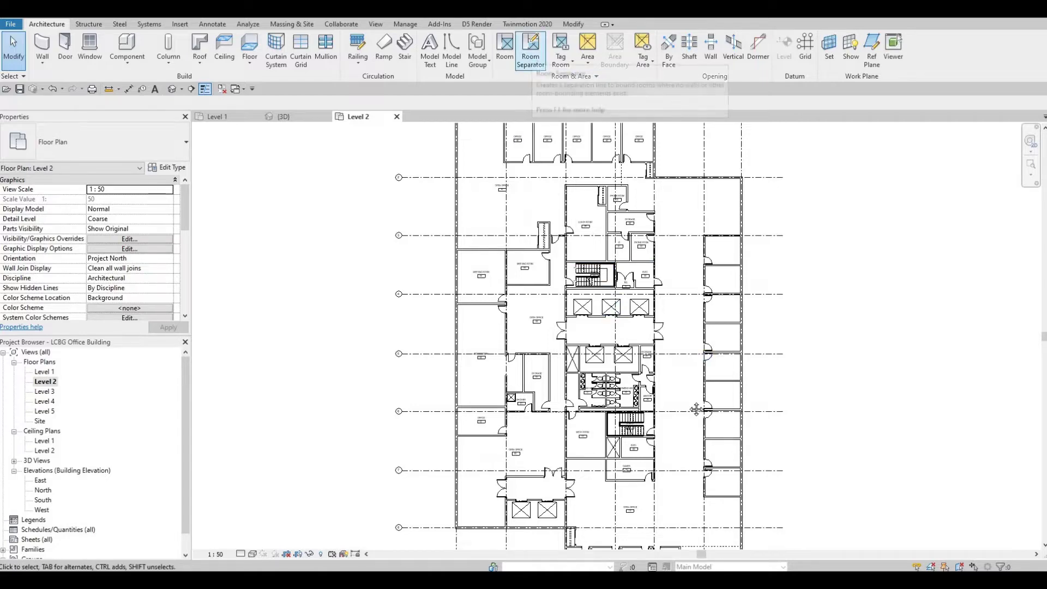
{"action": "middle_click_drag", "start_coordinate": [693, 399], "coordinate": [669, 302]}
{"action": "middle_click_drag", "start_coordinate": [675, 229], "coordinate": [658, 342]}
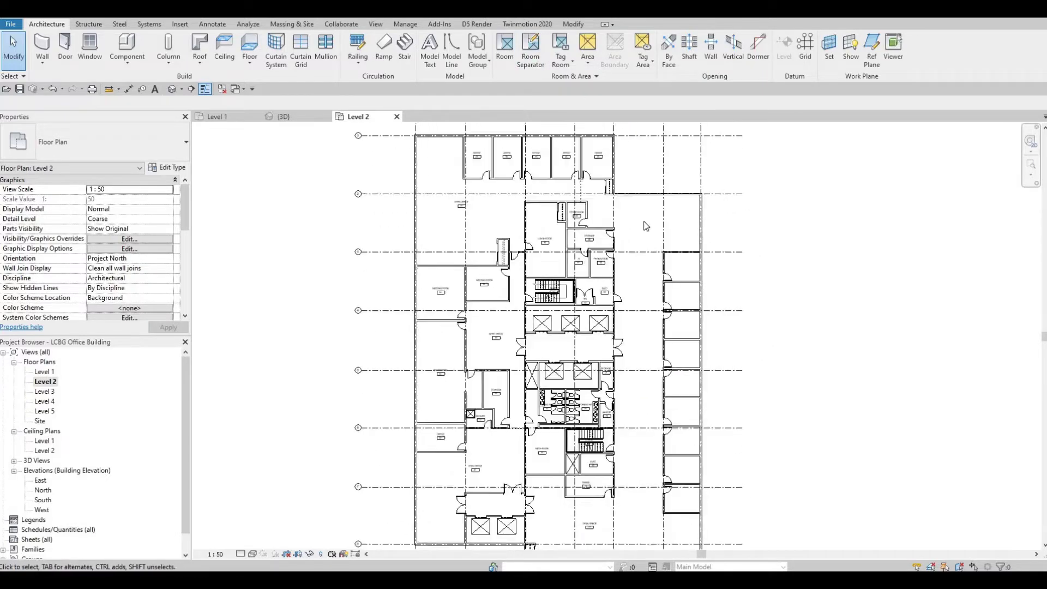
{"action": "scroll", "coordinate": [645, 227], "scroll_direction": "down", "scroll_amount": 1}
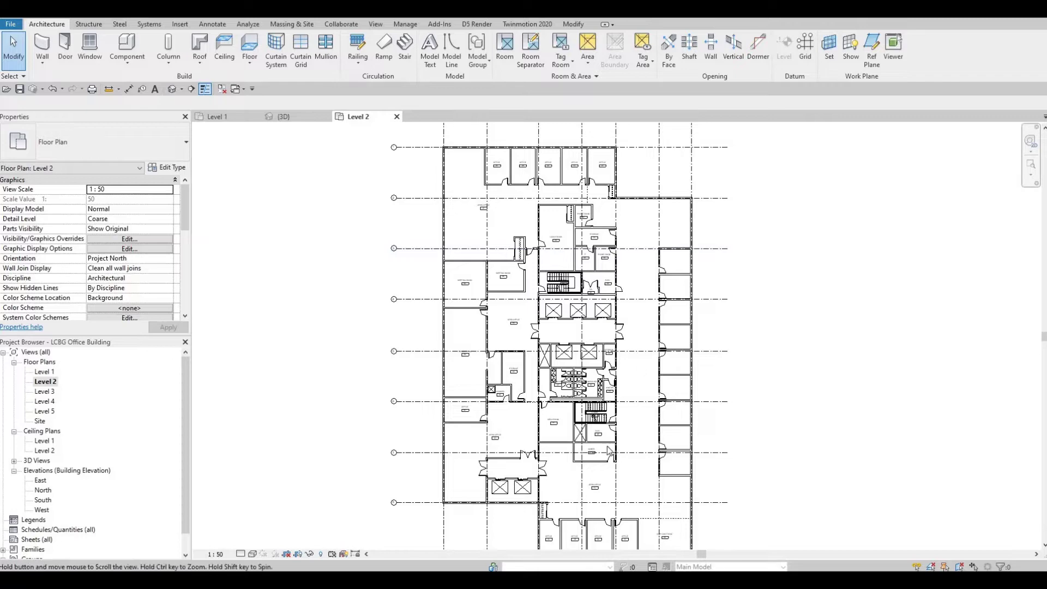
{"action": "scroll", "coordinate": [649, 321], "scroll_direction": "up", "scroll_amount": 2}
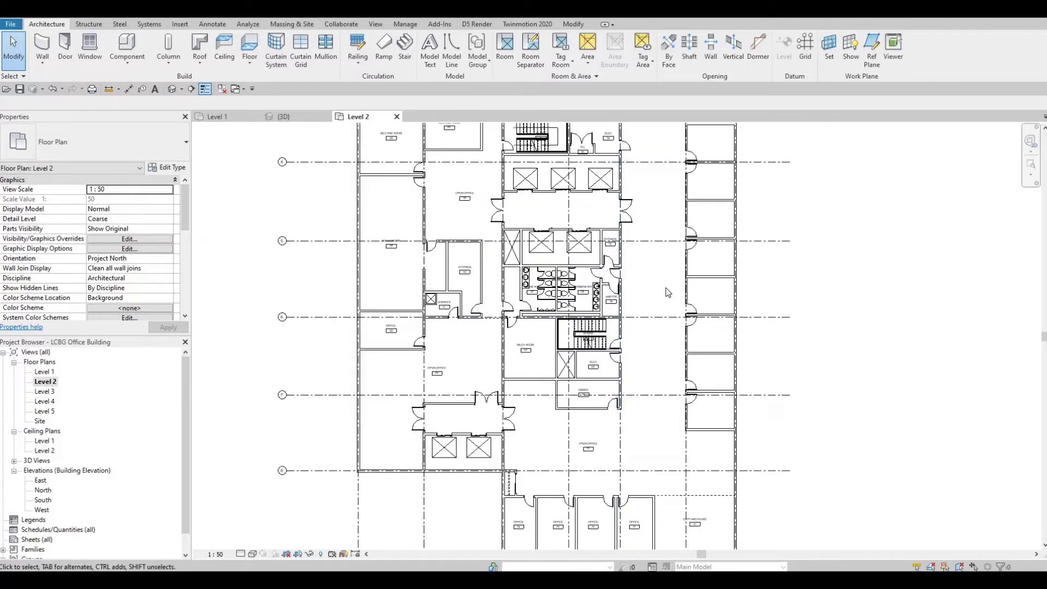
{"action": "left_click", "coordinate": [589, 446]}
{"action": "scroll", "coordinate": [589, 463], "scroll_direction": "up", "scroll_amount": 2}
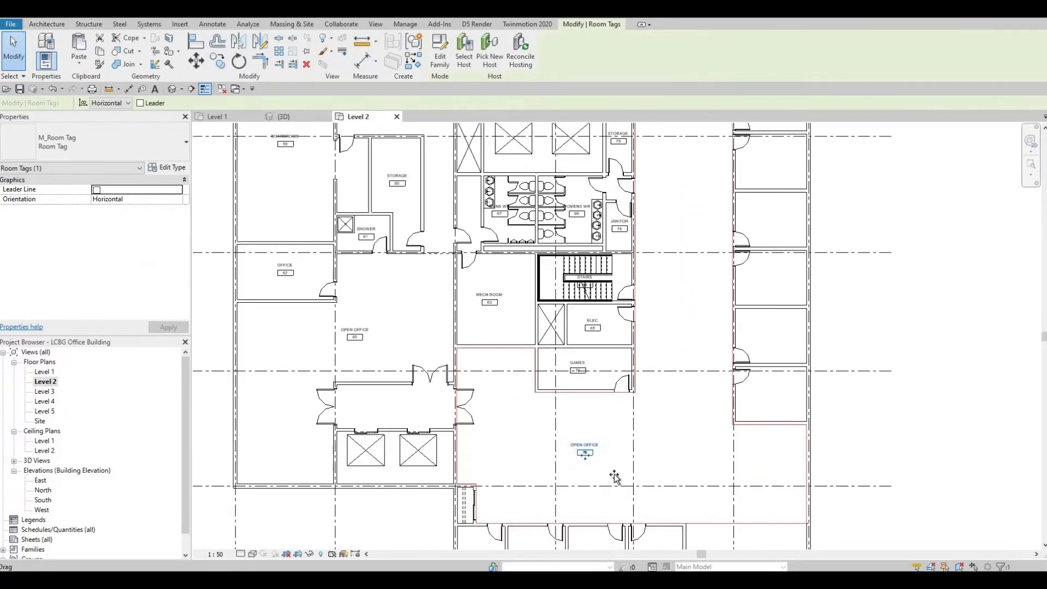
{"action": "left_click_drag", "start_coordinate": [619, 470], "coordinate": [649, 478]}
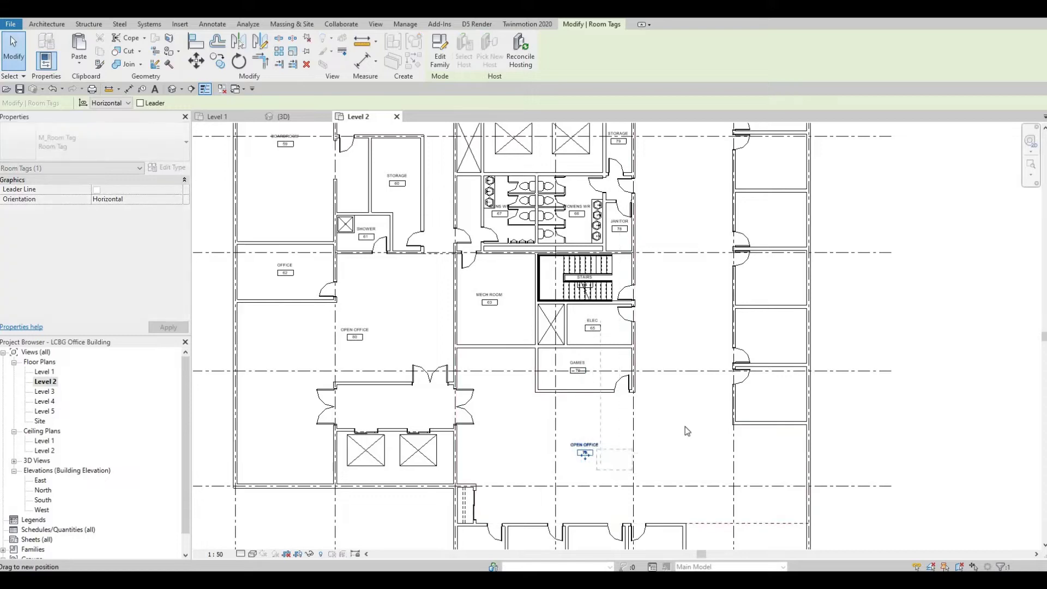
{"action": "key", "text": "Escape"}
{"action": "key", "text": "Escape"}
Draw a horizontal room separation line from the wall corner above the GAMES room across to the grid F wall.
{"action": "middle_click_drag", "start_coordinate": [643, 320], "coordinate": [569, 468]}
{"action": "scroll", "coordinate": [569, 467], "scroll_direction": "down", "scroll_amount": 1}
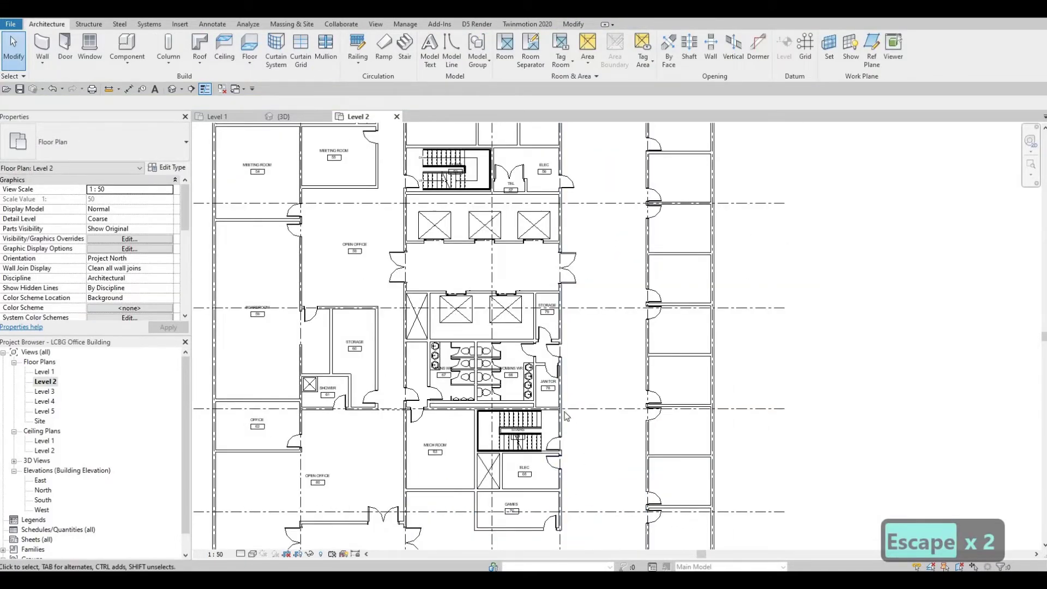
{"action": "middle_click_drag", "start_coordinate": [609, 497], "coordinate": [611, 414]}
{"action": "scroll", "coordinate": [568, 411], "scroll_direction": "up", "scroll_amount": 3}
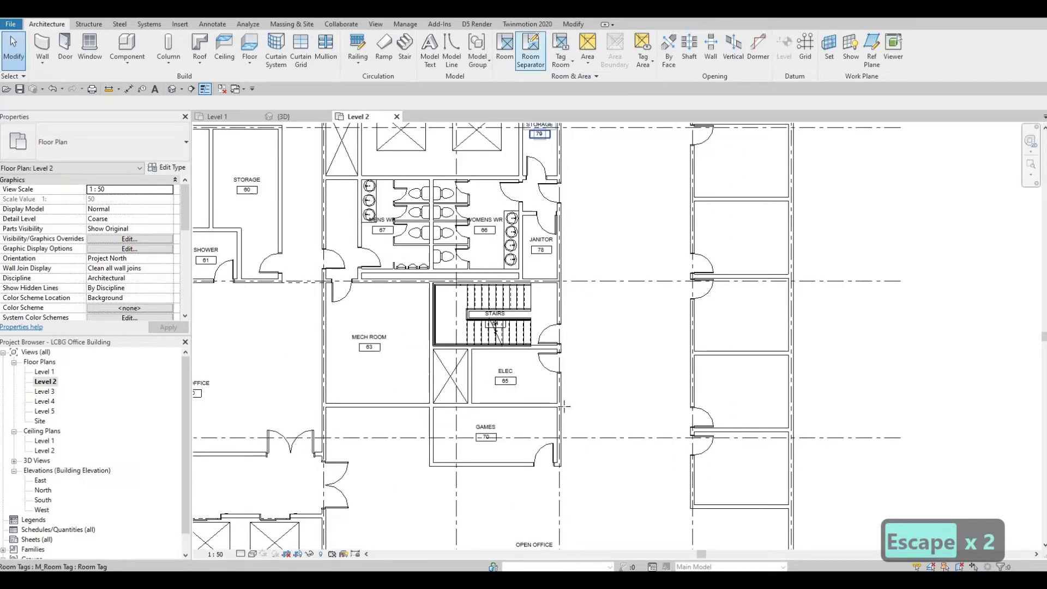
{"action": "scroll", "coordinate": [565, 406], "scroll_direction": "up", "scroll_amount": 3}
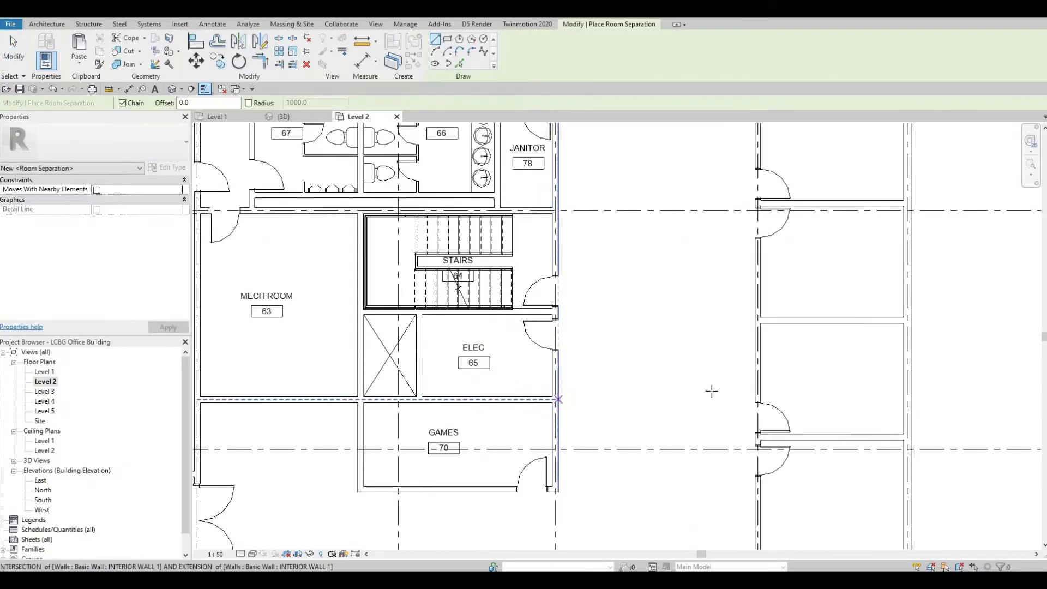
{"action": "left_click", "coordinate": [558, 399]}
{"action": "left_click", "coordinate": [758, 399]}
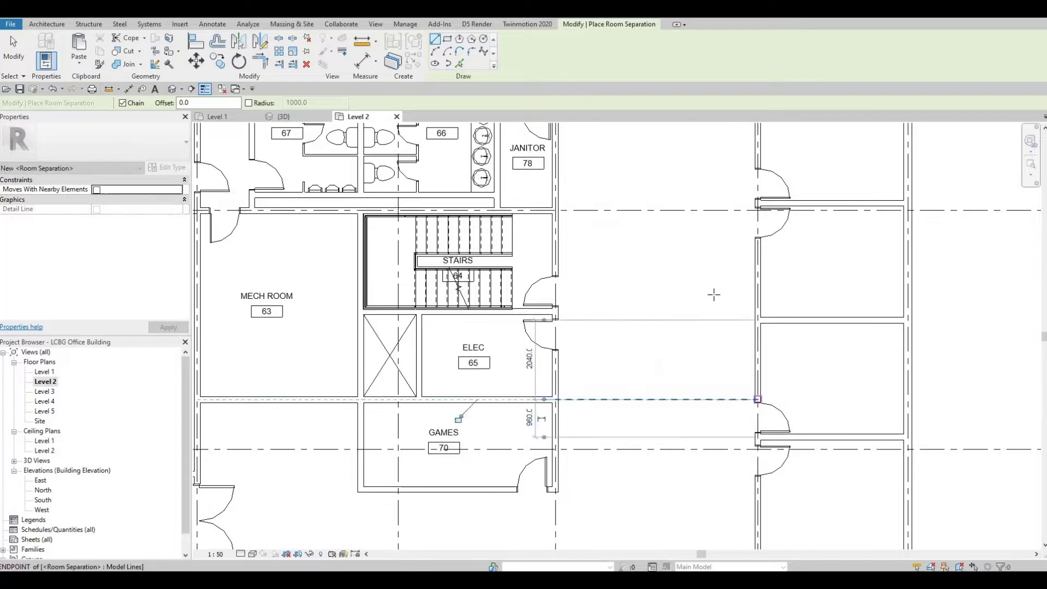
{"action": "key", "text": "Escape"}
Draw a second room separation line from the lower wall of the upper elevator bank across to the grid F wall.
{"action": "scroll", "coordinate": [678, 421], "scroll_direction": "down", "scroll_amount": 4}
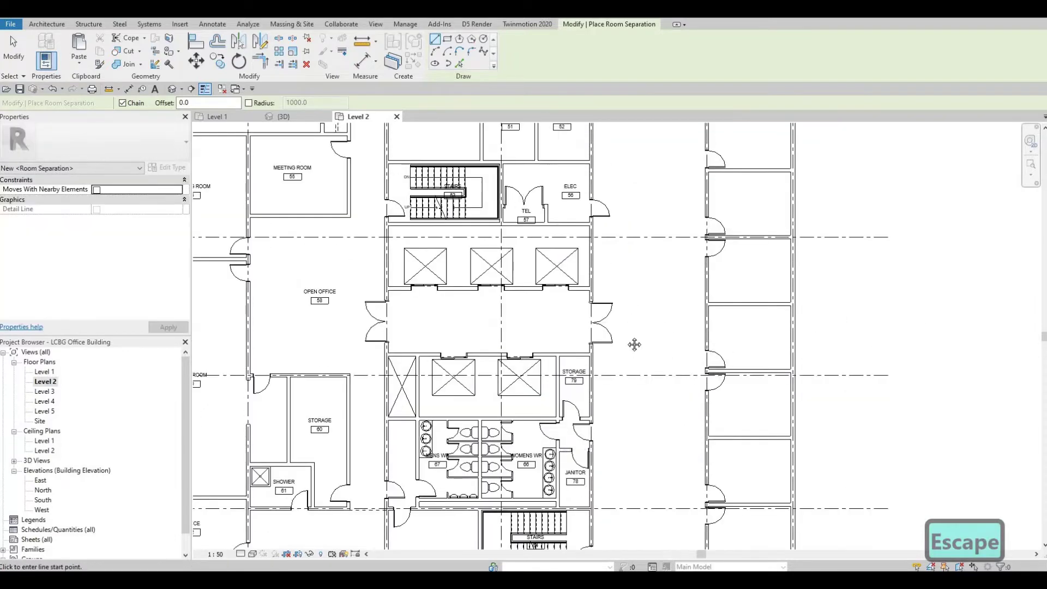
{"action": "scroll", "coordinate": [618, 386], "scroll_direction": "down", "scroll_amount": 4}
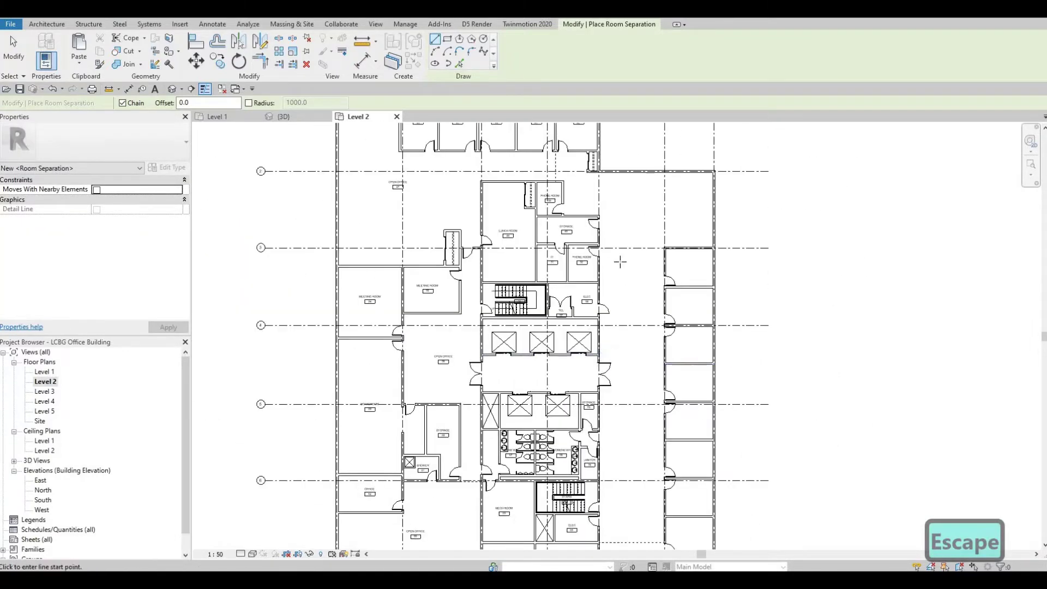
{"action": "scroll", "coordinate": [623, 263], "scroll_direction": "up", "scroll_amount": 2}
{"action": "scroll", "coordinate": [623, 263], "scroll_direction": "up", "scroll_amount": 3}
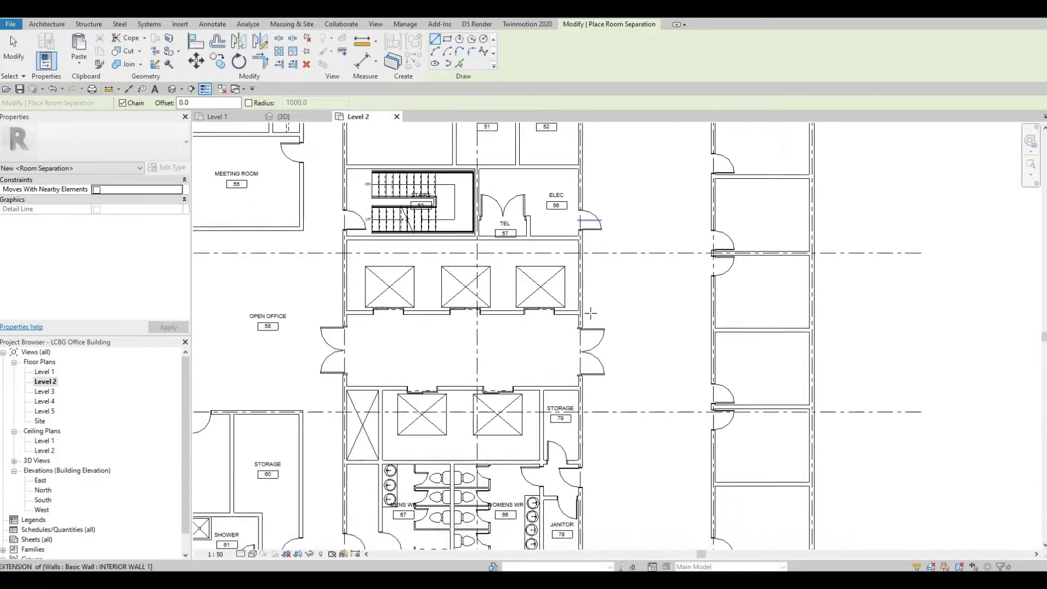
{"action": "left_click", "coordinate": [712, 309]}
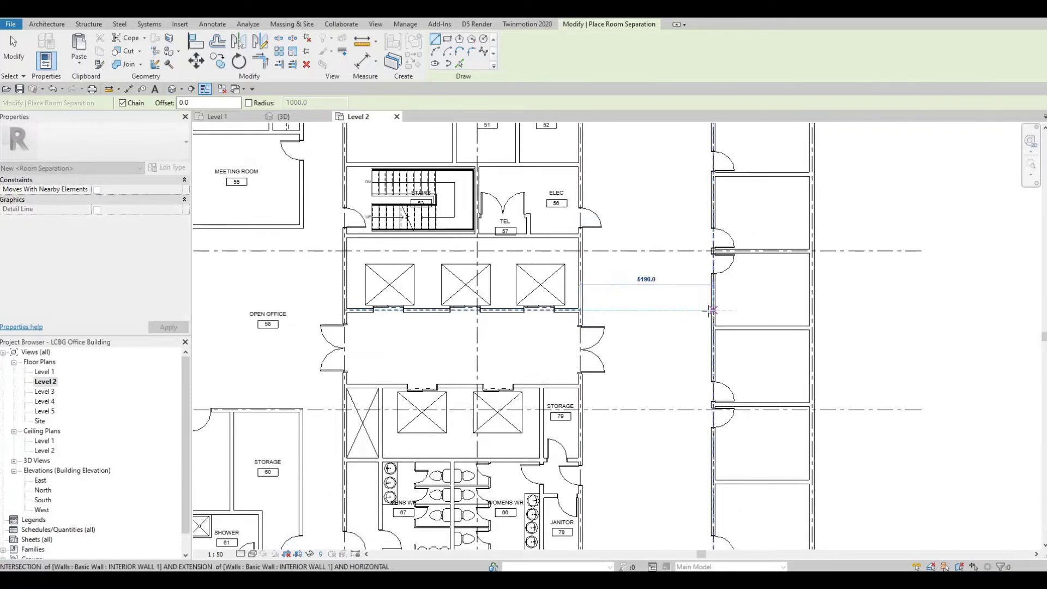
{"action": "key", "text": "Escape"}
{"action": "key", "text": "Escape"}
{"action": "key", "text": "Escape"}
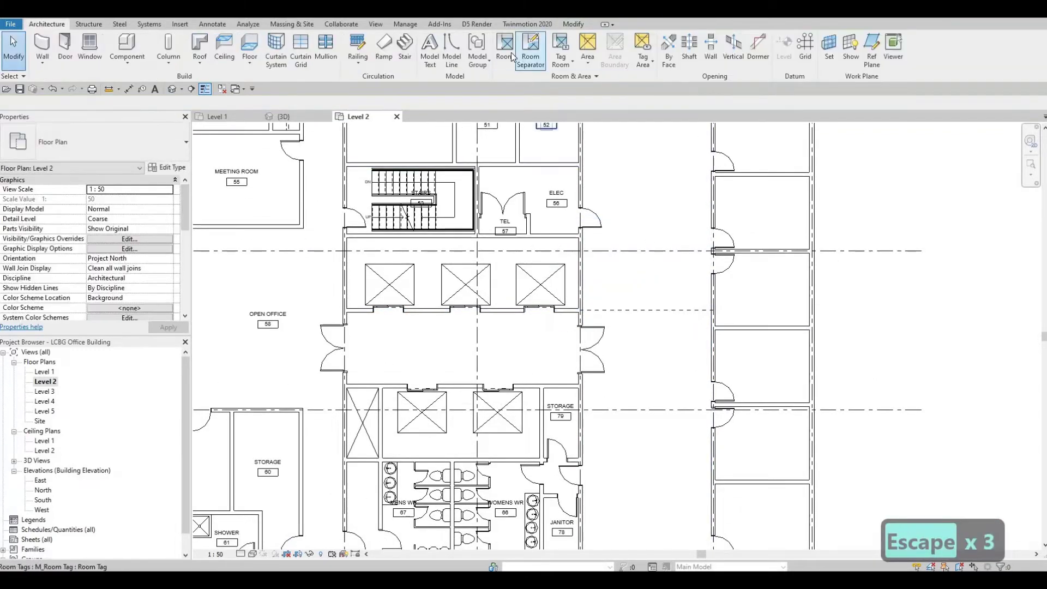
Place a tagged room in the open area between the two new separation lines, beside the JANITOR room.
{"action": "left_click", "coordinate": [511, 52]}
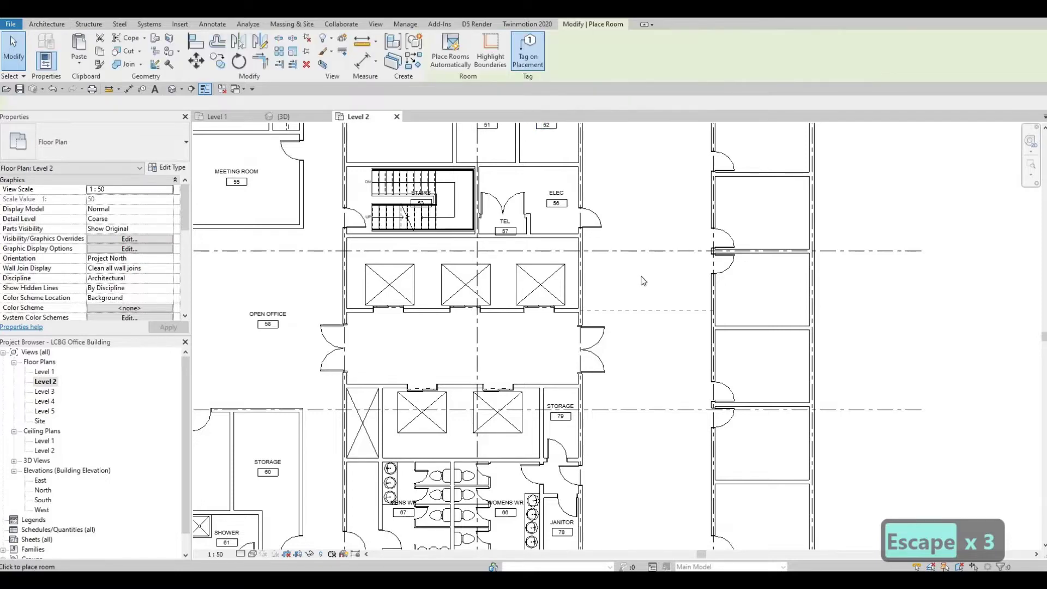
{"action": "scroll", "coordinate": [644, 281], "scroll_direction": "down", "scroll_amount": 1}
{"action": "middle_click_drag", "start_coordinate": [643, 281], "coordinate": [628, 405]}
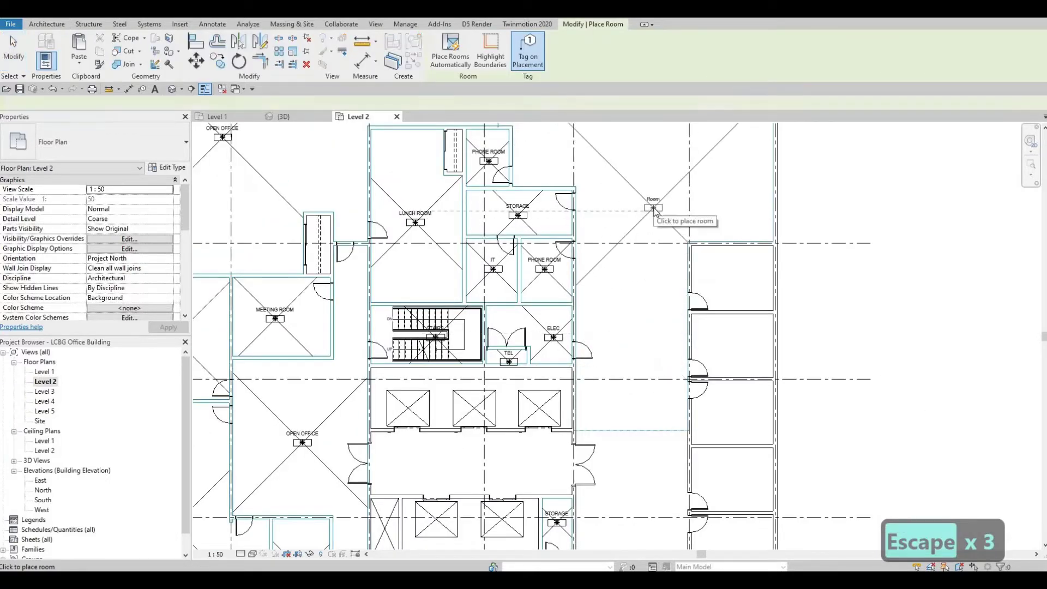
{"action": "middle_click_drag", "start_coordinate": [649, 344], "coordinate": [648, 215]}
{"action": "middle_click_drag", "start_coordinate": [635, 380], "coordinate": [638, 243]}
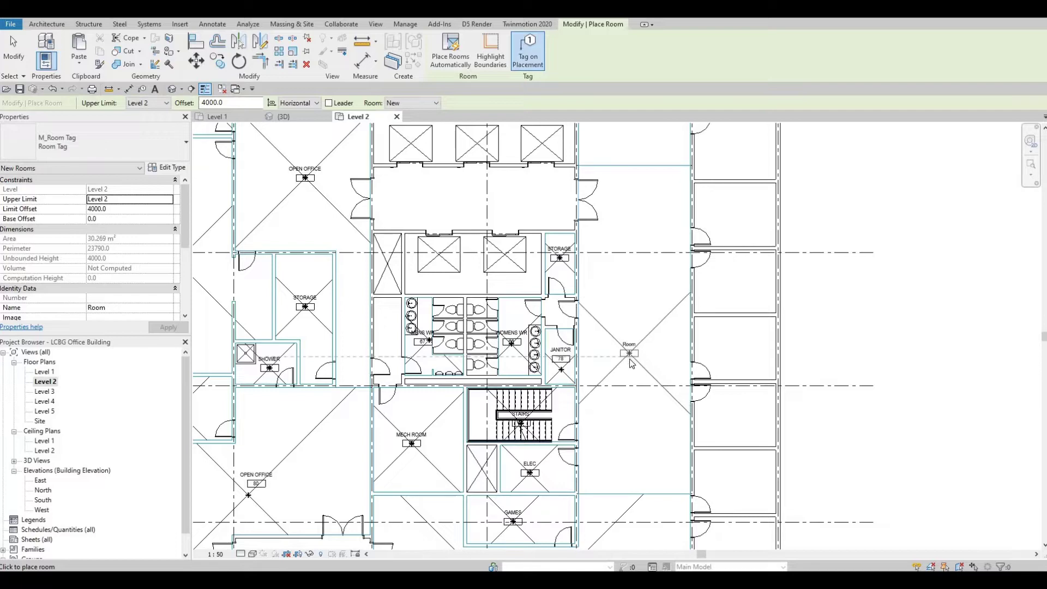
{"action": "left_click", "coordinate": [646, 409]}
{"action": "key", "text": "Escape"}
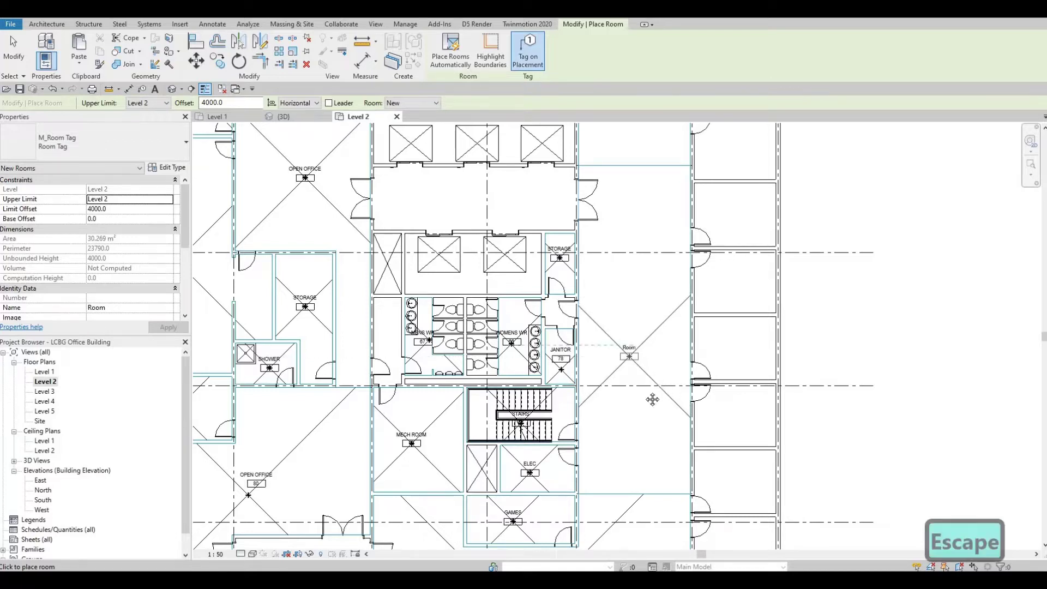
{"action": "middle_click_drag", "start_coordinate": [620, 302], "coordinate": [584, 165]}
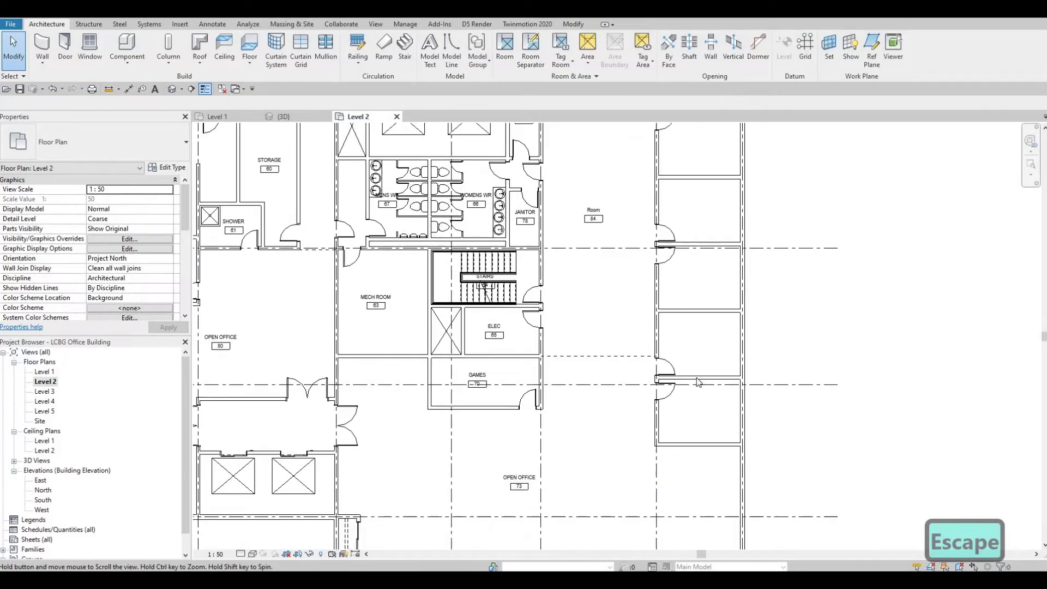
{"action": "left_click", "coordinate": [530, 46]}
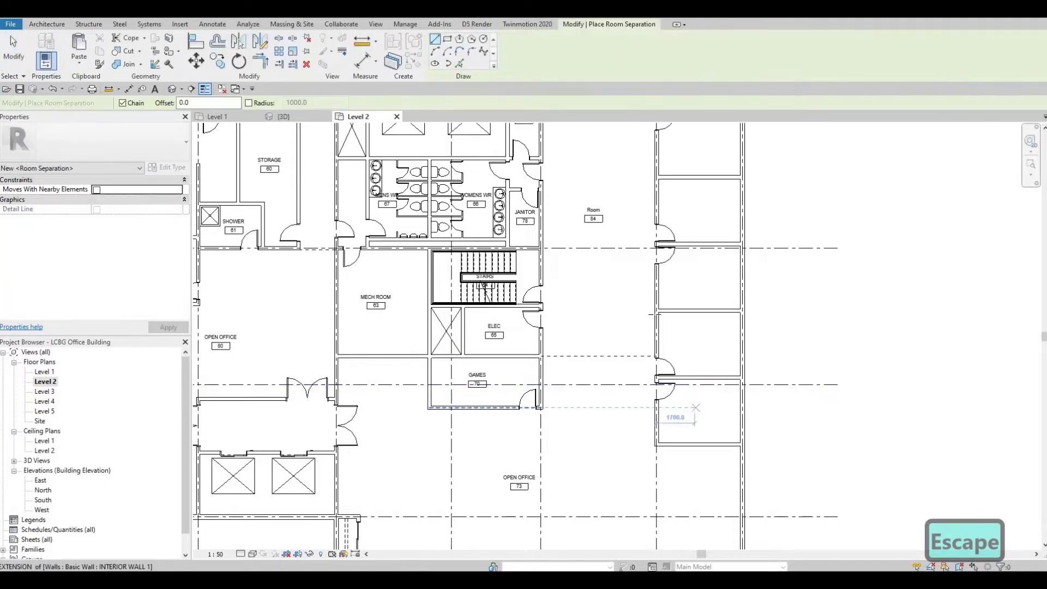
{"action": "key", "text": "Escape"}
Place tagged rooms in the lowest small room below grid 7 and the two small rooms between grids 6 and 7.
{"action": "key", "text": "r"}
{"action": "key", "text": "m"}
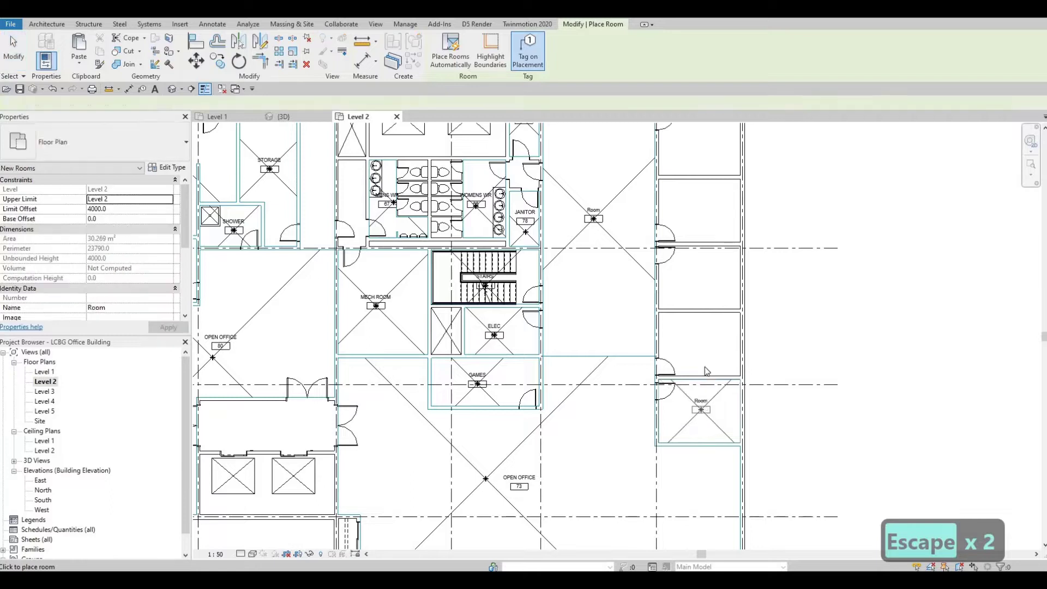
{"action": "left_click", "coordinate": [702, 410]}
{"action": "left_click", "coordinate": [702, 344]}
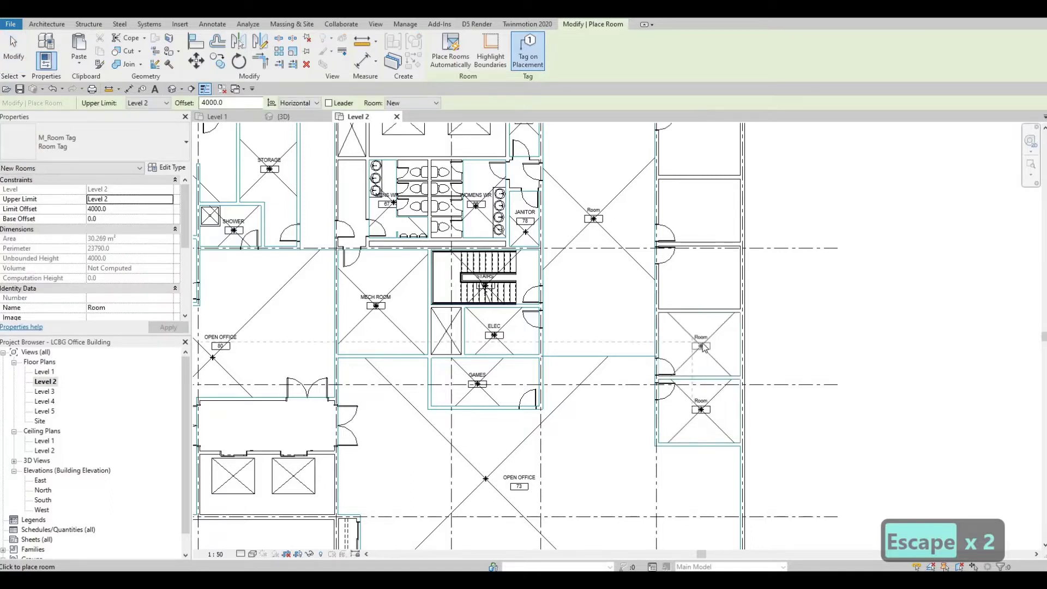
{"action": "left_click", "coordinate": [704, 278]}
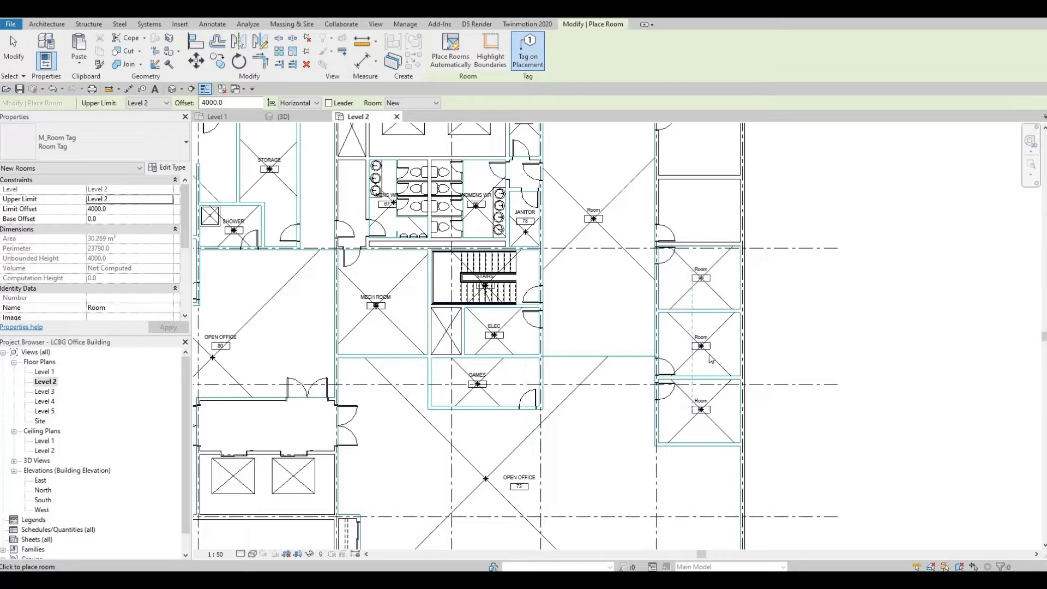
Place tagged rooms in the four small rooms along the grid F wall between grids 4 and 6.
{"action": "scroll", "coordinate": [711, 349], "scroll_direction": "up", "scroll_amount": 3}
{"action": "left_click", "coordinate": [710, 334]}
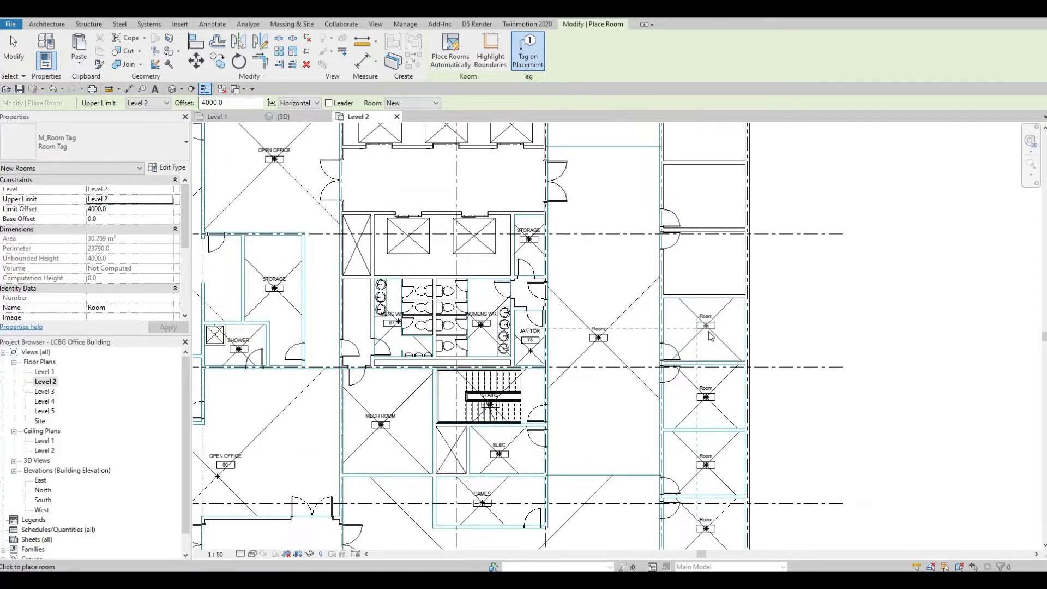
{"action": "left_click", "coordinate": [707, 265]}
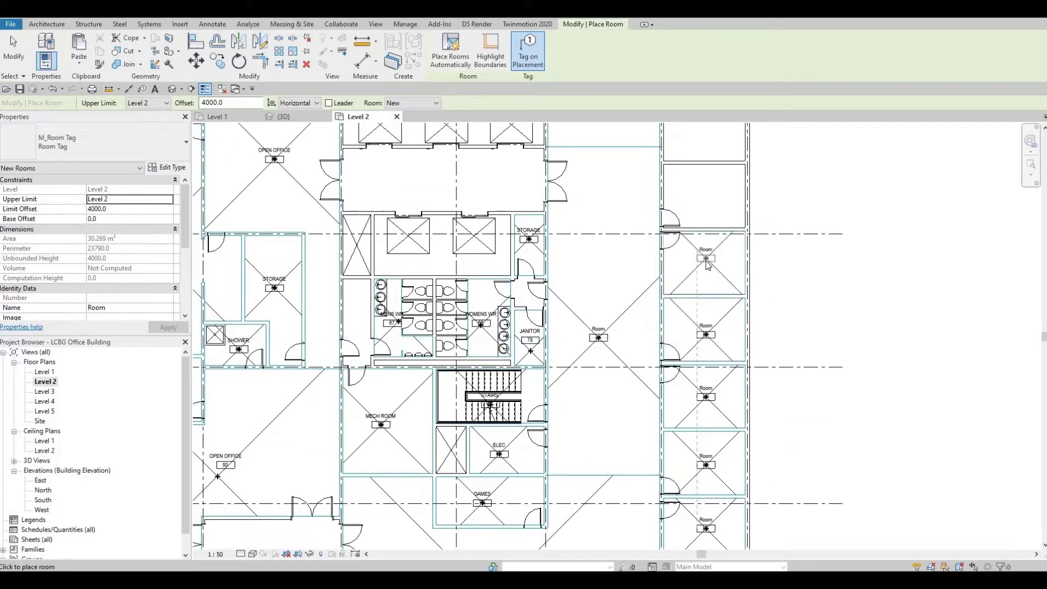
{"action": "left_click", "coordinate": [707, 197]}
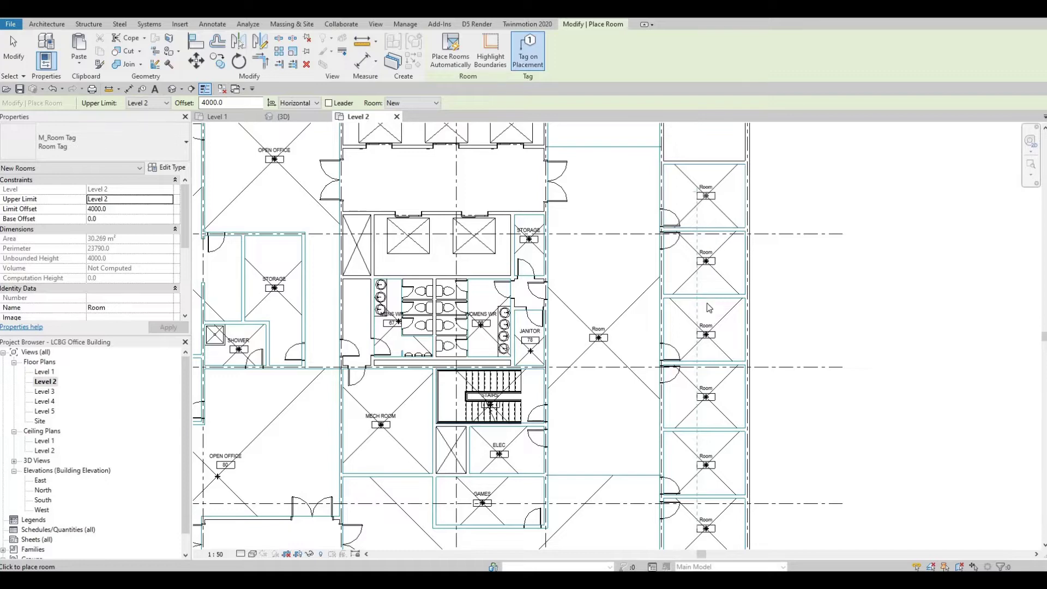
{"action": "scroll", "coordinate": [709, 306], "scroll_direction": "up", "scroll_amount": 3}
{"action": "left_click", "coordinate": [705, 240]}
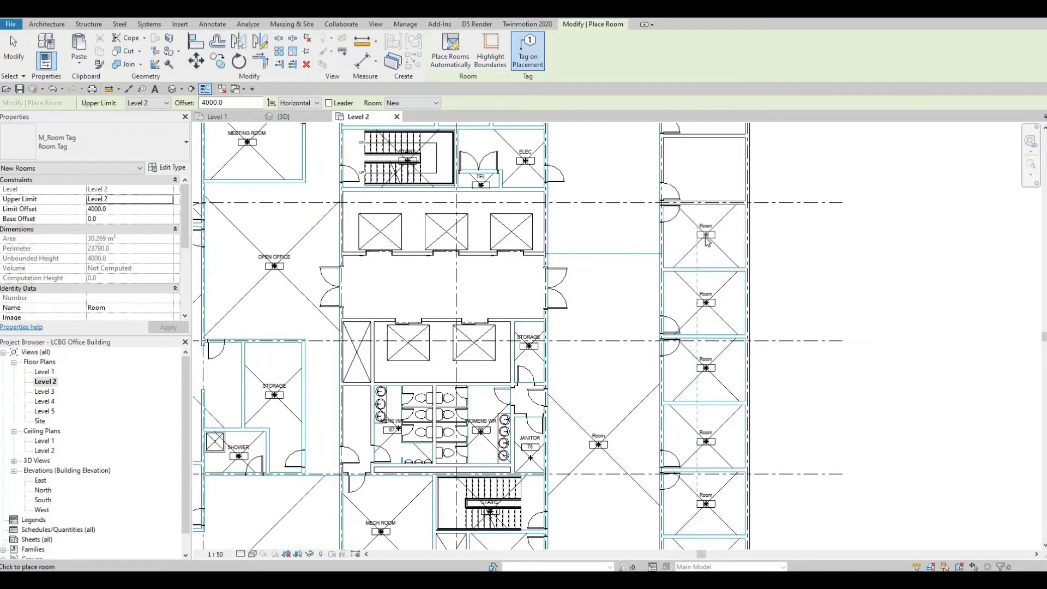
Place rooms in the two remaining unassigned enclosures at the upper end of the right-hand column of small rooms.
{"action": "scroll", "coordinate": [704, 362], "scroll_direction": "up", "scroll_amount": 5}
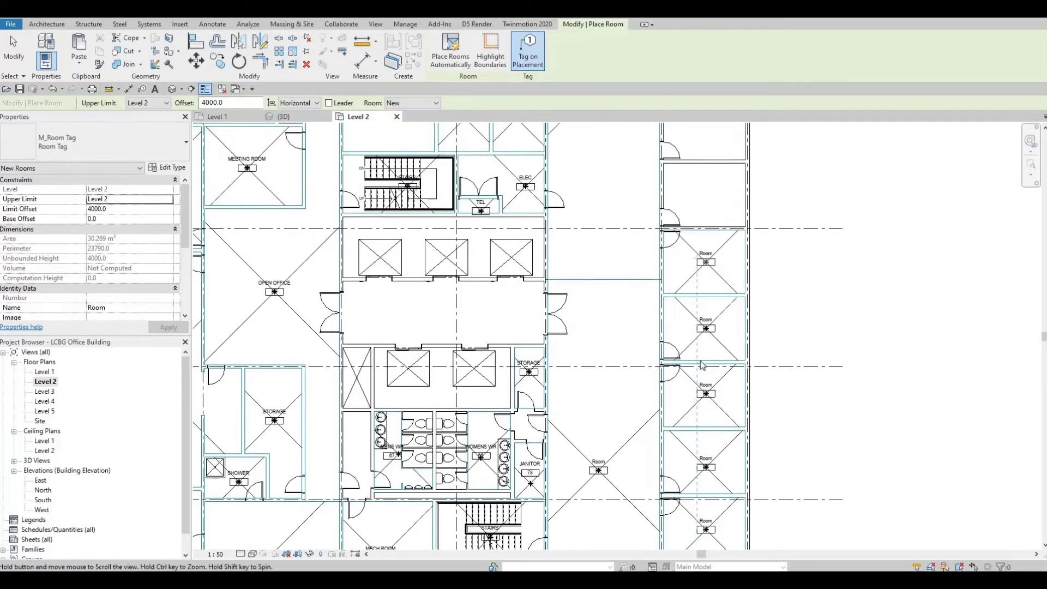
{"action": "left_click", "coordinate": [700, 339]}
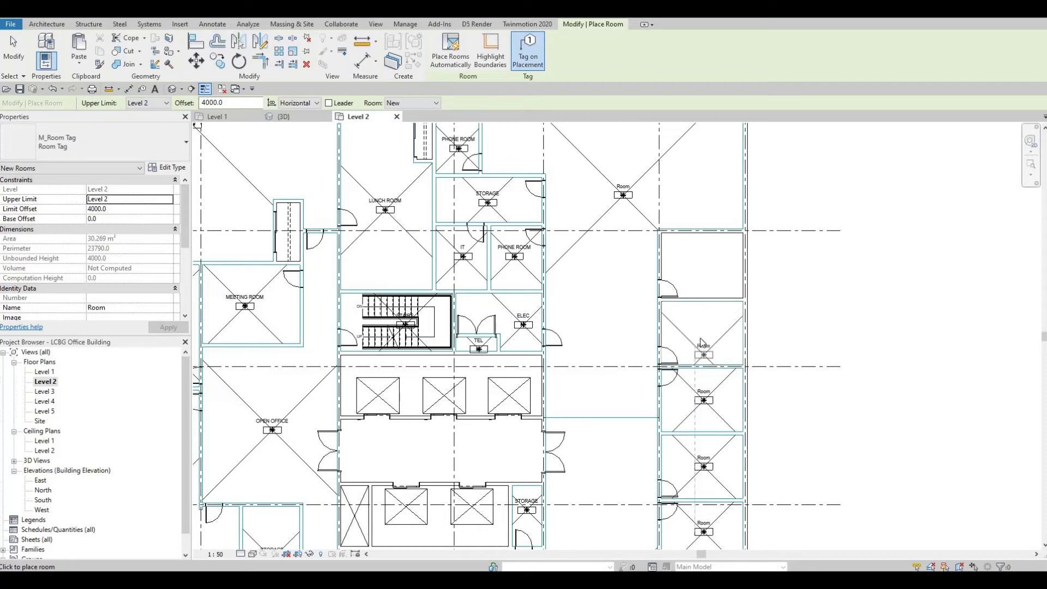
{"action": "left_click", "coordinate": [702, 271]}
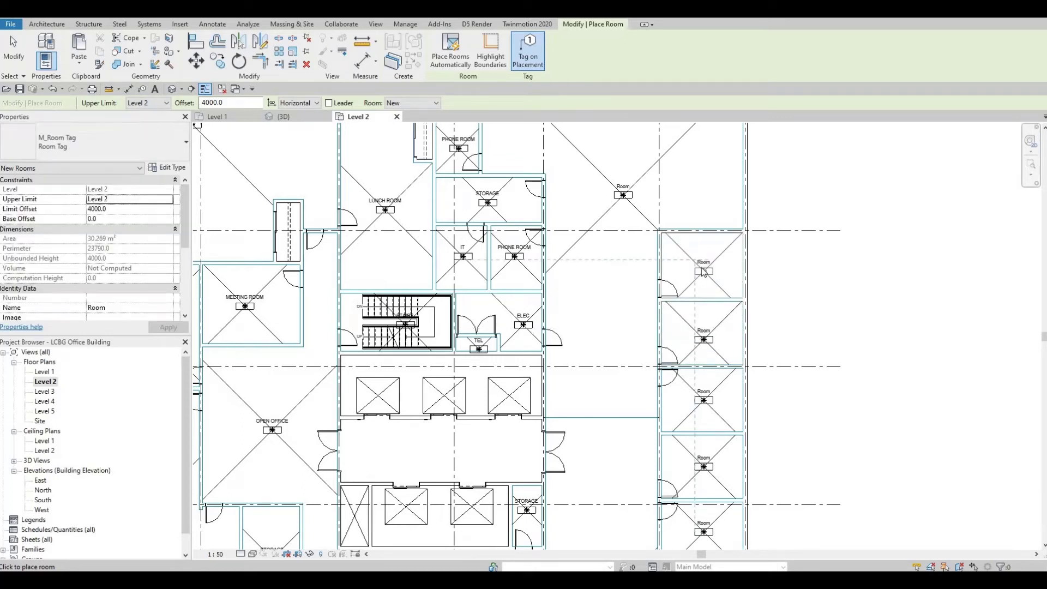
{"action": "key", "text": "Escape"}
{"action": "key", "text": "Escape"}
{"action": "key", "text": "Escape"}
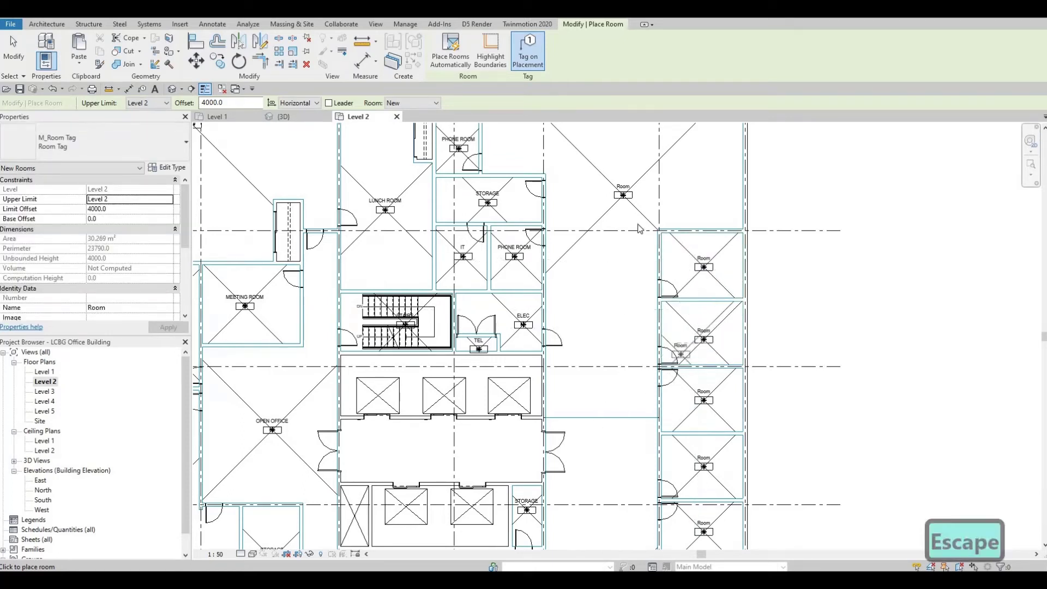
Rename room 83, the large open area beside the storage and phone rooms, to OPEN OFFICE.
{"action": "scroll", "coordinate": [632, 204], "scroll_direction": "up", "scroll_amount": 2}
{"action": "scroll", "coordinate": [638, 207], "scroll_direction": "up", "scroll_amount": 3}
{"action": "key", "text": "Escape"}
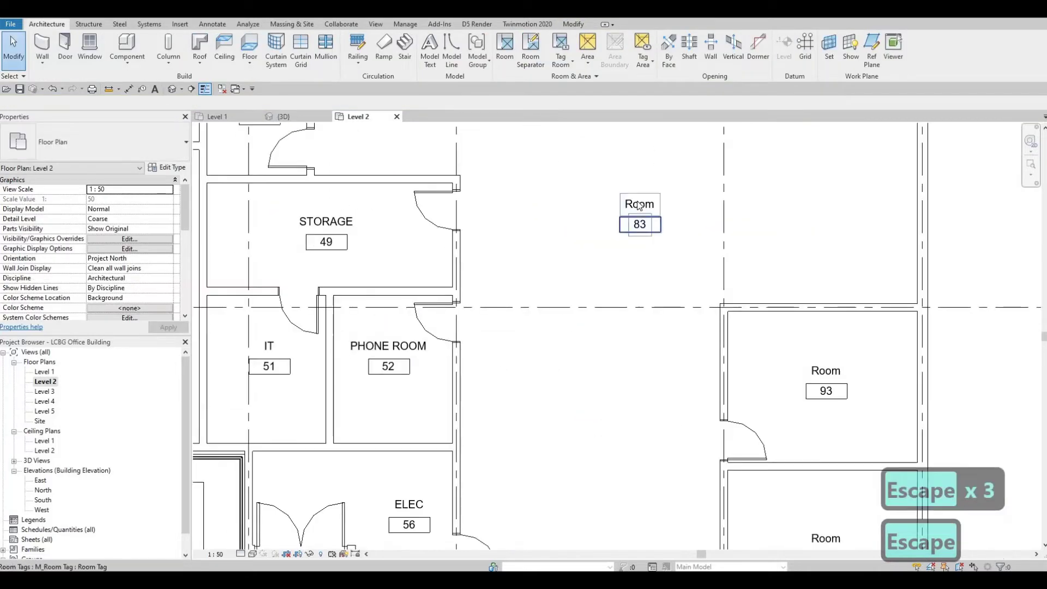
{"action": "left_click", "coordinate": [628, 195]}
{"action": "left_click", "coordinate": [628, 195]}
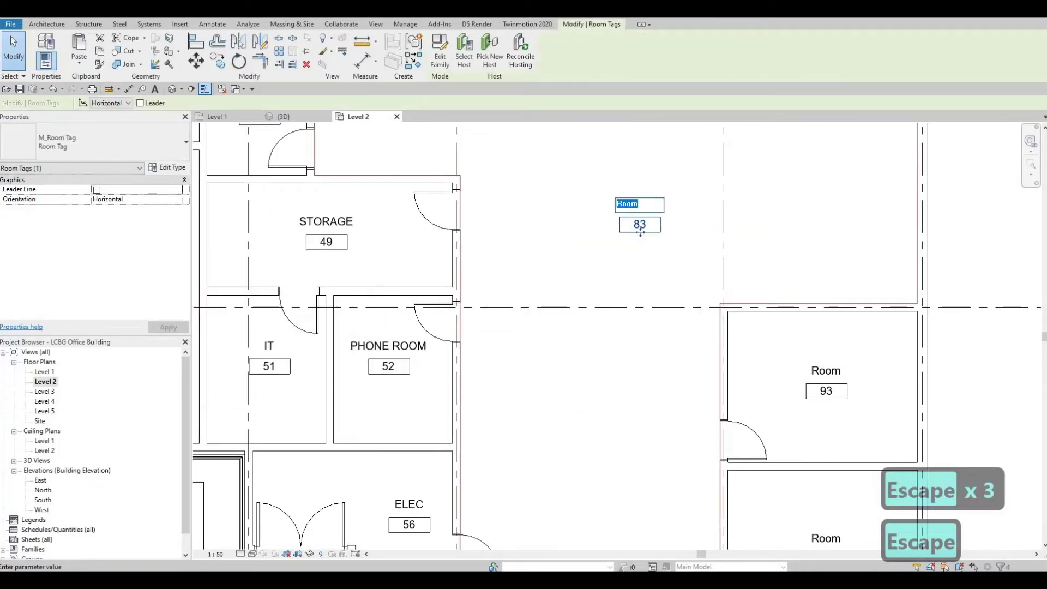
{"action": "key", "text": "BackSpace"}
{"action": "key", "text": "BackSpace"}
{"action": "type", "text": "OPEN"}
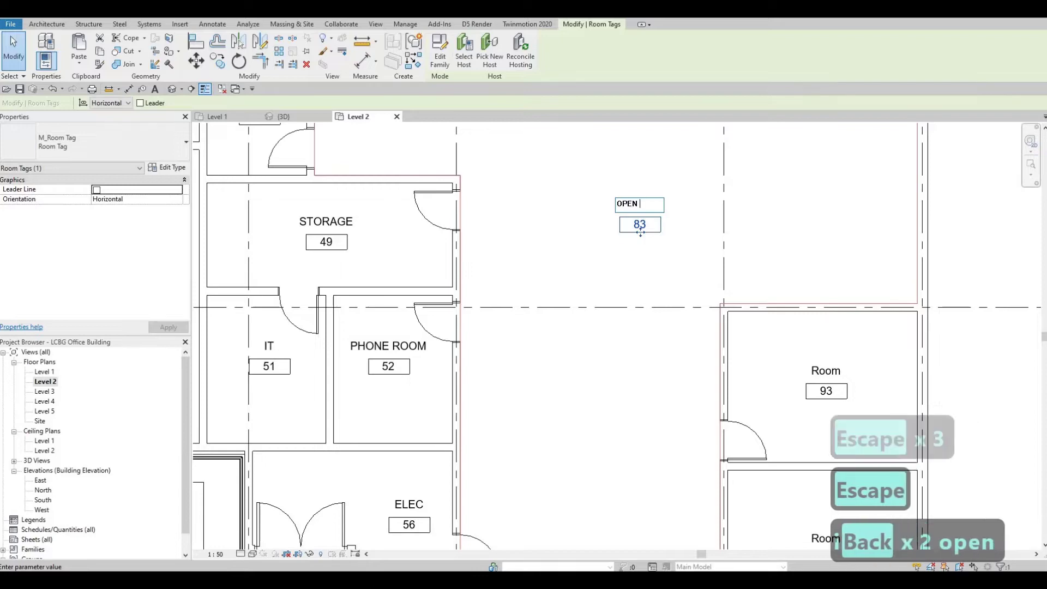
{"action": "type", "text": " OFFICE"}
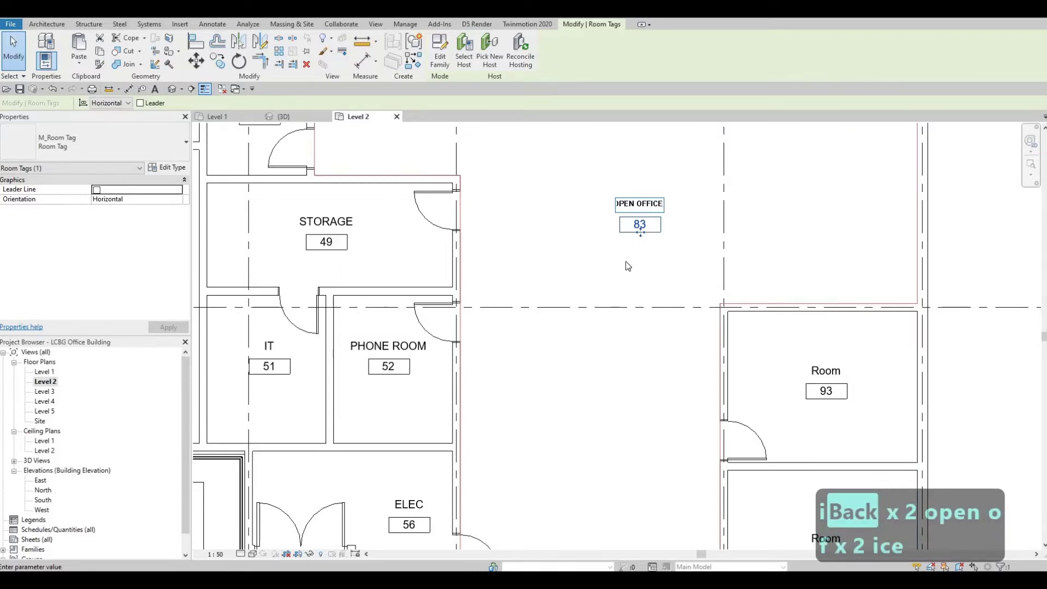
{"action": "key", "text": "Escape"}
Rename room 84, the open area beside the janitor room, to OPEN OFFICE.
{"action": "scroll", "coordinate": [622, 300], "scroll_direction": "down", "scroll_amount": 5}
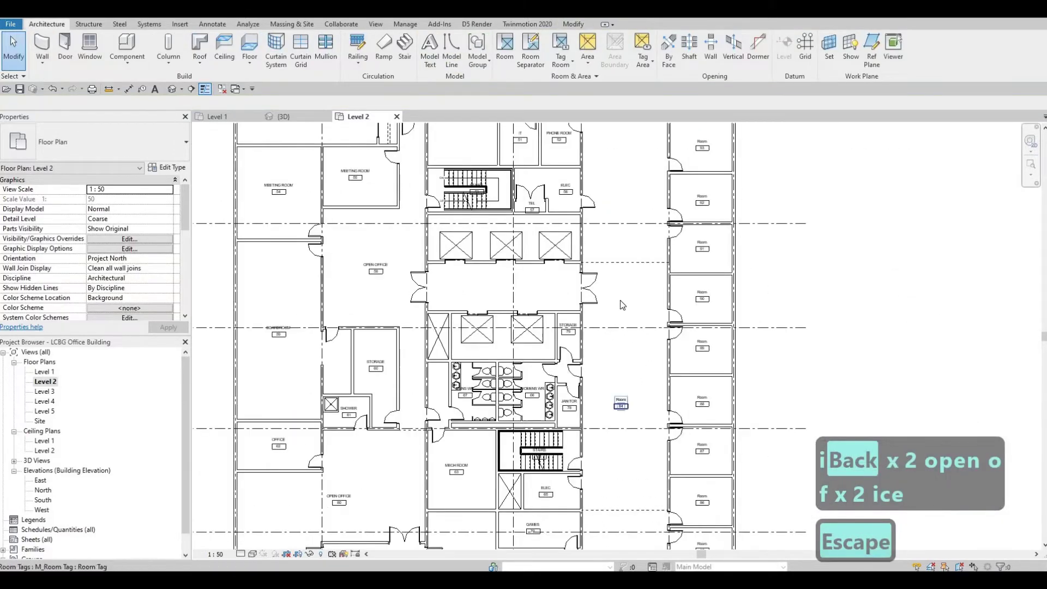
{"action": "scroll", "coordinate": [626, 293], "scroll_direction": "up", "scroll_amount": 4}
{"action": "left_click", "coordinate": [622, 298]}
{"action": "left_click", "coordinate": [622, 298]}
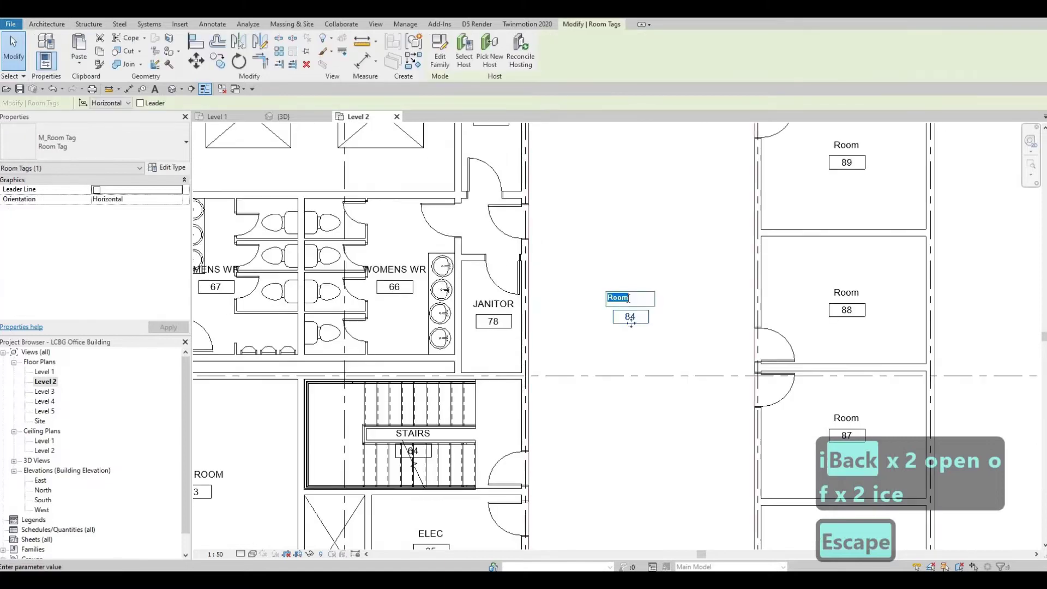
{"action": "type", "text": "OPEN"}
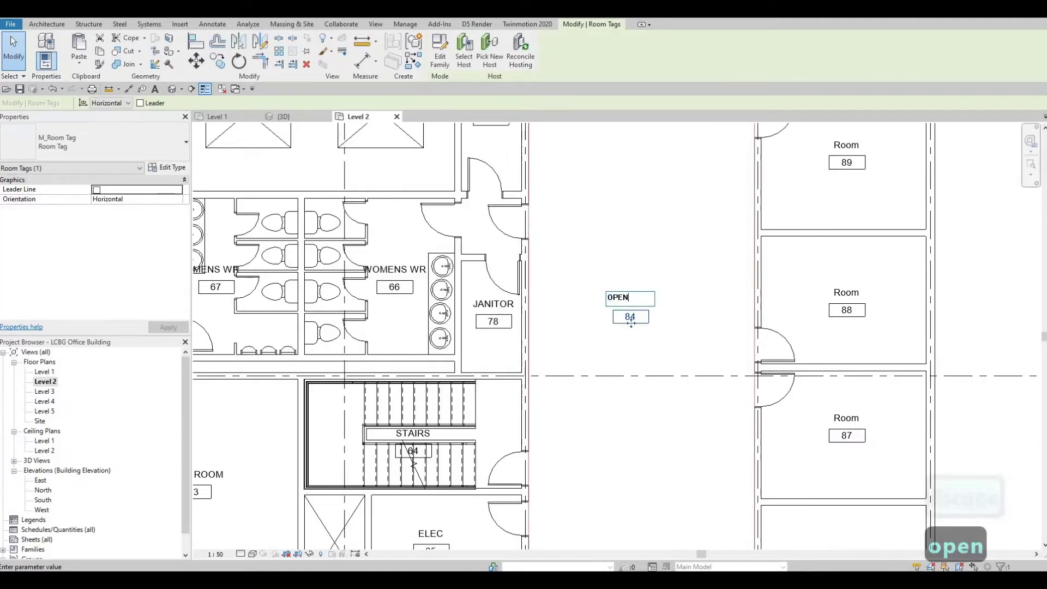
{"action": "type", "text": " OFFICE"}
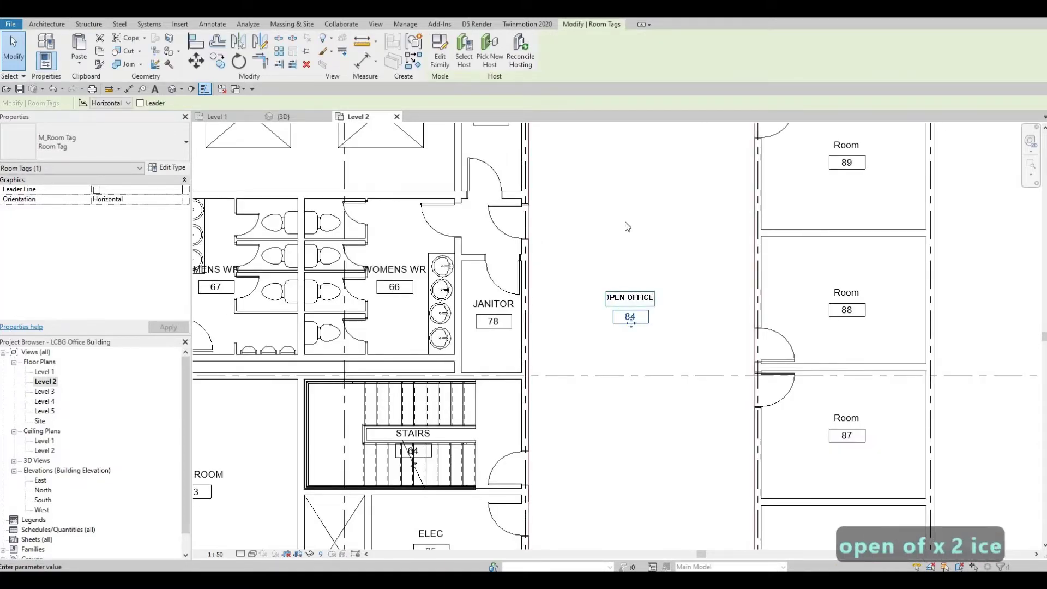
{"action": "left_click", "coordinate": [626, 227]}
{"action": "key", "text": "Escape"}
Rename room 85 at the lower end of the right-hand room column to OFFICE and copy that name.
{"action": "scroll", "coordinate": [638, 175], "scroll_direction": "down", "scroll_amount": 5}
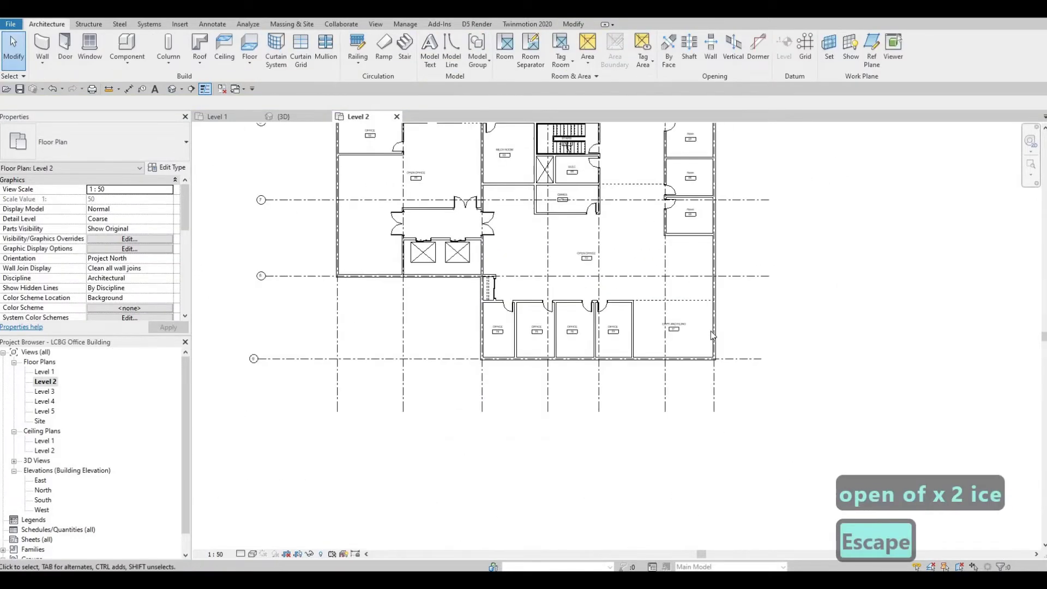
{"action": "scroll", "coordinate": [712, 335], "scroll_direction": "up", "scroll_amount": 5}
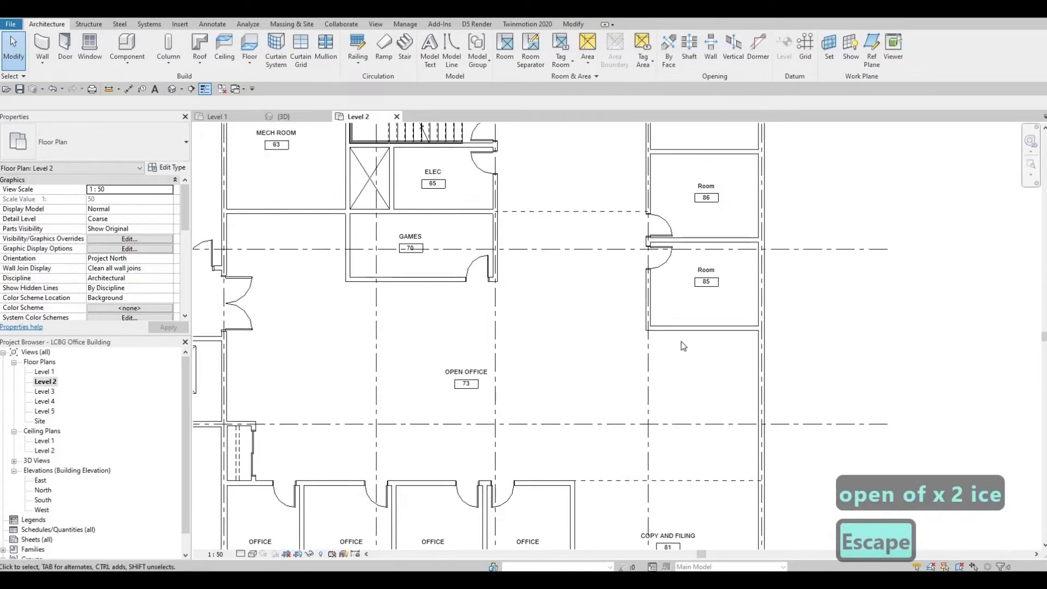
{"action": "key", "text": "Escape"}
{"action": "scroll", "coordinate": [681, 345], "scroll_direction": "up", "scroll_amount": 3}
{"action": "left_click", "coordinate": [684, 335]}
{"action": "left_click", "coordinate": [684, 334]}
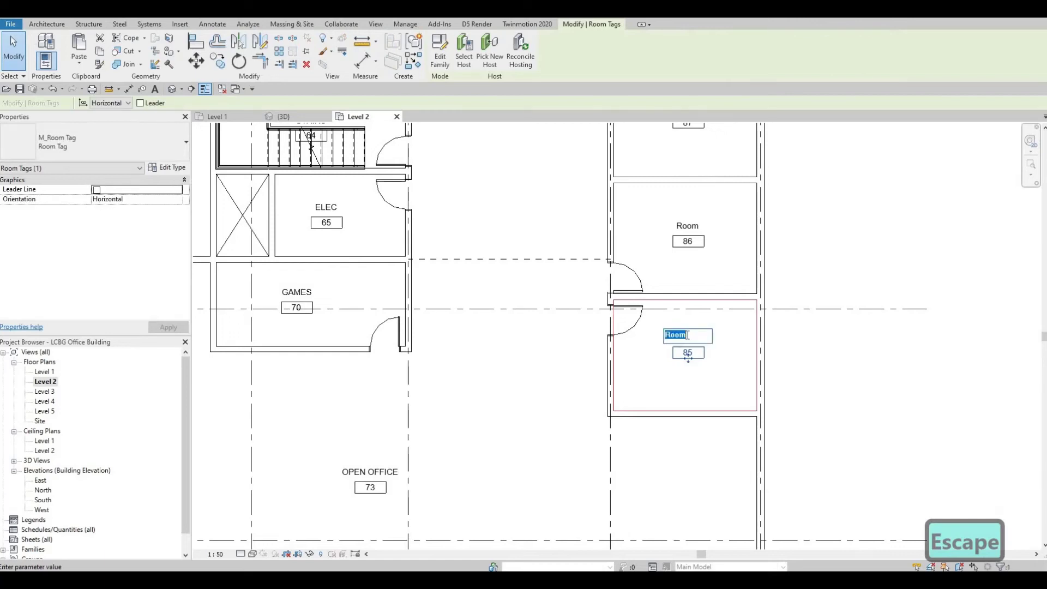
{"action": "type", "text": "OFFICE"}
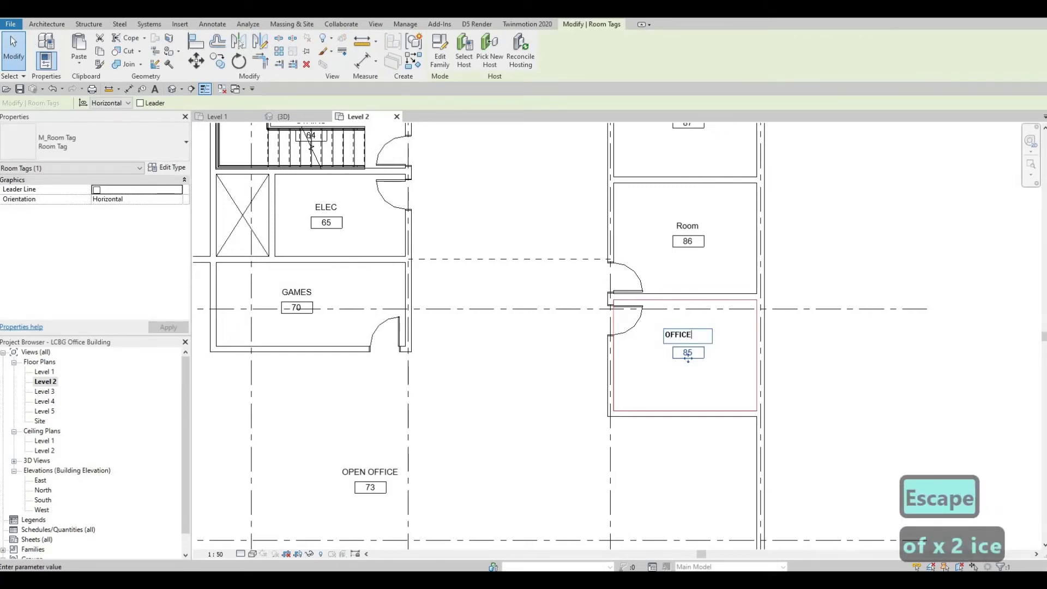
{"action": "key", "text": "ctrl+a"}
{"action": "key", "text": "ctrl+c"}
Apply the copied name OFFICE to rooms 86 and 87.
{"action": "left_click", "coordinate": [689, 229]}
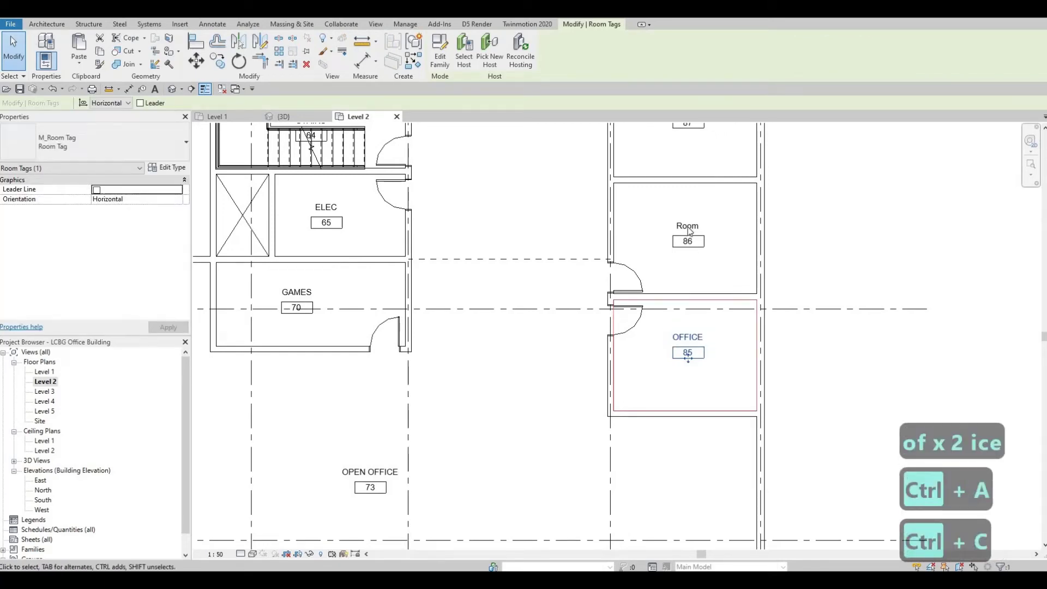
{"action": "left_click", "coordinate": [690, 227]}
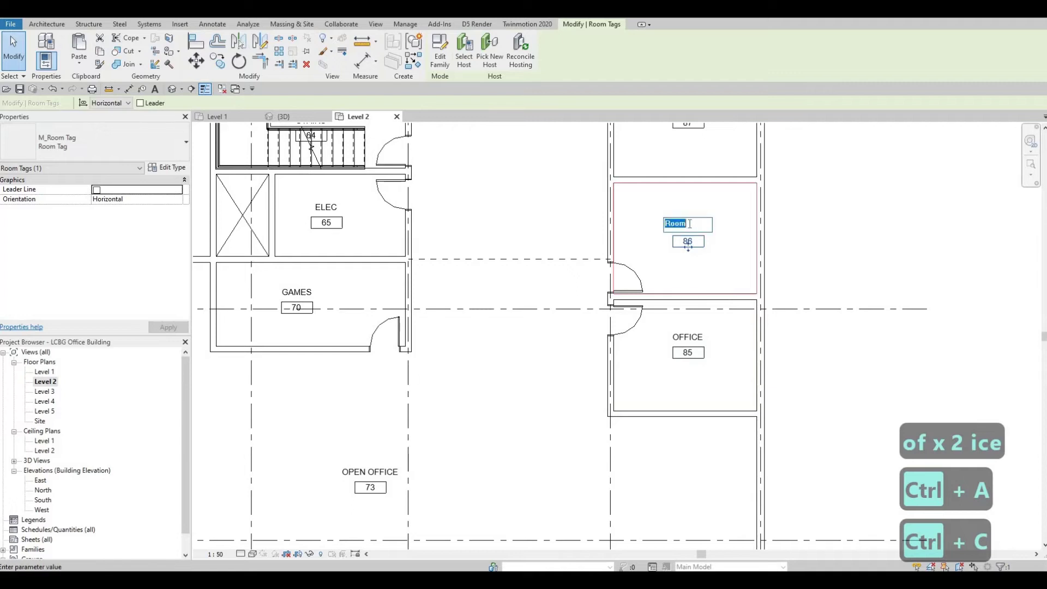
{"action": "key", "text": "ctrl+v"}
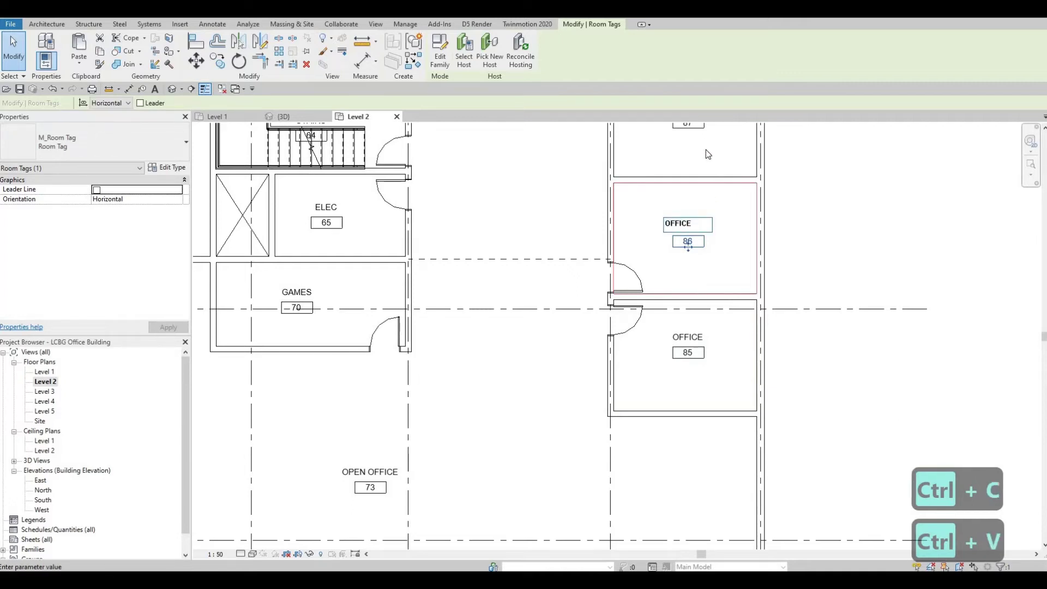
{"action": "middle_click_drag", "start_coordinate": [706, 150], "coordinate": [700, 399]}
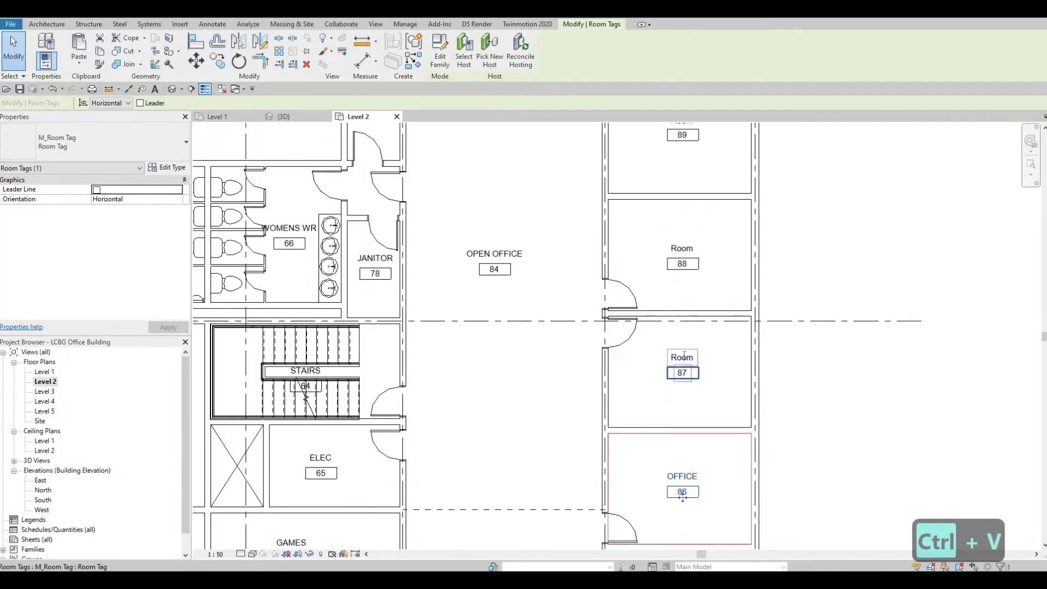
{"action": "left_click", "coordinate": [684, 356]}
{"action": "key", "text": "ctrl+v"}
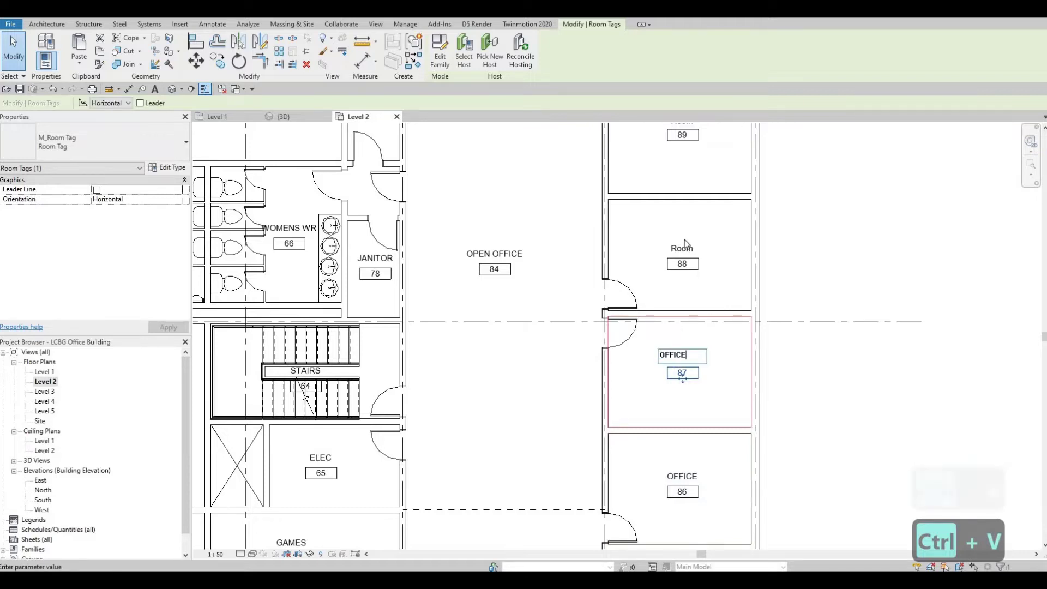
Apply the copied name OFFICE to rooms 88 and 89.
{"action": "left_click", "coordinate": [685, 241]}
{"action": "left_click", "coordinate": [685, 245]}
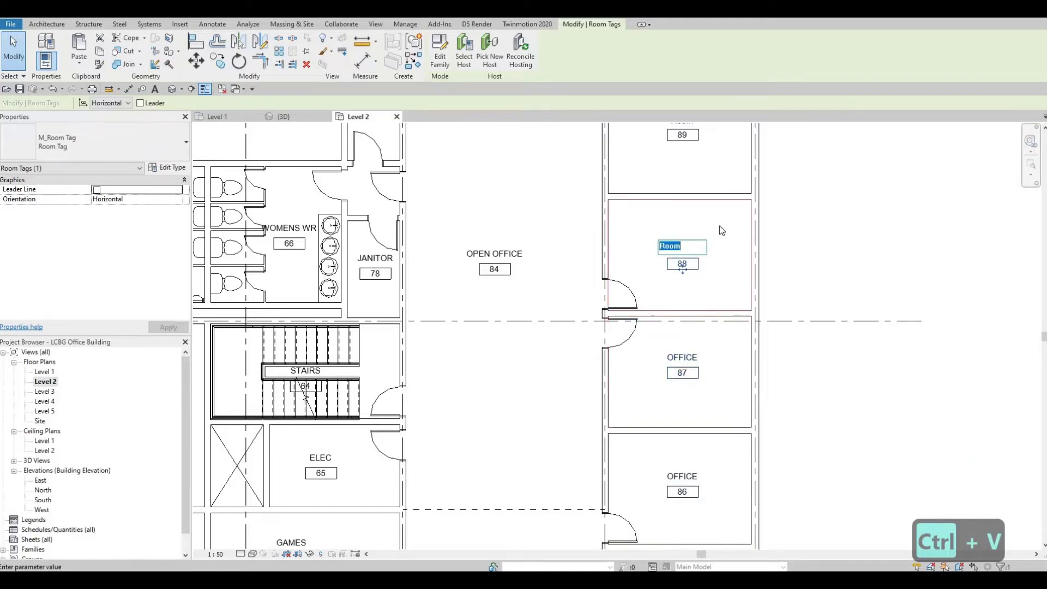
{"action": "key", "text": "ctrl+v"}
{"action": "key", "text": "Return"}
{"action": "scroll", "coordinate": [692, 345], "scroll_direction": "up", "scroll_amount": 5}
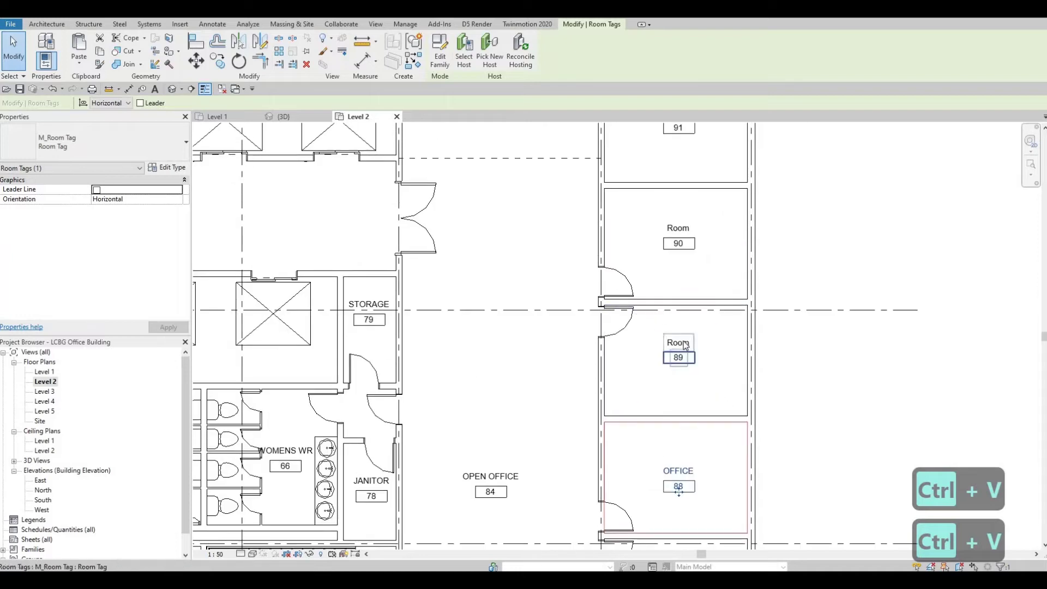
{"action": "left_click", "coordinate": [686, 345]}
{"action": "left_click", "coordinate": [685, 344]}
{"action": "key", "text": "ctrl+v"}
{"action": "key", "text": "Return"}
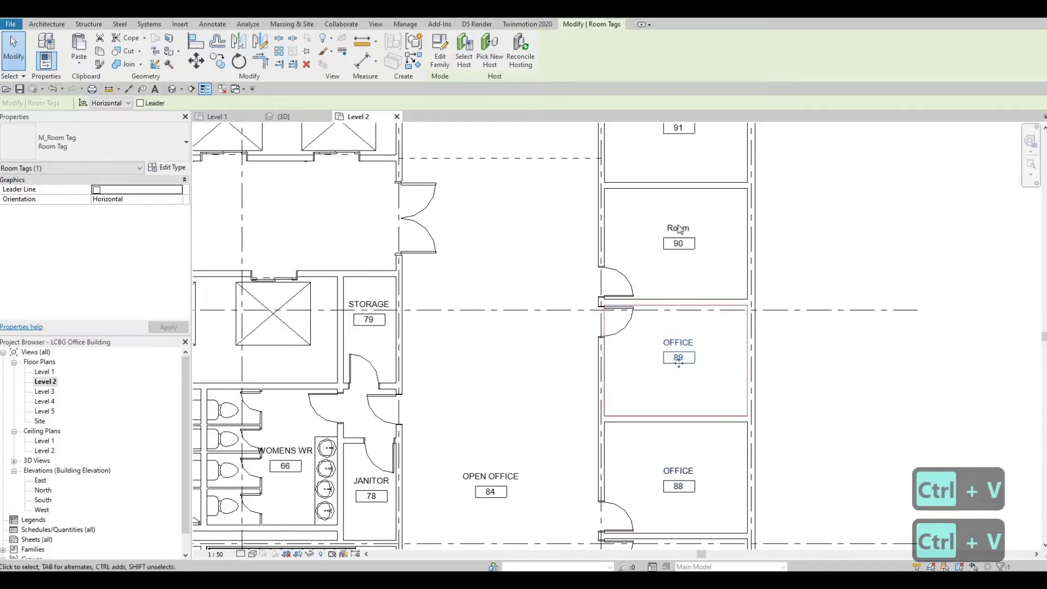
Rename rooms 90 and 91 to OFFICE.
{"action": "left_click", "coordinate": [680, 228]}
{"action": "key", "text": "ctrl+v"}
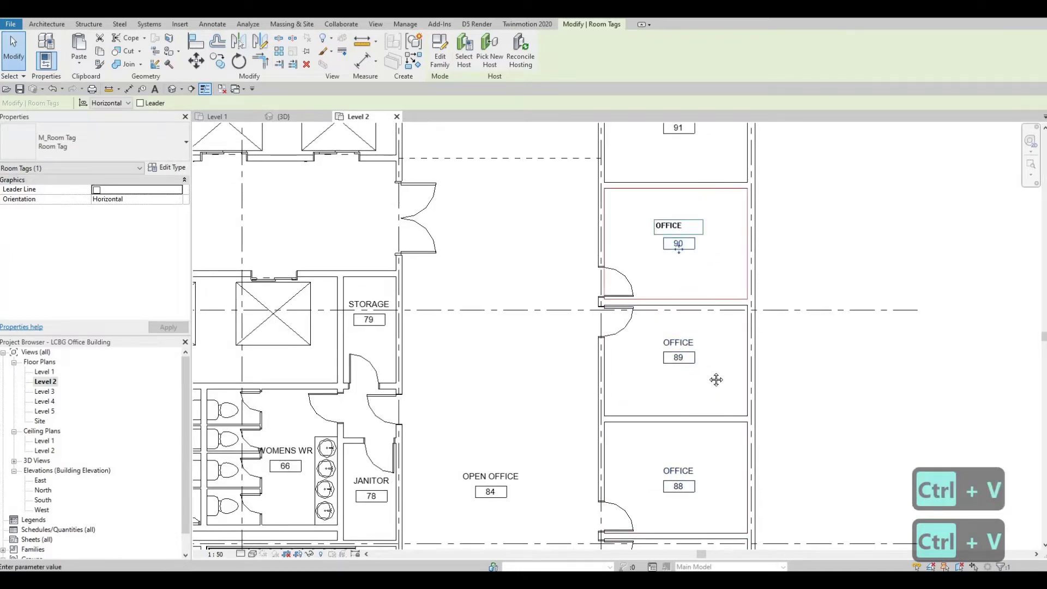
{"action": "key", "text": "Return"}
{"action": "scroll", "coordinate": [672, 354], "scroll_direction": "up", "scroll_amount": 5}
{"action": "left_click", "coordinate": [672, 354]}
{"action": "left_click", "coordinate": [665, 352]}
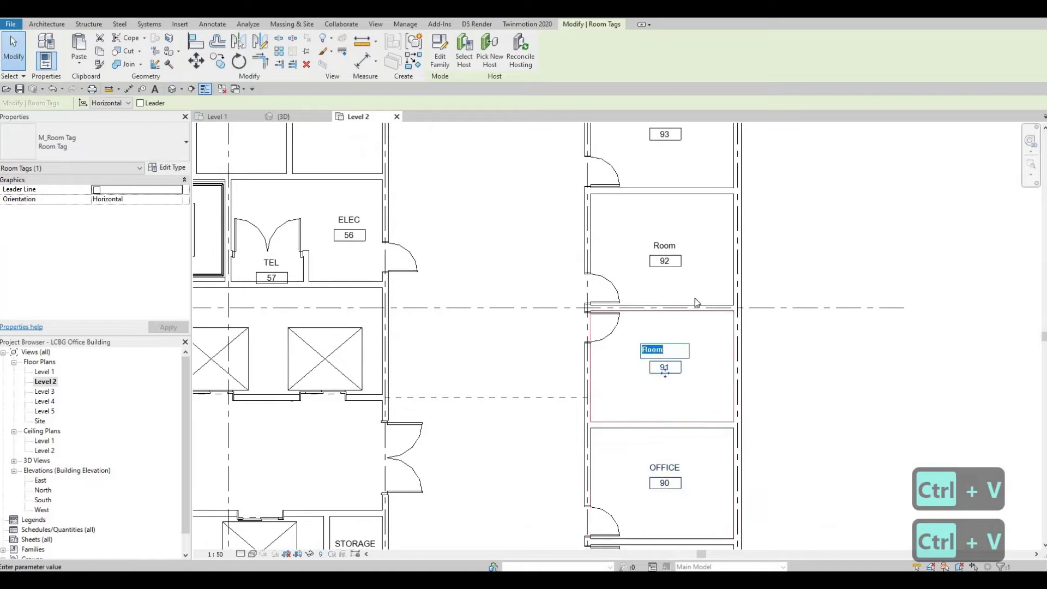
{"action": "type", "text": "OFFICE"}
{"action": "key", "text": "Return"}
Rename rooms 92 and 93 at the upper end of the column to OFFICE and clear the selection.
{"action": "middle_click_drag", "start_coordinate": [657, 254], "coordinate": [659, 389]}
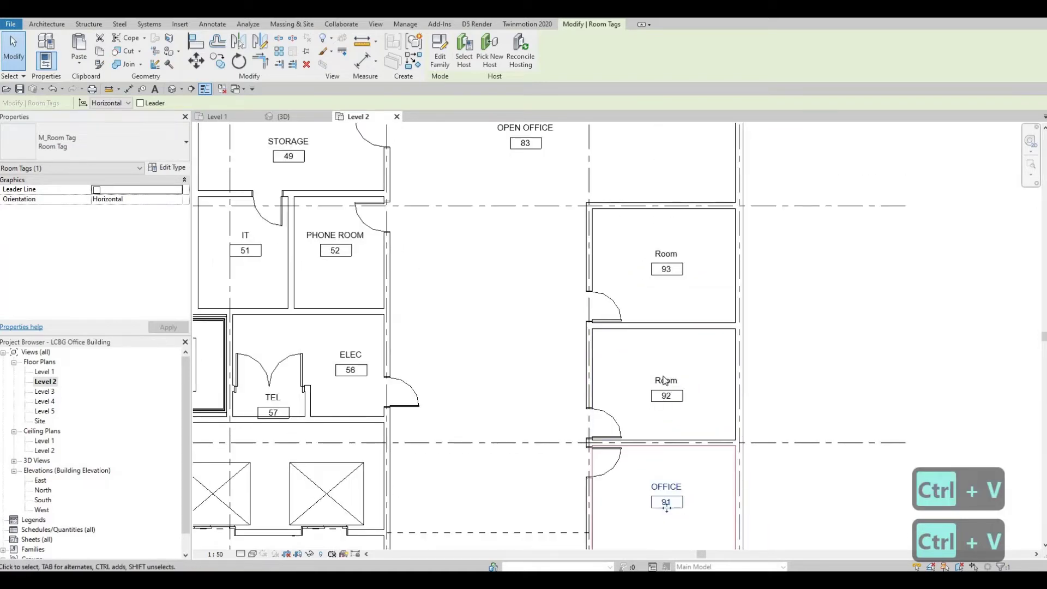
{"action": "left_click", "coordinate": [664, 380]}
{"action": "type", "text": "OFFICE"}
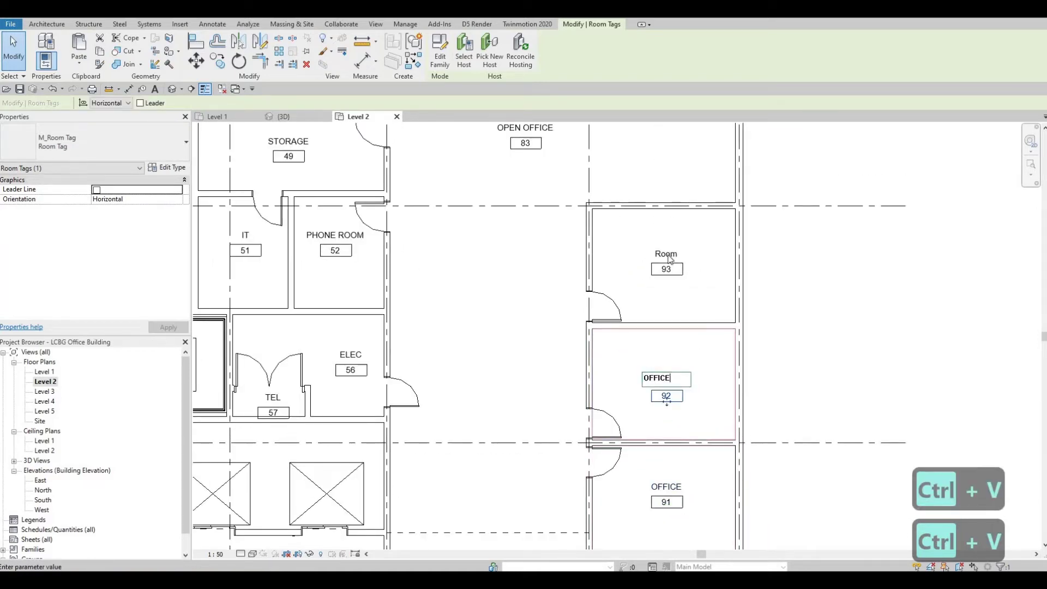
{"action": "key", "text": "Return"}
{"action": "left_click", "coordinate": [668, 254]}
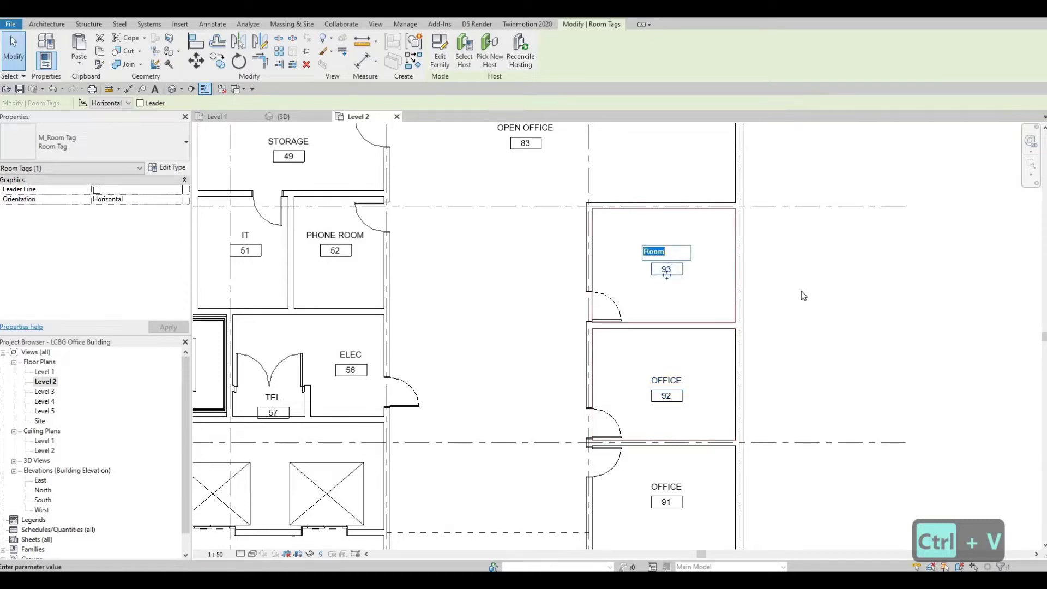
{"action": "type", "text": "OFFICE"}
{"action": "key", "text": "Return"}
{"action": "scroll", "coordinate": [800, 293], "scroll_direction": "down", "scroll_amount": 3}
{"action": "middle_click_drag", "start_coordinate": [657, 298], "coordinate": [739, 339]}
{"action": "scroll", "coordinate": [739, 339], "scroll_direction": "down", "scroll_amount": 4}
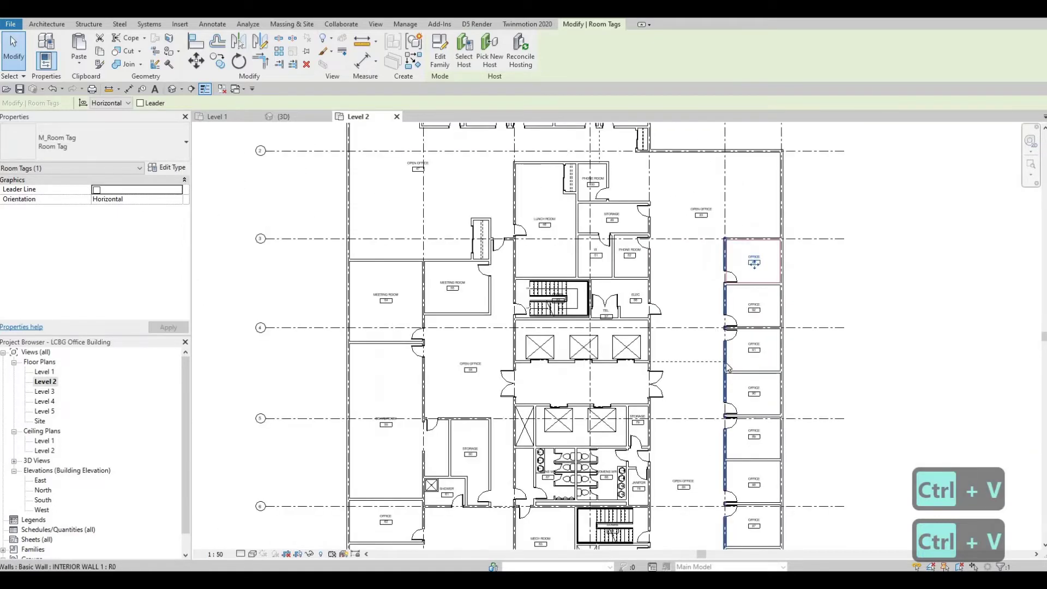
{"action": "key", "text": "Escape"}
{"action": "key", "text": "Escape"}
{"action": "scroll", "coordinate": [725, 354], "scroll_direction": "down", "scroll_amount": 2}
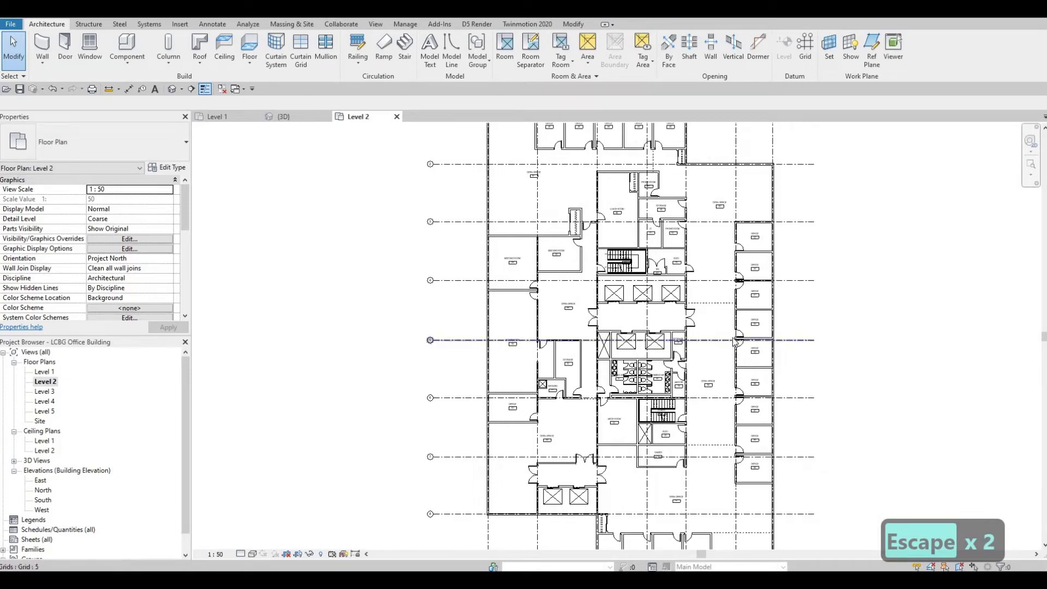
{"action": "scroll", "coordinate": [734, 337], "scroll_direction": "up", "scroll_amount": 2}
{"action": "scroll", "coordinate": [721, 374], "scroll_direction": "down", "scroll_amount": 3}
{"action": "key", "text": "Escape"}
{"action": "key", "text": "Escape"}
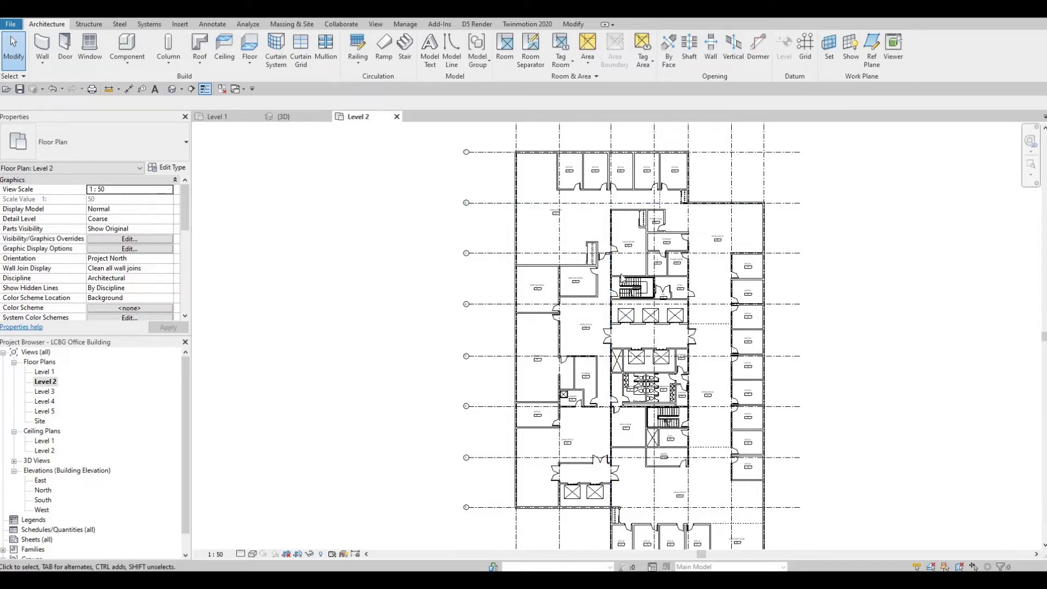
Start a floor on Level 2 and duplicate the Generic Floor - 400mm type as FLOOR 1.
{"action": "middle_click_drag", "start_coordinate": [558, 229], "coordinate": [539, 287]}
{"action": "scroll", "coordinate": [304, 141], "scroll_direction": "down", "scroll_amount": 1}
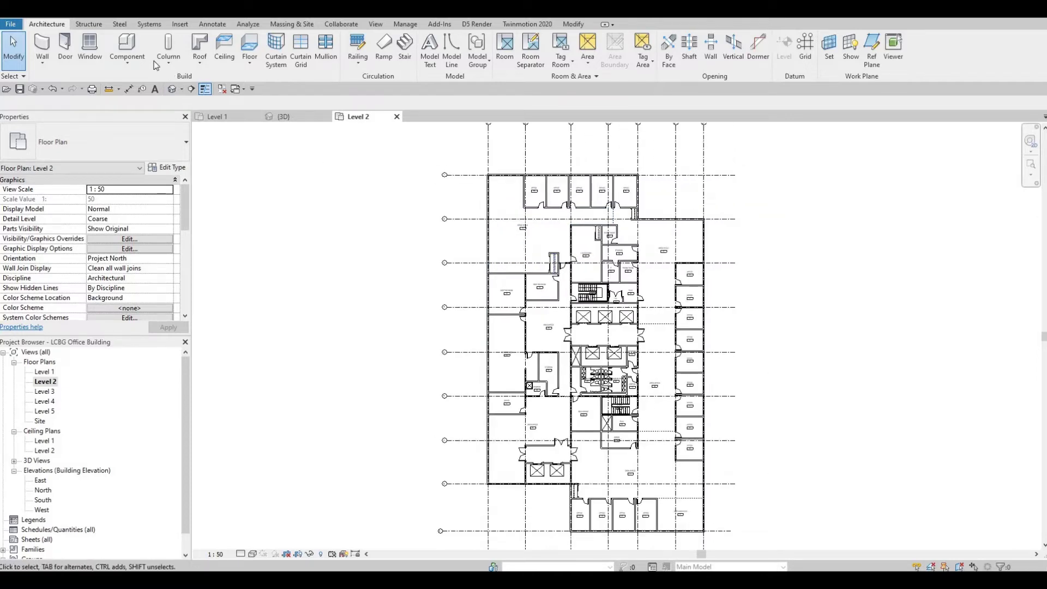
{"action": "left_click", "coordinate": [251, 46]}
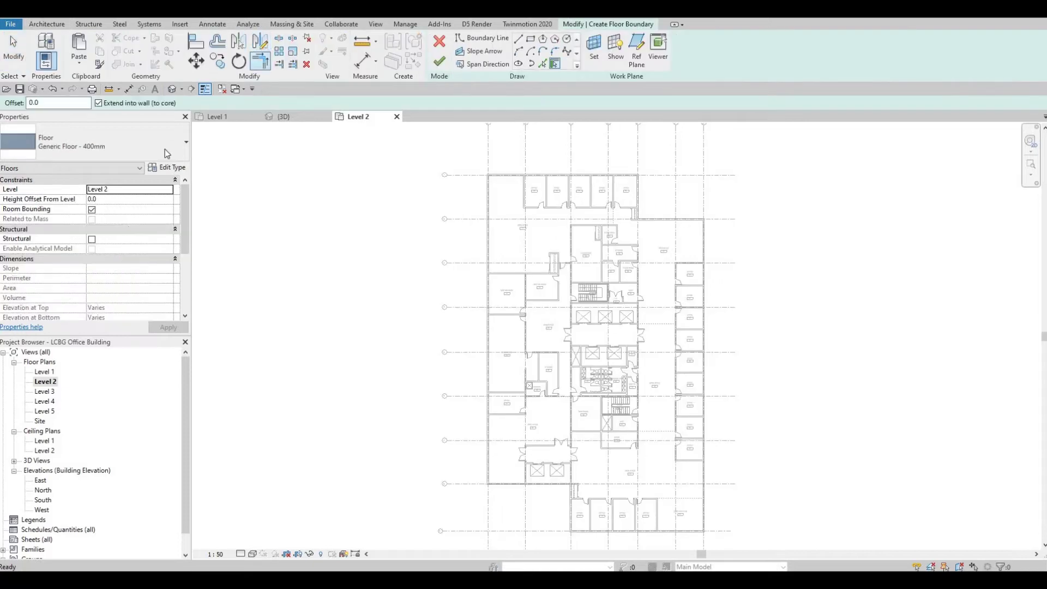
{"action": "left_click", "coordinate": [163, 148]}
{"action": "key", "text": "Escape"}
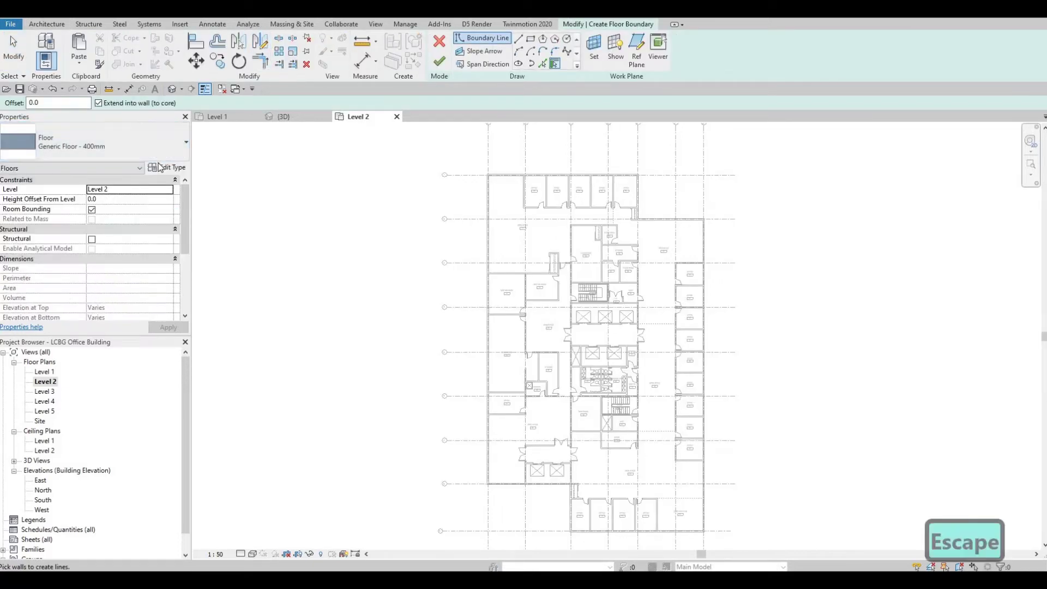
{"action": "left_click", "coordinate": [163, 168]}
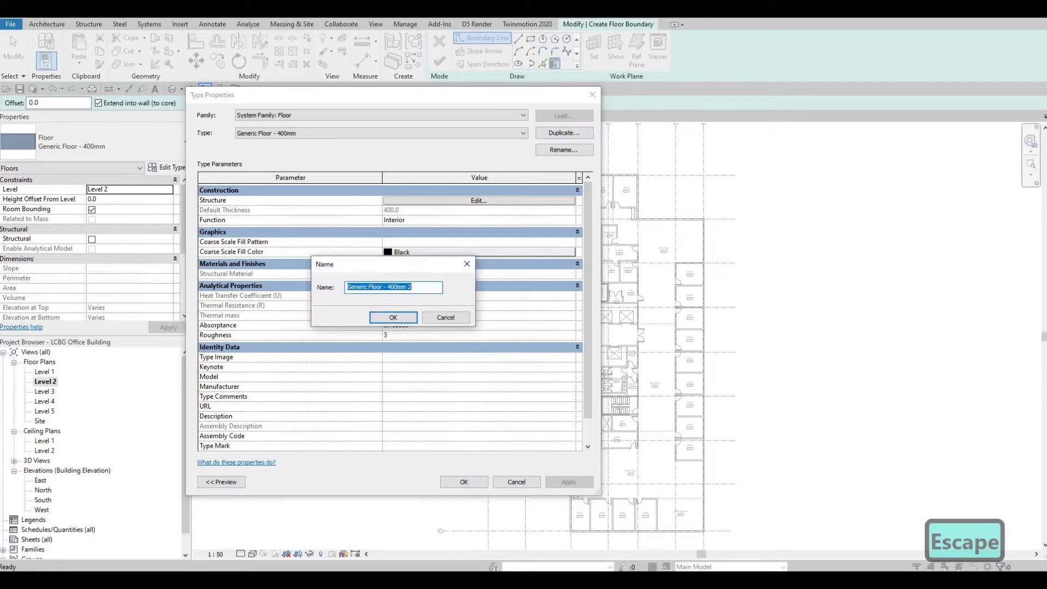
{"action": "type", "text": "FlOOR 1"}
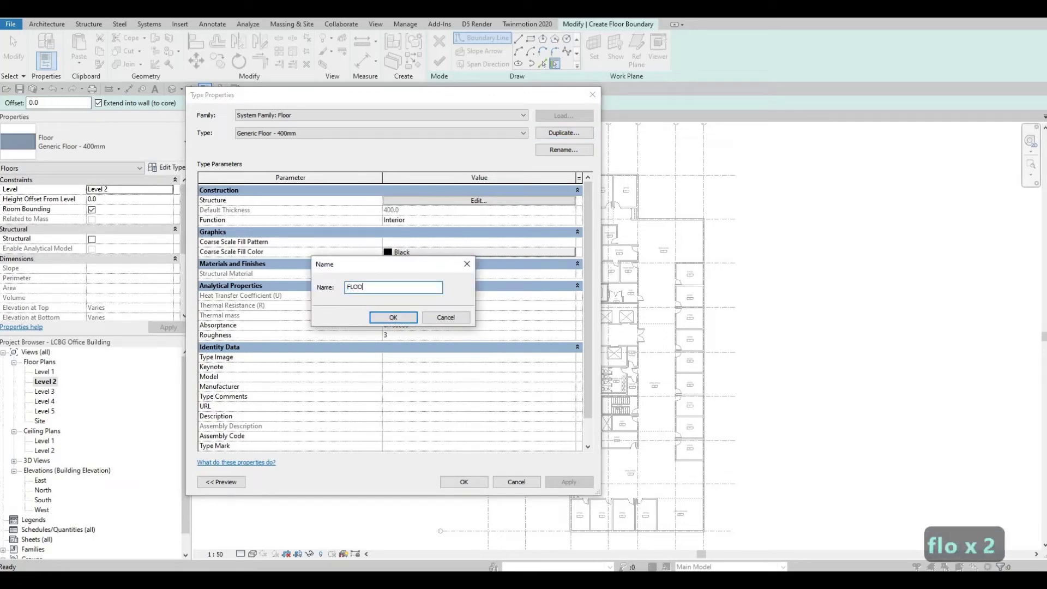
{"action": "key", "text": "Return"}
Set the thickness of FLOOR 1's structure layer to 200 mm.
{"action": "left_click", "coordinate": [460, 202]}
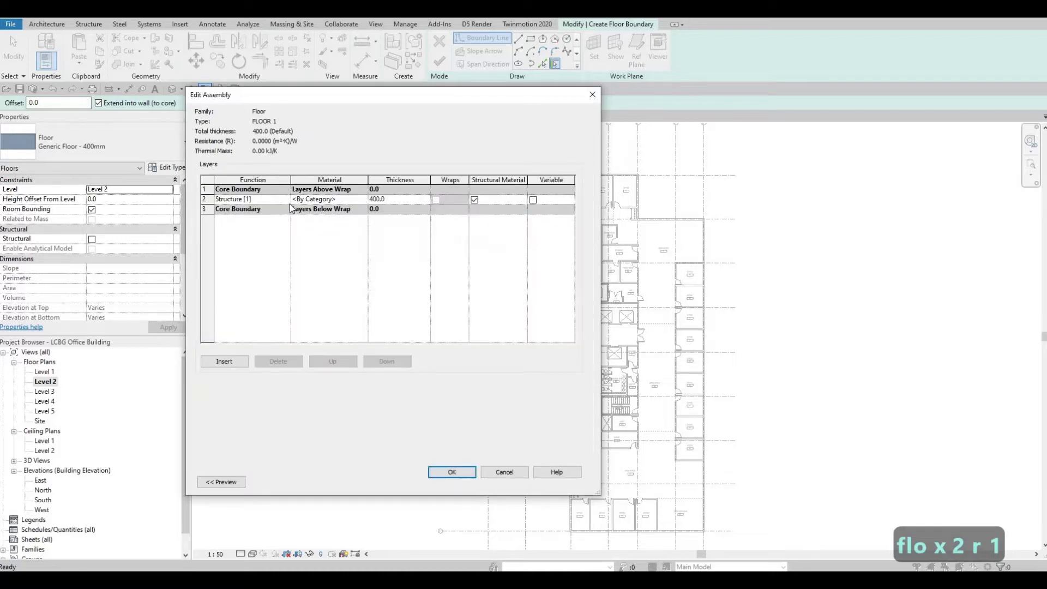
{"action": "type", "text": "200"}
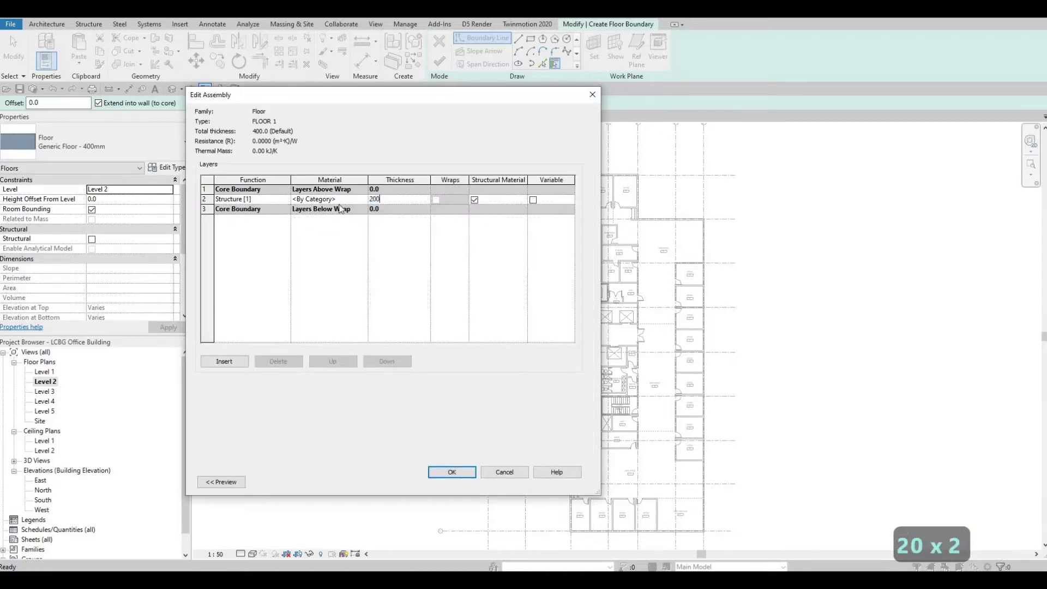
{"action": "left_click", "coordinate": [362, 201]}
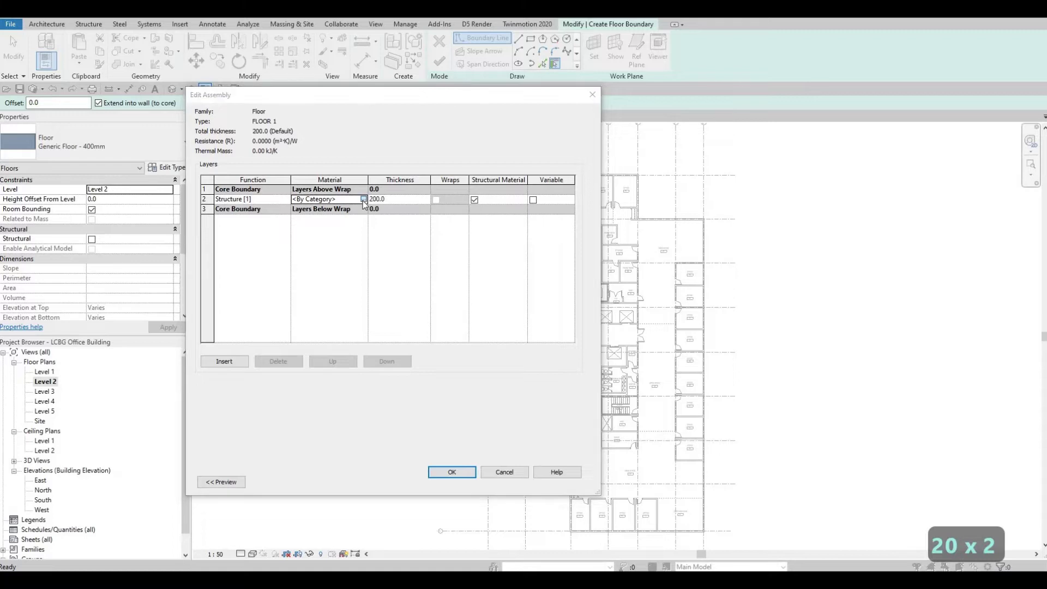
Assign the Concrete, Lightweight material to FLOOR 1's structure layer and accept the type settings.
{"action": "left_click", "coordinate": [362, 199]}
{"action": "scroll", "coordinate": [397, 210], "scroll_direction": "down", "scroll_amount": 10}
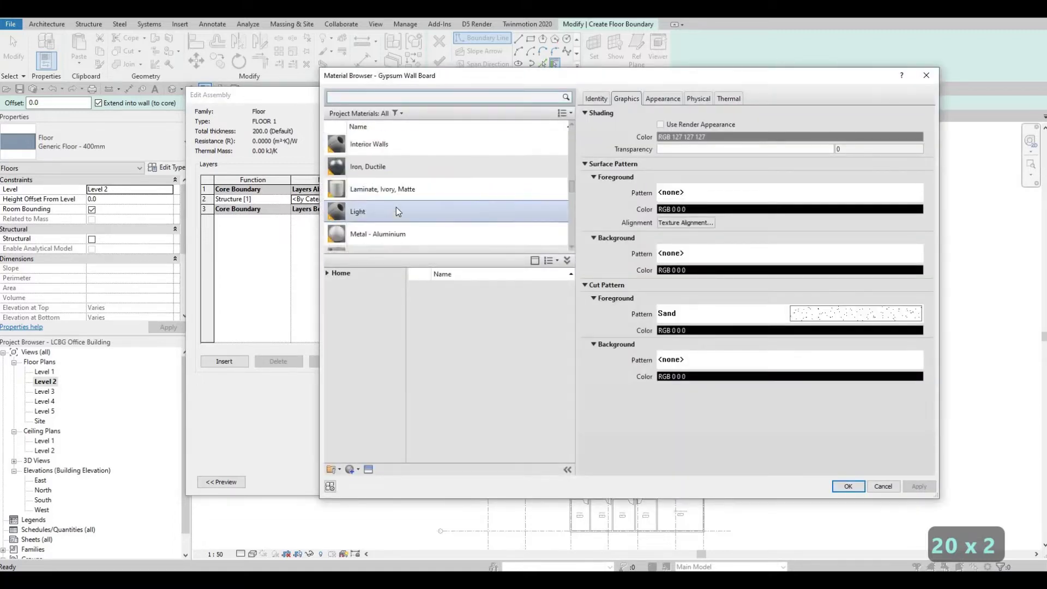
{"action": "scroll", "coordinate": [396, 210], "scroll_direction": "down", "scroll_amount": 10}
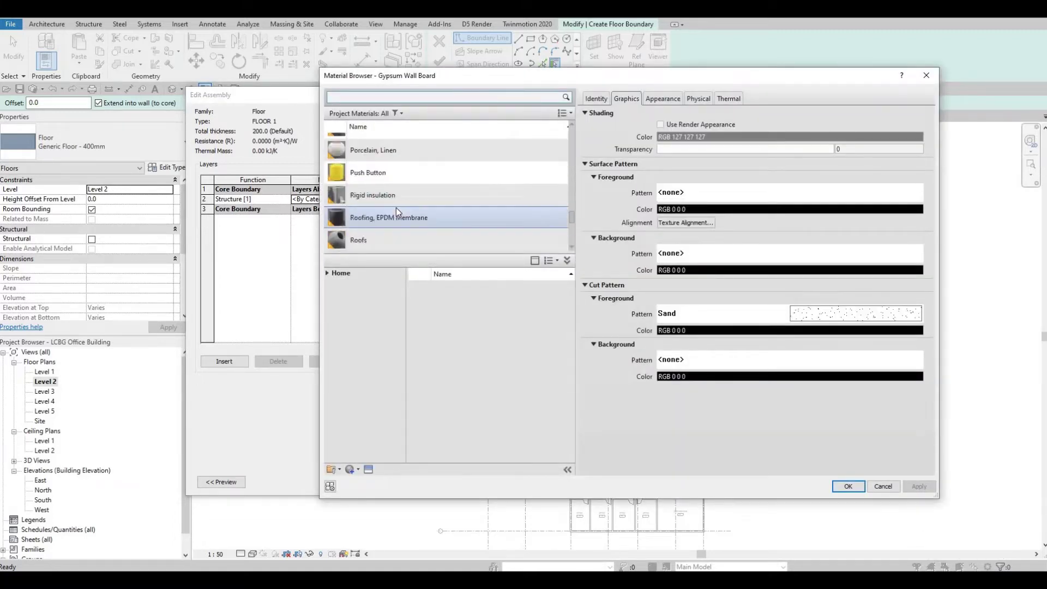
{"action": "scroll", "coordinate": [396, 208], "scroll_direction": "up", "scroll_amount": 20}
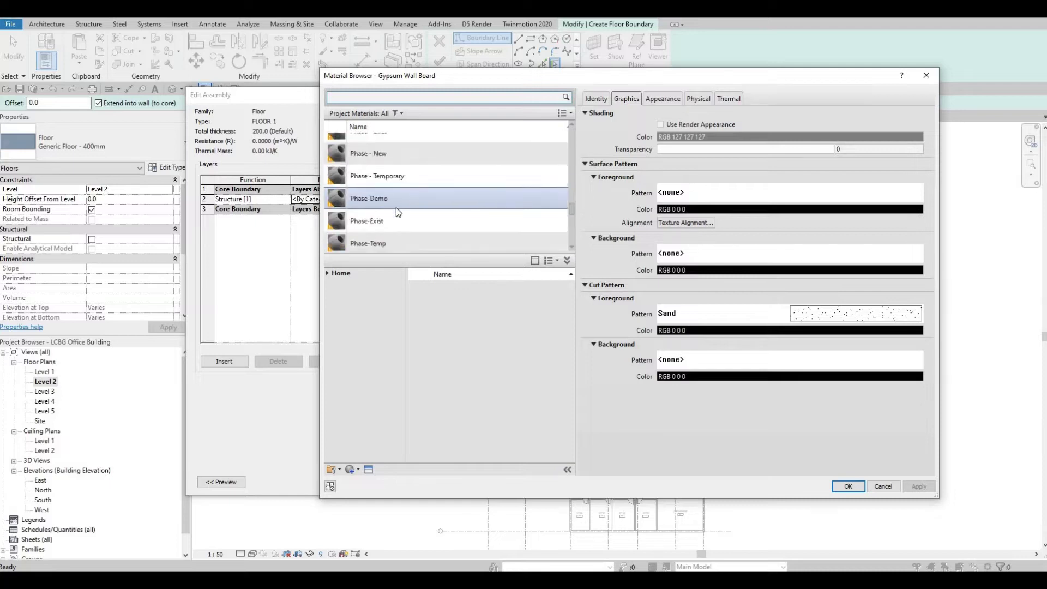
{"action": "scroll", "coordinate": [396, 208], "scroll_direction": "up", "scroll_amount": 3}
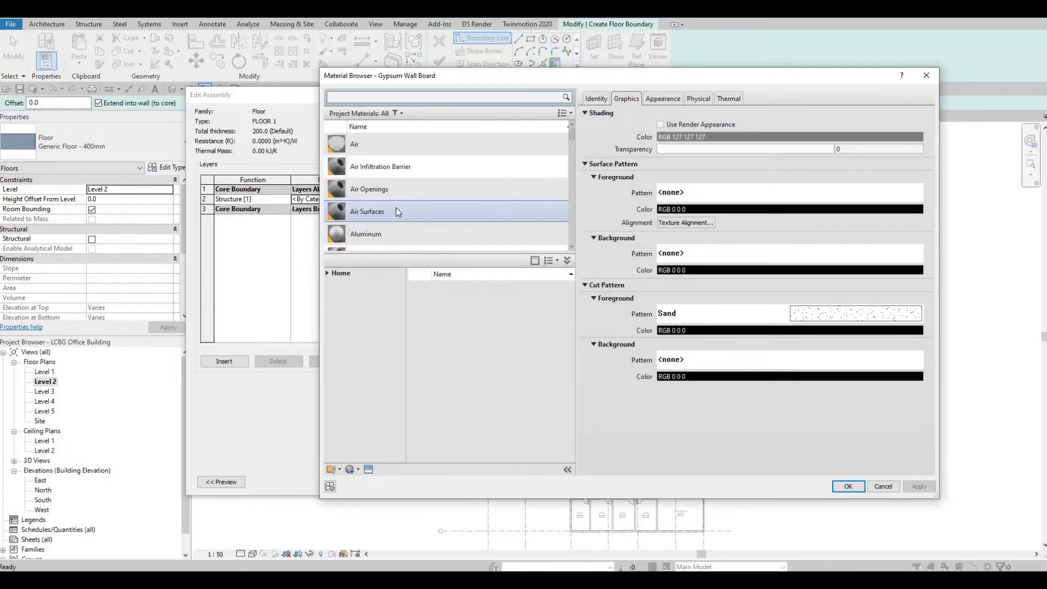
{"action": "scroll", "coordinate": [396, 207], "scroll_direction": "down", "scroll_amount": 8}
{"action": "scroll", "coordinate": [403, 203], "scroll_direction": "up", "scroll_amount": 3}
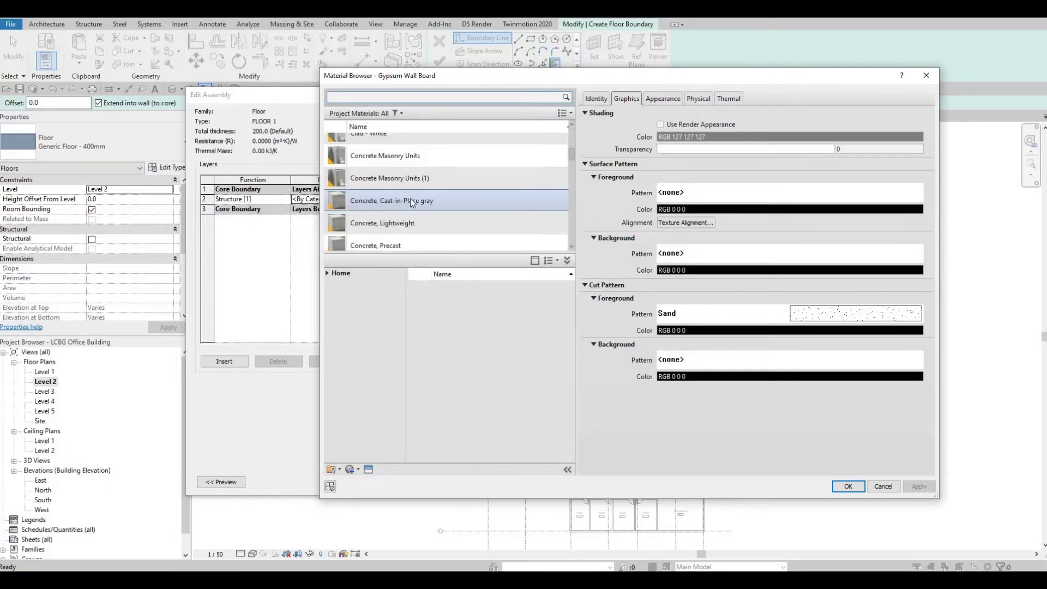
{"action": "left_click", "coordinate": [393, 217]}
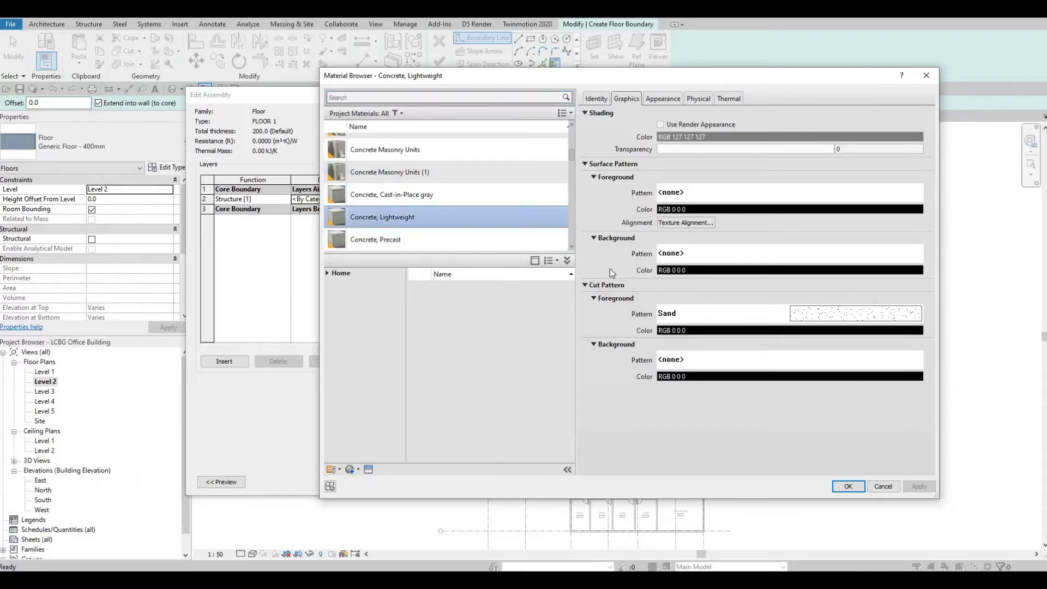
{"action": "left_click", "coordinate": [848, 486]}
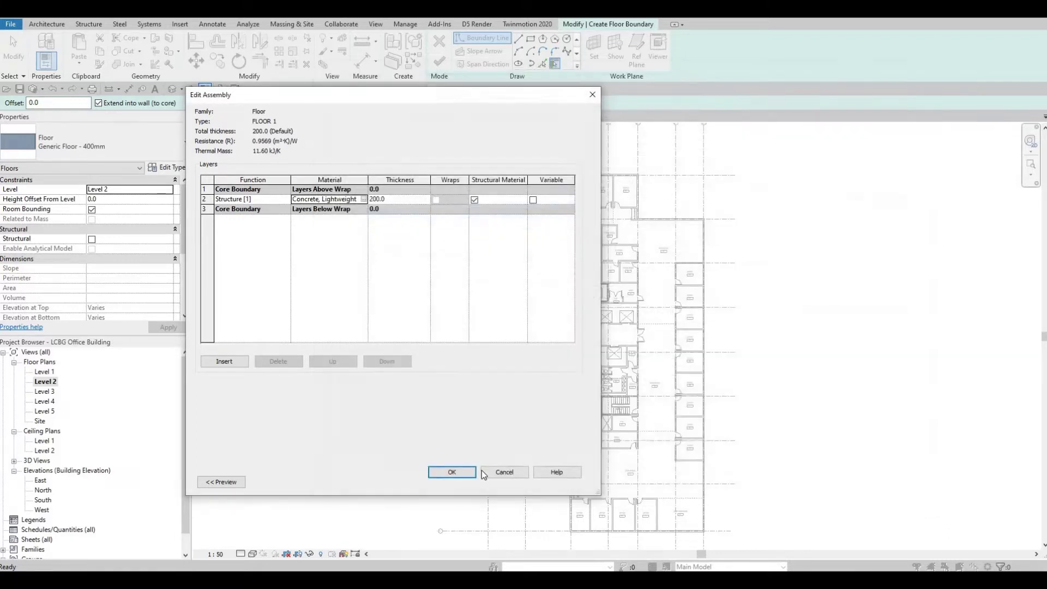
{"action": "left_click", "coordinate": [452, 472]}
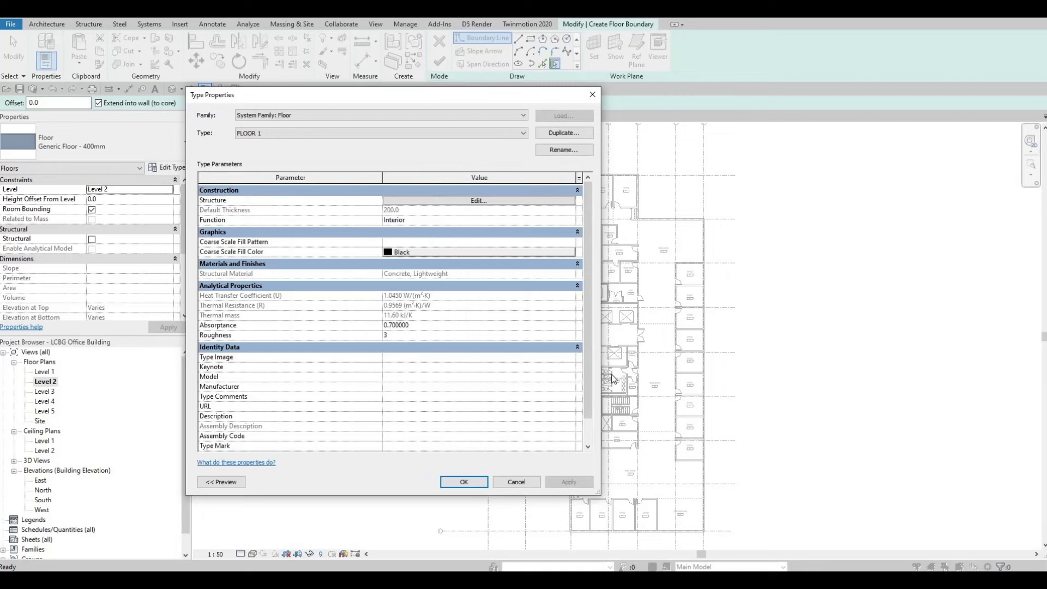
{"action": "left_click", "coordinate": [464, 481]}
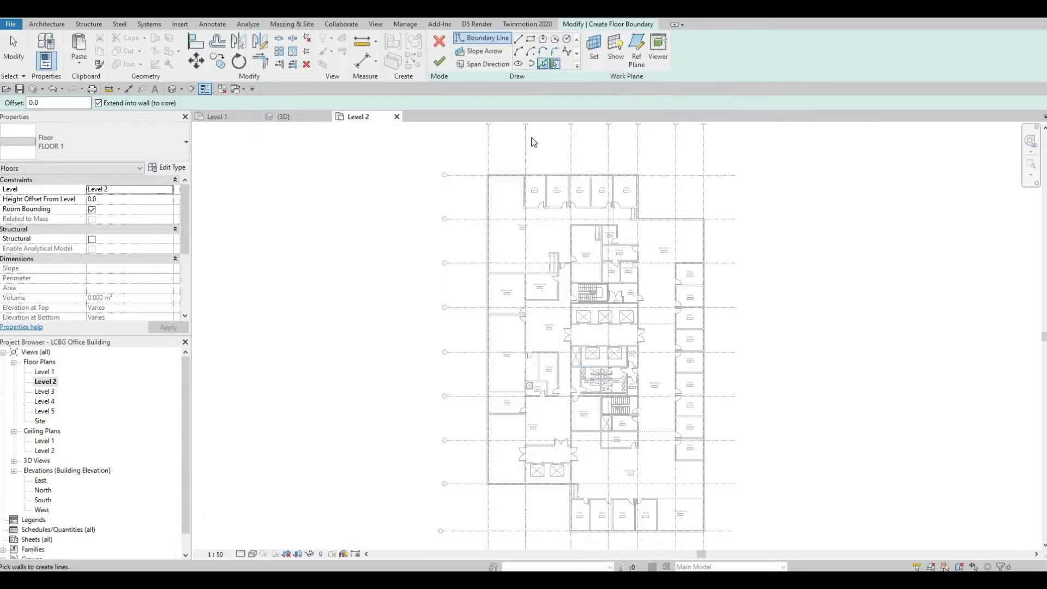
Use Pick Lines to create floor boundary lines along the inner faces of the plan's upper and left exterior walls.
{"action": "left_click", "coordinate": [542, 64]}
{"action": "scroll", "coordinate": [490, 220], "scroll_direction": "up", "scroll_amount": 2}
{"action": "scroll", "coordinate": [489, 220], "scroll_direction": "up", "scroll_amount": 3}
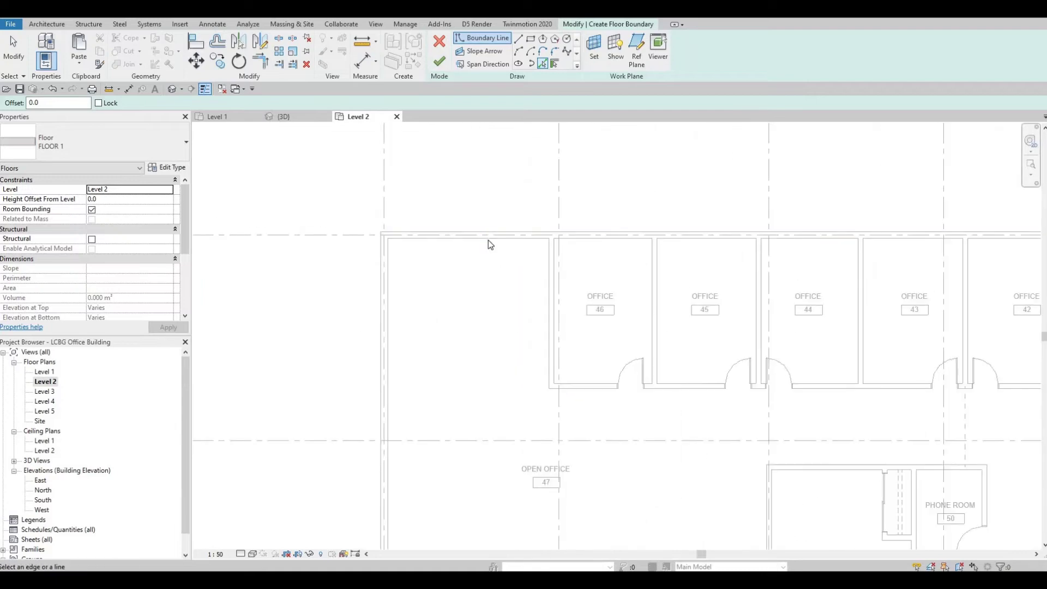
{"action": "left_click", "coordinate": [385, 272]}
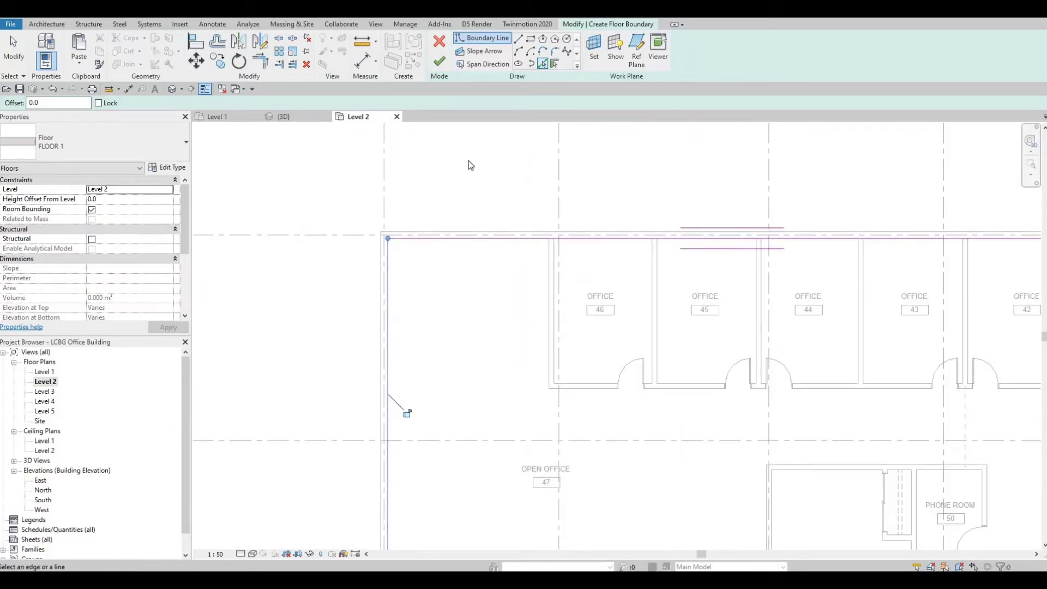
Add boundary lines along the inner faces of the exterior wall below the two lower-left elevators and the one beside office 74.
{"action": "scroll", "coordinate": [498, 239], "scroll_direction": "down", "scroll_amount": 5}
{"action": "scroll", "coordinate": [485, 382], "scroll_direction": "up", "scroll_amount": 4}
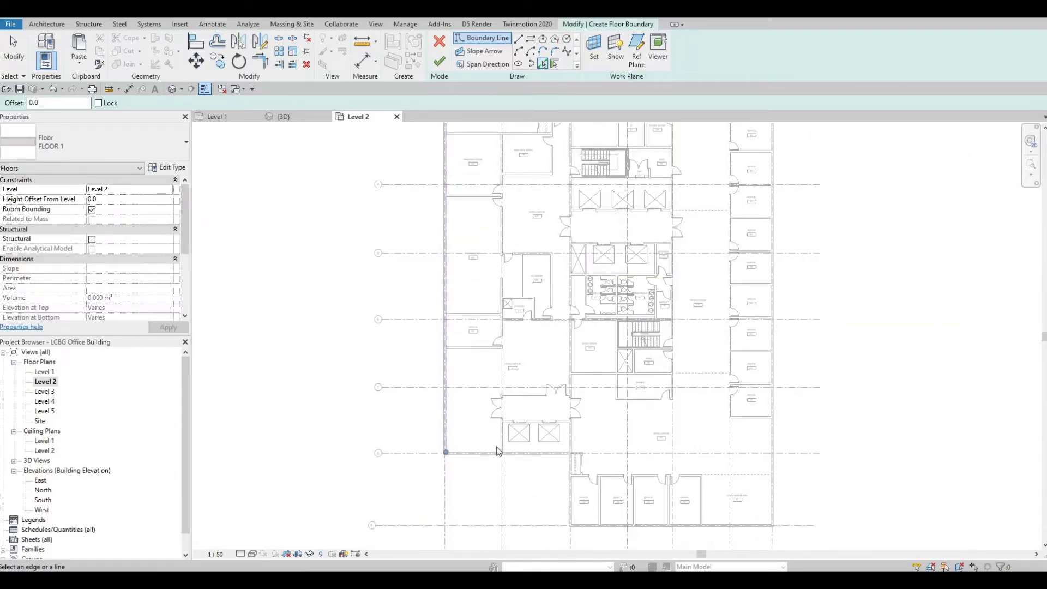
{"action": "left_click", "coordinate": [605, 452]}
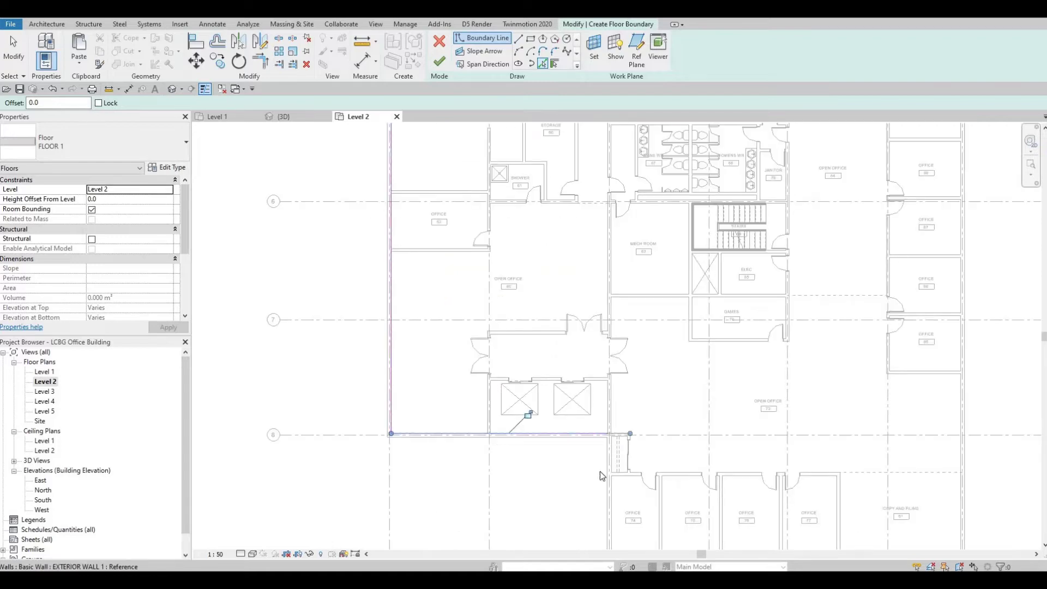
{"action": "scroll", "coordinate": [584, 432], "scroll_direction": "up", "scroll_amount": 3}
{"action": "left_click", "coordinate": [587, 419]}
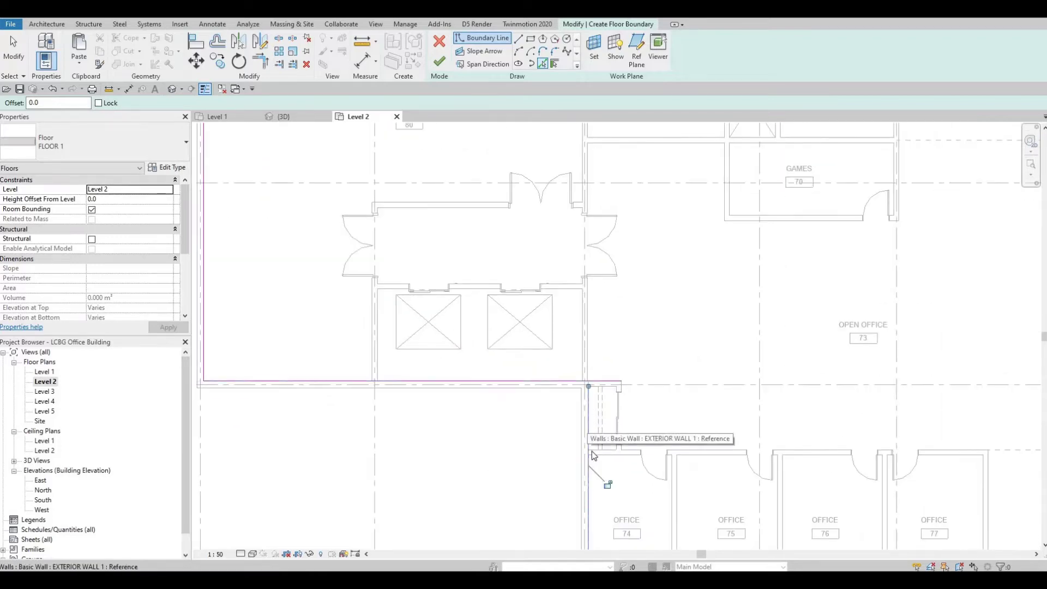
Add boundary lines along the inner faces of the exterior wall below offices 74 to 77 and the plan's right exterior wall.
{"action": "middle_click_drag", "start_coordinate": [587, 419], "coordinate": [485, 185]}
{"action": "scroll", "coordinate": [484, 184], "scroll_direction": "down", "scroll_amount": 1}
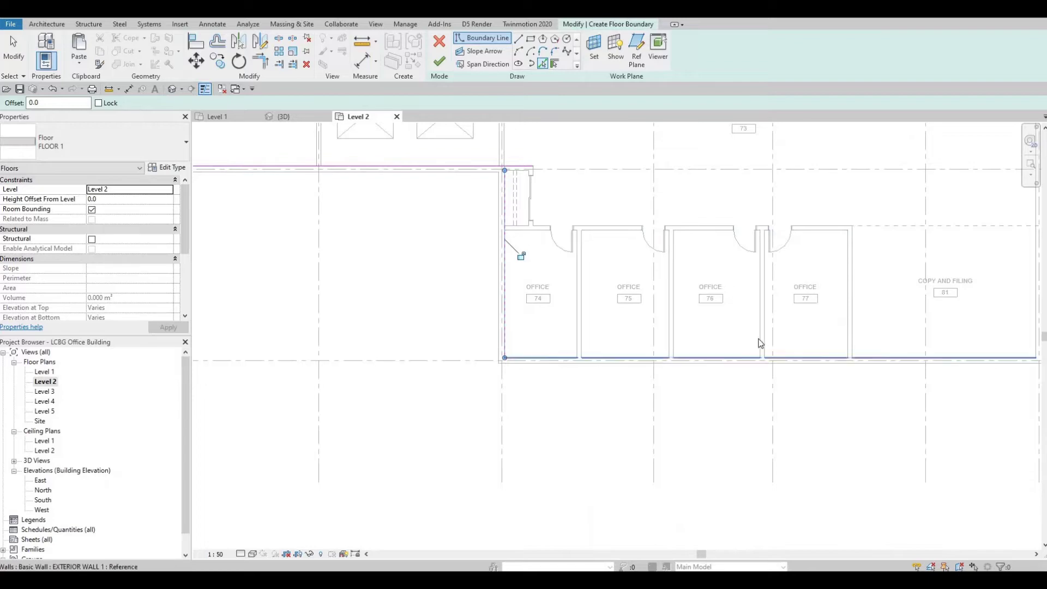
{"action": "left_click", "coordinate": [517, 359]}
{"action": "middle_click_drag", "start_coordinate": [1016, 212], "coordinate": [594, 328]}
{"action": "left_click", "coordinate": [591, 248]}
Add boundary lines along the inner faces of the exterior walls above open office 83 and to the right of office 42.
{"action": "scroll", "coordinate": [594, 329], "scroll_direction": "down", "scroll_amount": 2}
{"action": "scroll", "coordinate": [594, 328], "scroll_direction": "down", "scroll_amount": 1}
{"action": "middle_click_drag", "start_coordinate": [609, 175], "coordinate": [609, 439]}
{"action": "scroll", "coordinate": [609, 439], "scroll_direction": "down", "scroll_amount": 2}
{"action": "middle_click_drag", "start_coordinate": [490, 228], "coordinate": [493, 331]}
{"action": "scroll", "coordinate": [570, 209], "scroll_direction": "up", "scroll_amount": 4}
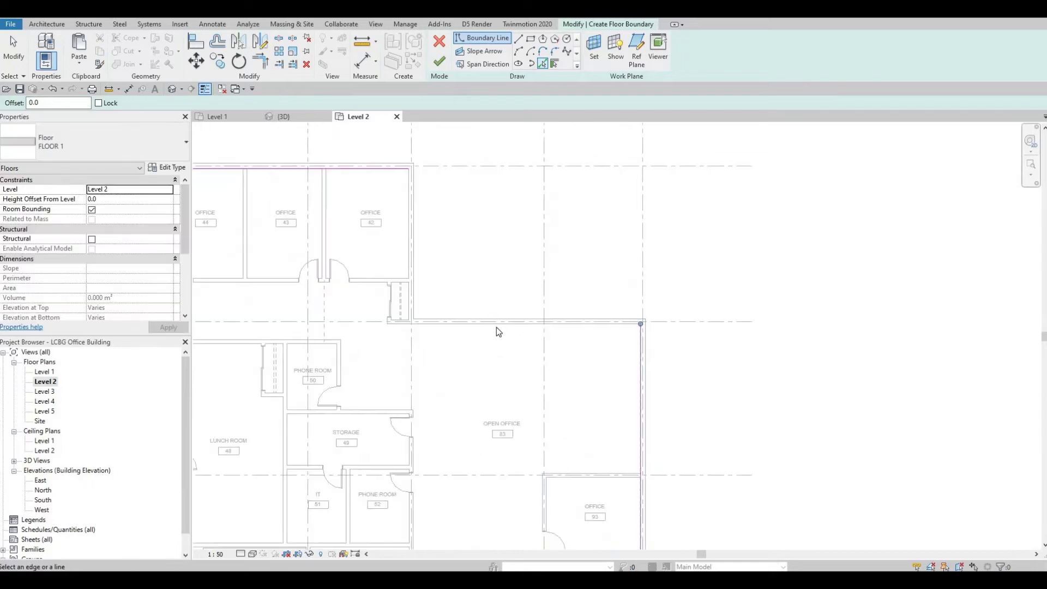
{"action": "left_click", "coordinate": [496, 328]}
{"action": "left_click", "coordinate": [411, 288]}
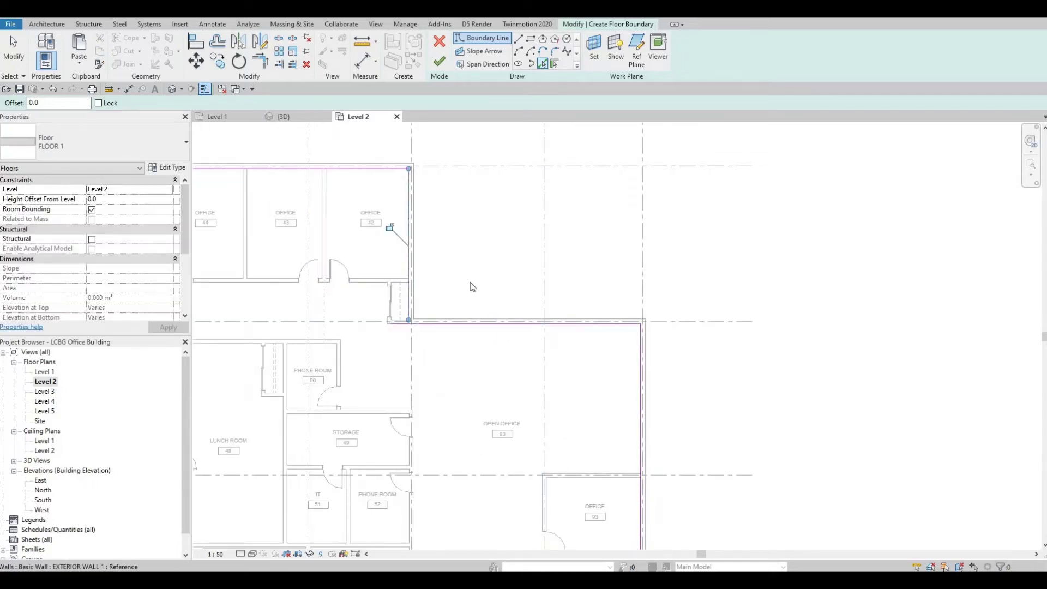
Trim the two floor boundary lines into a corner at the upper-left of open office 83.
{"action": "scroll", "coordinate": [473, 283], "scroll_direction": "up", "scroll_amount": 3}
{"action": "key", "text": "Escape"}
{"action": "key", "text": "Escape"}
{"action": "key", "text": "Escape"}
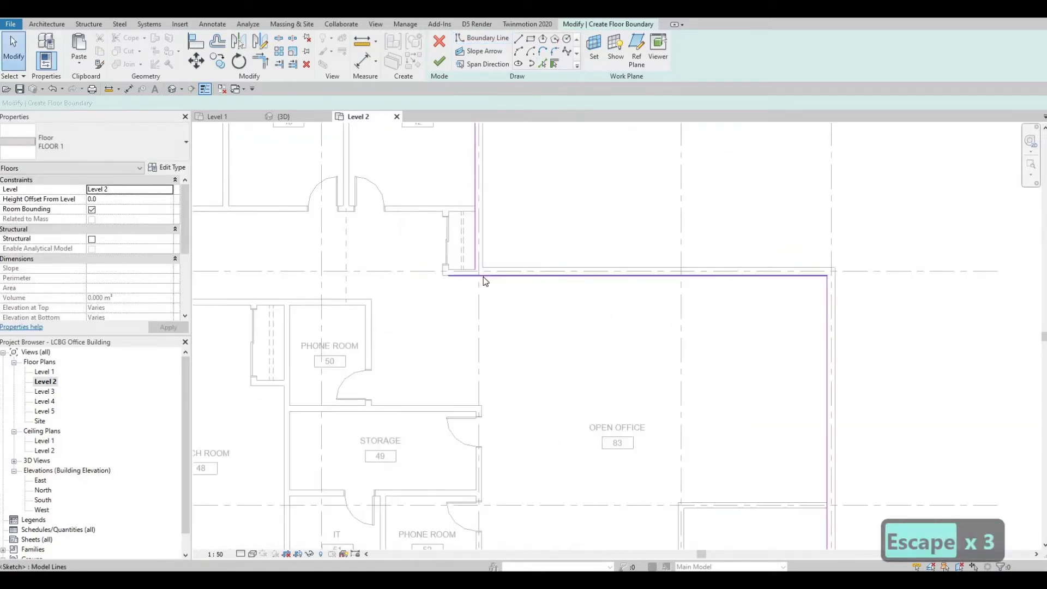
{"action": "key", "text": "t"}
{"action": "key", "text": "r"}
{"action": "left_click", "coordinate": [476, 251]}
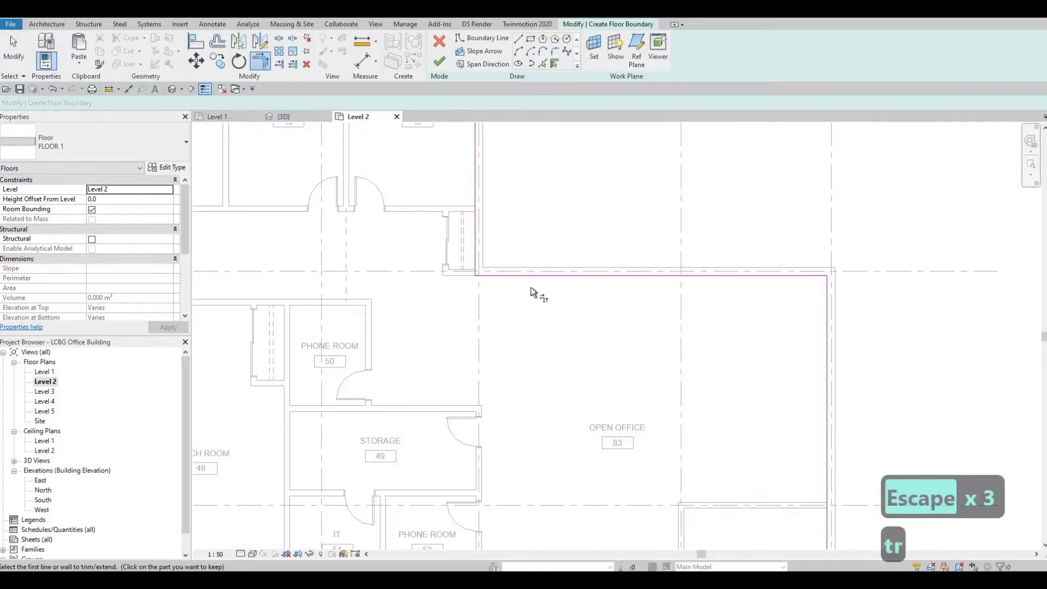
Trim the overlapping floor boundary lines into a corner above office 74.
{"action": "middle_click_drag", "start_coordinate": [539, 258], "coordinate": [559, 140]}
{"action": "scroll", "coordinate": [536, 377], "scroll_direction": "down", "scroll_amount": 3}
{"action": "middle_click_drag", "start_coordinate": [536, 376], "coordinate": [534, 148]}
{"action": "scroll", "coordinate": [542, 358], "scroll_direction": "down", "scroll_amount": 1}
{"action": "middle_click_drag", "start_coordinate": [426, 490], "coordinate": [458, 223]}
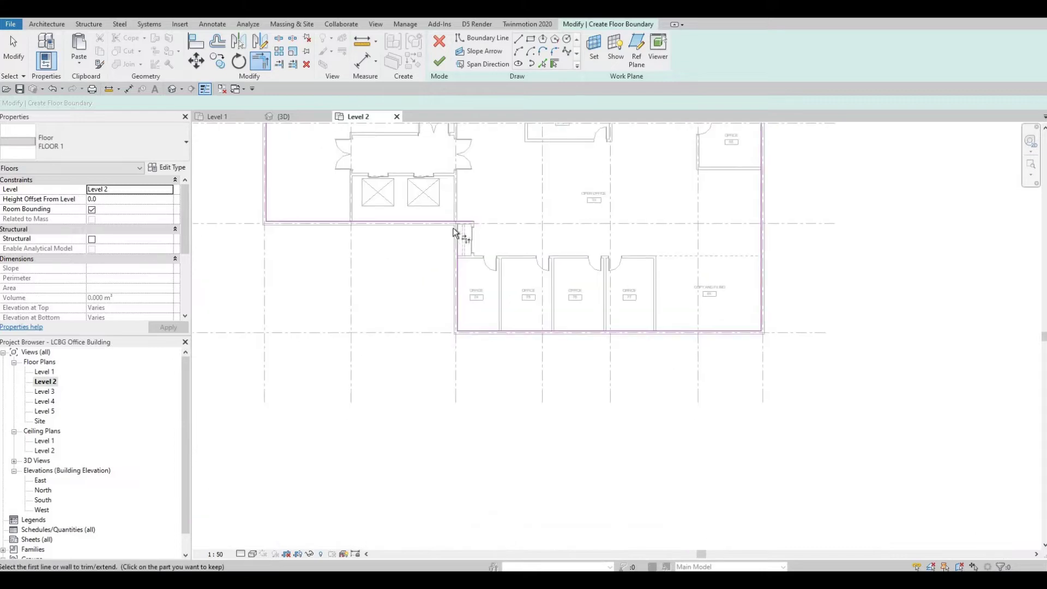
{"action": "scroll", "coordinate": [447, 214], "scroll_direction": "up", "scroll_amount": 4}
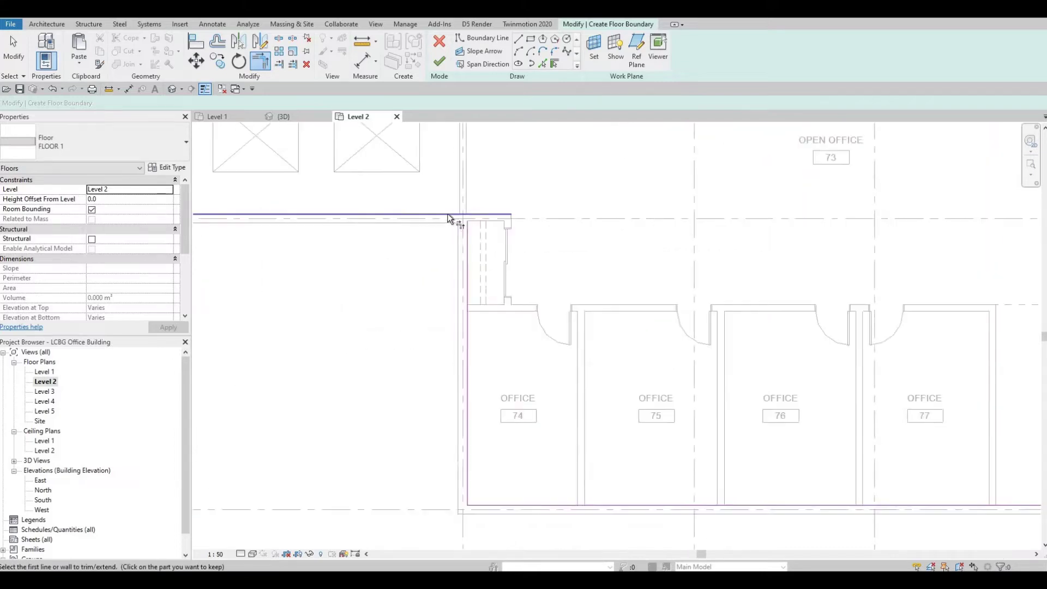
{"action": "left_click", "coordinate": [469, 245]}
Finish the Level 2 floor sketch without attaching the walls below to the floor's bottom.
{"action": "scroll", "coordinate": [568, 324], "scroll_direction": "down", "scroll_amount": 6}
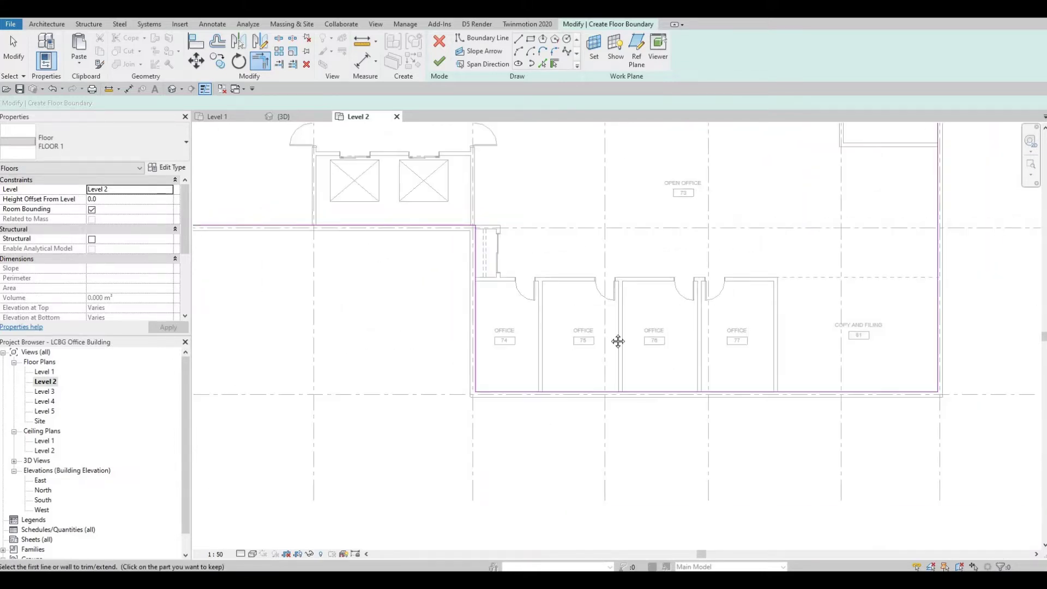
{"action": "middle_click_drag", "start_coordinate": [507, 166], "coordinate": [500, 221]}
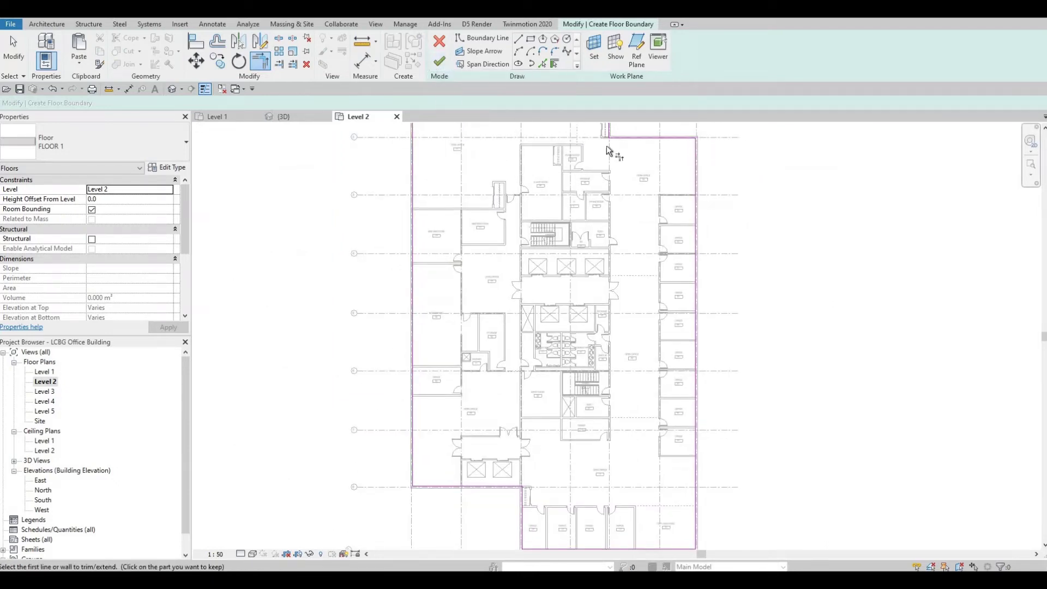
{"action": "left_click", "coordinate": [439, 59]}
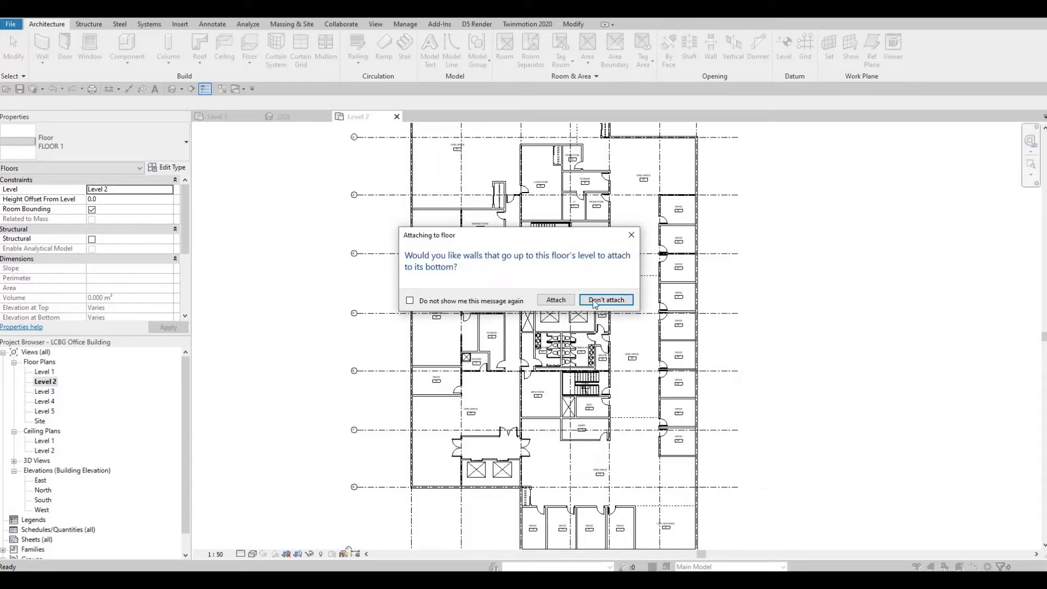
{"action": "key", "text": "Return"}
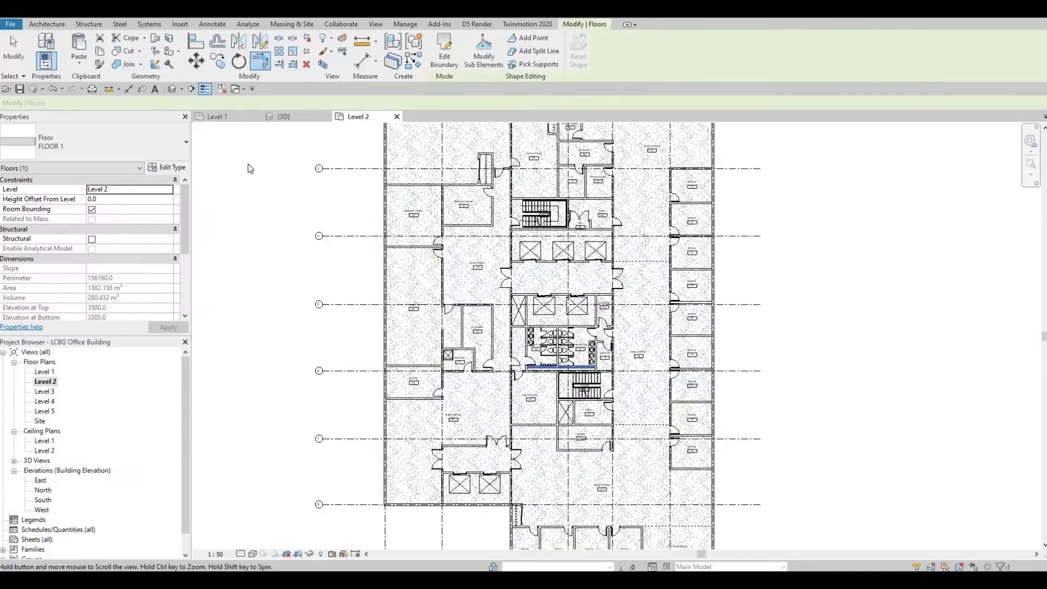
Clear the floor selection and open the 3D view to inspect the model.
{"action": "scroll", "coordinate": [376, 305], "scroll_direction": "down", "scroll_amount": 3}
{"action": "key", "text": "Escape"}
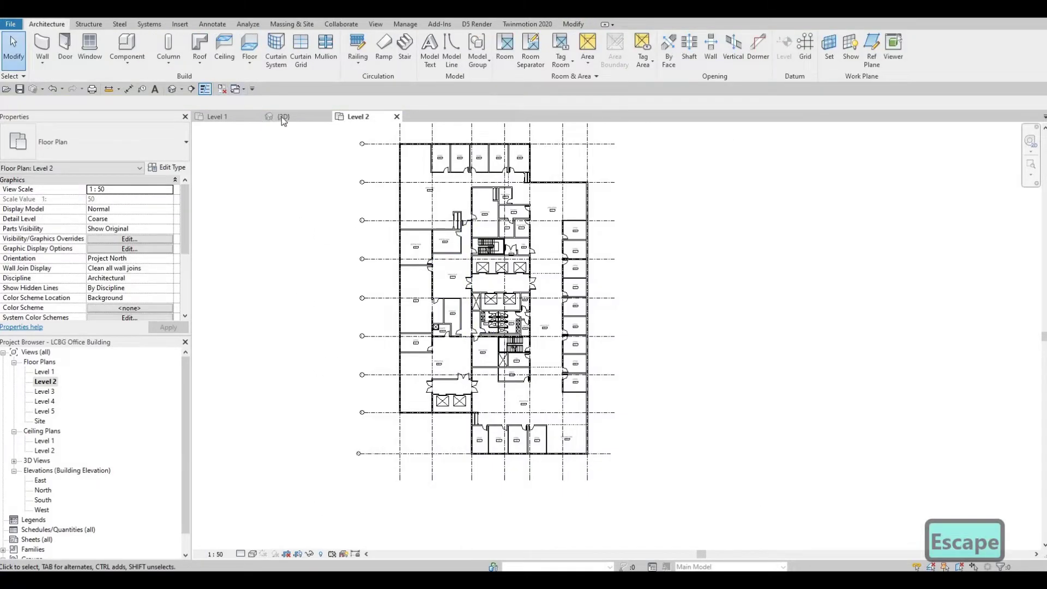
{"action": "left_click", "coordinate": [283, 118]}
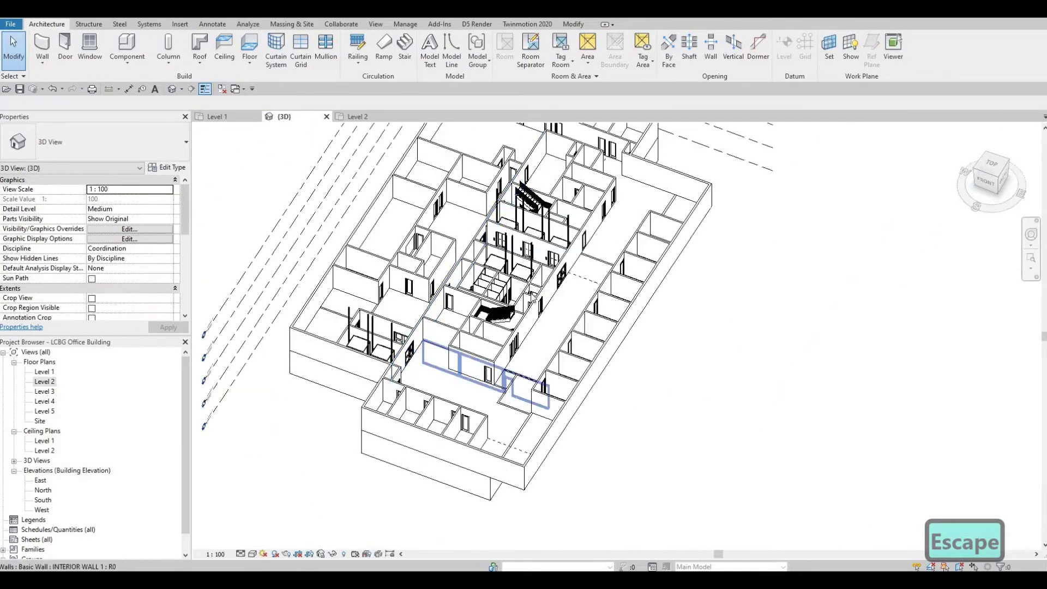
Inspect the 3D model around the new Level 2 floor, the two stairs and the elevator shafts.
{"action": "middle_click_drag", "start_coordinate": [533, 297], "coordinate": [450, 318], "text": "shift"}
{"action": "scroll", "coordinate": [450, 318], "scroll_direction": "up", "scroll_amount": 5}
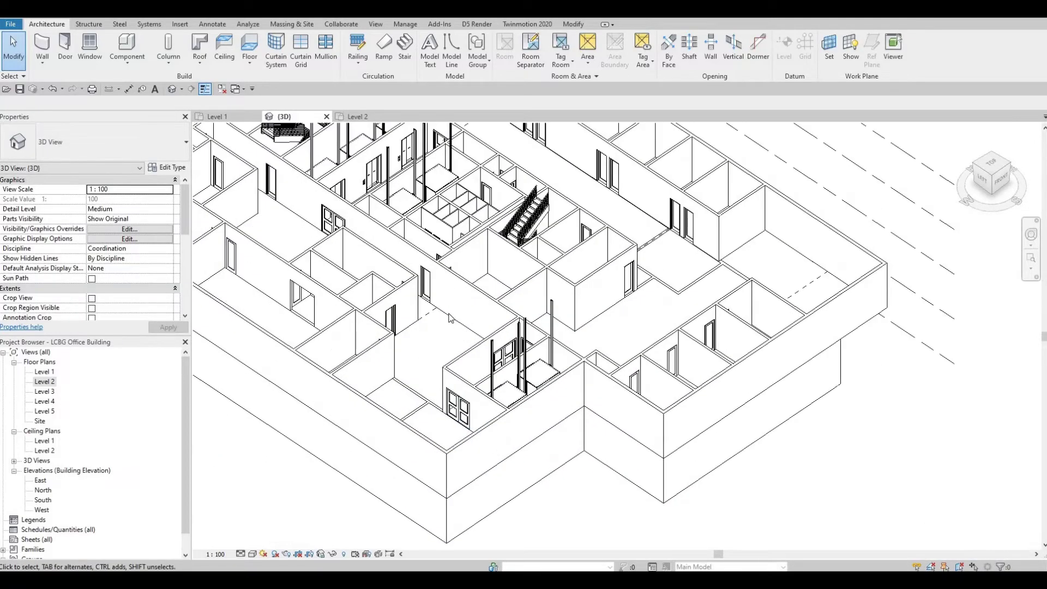
{"action": "middle_click_drag", "start_coordinate": [451, 527], "coordinate": [550, 303], "text": "shift"}
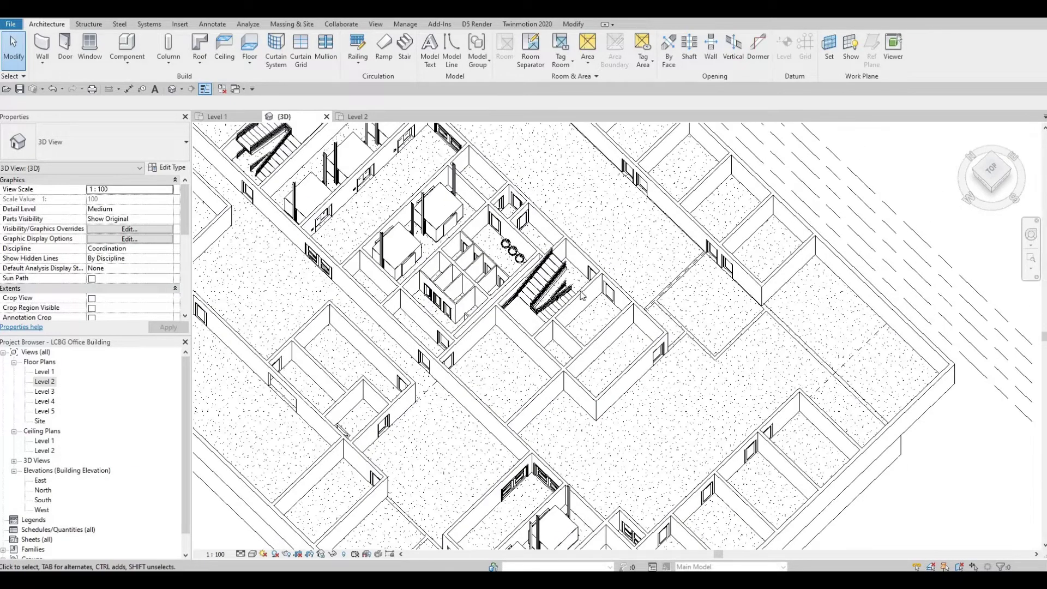
{"action": "scroll", "coordinate": [583, 296], "scroll_direction": "up", "scroll_amount": 4}
{"action": "left_click", "coordinate": [513, 264]}
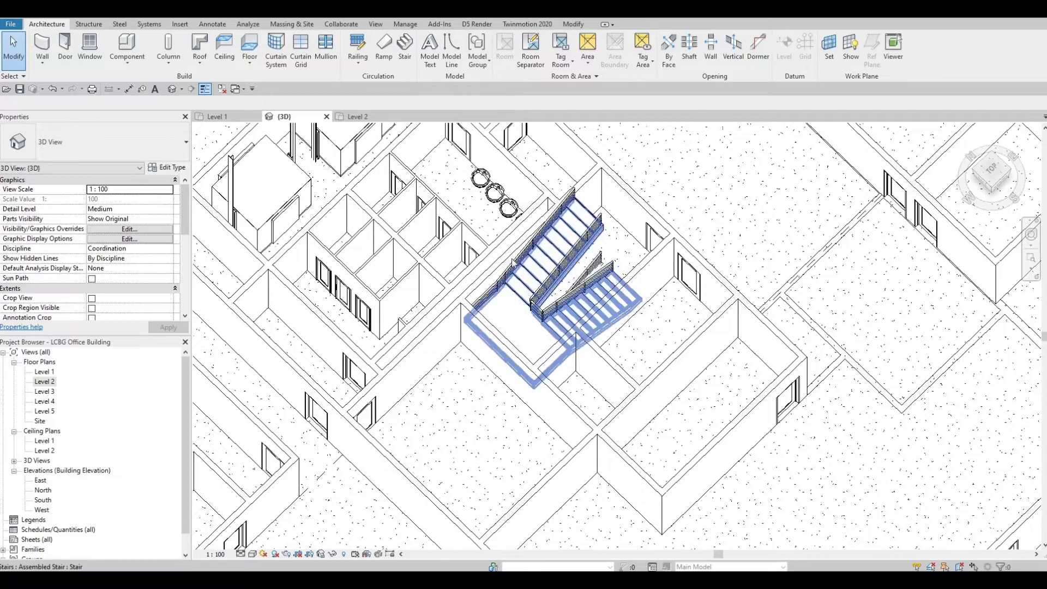
{"action": "middle_click_drag", "start_coordinate": [633, 362], "coordinate": [599, 395], "text": "shift"}
{"action": "scroll", "coordinate": [599, 395], "scroll_direction": "down", "scroll_amount": 3}
{"action": "middle_click_drag", "start_coordinate": [401, 338], "coordinate": [636, 419]}
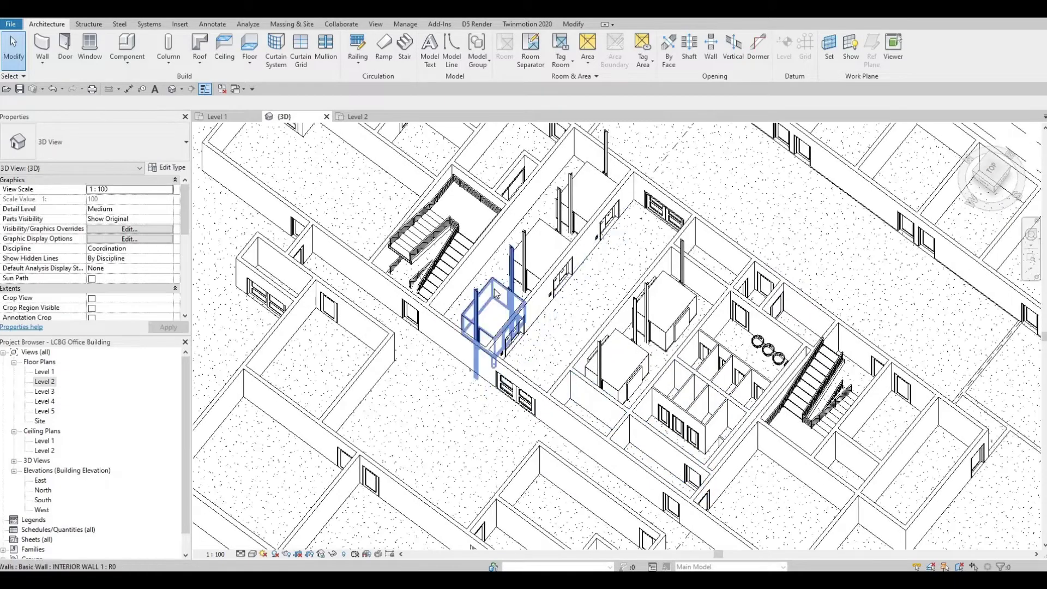
{"action": "middle_click_drag", "start_coordinate": [495, 293], "coordinate": [572, 249], "text": "shift"}
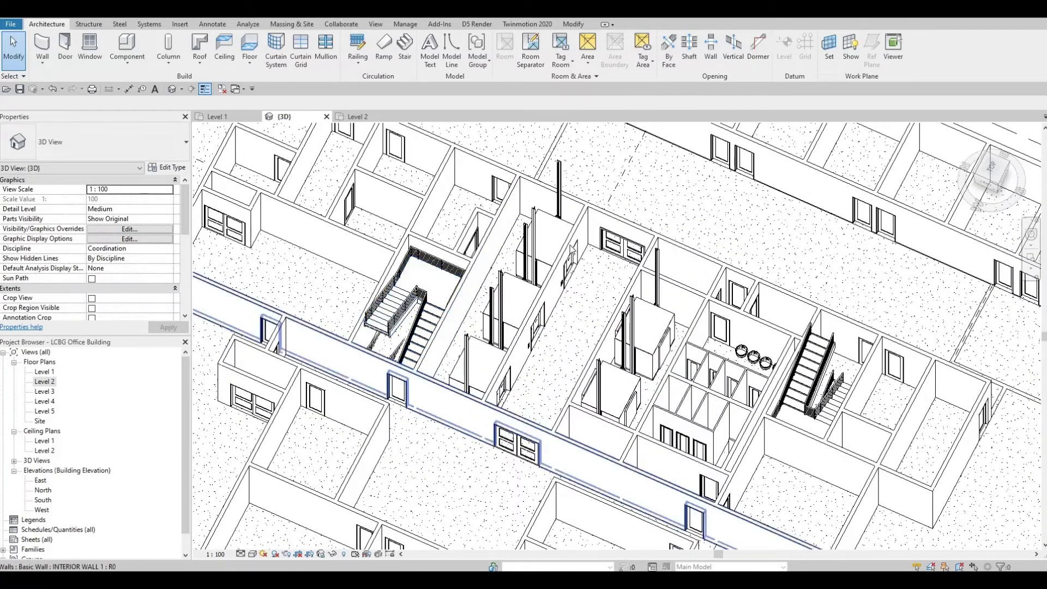
{"action": "left_click", "coordinate": [511, 229]}
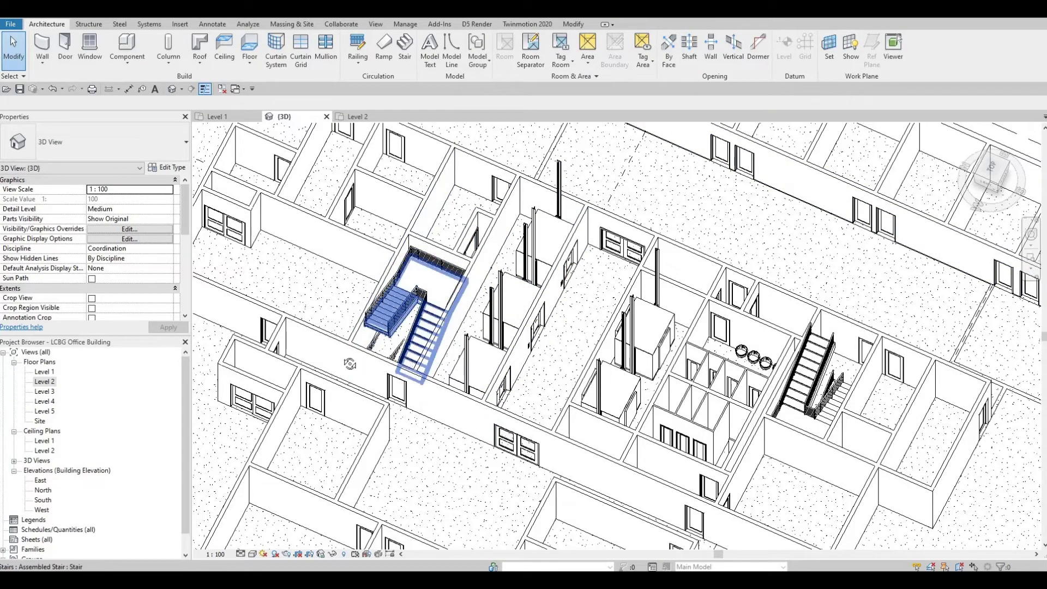
{"action": "middle_click_drag", "start_coordinate": [350, 364], "coordinate": [305, 175], "text": "shift"}
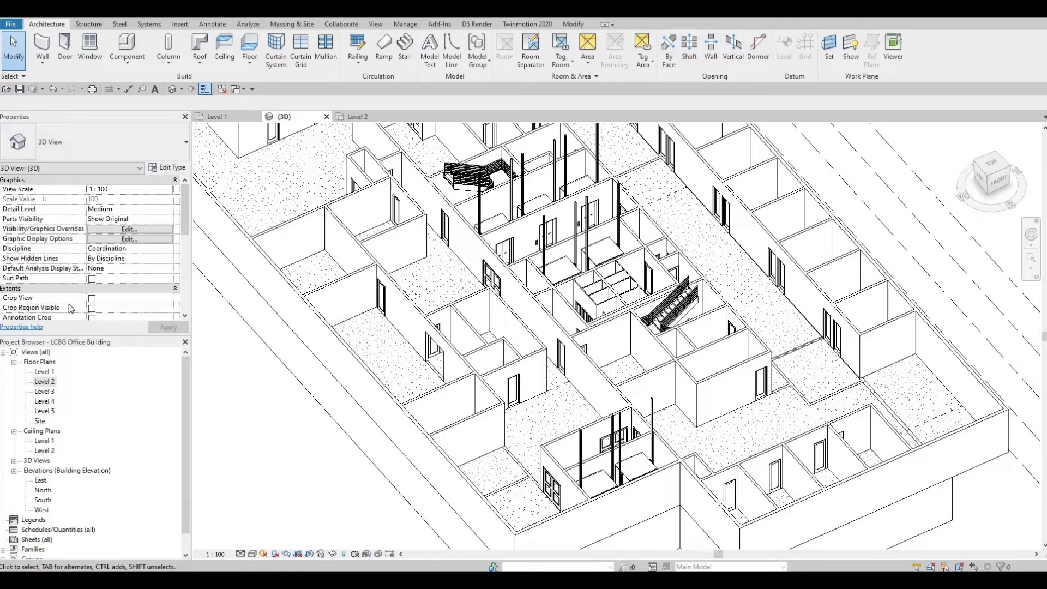
Open the Level 2 floor plan and select all of the building's elements on it.
{"action": "double_click", "coordinate": [44, 381]}
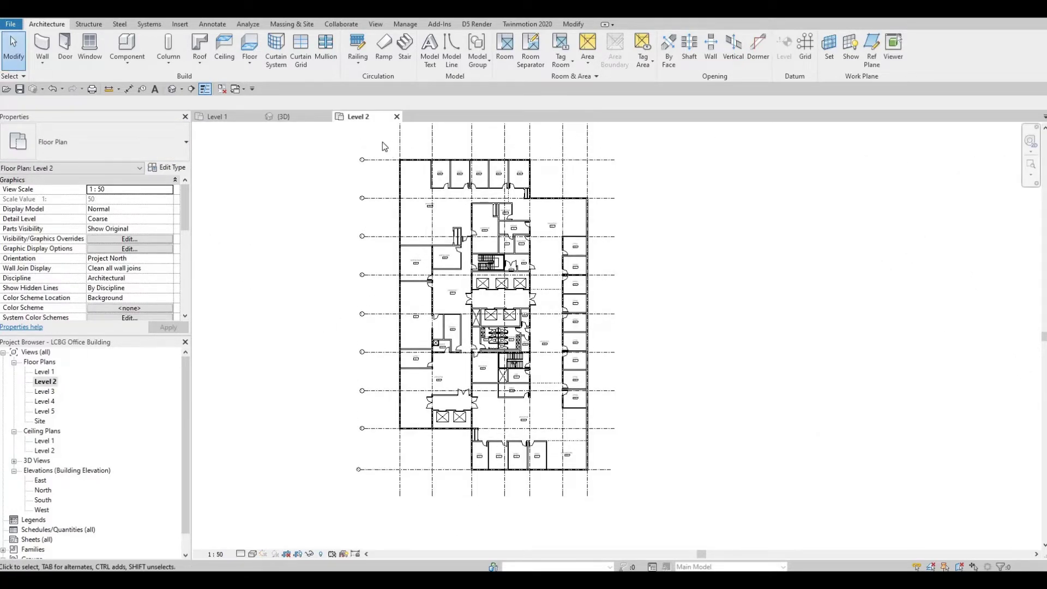
{"action": "left_click_drag", "start_coordinate": [381, 141], "coordinate": [587, 475]}
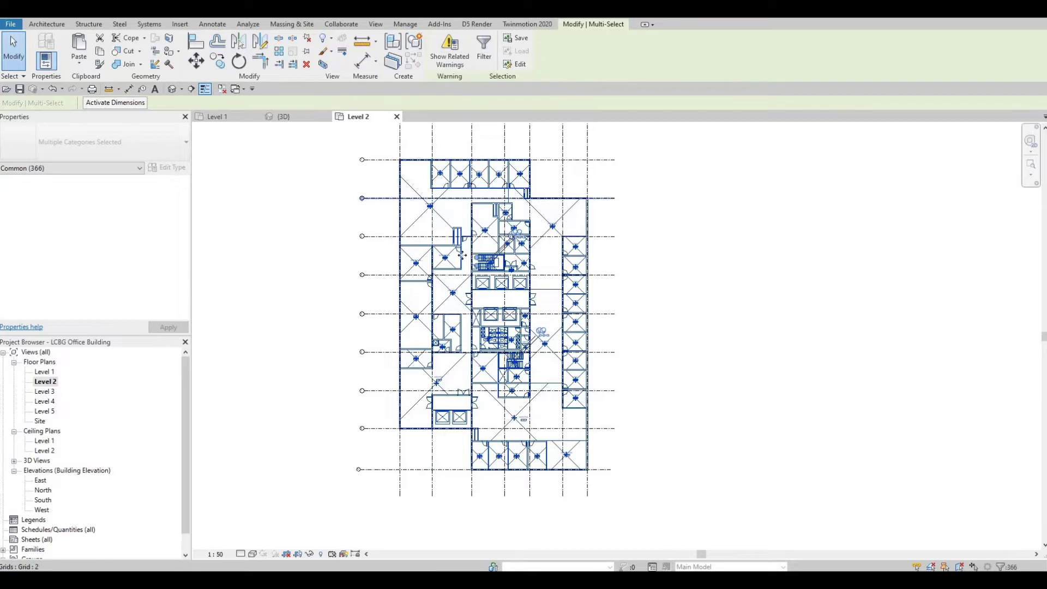
{"action": "scroll", "coordinate": [463, 255], "scroll_direction": "up", "scroll_amount": 2}
{"action": "scroll", "coordinate": [414, 225], "scroll_direction": "up", "scroll_amount": 4}
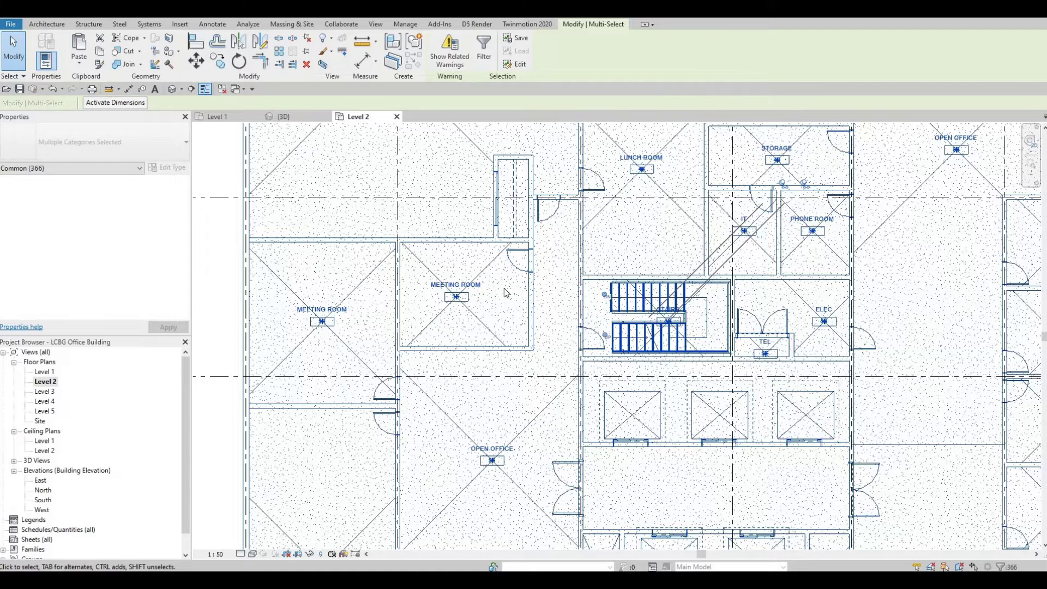
{"action": "scroll", "coordinate": [503, 287], "scroll_direction": "down", "scroll_amount": 1}
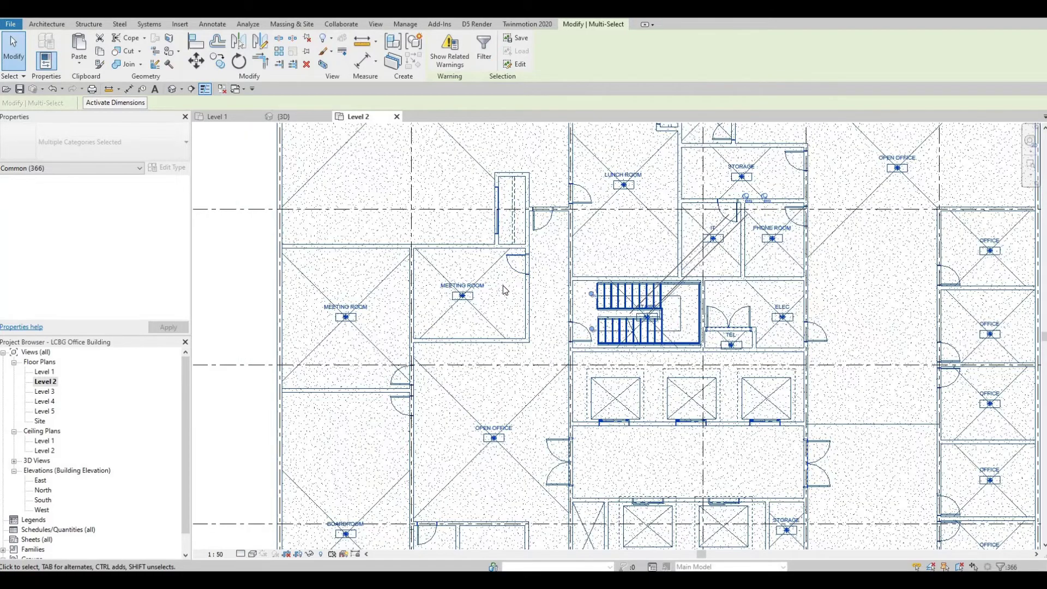
{"action": "scroll", "coordinate": [505, 289], "scroll_direction": "down", "scroll_amount": 1}
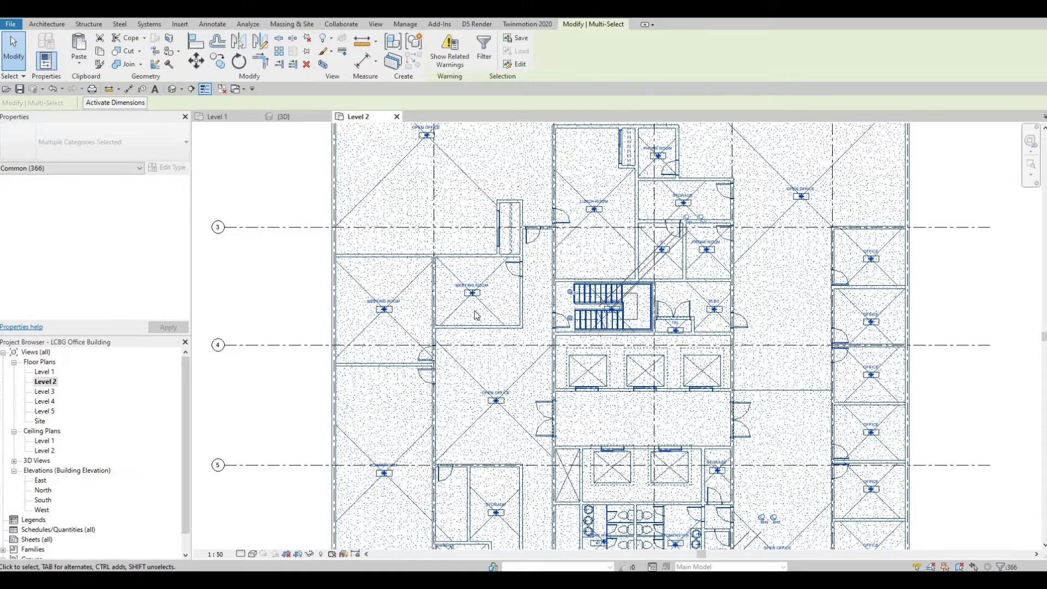
{"action": "scroll", "coordinate": [476, 316], "scroll_direction": "down", "scroll_amount": 1}
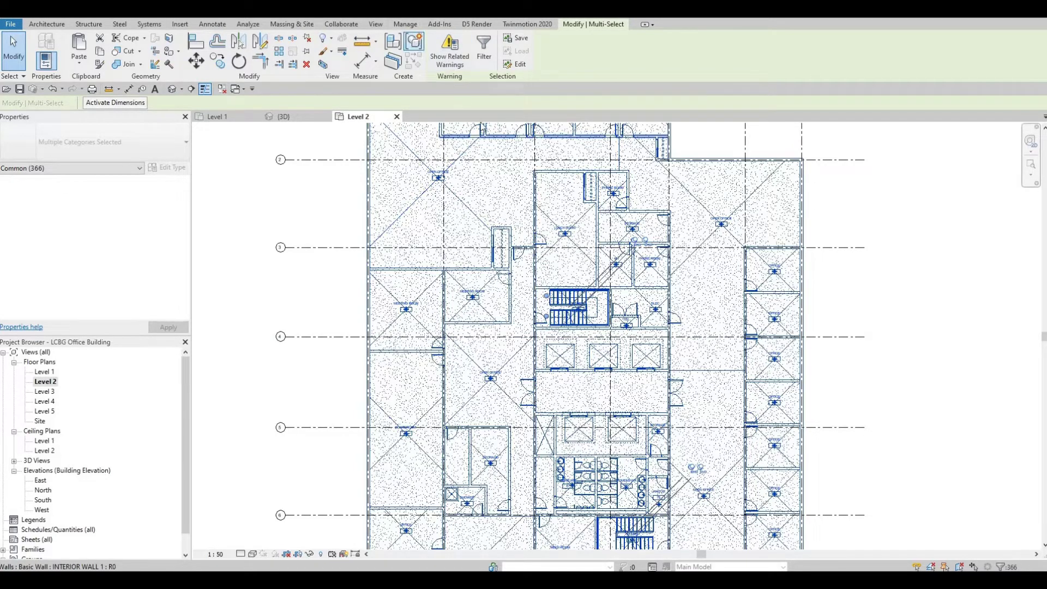
{"action": "scroll", "coordinate": [616, 413], "scroll_direction": "up", "scroll_amount": 2}
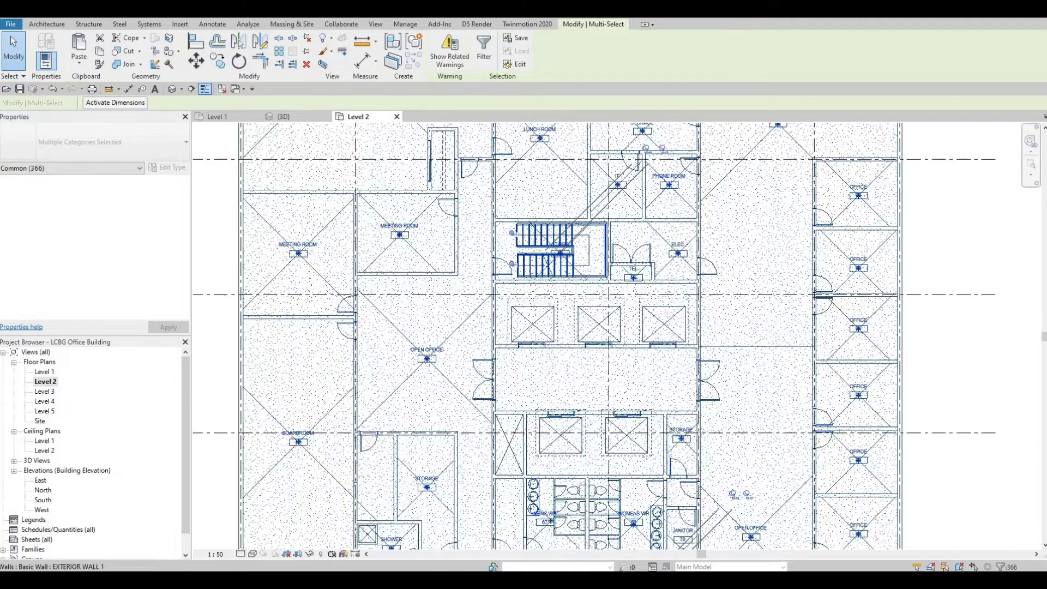
{"action": "scroll", "coordinate": [527, 322], "scroll_direction": "down", "scroll_amount": 2}
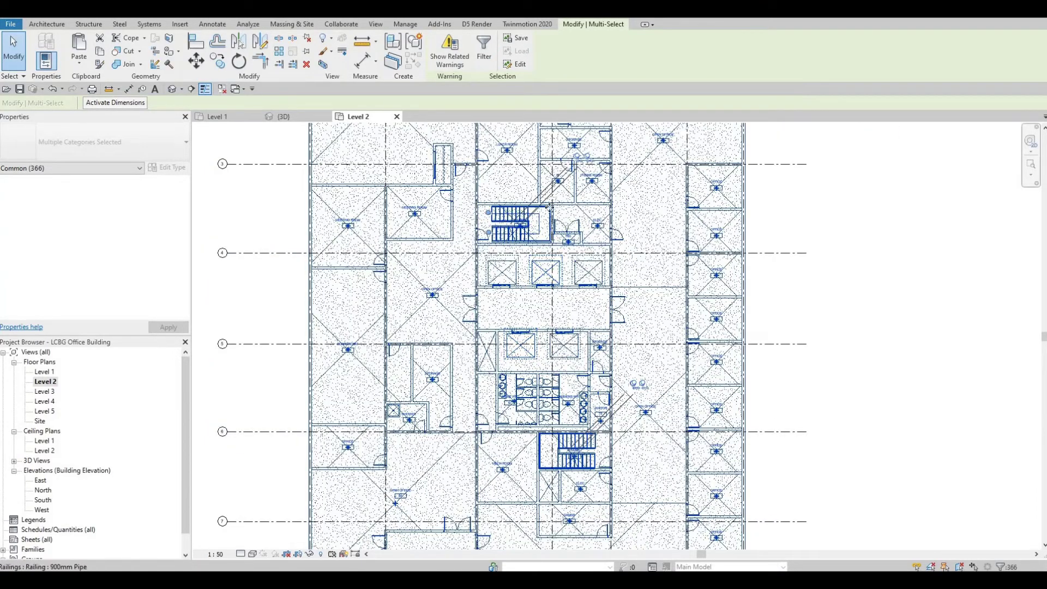
Remove the stair in room STAIRS 53 and the components of its DN flight from the selection.
{"action": "scroll", "coordinate": [510, 216], "scroll_direction": "up", "scroll_amount": 1}
{"action": "scroll", "coordinate": [527, 216], "scroll_direction": "up", "scroll_amount": 3}
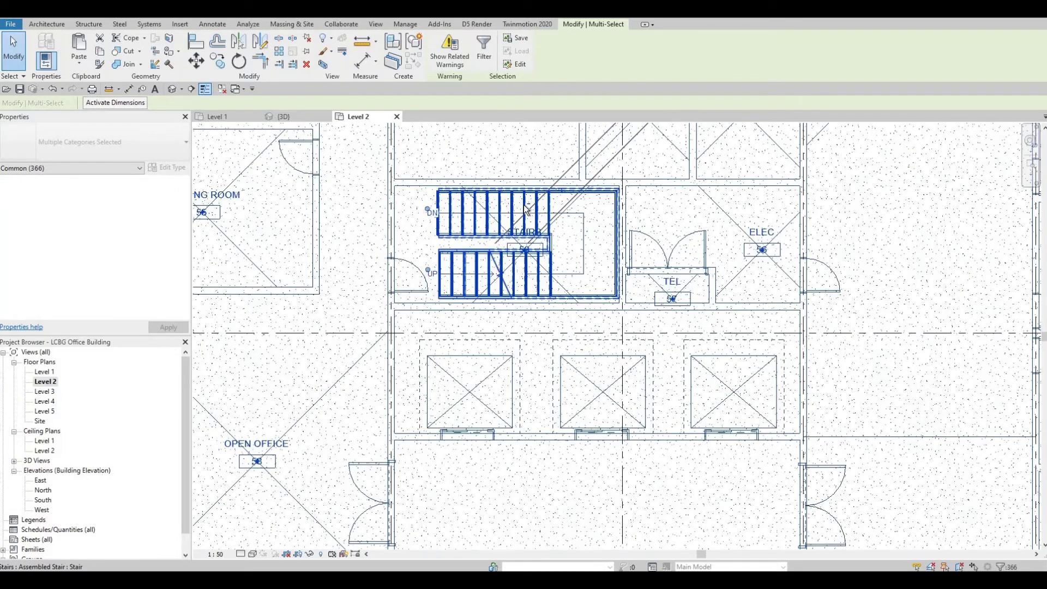
{"action": "left_click", "coordinate": [527, 209], "text": "shift"}
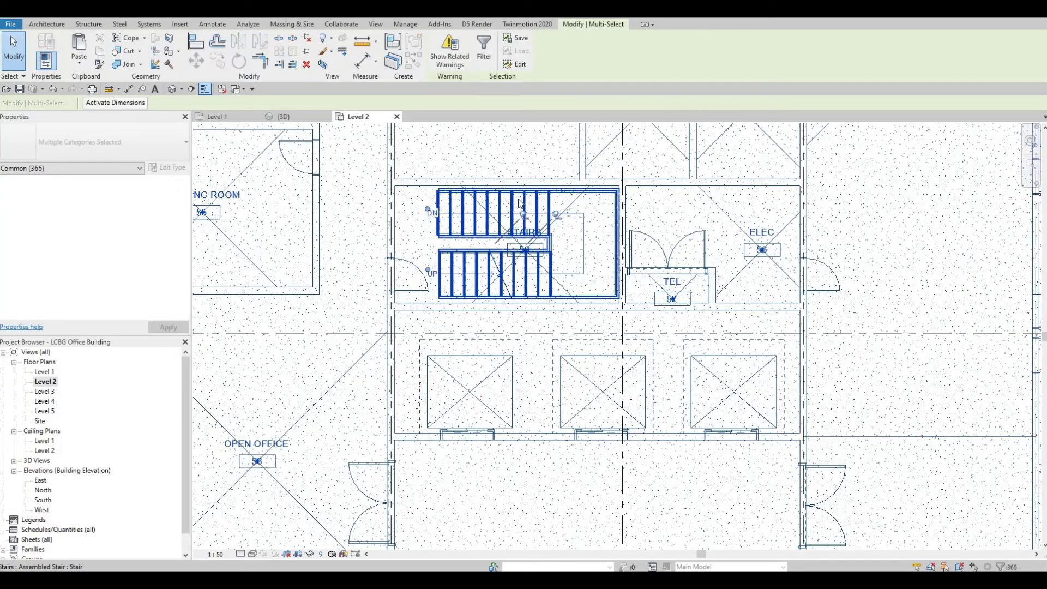
{"action": "scroll", "coordinate": [542, 199], "scroll_direction": "up", "scroll_amount": 1}
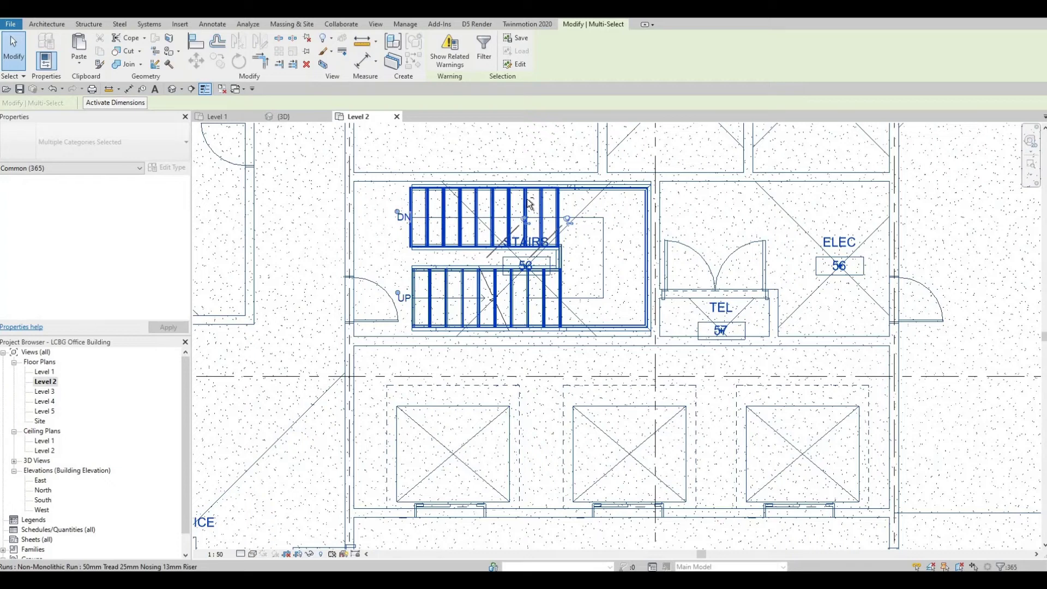
{"action": "left_click", "coordinate": [526, 203], "text": "shift"}
{"action": "left_click", "coordinate": [526, 212], "text": "shift"}
{"action": "scroll", "coordinate": [414, 192], "scroll_direction": "up", "scroll_amount": 5}
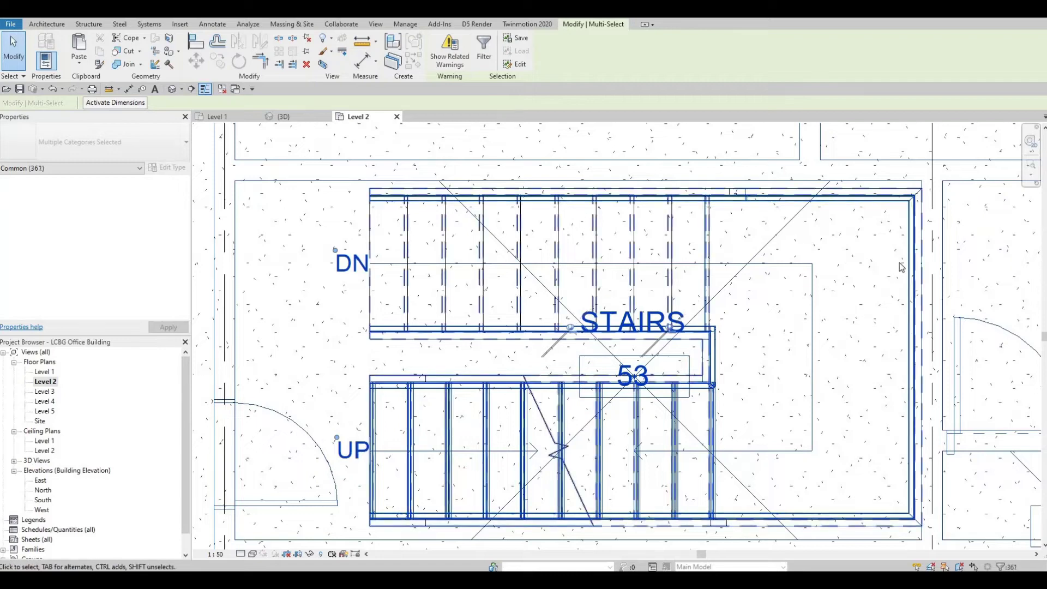
Remove the components at the landing's outer edge and the UP flight of stair 53 from the selection.
{"action": "left_click", "coordinate": [910, 254], "text": "shift"}
{"action": "left_click", "coordinate": [911, 254], "text": "shift"}
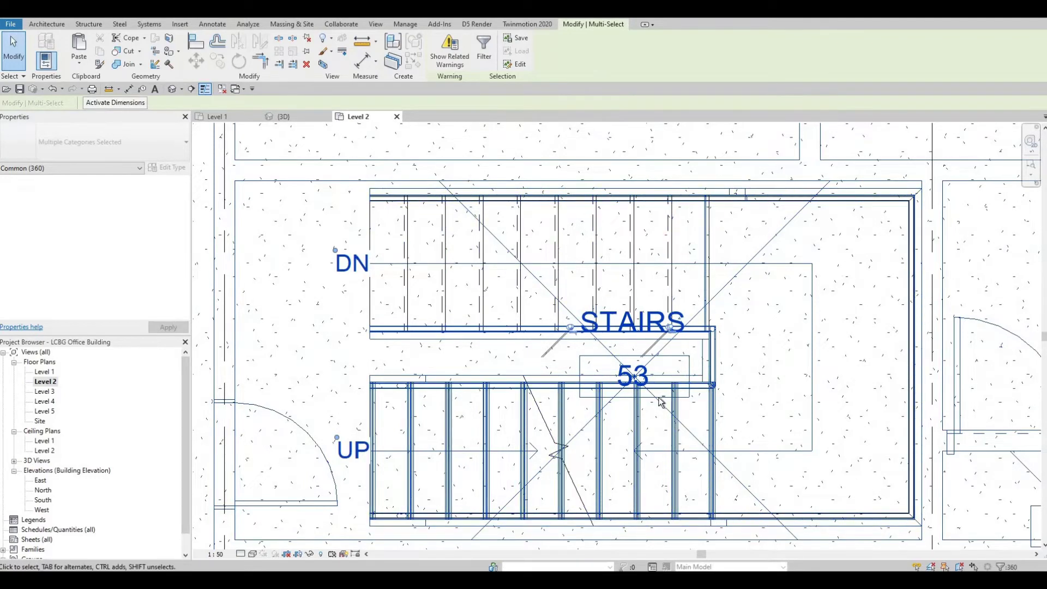
{"action": "scroll", "coordinate": [661, 398], "scroll_direction": "down", "scroll_amount": 1}
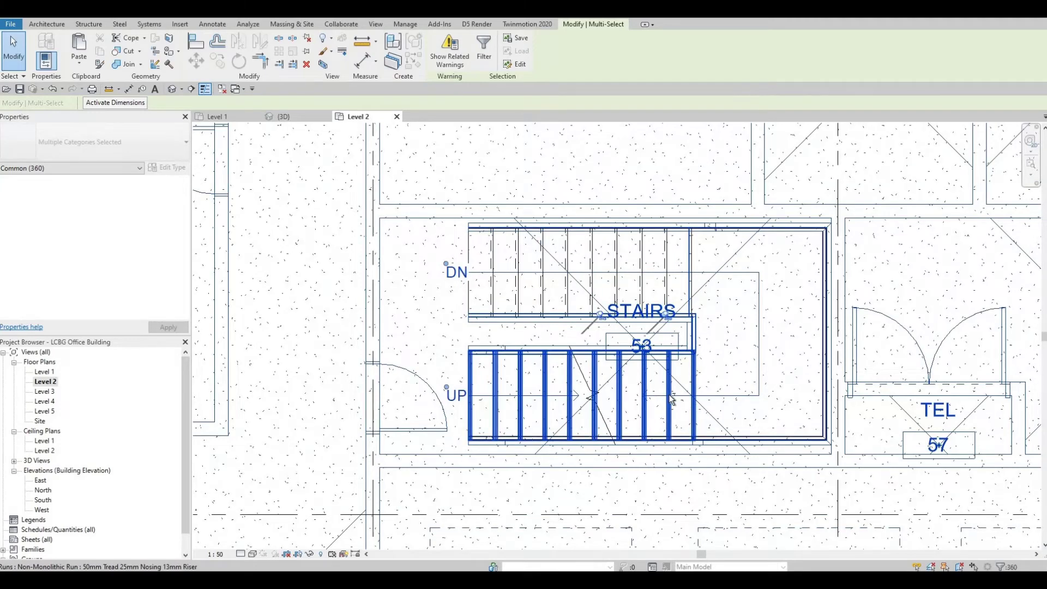
{"action": "left_click", "coordinate": [671, 411], "text": "shift"}
{"action": "left_click", "coordinate": [690, 418], "text": "shift"}
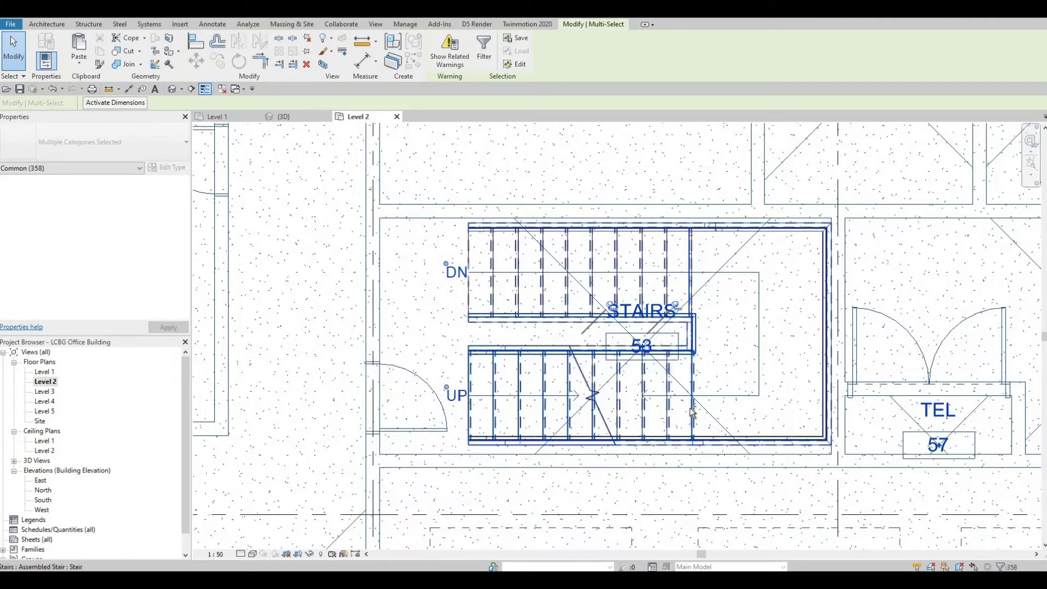
{"action": "left_click", "coordinate": [690, 438], "text": "shift"}
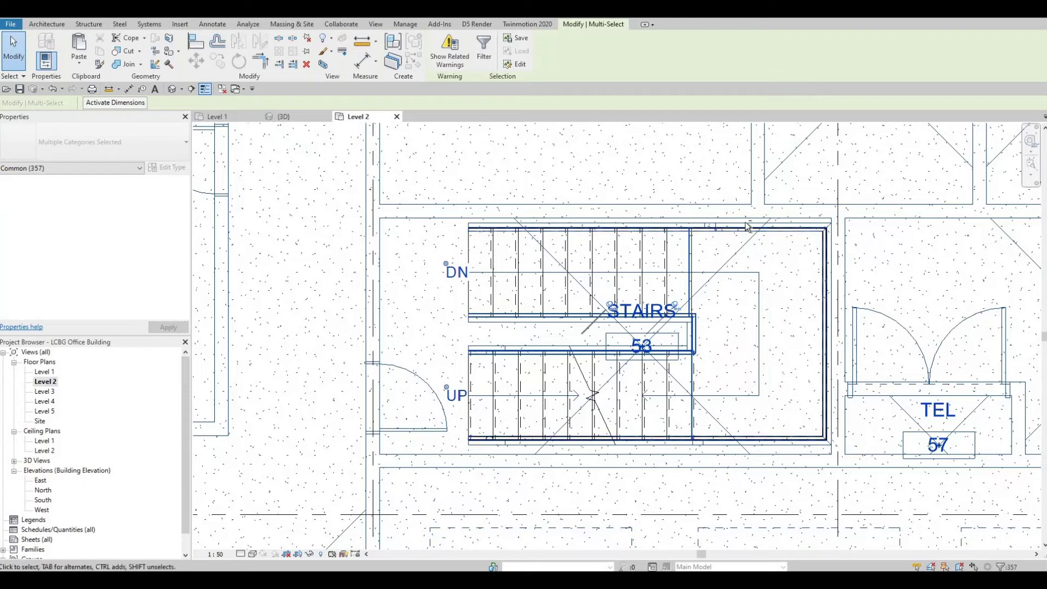
Remove the railing components along the inner side of stair 53's UP flight from the selection.
{"action": "scroll", "coordinate": [748, 262], "scroll_direction": "up", "scroll_amount": 5}
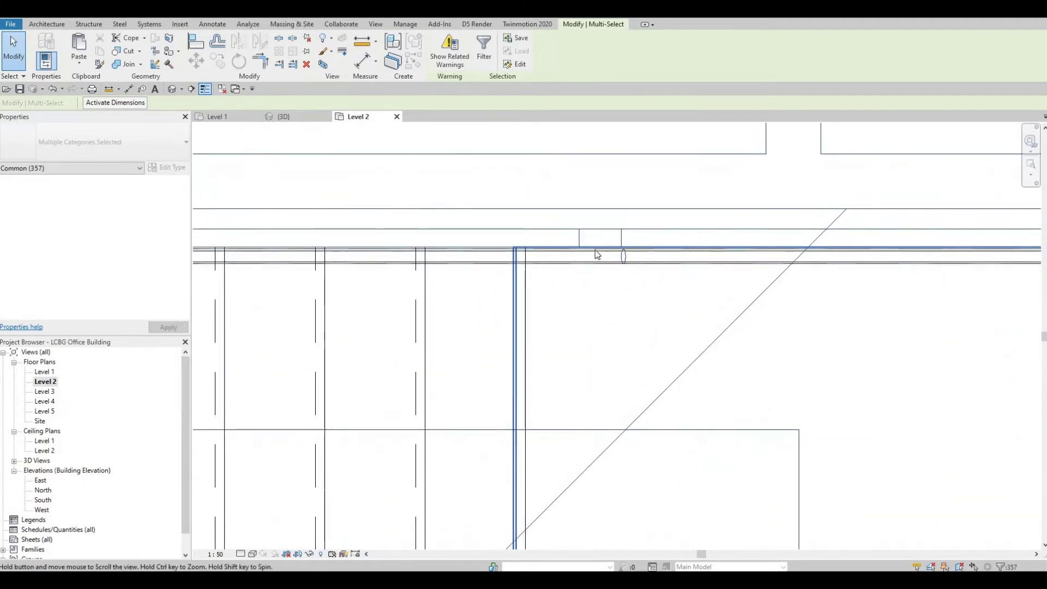
{"action": "scroll", "coordinate": [594, 253], "scroll_direction": "down", "scroll_amount": 3}
{"action": "scroll", "coordinate": [477, 304], "scroll_direction": "down", "scroll_amount": 2}
{"action": "scroll", "coordinate": [479, 299], "scroll_direction": "up", "scroll_amount": 1}
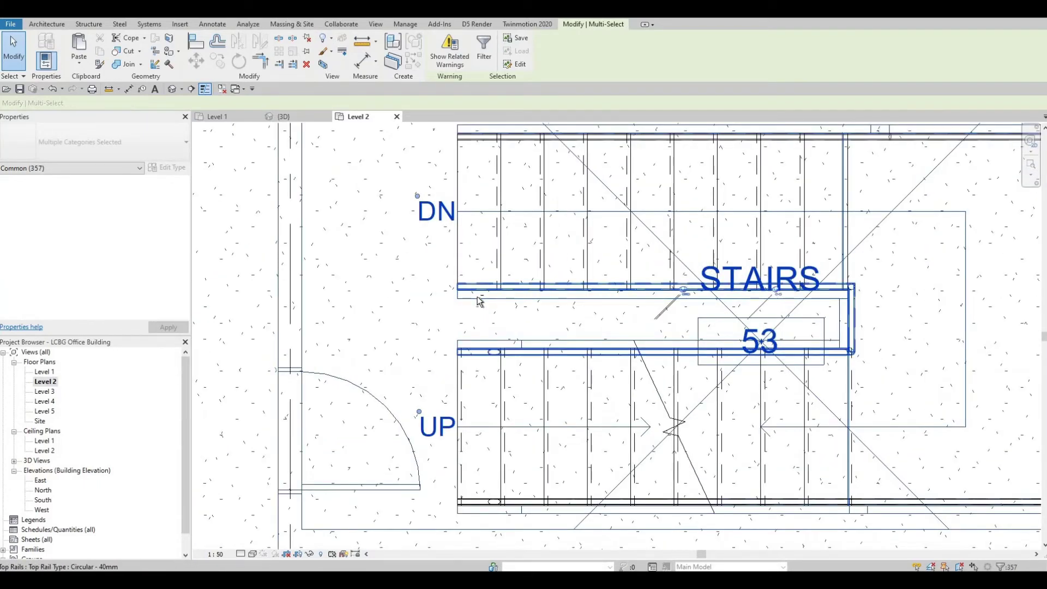
{"action": "left_click", "coordinate": [478, 363], "text": "shift"}
{"action": "left_click", "coordinate": [480, 353], "text": "shift"}
{"action": "left_click", "coordinate": [479, 349], "text": "shift"}
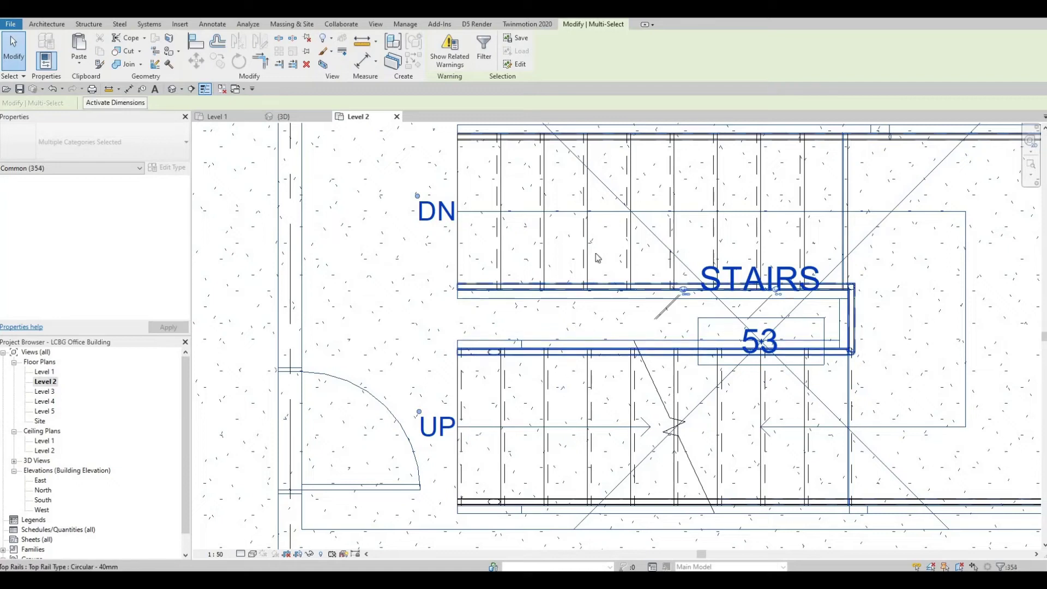
Remove the remaining component along the outer side of stair 53's DN flight from the selection.
{"action": "middle_click_drag", "start_coordinate": [602, 315], "coordinate": [610, 286]}
{"action": "scroll", "coordinate": [610, 286], "scroll_direction": "down", "scroll_amount": 2}
{"action": "scroll", "coordinate": [507, 240], "scroll_direction": "up", "scroll_amount": 4}
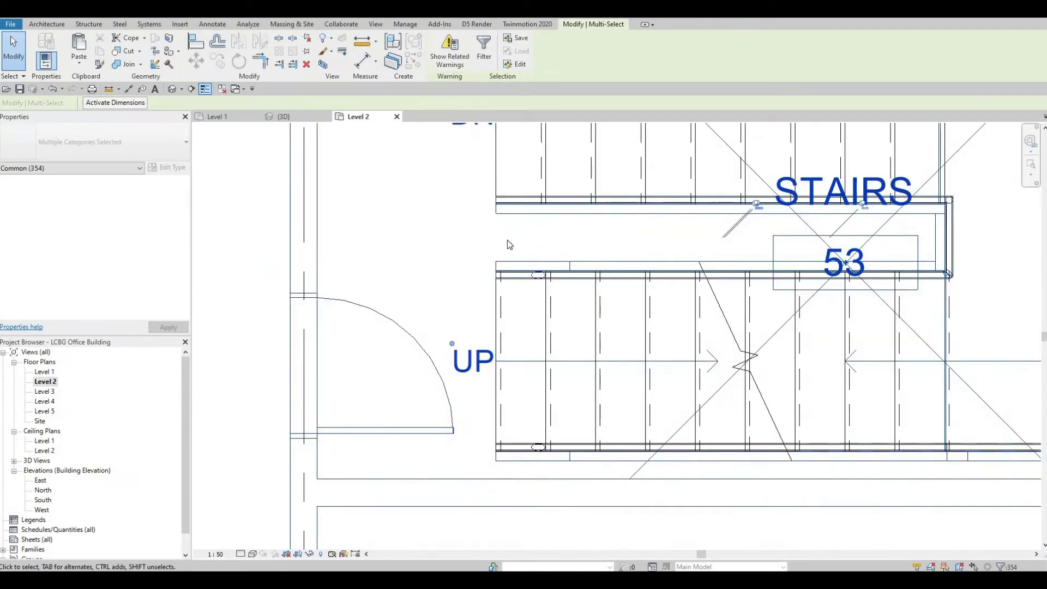
{"action": "scroll", "coordinate": [507, 247], "scroll_direction": "down", "scroll_amount": 5}
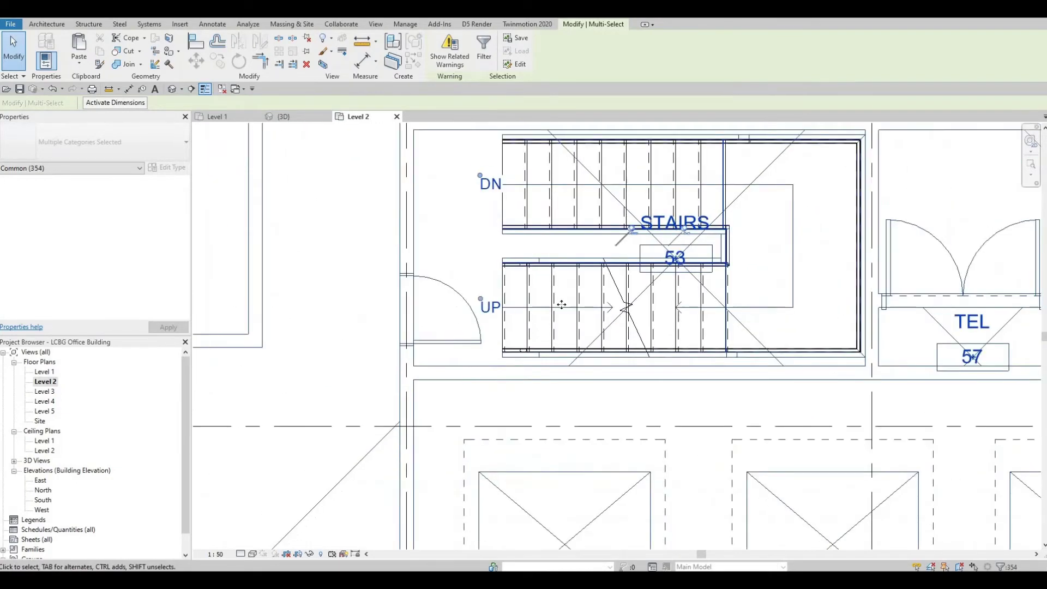
{"action": "middle_click_drag", "start_coordinate": [529, 348], "coordinate": [524, 340]}
{"action": "middle_click_drag", "start_coordinate": [489, 230], "coordinate": [467, 276]}
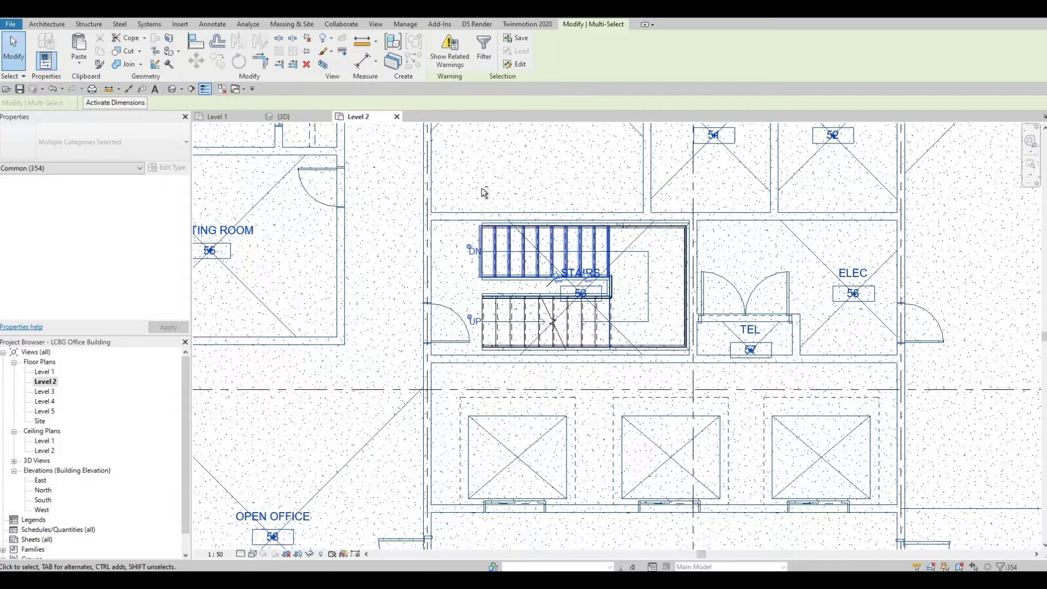
{"action": "left_click", "coordinate": [492, 231], "text": "shift"}
{"action": "scroll", "coordinate": [492, 231], "scroll_direction": "up", "scroll_amount": 3}
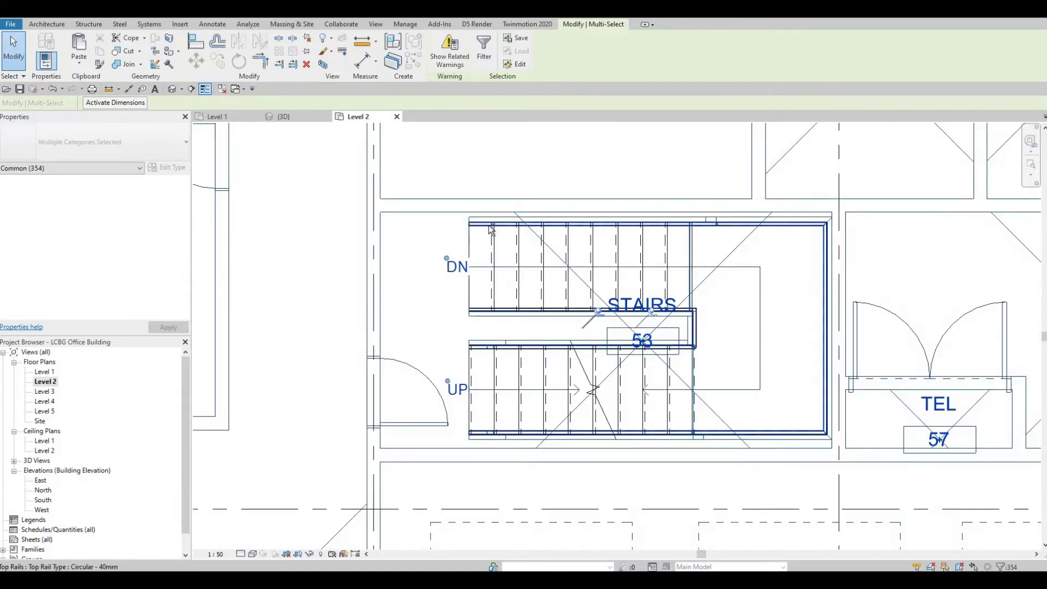
Remove the components along the landing's outer edge of the stair in room STAIRS 64 from the selection.
{"action": "scroll", "coordinate": [599, 372], "scroll_direction": "down", "scroll_amount": 6}
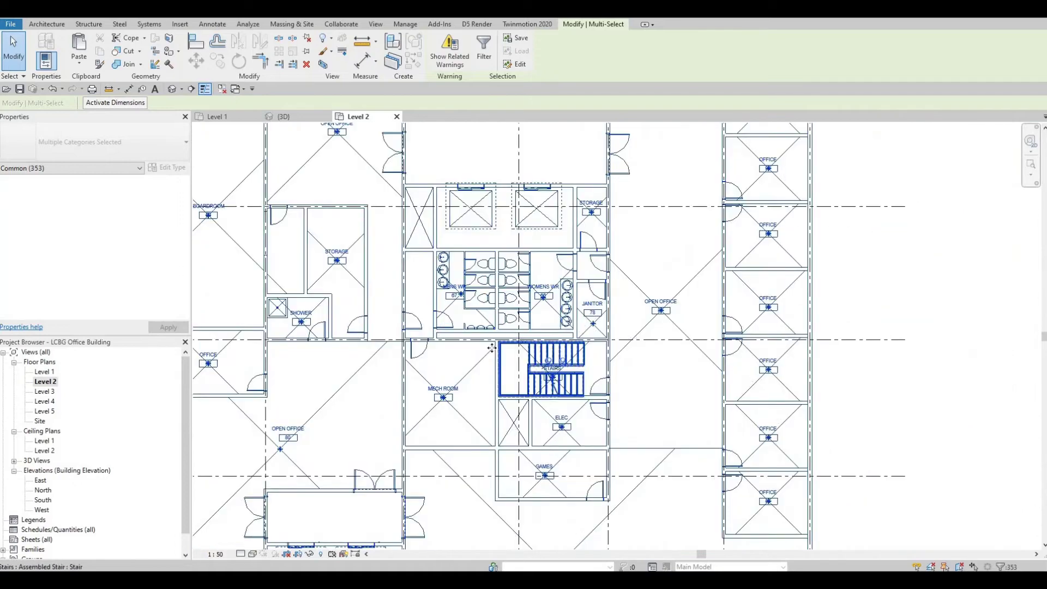
{"action": "scroll", "coordinate": [523, 361], "scroll_direction": "up", "scroll_amount": 5}
{"action": "left_click", "coordinate": [496, 308], "text": "shift"}
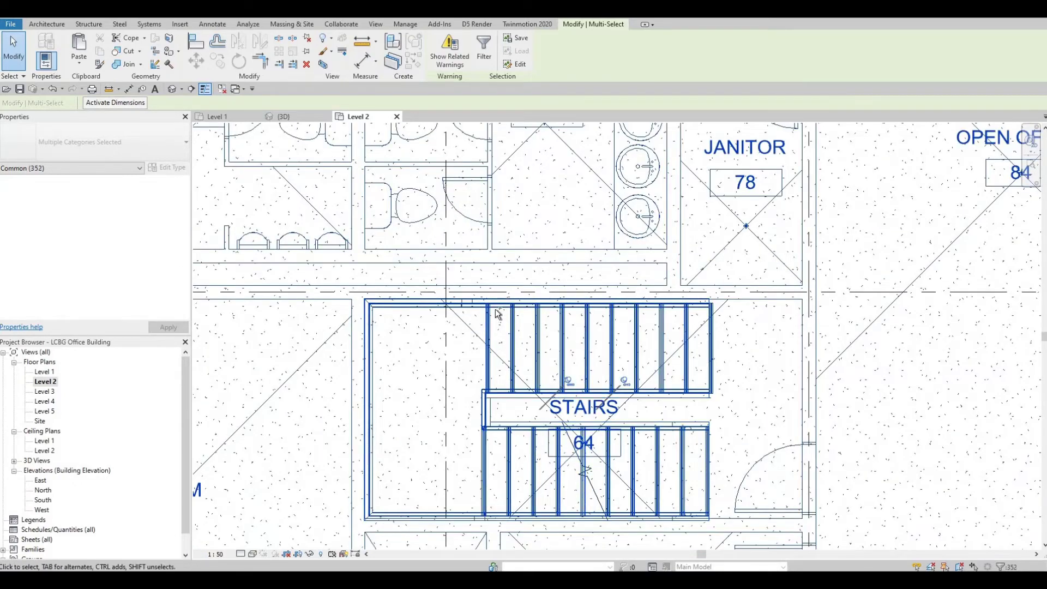
{"action": "left_click", "coordinate": [457, 301], "text": "shift"}
{"action": "left_click", "coordinate": [389, 307], "text": "shift"}
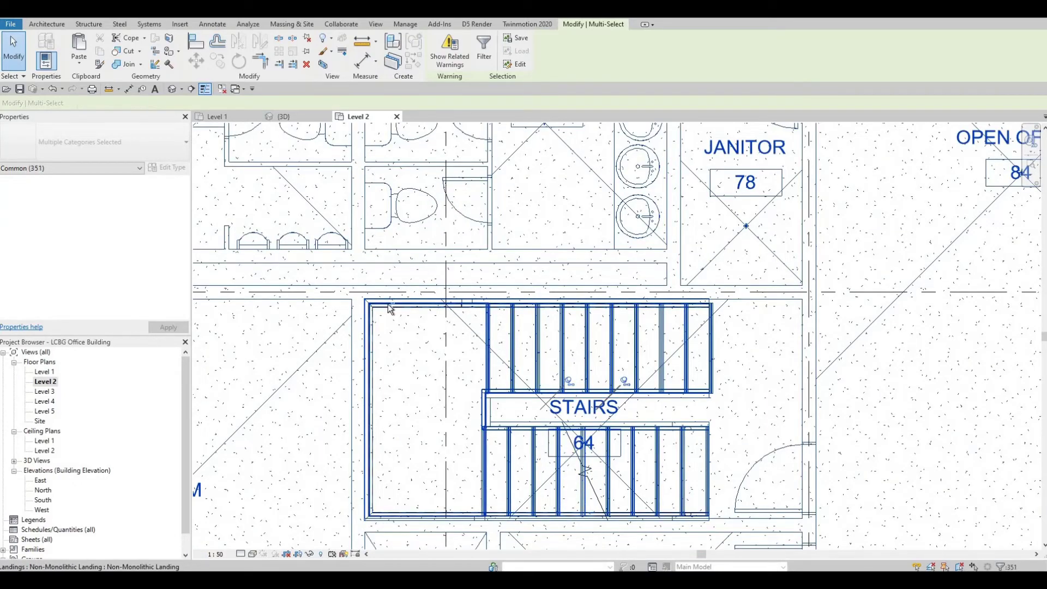
{"action": "left_click", "coordinate": [375, 316], "text": "shift"}
{"action": "left_click", "coordinate": [375, 322], "text": "shift"}
Remove the components along the landing's inner edge and around the stairwell of stair 64 from the selection.
{"action": "left_click", "coordinate": [488, 376], "text": "shift"}
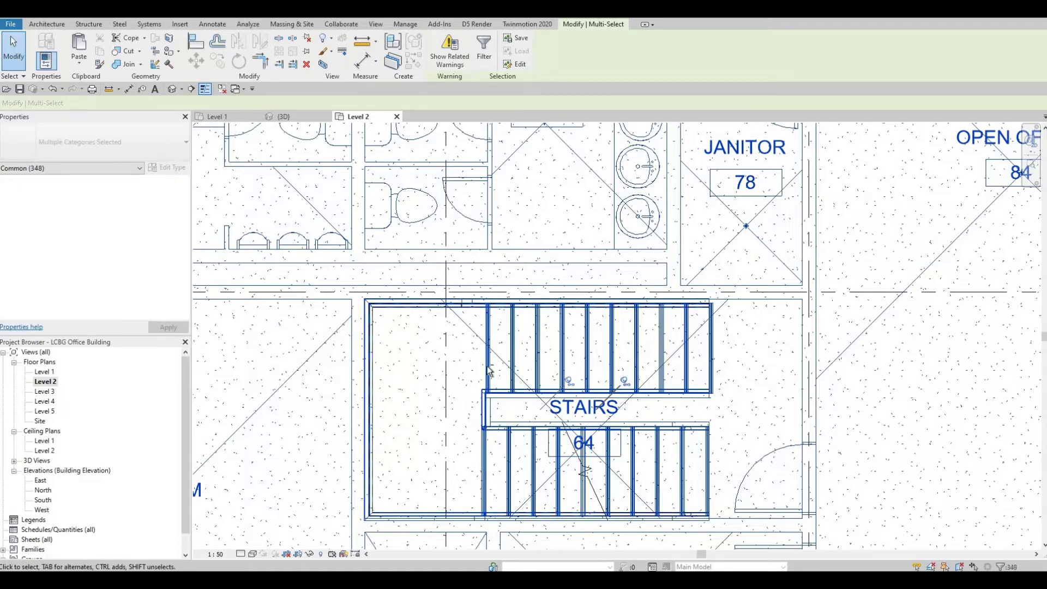
{"action": "left_click", "coordinate": [489, 448], "text": "shift"}
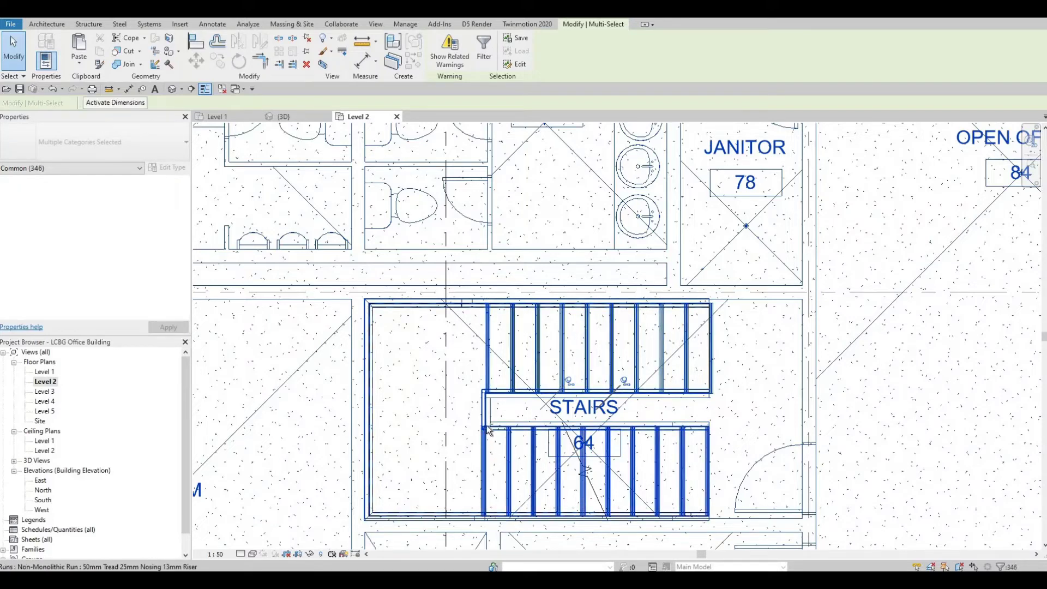
{"action": "left_click", "coordinate": [488, 430], "text": "shift"}
{"action": "left_click", "coordinate": [485, 409], "text": "shift"}
{"action": "left_click", "coordinate": [496, 398], "text": "shift"}
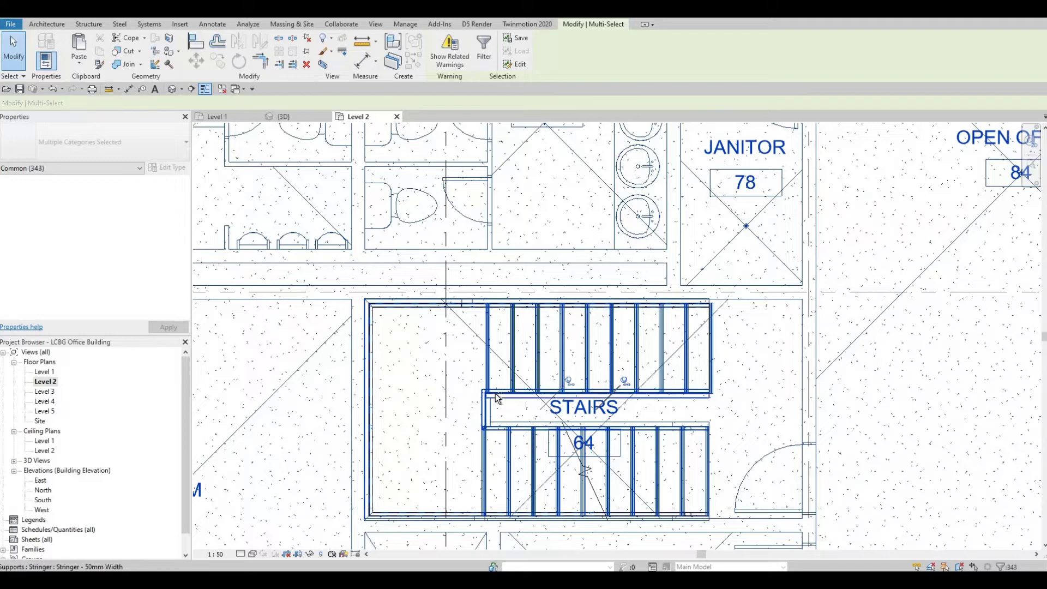
{"action": "left_click", "coordinate": [667, 400], "text": "shift"}
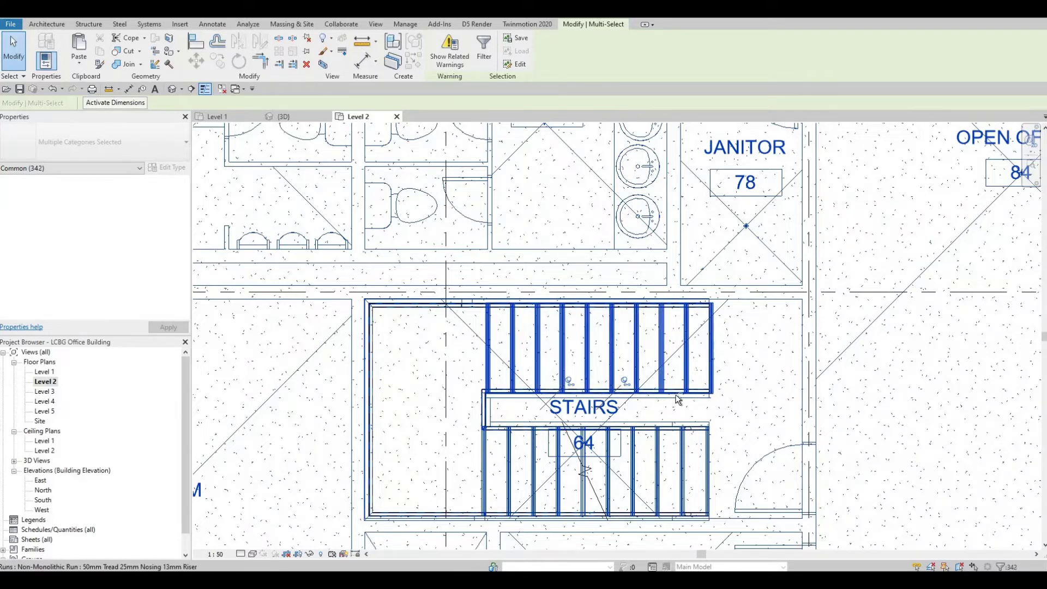
Remove further components of stair 64's two flights from the selection, and clear the whole selection.
{"action": "left_click", "coordinate": [691, 377], "text": "shift"}
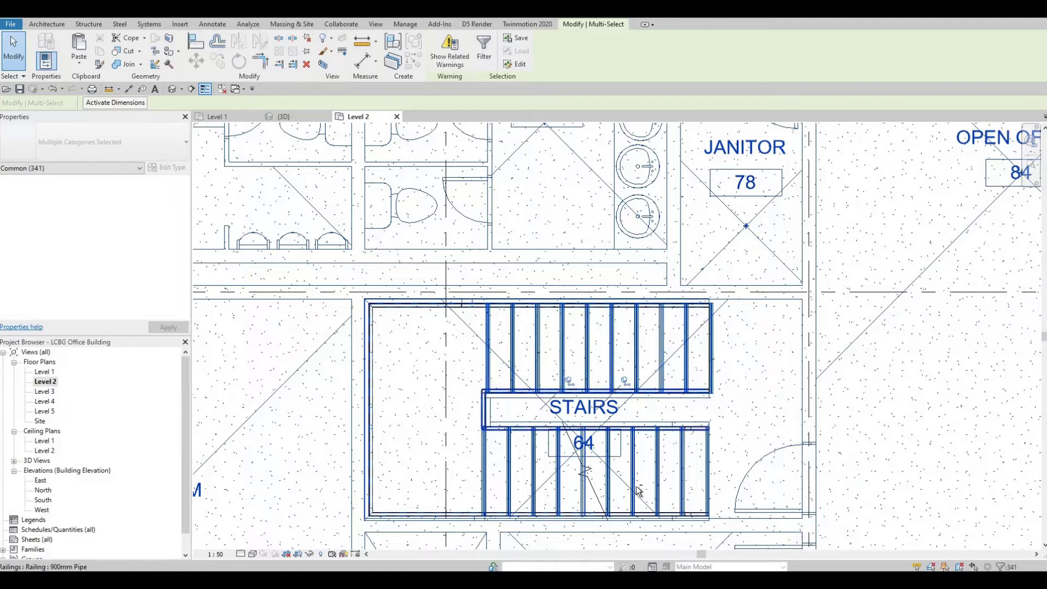
{"action": "left_click", "coordinate": [684, 479], "text": "shift"}
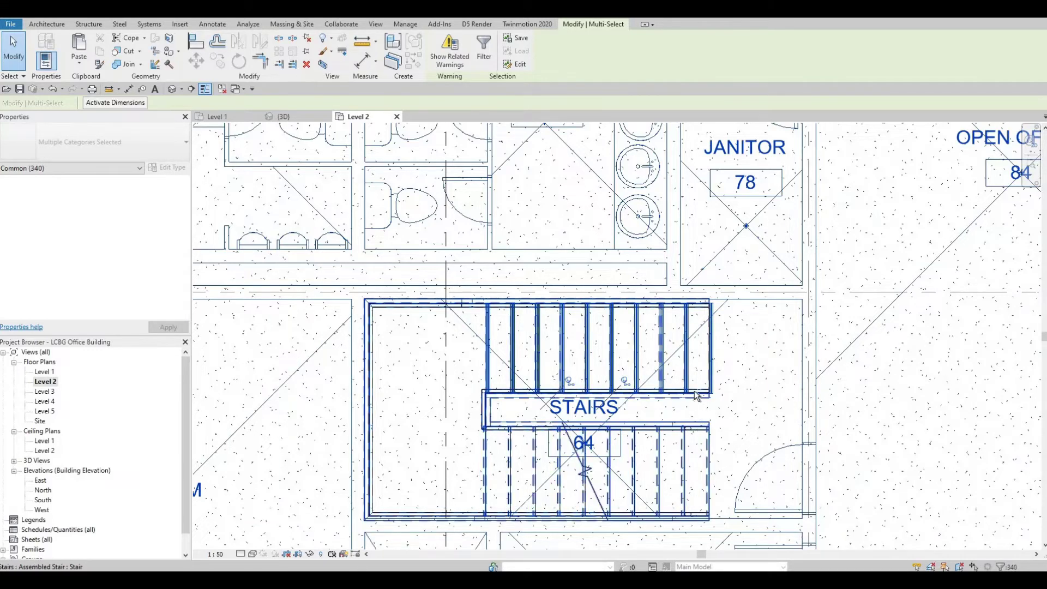
{"action": "left_click", "coordinate": [682, 349], "text": "shift"}
{"action": "left_click", "coordinate": [679, 305], "text": "shift"}
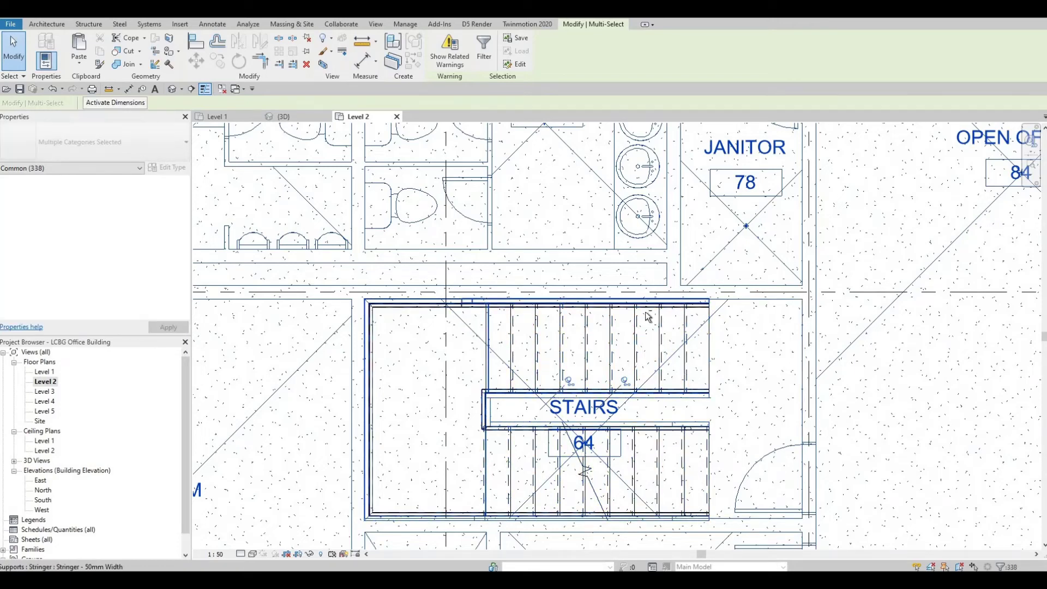
{"action": "left_click", "coordinate": [648, 316], "text": "shift"}
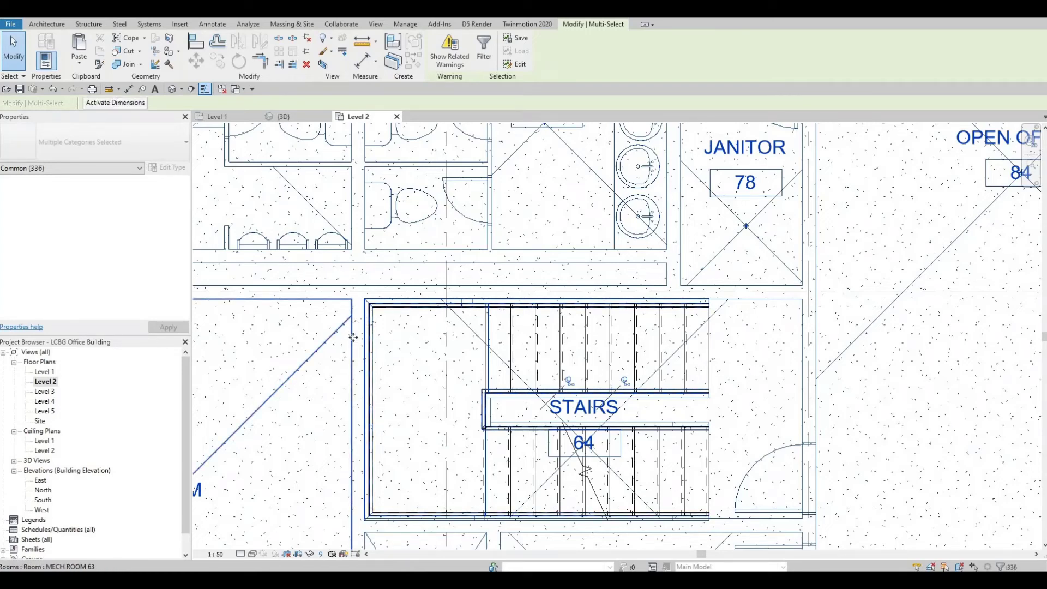
{"action": "left_click", "coordinate": [353, 338]}
{"action": "scroll", "coordinate": [390, 337], "scroll_direction": "down", "scroll_amount": 8}
{"action": "key", "text": "Escape"}
{"action": "key", "text": "Escape"}
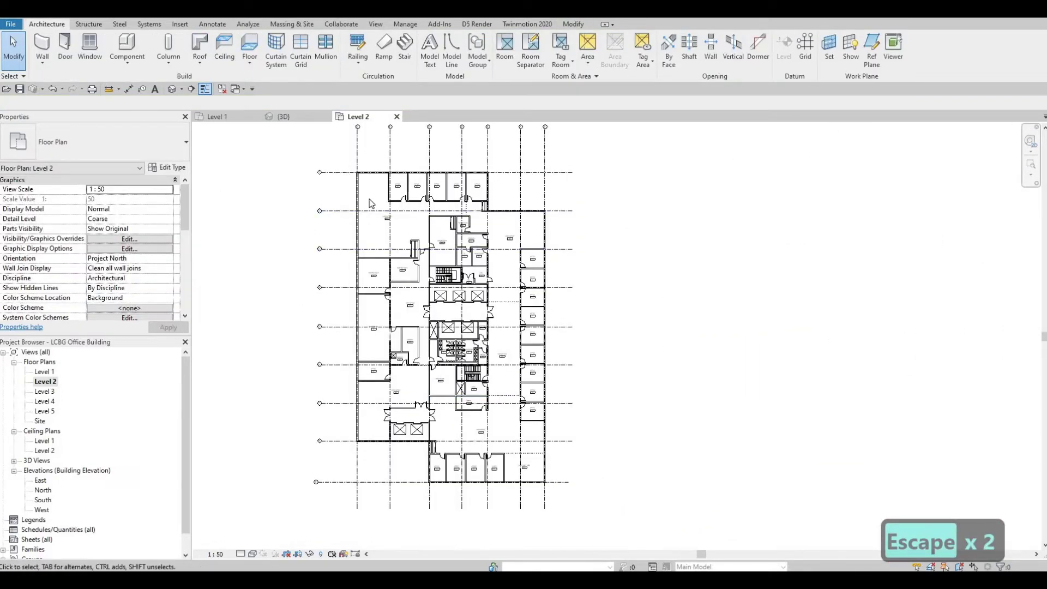
Select the entire Level 2 plan and create a model group with an attached detail group, keeping the default names.
{"action": "left_click_drag", "start_coordinate": [547, 471], "coordinate": [553, 494]}
{"action": "scroll", "coordinate": [463, 366], "scroll_direction": "up", "scroll_amount": 5}
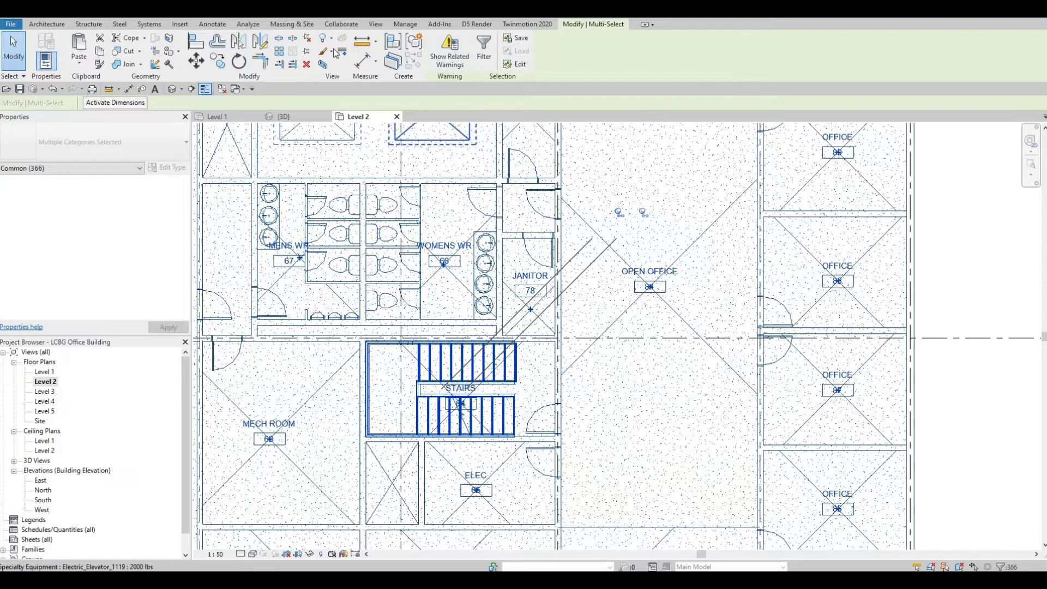
{"action": "left_click", "coordinate": [418, 47]}
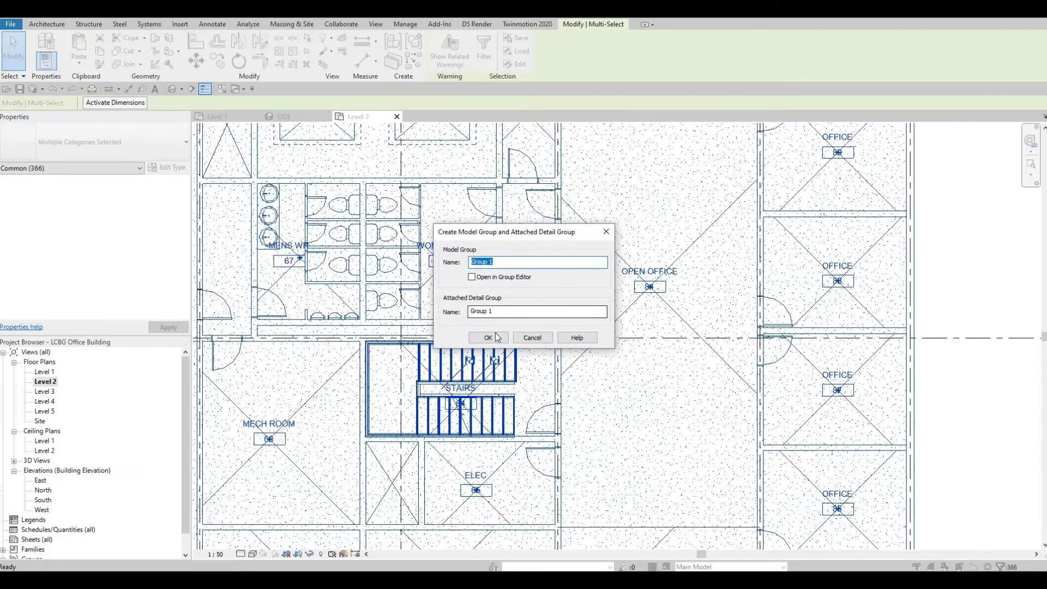
{"action": "left_click", "coordinate": [489, 338]}
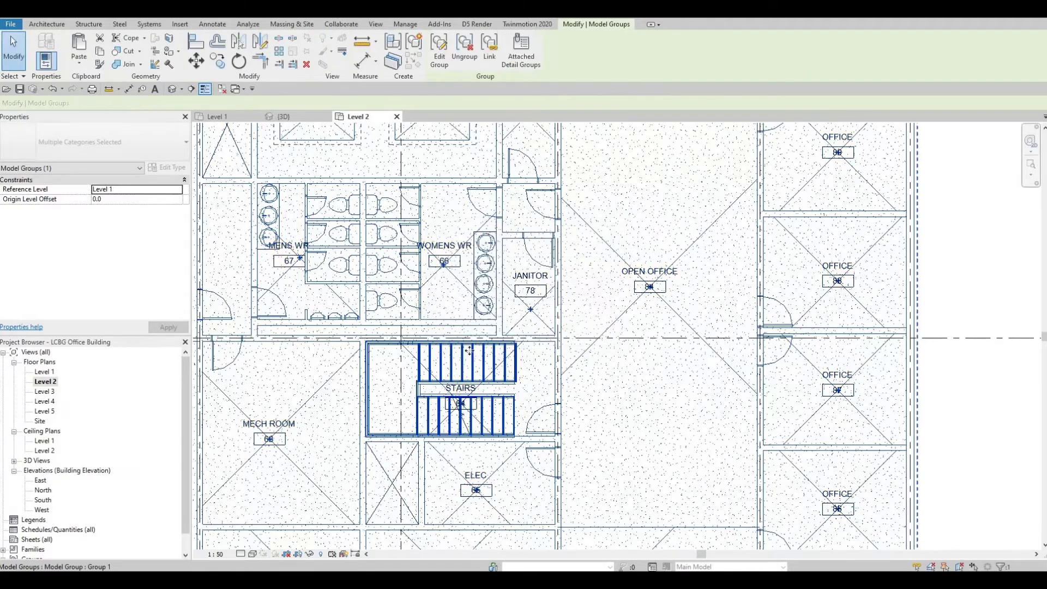
{"action": "key", "text": "Escape"}
{"action": "key", "text": "Escape"}
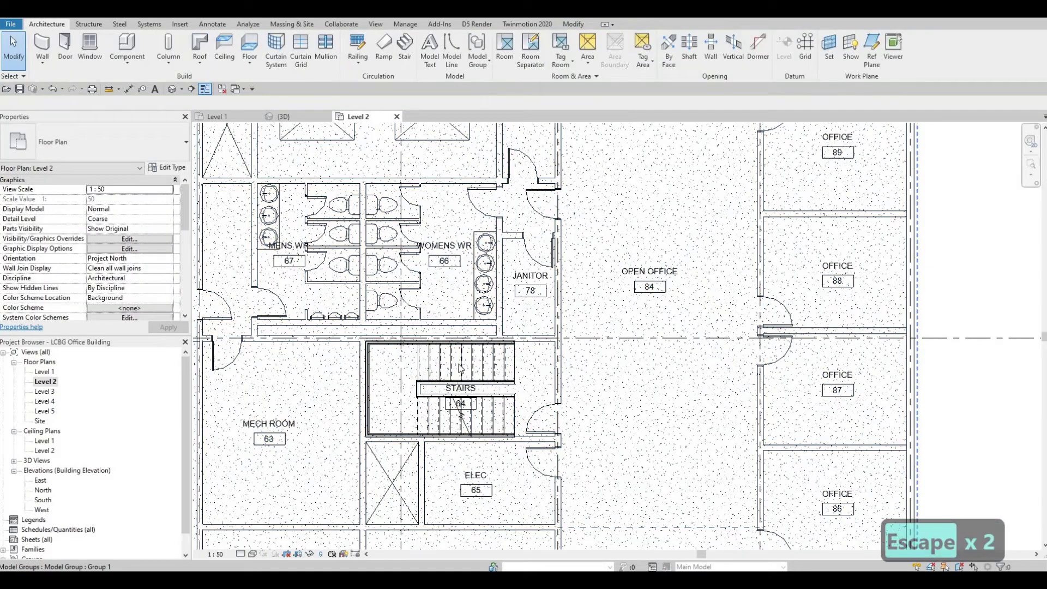
Open the new Level 2 model group for editing.
{"action": "left_click", "coordinate": [448, 366]}
{"action": "scroll", "coordinate": [499, 371], "scroll_direction": "down", "scroll_amount": 4}
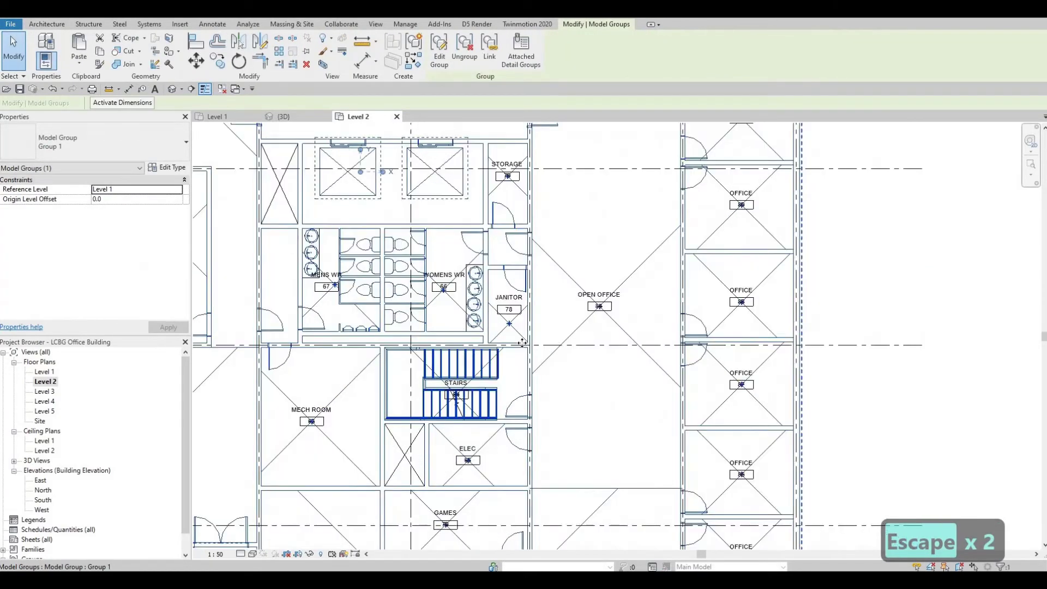
{"action": "key", "text": "Escape"}
{"action": "key", "text": "Escape"}
{"action": "scroll", "coordinate": [508, 372], "scroll_direction": "up", "scroll_amount": 3}
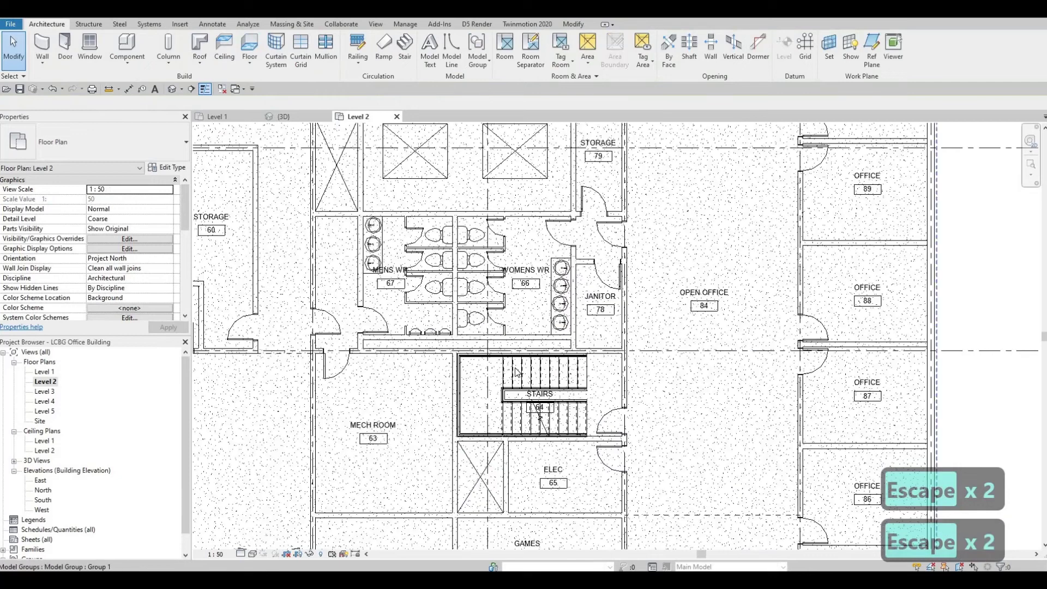
{"action": "left_click", "coordinate": [518, 369]}
{"action": "key", "text": "Escape"}
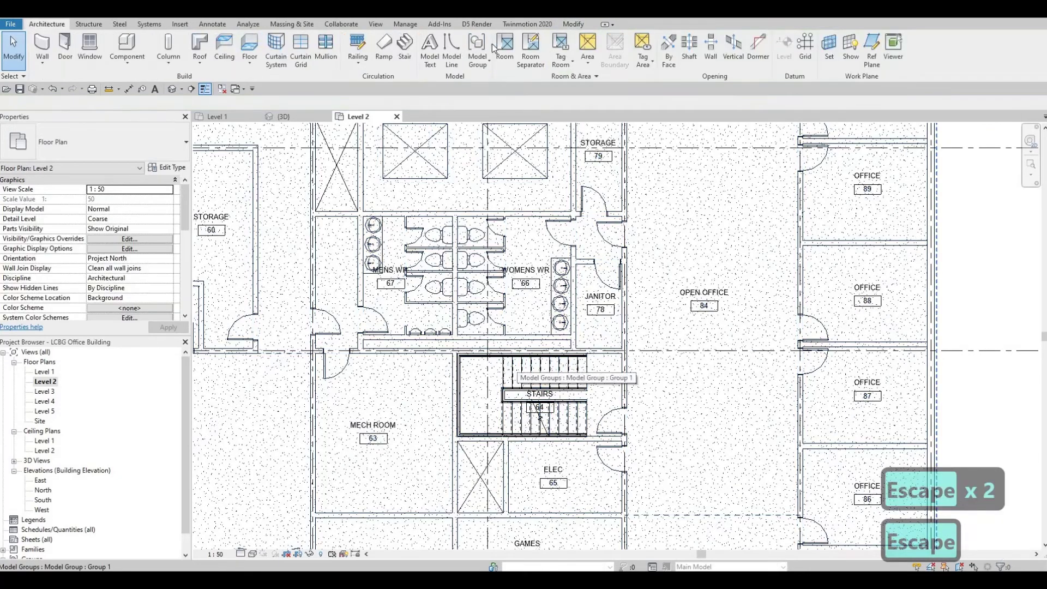
{"action": "left_click", "coordinate": [519, 374]}
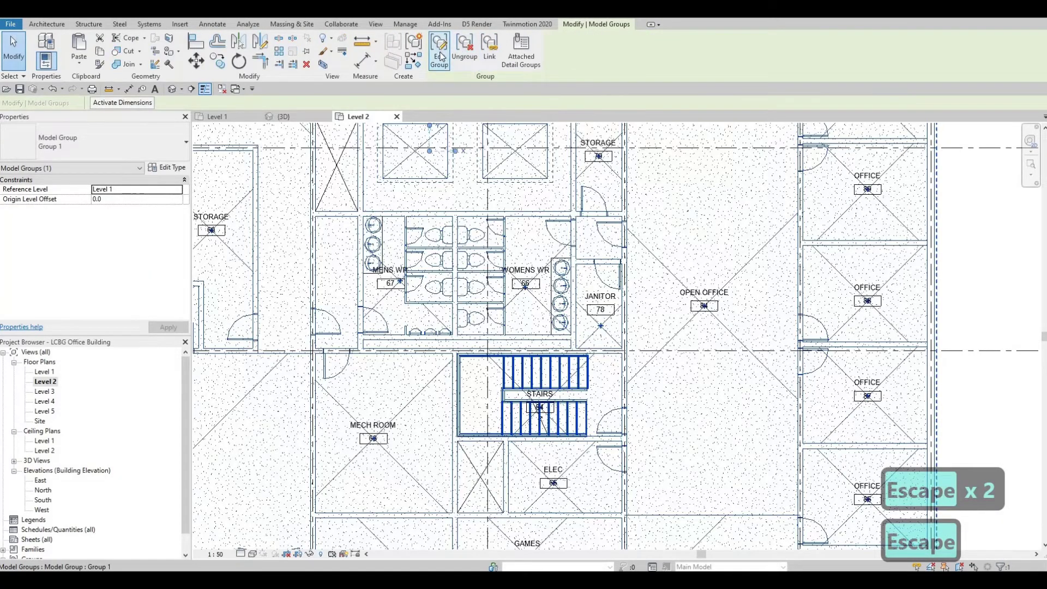
{"action": "left_click", "coordinate": [440, 56]}
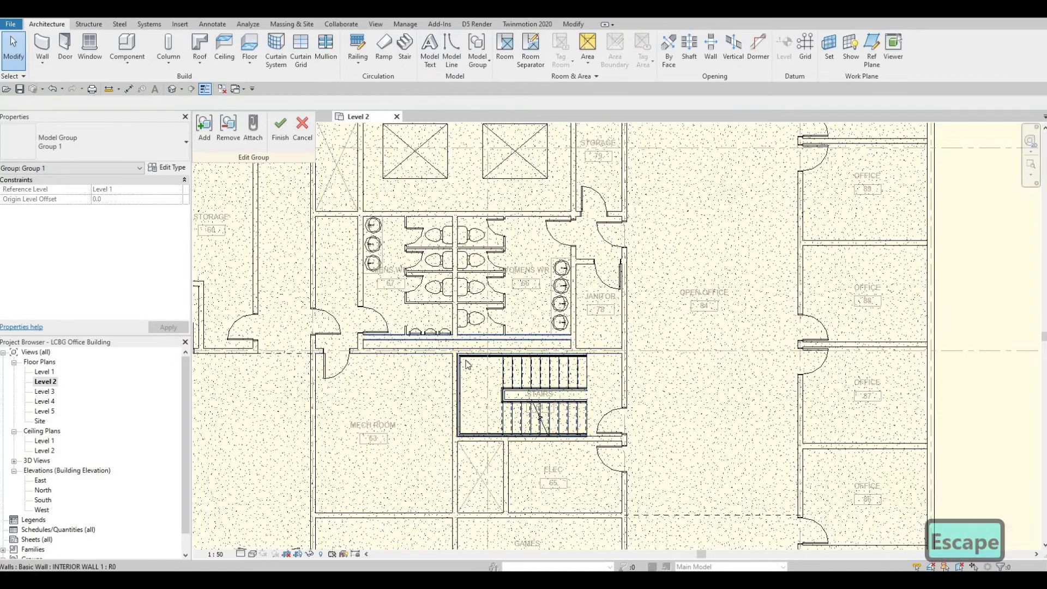
Select all components of the stair in room STAIRS 64 inside the group.
{"action": "scroll", "coordinate": [466, 364], "scroll_direction": "up", "scroll_amount": 5}
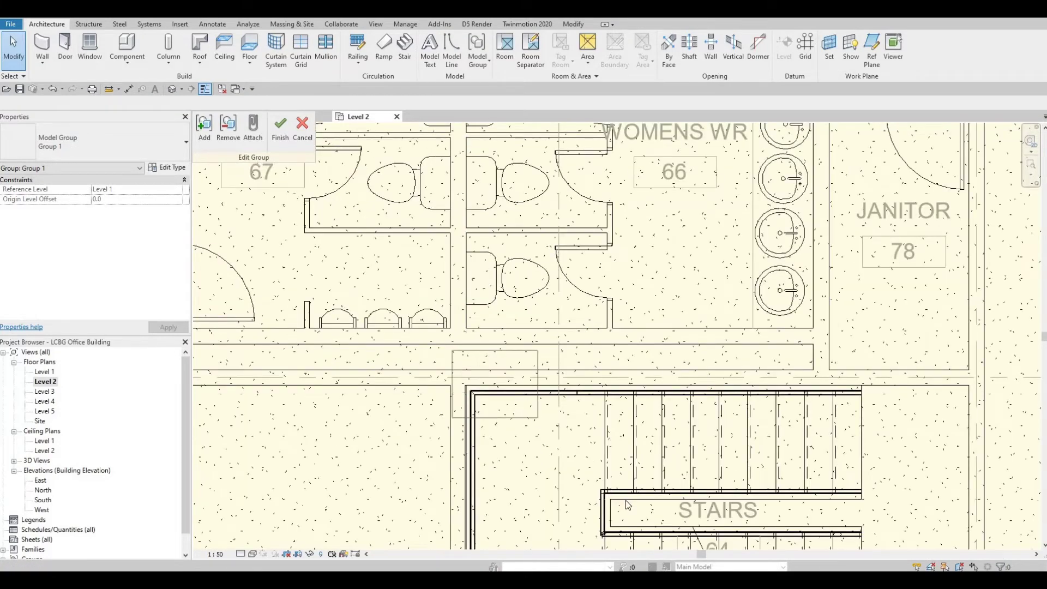
{"action": "scroll", "coordinate": [628, 505], "scroll_direction": "down", "scroll_amount": 5}
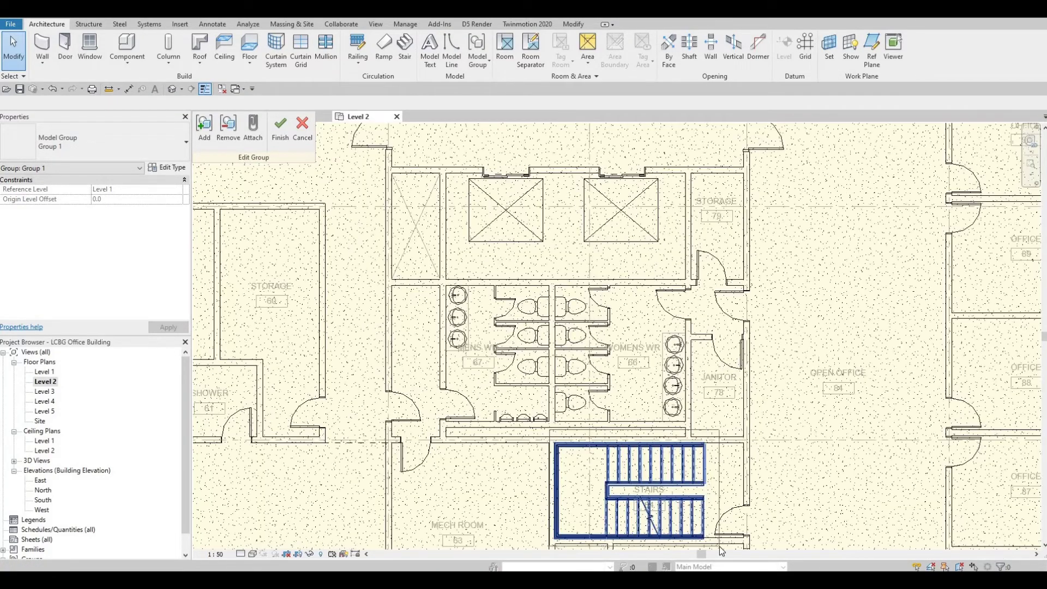
{"action": "left_click_drag", "start_coordinate": [718, 546], "coordinate": [627, 403]}
{"action": "scroll", "coordinate": [627, 402], "scroll_direction": "down", "scroll_amount": 1}
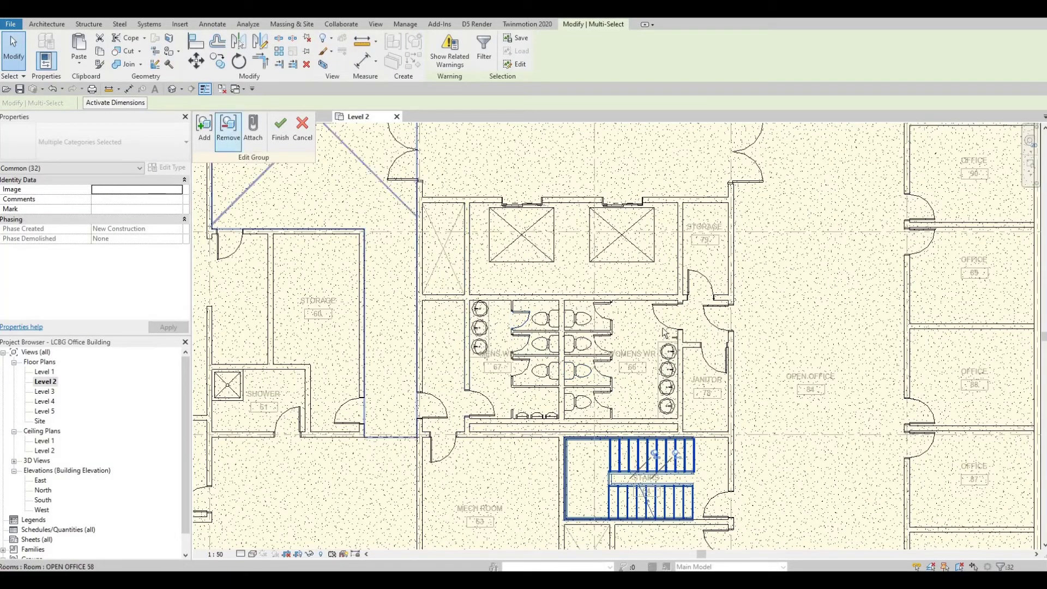
Remove the elevators in the central core and in the lobby near grid line 8 from the group.
{"action": "left_click", "coordinate": [228, 128]}
{"action": "middle_click_drag", "start_coordinate": [541, 252], "coordinate": [567, 420]}
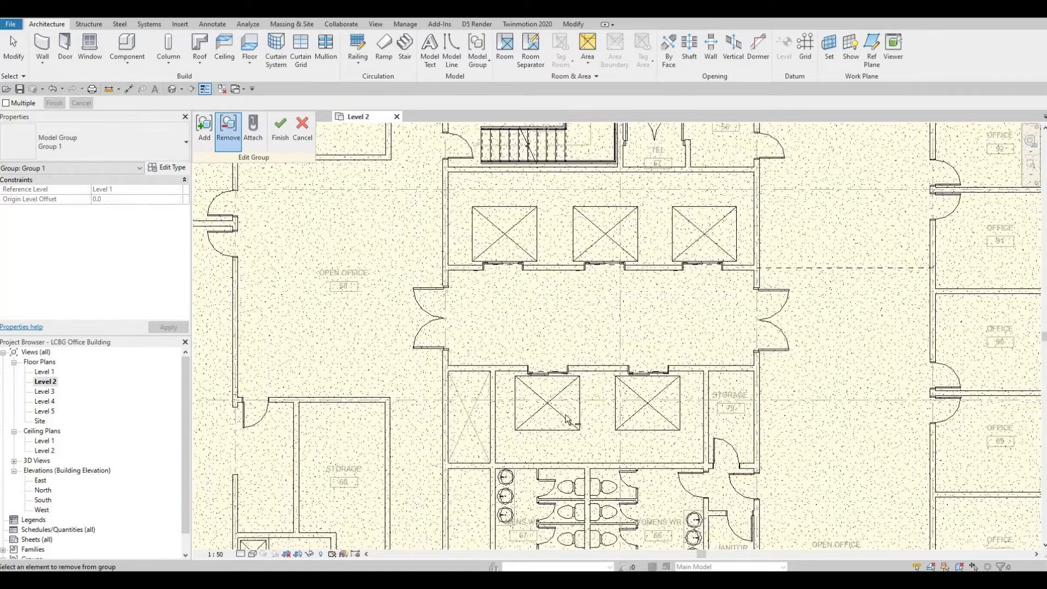
{"action": "left_click", "coordinate": [567, 419]}
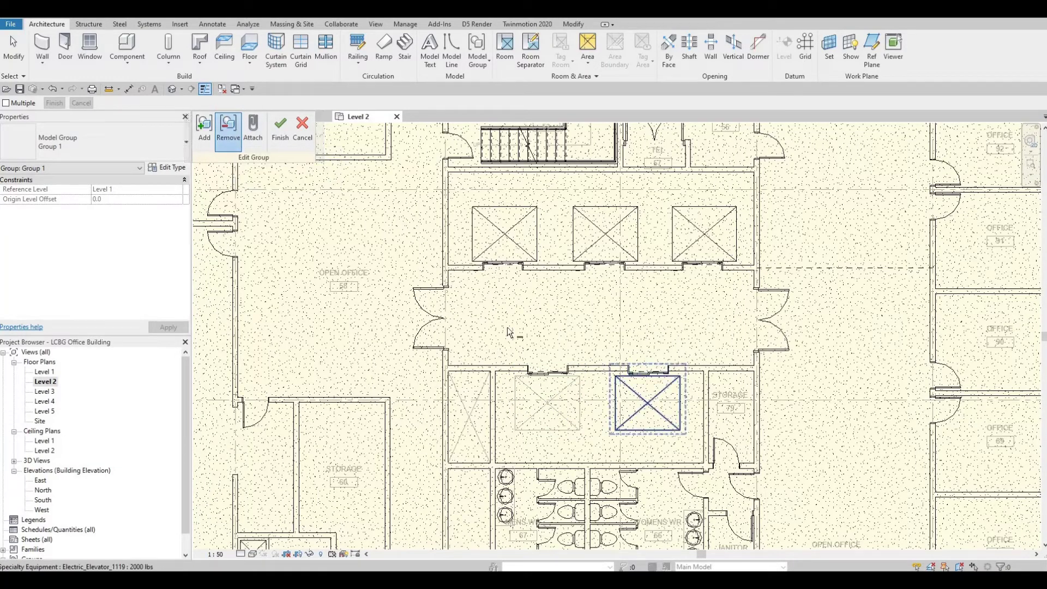
{"action": "left_click", "coordinate": [533, 233]}
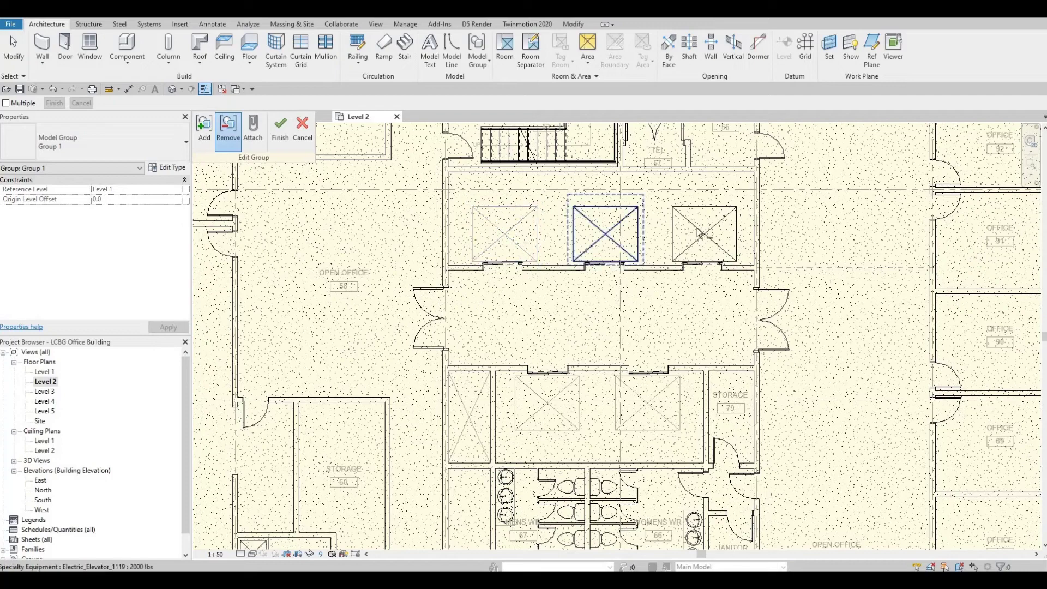
{"action": "scroll", "coordinate": [595, 337], "scroll_direction": "down", "scroll_amount": 3}
{"action": "scroll", "coordinate": [584, 339], "scroll_direction": "up", "scroll_amount": 2}
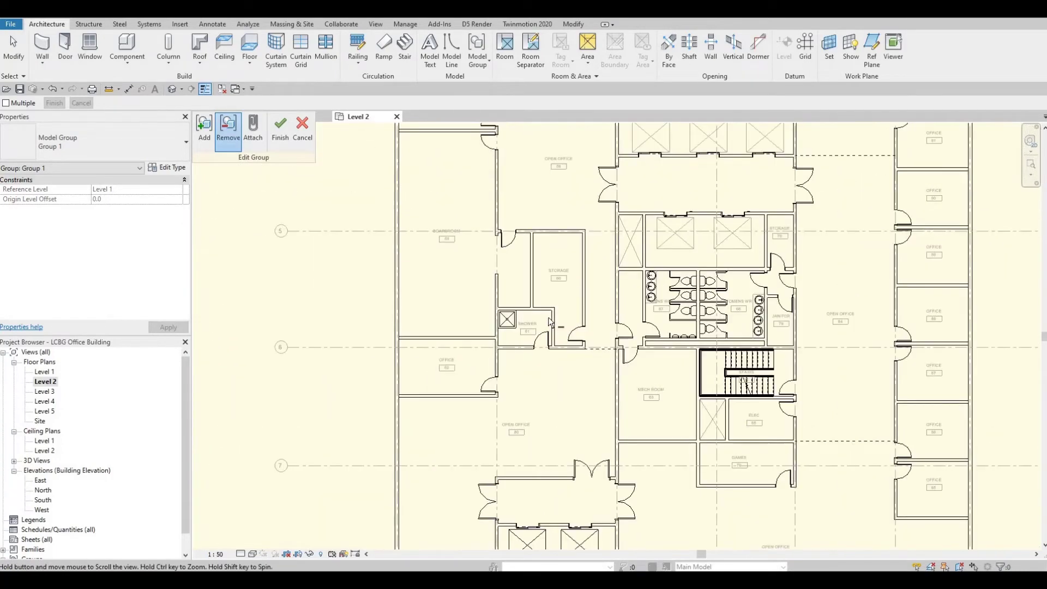
{"action": "scroll", "coordinate": [577, 342], "scroll_direction": "down", "scroll_amount": 3}
{"action": "scroll", "coordinate": [542, 408], "scroll_direction": "up", "scroll_amount": 3}
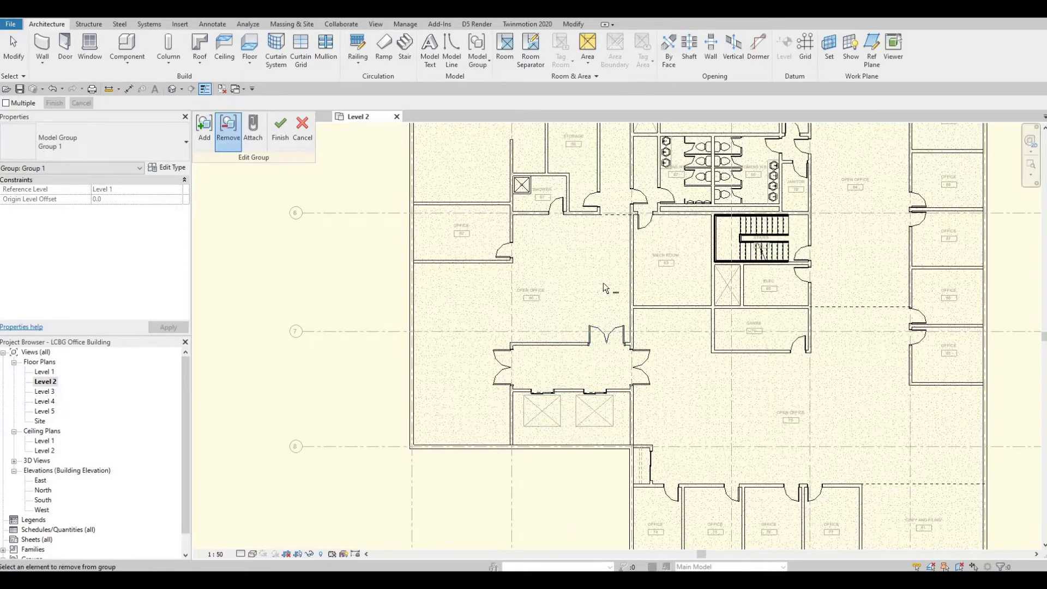
Remove the stair in room STAIRS 53 and its outer railing from the group.
{"action": "scroll", "coordinate": [581, 485], "scroll_direction": "down", "scroll_amount": 2}
{"action": "scroll", "coordinate": [630, 275], "scroll_direction": "up", "scroll_amount": 2}
{"action": "scroll", "coordinate": [627, 306], "scroll_direction": "up", "scroll_amount": 3}
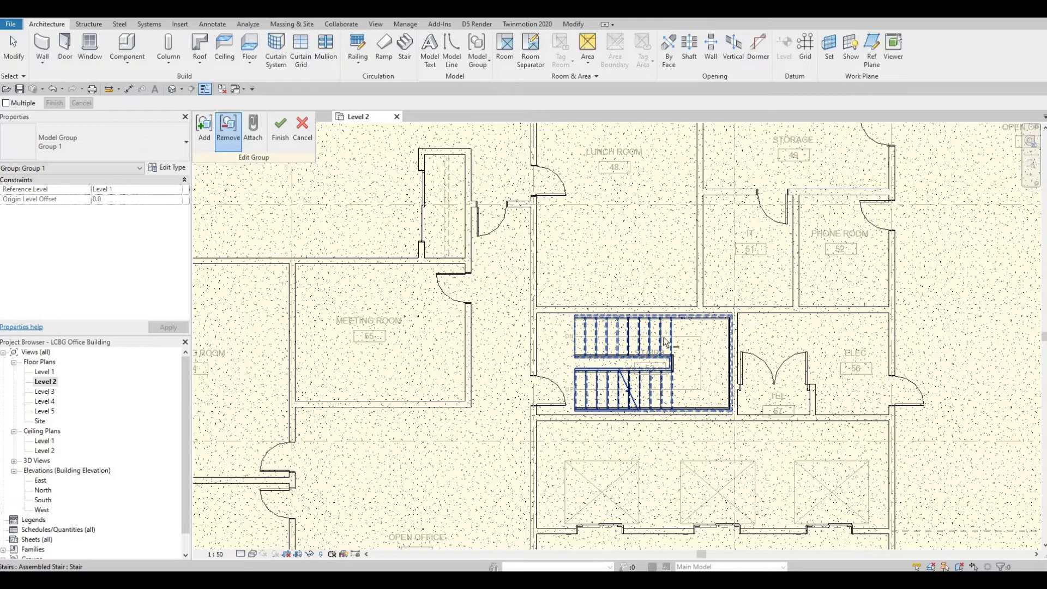
{"action": "scroll", "coordinate": [489, 280], "scroll_direction": "up", "scroll_amount": 2}
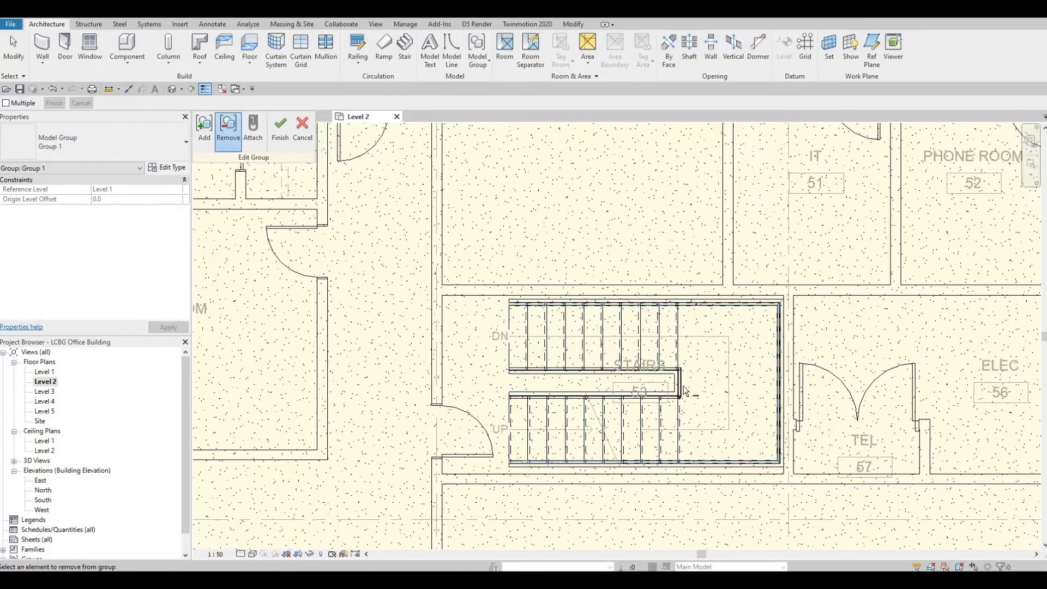
{"action": "left_click", "coordinate": [549, 399]}
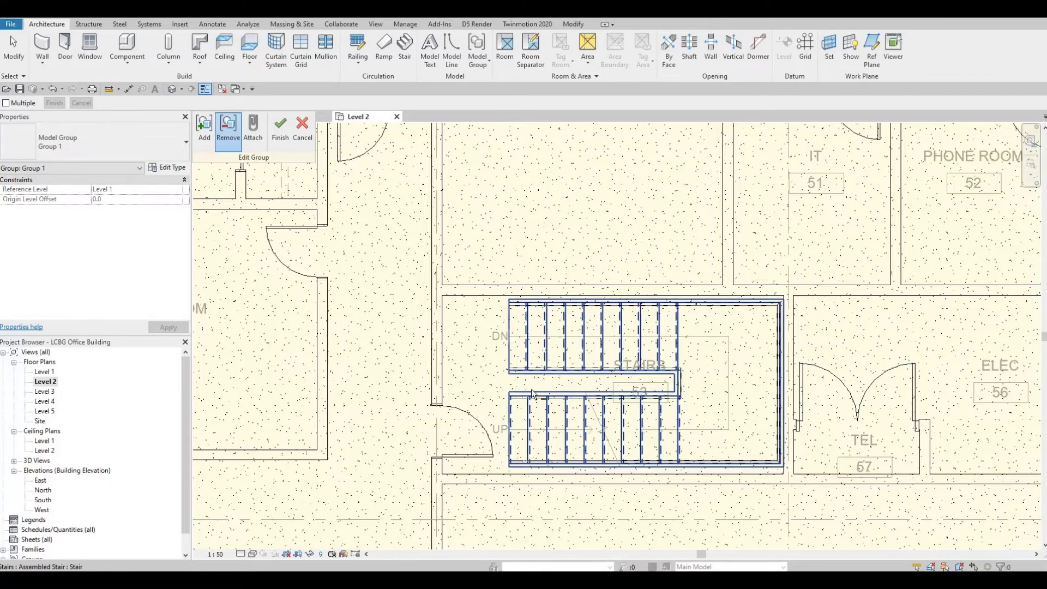
{"action": "left_click", "coordinate": [601, 388]}
{"action": "scroll", "coordinate": [632, 414], "scroll_direction": "down", "scroll_amount": 2}
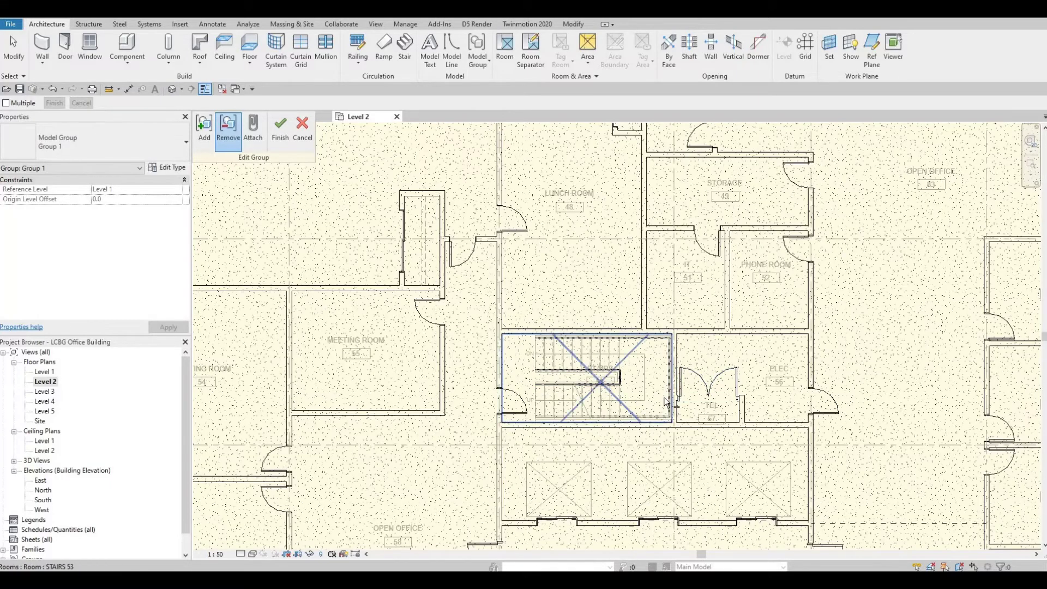
{"action": "scroll", "coordinate": [666, 439], "scroll_direction": "up", "scroll_amount": 5}
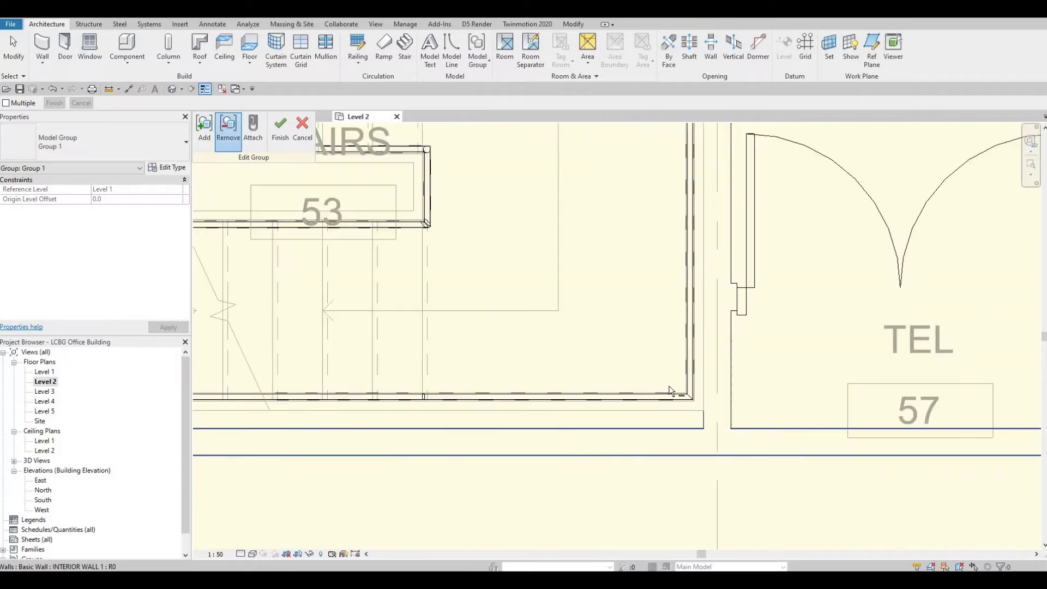
{"action": "scroll", "coordinate": [567, 338], "scroll_direction": "down", "scroll_amount": 3}
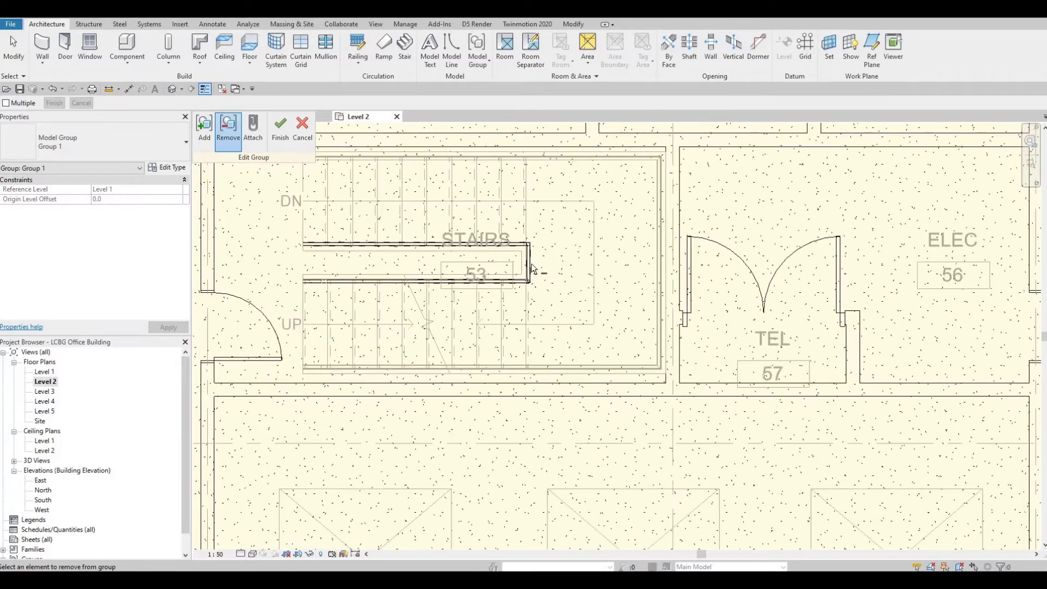
Remove the inner railing of the stair in room STAIRS 53 from the group and finish editing the group.
{"action": "left_click", "coordinate": [510, 240]}
{"action": "scroll", "coordinate": [518, 275], "scroll_direction": "up", "scroll_amount": 3}
{"action": "scroll", "coordinate": [548, 301], "scroll_direction": "down", "scroll_amount": 2}
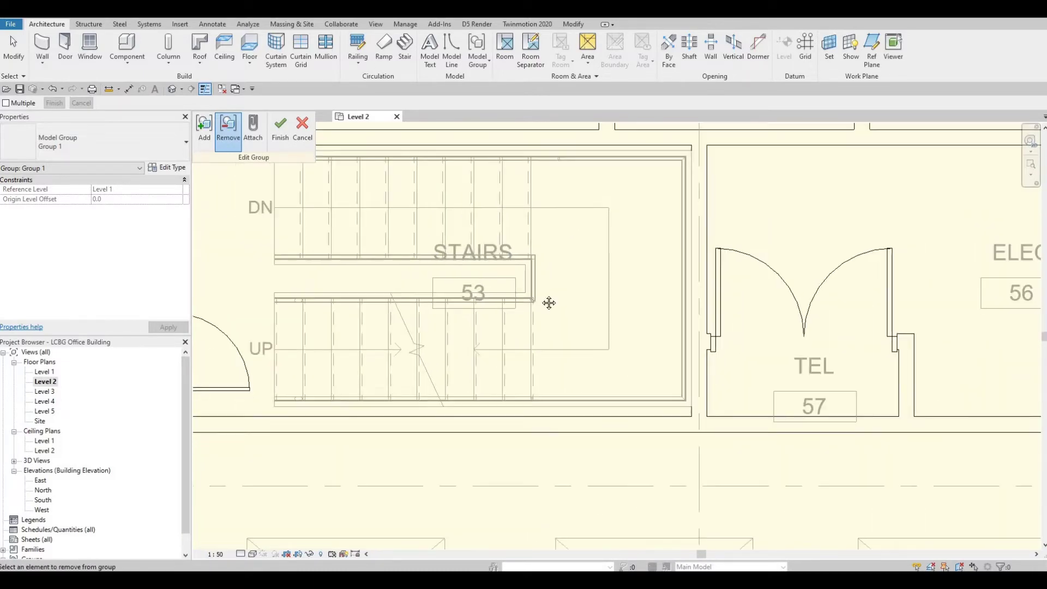
{"action": "middle_click_drag", "start_coordinate": [319, 136], "coordinate": [363, 186]}
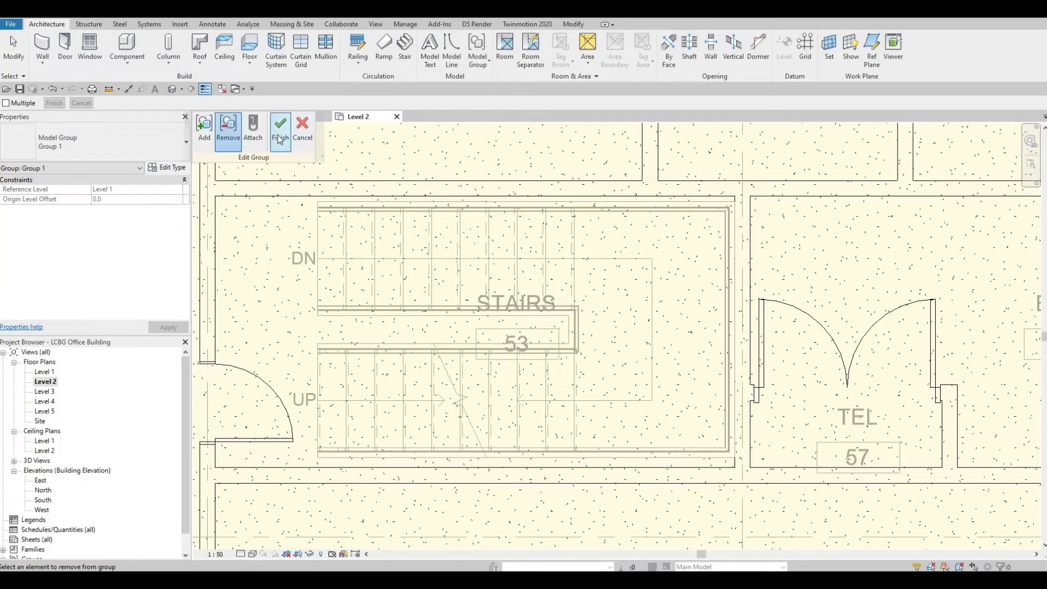
{"action": "left_click", "coordinate": [280, 140]}
{"action": "key", "text": "Escape"}
{"action": "key", "text": "Escape"}
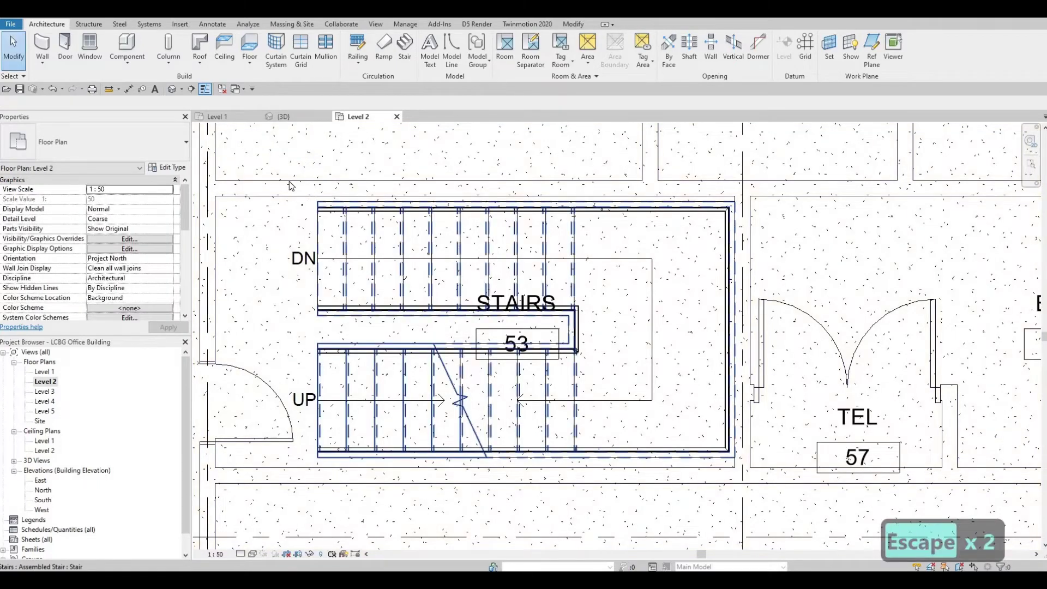
Examine the Level 2 model group around STAIRS 53 and the central core to see which elements it includes.
{"action": "left_click", "coordinate": [290, 186]}
{"action": "scroll", "coordinate": [290, 186], "scroll_direction": "down", "scroll_amount": 3}
{"action": "scroll", "coordinate": [525, 278], "scroll_direction": "up", "scroll_amount": 1}
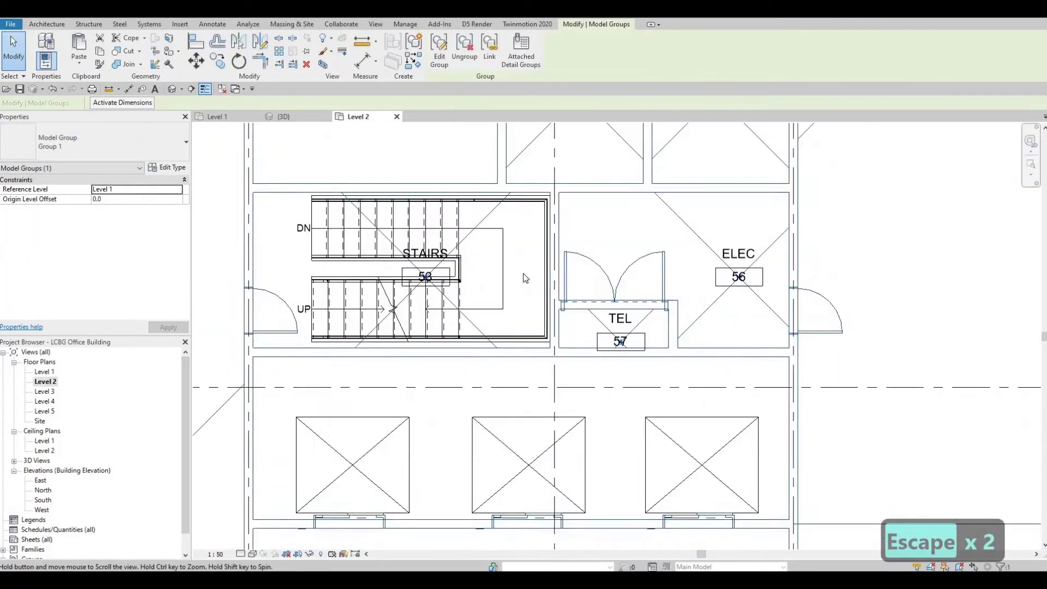
{"action": "scroll", "coordinate": [525, 278], "scroll_direction": "down", "scroll_amount": 2}
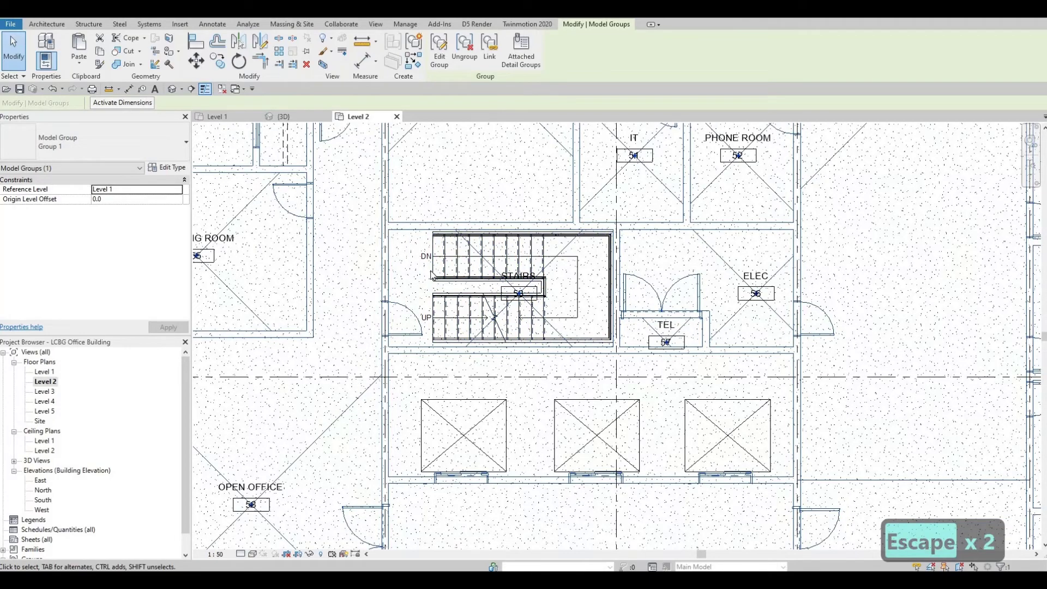
{"action": "scroll", "coordinate": [436, 219], "scroll_direction": "up", "scroll_amount": 2}
{"action": "scroll", "coordinate": [437, 219], "scroll_direction": "down", "scroll_amount": 5}
{"action": "key", "text": "Escape"}
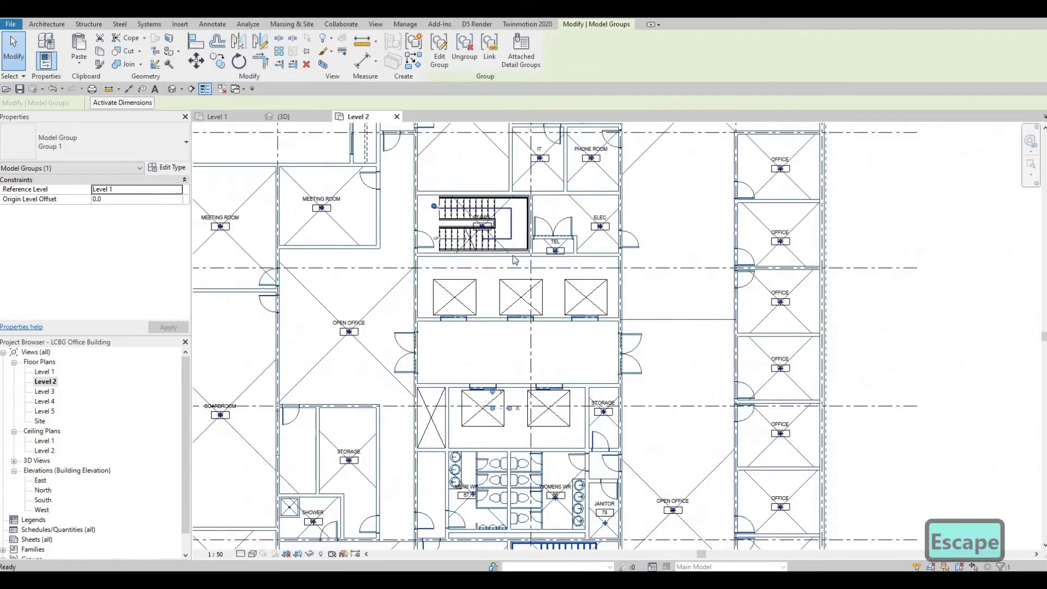
{"action": "scroll", "coordinate": [528, 228], "scroll_direction": "down", "scroll_amount": 2}
{"action": "key", "text": "Escape"}
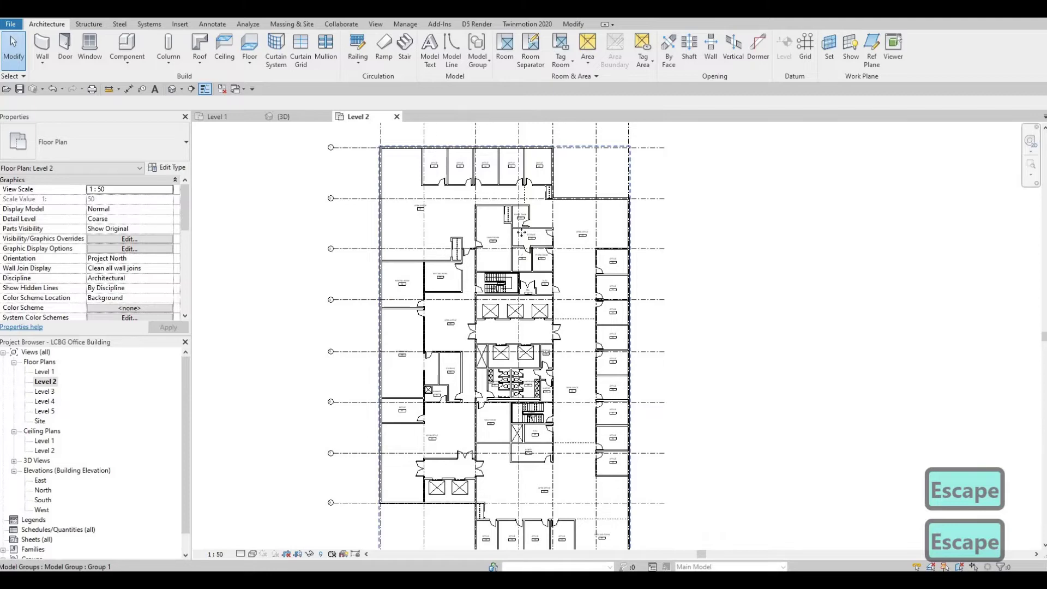
Select the Level 2 model group, check the elevators and stairs within it, and copy it to the clipboard.
{"action": "left_click", "coordinate": [521, 232]}
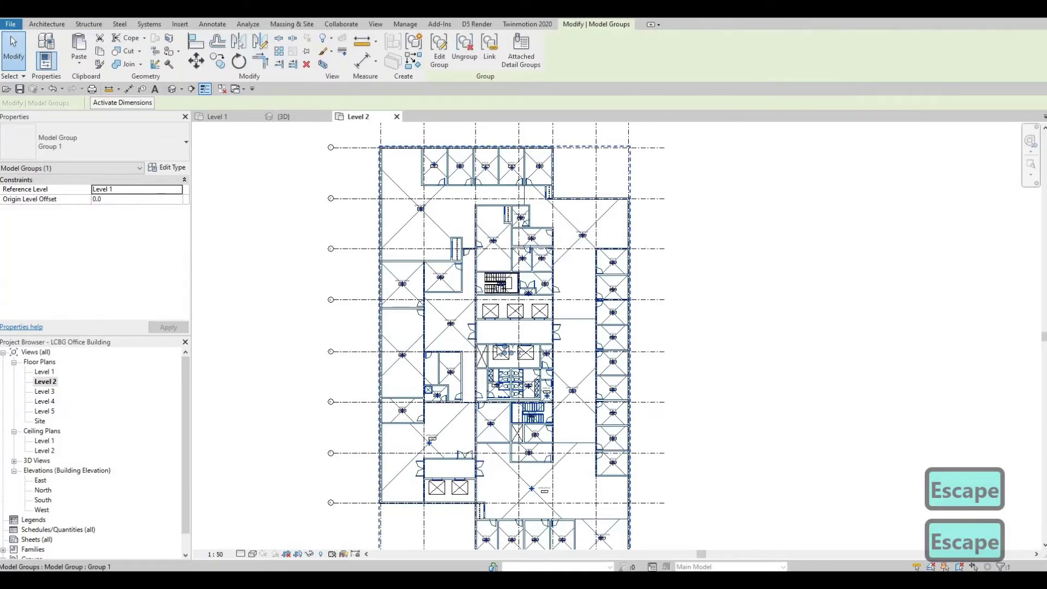
{"action": "scroll", "coordinate": [499, 350], "scroll_direction": "up", "scroll_amount": 5}
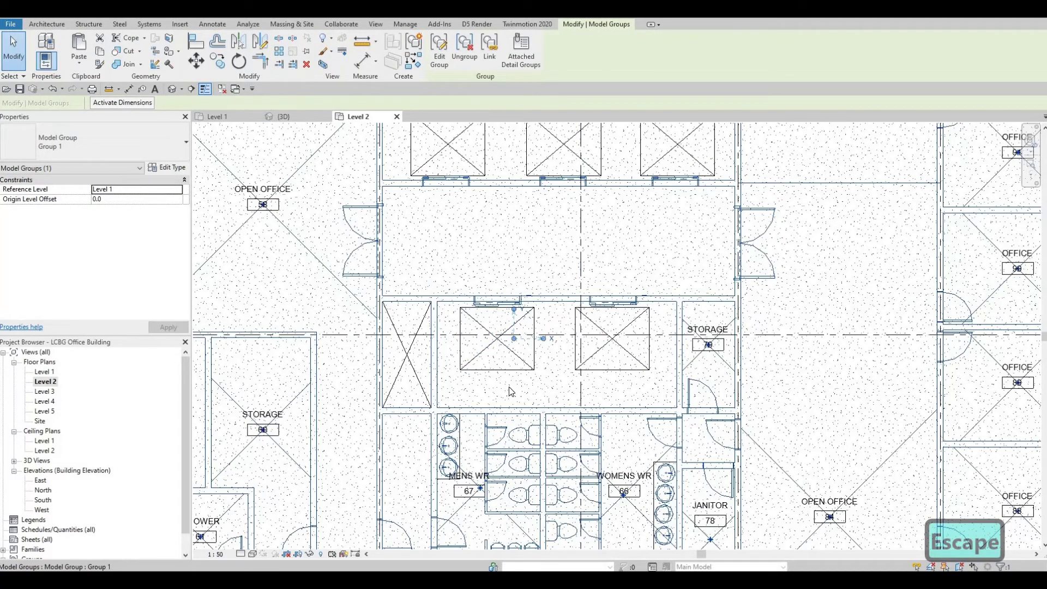
{"action": "scroll", "coordinate": [509, 387], "scroll_direction": "up", "scroll_amount": 3}
{"action": "scroll", "coordinate": [556, 376], "scroll_direction": "down", "scroll_amount": 2}
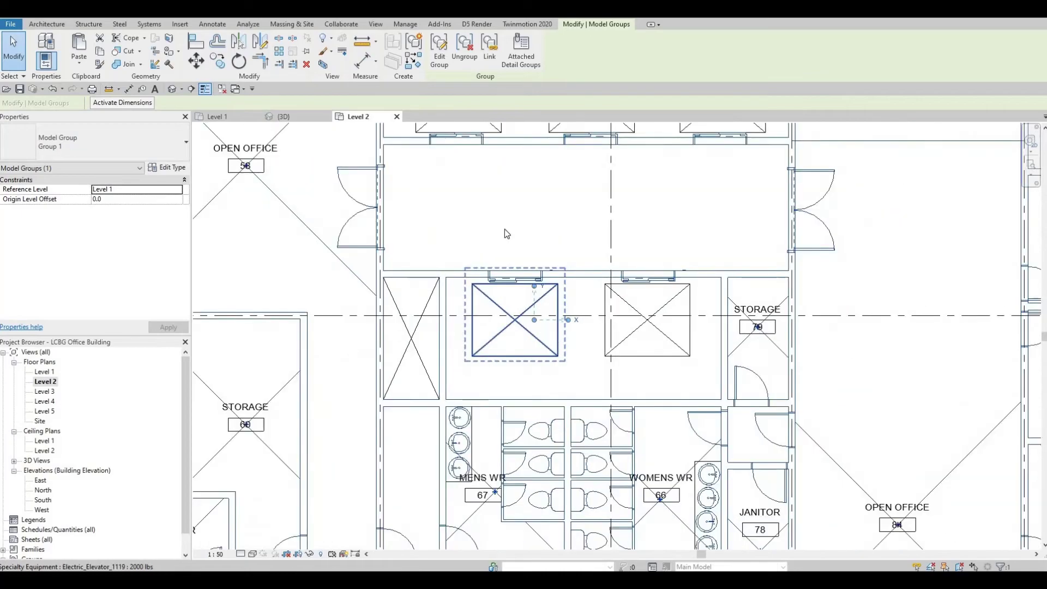
{"action": "middle_click_drag", "start_coordinate": [505, 229], "coordinate": [497, 336]}
{"action": "scroll", "coordinate": [524, 206], "scroll_direction": "down", "scroll_amount": 5}
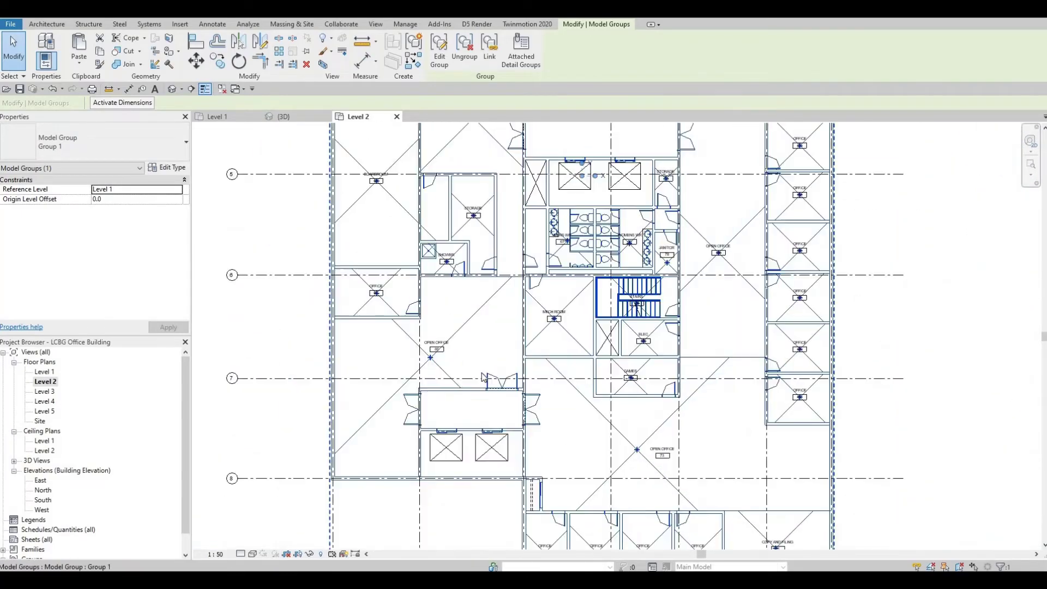
{"action": "scroll", "coordinate": [566, 319], "scroll_direction": "down", "scroll_amount": 5}
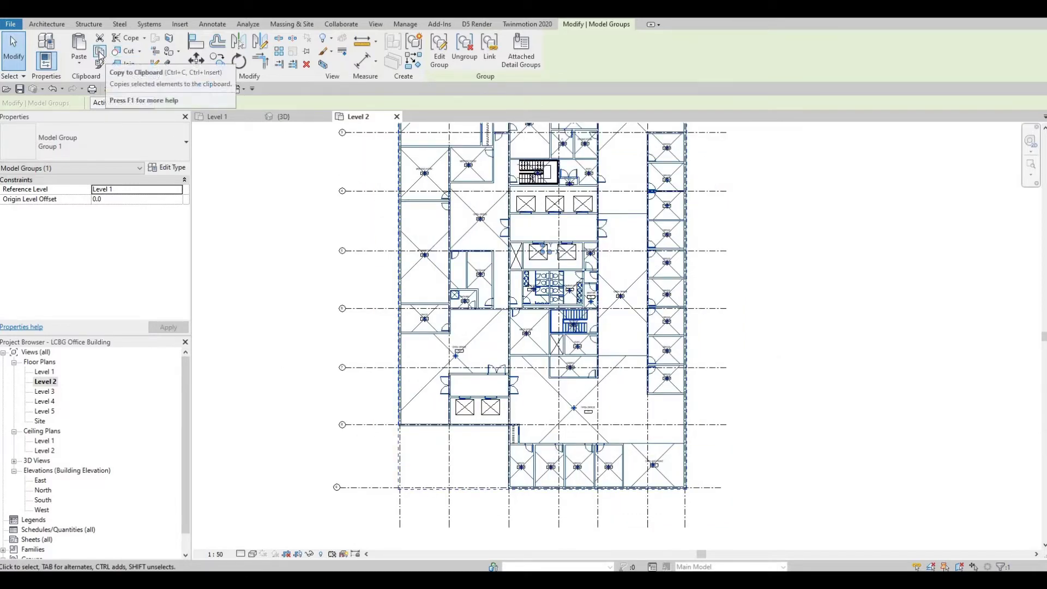
{"action": "left_click", "coordinate": [99, 54]}
Paste the copied group aligned to Level 3, Level 4 and Level 5.
{"action": "left_click", "coordinate": [79, 68]}
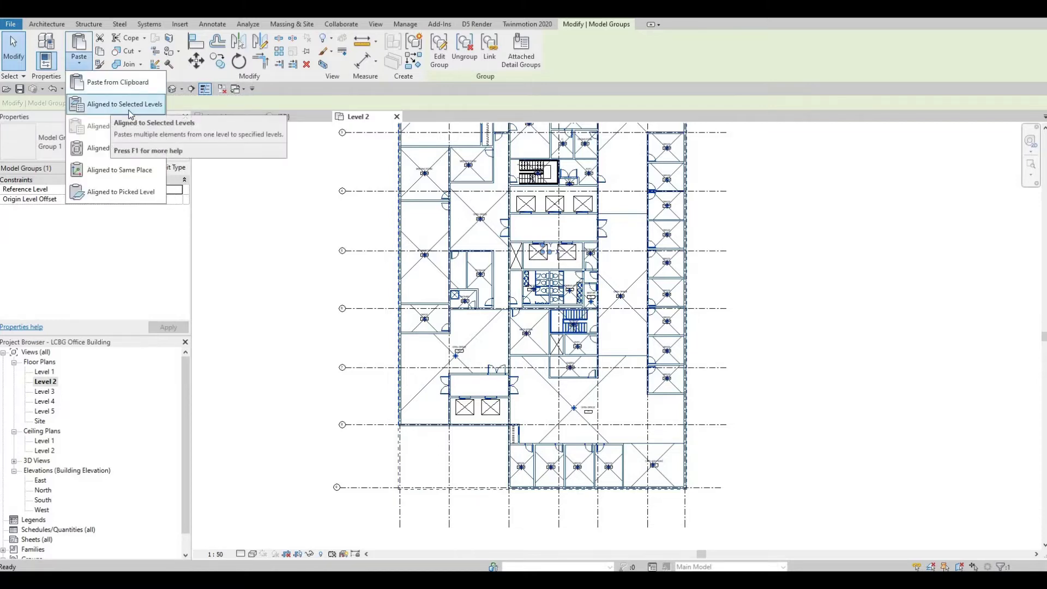
{"action": "left_click", "coordinate": [132, 111]}
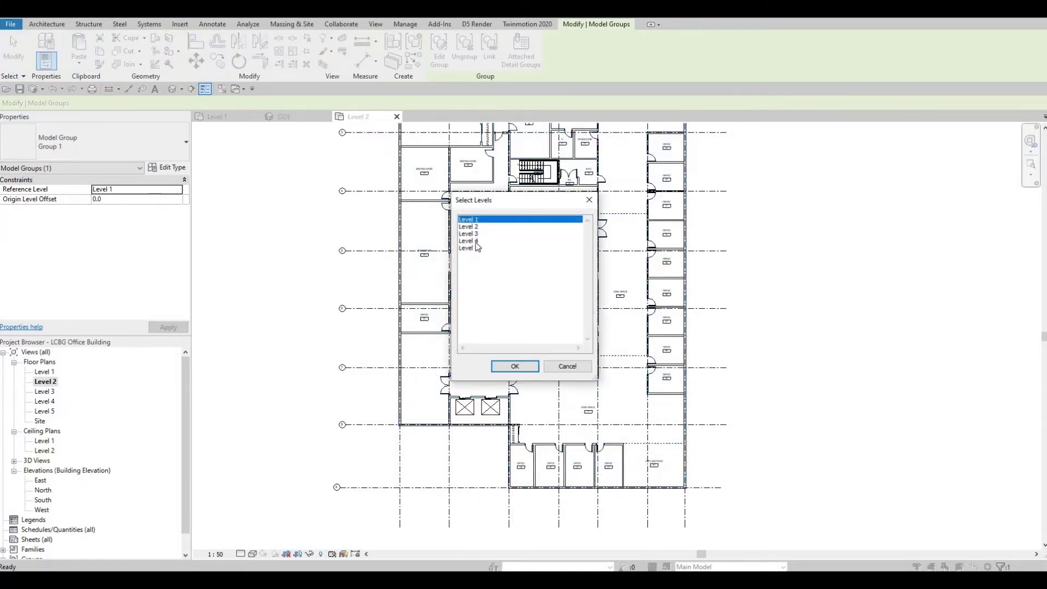
{"action": "left_click", "coordinate": [475, 242]}
{"action": "left_click", "coordinate": [469, 250], "text": "shift"}
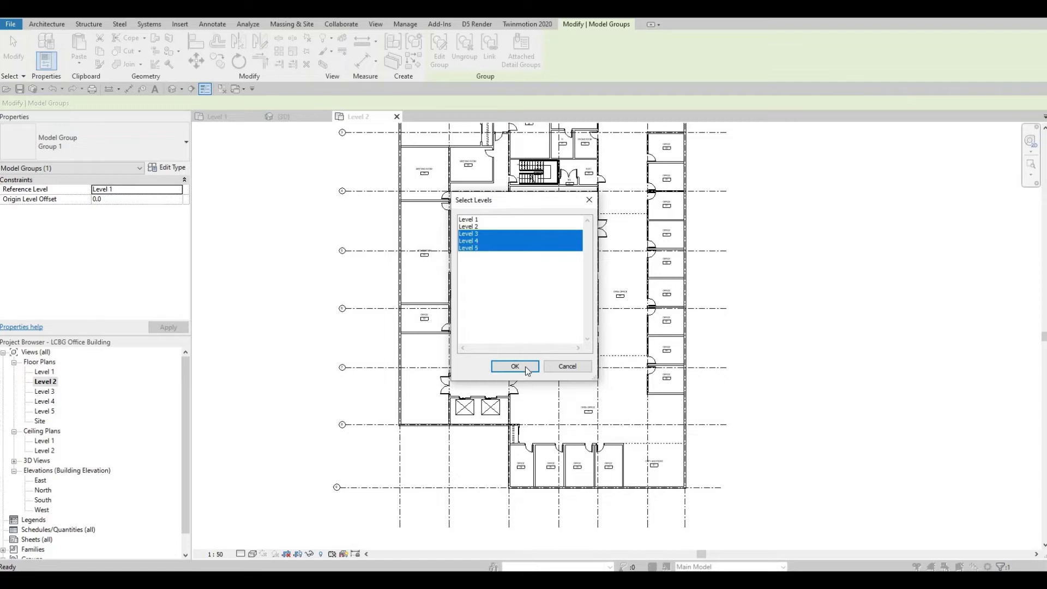
{"action": "key", "text": "Return"}
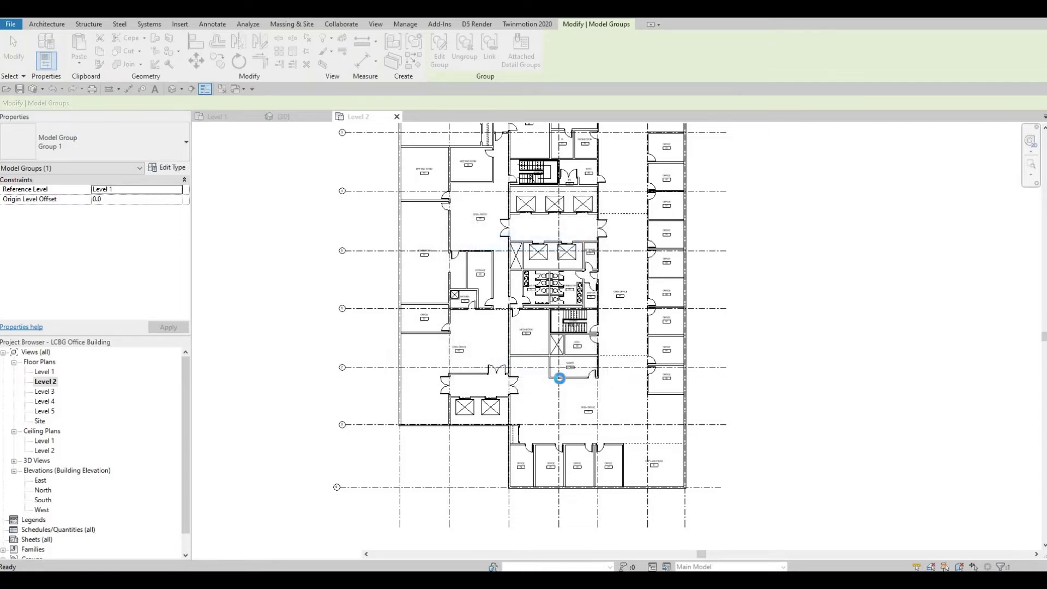
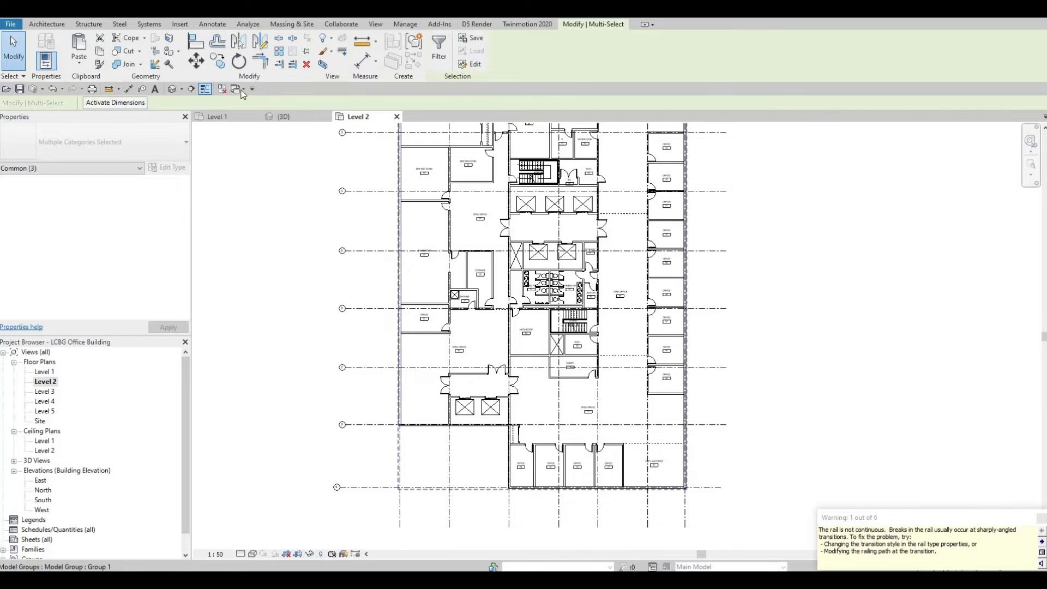
Open the 3D view and inspect the stair and railings on the top floor of the building.
{"action": "left_click", "coordinate": [283, 117]}
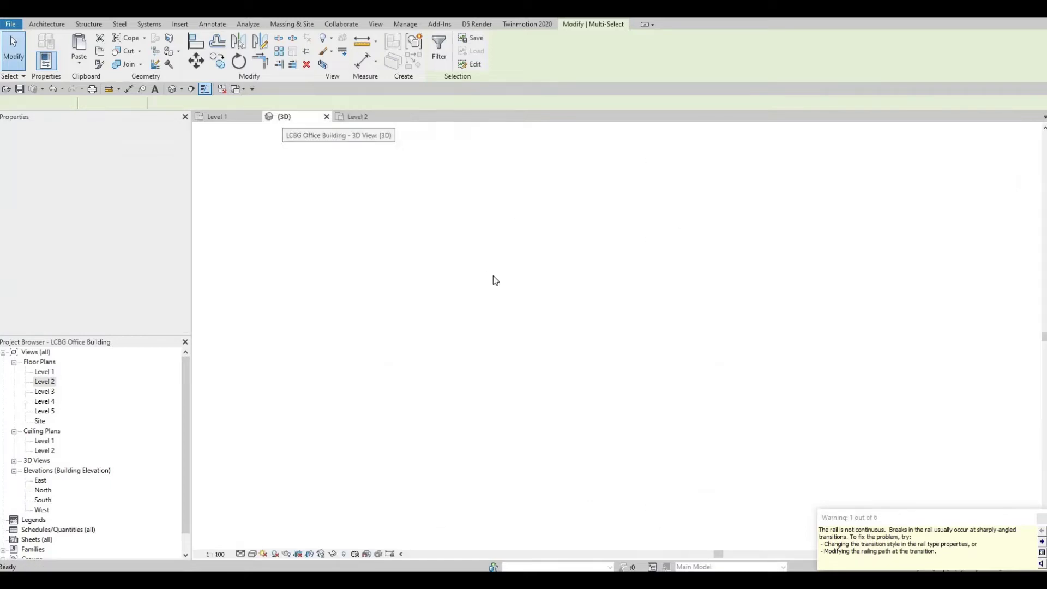
{"action": "scroll", "coordinate": [534, 214], "scroll_direction": "up", "scroll_amount": 10}
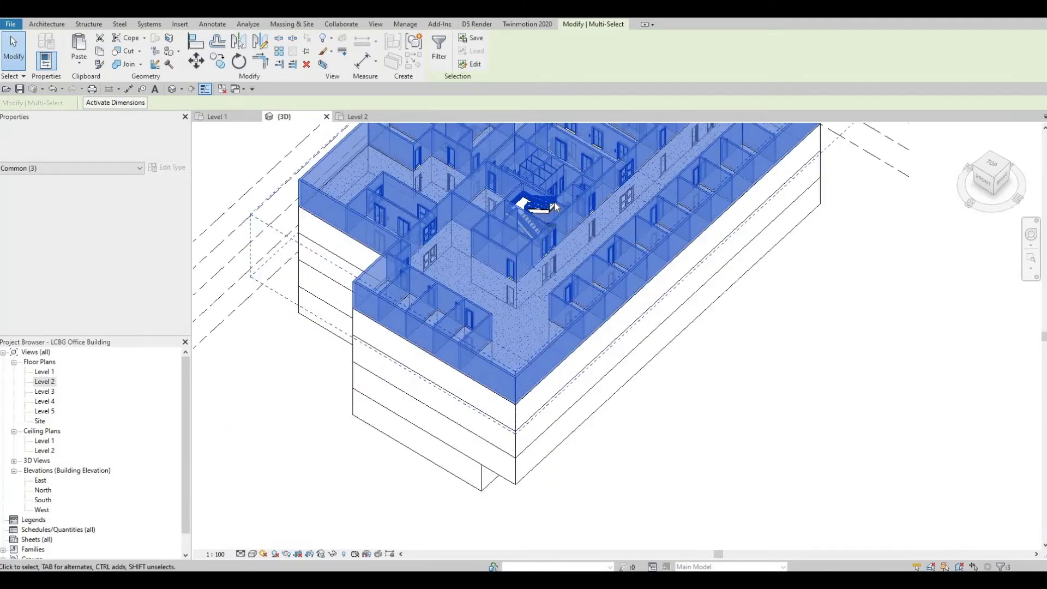
{"action": "key", "text": "Escape"}
{"action": "key", "text": "Escape"}
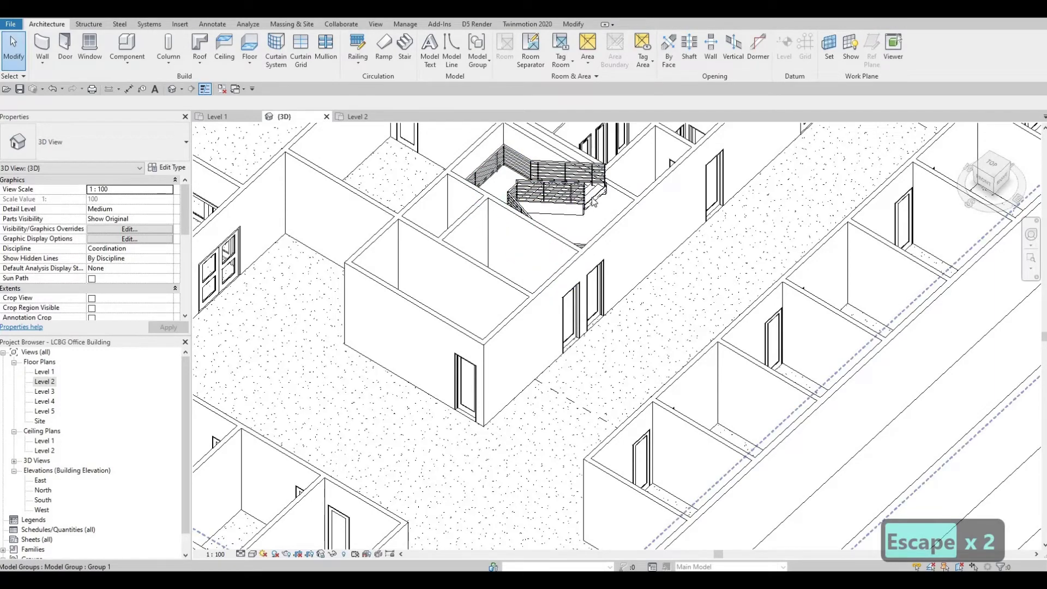
{"action": "scroll", "coordinate": [481, 264], "scroll_direction": "down", "scroll_amount": 8}
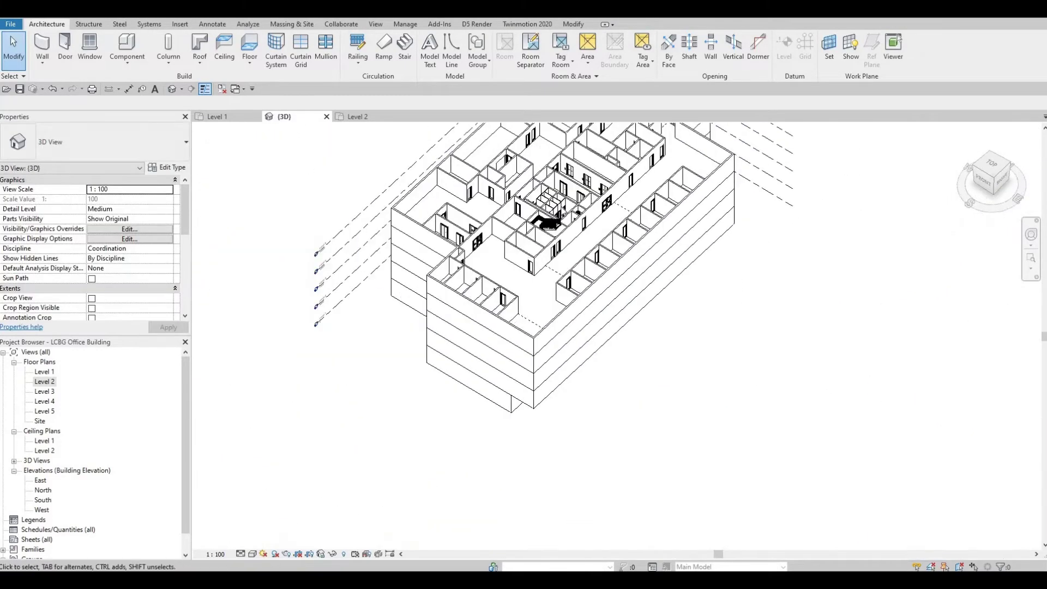
{"action": "scroll", "coordinate": [560, 246], "scroll_direction": "up", "scroll_amount": 8}
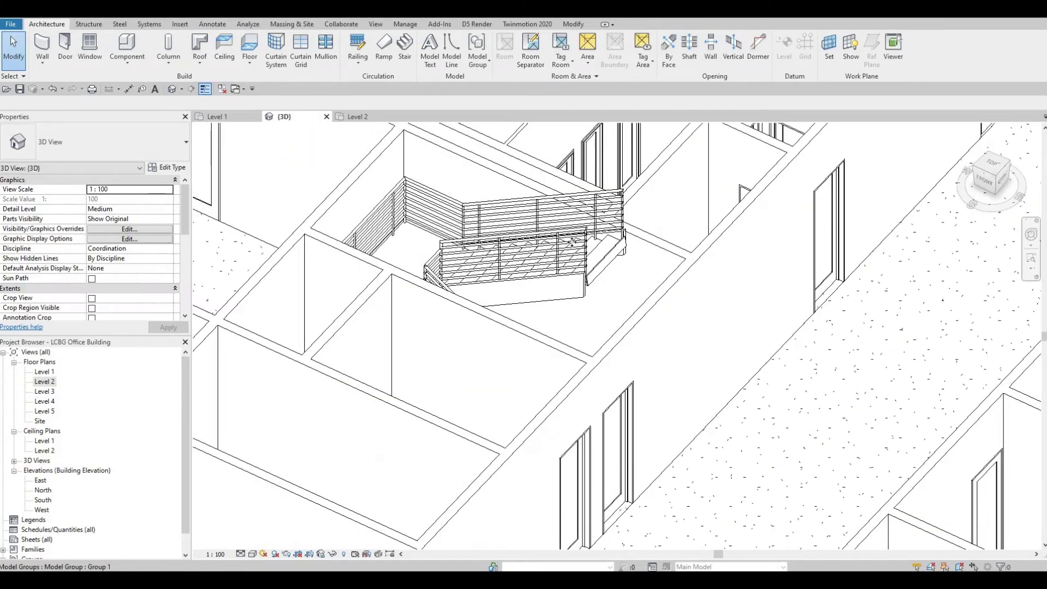
{"action": "left_click", "coordinate": [572, 241]}
{"action": "scroll", "coordinate": [572, 240], "scroll_direction": "down", "scroll_amount": 5}
{"action": "key", "text": "Escape"}
{"action": "middle_click_drag", "start_coordinate": [502, 382], "coordinate": [533, 254]}
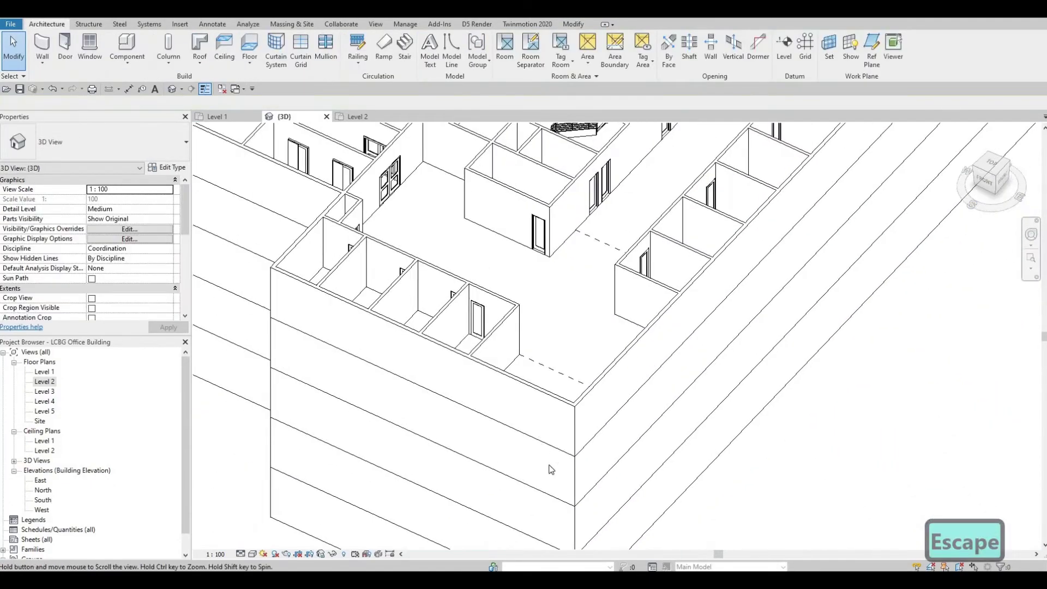
Examine the pasted floor layouts in 3D, from the corner offices to the central core and its stair.
{"action": "middle_click_drag", "start_coordinate": [550, 465], "coordinate": [554, 418]}
{"action": "scroll", "coordinate": [554, 418], "scroll_direction": "down", "scroll_amount": 1}
{"action": "scroll", "coordinate": [568, 251], "scroll_direction": "up", "scroll_amount": 1}
{"action": "middle_click_drag", "start_coordinate": [591, 311], "coordinate": [562, 415]}
{"action": "scroll", "coordinate": [562, 414], "scroll_direction": "down", "scroll_amount": 1}
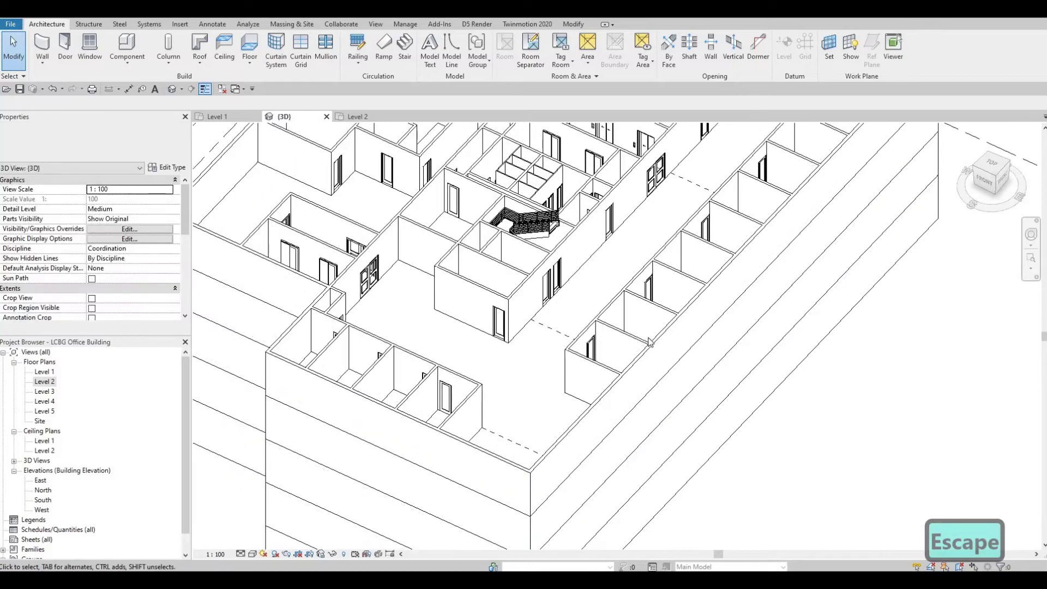
{"action": "scroll", "coordinate": [558, 232], "scroll_direction": "down", "scroll_amount": 1}
{"action": "middle_click_drag", "start_coordinate": [557, 232], "coordinate": [561, 384]}
{"action": "scroll", "coordinate": [565, 388], "scroll_direction": "down", "scroll_amount": 1}
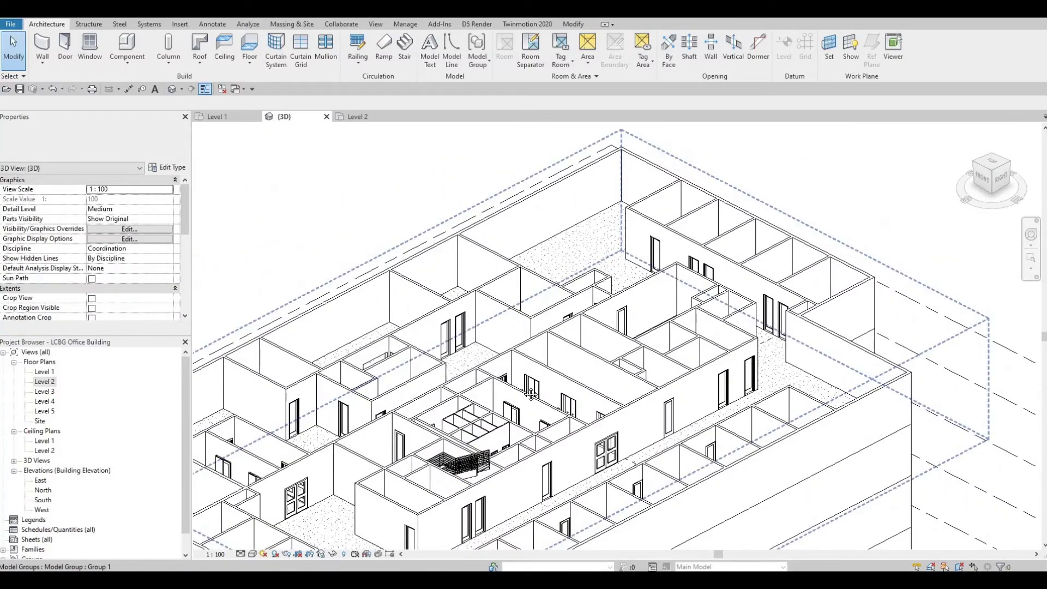
{"action": "scroll", "coordinate": [556, 304], "scroll_direction": "up", "scroll_amount": 1}
{"action": "middle_click_drag", "start_coordinate": [494, 479], "coordinate": [543, 315]}
{"action": "scroll", "coordinate": [543, 314], "scroll_direction": "up", "scroll_amount": 2}
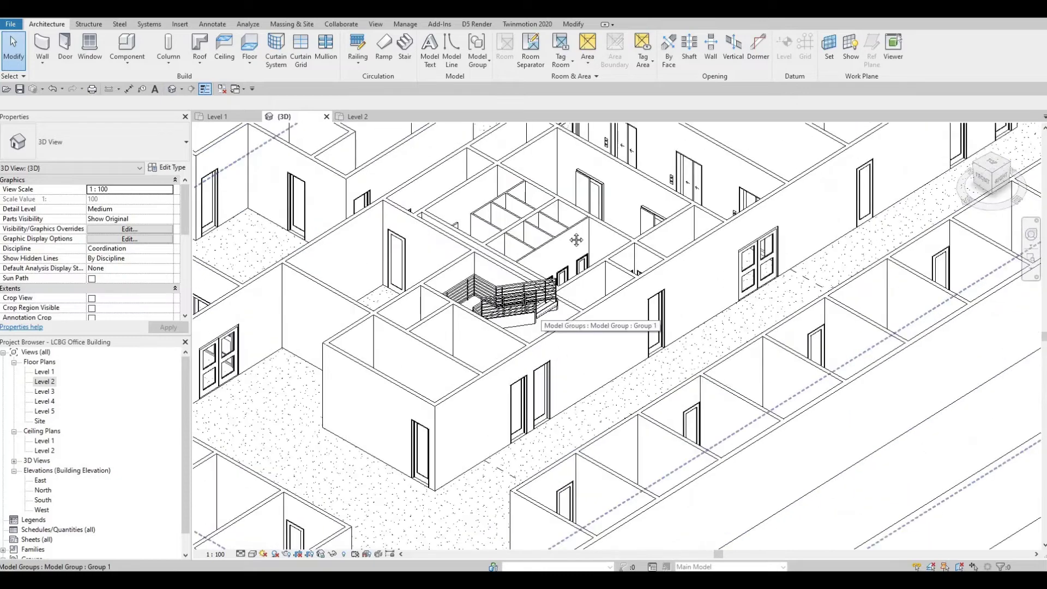
{"action": "scroll", "coordinate": [576, 240], "scroll_direction": "down", "scroll_amount": 3}
{"action": "scroll", "coordinate": [551, 415], "scroll_direction": "up", "scroll_amount": 1}
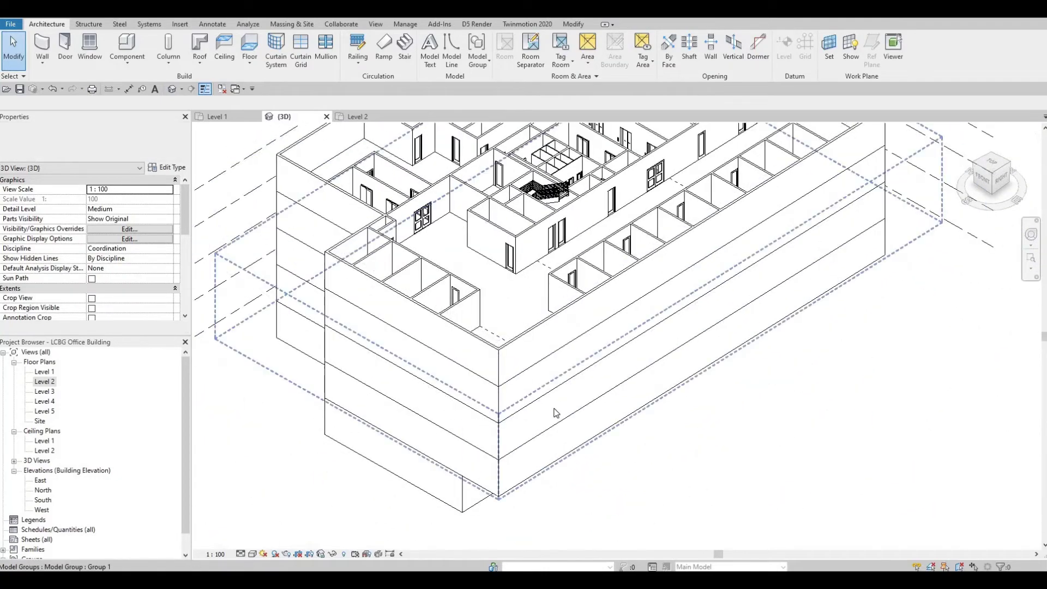
{"action": "left_click", "coordinate": [547, 463]}
{"action": "scroll", "coordinate": [589, 382], "scroll_direction": "up", "scroll_amount": 2}
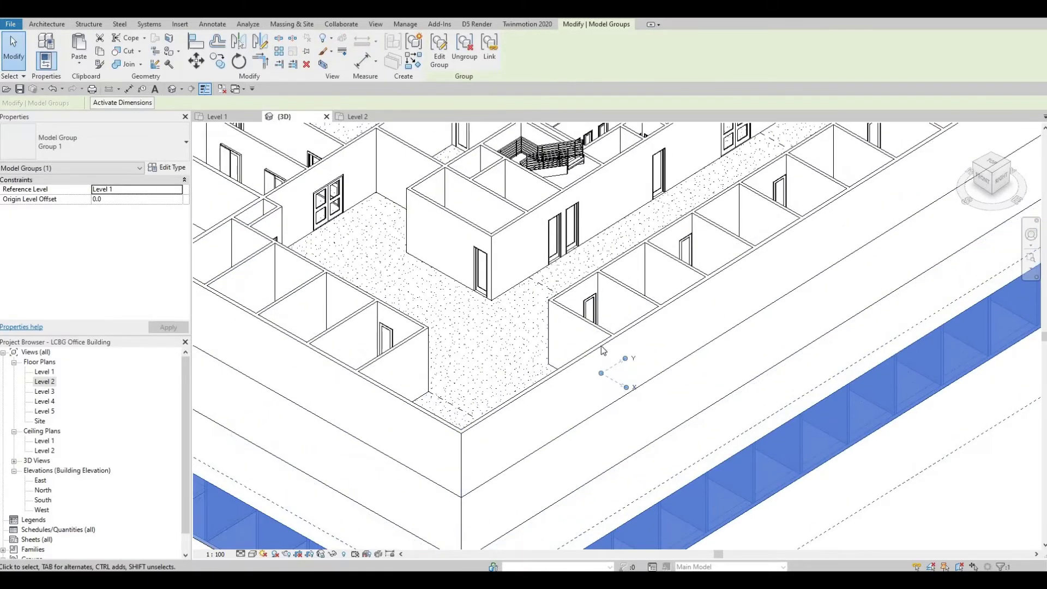
{"action": "key", "text": "Escape"}
{"action": "key", "text": "Escape"}
Edit the topmost model group and remove the stair and its railings from it.
{"action": "left_click", "coordinate": [603, 350]}
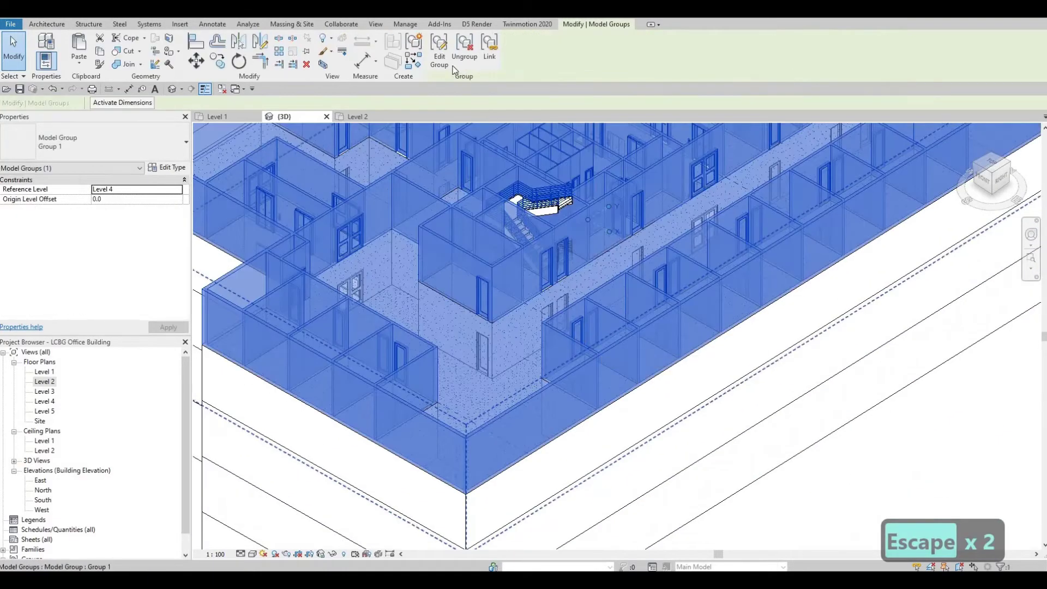
{"action": "left_click", "coordinate": [439, 52]}
{"action": "scroll", "coordinate": [523, 257], "scroll_direction": "up", "scroll_amount": 4}
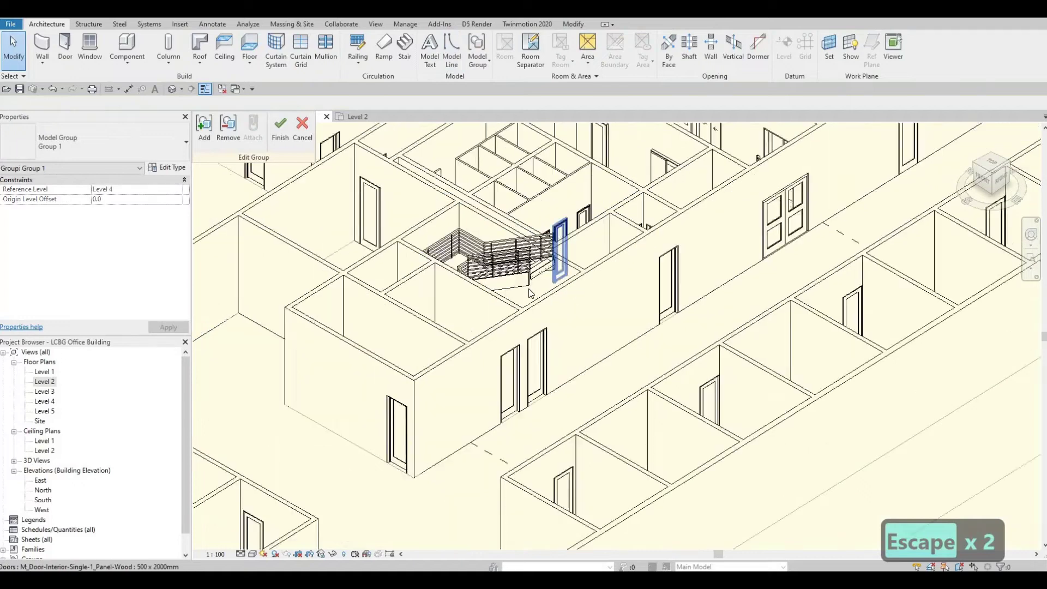
{"action": "left_click", "coordinate": [228, 130]}
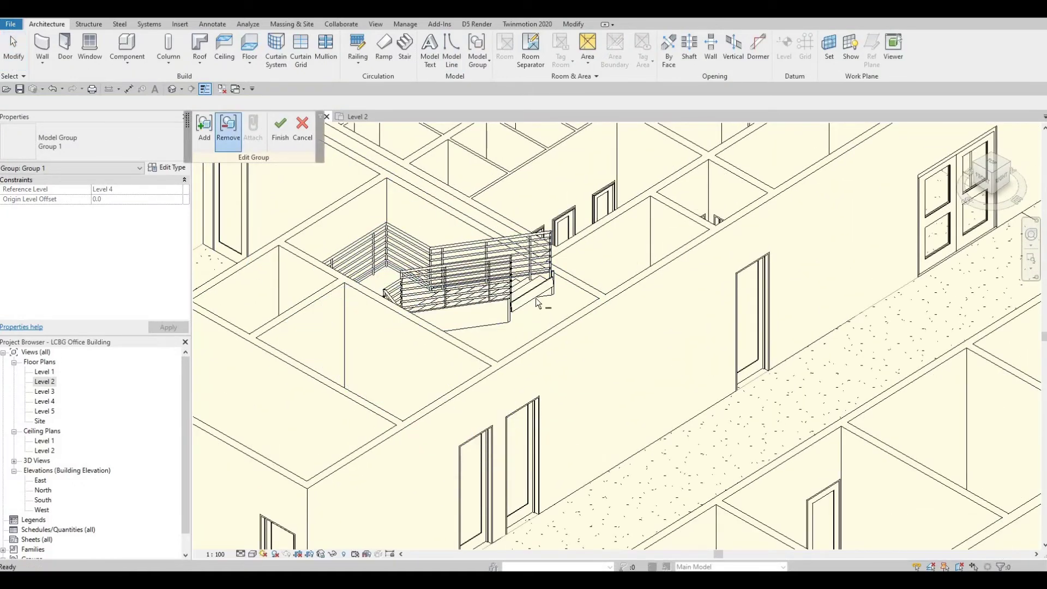
{"action": "left_click", "coordinate": [535, 262]}
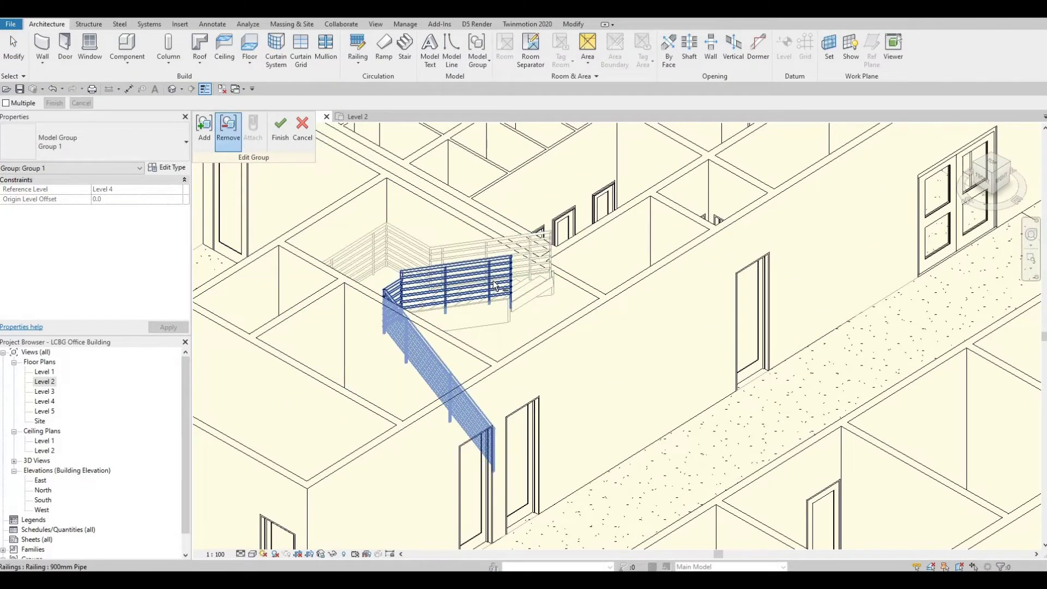
{"action": "left_click", "coordinate": [284, 133]}
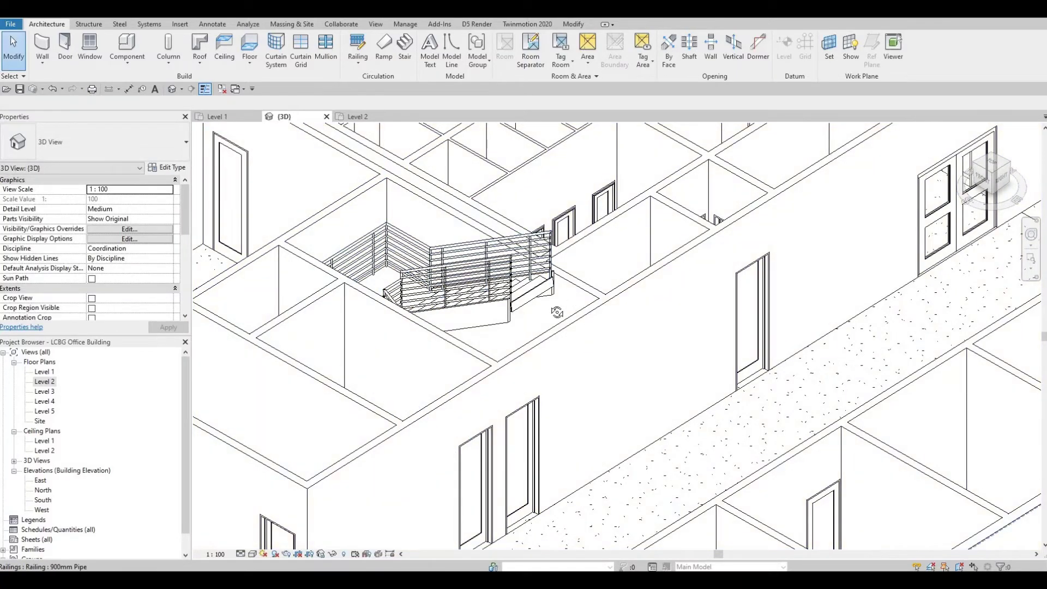
Delete the stair with its railings from the stairwell on the top floor.
{"action": "key", "text": "Escape"}
{"action": "scroll", "coordinate": [545, 305], "scroll_direction": "down", "scroll_amount": 2}
{"action": "mouse_move", "coordinate": [446, 318]}
{"action": "middle_mouse_down", "text": "shift"}
{"action": "mouse_move", "coordinate": [407, 258]}
{"action": "mouse_move", "coordinate": [444, 311]}
{"action": "middle_mouse_up", "text": "shift"}
{"action": "scroll", "coordinate": [398, 275], "scroll_direction": "up", "scroll_amount": 2}
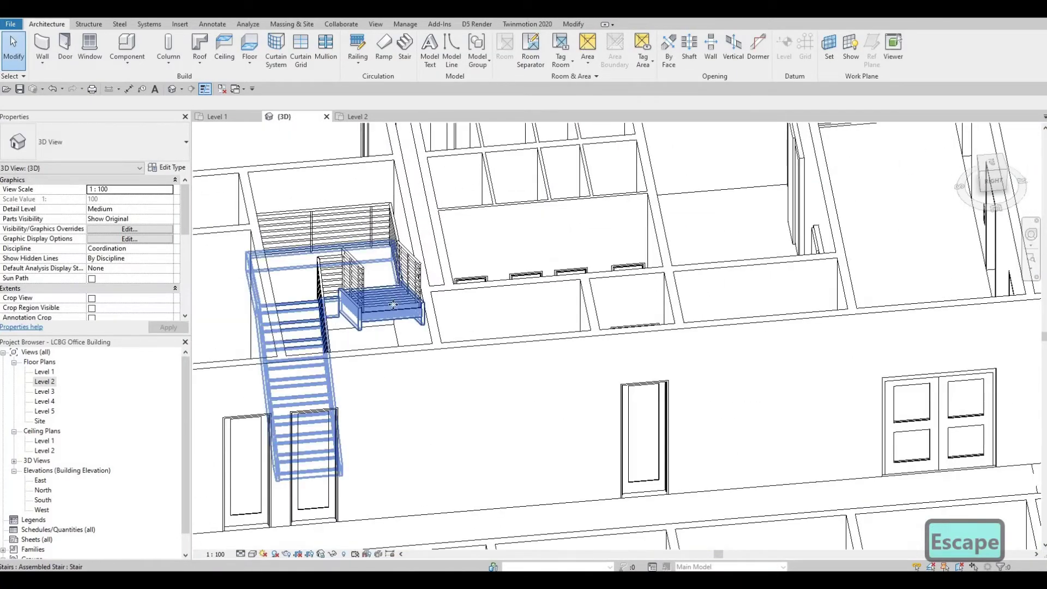
{"action": "left_click", "coordinate": [394, 304]}
{"action": "key", "text": "Delete"}
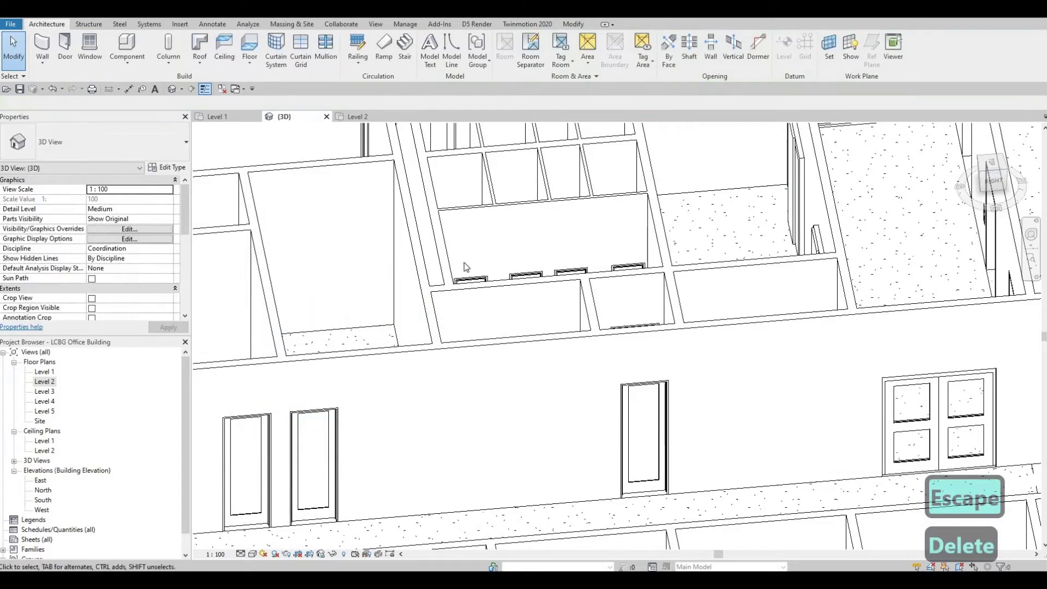
Examine the building exterior in 3D and compare the Level 1, Level 2 and Level 3 floor plans, focusing on the stairwells.
{"action": "scroll", "coordinate": [465, 267], "scroll_direction": "down", "scroll_amount": 4}
{"action": "middle_click_drag", "start_coordinate": [465, 268], "coordinate": [722, 87], "text": "shift"}
{"action": "middle_click_drag", "start_coordinate": [307, 376], "coordinate": [51, 383], "text": "shift"}
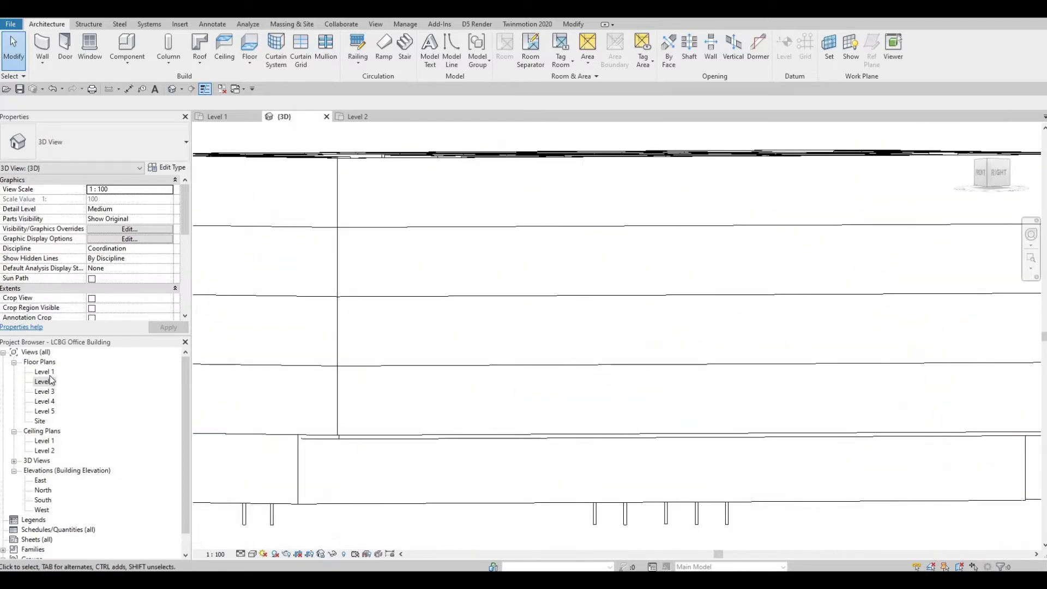
{"action": "double_click", "coordinate": [44, 371]}
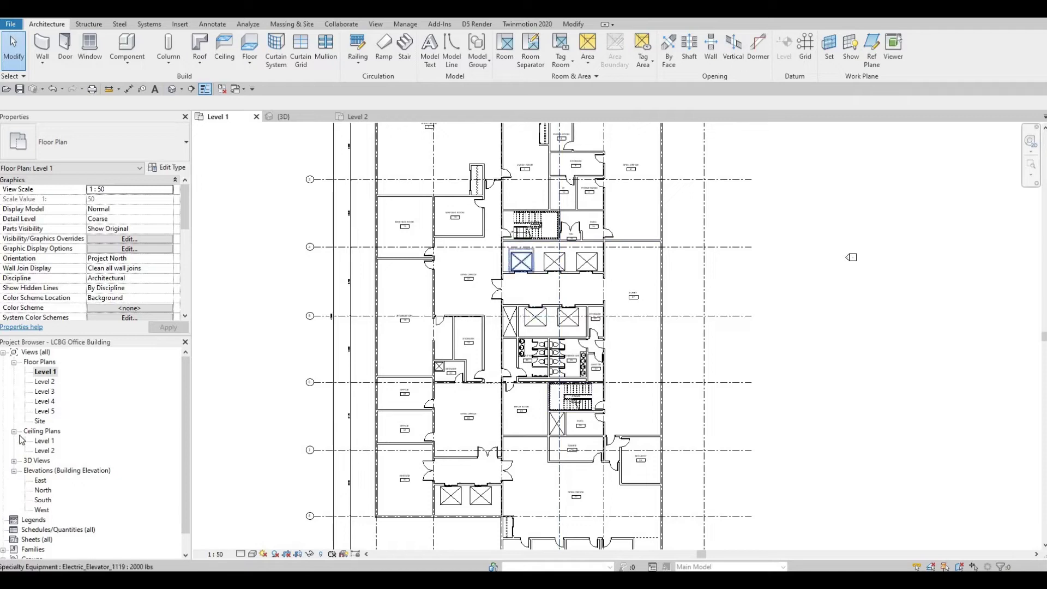
{"action": "double_click", "coordinate": [44, 383]}
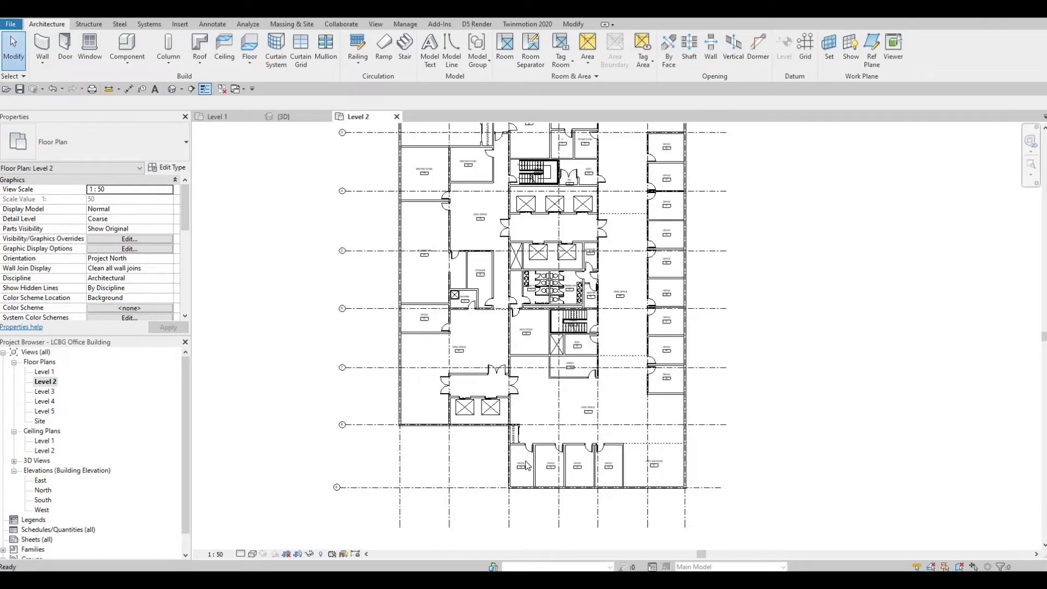
{"action": "middle_click_drag", "start_coordinate": [563, 318], "coordinate": [493, 420]}
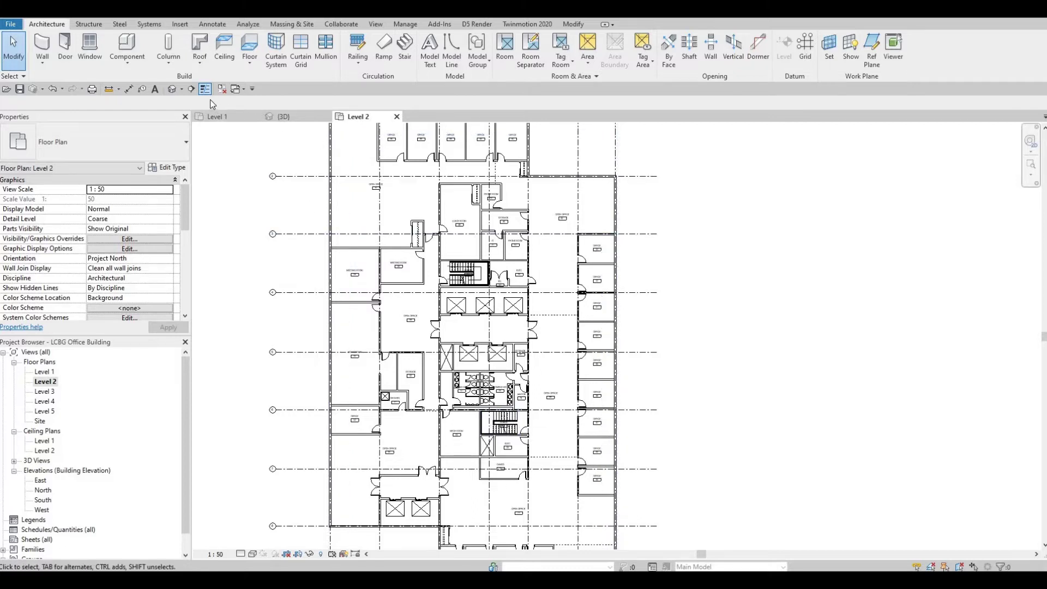
{"action": "double_click", "coordinate": [45, 391]}
{"action": "scroll", "coordinate": [663, 397], "scroll_direction": "up", "scroll_amount": 5}
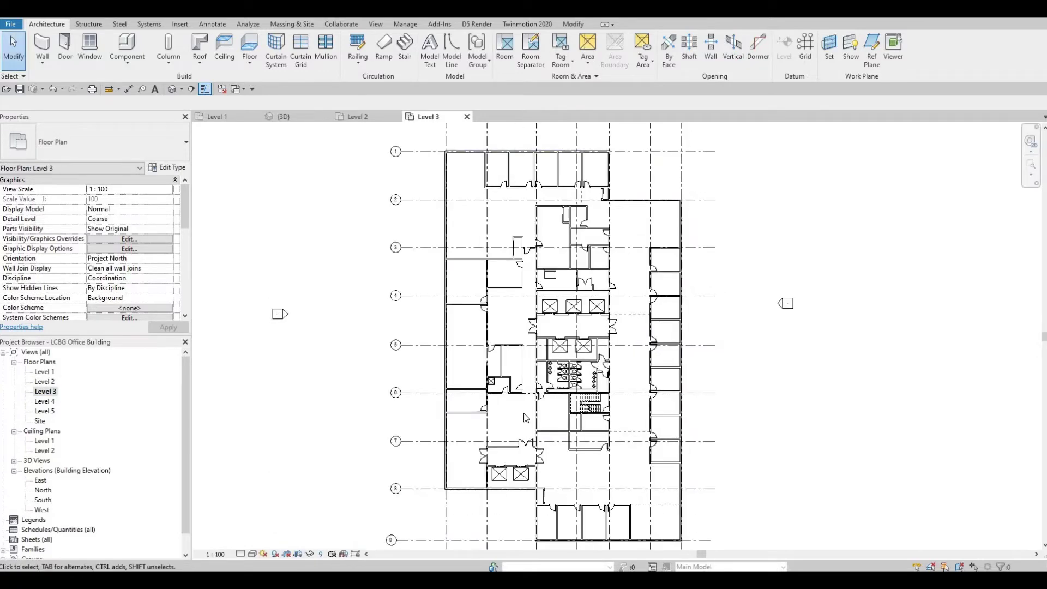
{"action": "scroll", "coordinate": [490, 461], "scroll_direction": "down", "scroll_amount": 4}
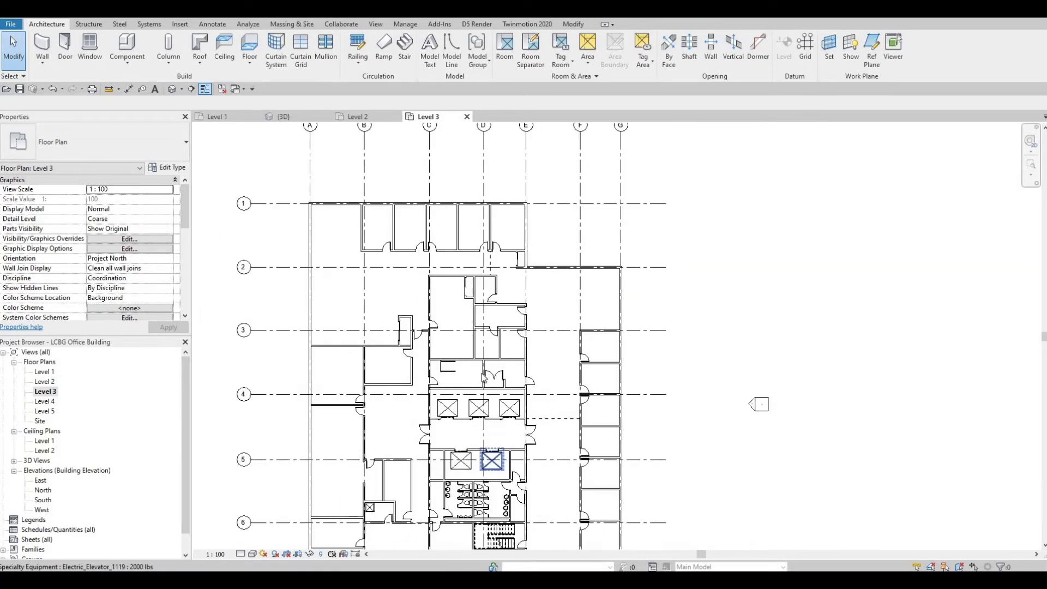
Delete the model group holding the stair and the overlapping assembled stair from the Level 3 stairwell just below grid 6.
{"action": "scroll", "coordinate": [472, 370], "scroll_direction": "up", "scroll_amount": 5}
{"action": "left_click", "coordinate": [472, 369]}
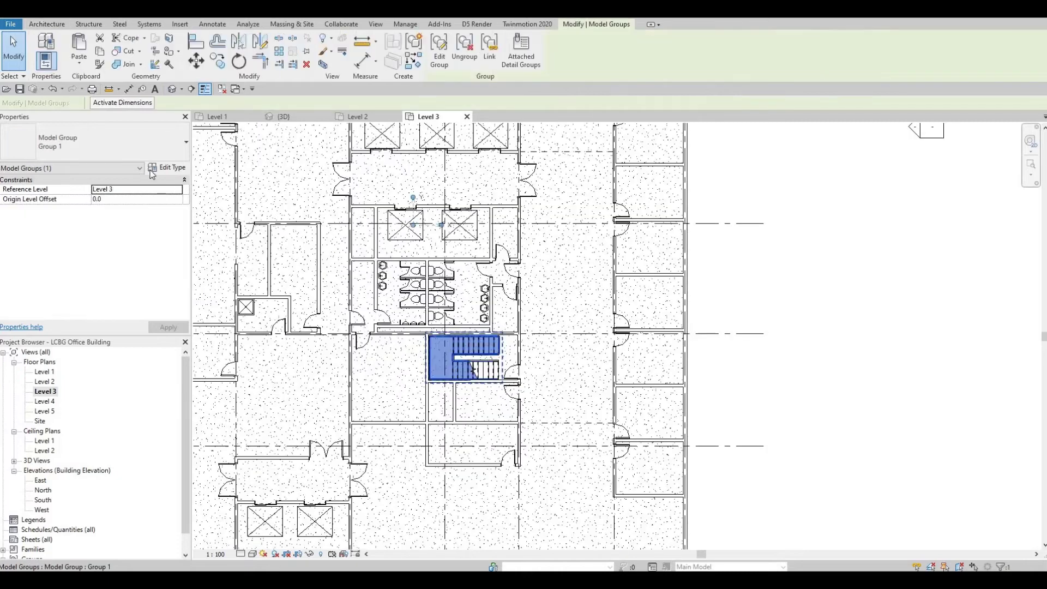
{"action": "key", "text": "Escape"}
{"action": "key", "text": "Escape"}
{"action": "key", "text": "Escape"}
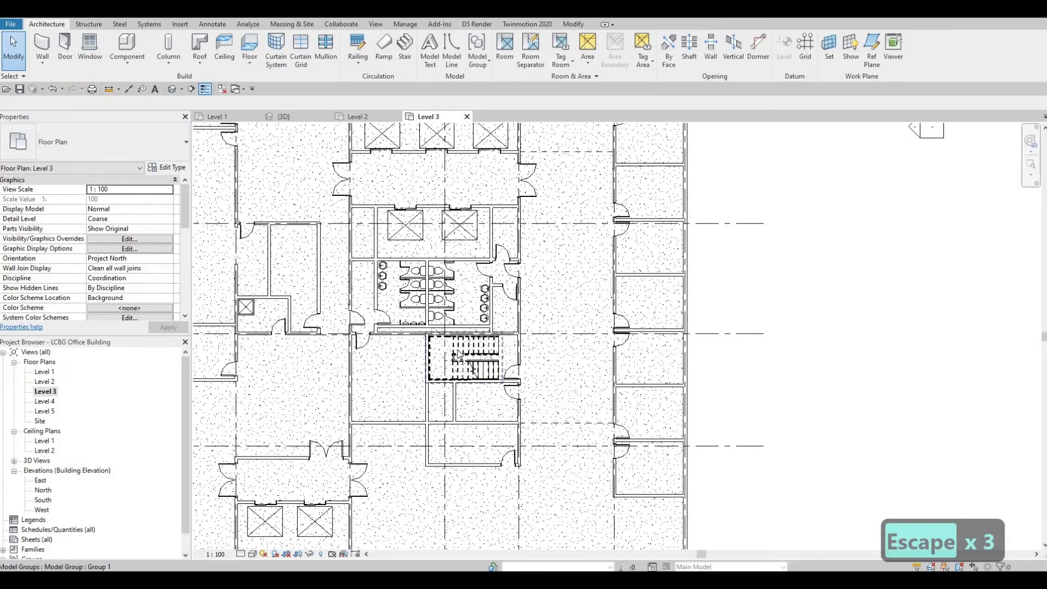
{"action": "left_click", "coordinate": [457, 350]}
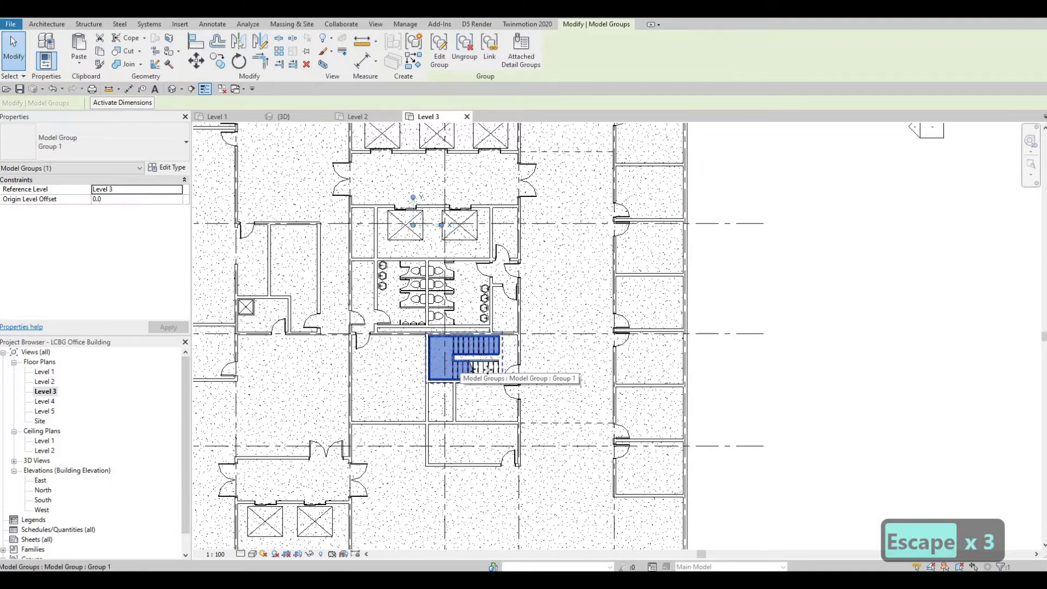
{"action": "key", "text": "Delete"}
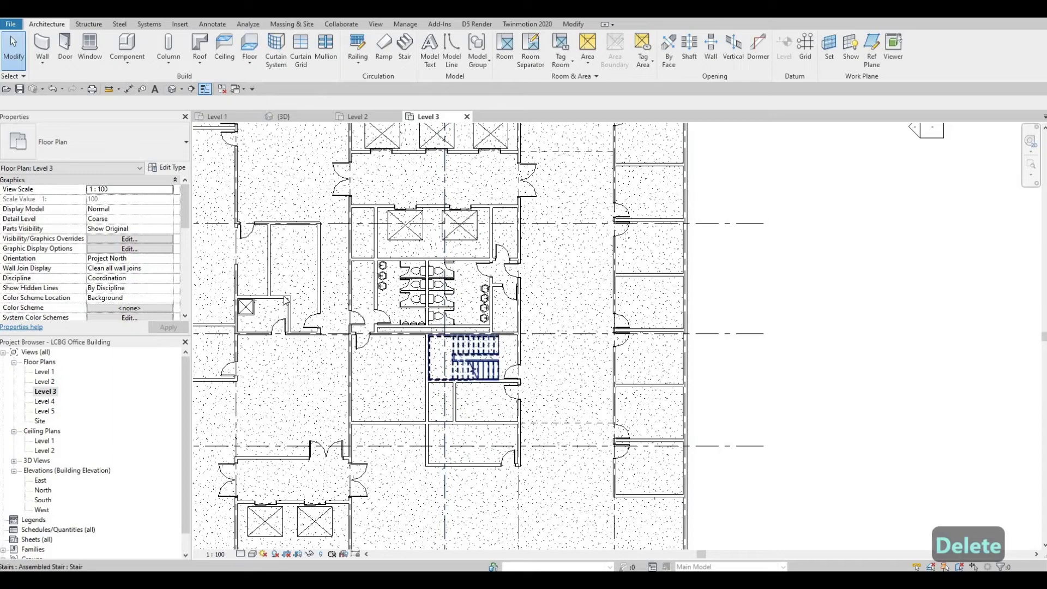
{"action": "left_click", "coordinate": [465, 353]}
{"action": "key", "text": "Delete"}
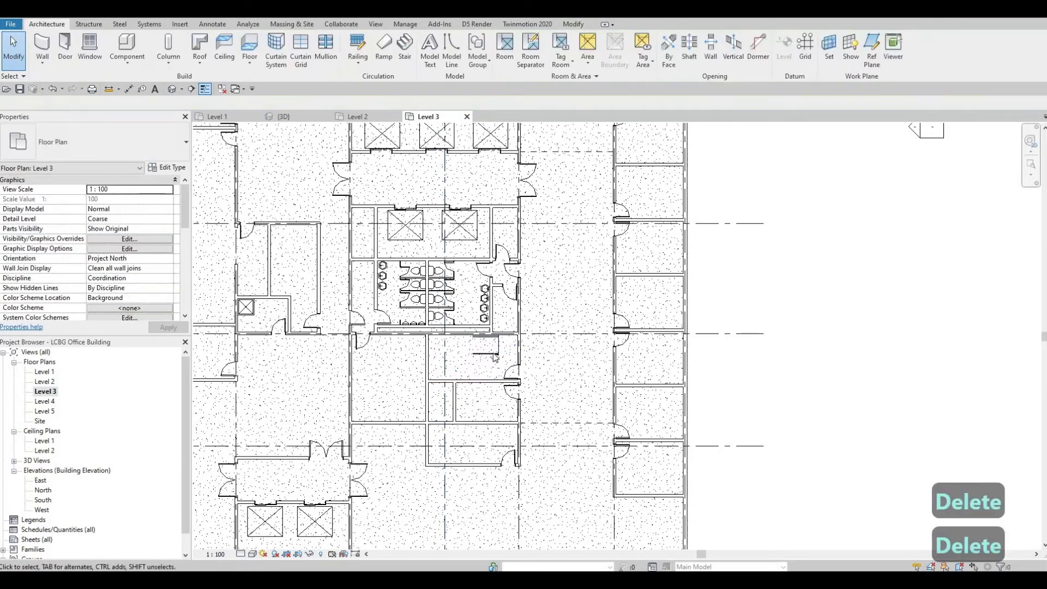
Delete the 900mm Pipe railing along the upper wall of the same Level 3 stairwell.
{"action": "left_click", "coordinate": [499, 353]}
{"action": "scroll", "coordinate": [497, 341], "scroll_direction": "up", "scroll_amount": 4}
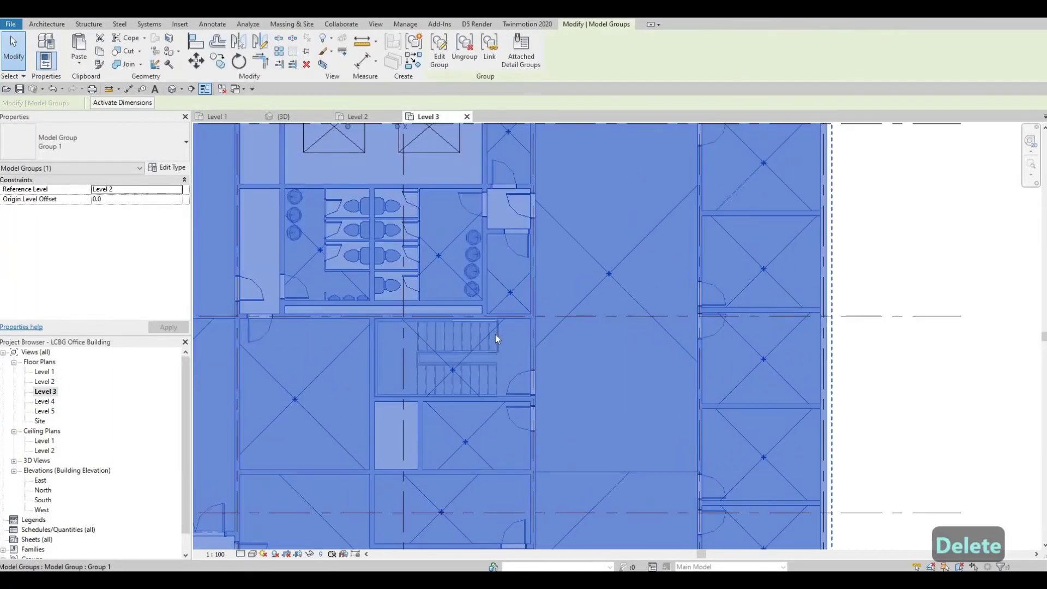
{"action": "key", "text": "Escape"}
{"action": "key", "text": "Escape"}
{"action": "scroll", "coordinate": [501, 309], "scroll_direction": "up", "scroll_amount": 5}
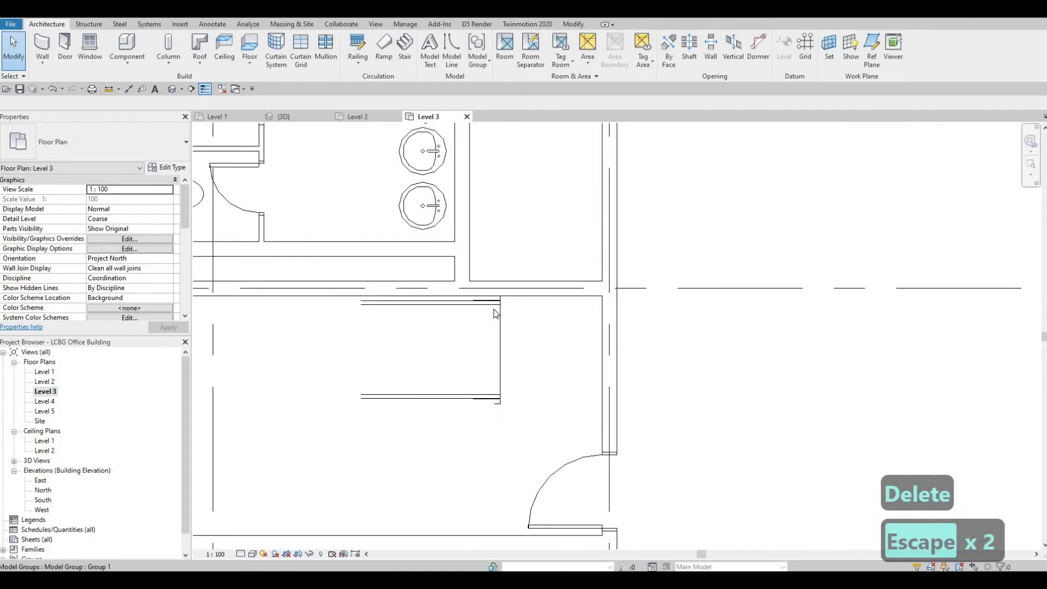
{"action": "key", "text": "Tab"}
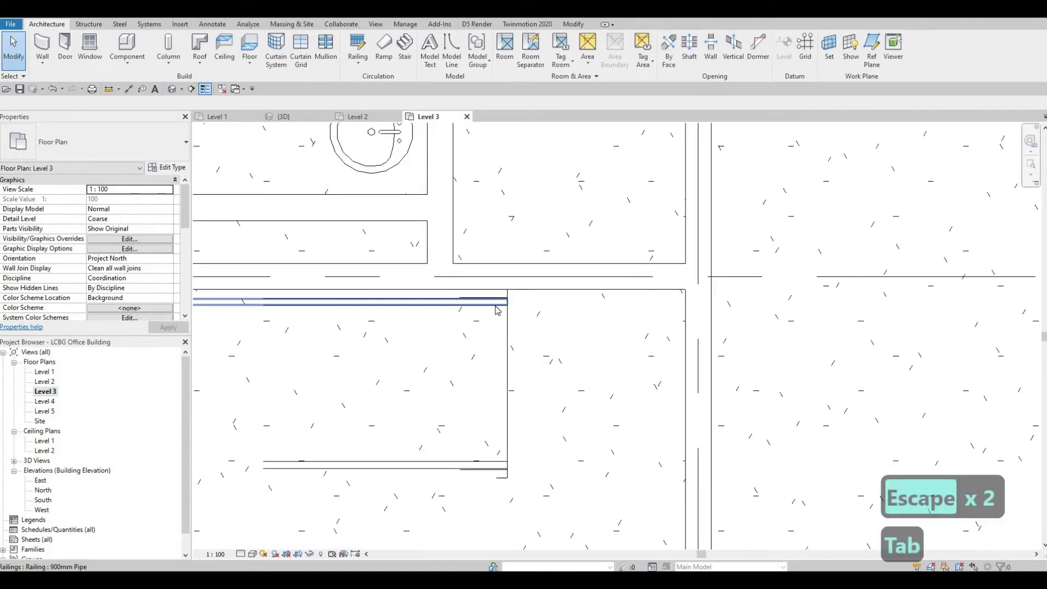
{"action": "left_click", "coordinate": [497, 311]}
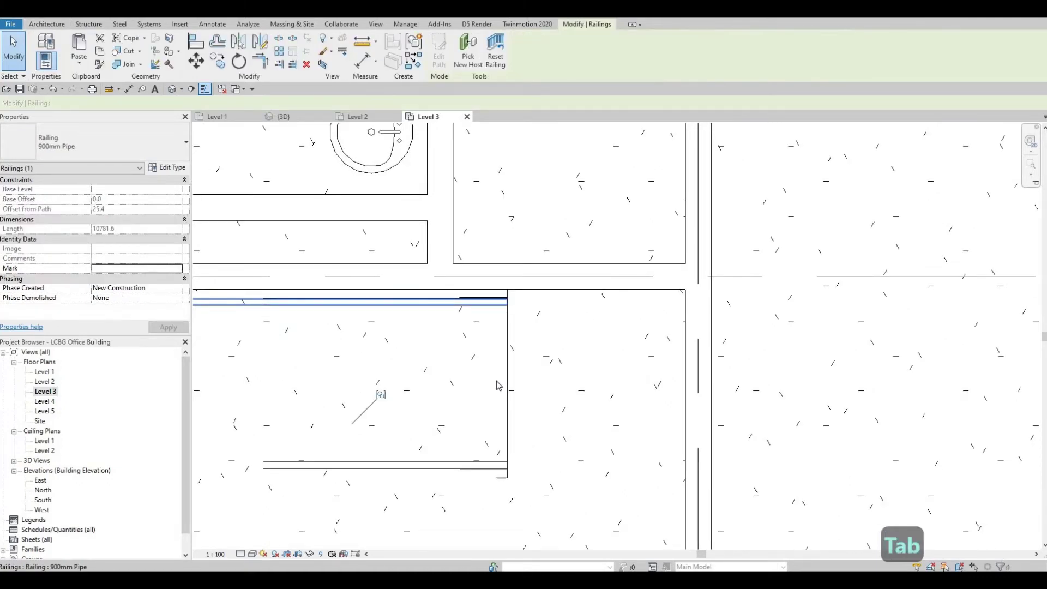
{"action": "key", "text": "Delete"}
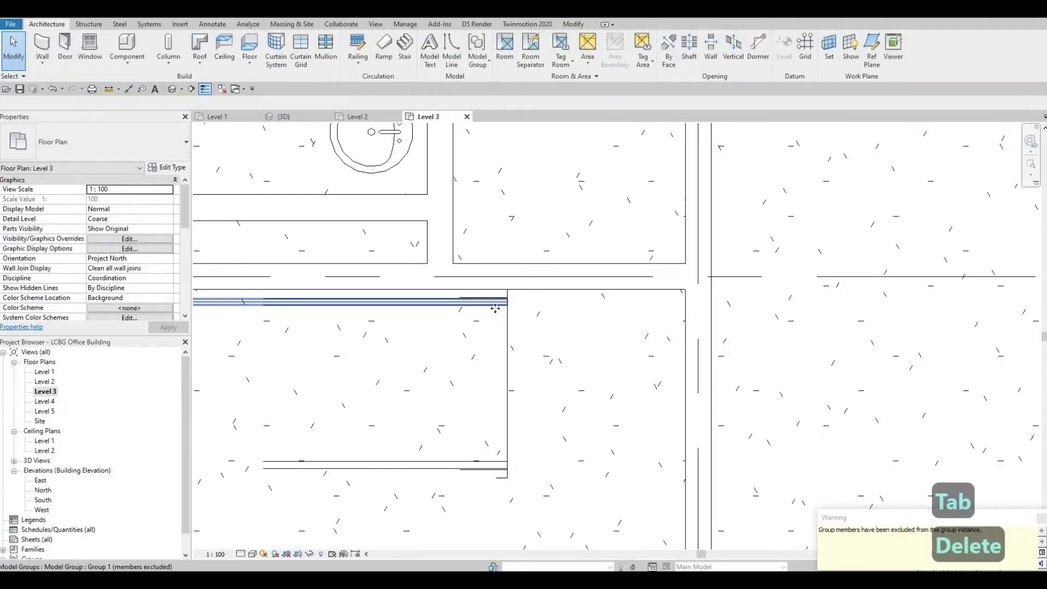
{"action": "left_click", "coordinate": [495, 308]}
{"action": "key", "text": "Escape"}
{"action": "key", "text": "Escape"}
{"action": "key", "text": "Escape"}
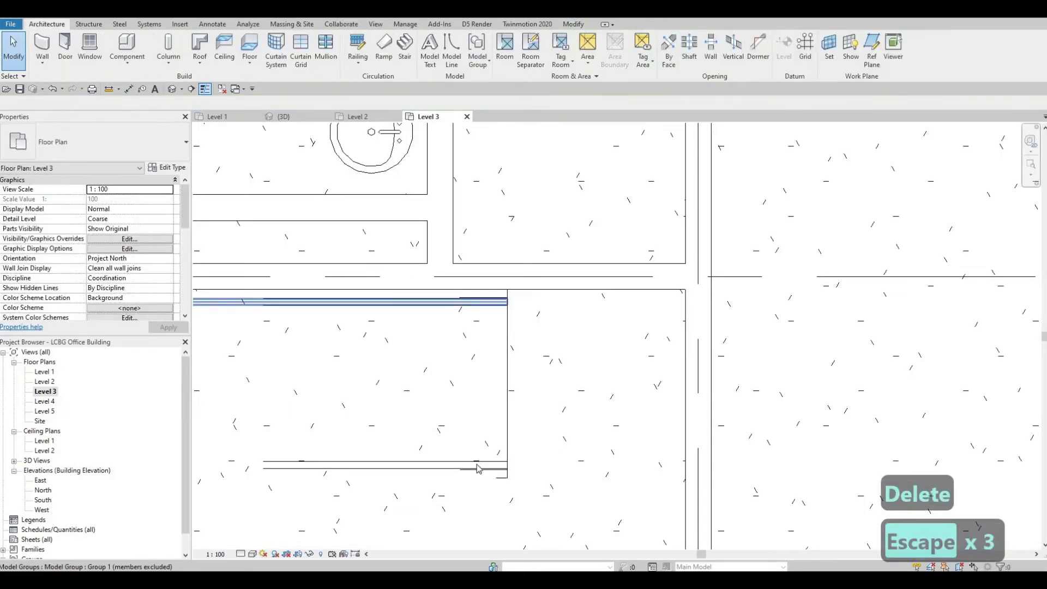
Delete the inner 900mm Pipe railing from the Level 3 stairwell.
{"action": "key", "text": "Tab"}
{"action": "left_click", "coordinate": [478, 468]}
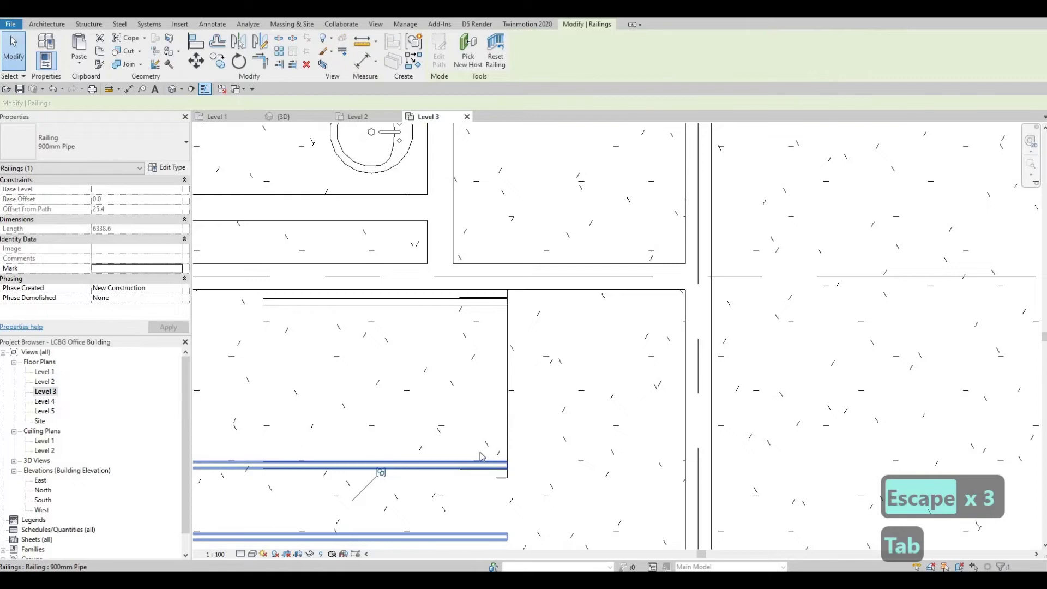
{"action": "key", "text": "Delete"}
{"action": "scroll", "coordinate": [535, 294], "scroll_direction": "down", "scroll_amount": 3}
{"action": "key", "text": "Escape"}
{"action": "key", "text": "Escape"}
{"action": "key", "text": "Escape"}
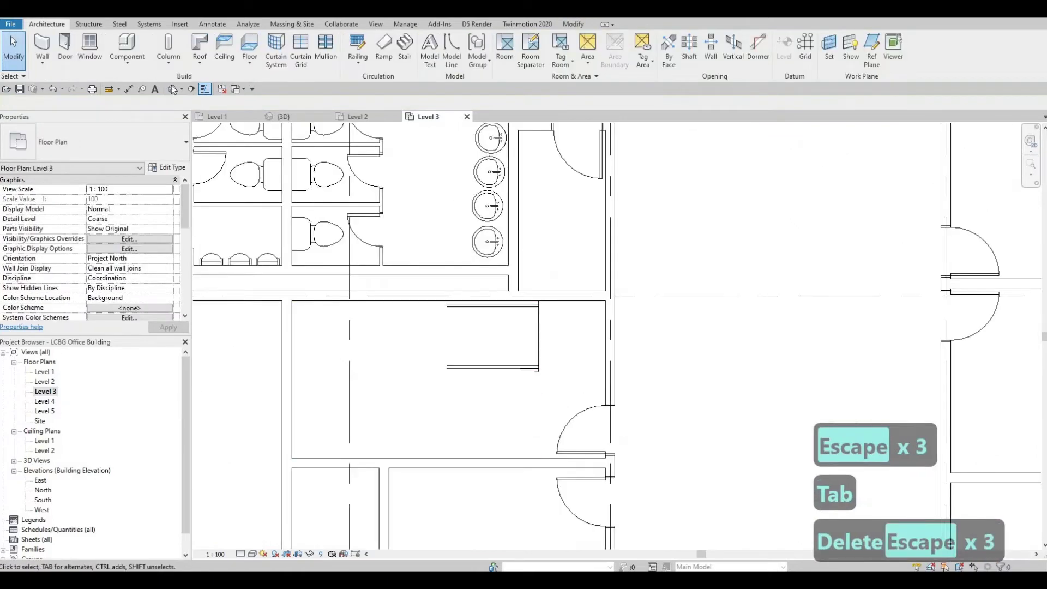
Open the Level 1 floor plan and start editing the stair's model group in the stairwell beside the mech room.
{"action": "double_click", "coordinate": [45, 363]}
{"action": "double_click", "coordinate": [45, 364]}
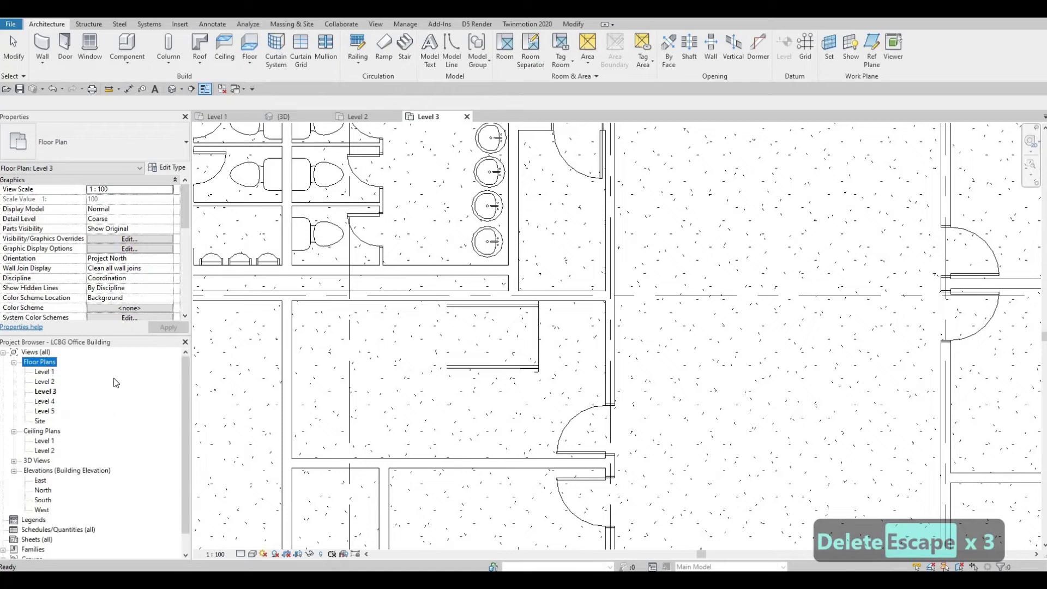
{"action": "double_click", "coordinate": [45, 372]}
{"action": "scroll", "coordinate": [491, 327], "scroll_direction": "up", "scroll_amount": 3}
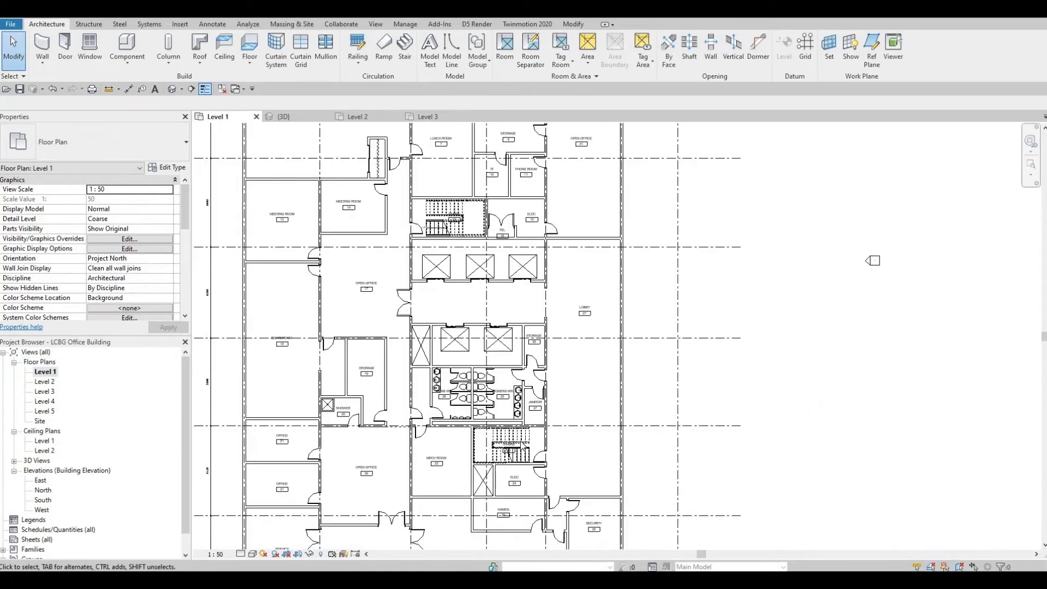
{"action": "left_click", "coordinate": [507, 431]}
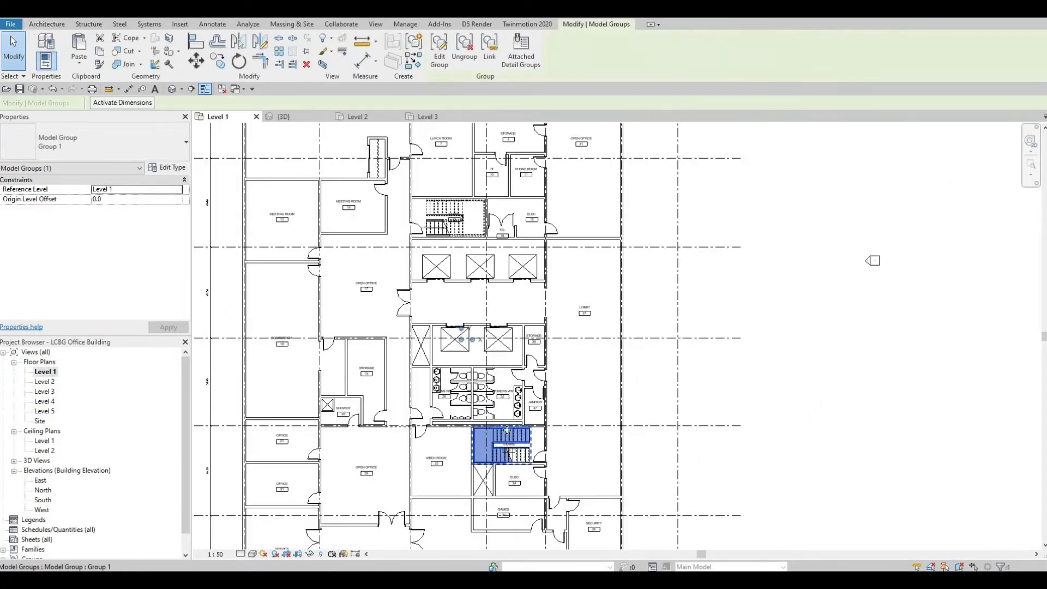
{"action": "left_click", "coordinate": [444, 229]}
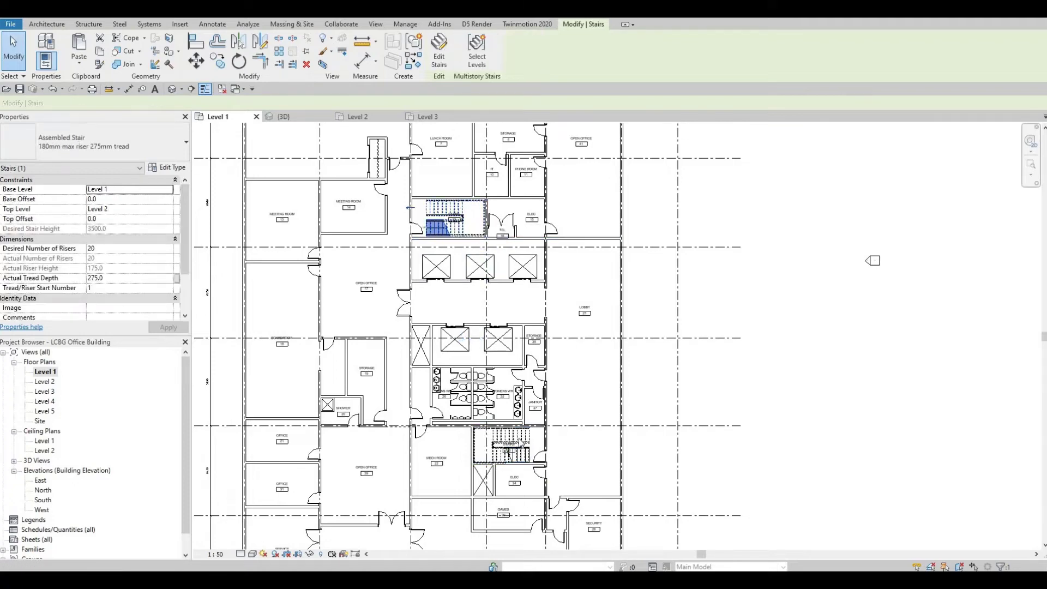
{"action": "key", "text": "Escape"}
{"action": "left_click", "coordinate": [501, 445]}
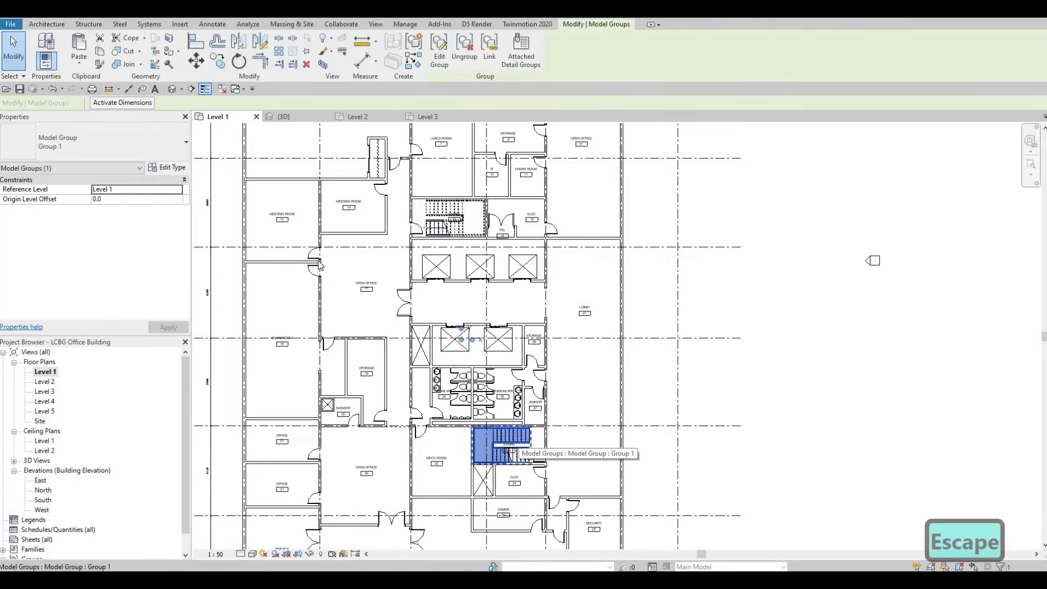
{"action": "left_click", "coordinate": [439, 46]}
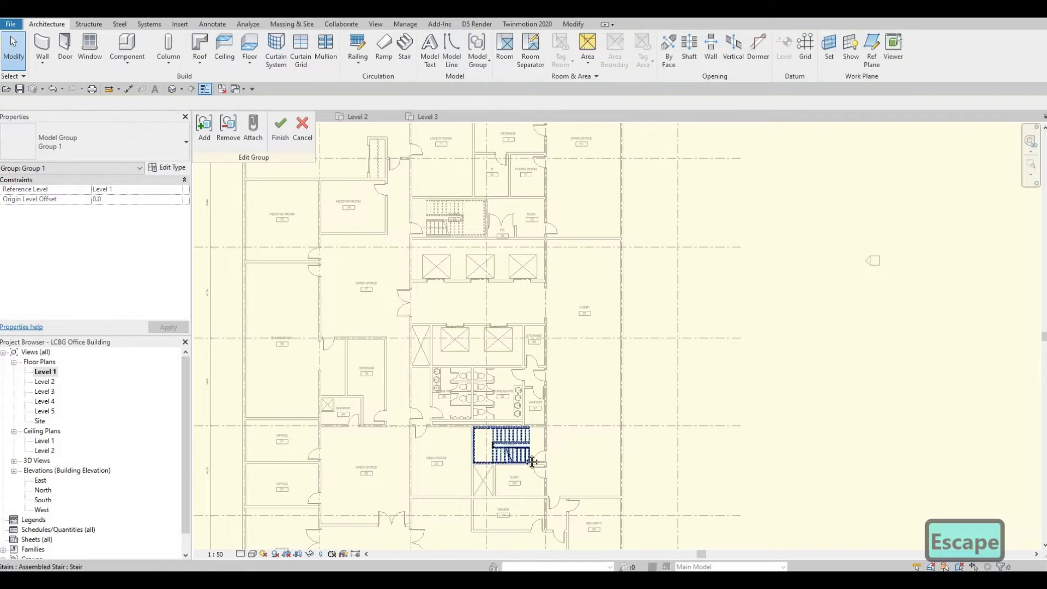
Remove the stair and its railings from the Level 1 model group and finish editing the group.
{"action": "scroll", "coordinate": [529, 462], "scroll_direction": "up", "scroll_amount": 2}
{"action": "middle_click_drag", "start_coordinate": [529, 461], "coordinate": [540, 328]}
{"action": "scroll", "coordinate": [541, 328], "scroll_direction": "down", "scroll_amount": 3}
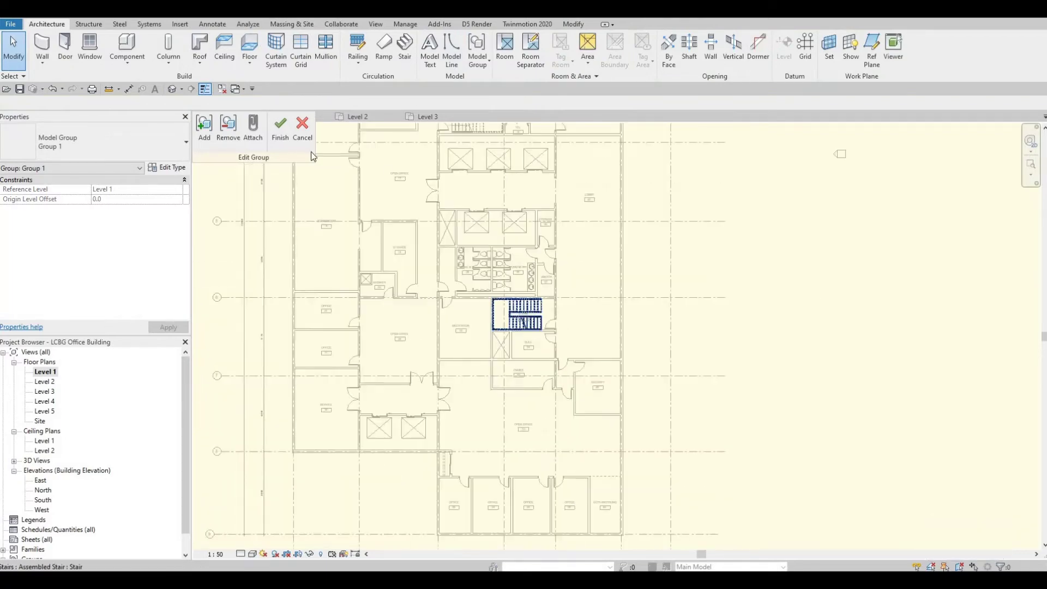
{"action": "left_click", "coordinate": [253, 134]}
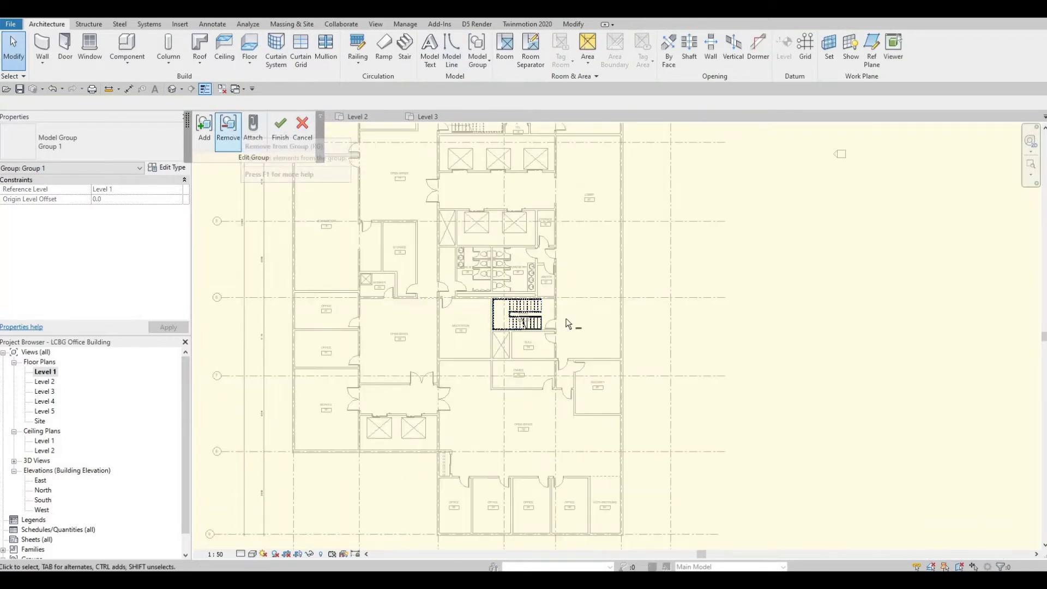
{"action": "left_click", "coordinate": [228, 131]}
{"action": "scroll", "coordinate": [522, 314], "scroll_direction": "up", "scroll_amount": 1}
{"action": "left_click", "coordinate": [502, 317]}
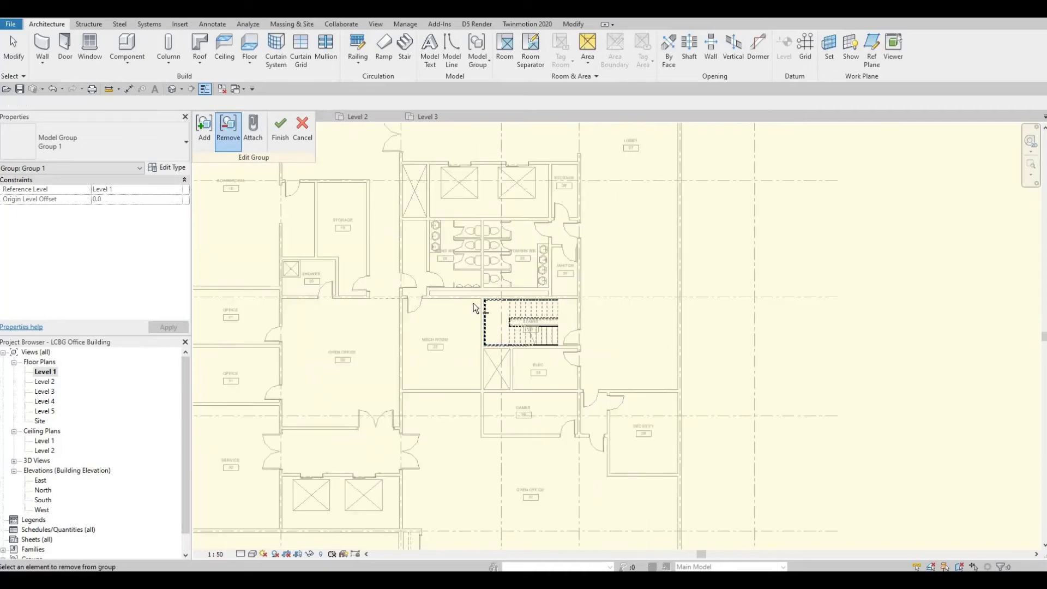
{"action": "scroll", "coordinate": [480, 303], "scroll_direction": "up", "scroll_amount": 2}
{"action": "scroll", "coordinate": [538, 348], "scroll_direction": "up", "scroll_amount": 1}
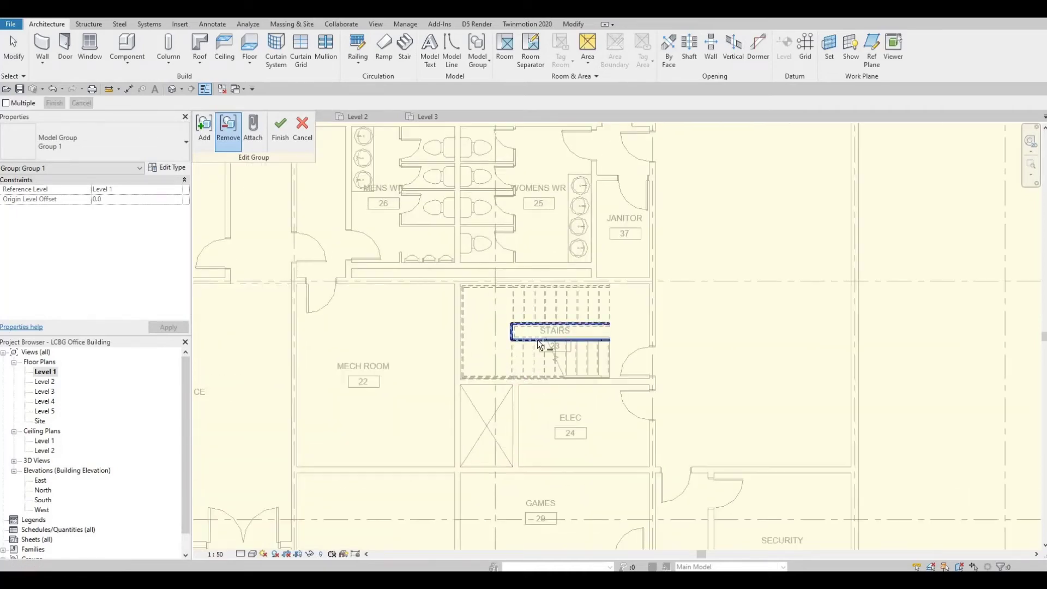
{"action": "left_click", "coordinate": [286, 137]}
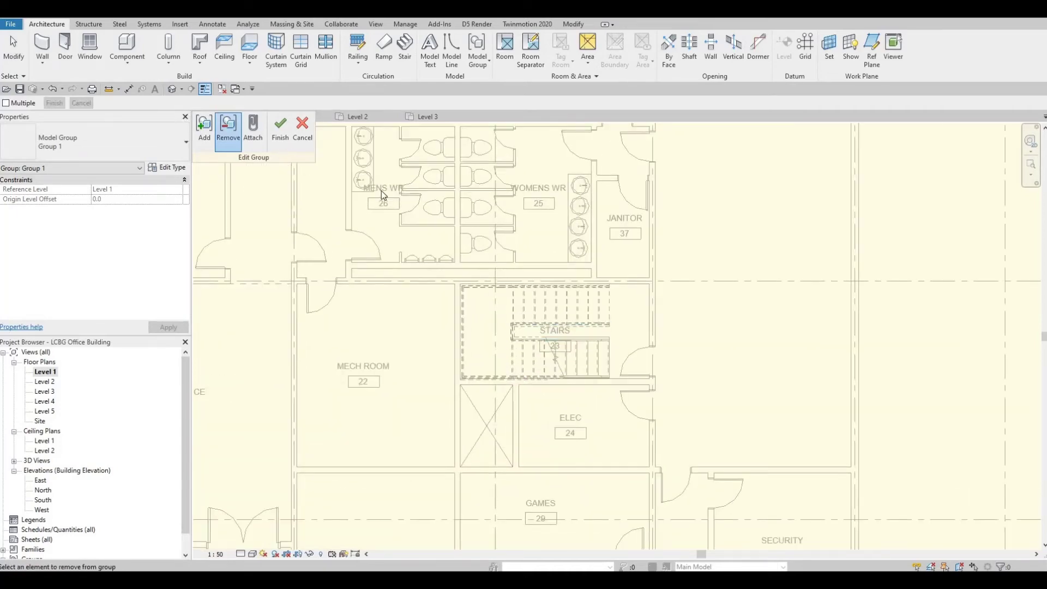
{"action": "key", "text": "Escape"}
{"action": "key", "text": "Escape"}
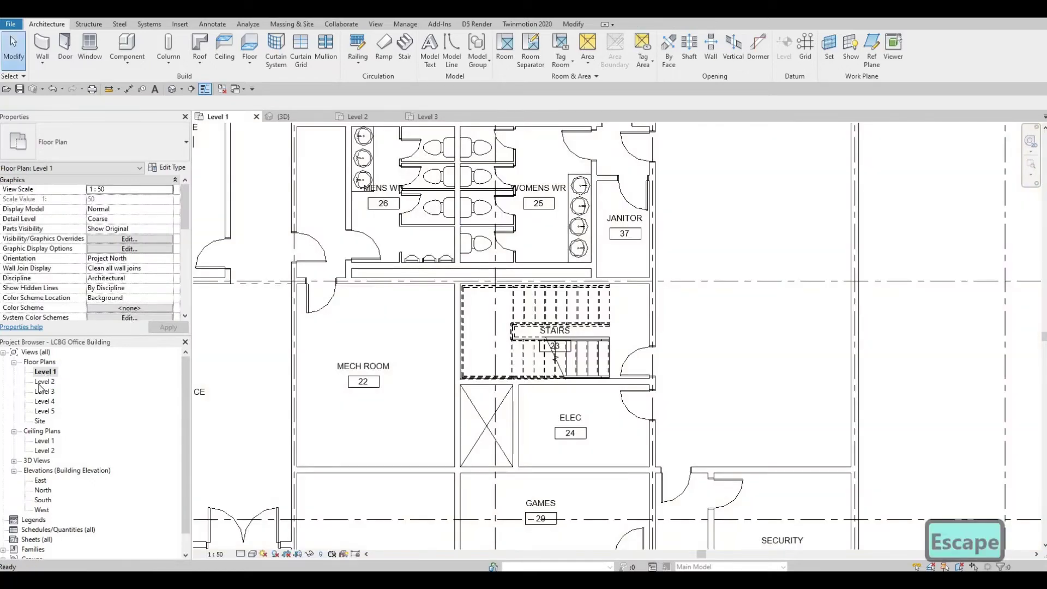
Open the Level 2 floor plan and delete the overlapping assembled stair in the stairwell beside the mech room.
{"action": "double_click", "coordinate": [44, 381]}
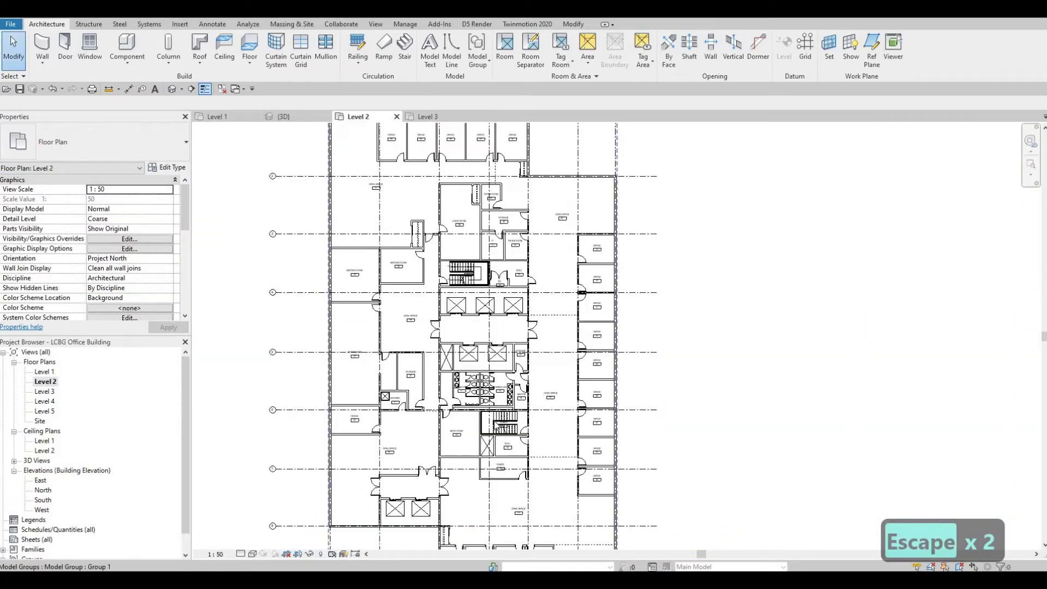
{"action": "left_click", "coordinate": [492, 422]}
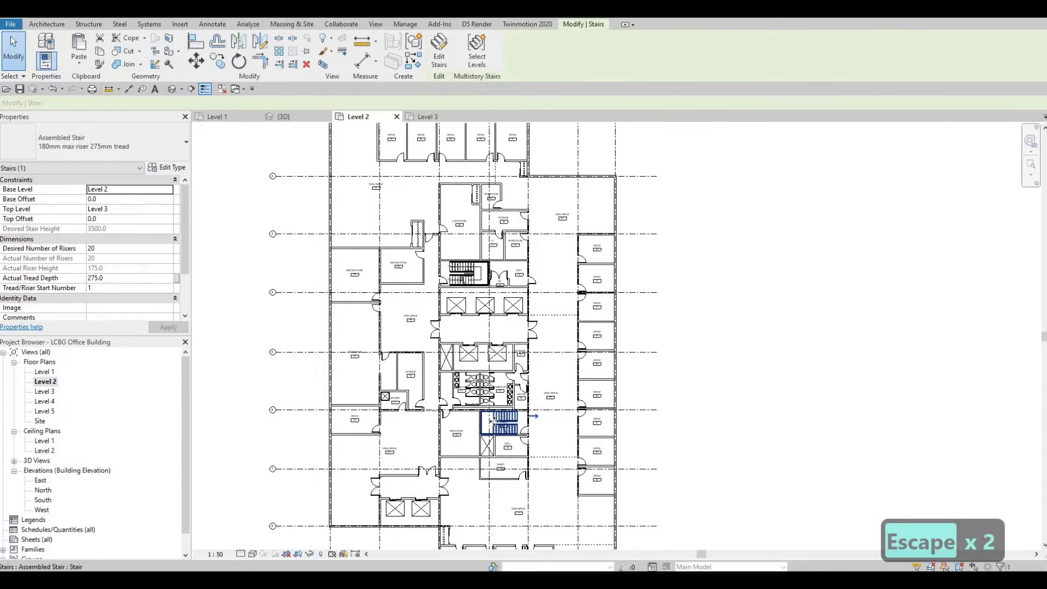
{"action": "scroll", "coordinate": [491, 422], "scroll_direction": "up", "scroll_amount": 2}
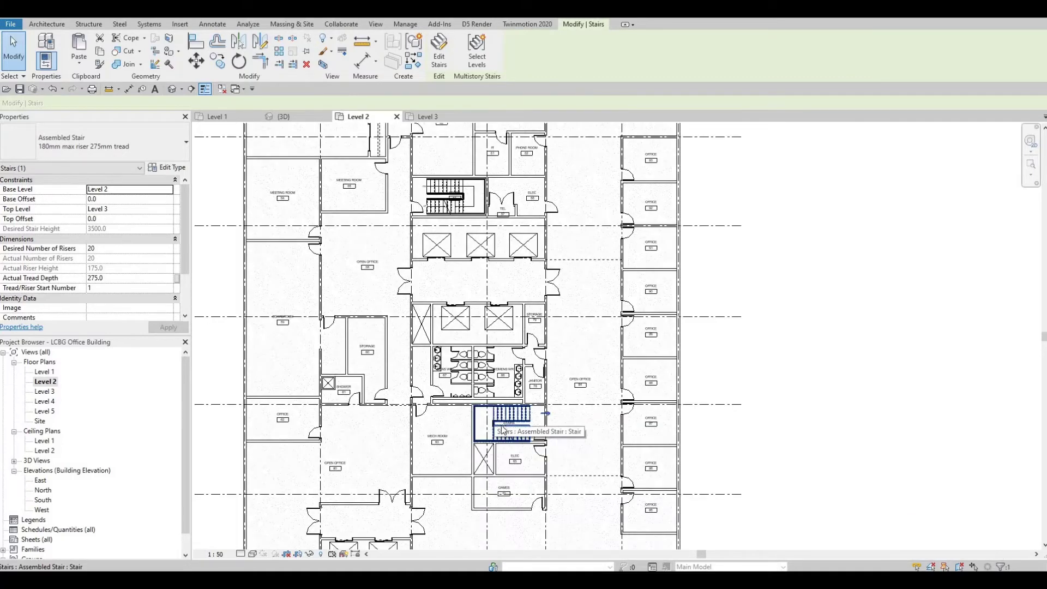
{"action": "key", "text": "Delete"}
{"action": "scroll", "coordinate": [513, 418], "scroll_direction": "up", "scroll_amount": 2}
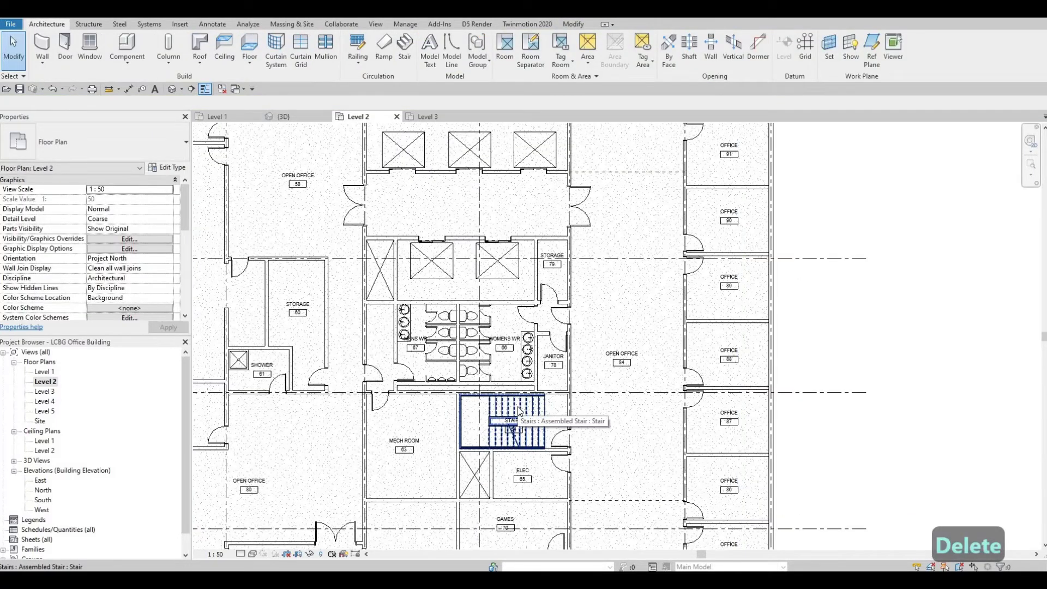
Delete the remaining duplicate assembled stair from the Level 2 stairwell beside the mech room.
{"action": "left_click", "coordinate": [518, 414]}
{"action": "key", "text": "Delete"}
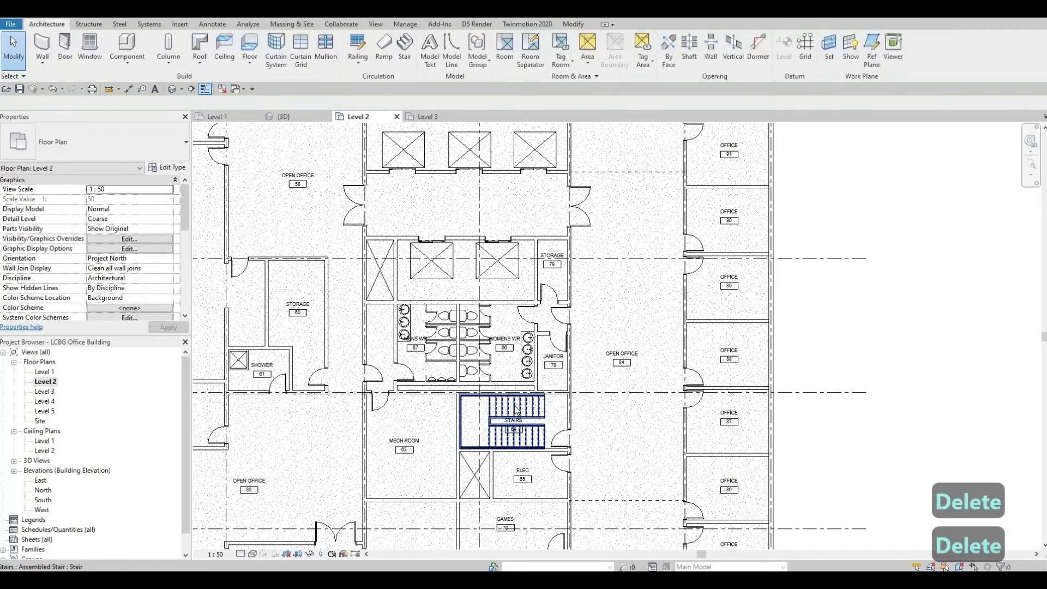
{"action": "left_click", "coordinate": [517, 410]}
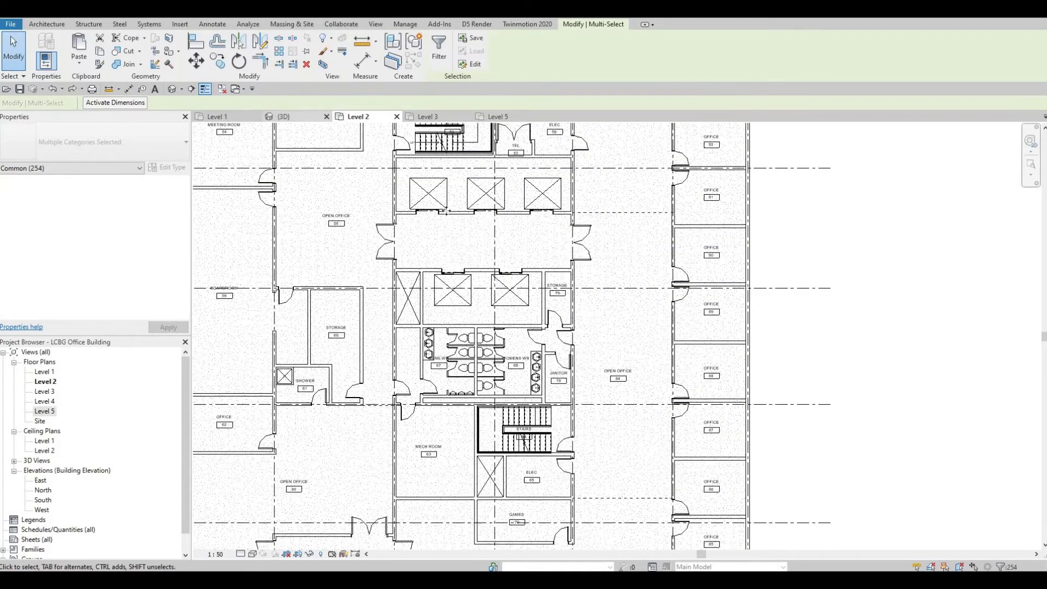
Switch to the 3D view, clear the element selection, and examine the layout stacked across the building's levels.
{"action": "key", "text": "ctrl+Tab"}
{"action": "middle_click_drag", "start_coordinate": [447, 212], "coordinate": [386, 360], "text": "shift"}
{"action": "scroll", "coordinate": [363, 382], "scroll_direction": "up", "scroll_amount": 5}
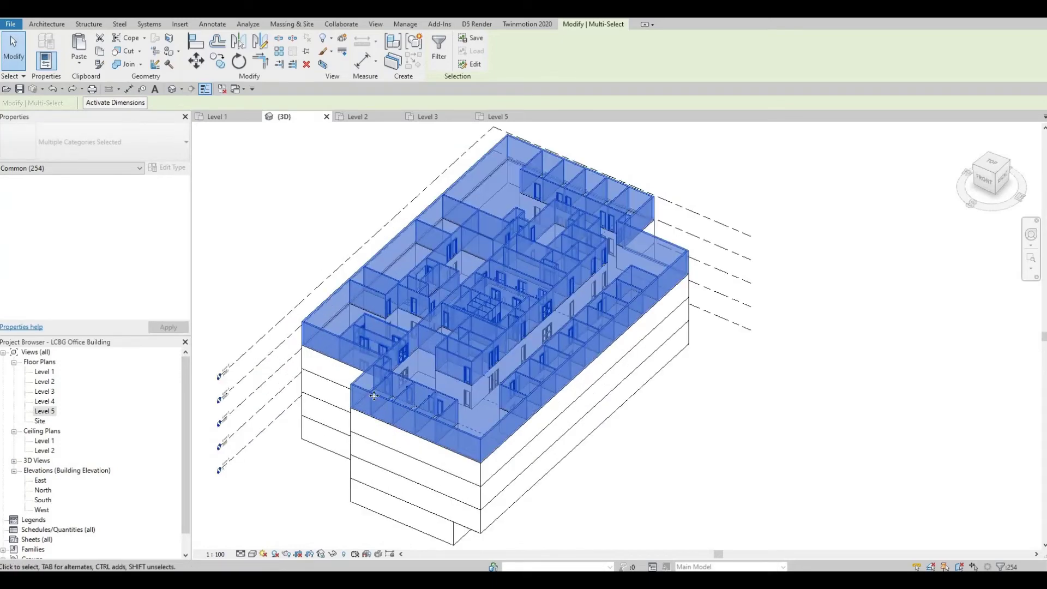
{"action": "scroll", "coordinate": [360, 429], "scroll_direction": "up", "scroll_amount": 3}
{"action": "key", "text": "Escape"}
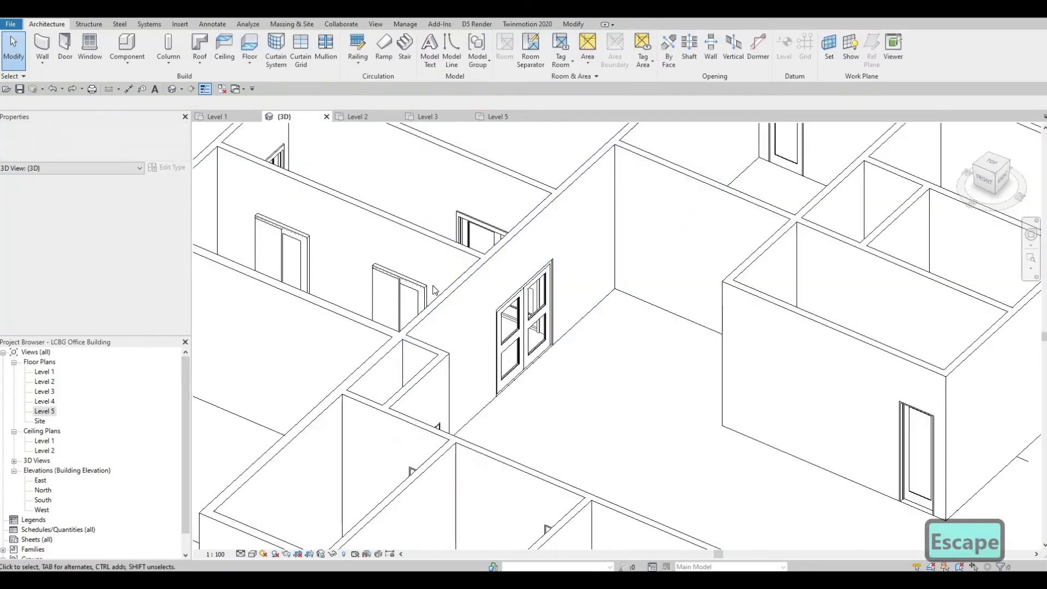
{"action": "scroll", "coordinate": [280, 342], "scroll_direction": "down", "scroll_amount": 2}
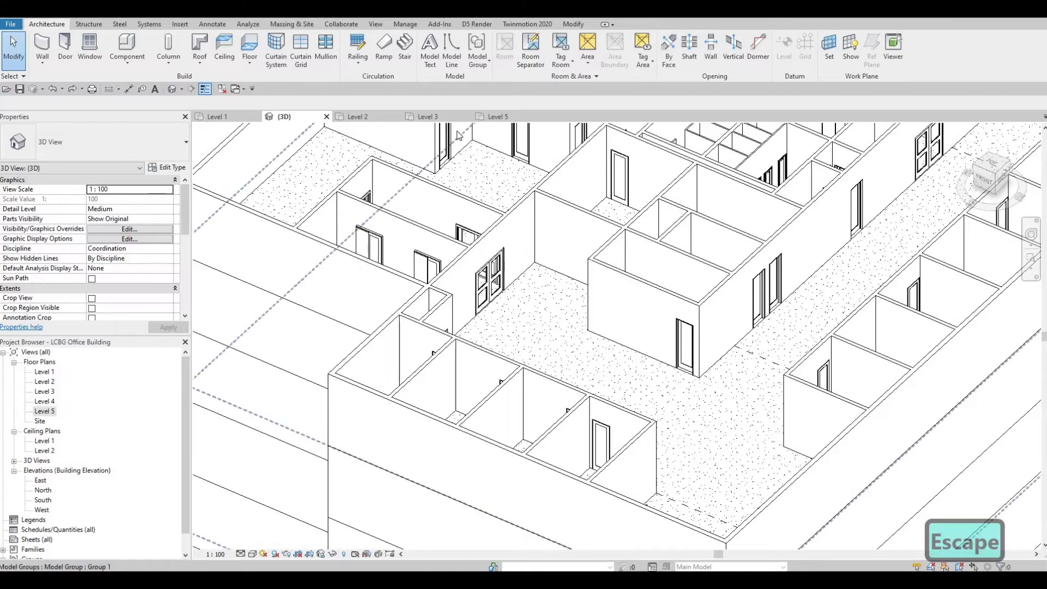
{"action": "left_click", "coordinate": [305, 311]}
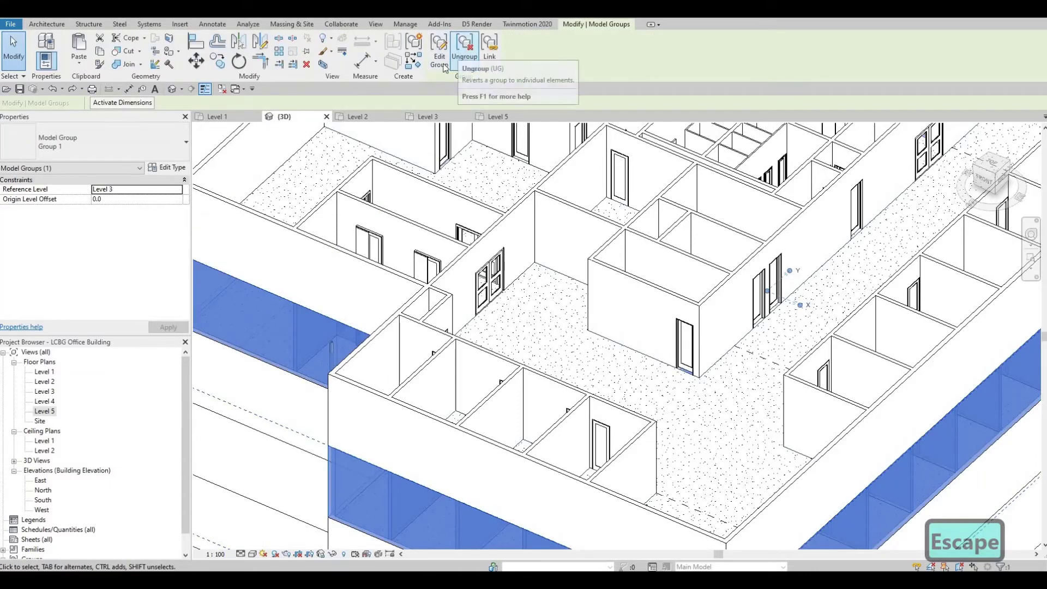
{"action": "key", "text": "Escape"}
{"action": "key", "text": "Escape"}
{"action": "scroll", "coordinate": [383, 298], "scroll_direction": "down", "scroll_amount": 5}
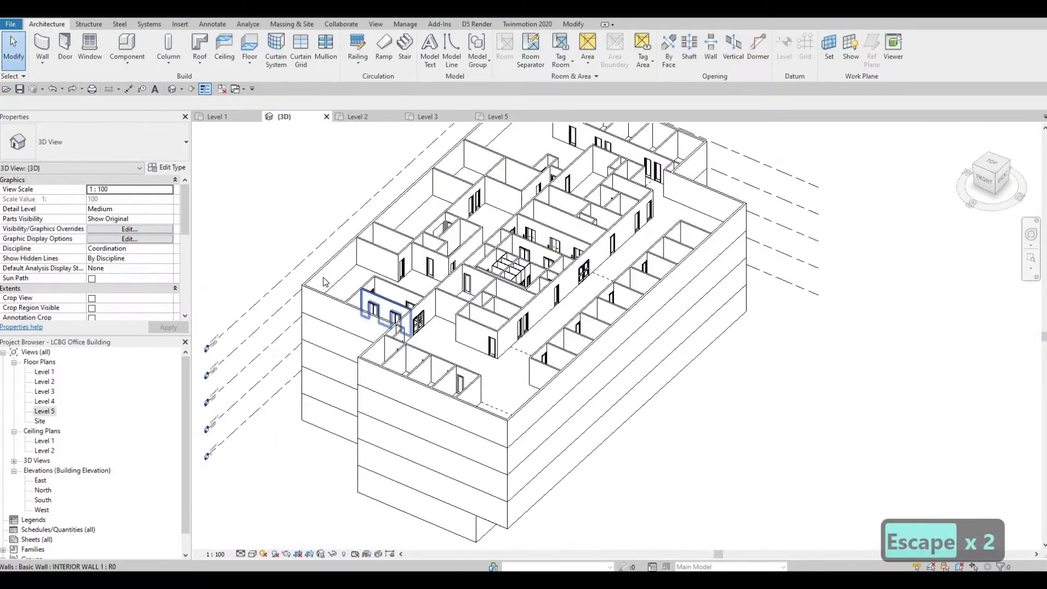
{"action": "middle_click_drag", "start_coordinate": [391, 254], "coordinate": [333, 316]}
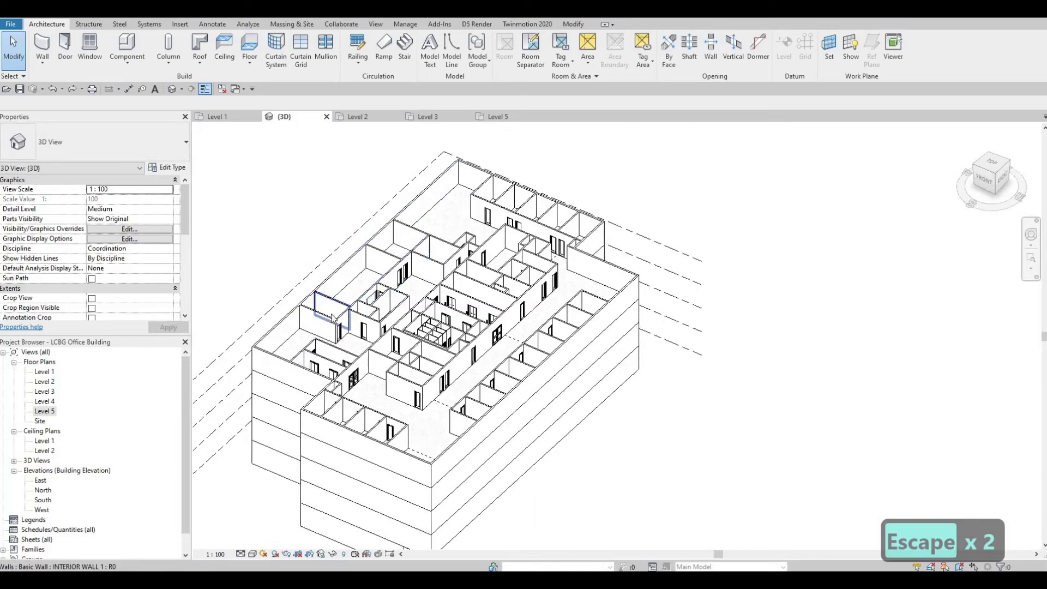
{"action": "middle_click_drag", "start_coordinate": [391, 367], "coordinate": [424, 324]}
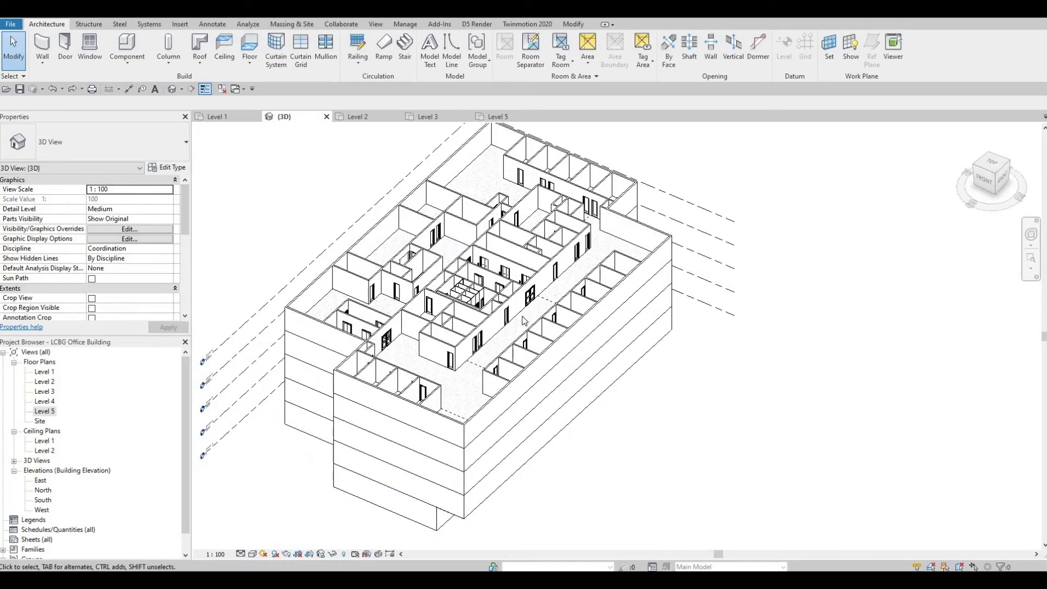
{"action": "left_click", "coordinate": [468, 477]}
{"action": "left_click", "coordinate": [465, 508]}
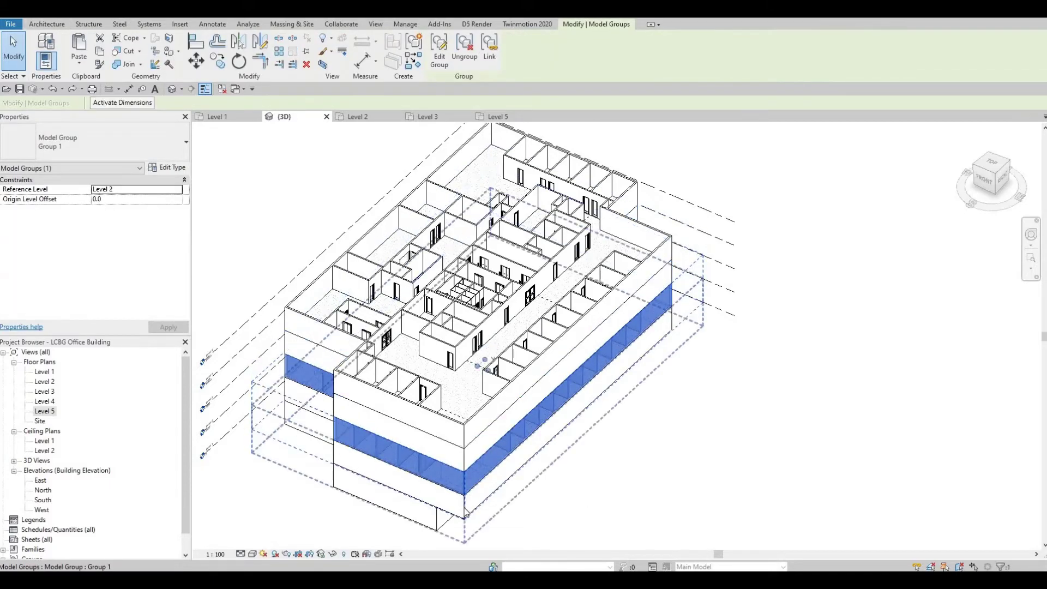
{"action": "key", "text": "Escape"}
{"action": "middle_click_drag", "start_coordinate": [507, 446], "coordinate": [468, 467]}
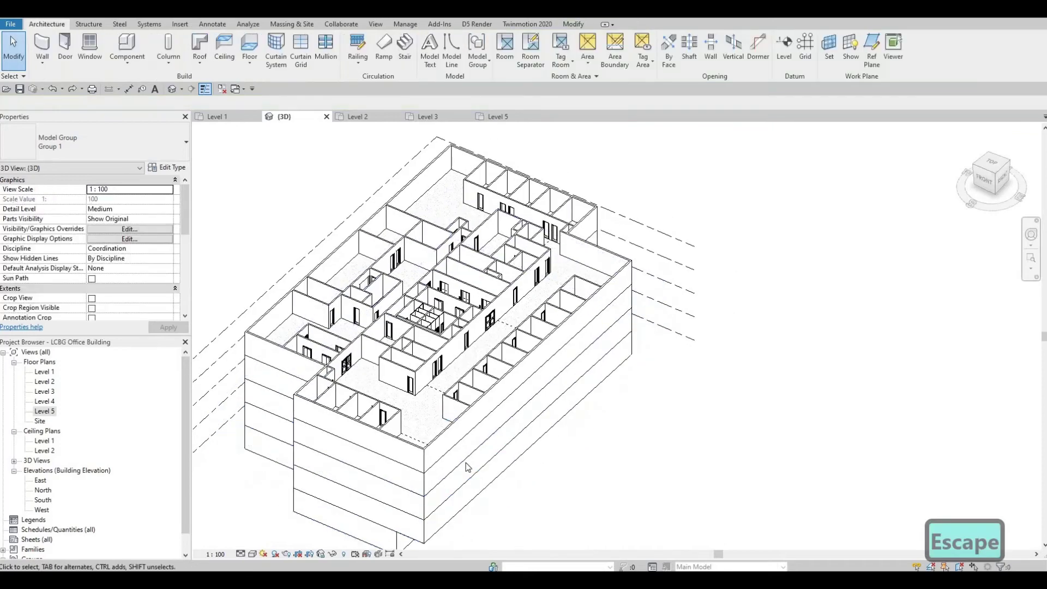
{"action": "key", "text": "F1"}
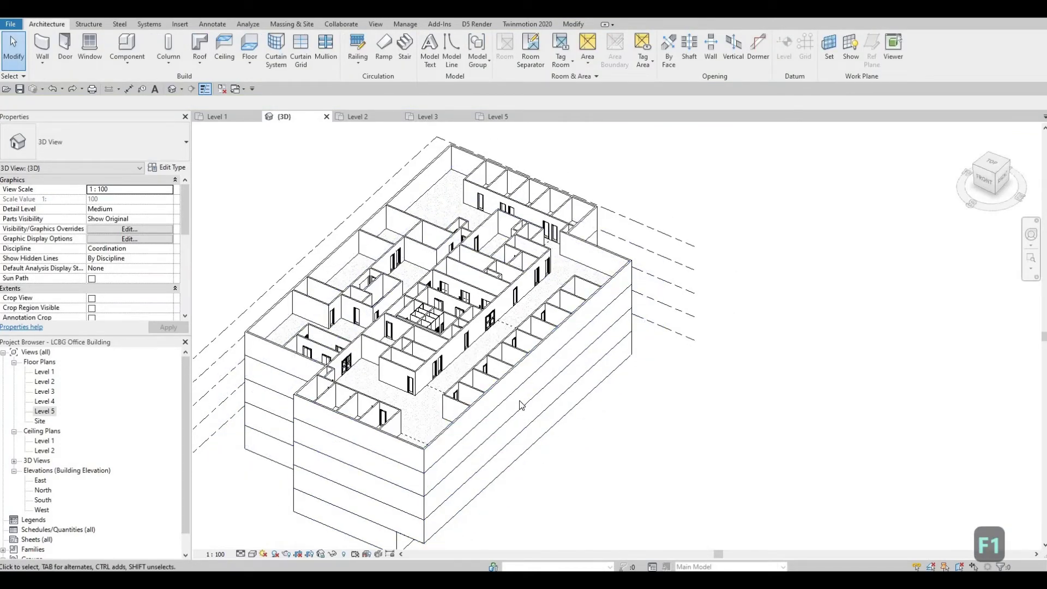
Select the three remaining Group 1 model groups below the top storey and ungroup them into individual elements.
{"action": "middle_click_drag", "start_coordinate": [530, 404], "coordinate": [629, 325]}
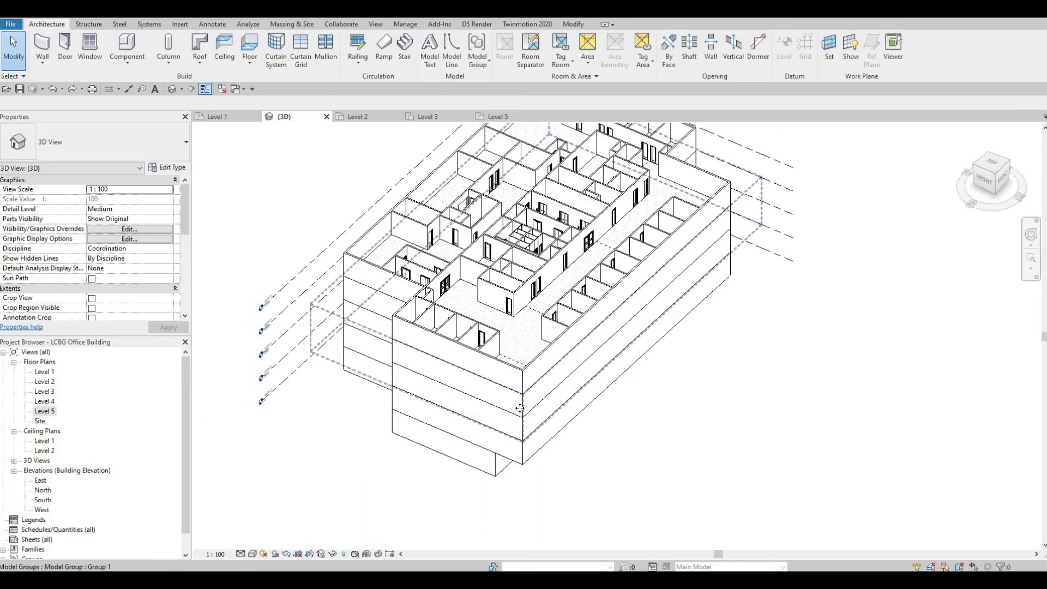
{"action": "left_click", "coordinate": [521, 434]}
{"action": "left_click", "coordinate": [520, 439], "text": "ctrl"}
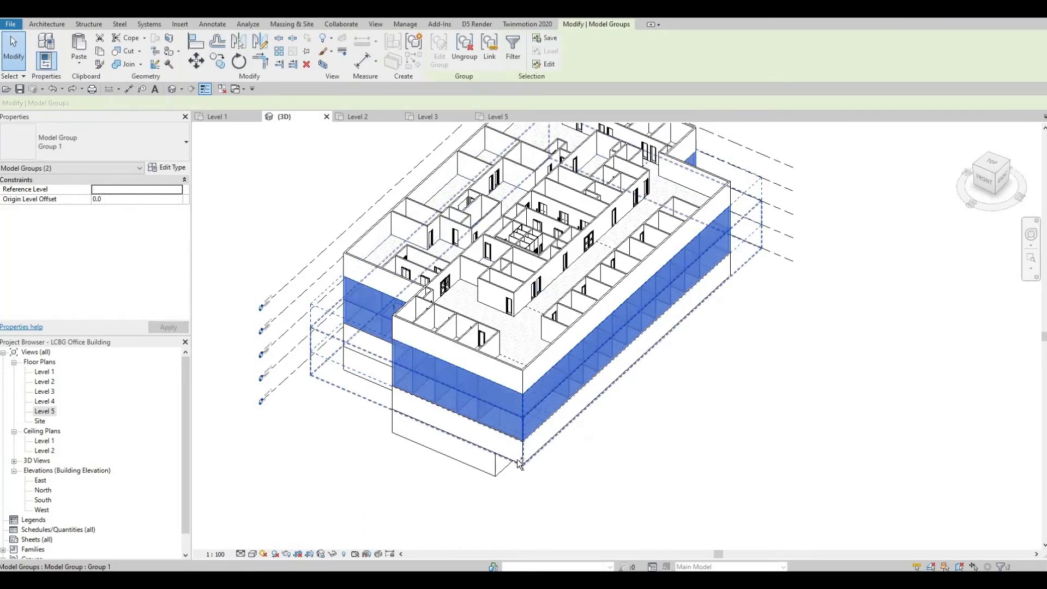
{"action": "left_click", "coordinate": [521, 453], "text": "ctrl"}
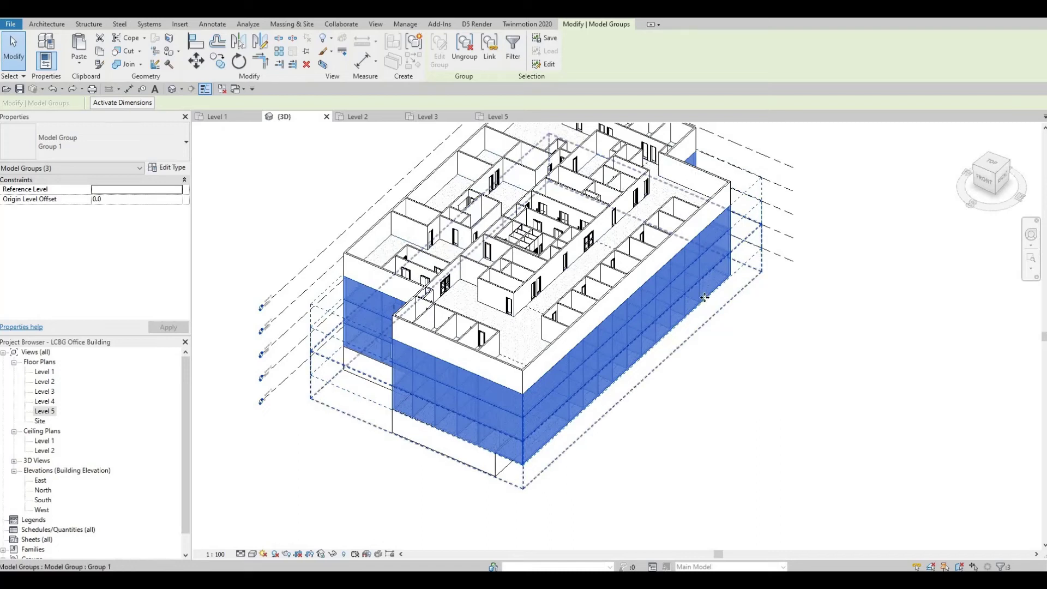
{"action": "left_click", "coordinate": [465, 46]}
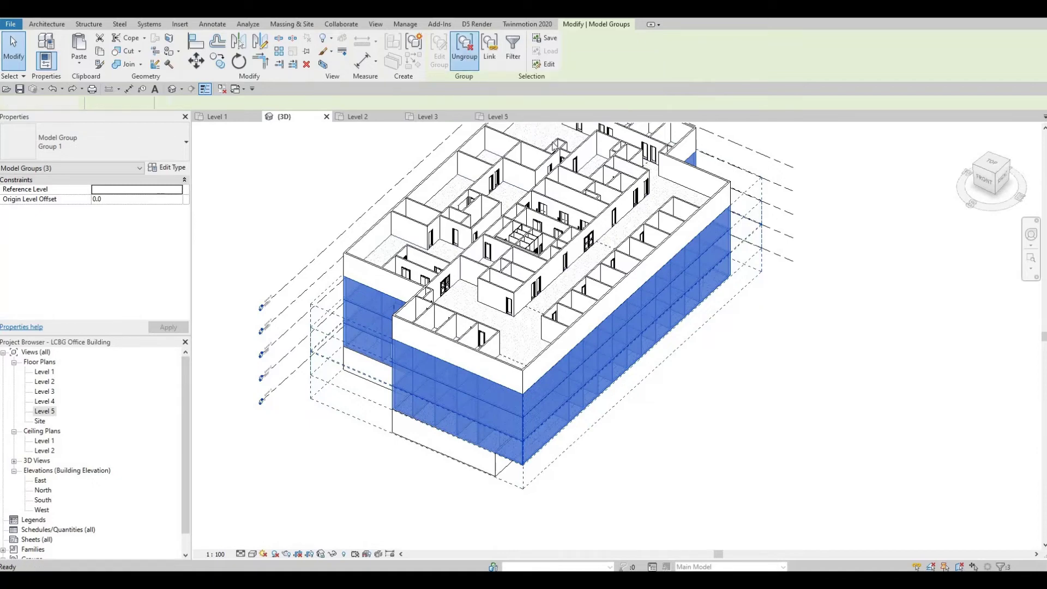
{"action": "scroll", "coordinate": [609, 376], "scroll_direction": "up", "scroll_amount": 2}
{"action": "key", "text": "Escape"}
{"action": "key", "text": "Escape"}
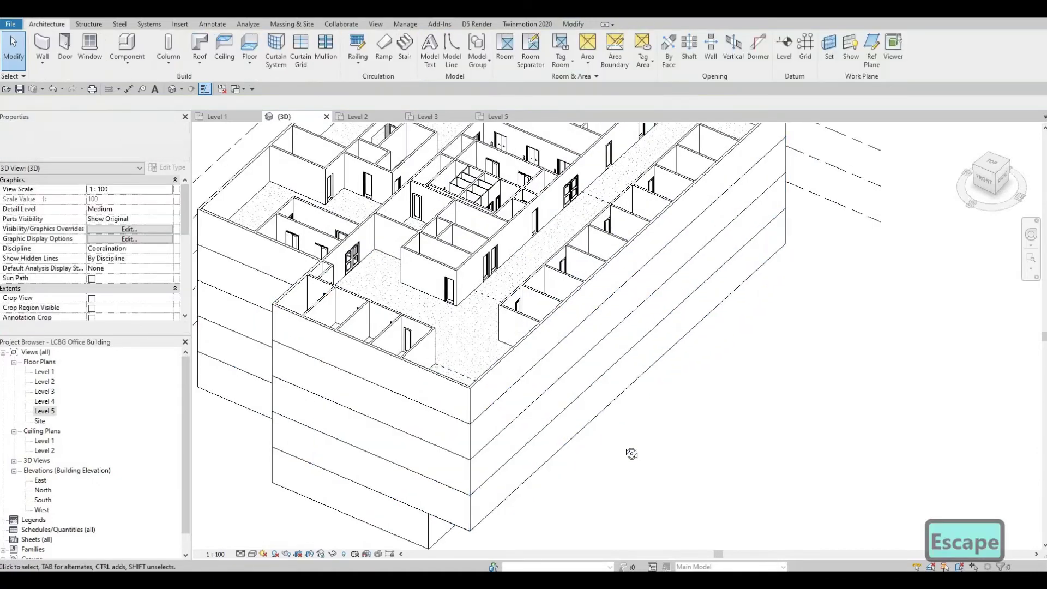
{"action": "middle_click_drag", "start_coordinate": [697, 505], "coordinate": [539, 285], "text": "shift"}
{"action": "middle_click_drag", "start_coordinate": [548, 349], "coordinate": [547, 322]}
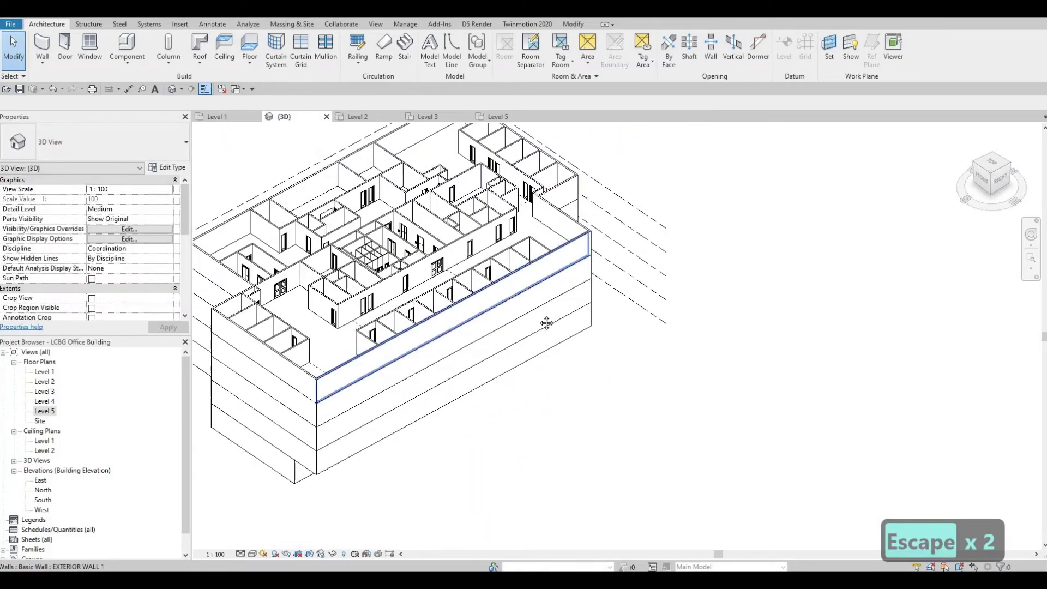
{"action": "scroll", "coordinate": [538, 284], "scroll_direction": "up", "scroll_amount": 3}
{"action": "scroll", "coordinate": [611, 305], "scroll_direction": "down", "scroll_amount": 2}
{"action": "middle_click_drag", "start_coordinate": [406, 361], "coordinate": [480, 321]}
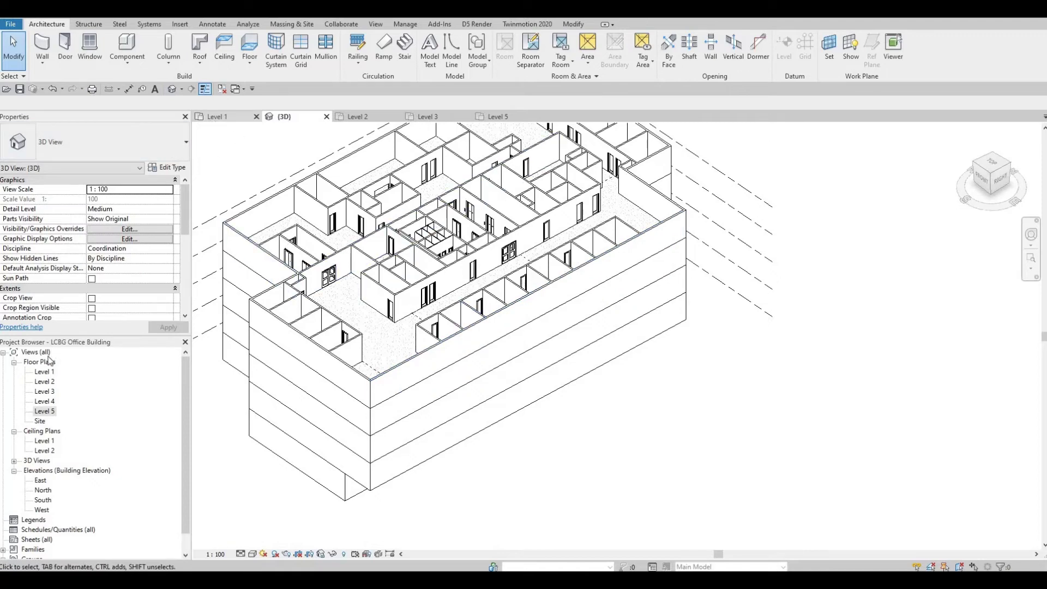
Open the Level 5 floor plan and delete the row of offices along the east exterior wall.
{"action": "double_click", "coordinate": [45, 412]}
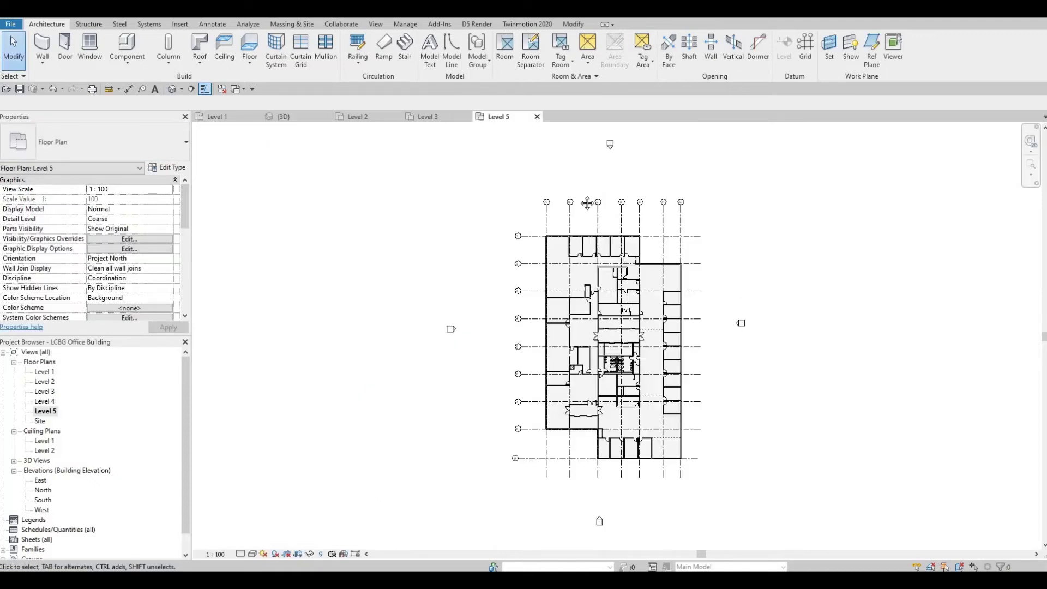
{"action": "scroll", "coordinate": [484, 245], "scroll_direction": "down", "scroll_amount": 2}
{"action": "scroll", "coordinate": [472, 186], "scroll_direction": "up", "scroll_amount": 2}
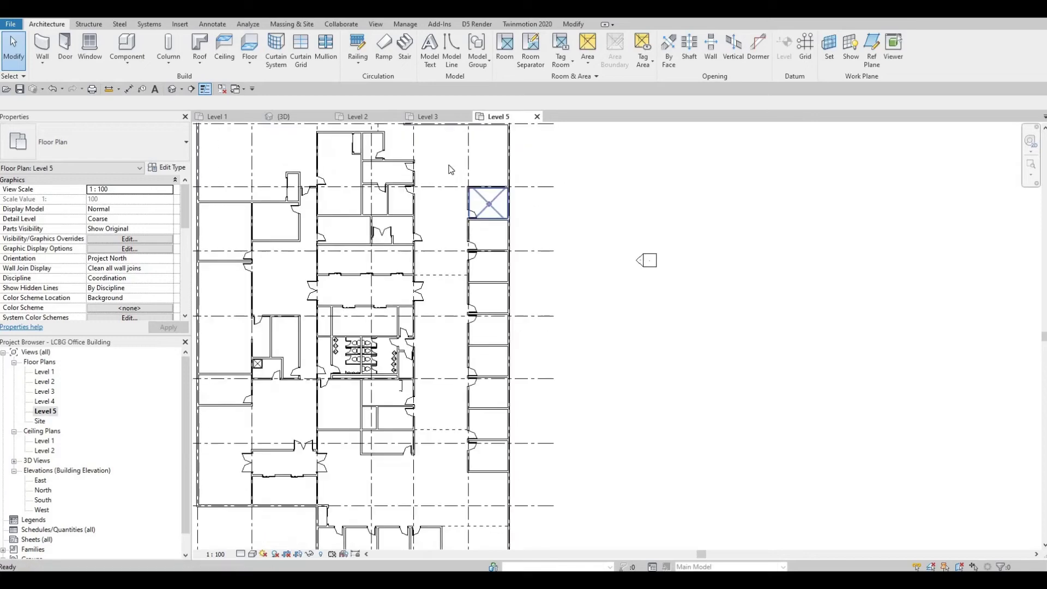
{"action": "scroll", "coordinate": [462, 179], "scroll_direction": "up", "scroll_amount": 4}
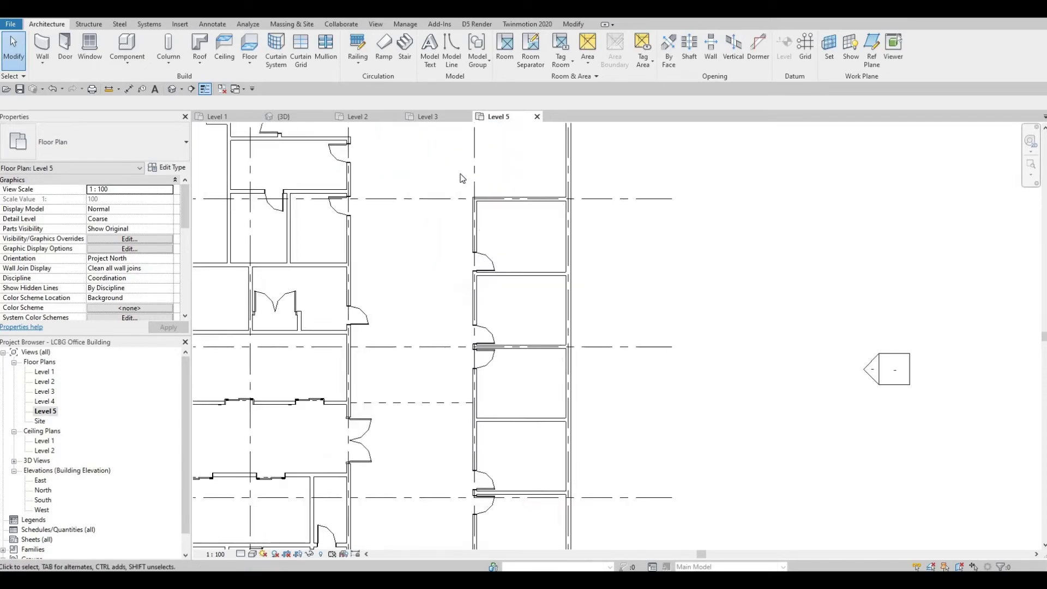
{"action": "left_click", "coordinate": [575, 452]}
{"action": "scroll", "coordinate": [584, 306], "scroll_direction": "down", "scroll_amount": 3}
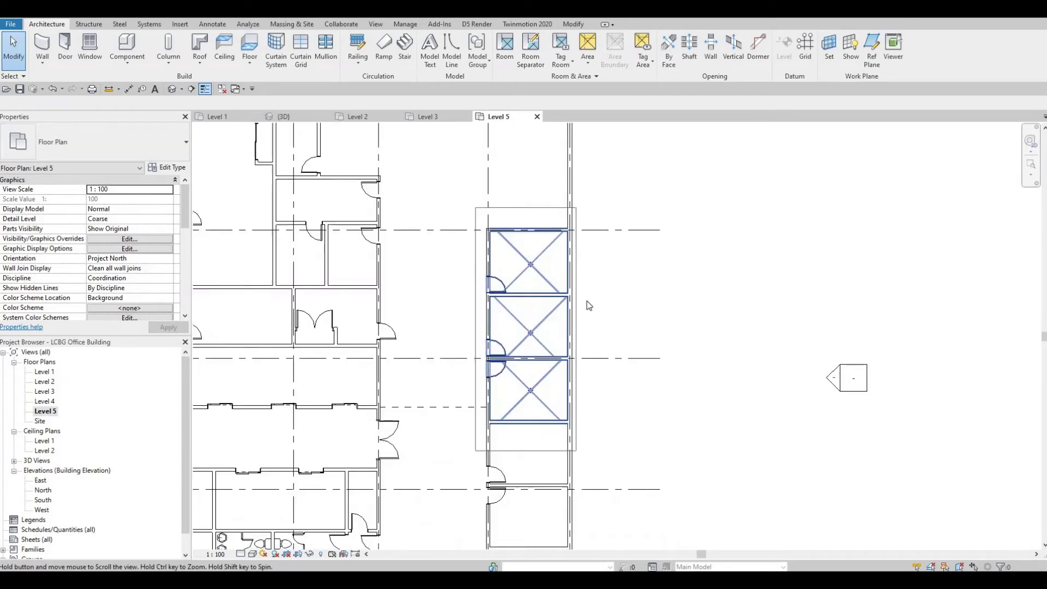
{"action": "scroll", "coordinate": [599, 377], "scroll_direction": "down", "scroll_amount": 1}
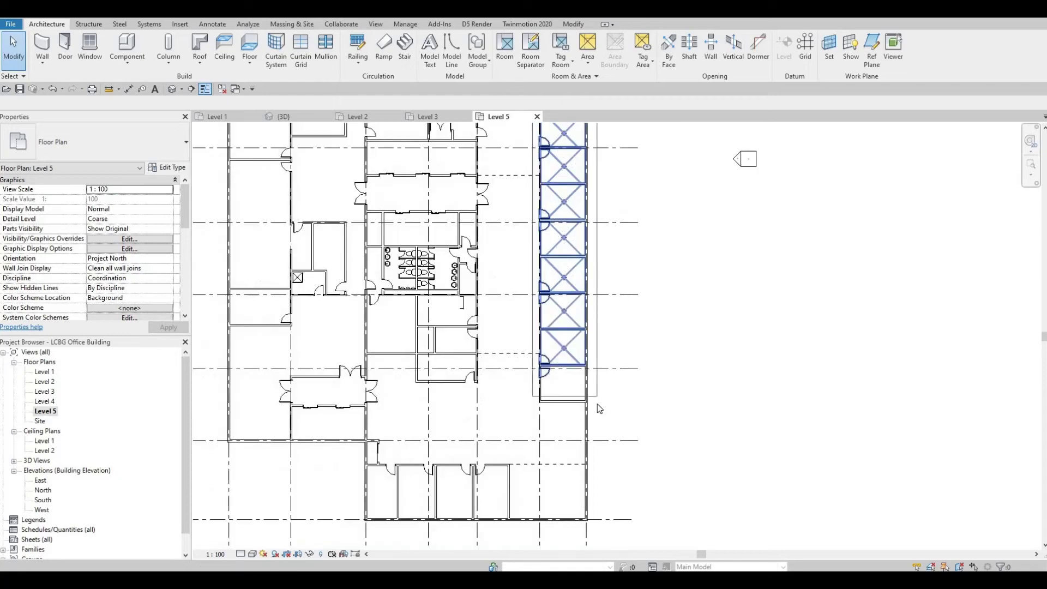
{"action": "left_click_drag", "start_coordinate": [597, 408], "coordinate": [596, 397]}
{"action": "key", "text": "Delete"}
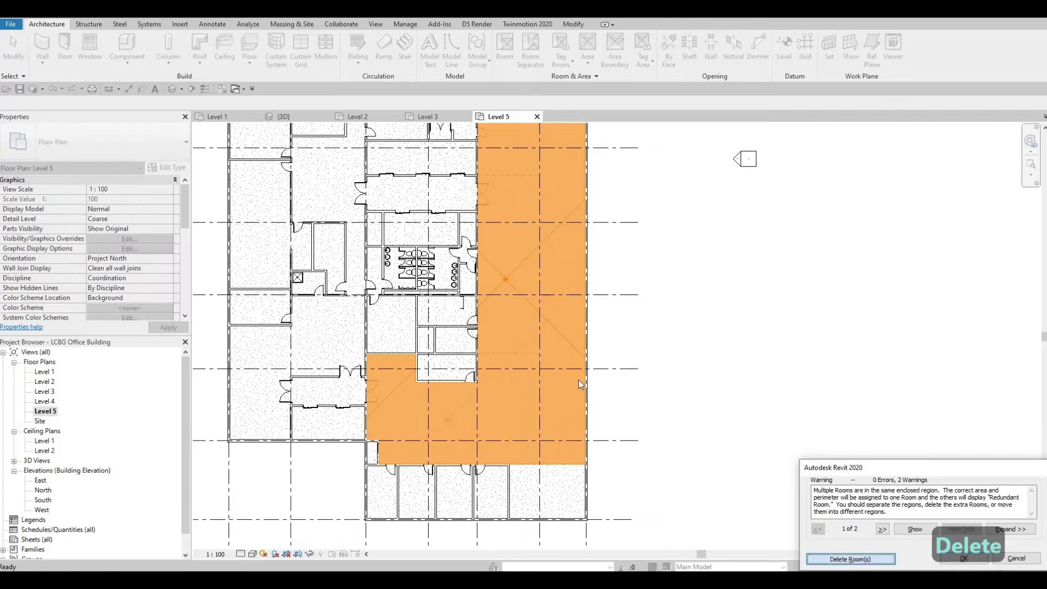
{"action": "key", "text": "Escape"}
{"action": "key", "text": "Escape"}
{"action": "scroll", "coordinate": [553, 321], "scroll_direction": "down", "scroll_amount": 2}
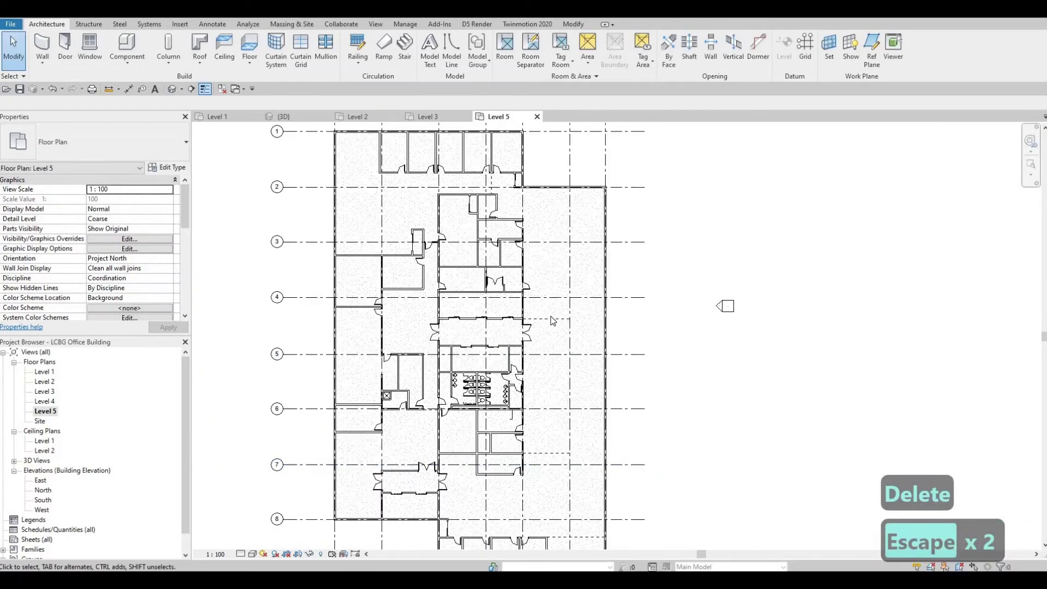
Delete the two dashed separation lines in the open area east of the core, between grids 4 and 5 and near grid 7.
{"action": "left_click", "coordinate": [553, 320]}
{"action": "key", "text": "Delete"}
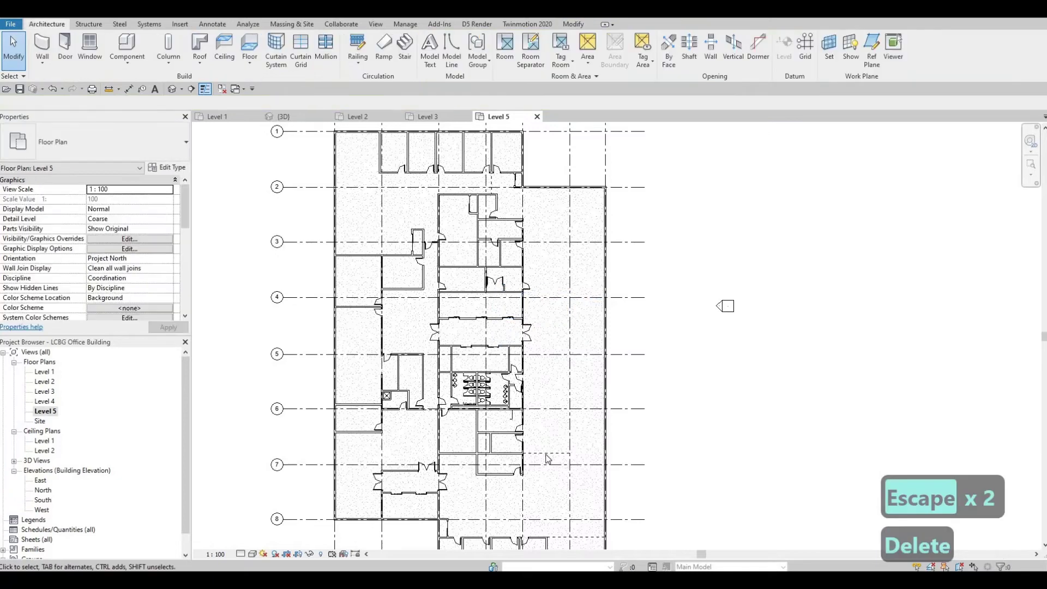
{"action": "left_click", "coordinate": [553, 453]}
{"action": "key", "text": "Delete"}
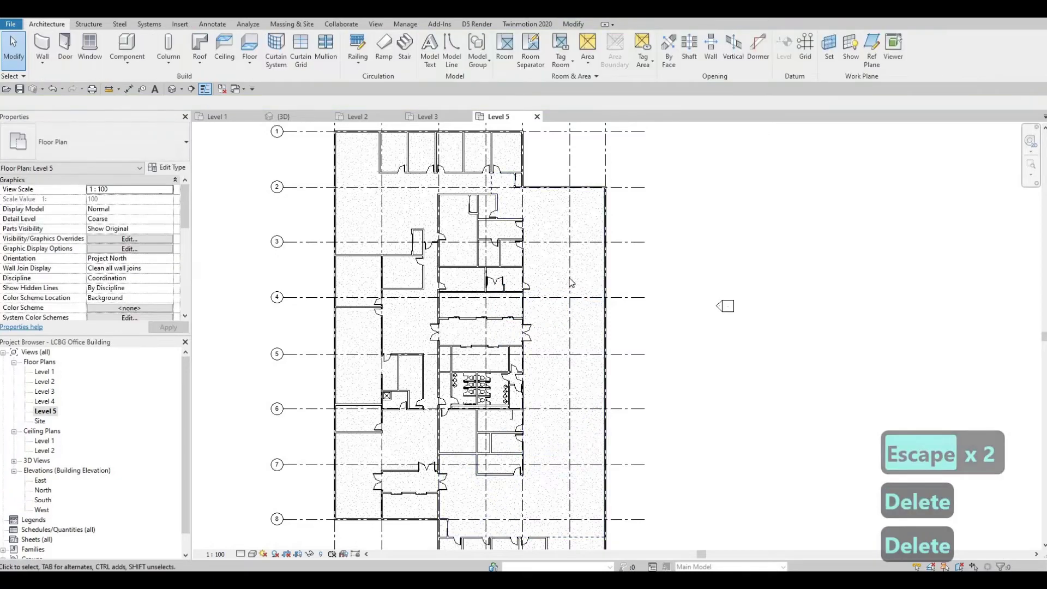
Move the long east exterior wall of Level 5 inward past the adjacent grid line, toward the core.
{"action": "scroll", "coordinate": [649, 282], "scroll_direction": "up", "scroll_amount": 2}
{"action": "key", "text": "Escape"}
{"action": "left_click", "coordinate": [645, 293]}
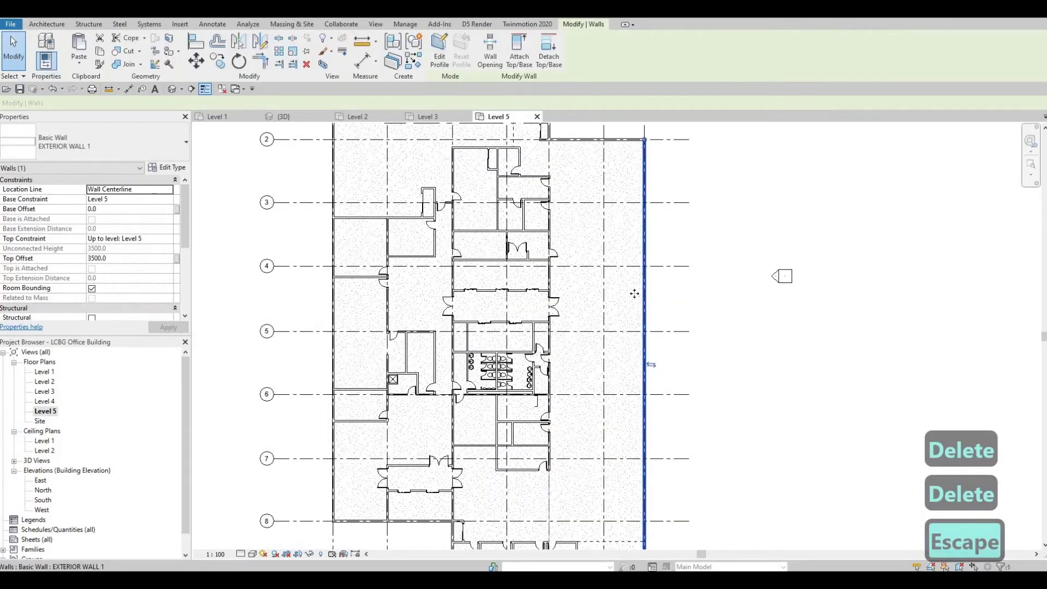
{"action": "left_click_drag", "start_coordinate": [600, 297], "coordinate": [592, 270]}
{"action": "key", "text": "Escape"}
{"action": "key", "text": "Escape"}
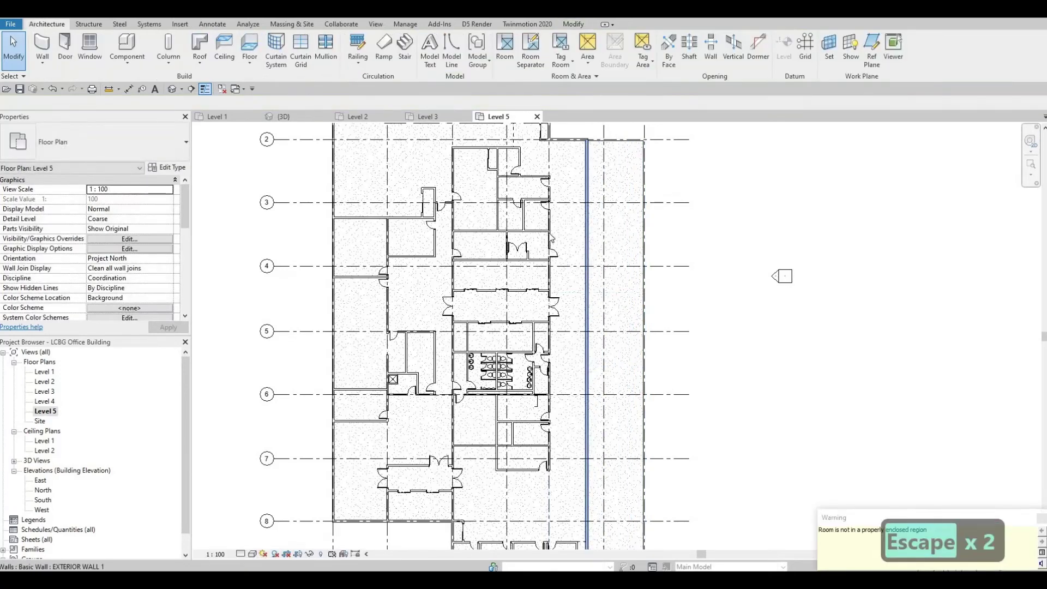
{"action": "scroll", "coordinate": [505, 161], "scroll_direction": "up", "scroll_amount": 3}
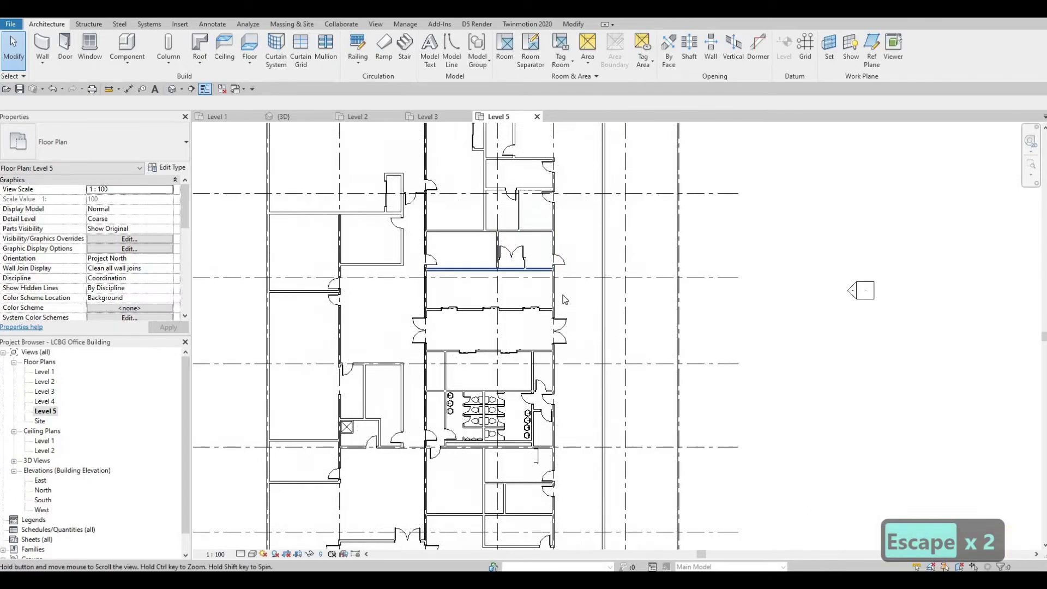
{"action": "scroll", "coordinate": [584, 332], "scroll_direction": "down", "scroll_amount": 2}
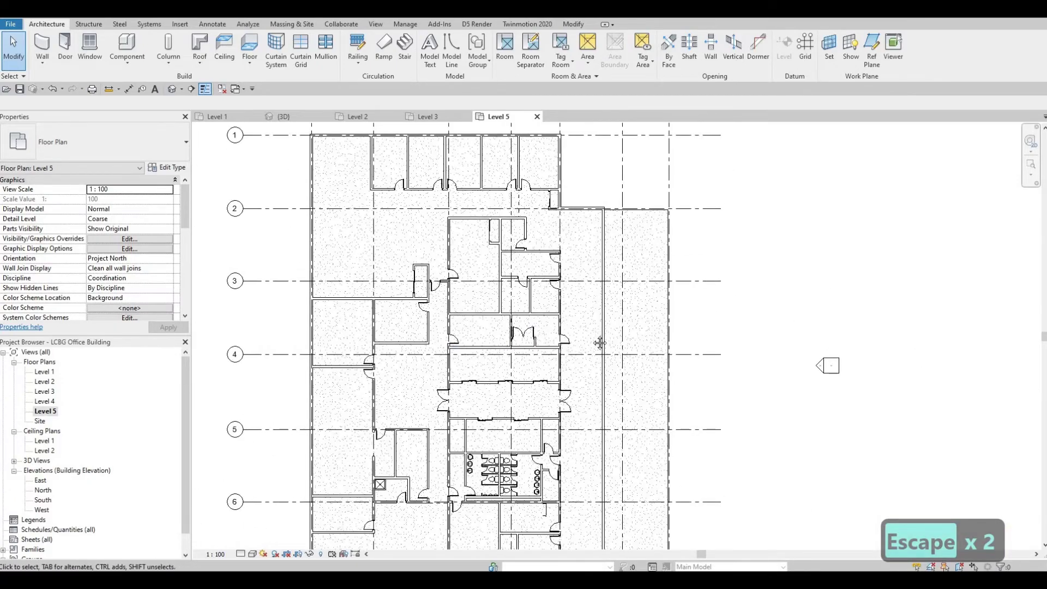
{"action": "middle_click_drag", "start_coordinate": [562, 272], "coordinate": [571, 247]}
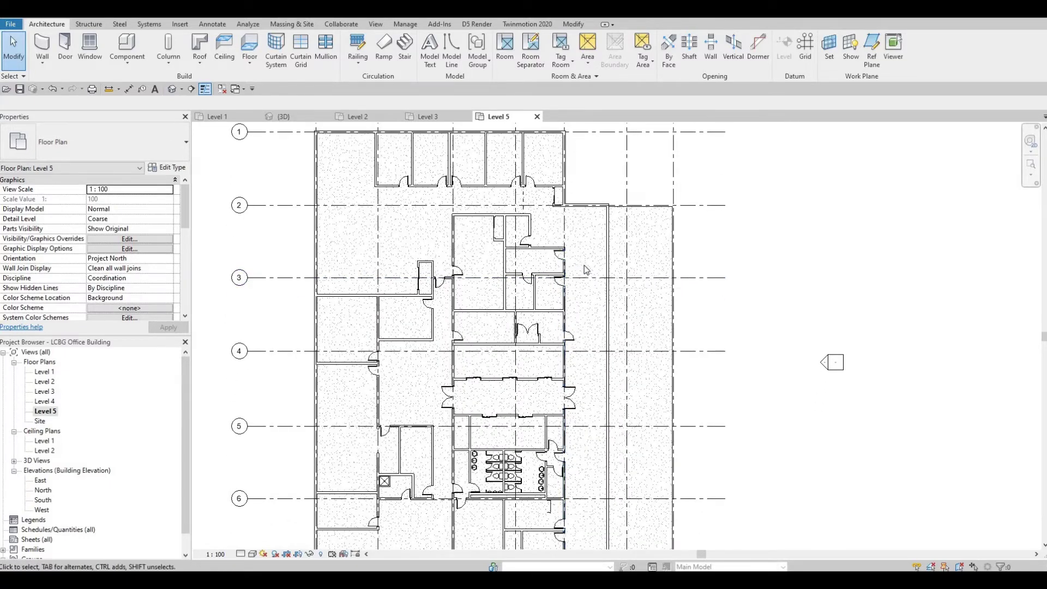
{"action": "middle_click_drag", "start_coordinate": [615, 343], "coordinate": [612, 299]}
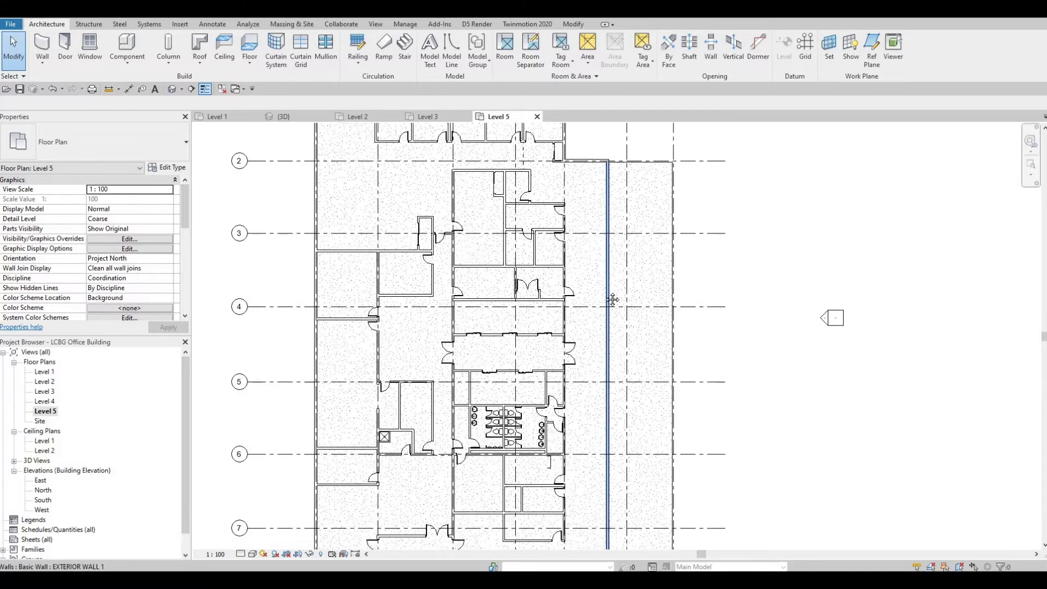
{"action": "middle_click_drag", "start_coordinate": [601, 354], "coordinate": [605, 298]}
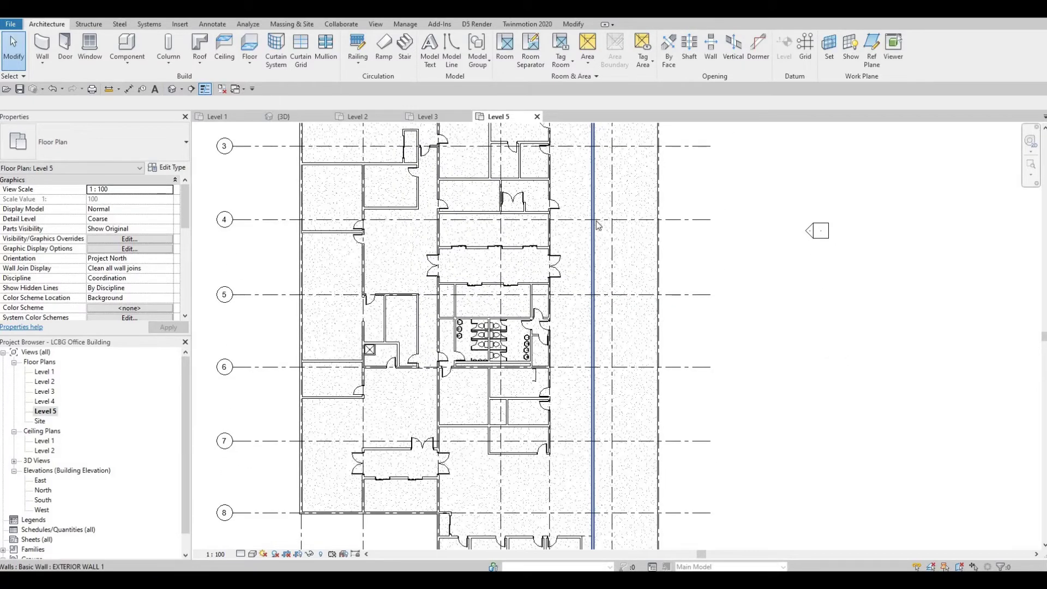
{"action": "scroll", "coordinate": [599, 226], "scroll_direction": "down", "scroll_amount": 2}
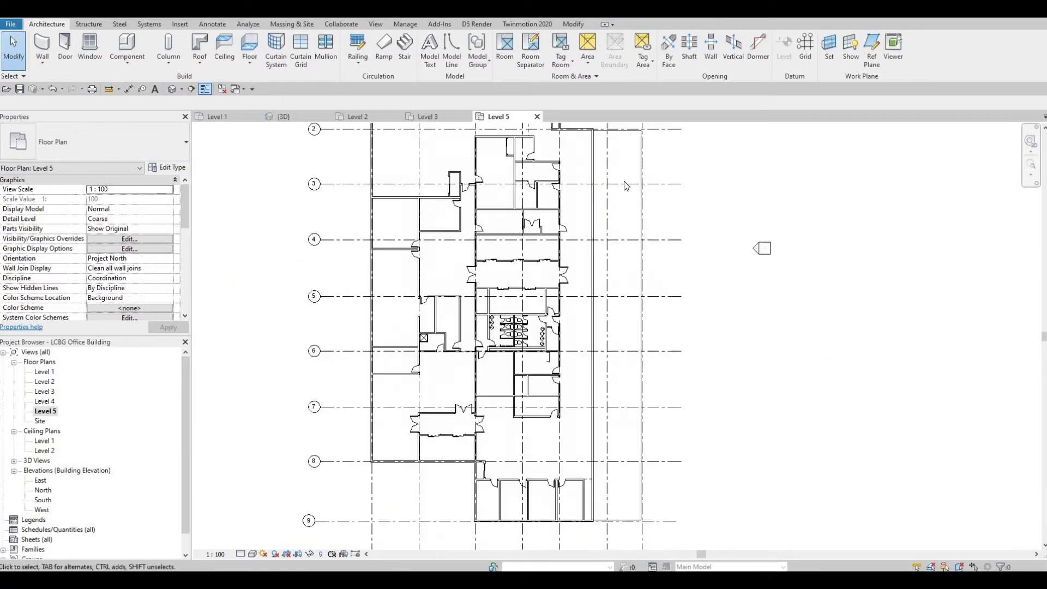
{"action": "left_click", "coordinate": [593, 251]}
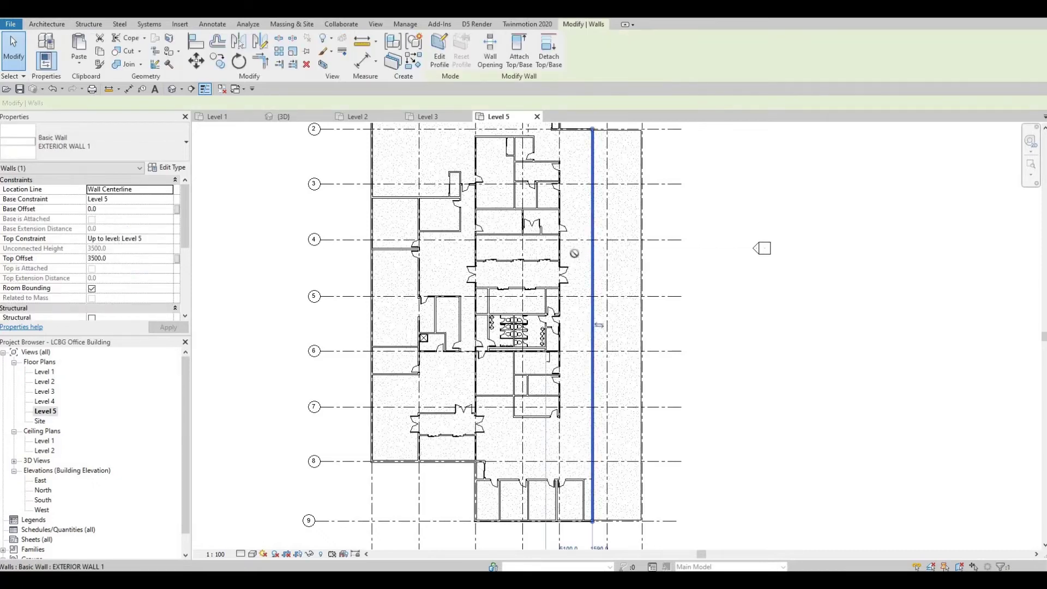
{"action": "left_click_drag", "start_coordinate": [574, 253], "coordinate": [588, 253]}
{"action": "key", "text": "Escape"}
{"action": "key", "text": "Escape"}
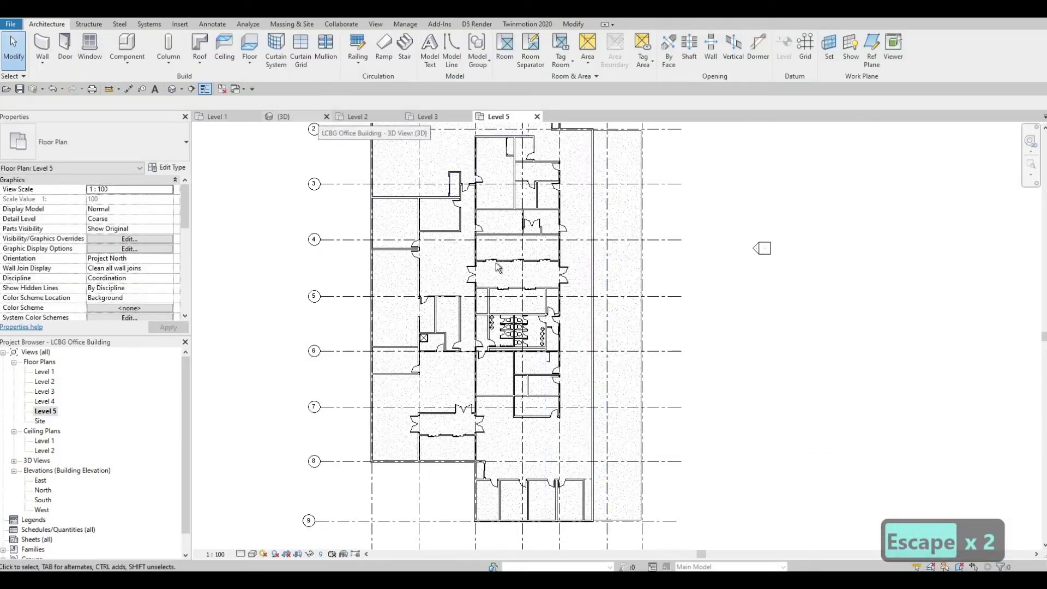
In the 3D view, attach the tops of the Level 4 office partitions beneath the exposed east terrace to the Level 5 floor.
{"action": "left_click", "coordinate": [296, 117]}
{"action": "mouse_move", "coordinate": [415, 254]}
{"action": "middle_mouse_down", "text": "shift"}
{"action": "mouse_move", "coordinate": [431, 256]}
{"action": "mouse_move", "coordinate": [409, 227]}
{"action": "mouse_move", "coordinate": [388, 247]}
{"action": "mouse_move", "coordinate": [405, 258]}
{"action": "middle_mouse_up", "text": "shift"}
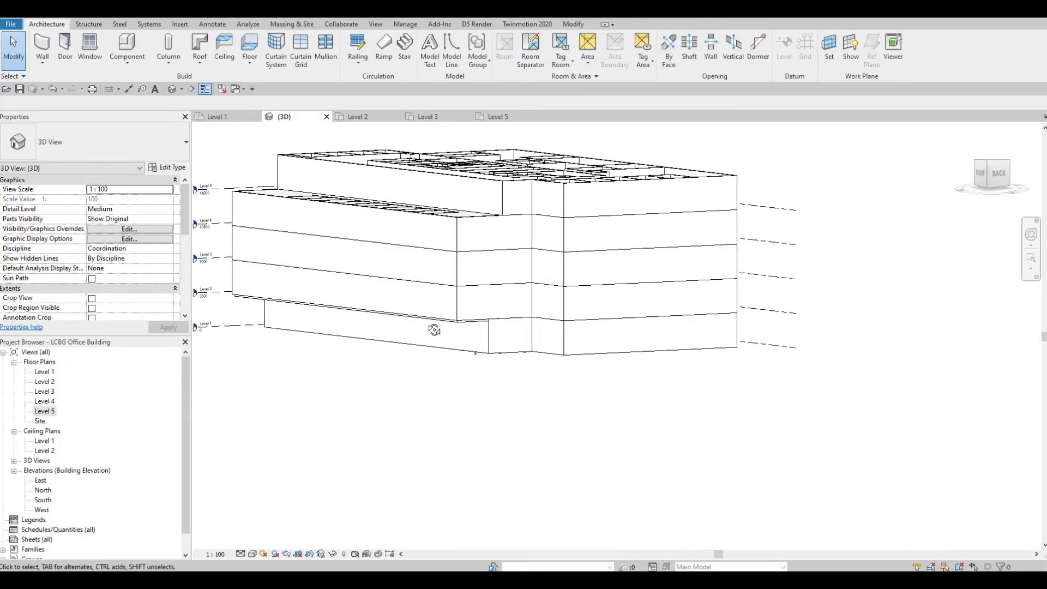
{"action": "middle_click_drag", "start_coordinate": [434, 330], "coordinate": [422, 339]}
{"action": "middle_click_drag", "start_coordinate": [523, 395], "coordinate": [559, 294], "text": "shift"}
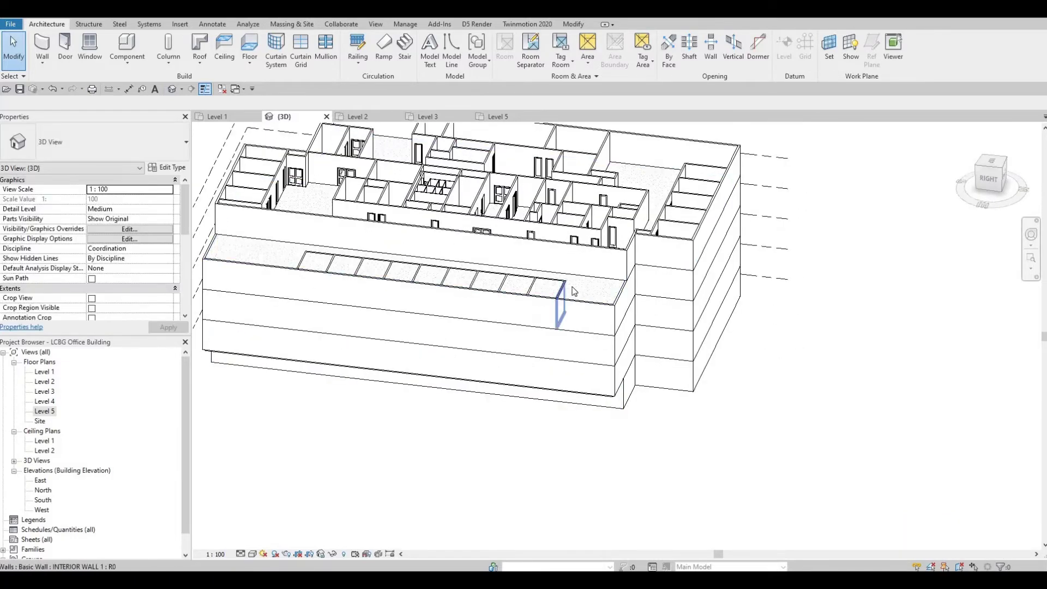
{"action": "scroll", "coordinate": [563, 293], "scroll_direction": "up", "scroll_amount": 2}
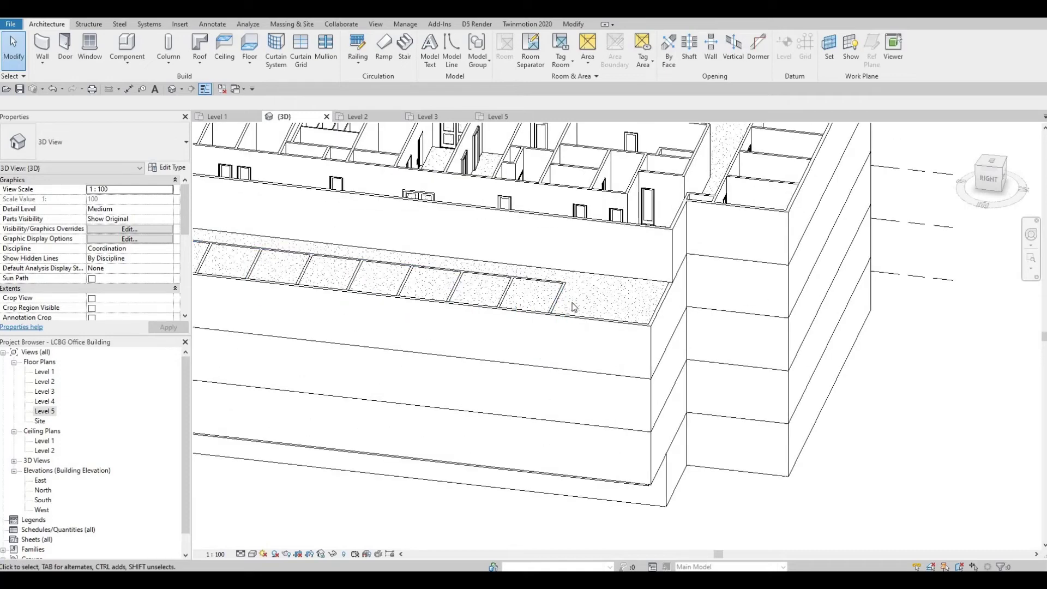
{"action": "left_click", "coordinate": [555, 294]}
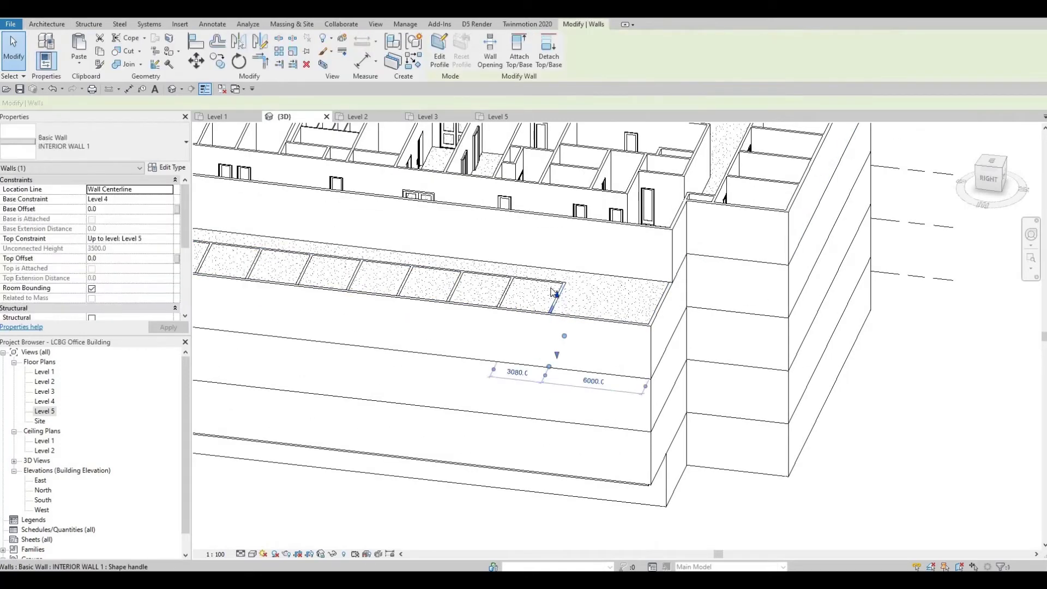
{"action": "left_click", "coordinate": [516, 289], "text": "ctrl"}
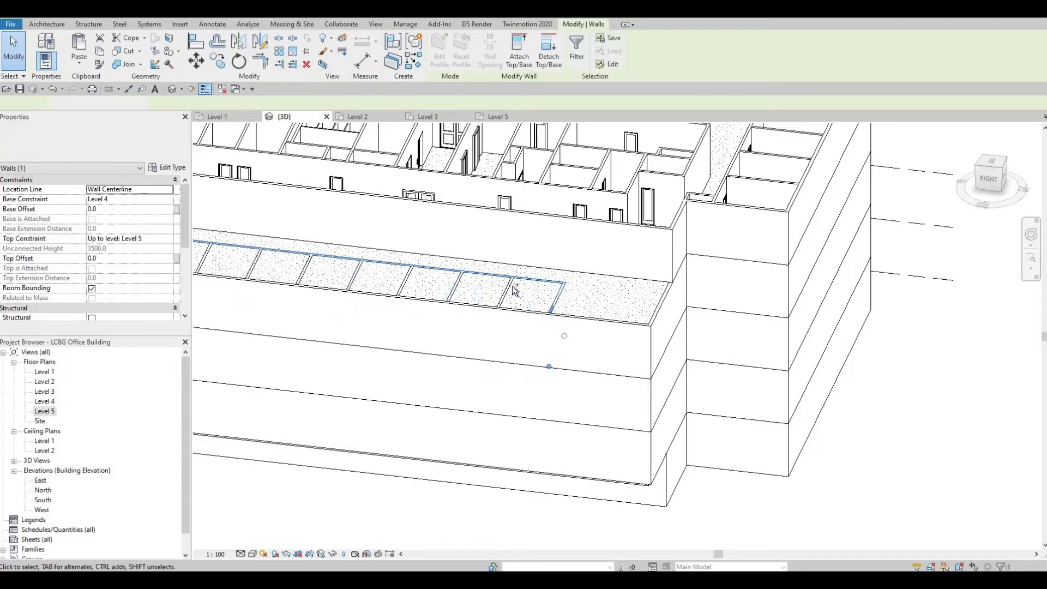
{"action": "left_click", "coordinate": [455, 288], "text": "ctrl"}
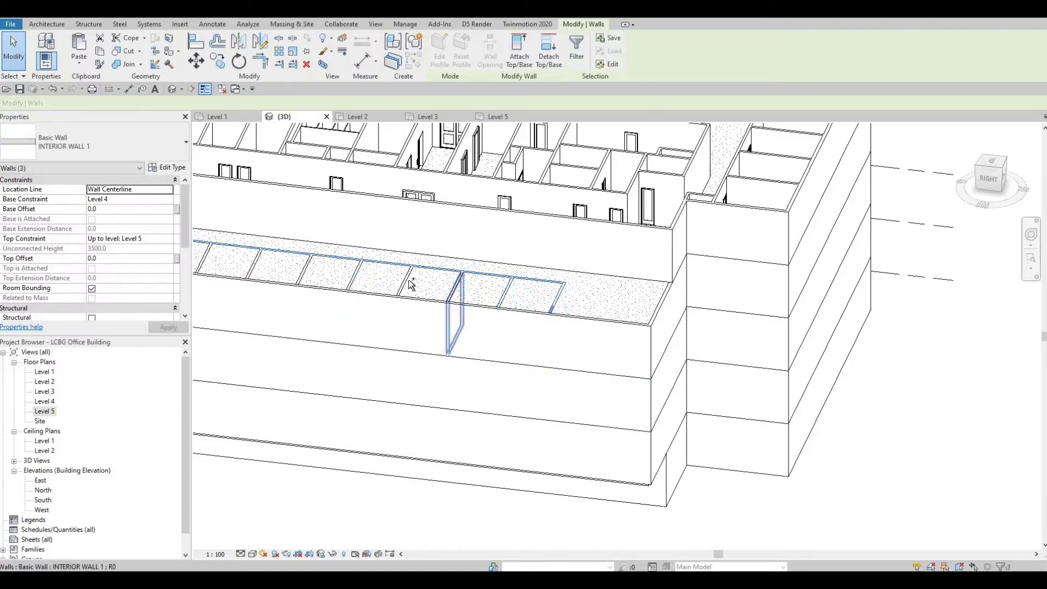
{"action": "left_click", "coordinate": [364, 270], "text": "ctrl"}
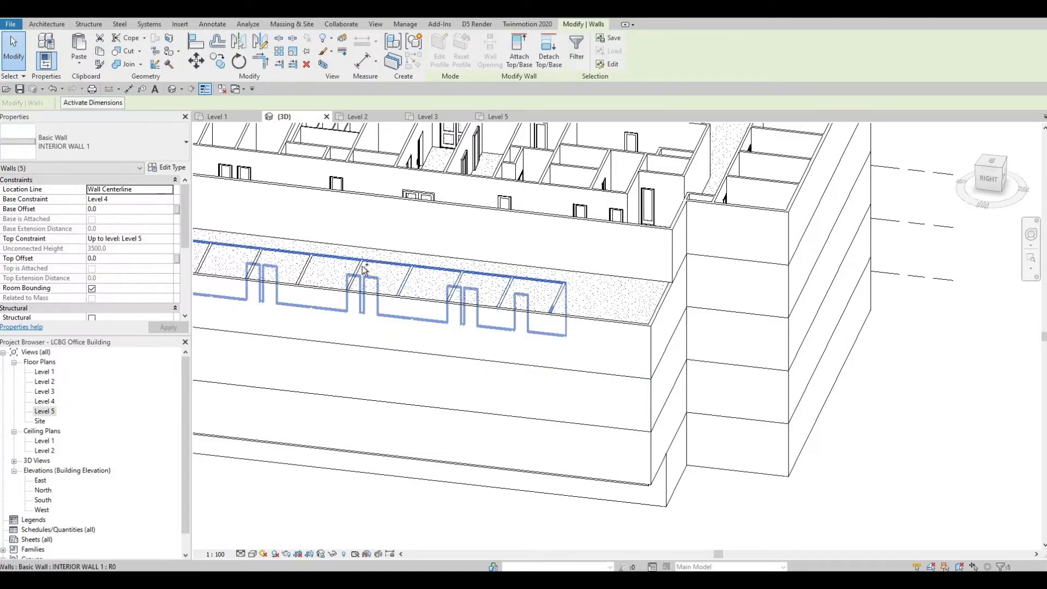
{"action": "left_click", "coordinate": [355, 279], "text": "ctrl"}
{"action": "middle_click_drag", "start_coordinate": [393, 280], "coordinate": [539, 300]}
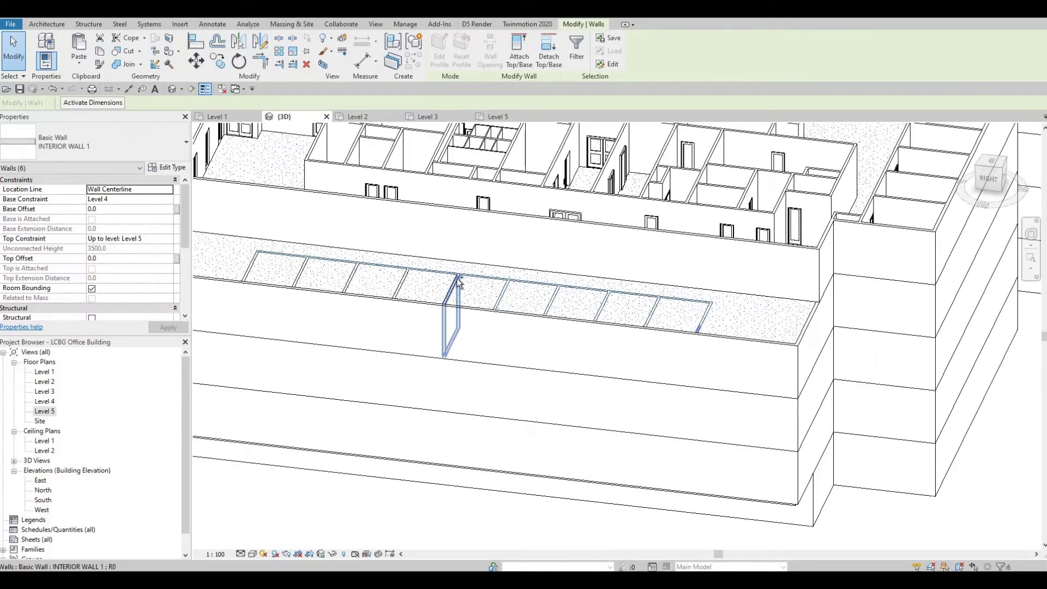
{"action": "left_click", "coordinate": [457, 289], "text": "ctrl"}
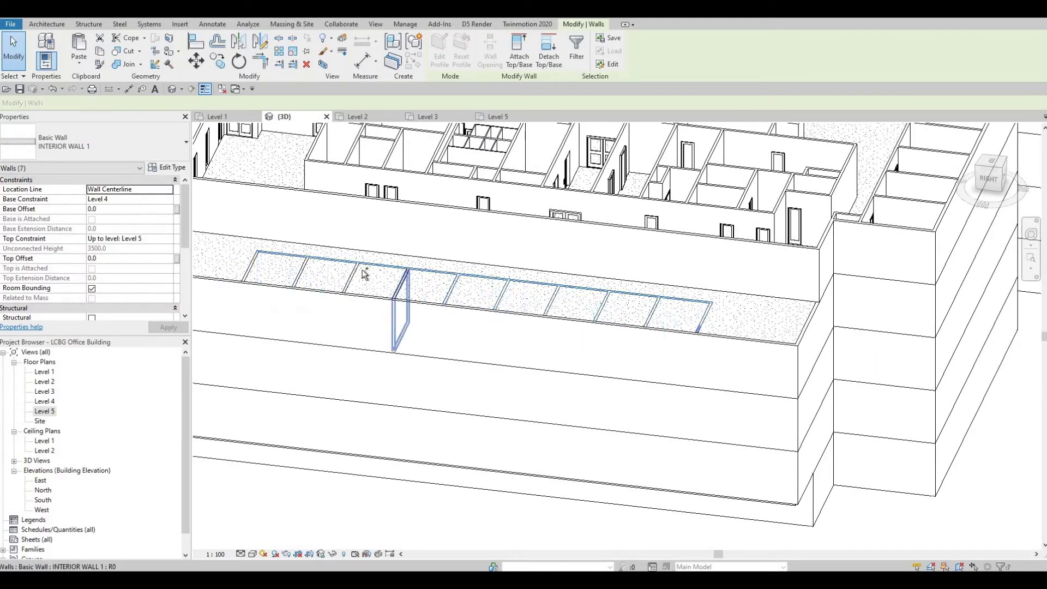
{"action": "left_click", "coordinate": [308, 273], "text": "ctrl"}
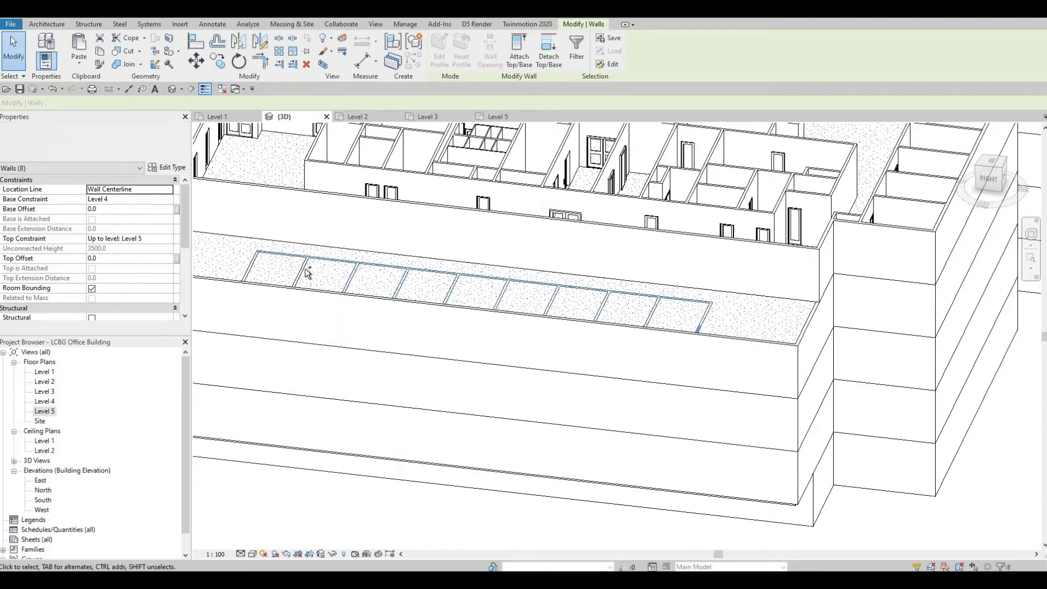
{"action": "left_click", "coordinate": [257, 267], "text": "ctrl"}
{"action": "left_click", "coordinate": [256, 267], "text": "ctrl"}
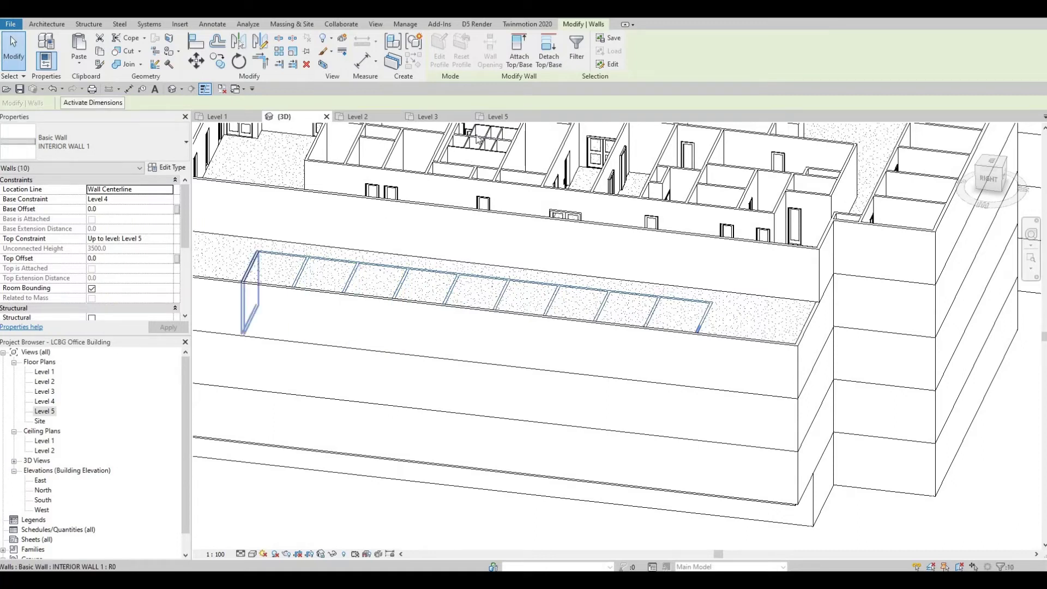
{"action": "left_click", "coordinate": [526, 57]}
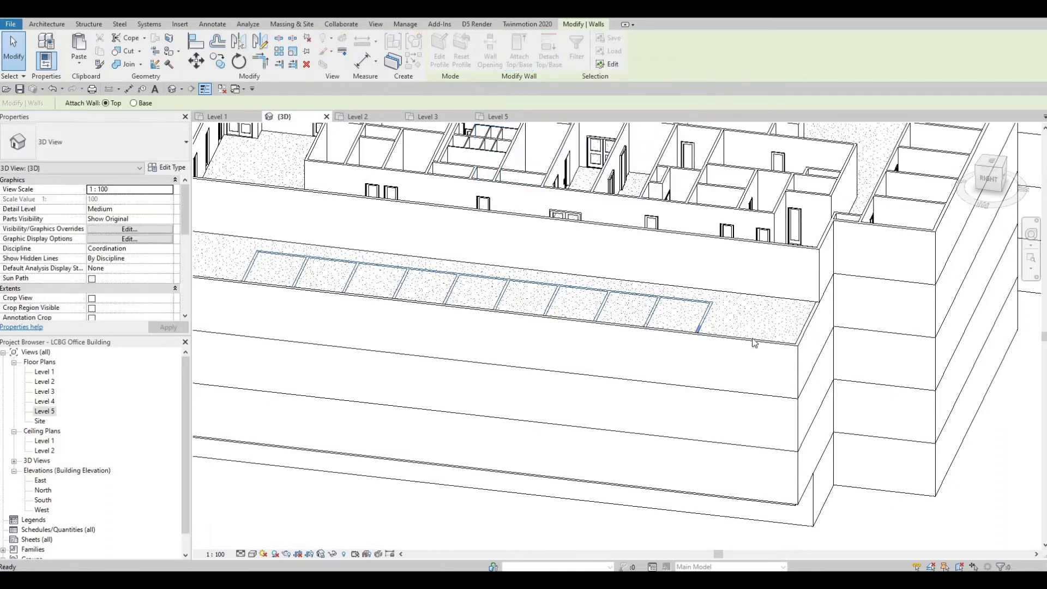
{"action": "left_click", "coordinate": [785, 339]}
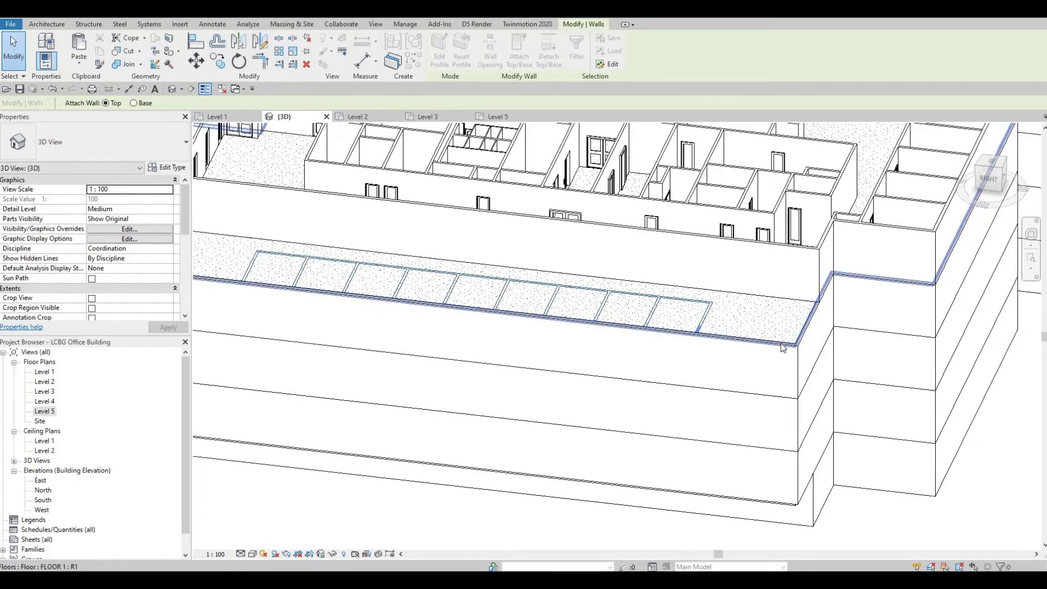
{"action": "left_click", "coordinate": [715, 339]}
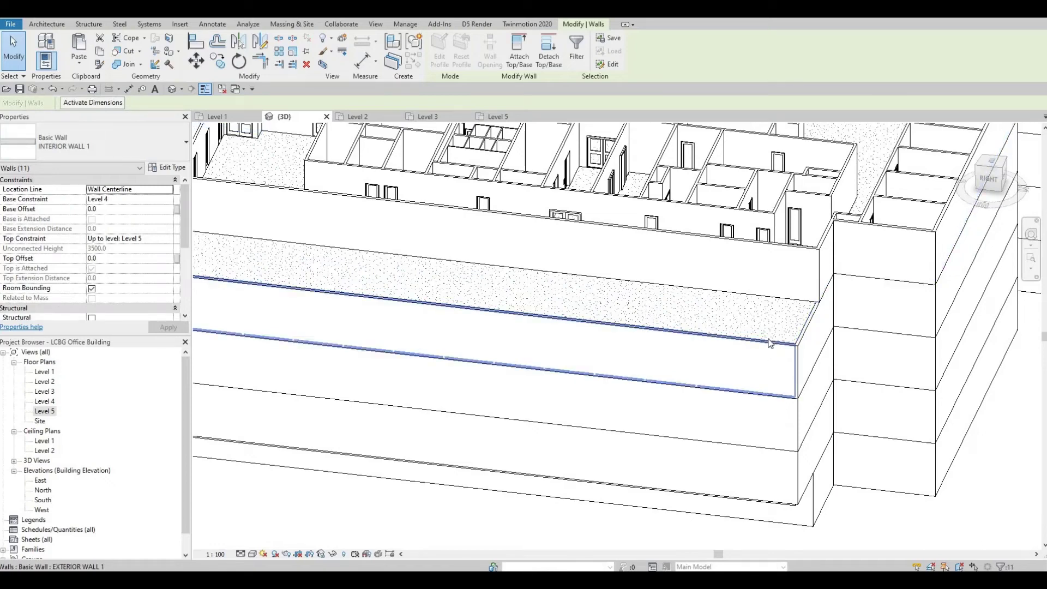
Examine the Level 5 floor slab, the east terrace and the set-back top storey from several sides in the 3D view.
{"action": "left_click", "coordinate": [701, 315]}
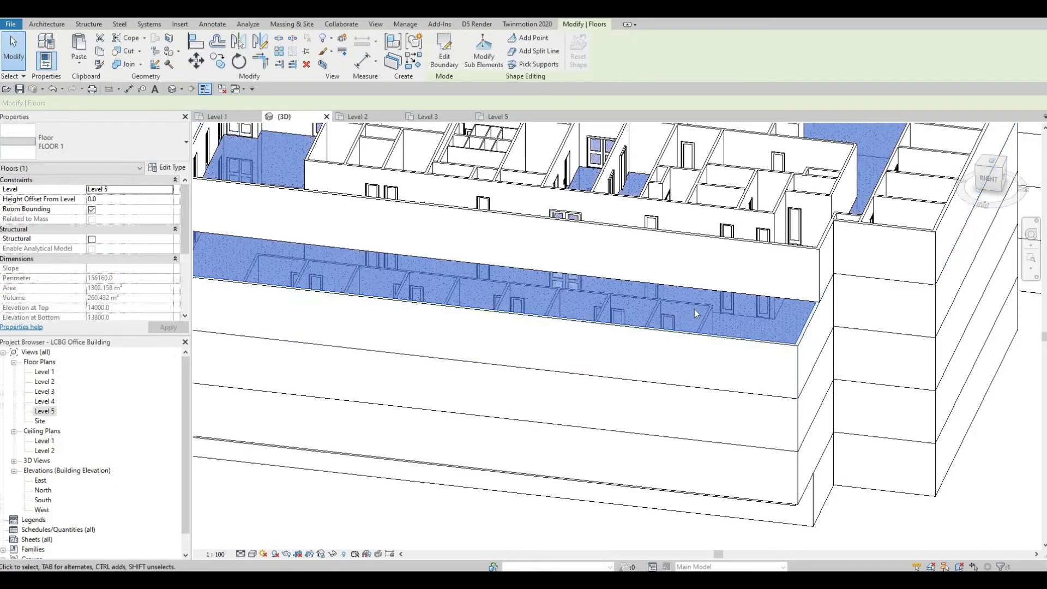
{"action": "scroll", "coordinate": [434, 345], "scroll_direction": "down", "scroll_amount": 5}
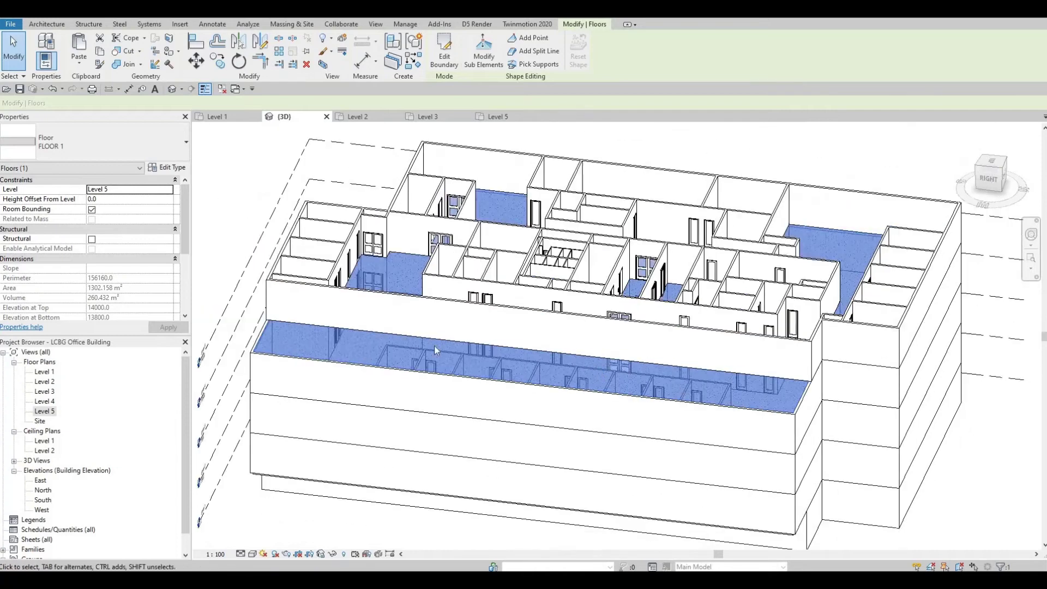
{"action": "key", "text": "Escape"}
{"action": "key", "text": "Escape"}
{"action": "middle_click_drag", "start_coordinate": [521, 339], "coordinate": [695, 345], "text": "shift"}
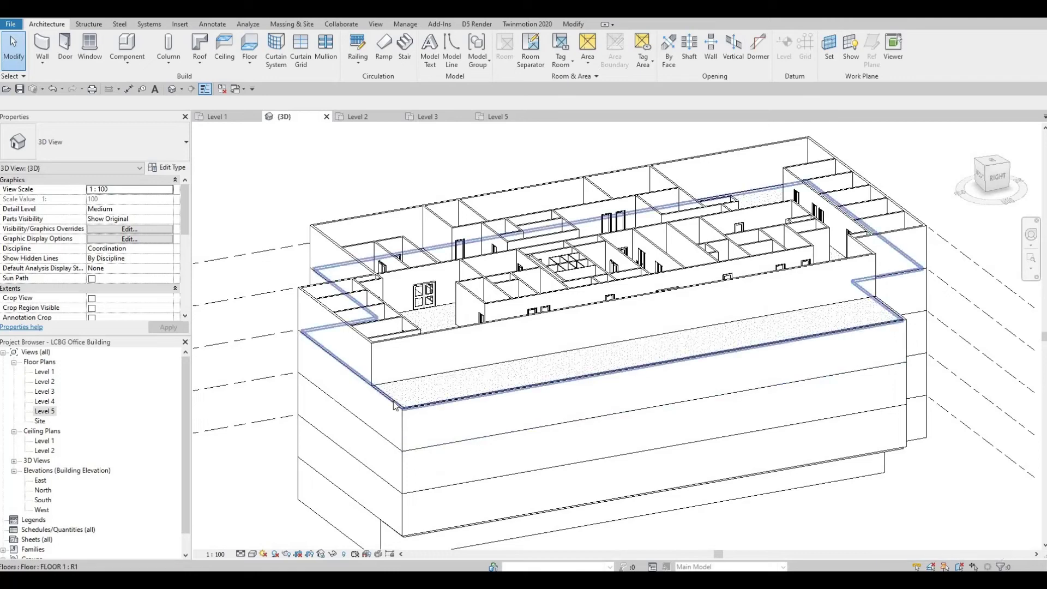
{"action": "scroll", "coordinate": [398, 409], "scroll_direction": "up", "scroll_amount": 2}
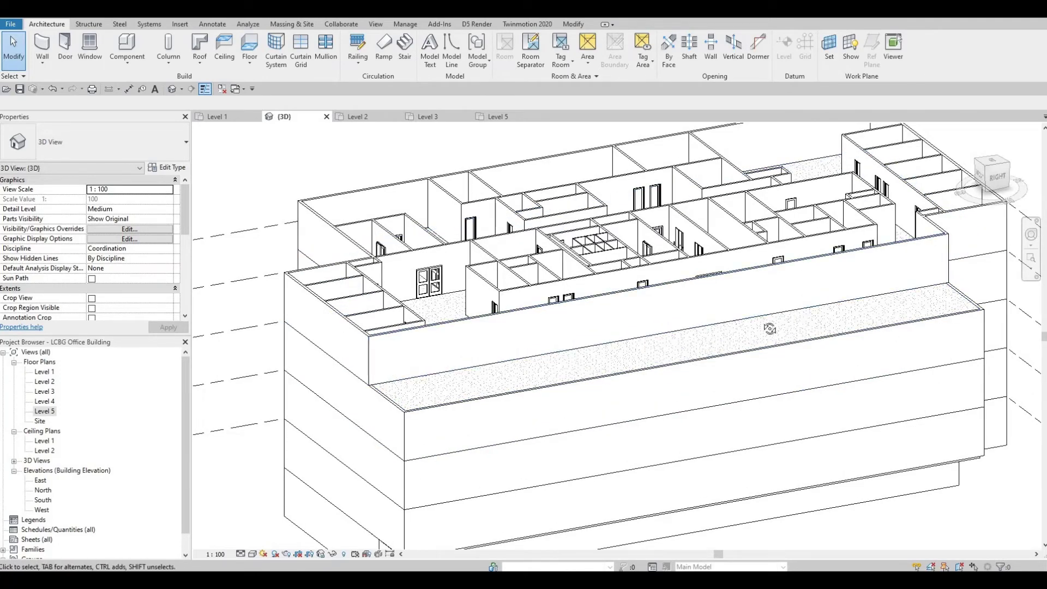
{"action": "middle_click_drag", "start_coordinate": [712, 335], "coordinate": [568, 458], "text": "shift"}
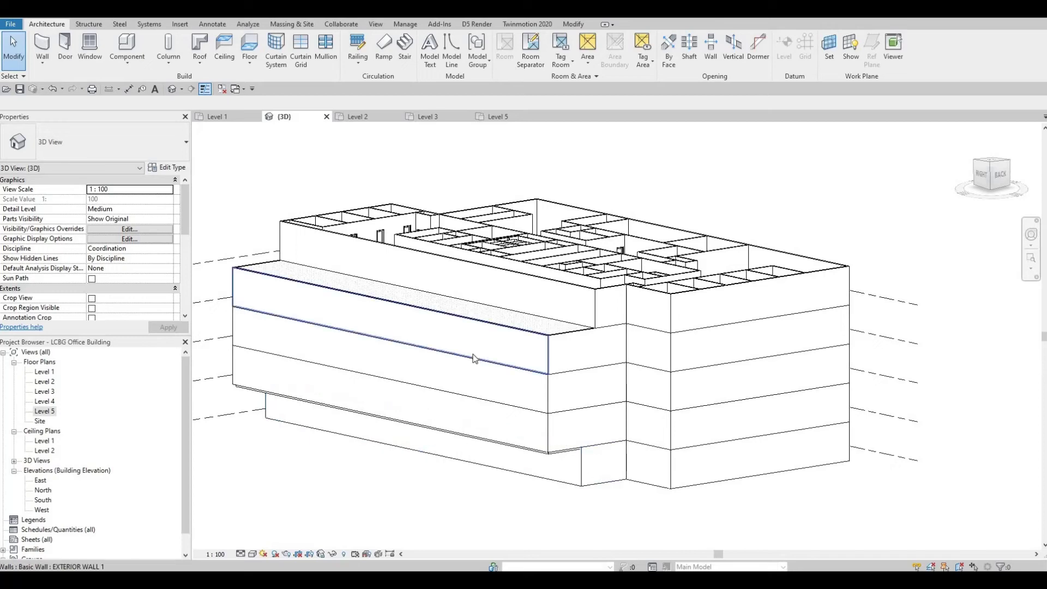
{"action": "middle_click_drag", "start_coordinate": [475, 355], "coordinate": [435, 367], "text": "shift"}
{"action": "scroll", "coordinate": [409, 158], "scroll_direction": "up", "scroll_amount": 1}
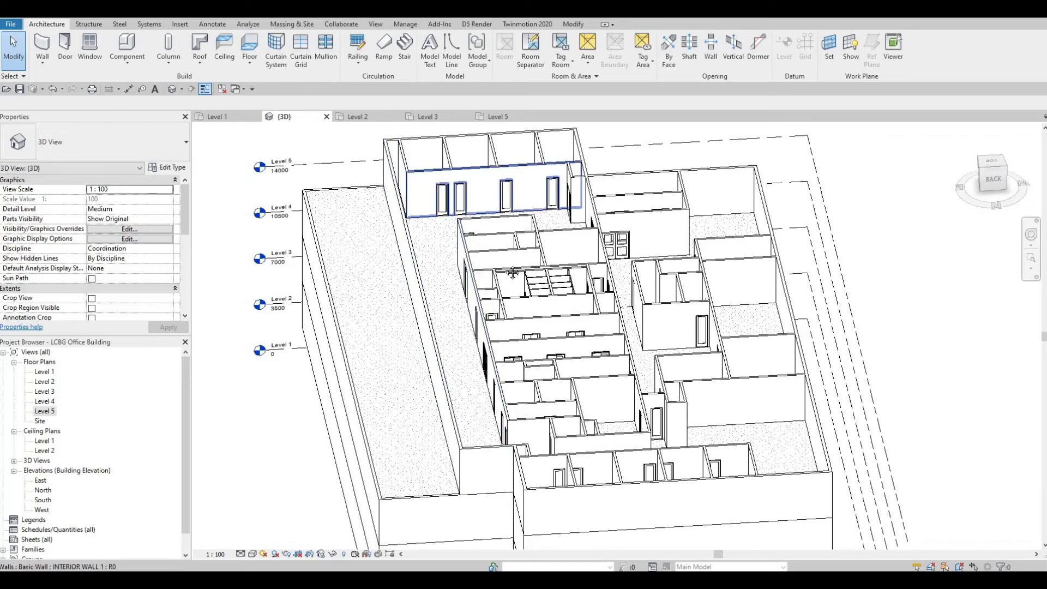
{"action": "middle_click_drag", "start_coordinate": [512, 334], "coordinate": [517, 277]}
{"action": "middle_click_drag", "start_coordinate": [479, 343], "coordinate": [487, 290]}
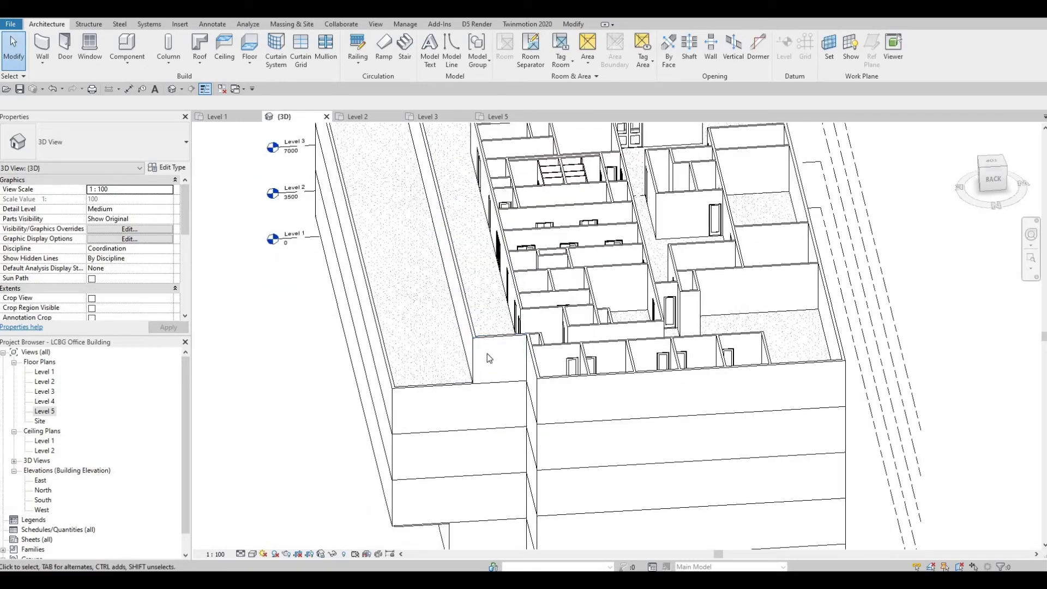
{"action": "middle_click_drag", "start_coordinate": [653, 345], "coordinate": [727, 291], "text": "shift"}
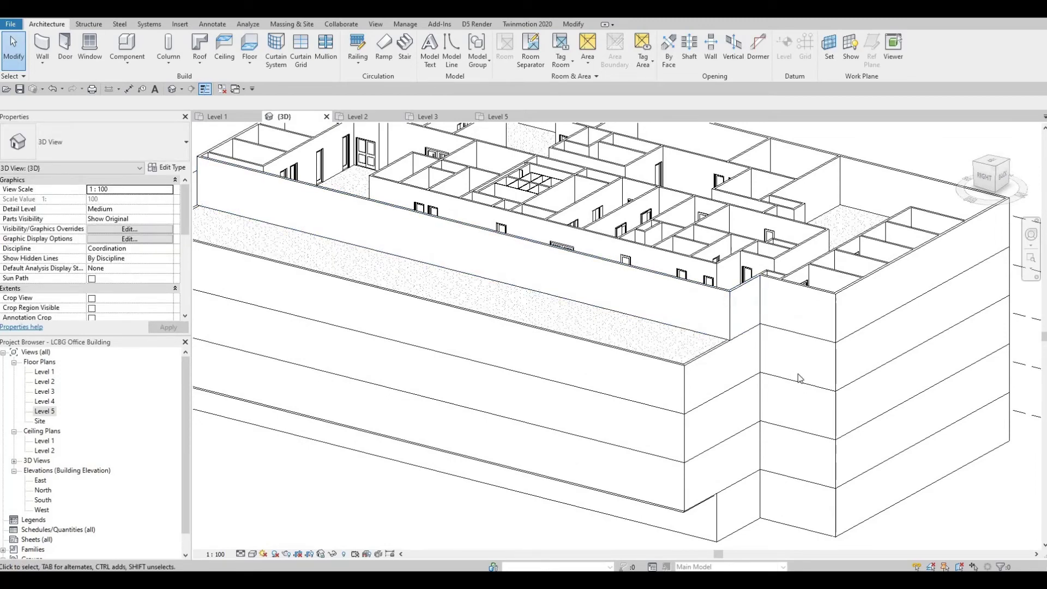
{"action": "middle_click_drag", "start_coordinate": [823, 305], "coordinate": [738, 287]}
{"action": "middle_click_drag", "start_coordinate": [802, 284], "coordinate": [772, 295]}
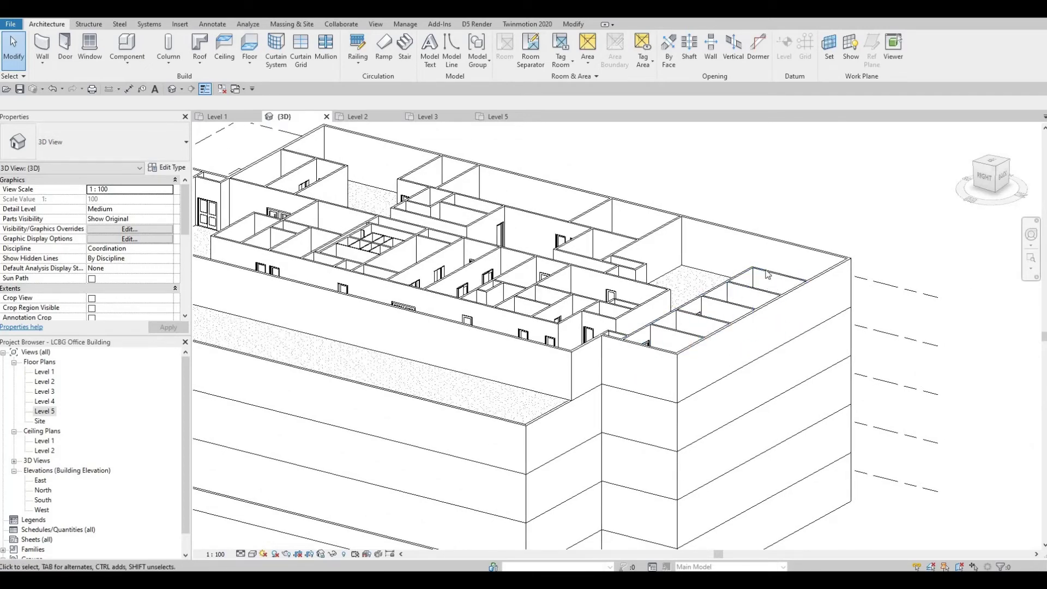
{"action": "middle_click_drag", "start_coordinate": [765, 326], "coordinate": [764, 298]}
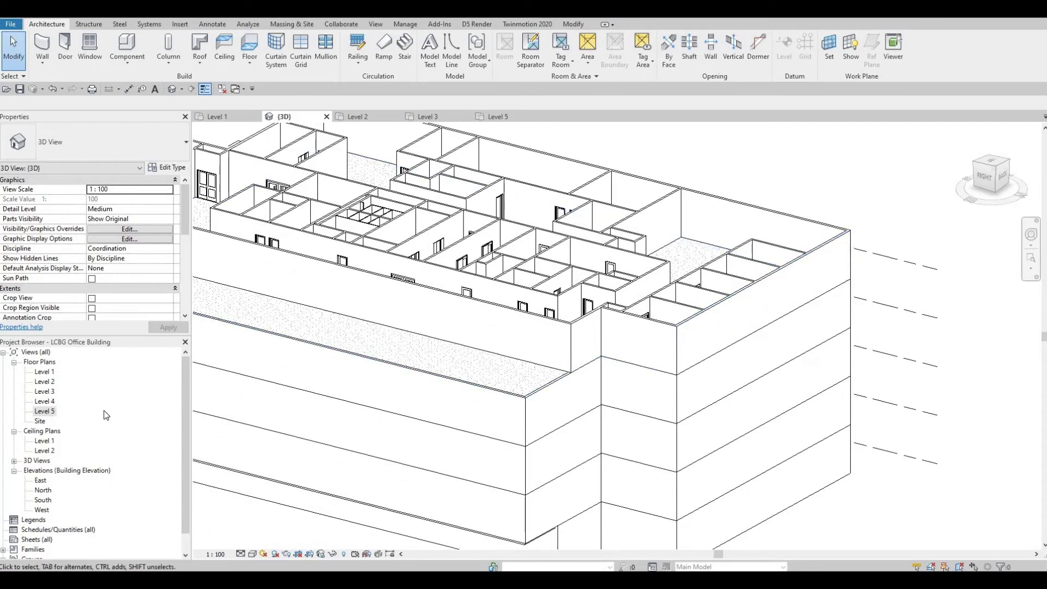
Return to the Level 5 floor plan and delete the row of offices along the north exterior wall between grids B and E.
{"action": "scroll", "coordinate": [347, 254], "scroll_direction": "up", "scroll_amount": 4}
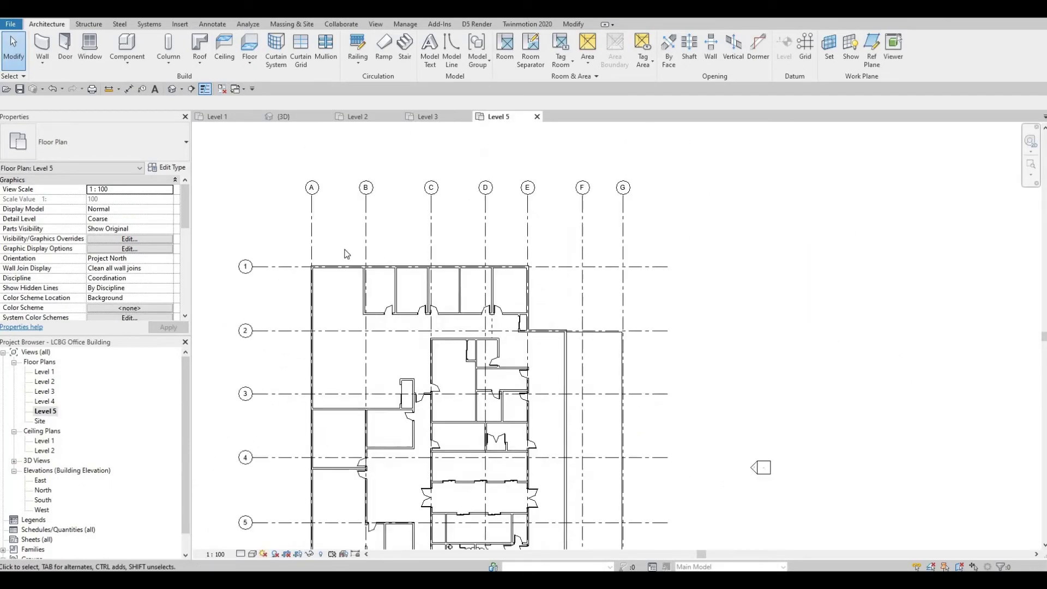
{"action": "scroll", "coordinate": [347, 254], "scroll_direction": "up", "scroll_amount": 3}
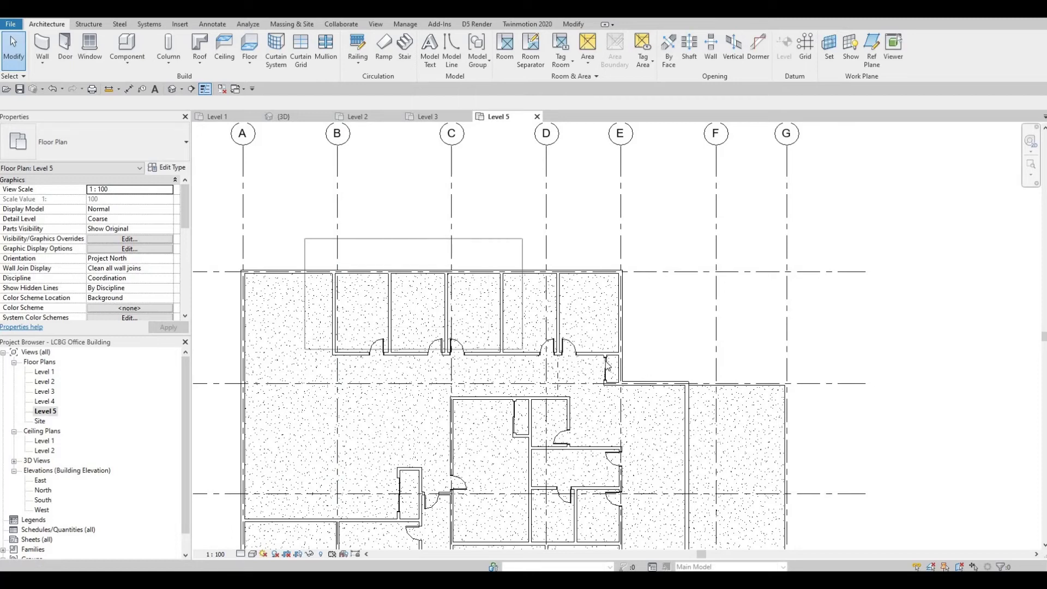
{"action": "left_click_drag", "start_coordinate": [607, 364], "coordinate": [630, 362]}
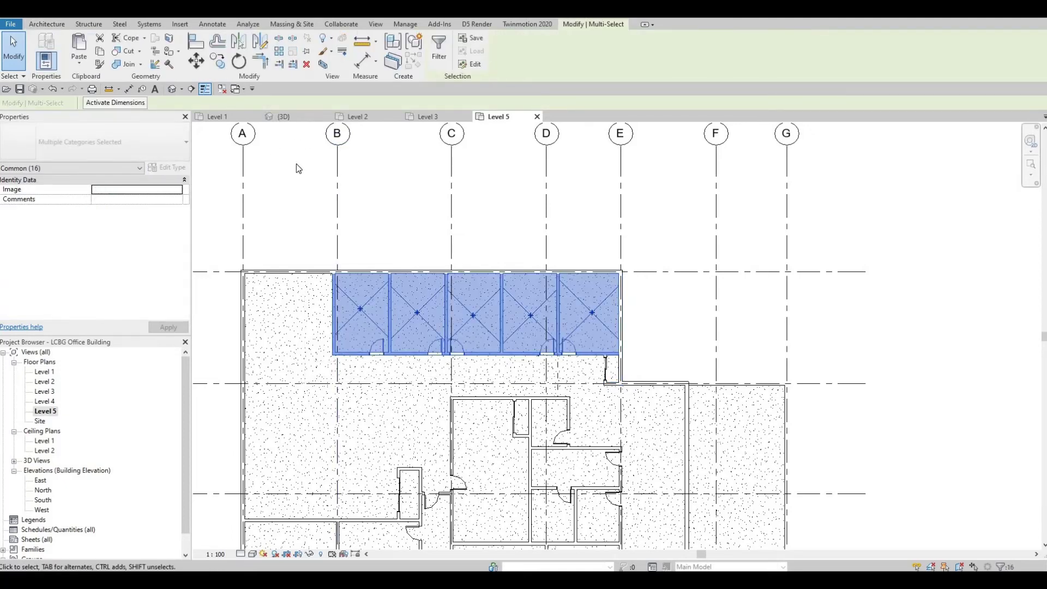
{"action": "key", "text": "Delete"}
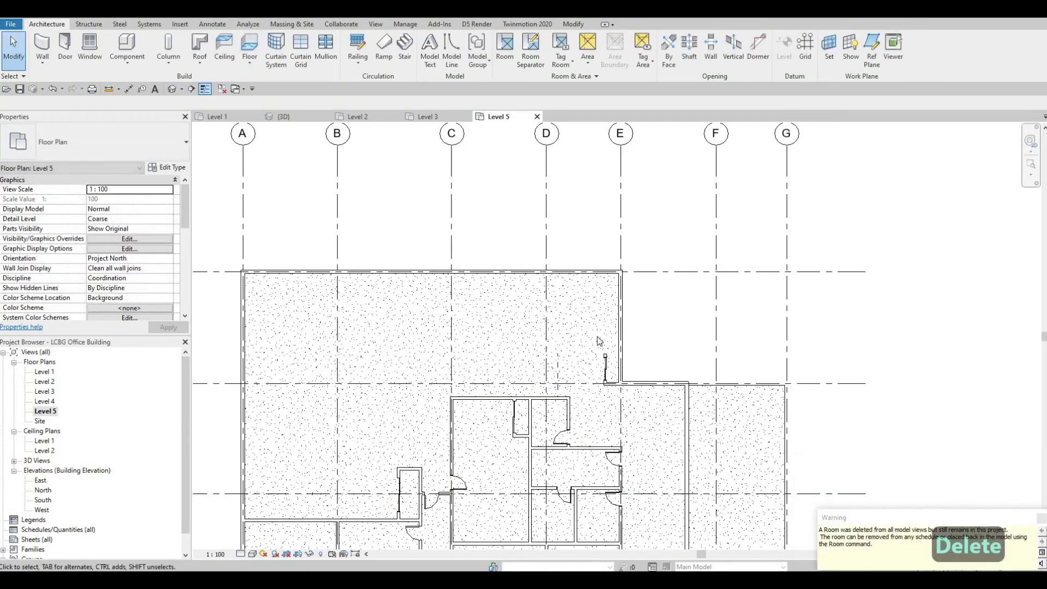
Delete the leftover small closet walls and opening beside the exterior corner at grids E and 2.
{"action": "scroll", "coordinate": [597, 443], "scroll_direction": "up", "scroll_amount": 2}
{"action": "key", "text": "Escape"}
{"action": "key", "text": "Escape"}
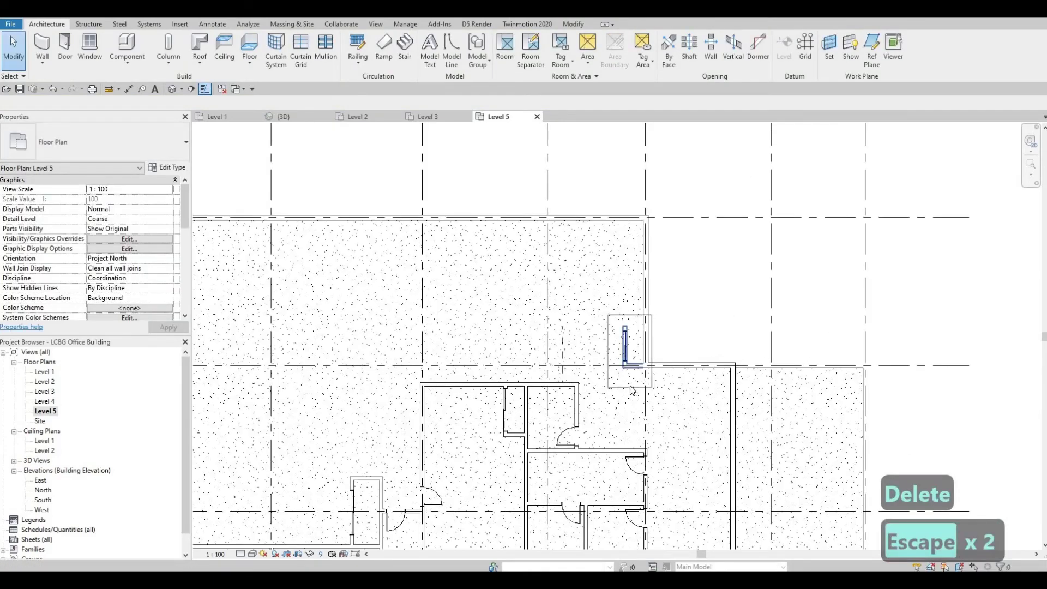
{"action": "left_click_drag", "start_coordinate": [629, 387], "coordinate": [609, 396]}
{"action": "key", "text": "Delete"}
Move the Level 5 north exterior wall south from grid 1 to a set-back position between grids 1 and 2.
{"action": "middle_click_drag", "start_coordinate": [632, 371], "coordinate": [667, 338]}
{"action": "scroll", "coordinate": [673, 336], "scroll_direction": "down", "scroll_amount": 2}
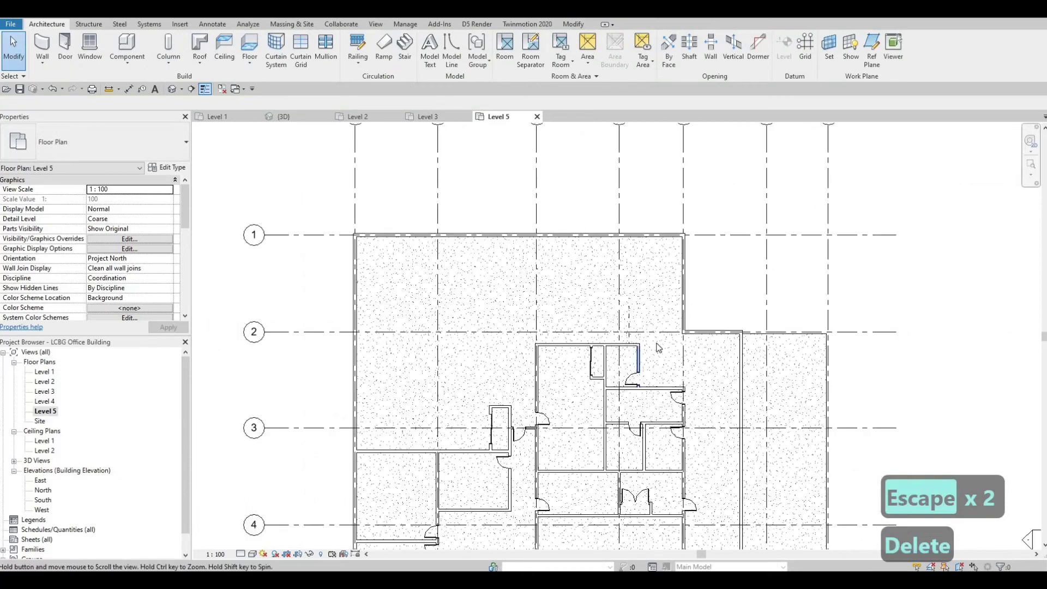
{"action": "scroll", "coordinate": [658, 348], "scroll_direction": "down", "scroll_amount": 2}
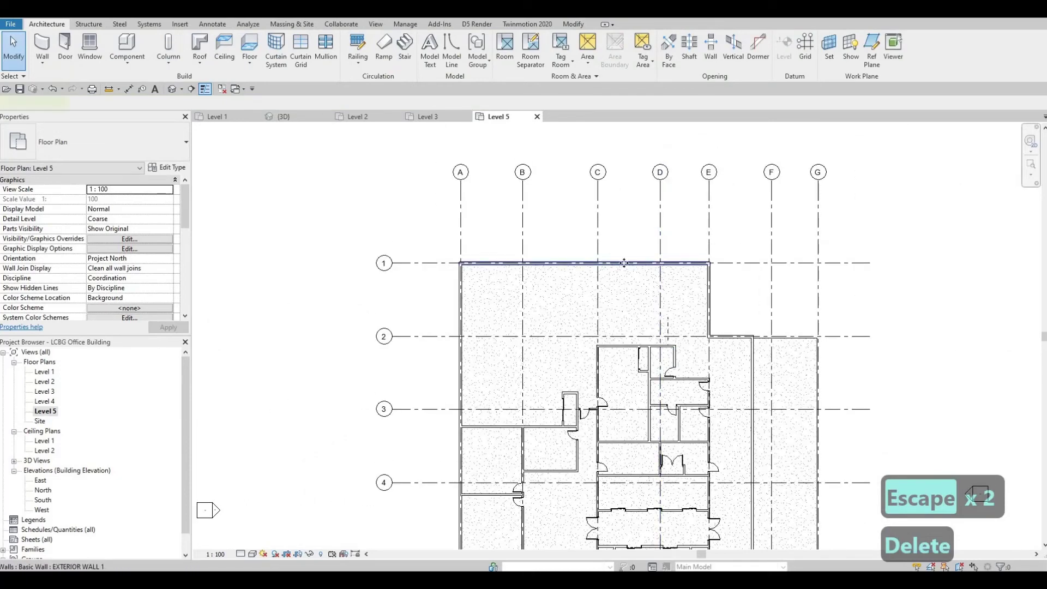
{"action": "left_click", "coordinate": [624, 263]}
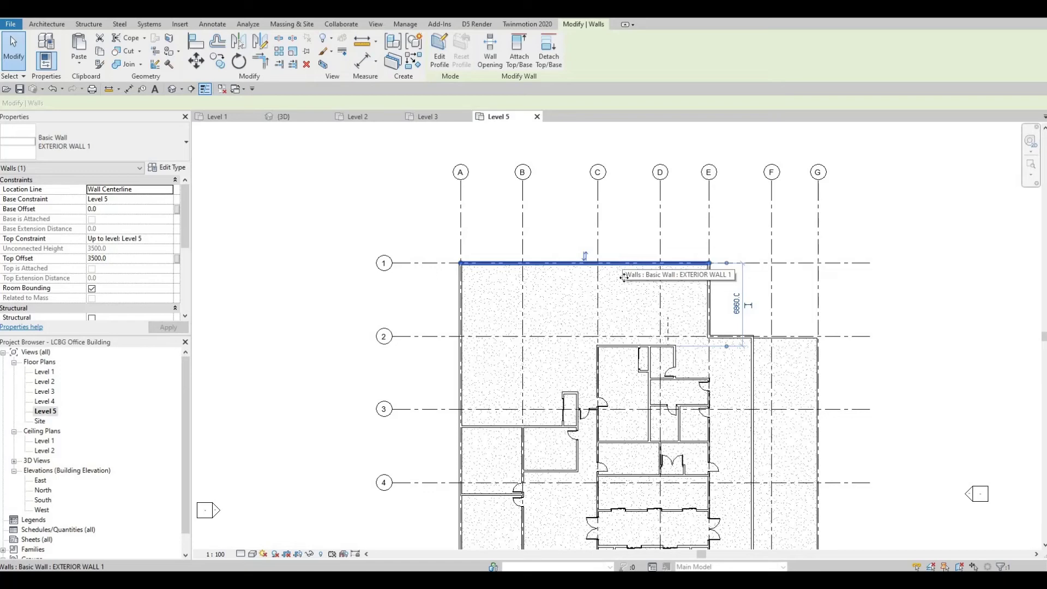
{"action": "left_click_drag", "start_coordinate": [625, 292], "coordinate": [677, 334]}
{"action": "key", "text": "Escape"}
{"action": "key", "text": "Escape"}
Delete the leftover room separation line near grid D, just south of the set-back north exterior wall.
{"action": "scroll", "coordinate": [677, 333], "scroll_direction": "up", "scroll_amount": 1}
{"action": "left_click", "coordinate": [663, 327]}
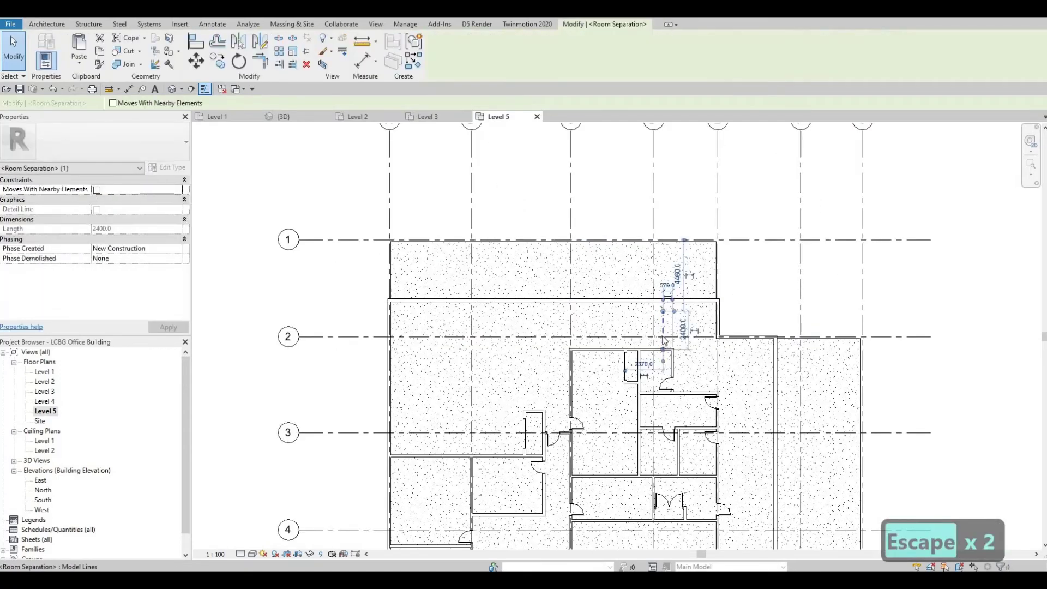
{"action": "key", "text": "Delete"}
{"action": "scroll", "coordinate": [665, 266], "scroll_direction": "down", "scroll_amount": 2}
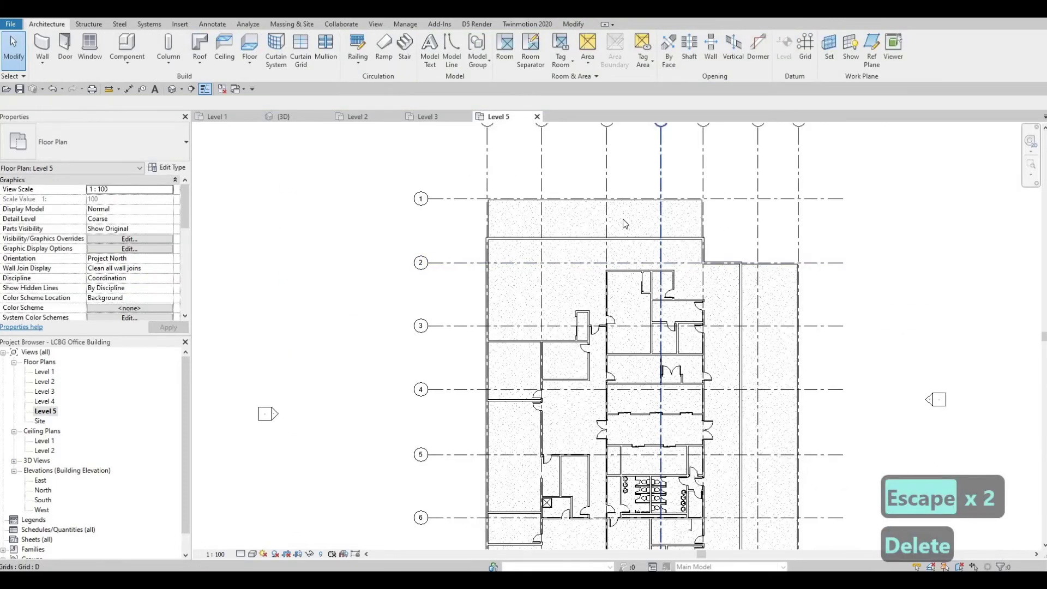
In the 3D view, attach the tops of the four Level 4 office partitions beneath the north terrace to the Level 5 floor.
{"action": "left_click", "coordinate": [421, 113]}
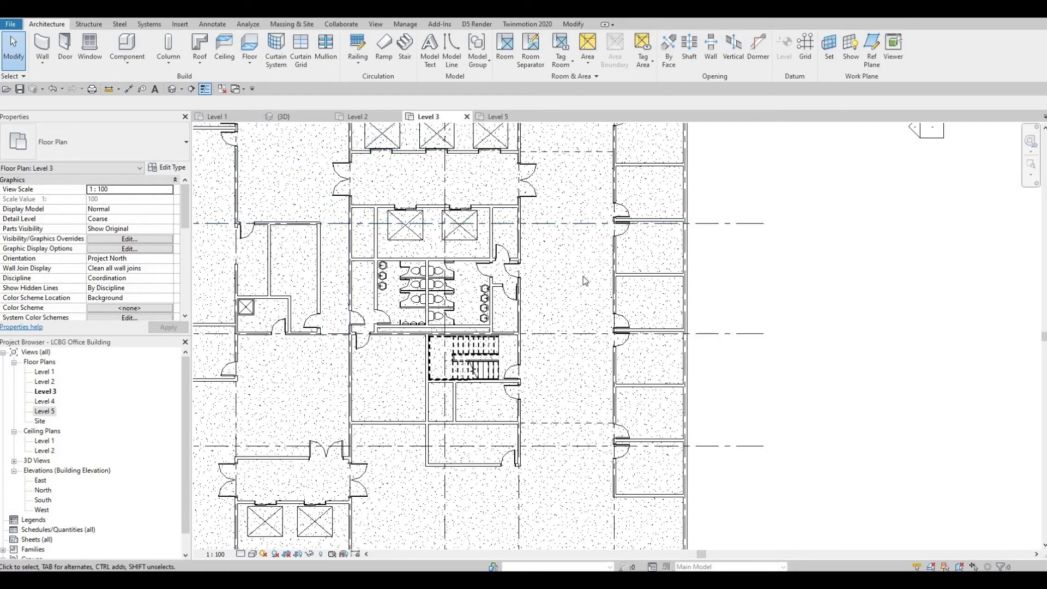
{"action": "key", "text": "ctrl+Tab"}
{"action": "scroll", "coordinate": [610, 283], "scroll_direction": "up", "scroll_amount": 5}
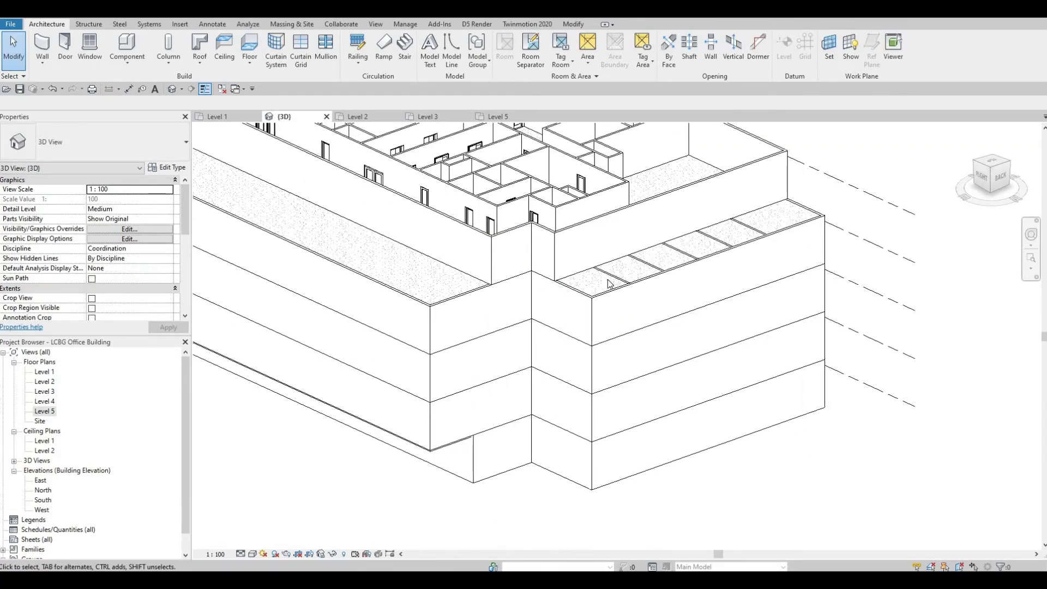
{"action": "scroll", "coordinate": [627, 270], "scroll_direction": "up", "scroll_amount": 3}
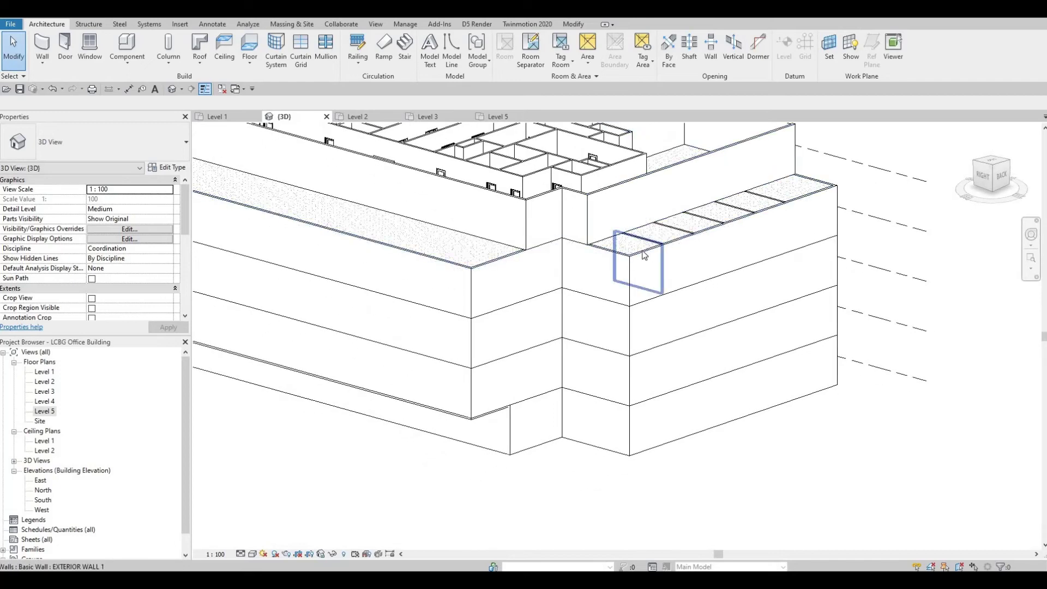
{"action": "scroll", "coordinate": [646, 272], "scroll_direction": "up", "scroll_amount": 1}
{"action": "middle_click_drag", "start_coordinate": [646, 256], "coordinate": [621, 384]}
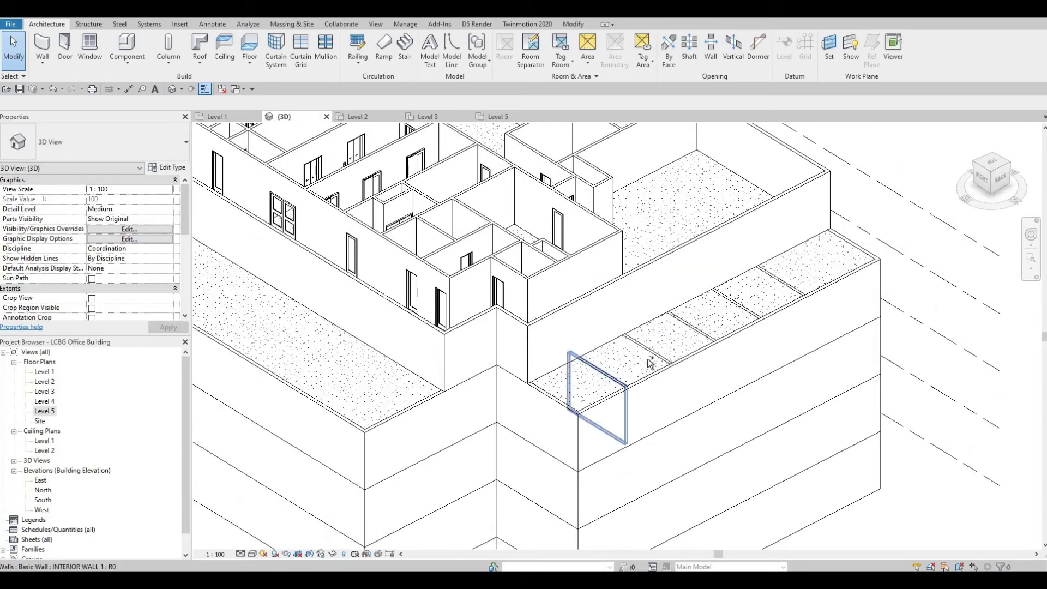
{"action": "left_click", "coordinate": [651, 364]}
{"action": "left_click", "coordinate": [692, 332], "text": "ctrl"}
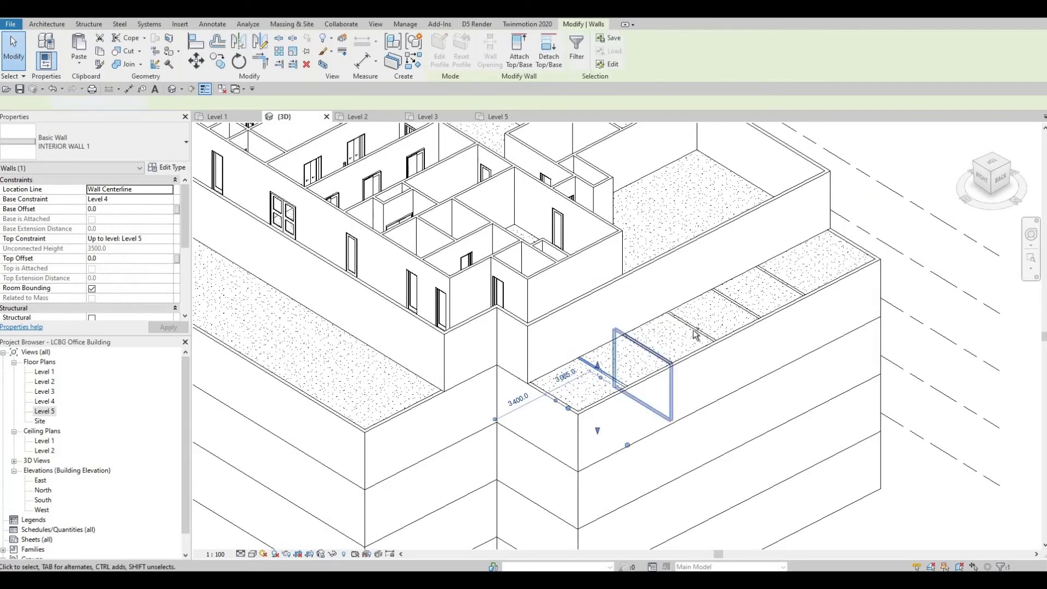
{"action": "left_click", "coordinate": [736, 306], "text": "ctrl"}
{"action": "left_click", "coordinate": [784, 283], "text": "ctrl"}
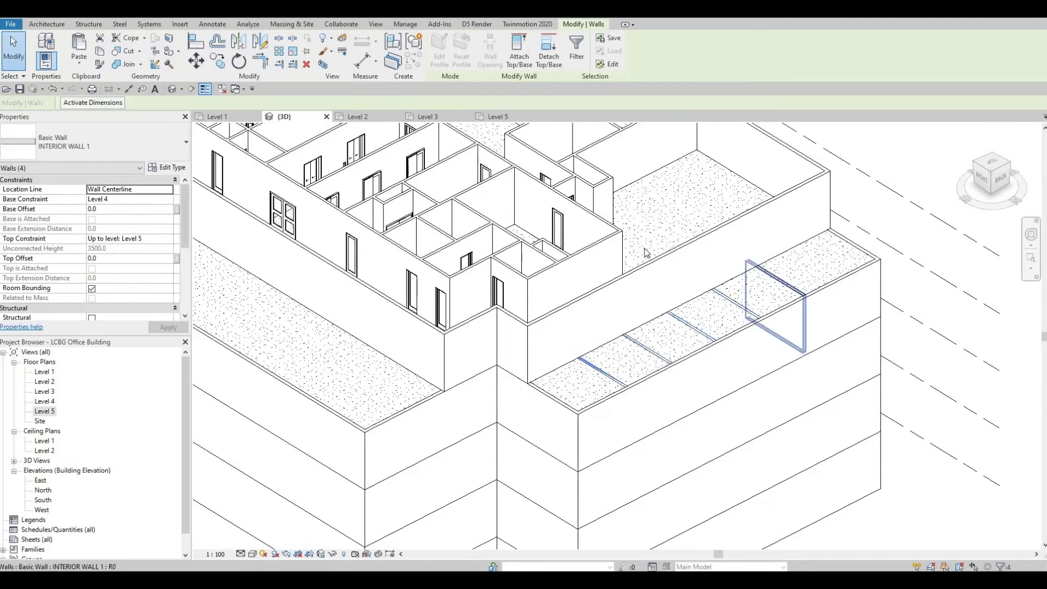
{"action": "left_click", "coordinate": [520, 59]}
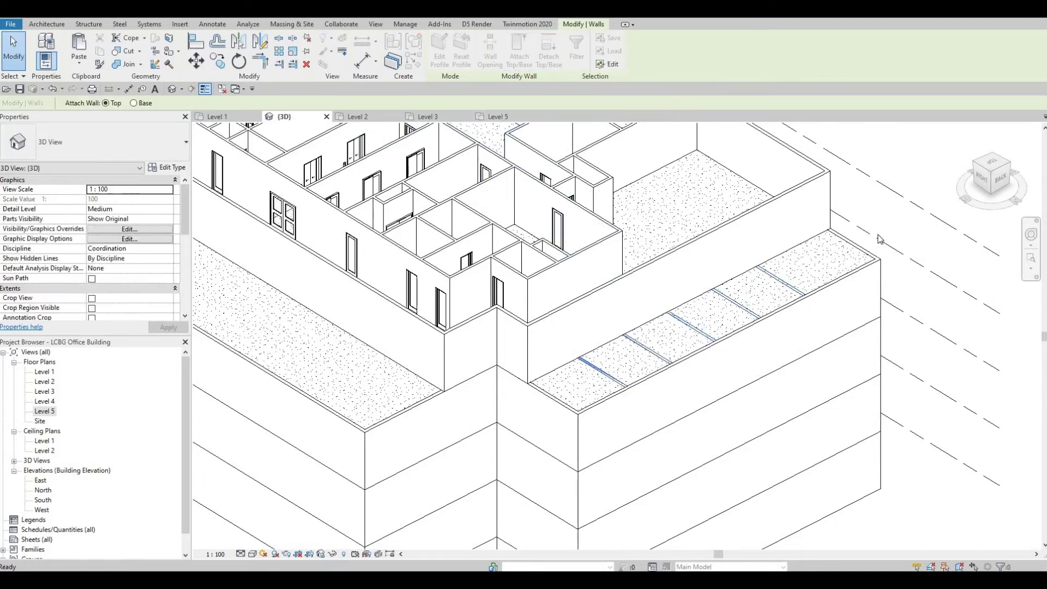
{"action": "left_click", "coordinate": [861, 267]}
{"action": "key", "text": "Escape"}
{"action": "key", "text": "Escape"}
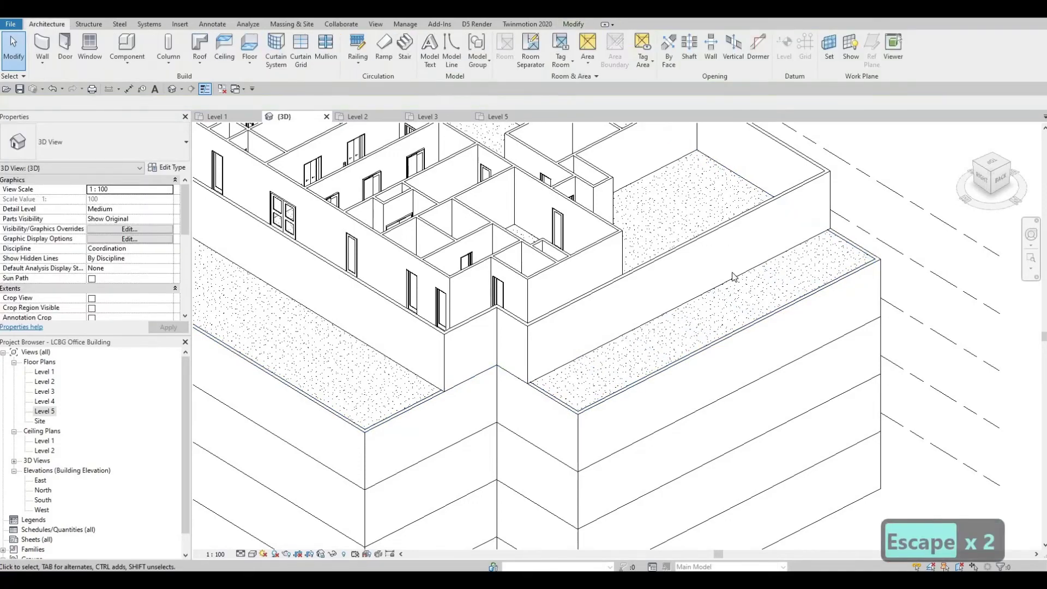
Return to the Level 5 floor plan and measure the gap between the north exterior wall and the core's north wall.
{"action": "middle_click_drag", "start_coordinate": [732, 210], "coordinate": [722, 423], "text": "shift"}
{"action": "middle_click_drag", "start_coordinate": [702, 383], "coordinate": [786, 392], "text": "shift"}
{"action": "middle_click_drag", "start_coordinate": [389, 316], "coordinate": [371, 327], "text": "shift"}
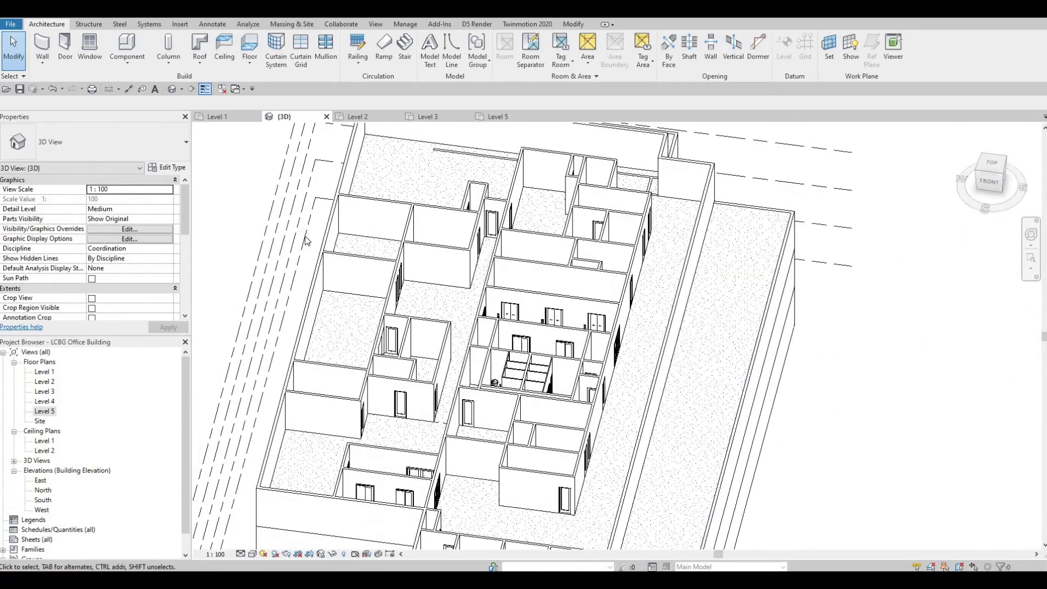
{"action": "double_click", "coordinate": [45, 411]}
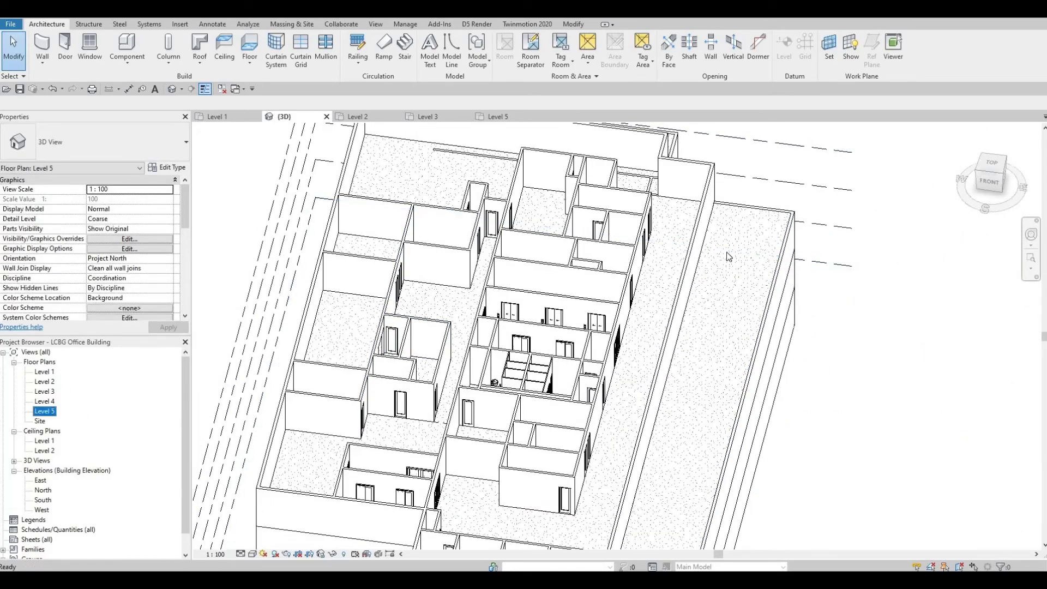
{"action": "scroll", "coordinate": [316, 243], "scroll_direction": "up", "scroll_amount": 4}
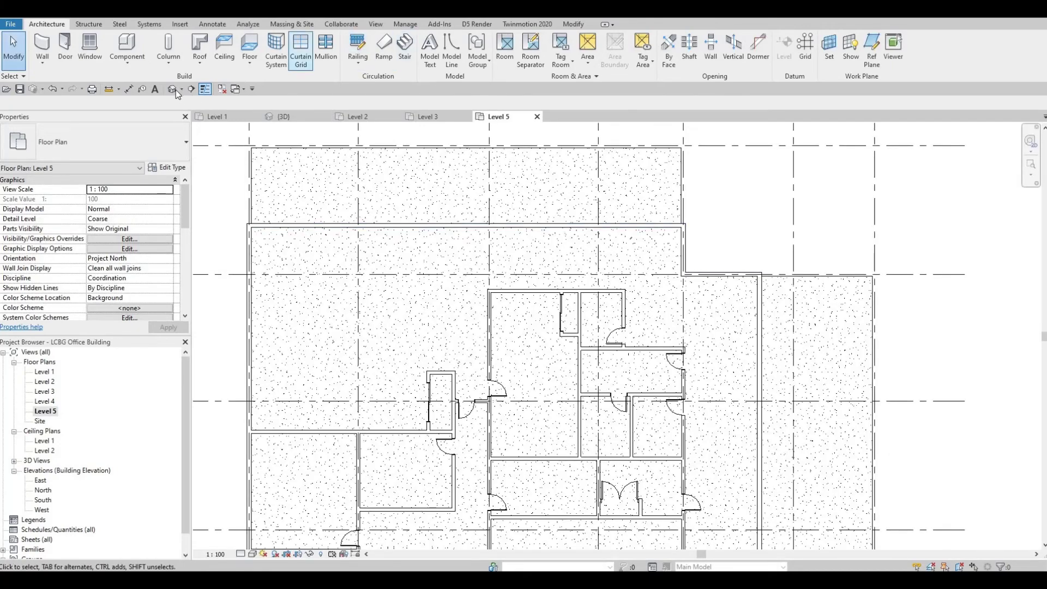
{"action": "key", "text": "d"}
{"action": "key", "text": "i"}
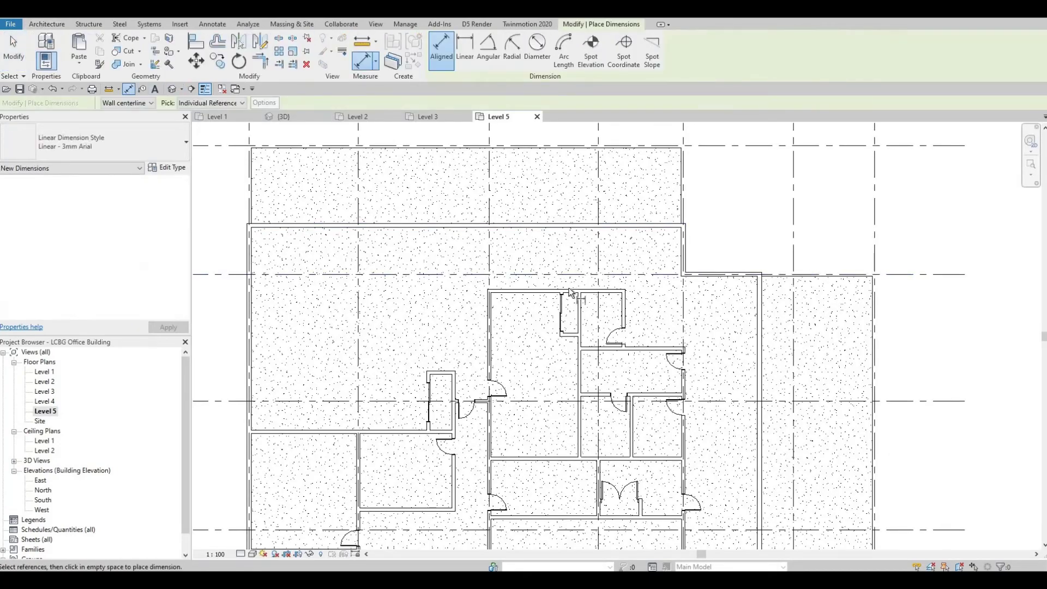
{"action": "left_click", "coordinate": [578, 224]}
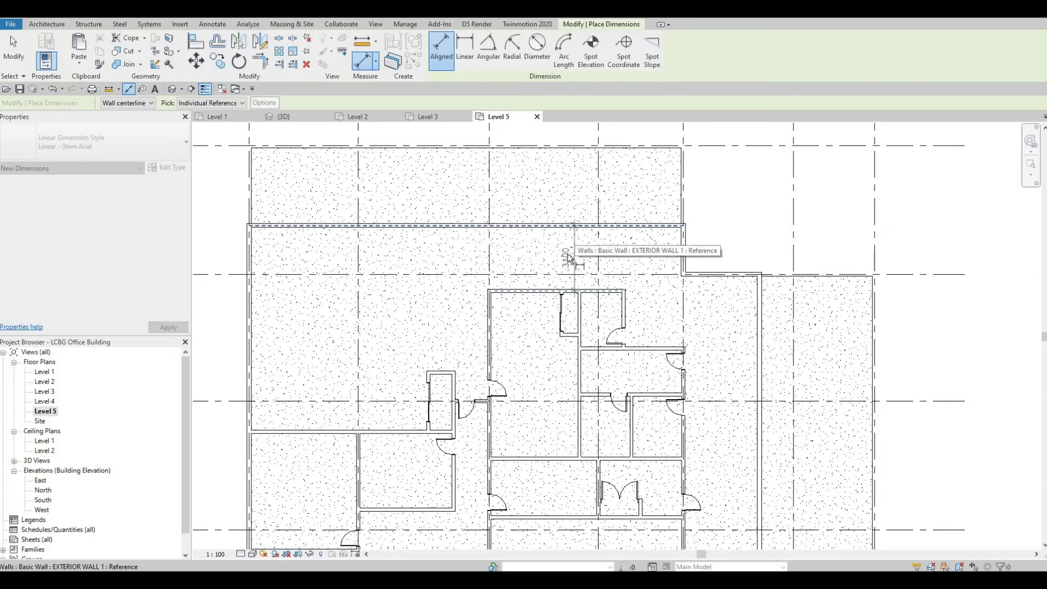
{"action": "middle_click_drag", "start_coordinate": [570, 261], "coordinate": [624, 249]}
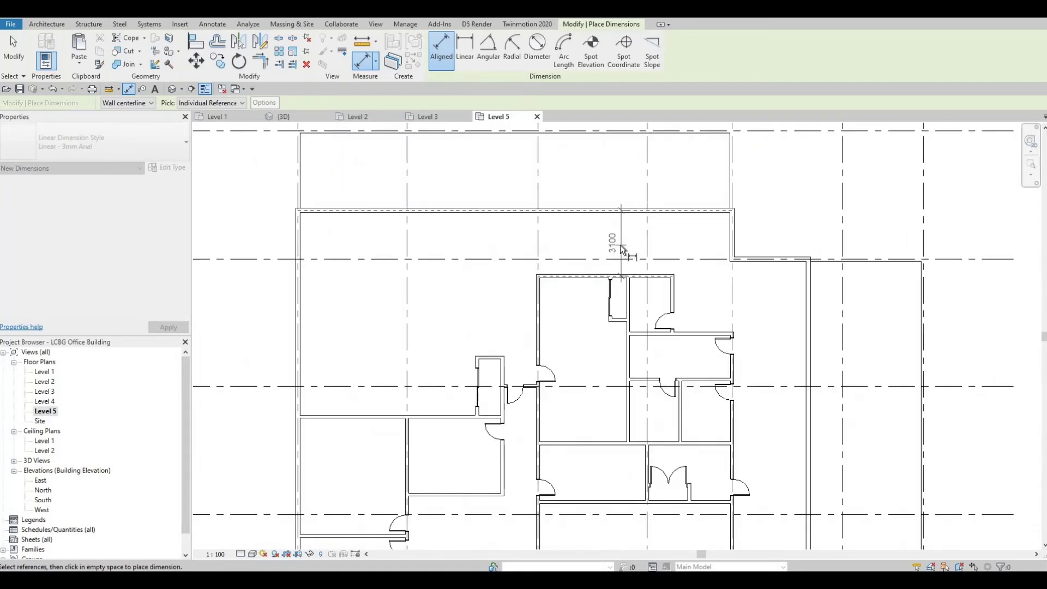
{"action": "key", "text": "Escape"}
{"action": "key", "text": "Escape"}
Move the Level 5 east exterior wall slightly west, between grids E and F, onto the easternmost south office's side wall.
{"action": "mouse_move", "coordinate": [686, 278]}
{"action": "middle_mouse_down"}
{"action": "mouse_move", "coordinate": [656, 249]}
{"action": "mouse_move", "coordinate": [670, 256]}
{"action": "middle_mouse_up"}
{"action": "scroll", "coordinate": [670, 256], "scroll_direction": "down", "scroll_amount": 4}
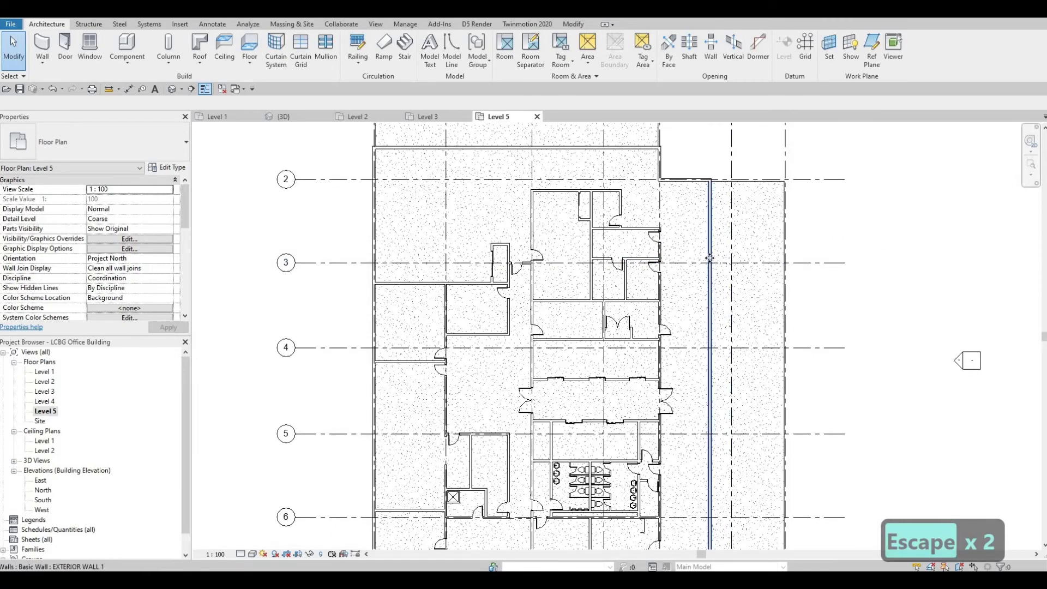
{"action": "left_click", "coordinate": [709, 257]}
{"action": "left_click_drag", "start_coordinate": [709, 259], "coordinate": [698, 255]}
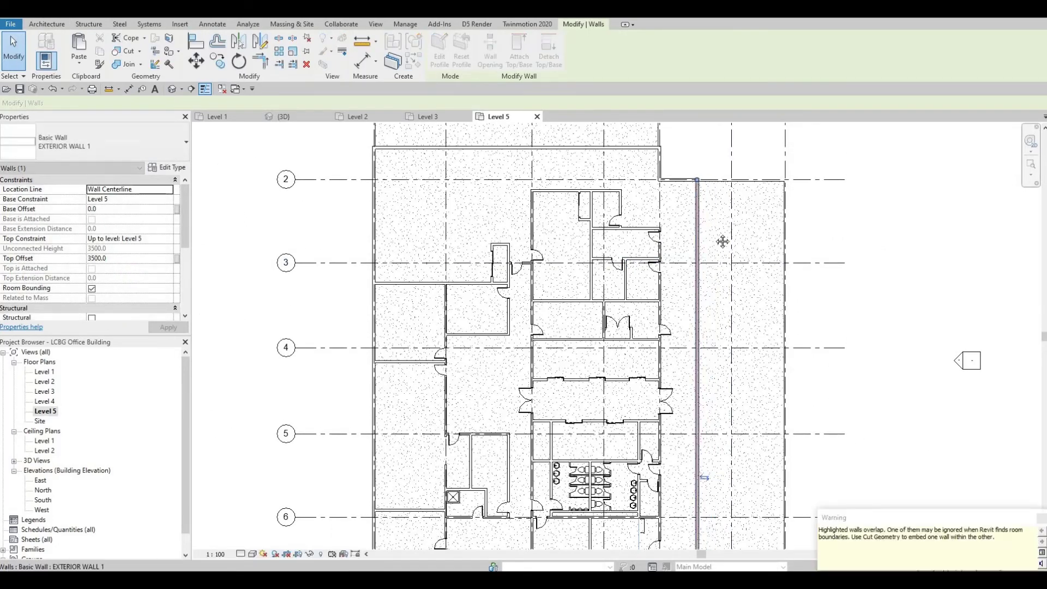
{"action": "key", "text": "Escape"}
{"action": "scroll", "coordinate": [714, 327], "scroll_direction": "down", "scroll_amount": 1}
{"action": "middle_click_drag", "start_coordinate": [707, 338], "coordinate": [709, 272]}
{"action": "key", "text": "Escape"}
{"action": "scroll", "coordinate": [701, 246], "scroll_direction": "down", "scroll_amount": 1}
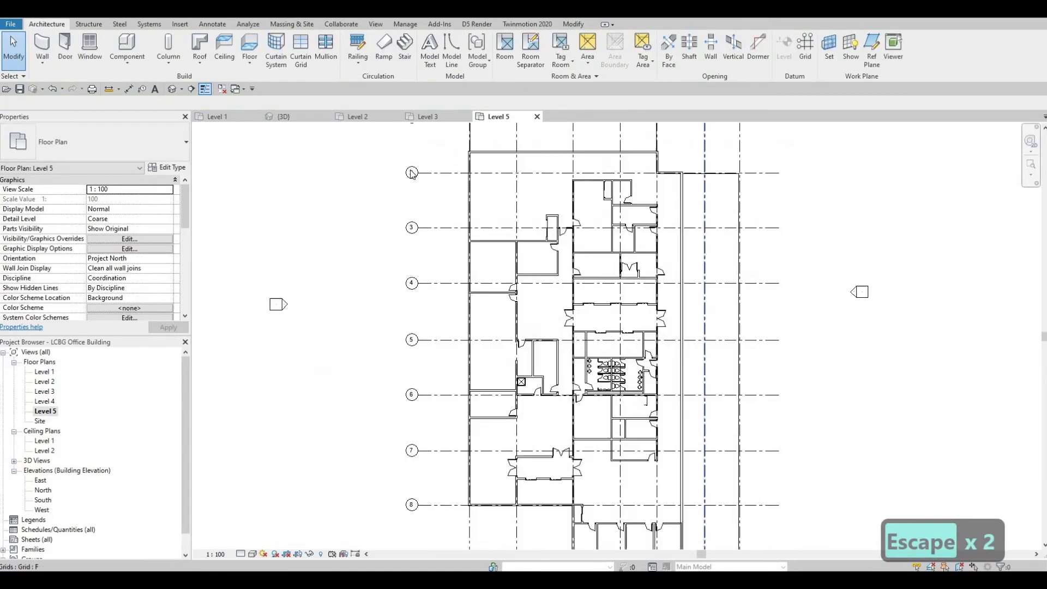
Delete the interior wall overlapping the east exterior wall at the easternmost south office, between grids 8 and 9.
{"action": "scroll", "coordinate": [682, 218], "scroll_direction": "up", "scroll_amount": 3}
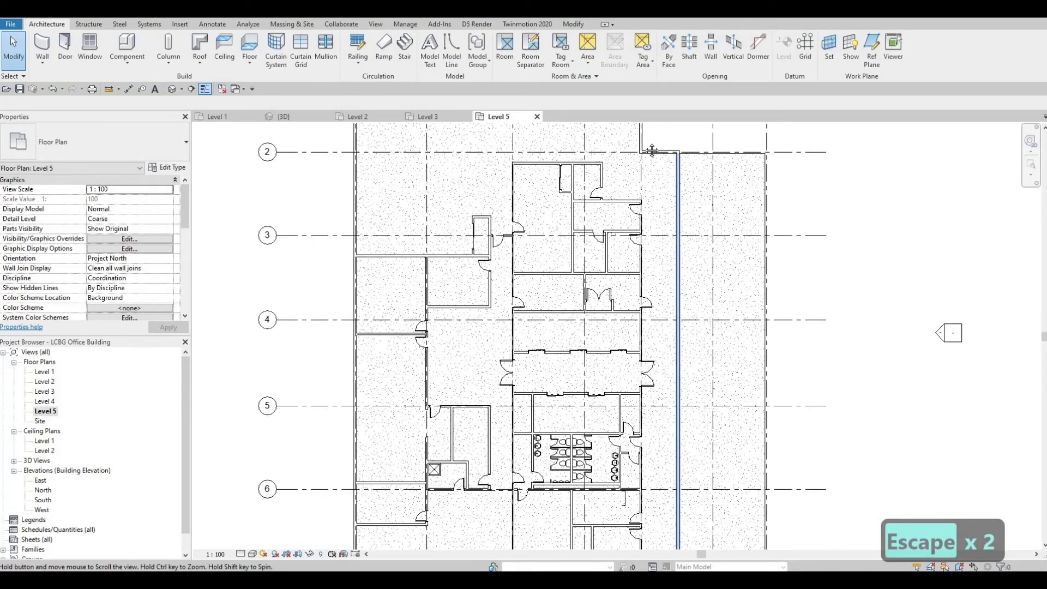
{"action": "scroll", "coordinate": [646, 229], "scroll_direction": "down", "scroll_amount": 2}
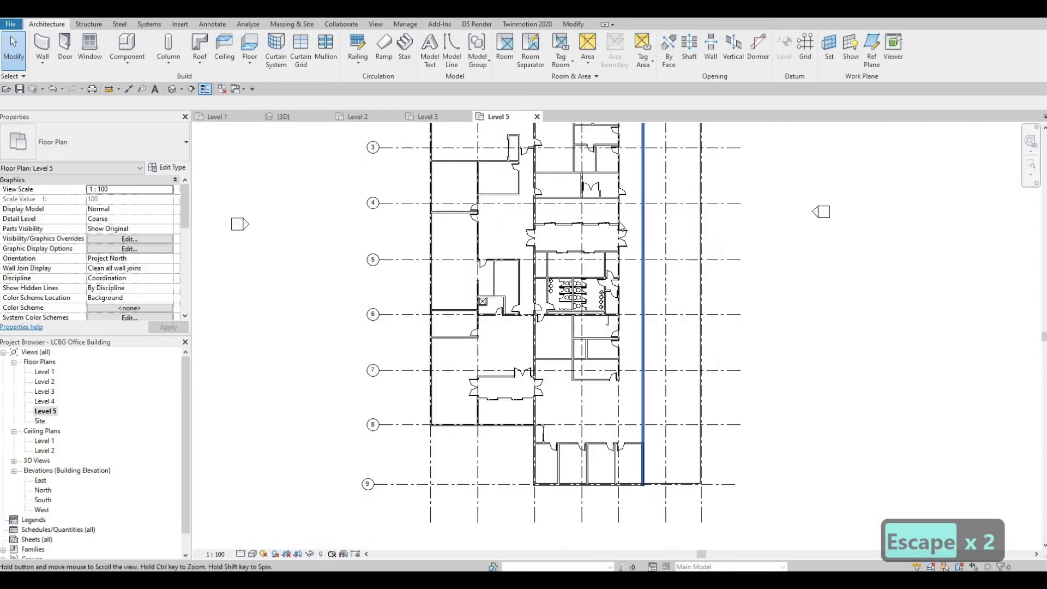
{"action": "mouse_move", "coordinate": [642, 210]}
{"action": "middle_mouse_down"}
{"action": "mouse_move", "coordinate": [652, 273]}
{"action": "mouse_move", "coordinate": [657, 219]}
{"action": "middle_mouse_up"}
{"action": "middle_click_drag", "start_coordinate": [664, 327], "coordinate": [650, 250]}
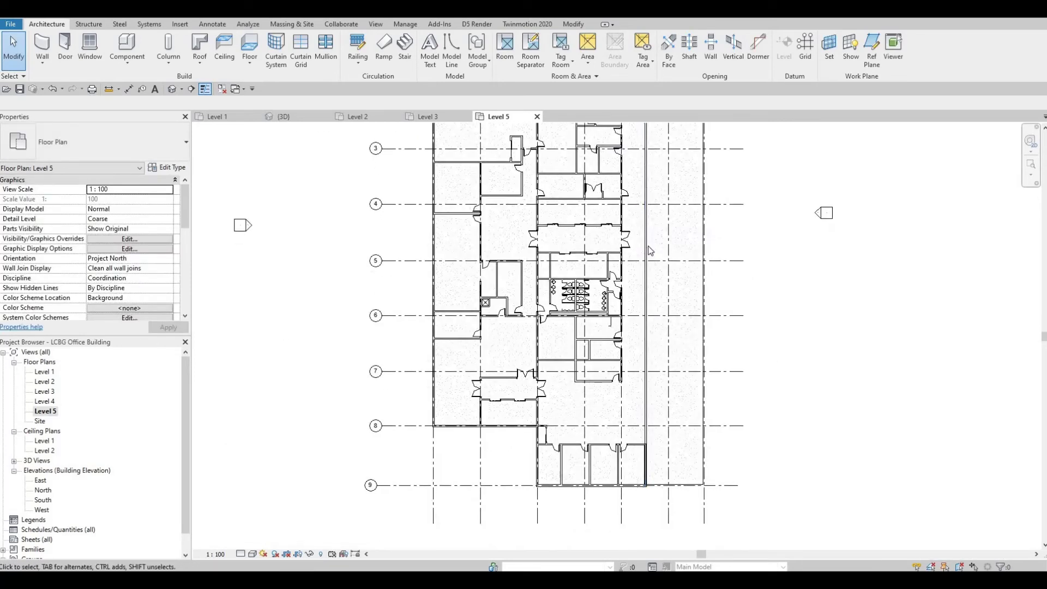
{"action": "scroll", "coordinate": [638, 464], "scroll_direction": "up", "scroll_amount": 5}
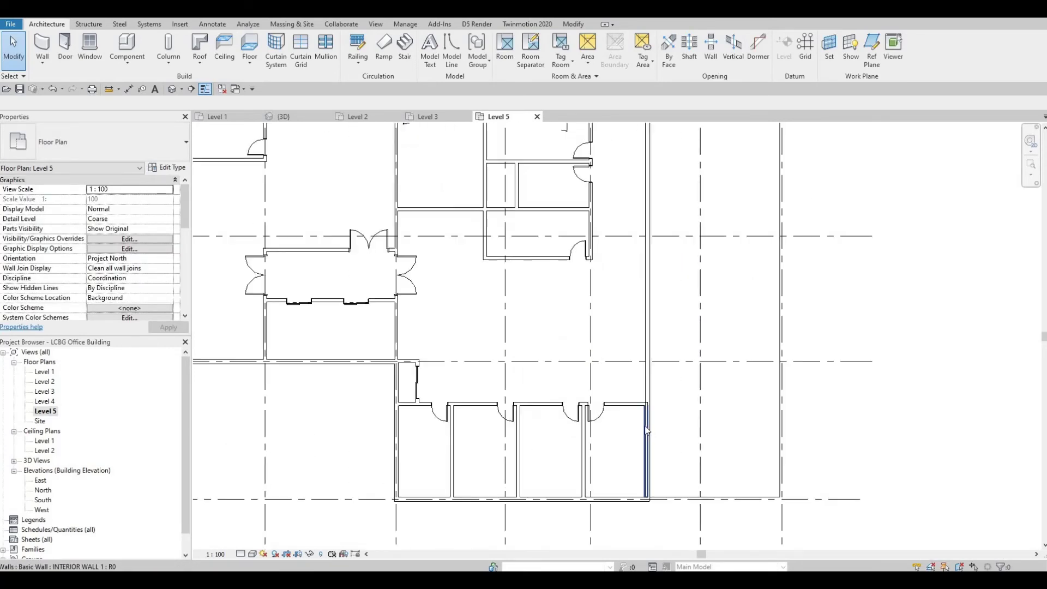
{"action": "left_click", "coordinate": [646, 413]}
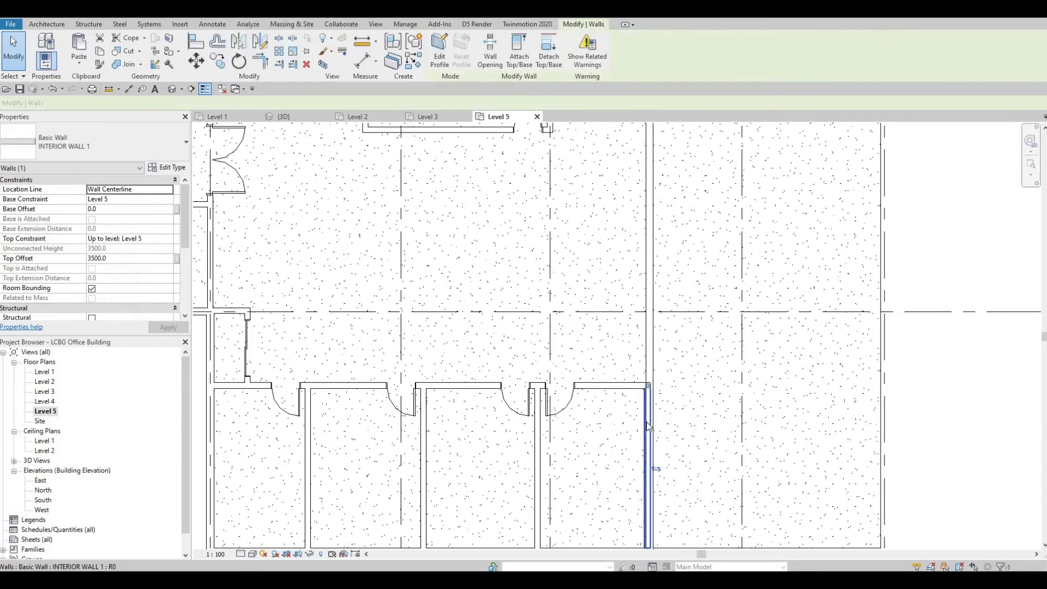
{"action": "key", "text": "Delete"}
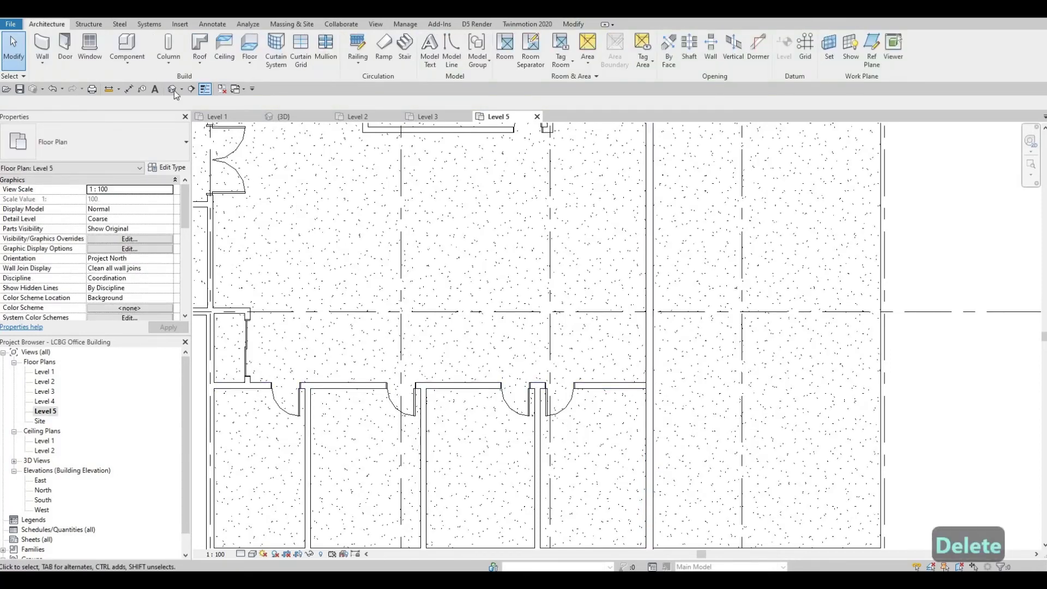
Examine the set-back Level 5 exterior walls and the east and north terraces from several sides in the 3D view.
{"action": "left_click", "coordinate": [172, 89]}
{"action": "middle_click_drag", "start_coordinate": [442, 258], "coordinate": [674, 319], "text": "shift"}
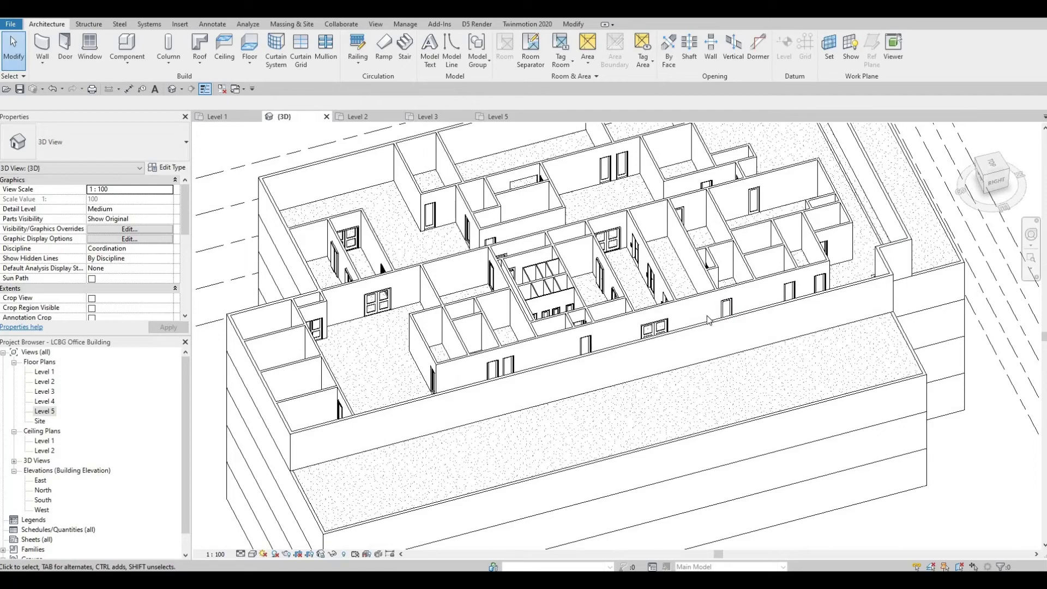
{"action": "middle_click_drag", "start_coordinate": [668, 339], "coordinate": [736, 333], "text": "shift"}
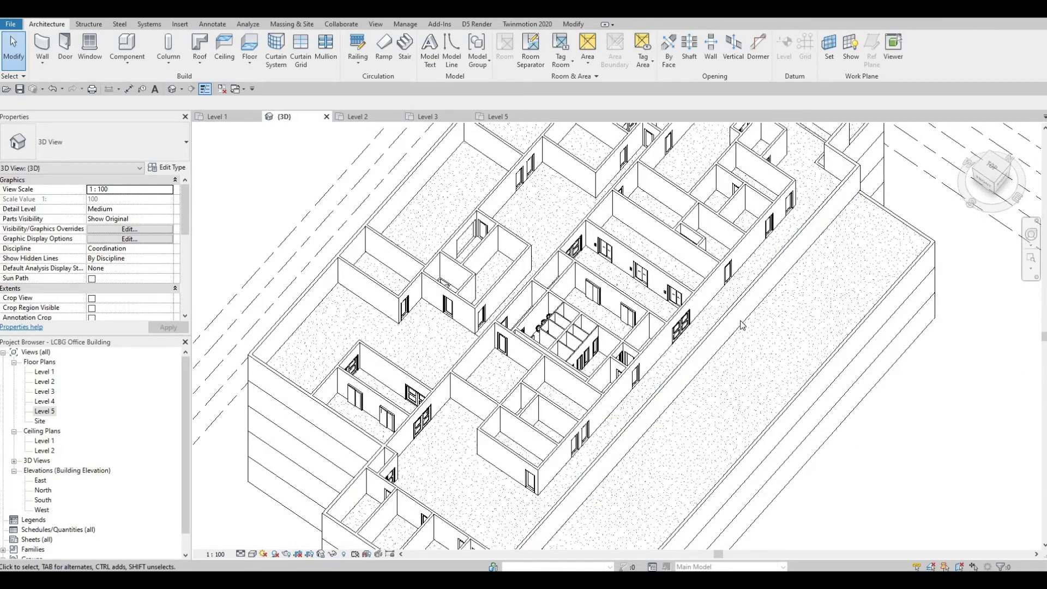
{"action": "scroll", "coordinate": [731, 300], "scroll_direction": "up", "scroll_amount": 2}
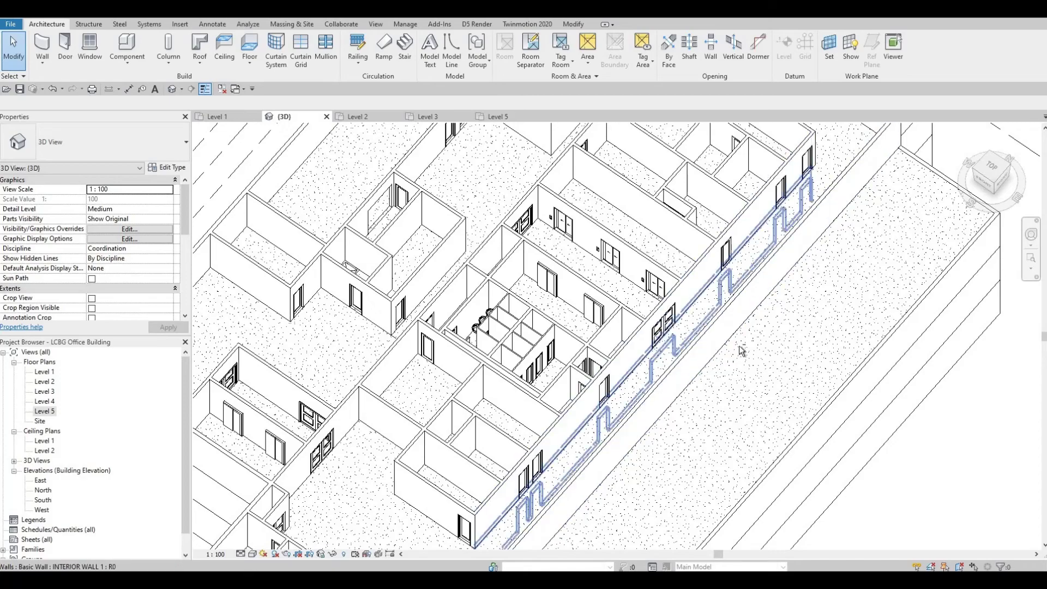
{"action": "middle_click_drag", "start_coordinate": [738, 351], "coordinate": [455, 277], "text": "shift"}
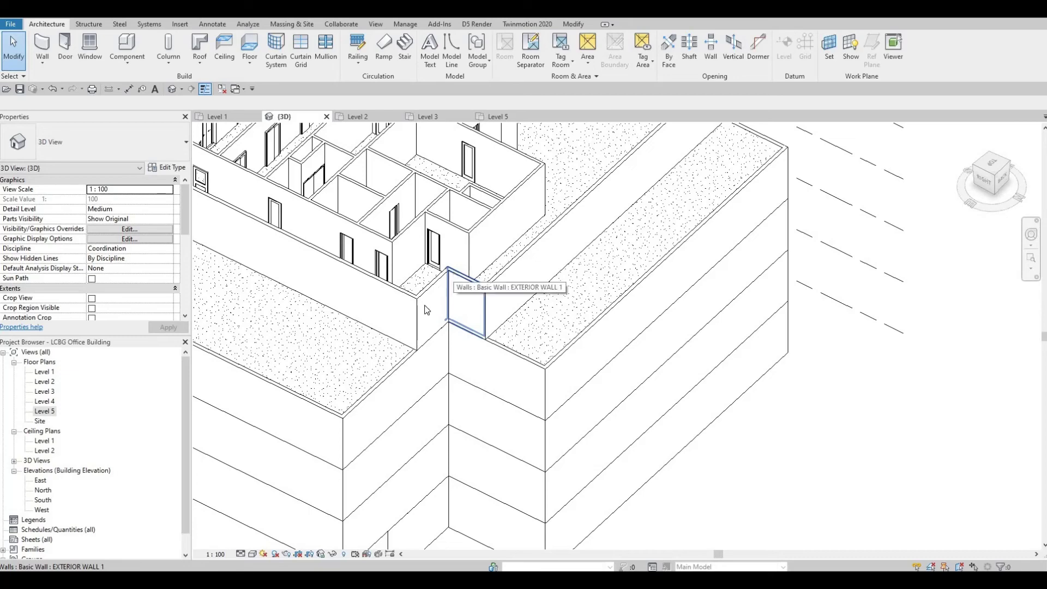
{"action": "middle_click_drag", "start_coordinate": [427, 195], "coordinate": [524, 306], "text": "shift"}
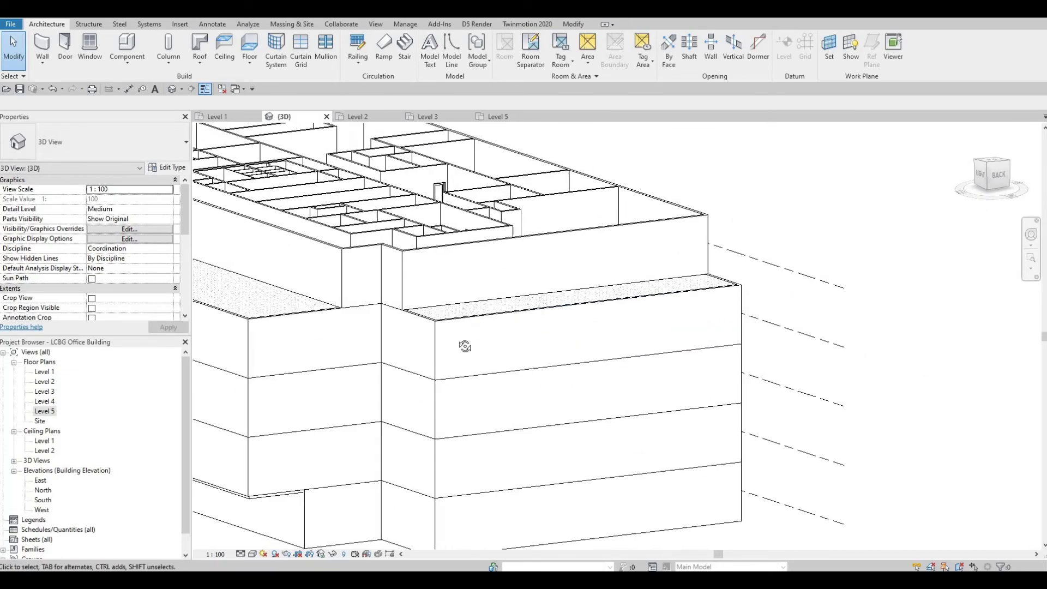
{"action": "middle_click_drag", "start_coordinate": [464, 346], "coordinate": [550, 295], "text": "shift"}
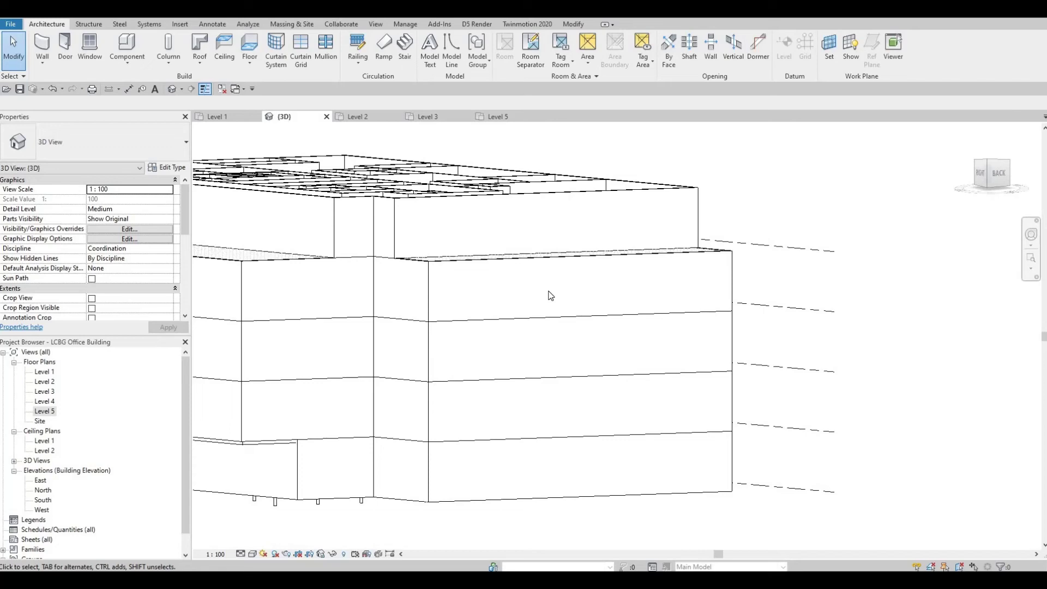
{"action": "middle_click_drag", "start_coordinate": [552, 297], "coordinate": [611, 297], "text": "shift"}
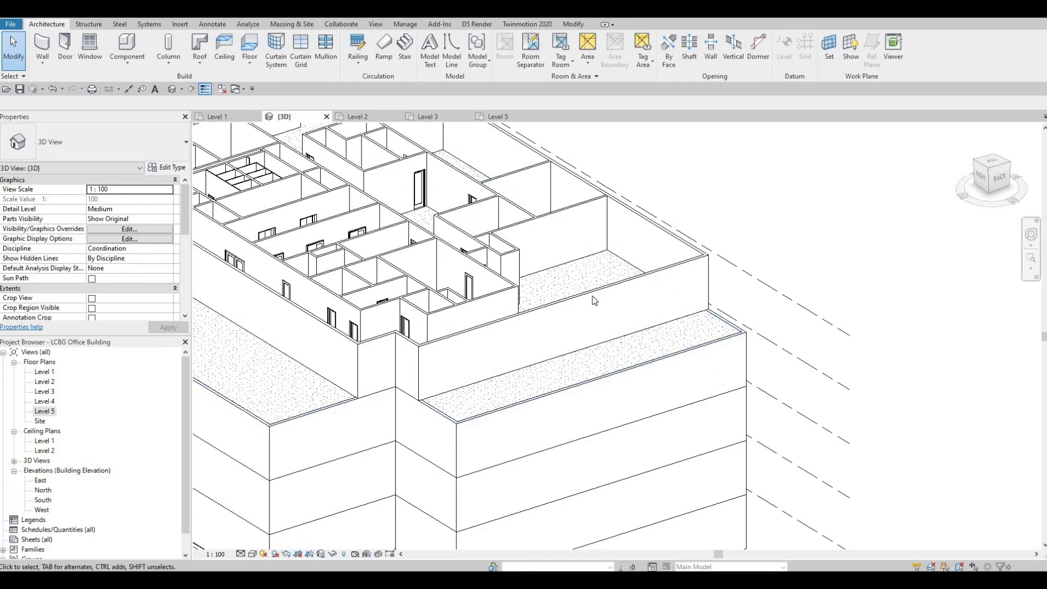
Return to the Level 5 floor plan at the building's north end.
{"action": "double_click", "coordinate": [44, 411]}
{"action": "scroll", "coordinate": [465, 444], "scroll_direction": "down", "scroll_amount": 2}
{"action": "middle_click_drag", "start_coordinate": [540, 453], "coordinate": [676, 469]}
{"action": "scroll", "coordinate": [563, 481], "scroll_direction": "down", "scroll_amount": 2}
{"action": "scroll", "coordinate": [378, 227], "scroll_direction": "up", "scroll_amount": 5}
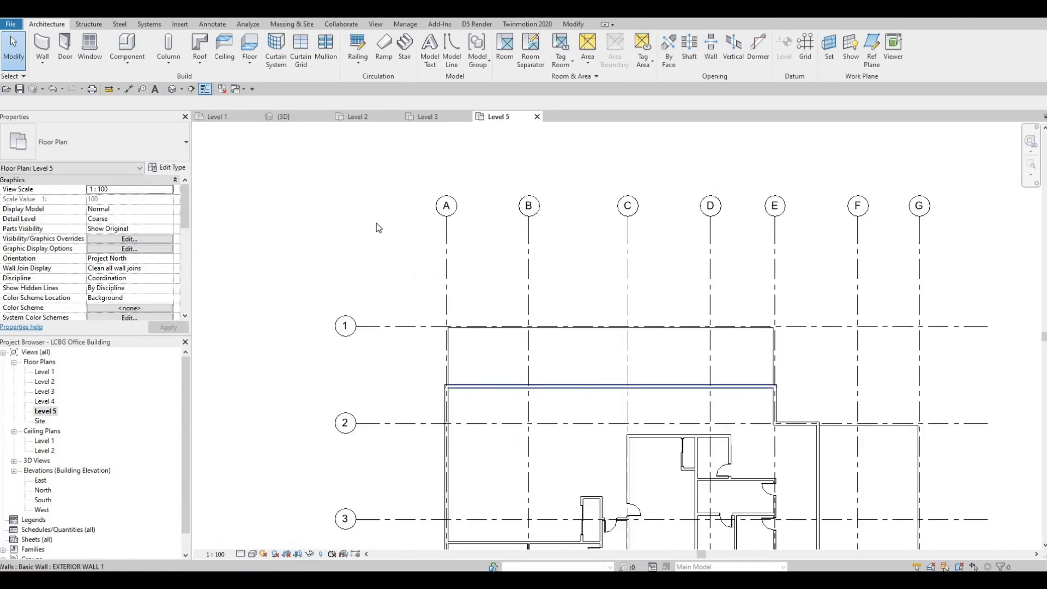
{"action": "left_click", "coordinate": [466, 386]}
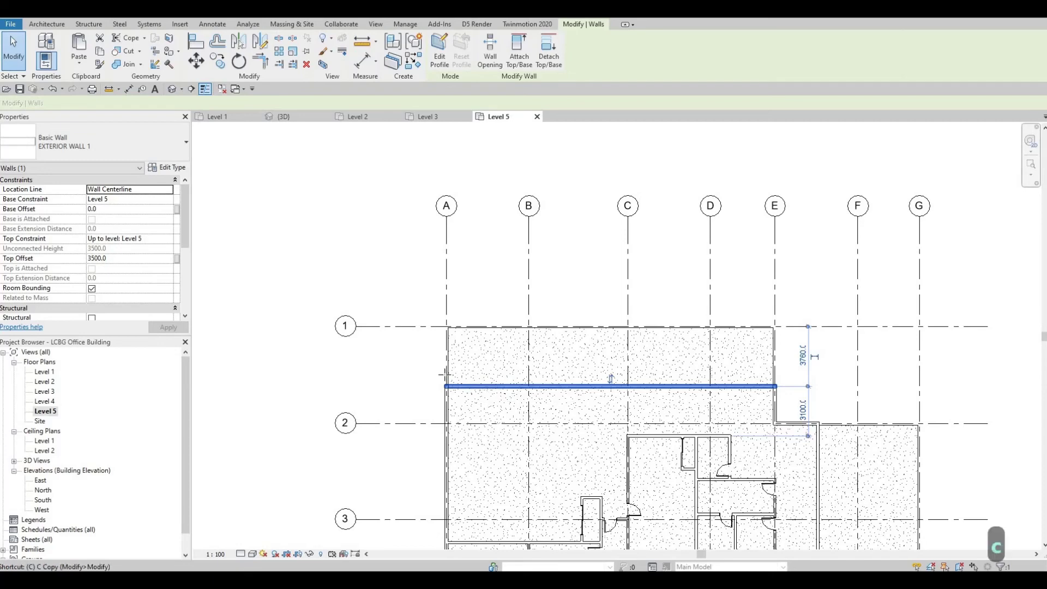
{"action": "key", "text": "s"}
{"action": "scroll", "coordinate": [446, 382], "scroll_direction": "up", "scroll_amount": 5}
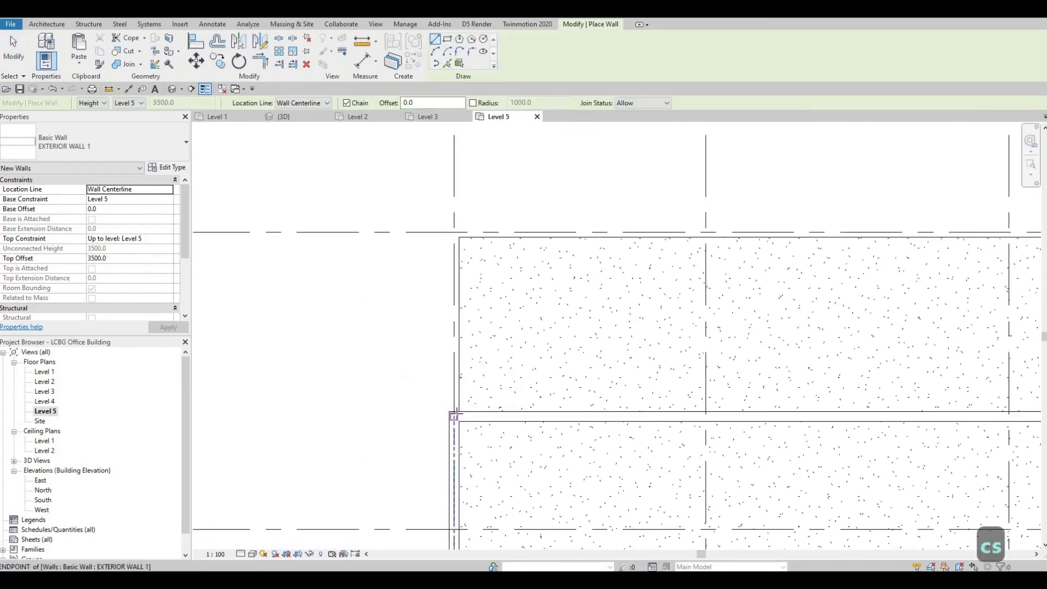
{"action": "scroll", "coordinate": [454, 416], "scroll_direction": "up", "scroll_amount": 2}
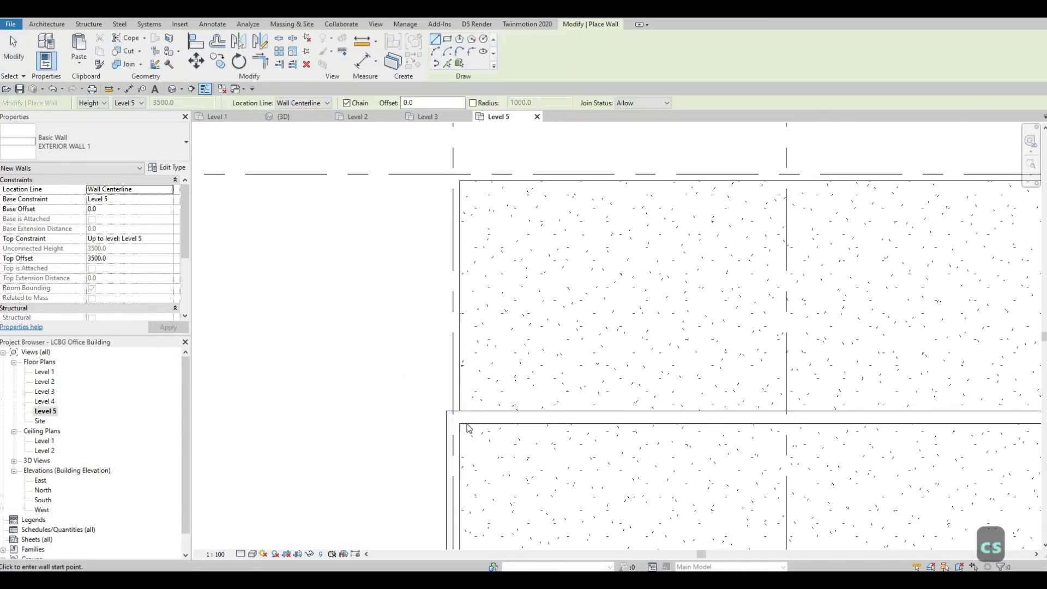
{"action": "key", "text": "Escape"}
{"action": "key", "text": "Escape"}
{"action": "key", "text": "Escape"}
Extend the north end of the Level 5 west exterior wall along grid A to grid 1.
{"action": "left_click", "coordinate": [453, 419]}
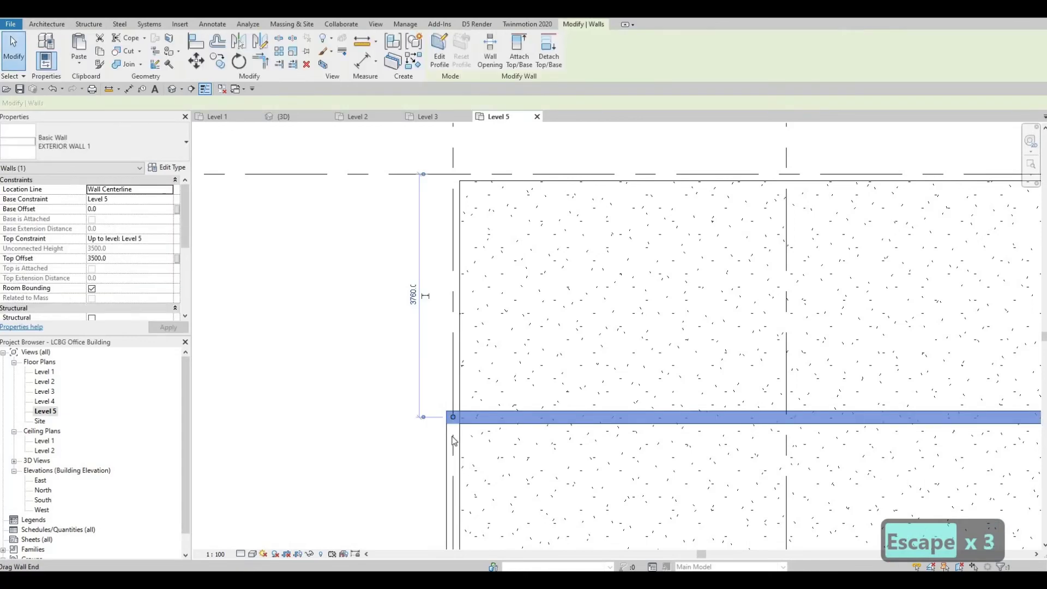
{"action": "key", "text": "Escape"}
{"action": "left_click_drag", "start_coordinate": [452, 424], "coordinate": [457, 175]}
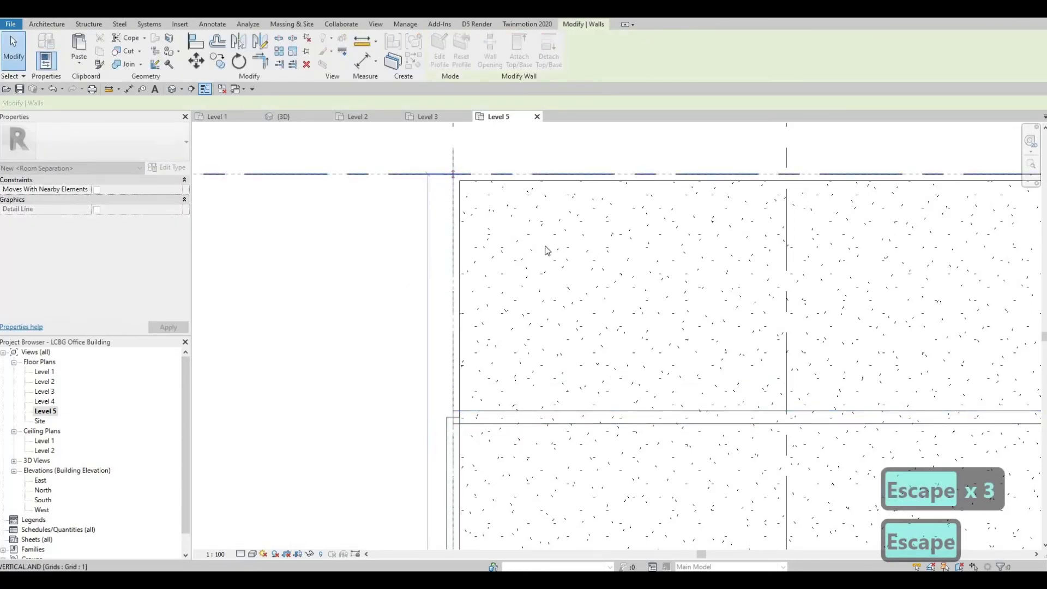
{"action": "key", "text": "Escape"}
{"action": "scroll", "coordinate": [402, 294], "scroll_direction": "down", "scroll_amount": 1}
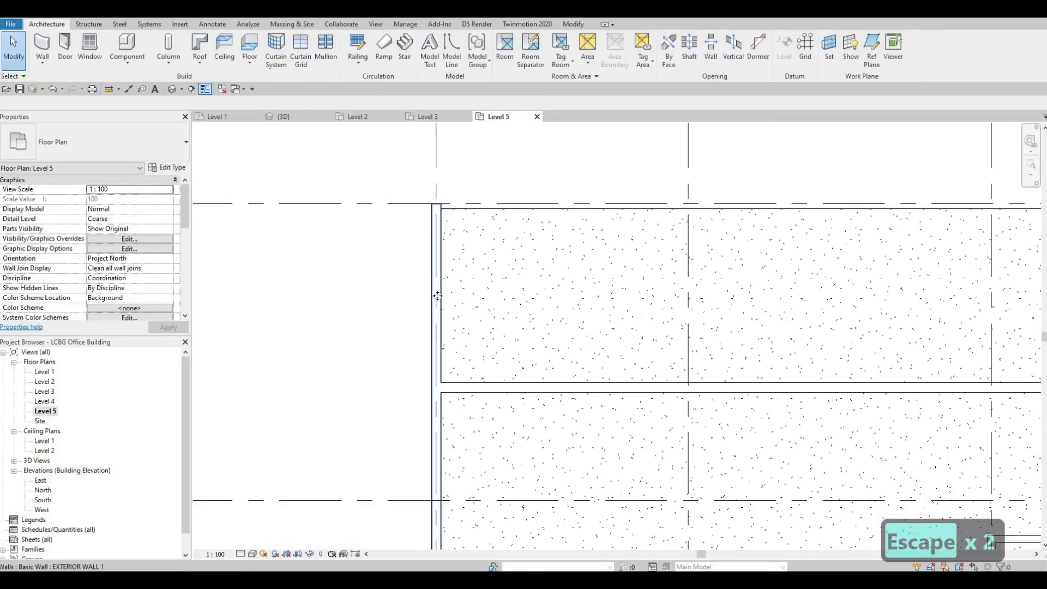
Draw EXTERIOR WALL 1 along grid 1 from grid A to grid B, continuing south along grid B to the set-back north wall.
{"action": "left_click", "coordinate": [437, 297]}
{"action": "key", "text": "c"}
{"action": "key", "text": "s"}
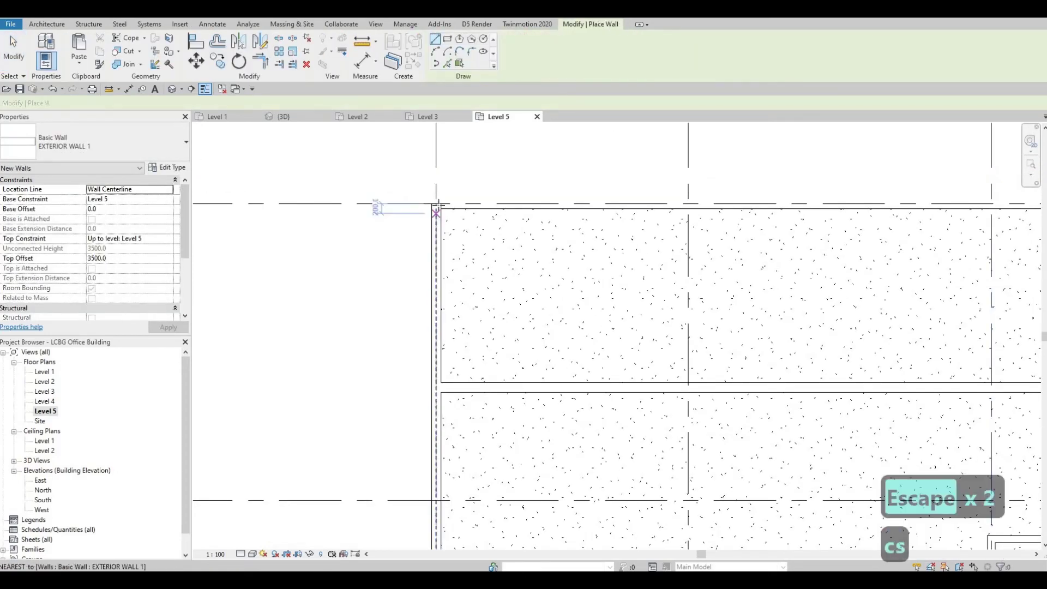
{"action": "left_click", "coordinate": [436, 203]}
{"action": "scroll", "coordinate": [589, 229], "scroll_direction": "down", "scroll_amount": 2}
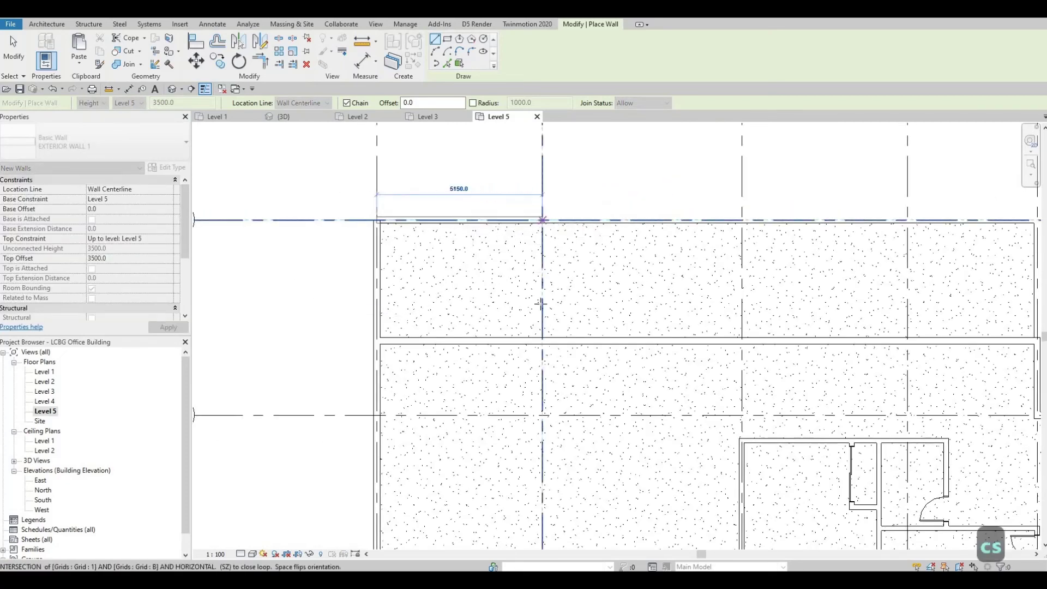
{"action": "left_click", "coordinate": [543, 221]}
{"action": "left_click", "coordinate": [542, 339]}
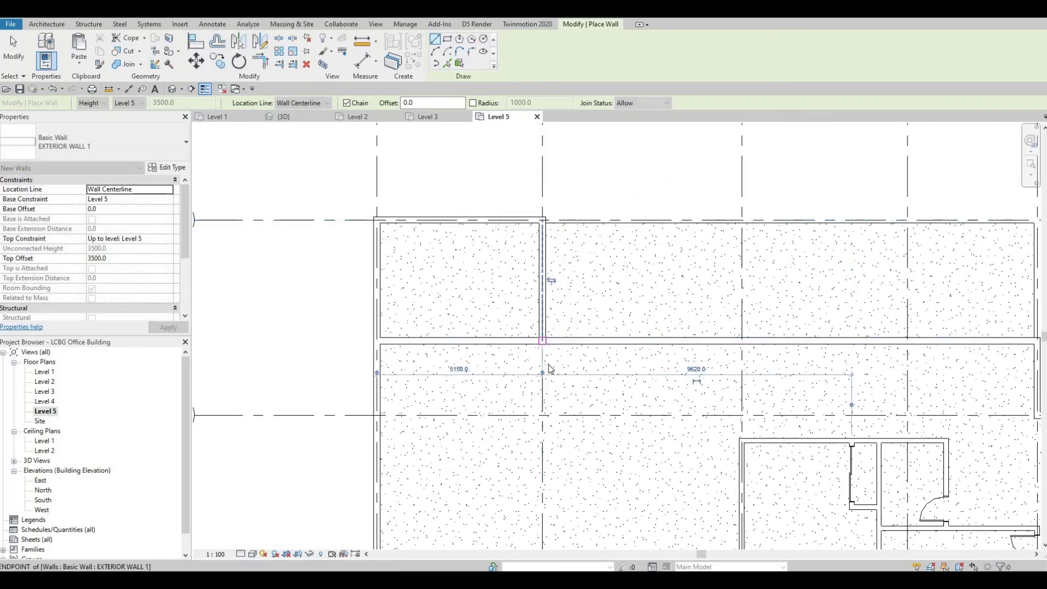
{"action": "key", "text": "Escape"}
{"action": "key", "text": "Escape"}
{"action": "scroll", "coordinate": [550, 369], "scroll_direction": "down", "scroll_amount": 3}
{"action": "scroll", "coordinate": [471, 325], "scroll_direction": "up", "scroll_amount": 2}
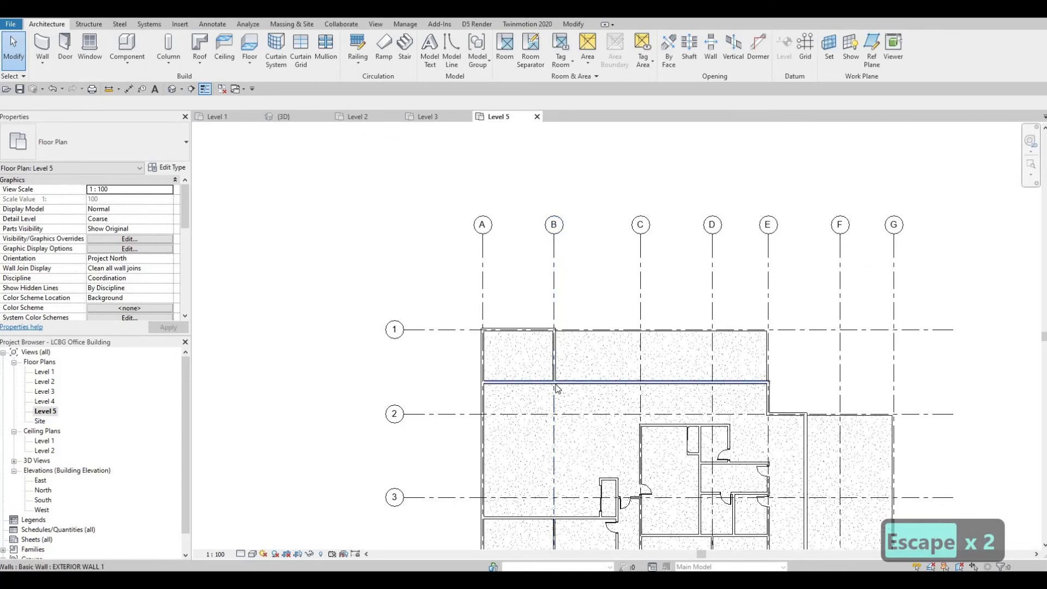
Trim the grid B exterior wall and the set-back north wall to a corner, removing the north wall's portion between grids A and B.
{"action": "key", "text": "Escape"}
{"action": "key", "text": "Escape"}
{"action": "key", "text": "t"}
{"action": "key", "text": "r"}
{"action": "left_click", "coordinate": [555, 364]}
{"action": "left_click", "coordinate": [562, 383]}
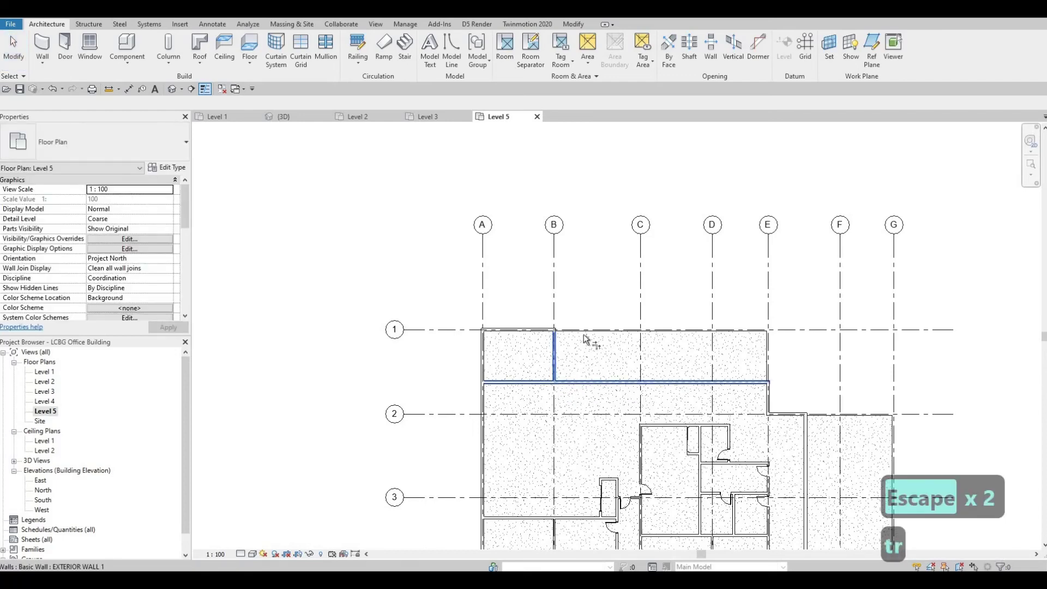
{"action": "middle_click_drag", "start_coordinate": [540, 401], "coordinate": [518, 313]}
{"action": "key", "text": "Escape"}
{"action": "key", "text": "Escape"}
{"action": "scroll", "coordinate": [531, 283], "scroll_direction": "down", "scroll_amount": 1}
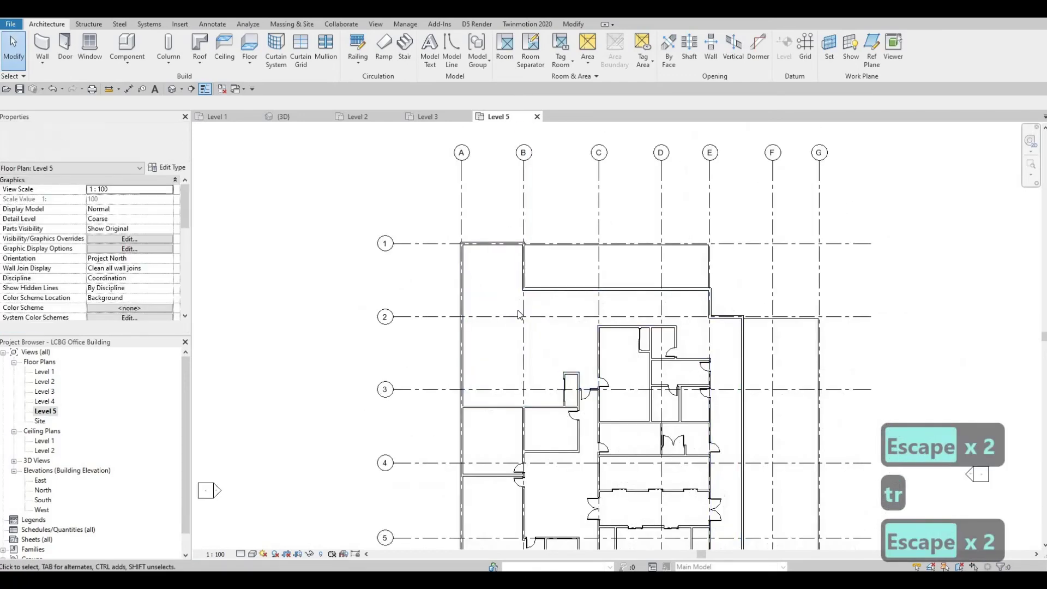
Examine the Level 5 plan around the extended northwest corner, the north terrace and the east terrace.
{"action": "scroll", "coordinate": [519, 313], "scroll_direction": "up", "scroll_amount": 2}
{"action": "scroll", "coordinate": [492, 355], "scroll_direction": "down", "scroll_amount": 1}
{"action": "left_click", "coordinate": [484, 346]}
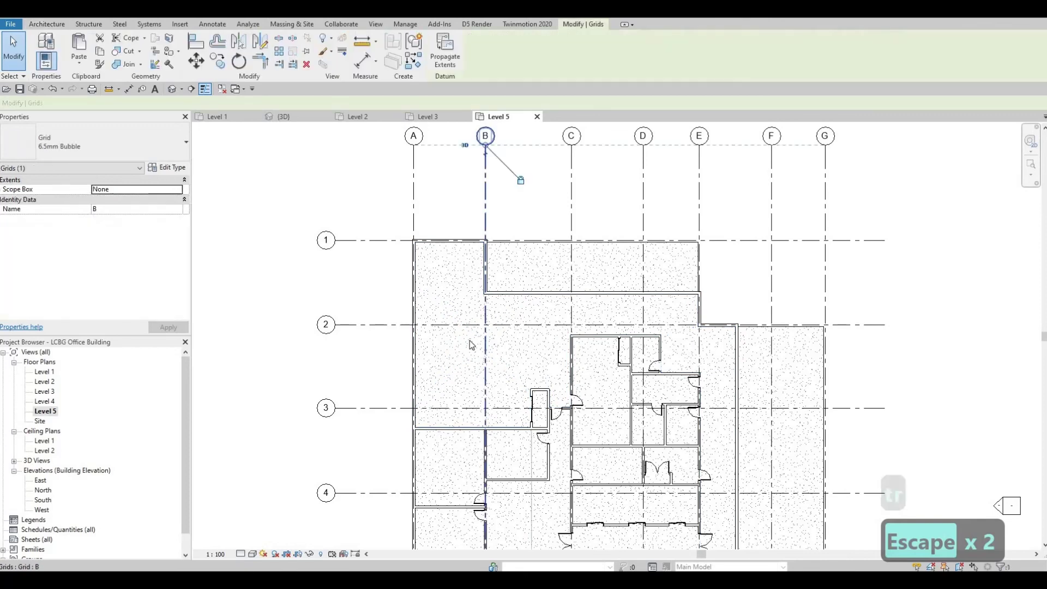
{"action": "key", "text": "Escape"}
{"action": "middle_click_drag", "start_coordinate": [492, 276], "coordinate": [483, 137]}
{"action": "scroll", "coordinate": [483, 137], "scroll_direction": "down", "scroll_amount": 1}
{"action": "middle_click_drag", "start_coordinate": [631, 236], "coordinate": [616, 276]}
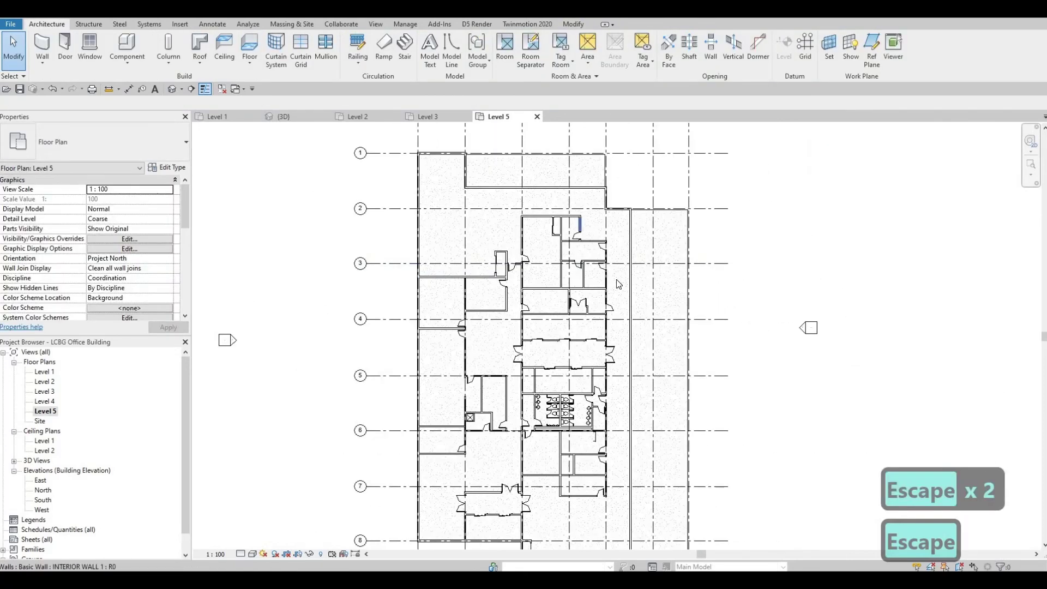
{"action": "middle_click_drag", "start_coordinate": [590, 188], "coordinate": [570, 266]}
{"action": "scroll", "coordinate": [570, 266], "scroll_direction": "up", "scroll_amount": 1}
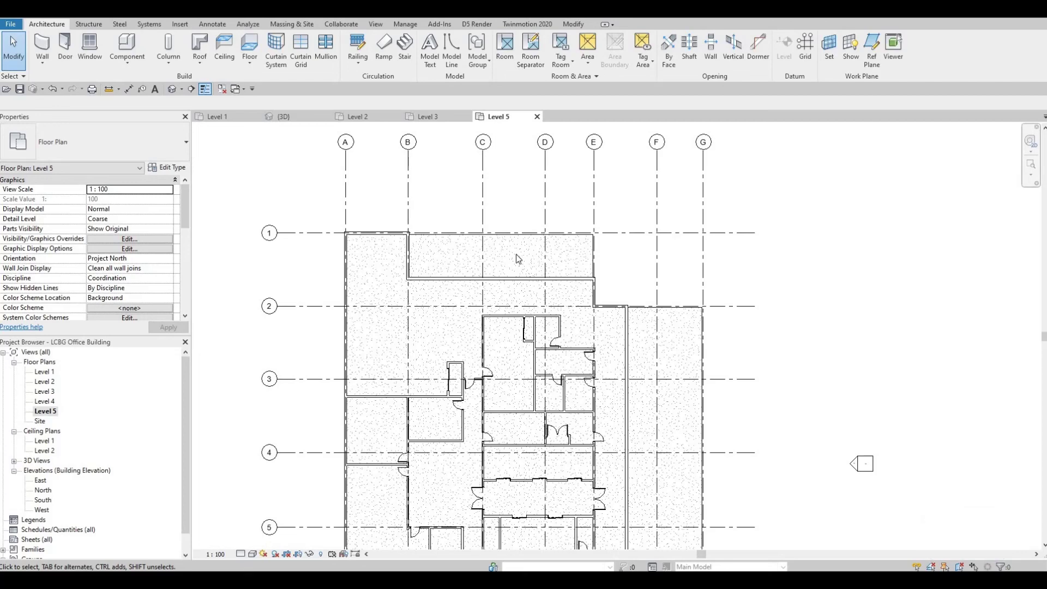
{"action": "middle_click_drag", "start_coordinate": [633, 348], "coordinate": [634, 321]}
{"action": "key", "text": "Escape"}
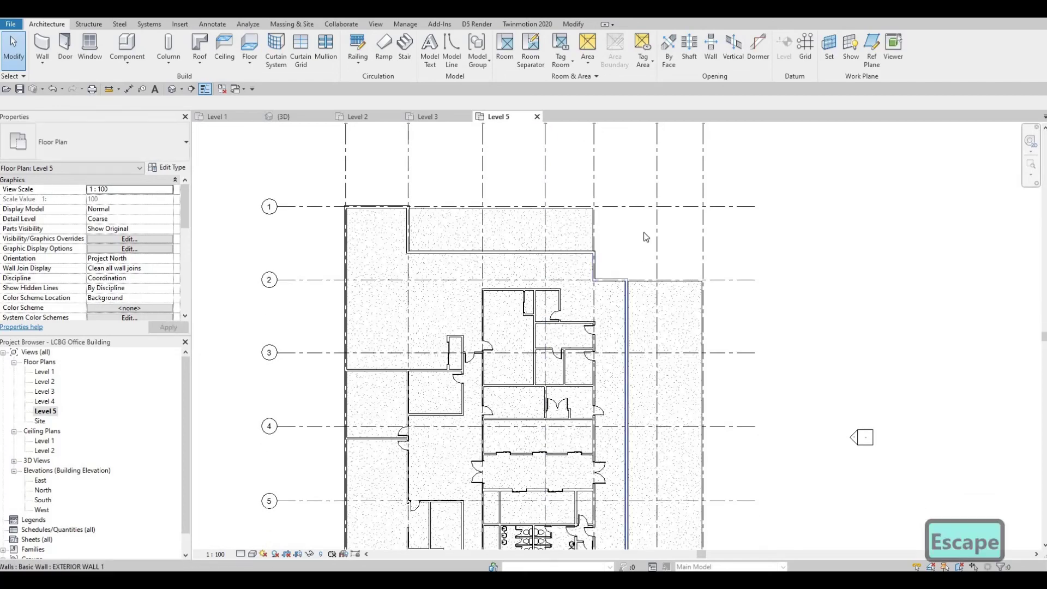
{"action": "middle_click_drag", "start_coordinate": [673, 394], "coordinate": [674, 291]}
{"action": "scroll", "coordinate": [673, 290], "scroll_direction": "down", "scroll_amount": 1}
{"action": "middle_click_drag", "start_coordinate": [658, 200], "coordinate": [647, 261]}
{"action": "scroll", "coordinate": [648, 262], "scroll_direction": "down", "scroll_amount": 1}
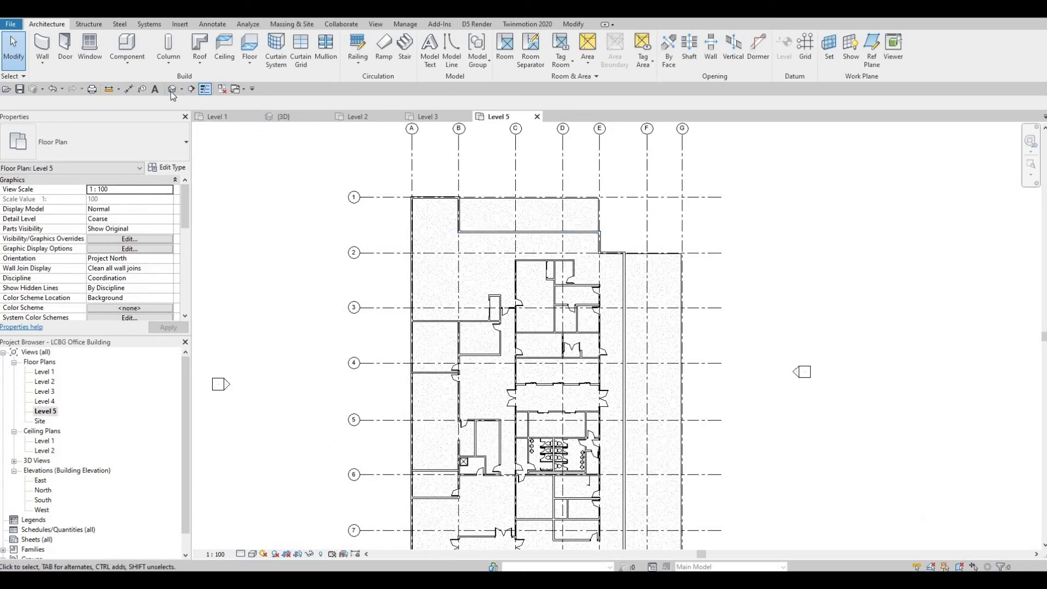
Examine the reshaped Level 5 exterior walls and terraces from several angles in the 3D view.
{"action": "mouse_move", "coordinate": [390, 168]}
{"action": "middle_mouse_down", "text": "shift"}
{"action": "mouse_move", "coordinate": [407, 176]}
{"action": "mouse_move", "coordinate": [394, 205]}
{"action": "mouse_move", "coordinate": [399, 183]}
{"action": "middle_mouse_up", "text": "shift"}
{"action": "middle_click_drag", "start_coordinate": [387, 281], "coordinate": [416, 219]}
{"action": "scroll", "coordinate": [416, 218], "scroll_direction": "down", "scroll_amount": 2}
{"action": "middle_click_drag", "start_coordinate": [466, 266], "coordinate": [626, 306]}
{"action": "scroll", "coordinate": [641, 334], "scroll_direction": "down", "scroll_amount": 2}
{"action": "middle_click_drag", "start_coordinate": [645, 344], "coordinate": [482, 322], "text": "shift"}
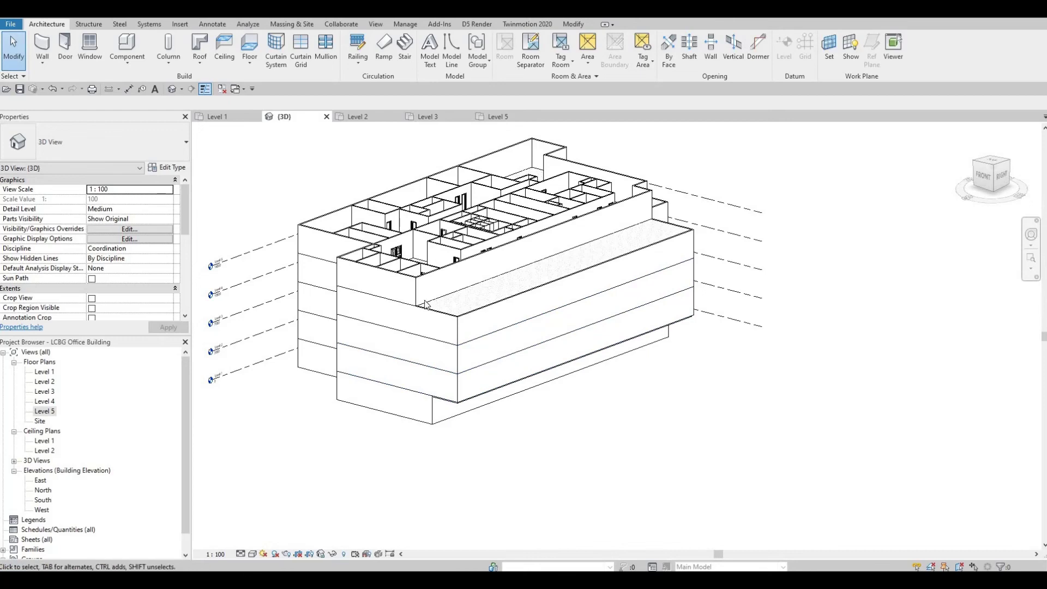
{"action": "middle_click_drag", "start_coordinate": [426, 305], "coordinate": [453, 382], "text": "shift"}
{"action": "scroll", "coordinate": [480, 382], "scroll_direction": "down", "scroll_amount": 2}
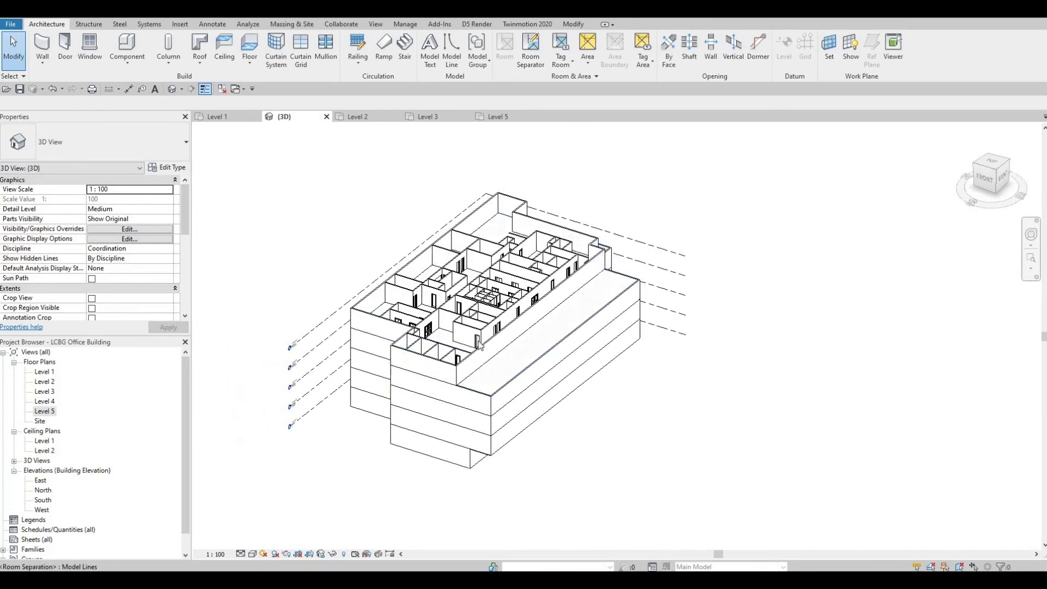